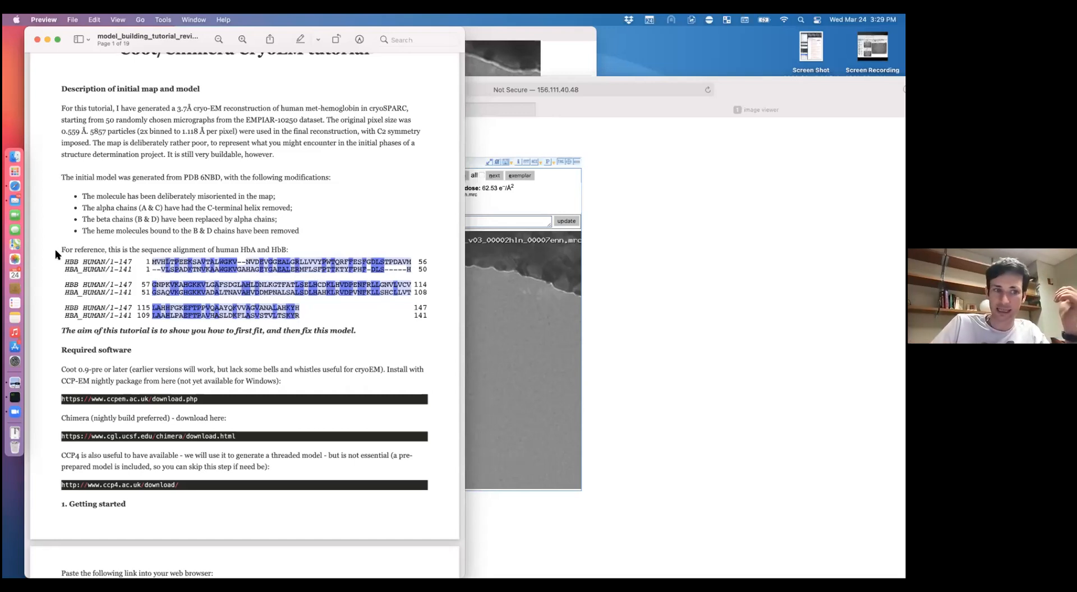
Step: Read past the tutorial's required software list down to the 'Getting started' download link
left_click_drag(56, 252, 126, 504)
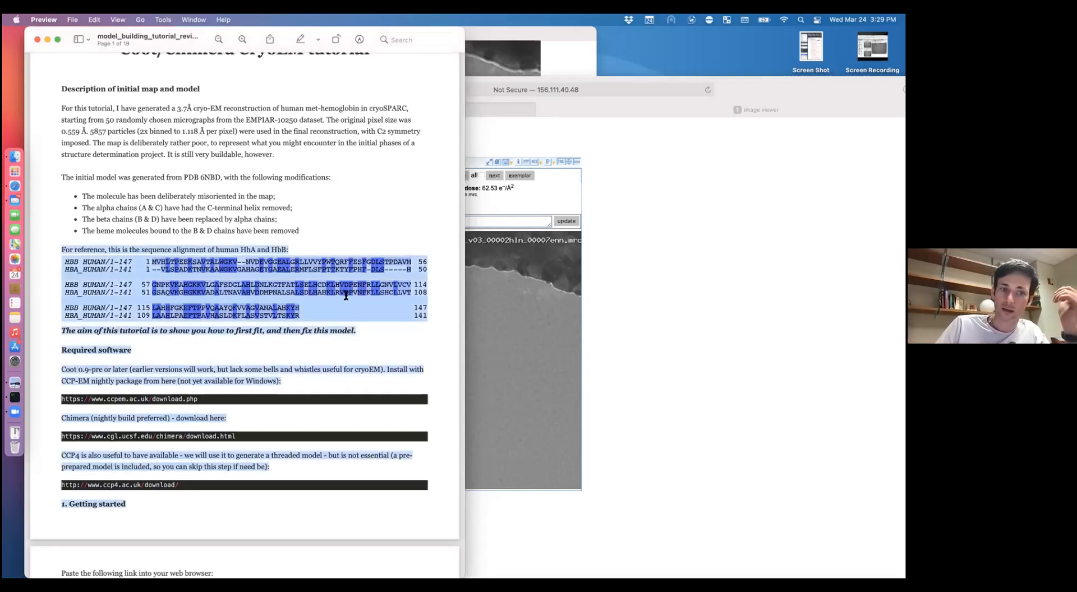
left_click(300, 297)
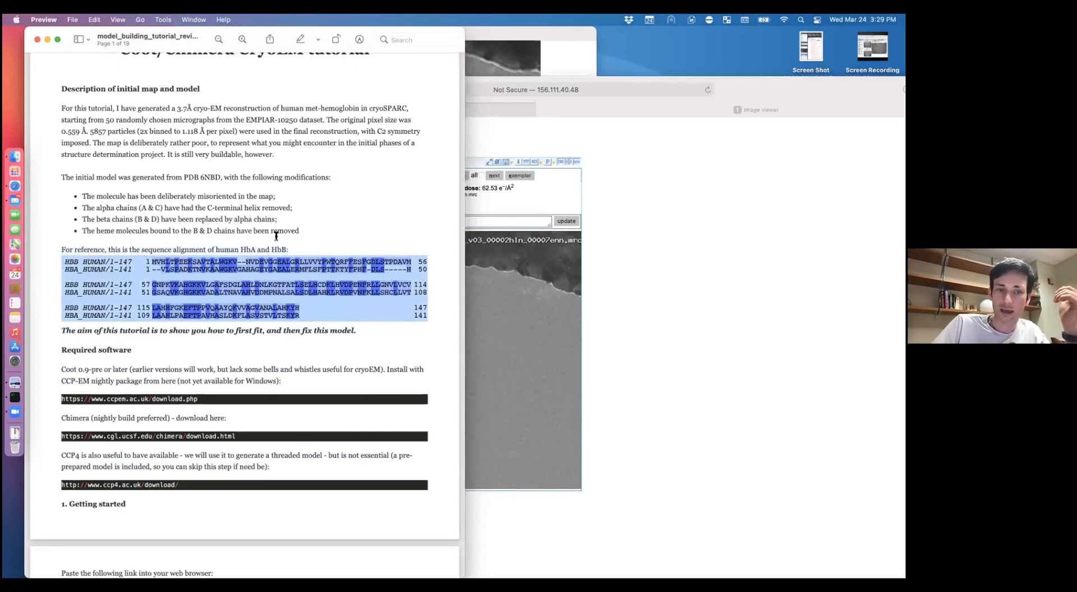
left_click(295, 244)
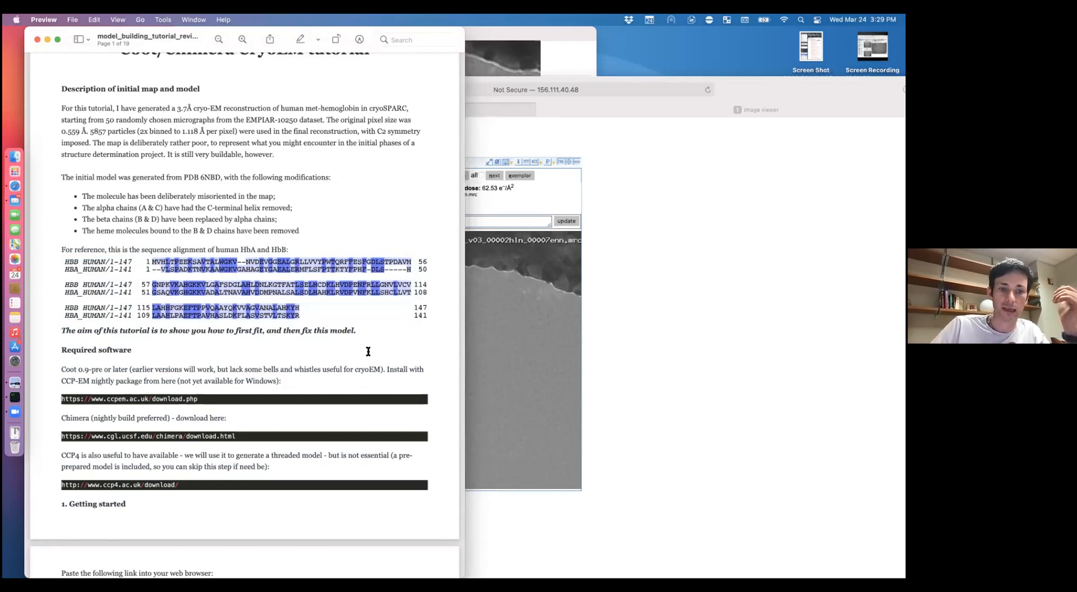
scroll(367, 351, "down", 3)
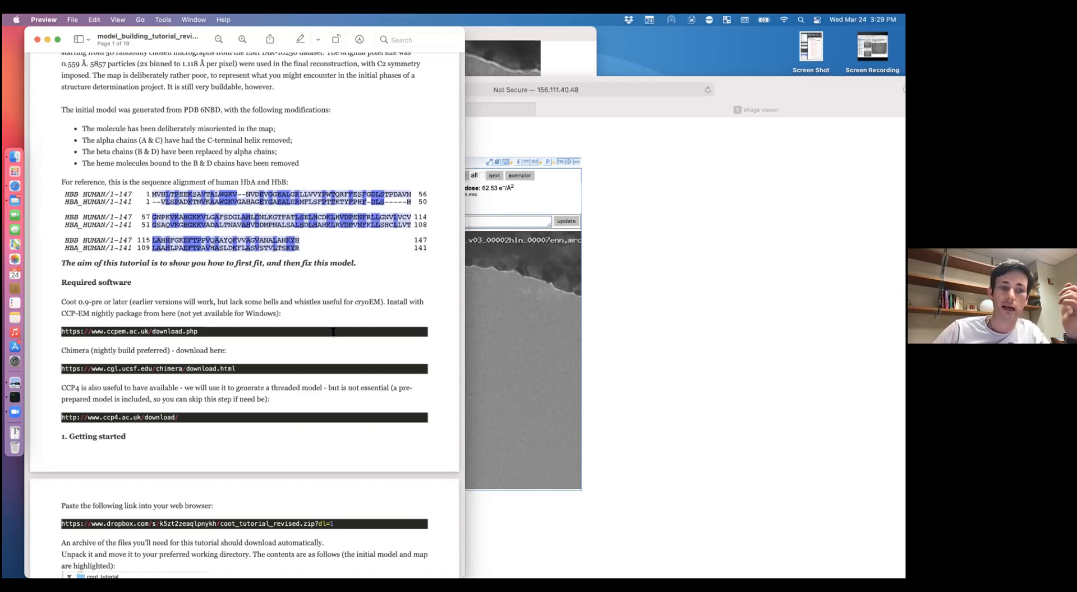
scroll(297, 307, "down", 4)
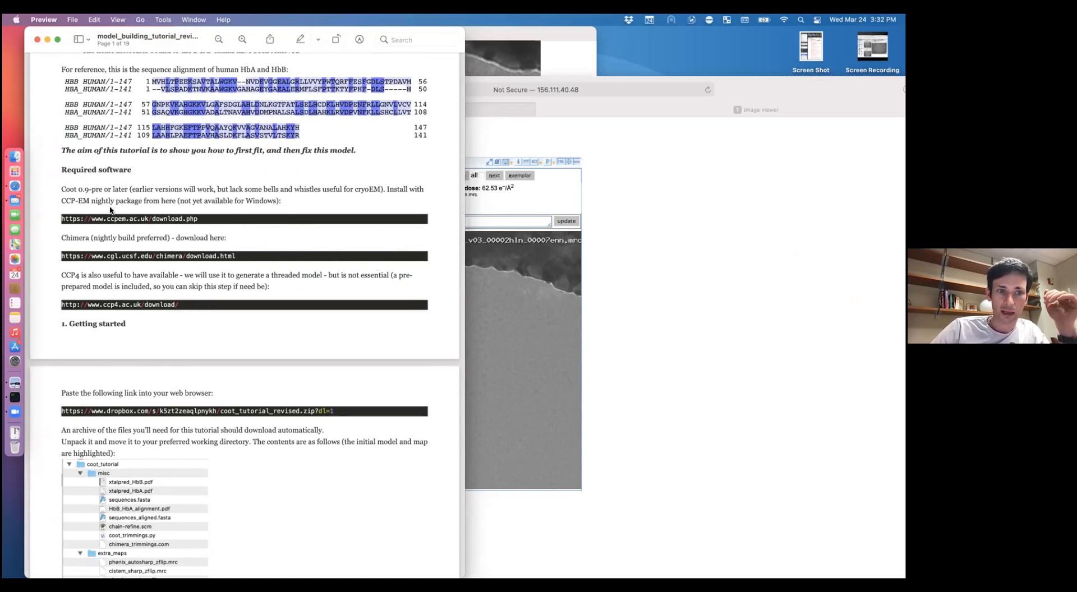
Step: Scroll to page 2 showing the coot_tutorial file tree and coot-trimmings and Refine install commands
scroll(198, 193, "down", 3)
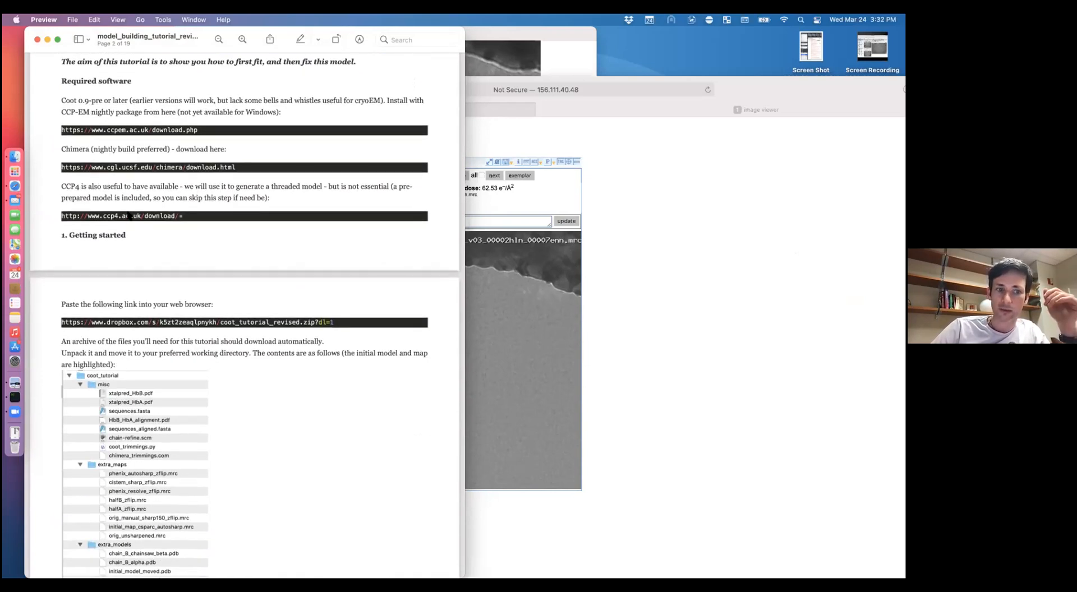
scroll(130, 216, "down", 3)
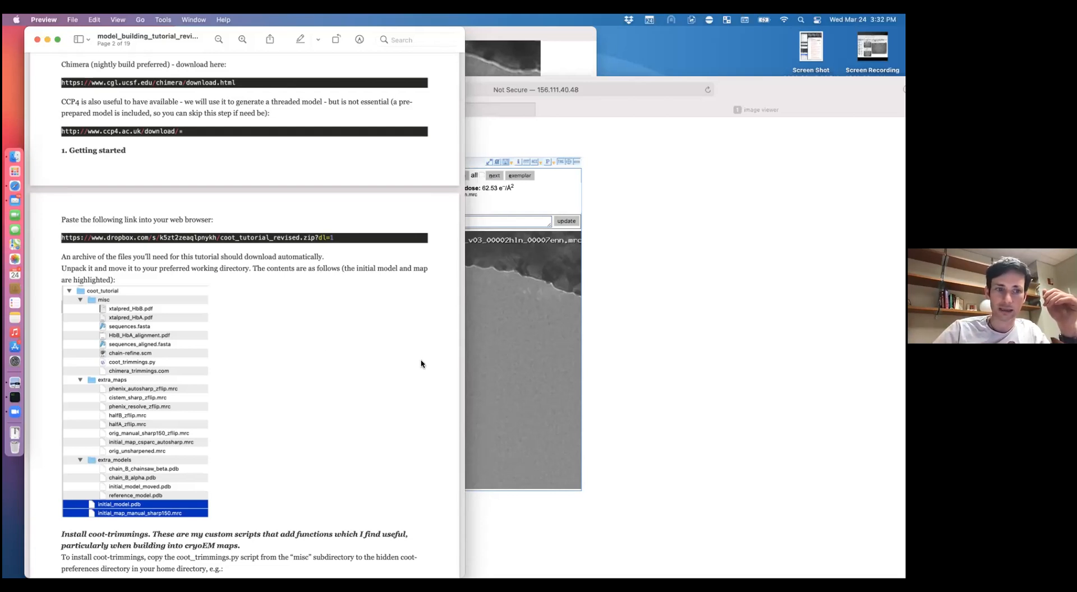
scroll(328, 356, "down", 1)
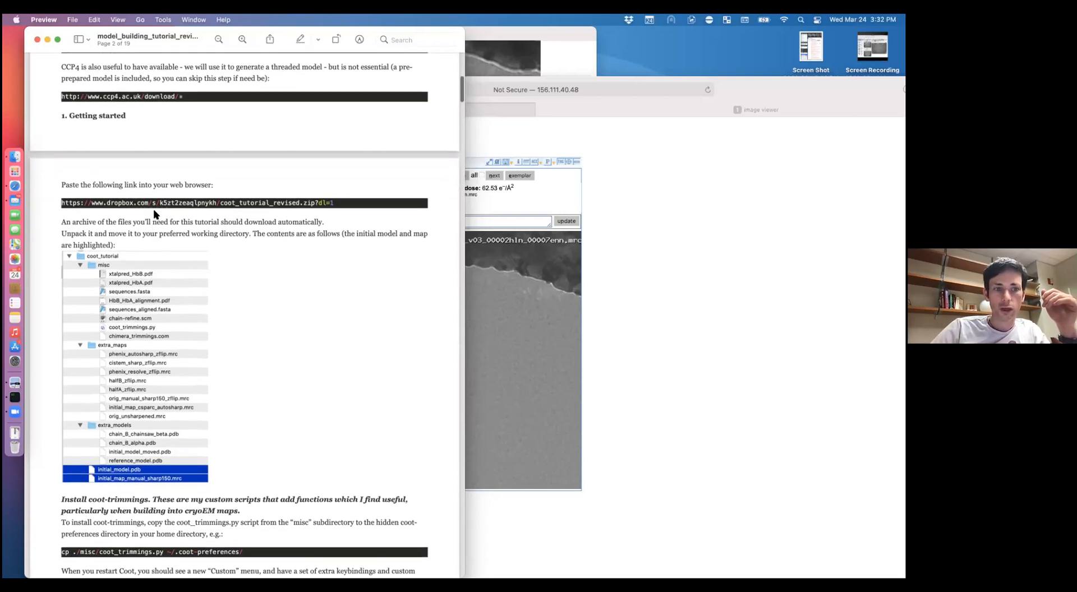
scroll(154, 210, "down", 2)
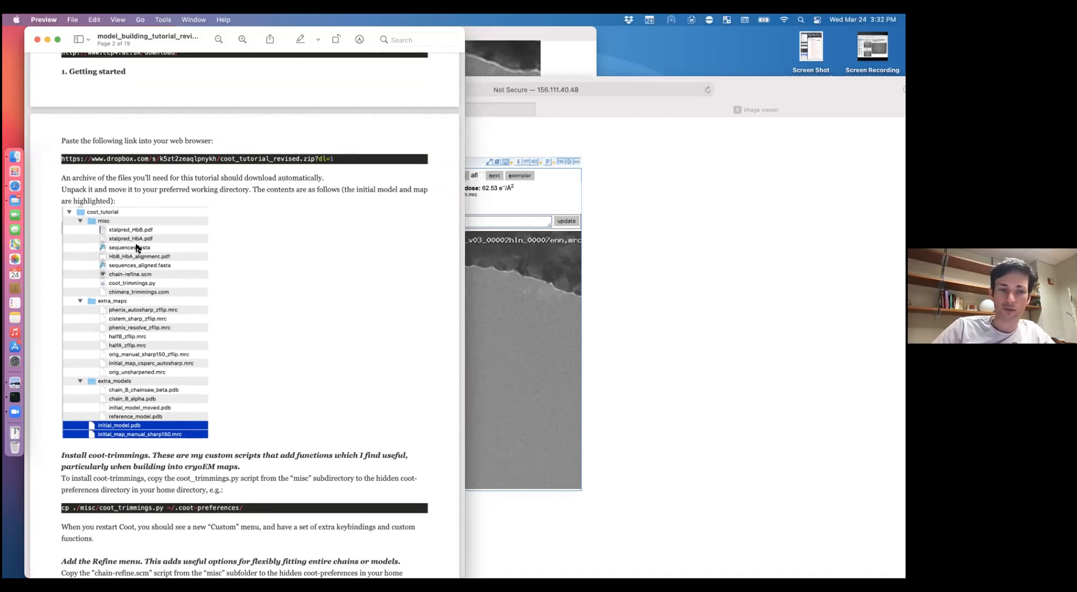
scroll(117, 243, "down", 3)
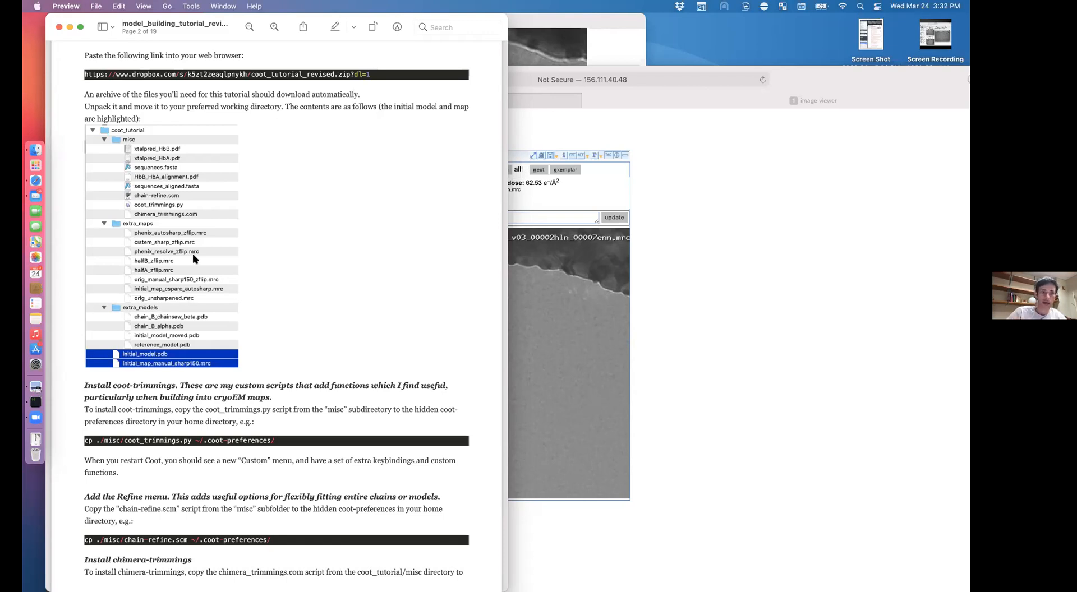
Step: Scroll to page 3's 'Flipping the map' section, then bring up Finder with the misc folder
scroll(362, 291, "down", 10)
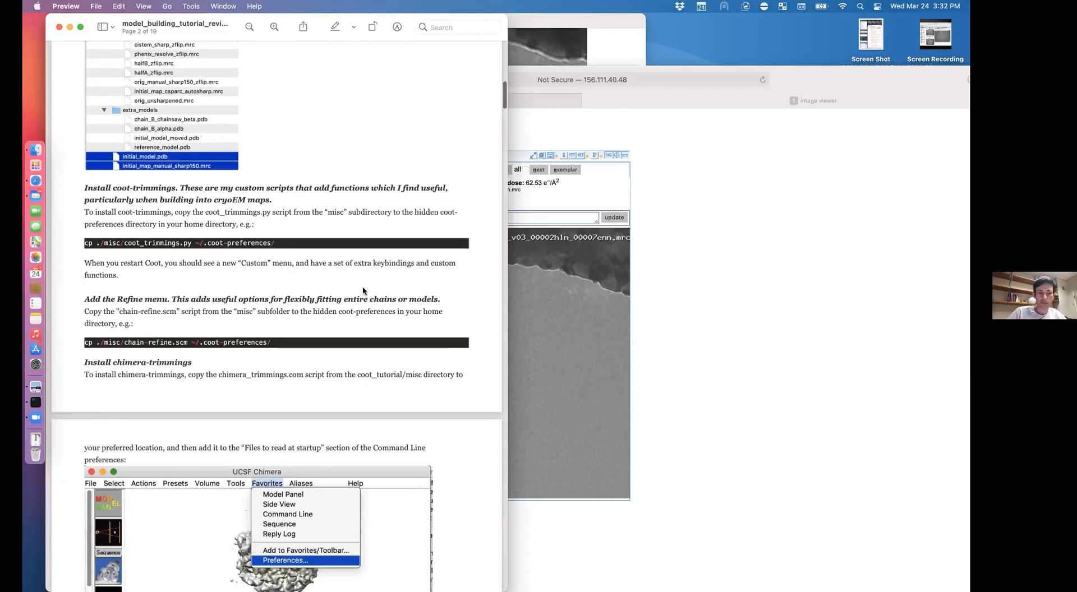
scroll(363, 291, "down", 10)
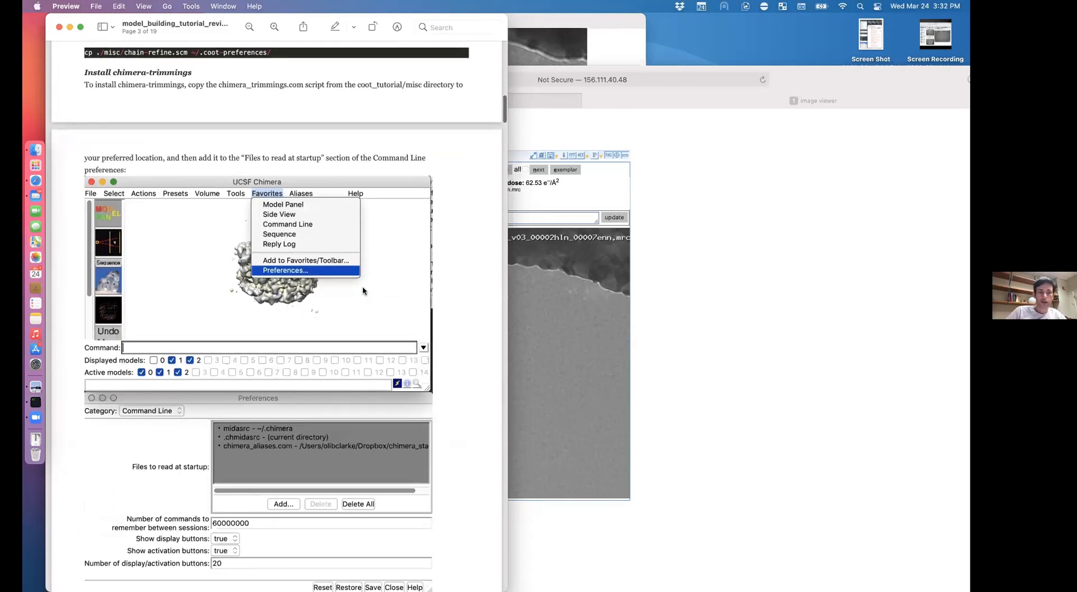
scroll(363, 291, "down", 2)
scroll(363, 291, "up", 3)
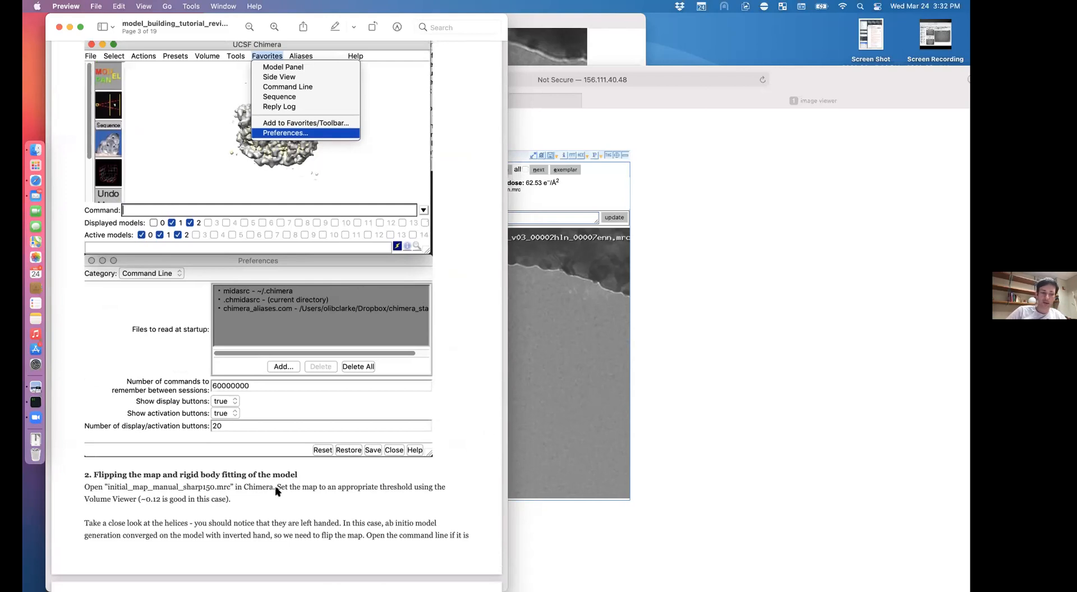
left_click(35, 150)
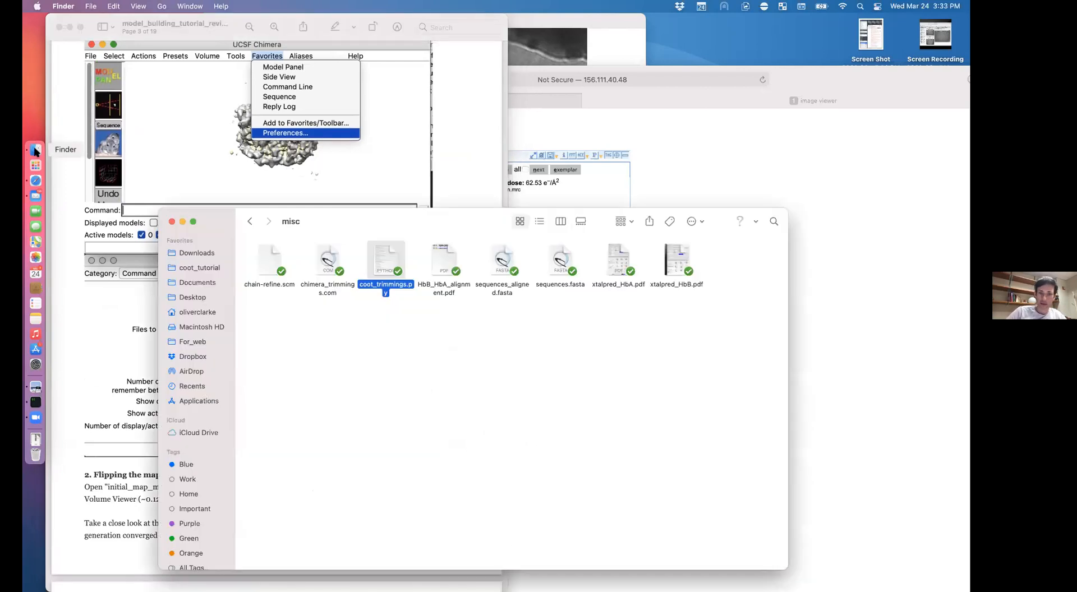
Step: Go back to coot_tutorial and open initial_map_manual_sharp150.mrc in UCSF Chimera
left_click(251, 225)
left_click_drag(375, 217, 255, 133)
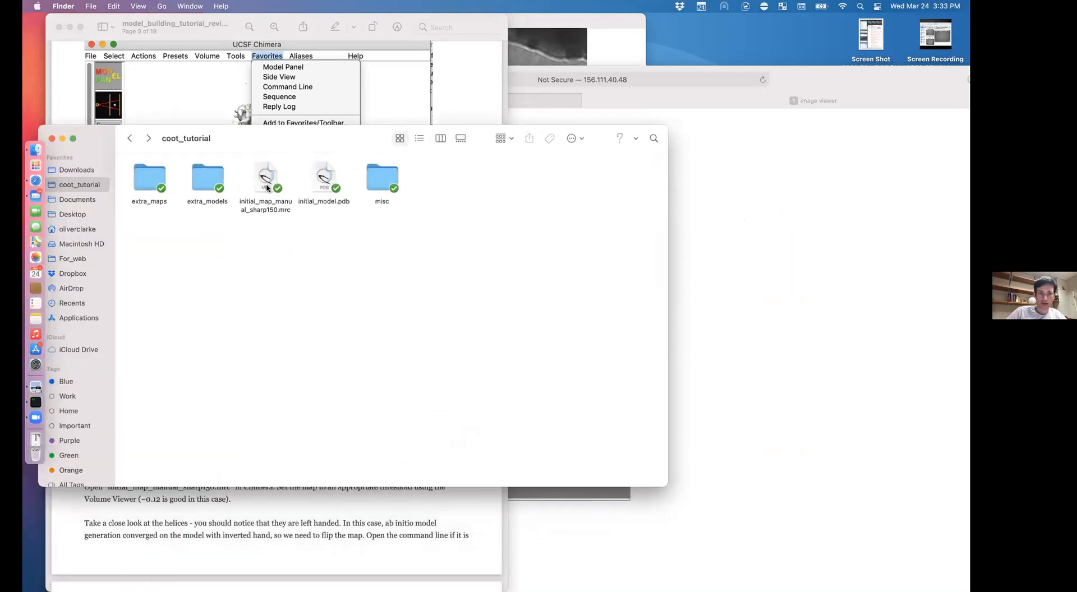
double_click(267, 188)
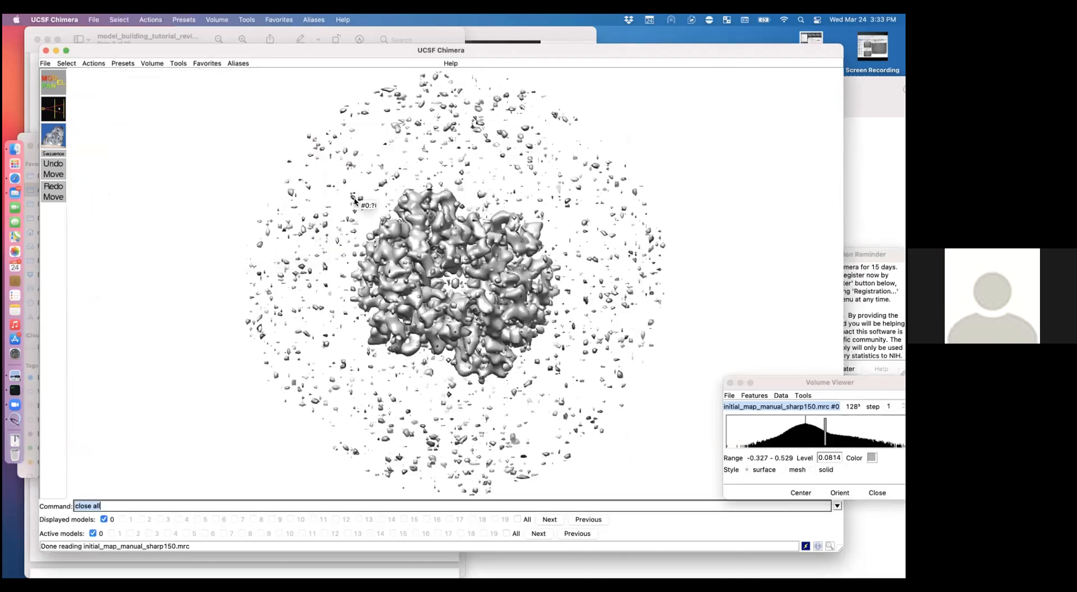
Step: Use Volume Viewer's histogram to raise the map contour level from 0.0814 to 0.14
left_click_drag(355, 200, 393, 224)
left_click_drag(368, 199, 314, 72)
left_click(152, 63)
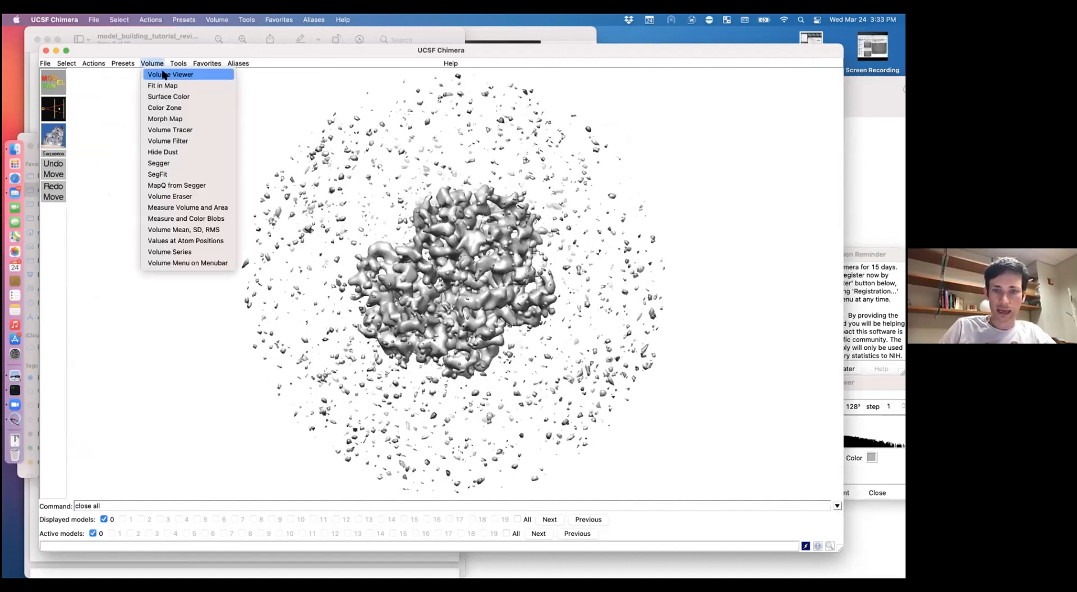
left_click(162, 73)
left_click(766, 498)
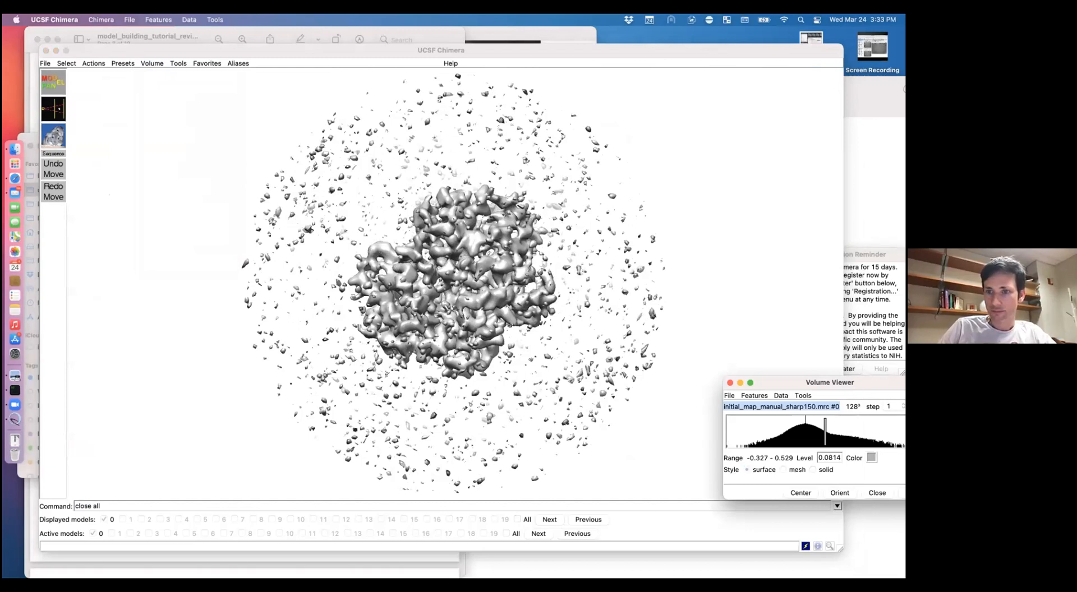
left_click_drag(830, 382, 226, 300)
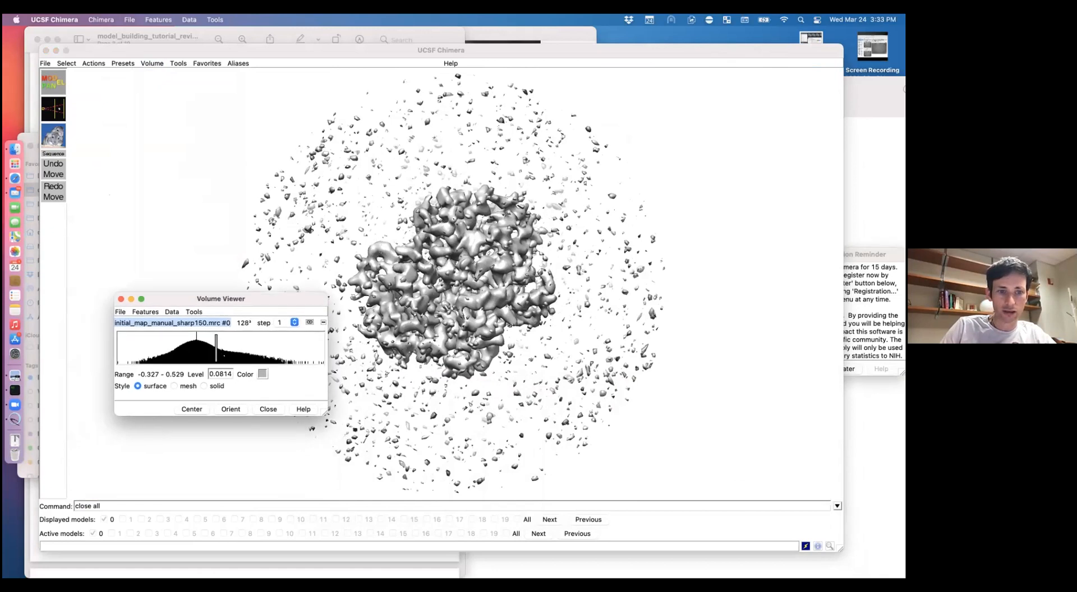
left_click_drag(216, 343, 230, 347)
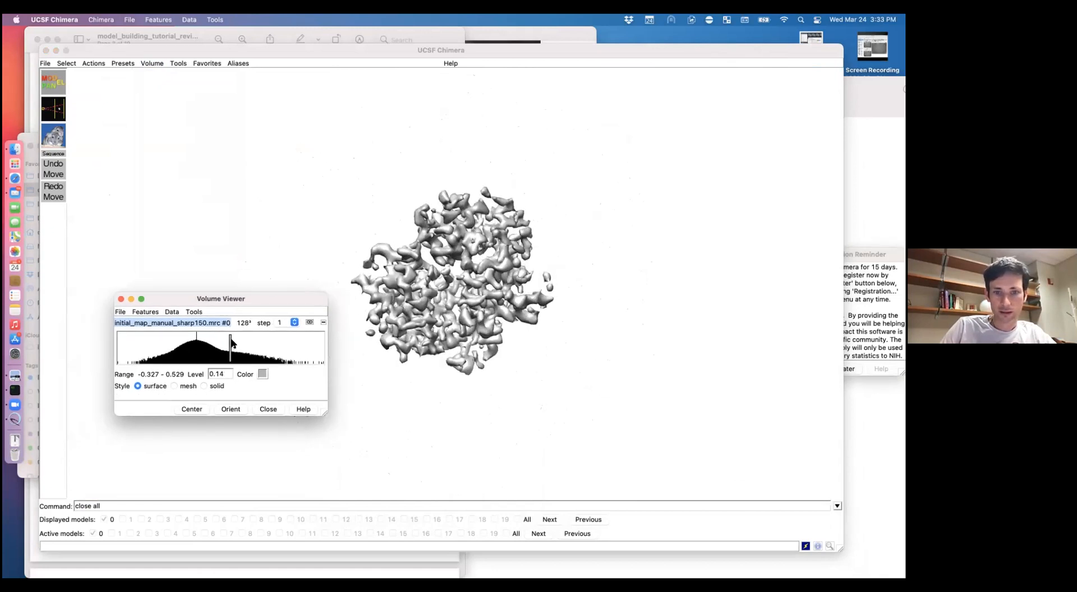
left_click(375, 221)
scroll(375, 221, "up", 10)
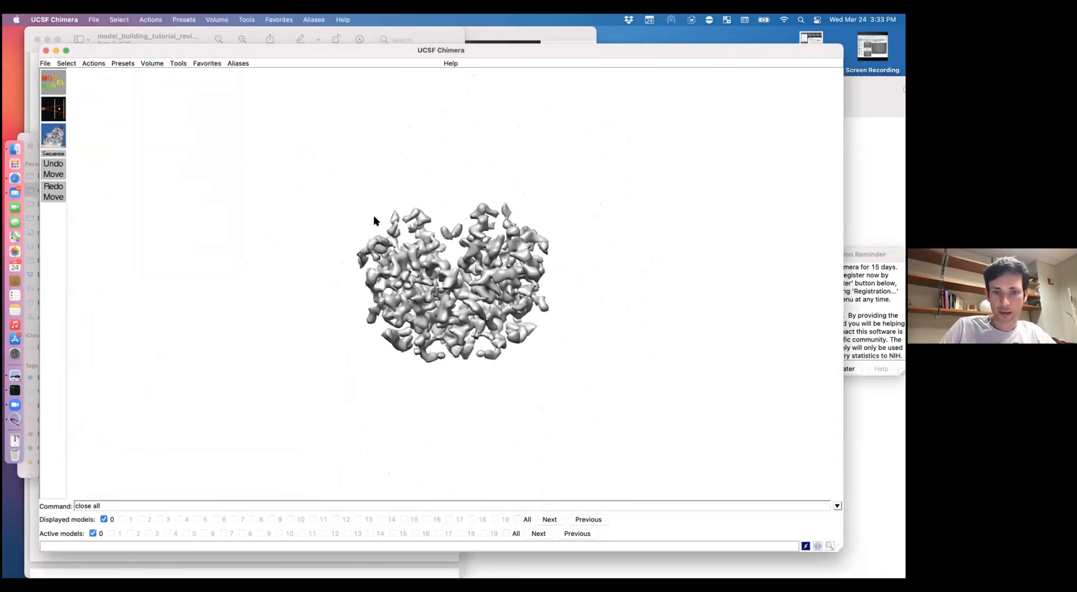
scroll(375, 221, "up", 10)
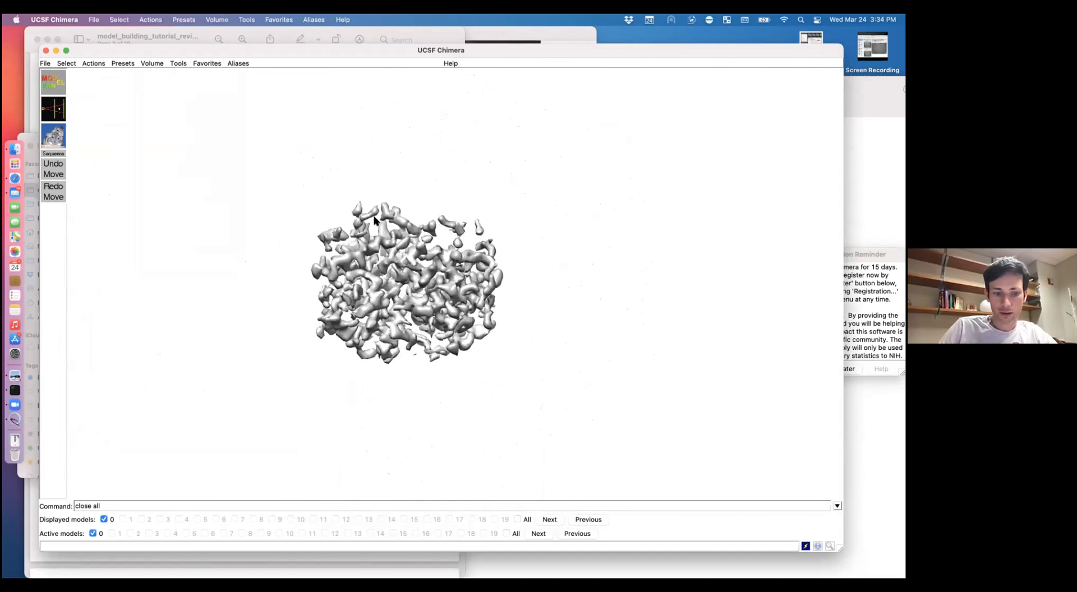
key("super+grave")
key("super+grave")
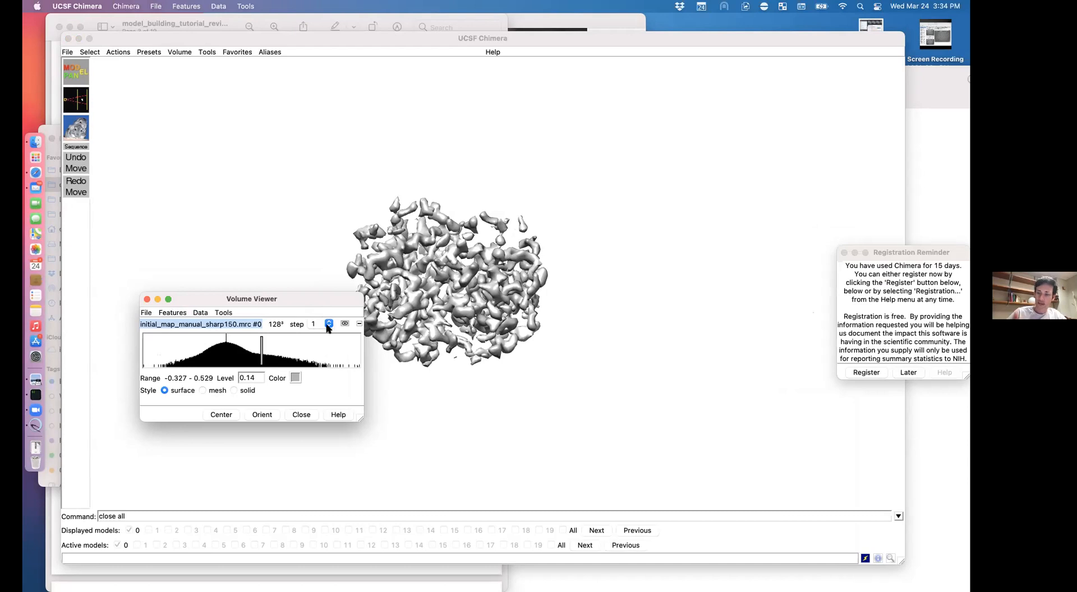
left_click(329, 324)
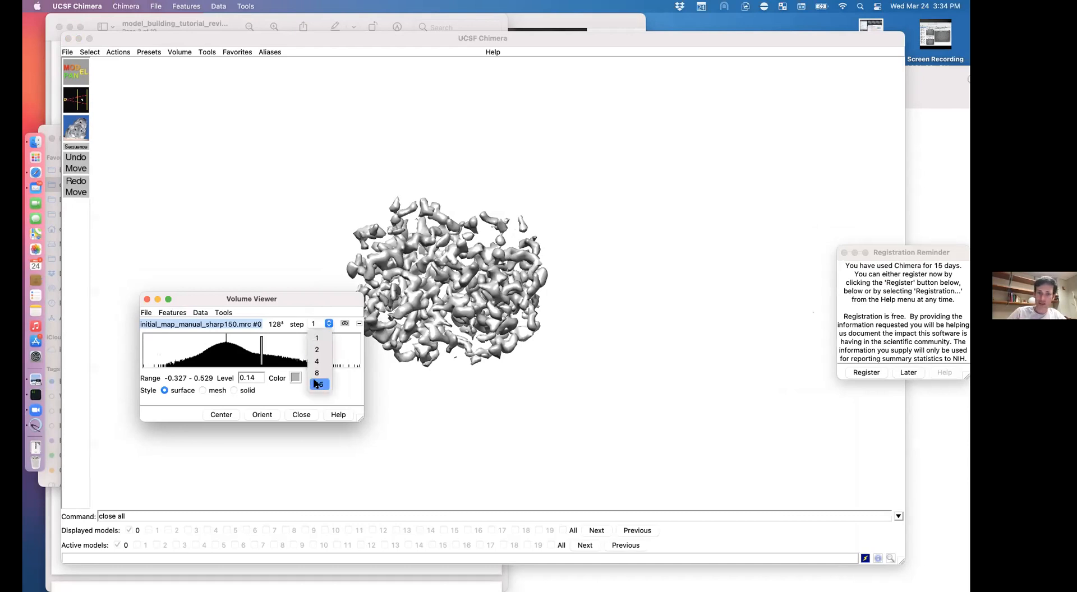
left_click(316, 337)
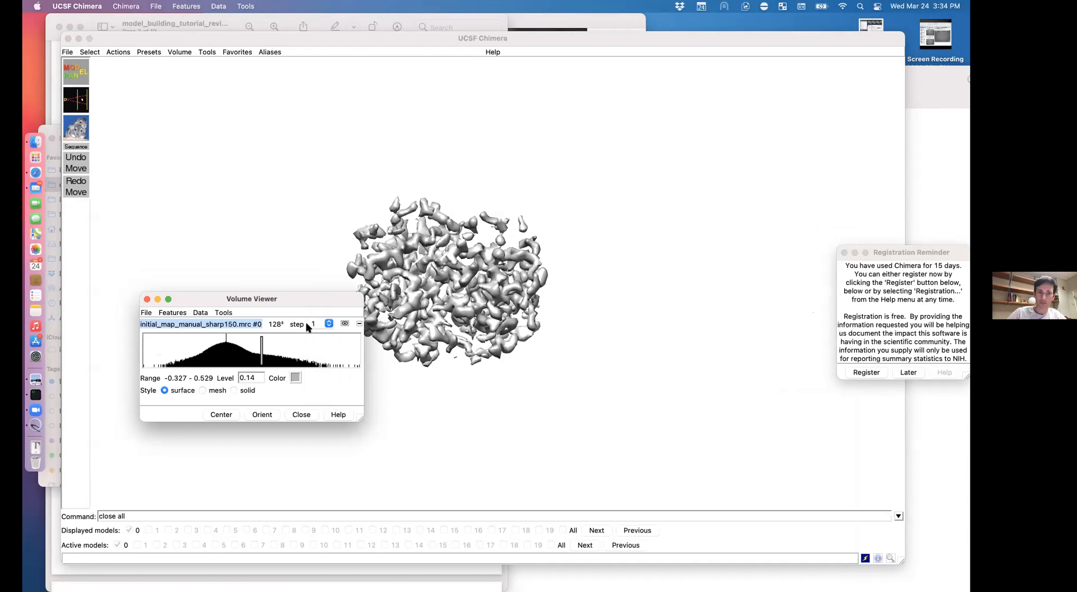
left_click(266, 38)
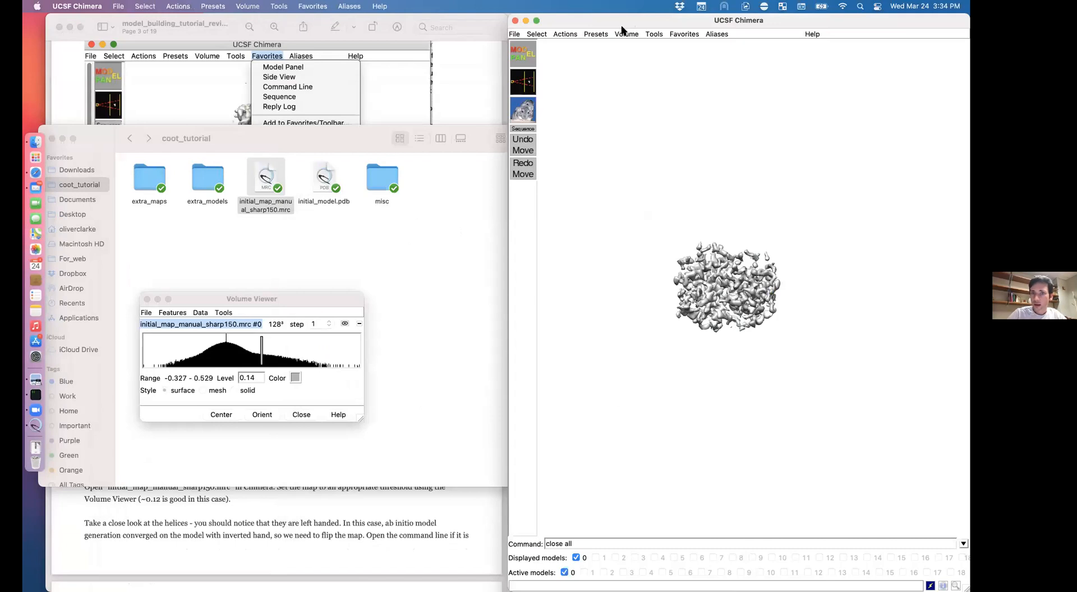
left_click(258, 529)
left_click(733, 385)
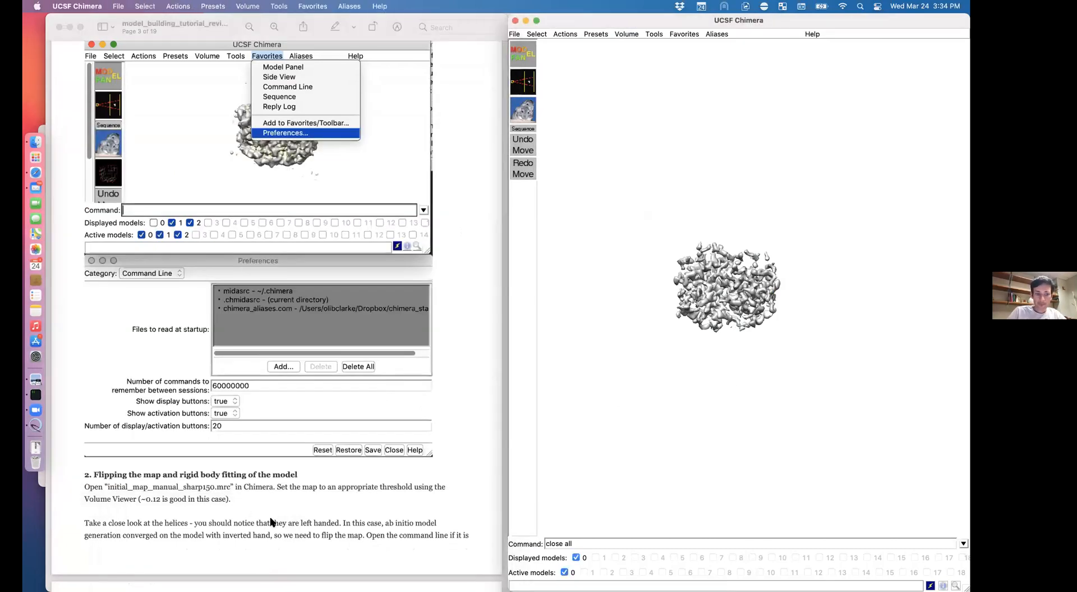
scroll(814, 331, "up", 10)
scroll(813, 331, "down", 5)
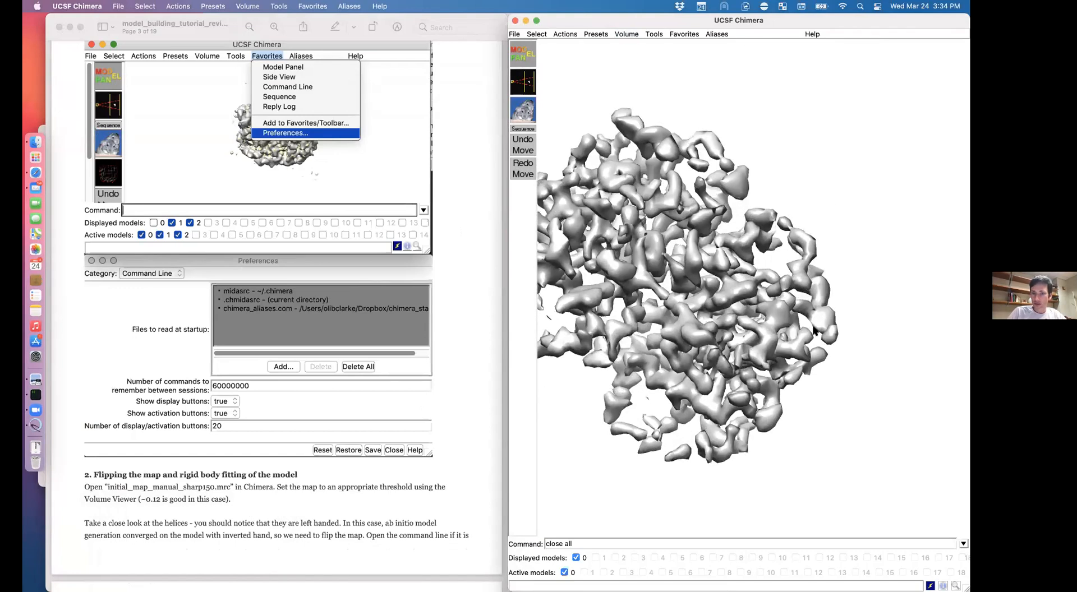
scroll(814, 331, "left", 10)
type("cofron")
key("Return")
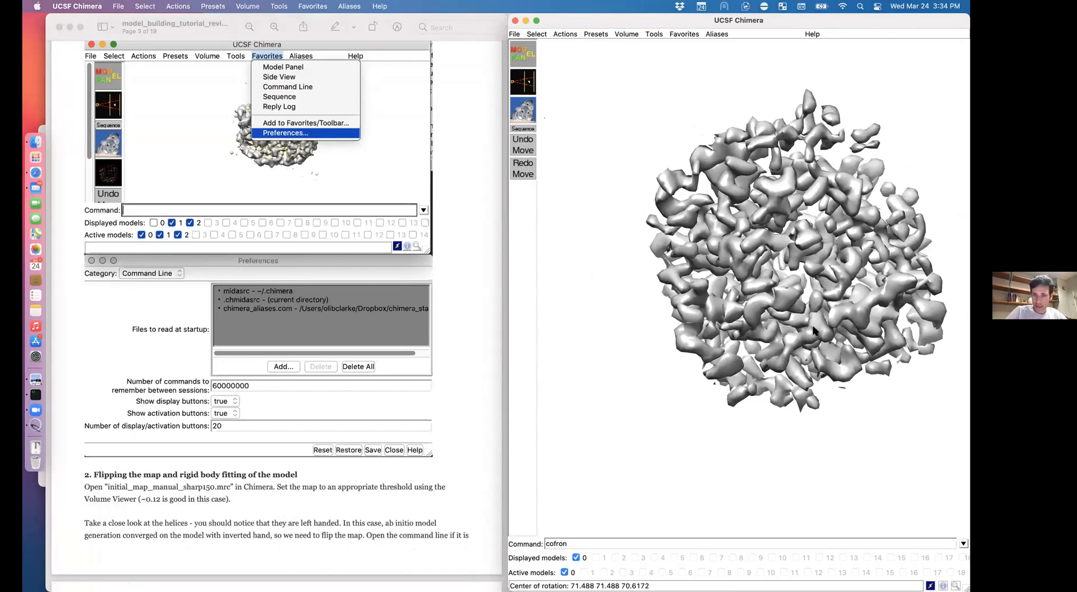
scroll(813, 331, "left", 10)
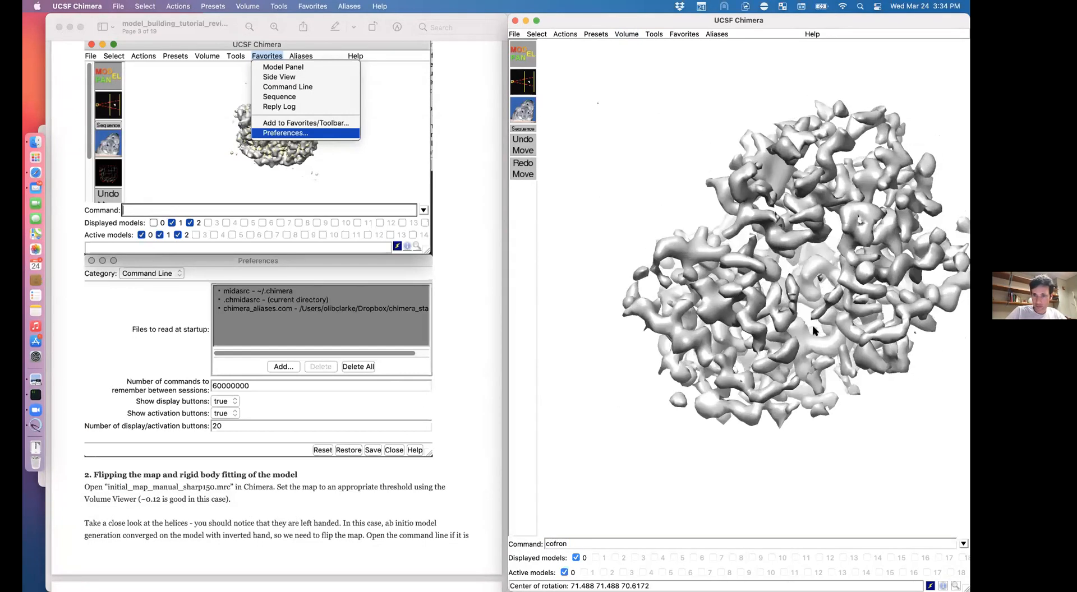
scroll(813, 331, "left", 5)
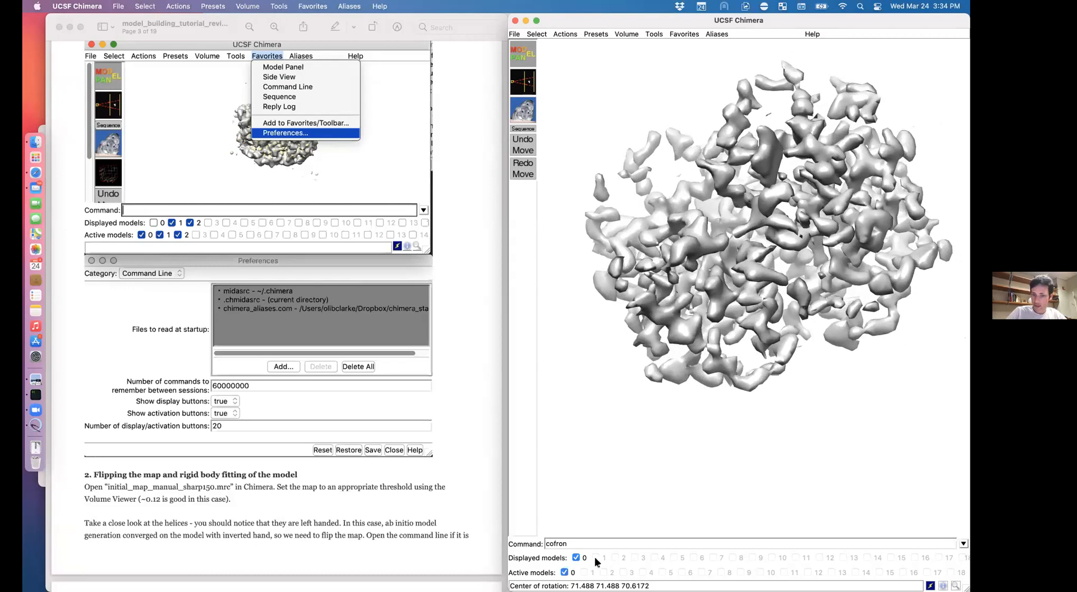
scroll(681, 421, "left", 5)
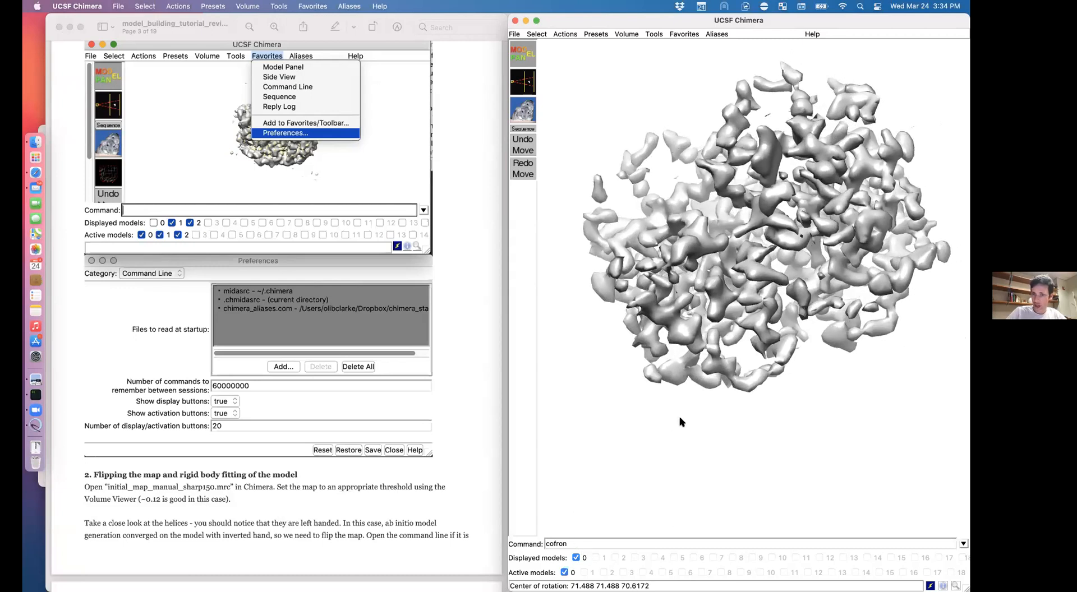
scroll(680, 422, "left", 8)
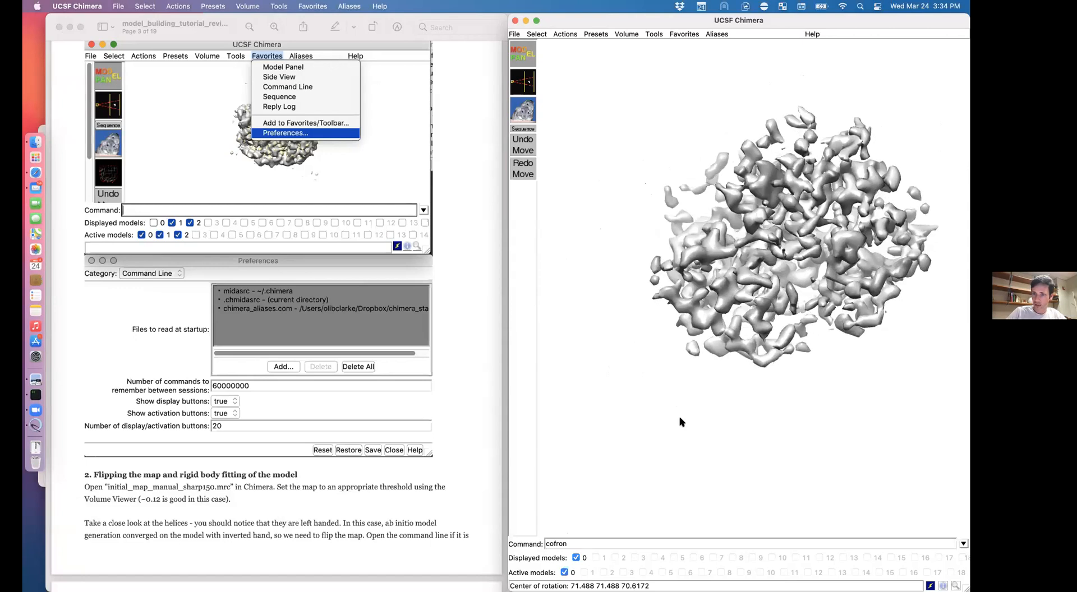
scroll(681, 422, "left", 5)
scroll(681, 422, "right", 5)
scroll(681, 422, "left", 8)
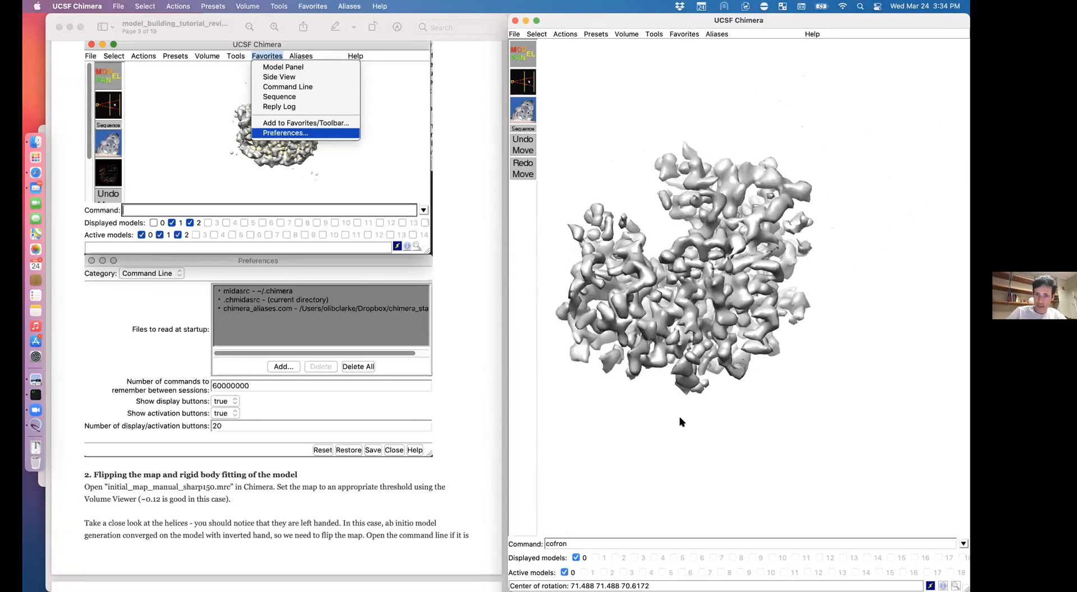
scroll(681, 422, "left", 8)
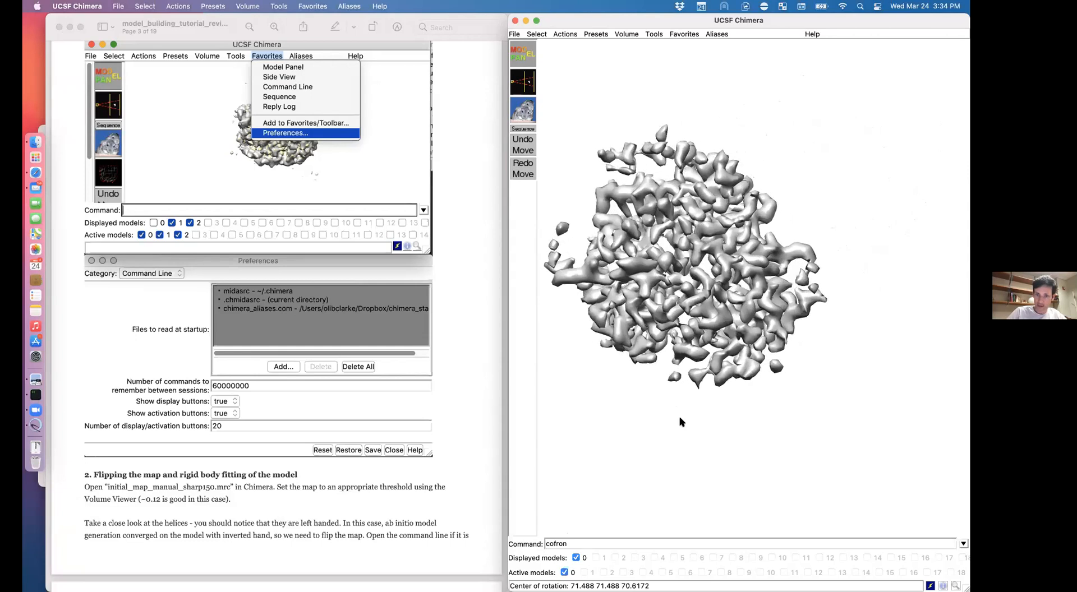
scroll(681, 422, "left", 8)
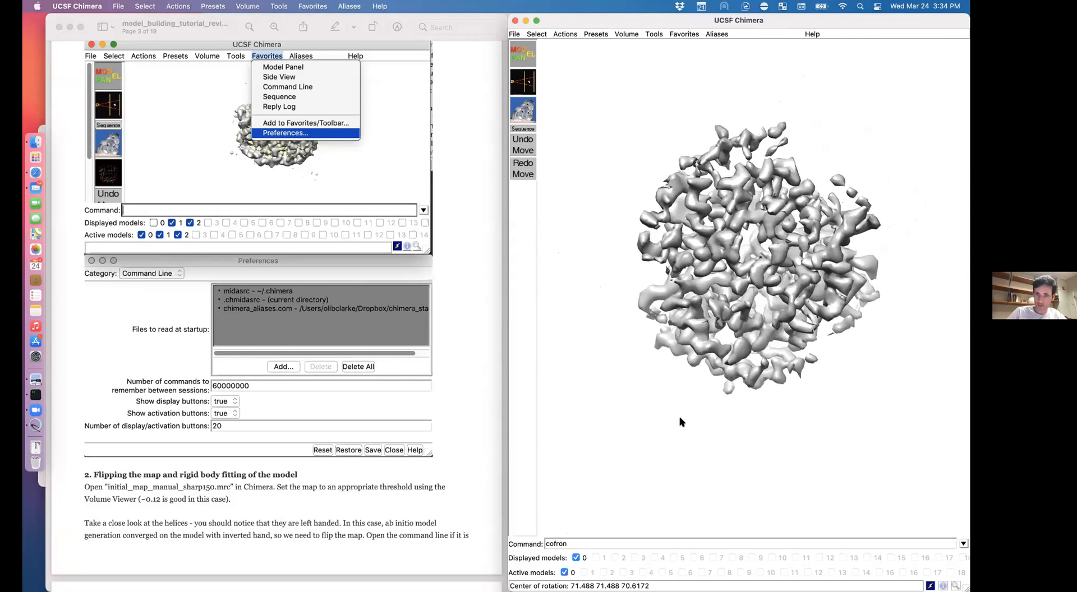
scroll(680, 422, "up", 8)
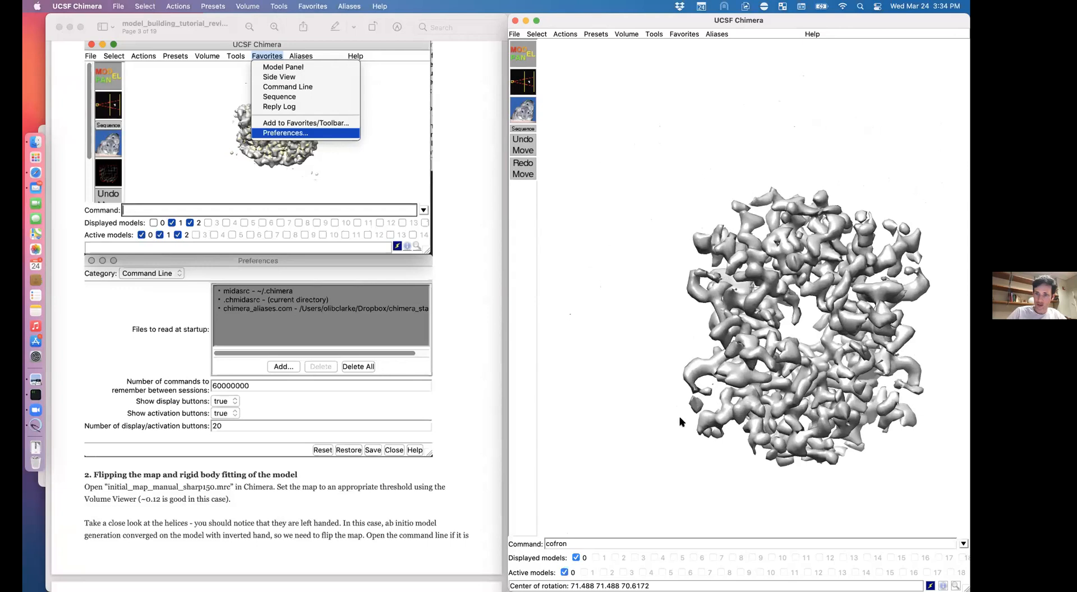
scroll(679, 421, "up", 8)
Step: Clip the map with 'symclip 10', then tighten it to a 5 Å slab with 'symclip 5'
type("symcl")
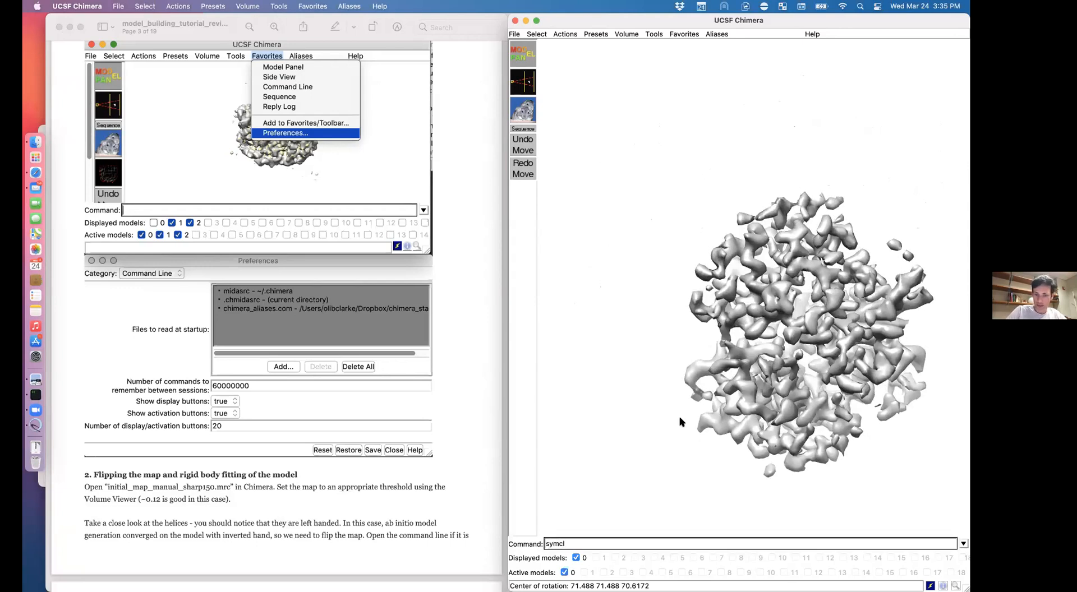
type("ip 10")
key("Return")
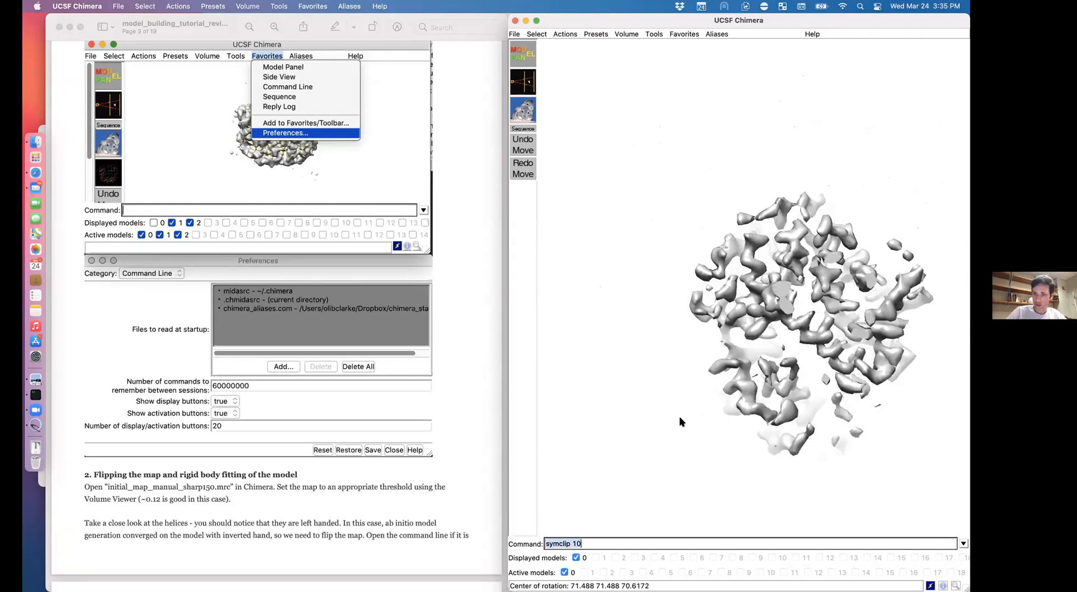
key("Right")
key("BackSpace")
type("5")
key("Return")
scroll(682, 422, "up", 10)
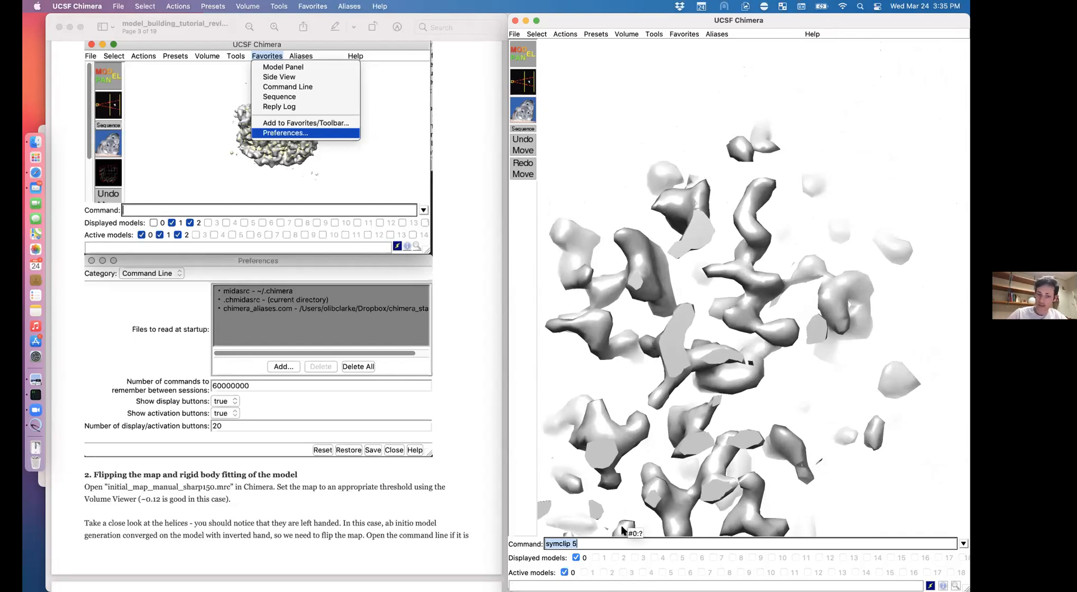
type("vop")
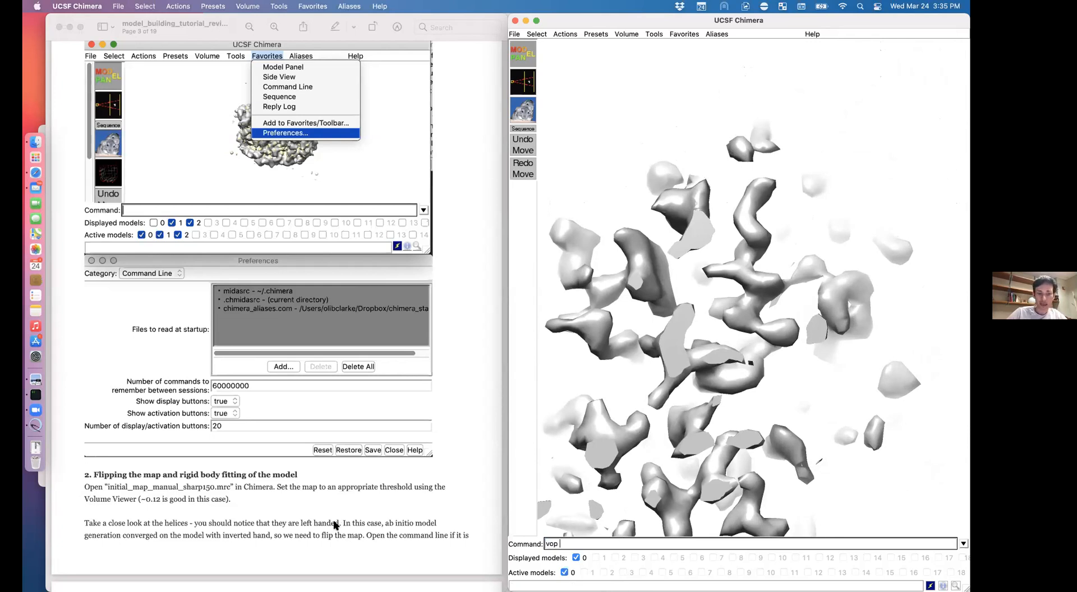
Step: Run 'vop zflip #0' to create the z-flipped copy as map #1
scroll(343, 525, "down", 15)
scroll(343, 525, "down", 1)
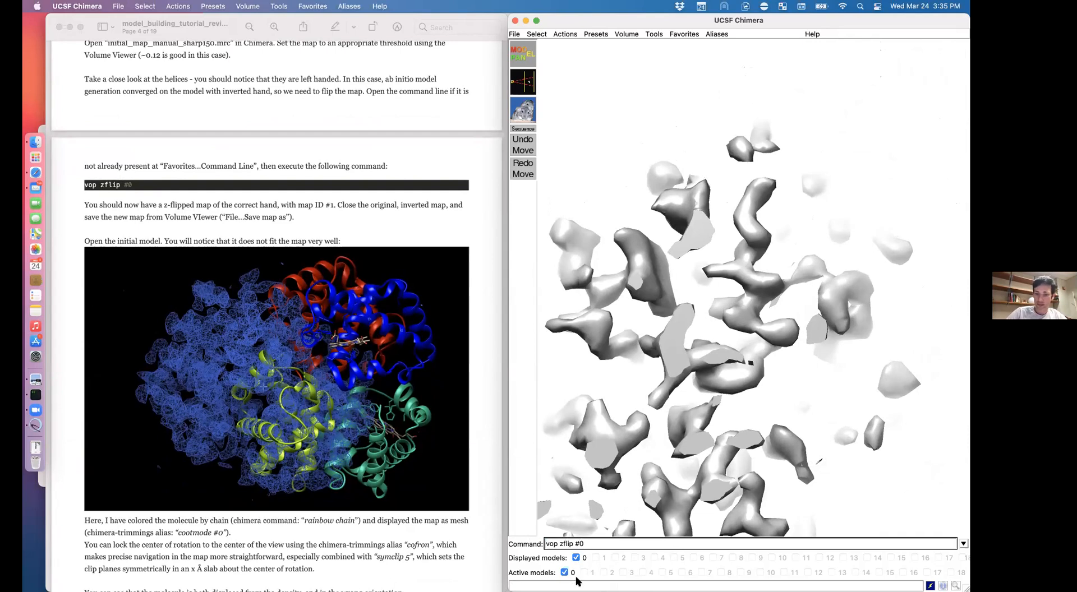
key("Return")
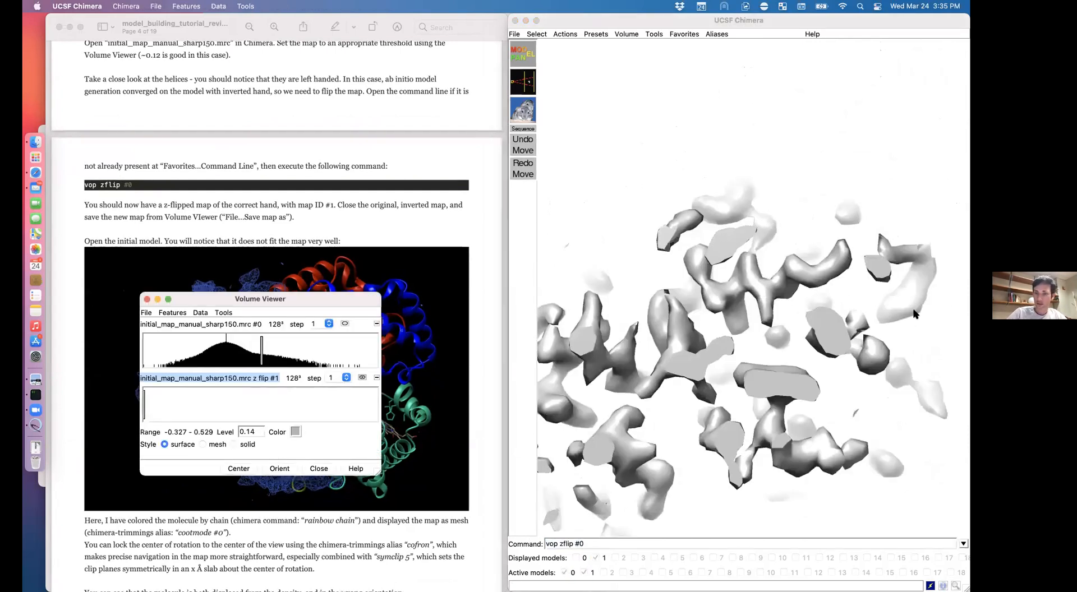
left_click_drag(886, 314, 886, 315)
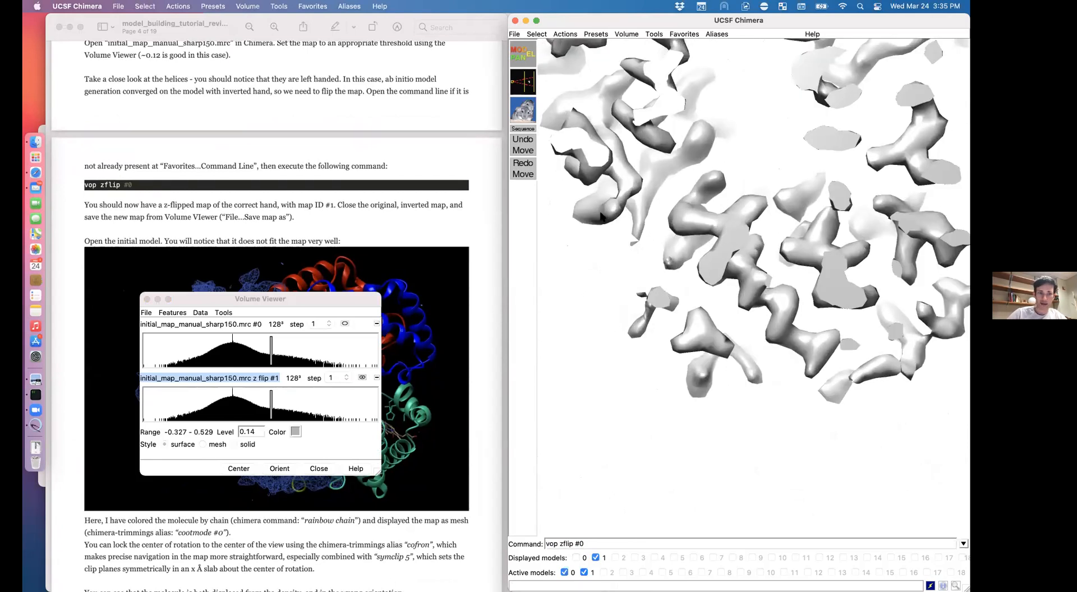
Step: Open initial_model.pdb from coot_tutorial in Chimera as model #2
left_click(30, 143)
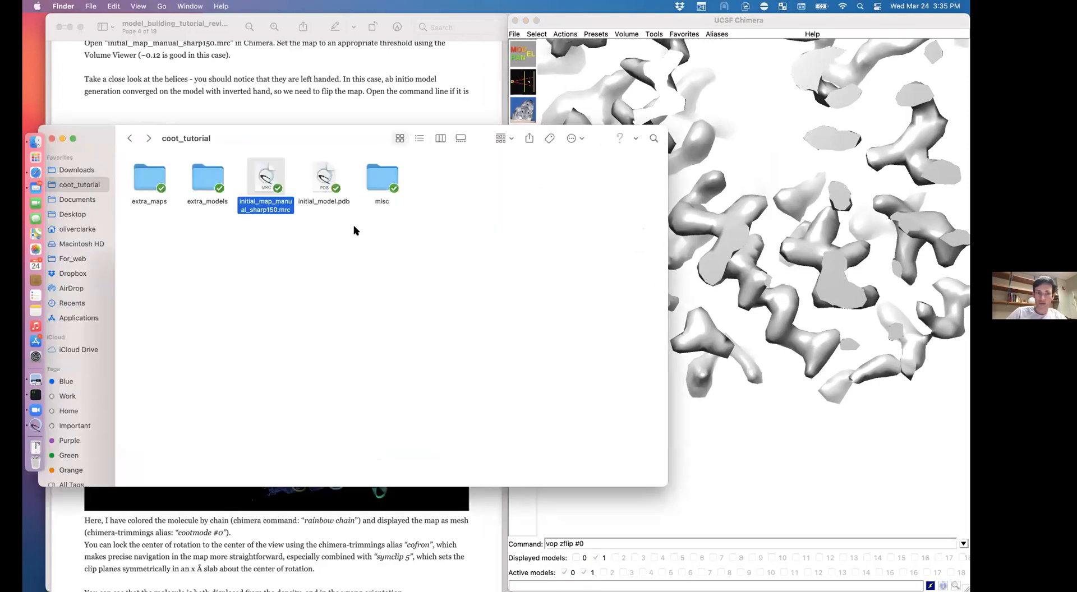
left_click(324, 185)
double_click(325, 185)
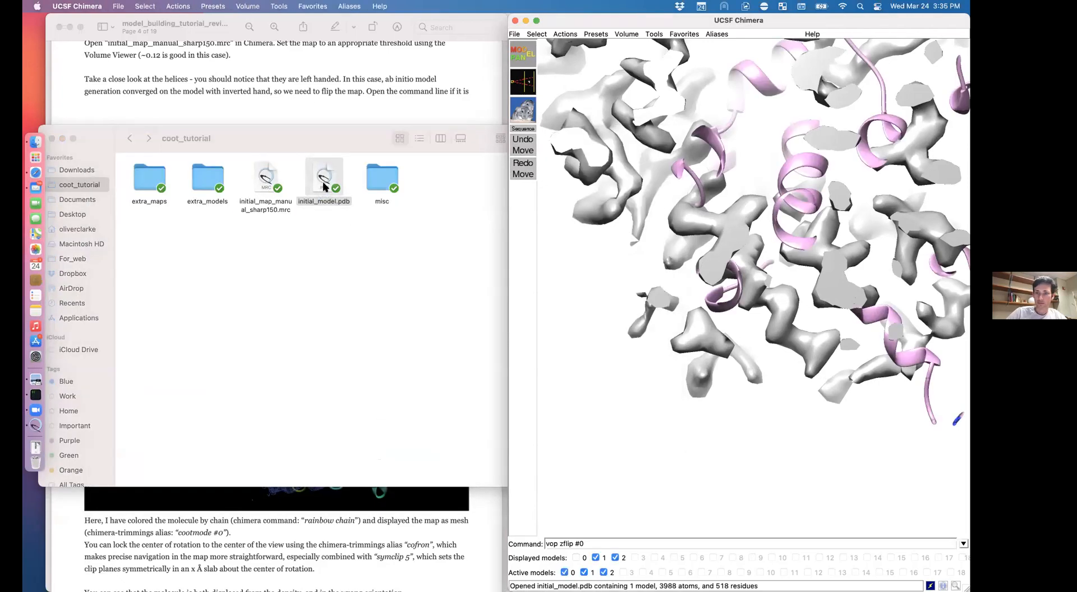
scroll(766, 378, "down", 10)
Step: Run 'focus' to frame the map and model together and compare their fit
type("focus")
key("Return")
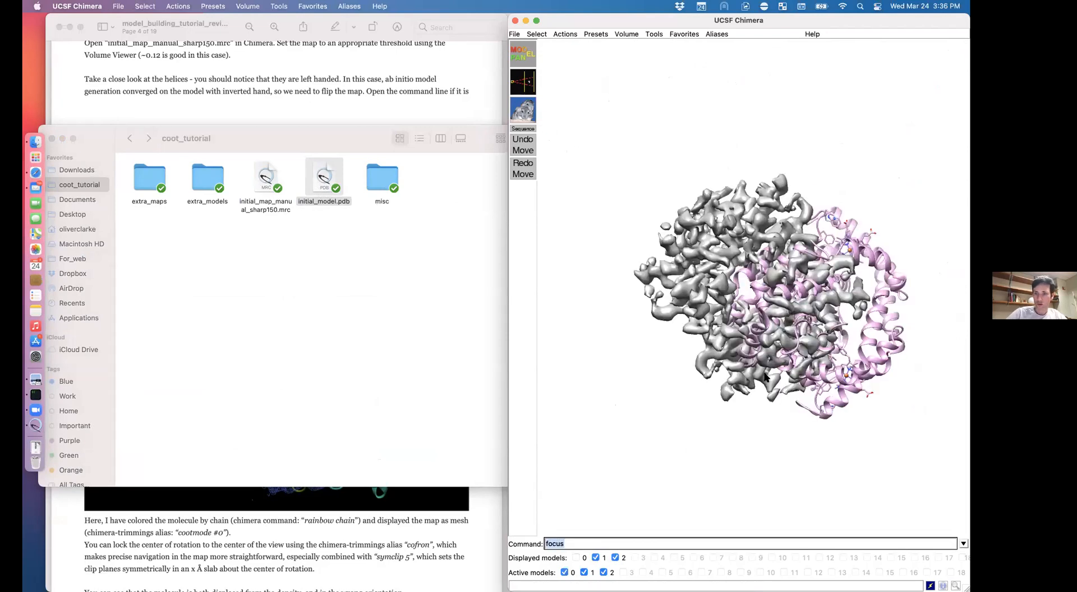
left_click_drag(765, 374, 653, 40)
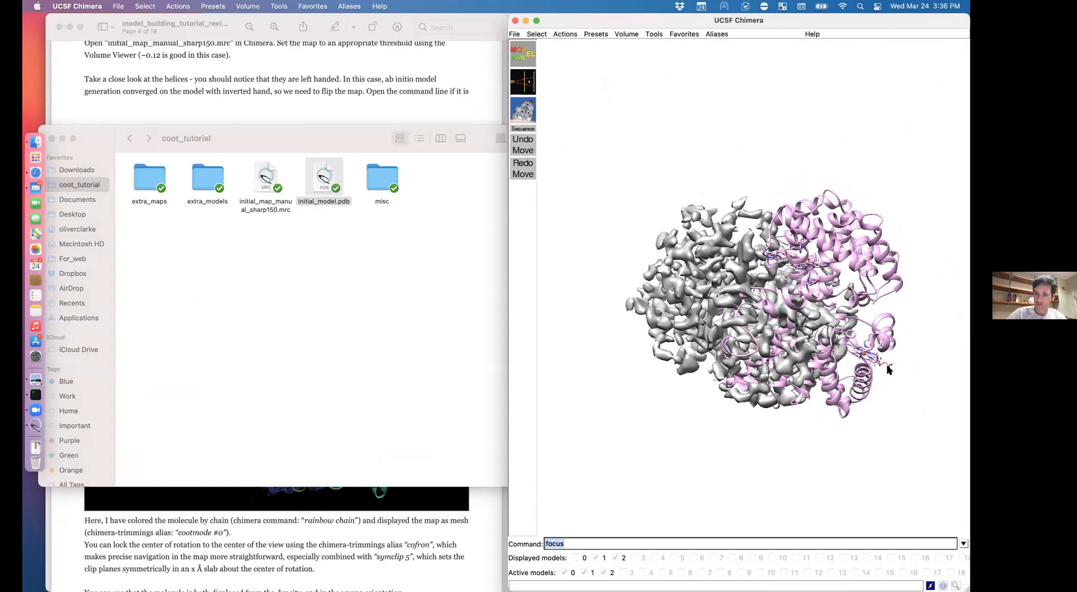
left_click(942, 186)
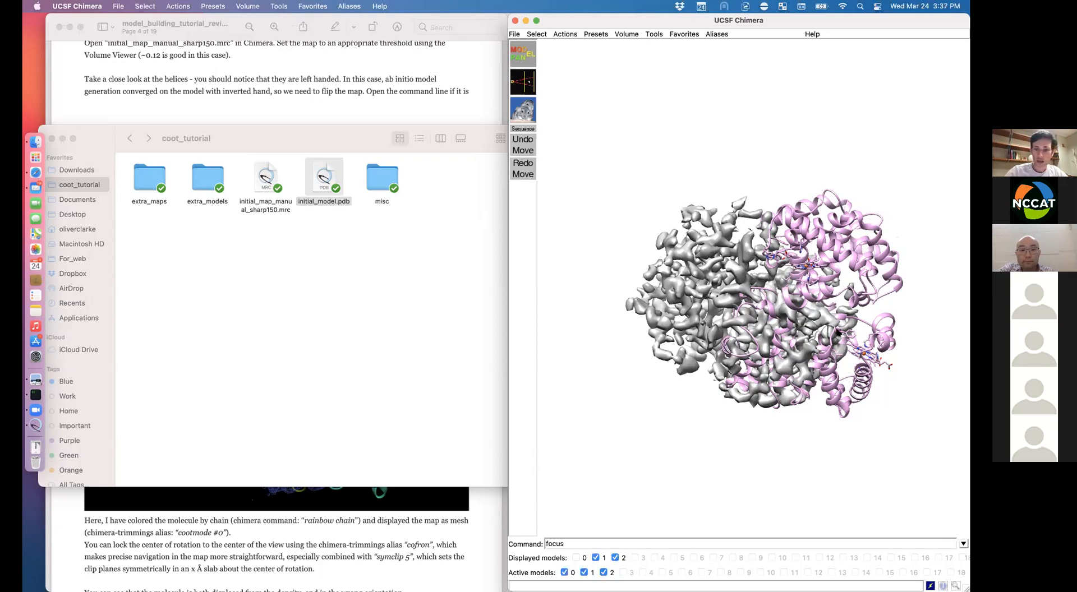
Step: Colour the model by chain with 'rainbow chain'
left_click_drag(835, 331, 830, 268)
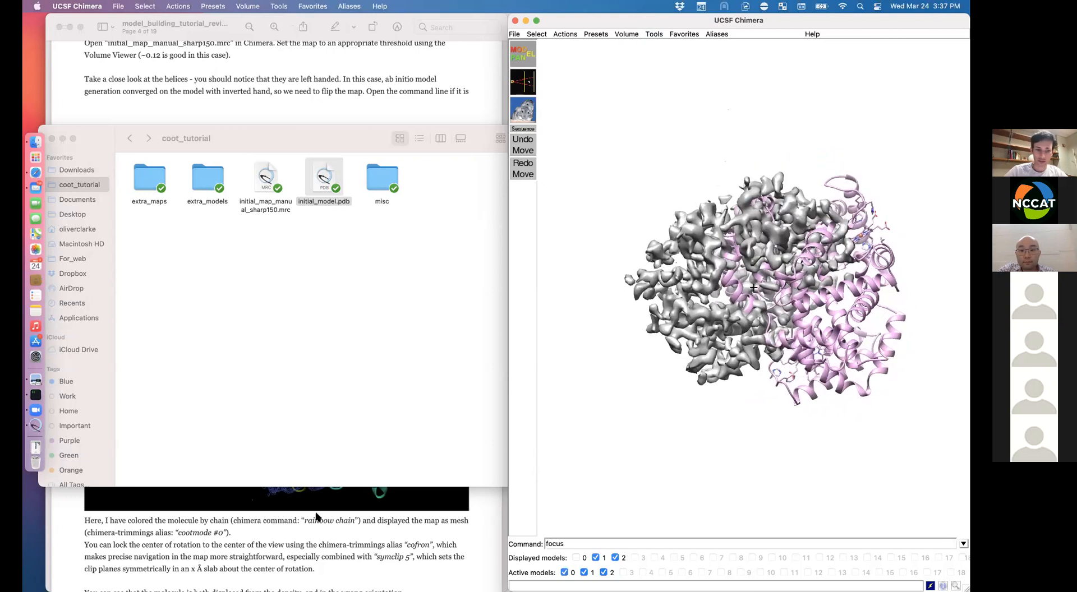
left_click(324, 544)
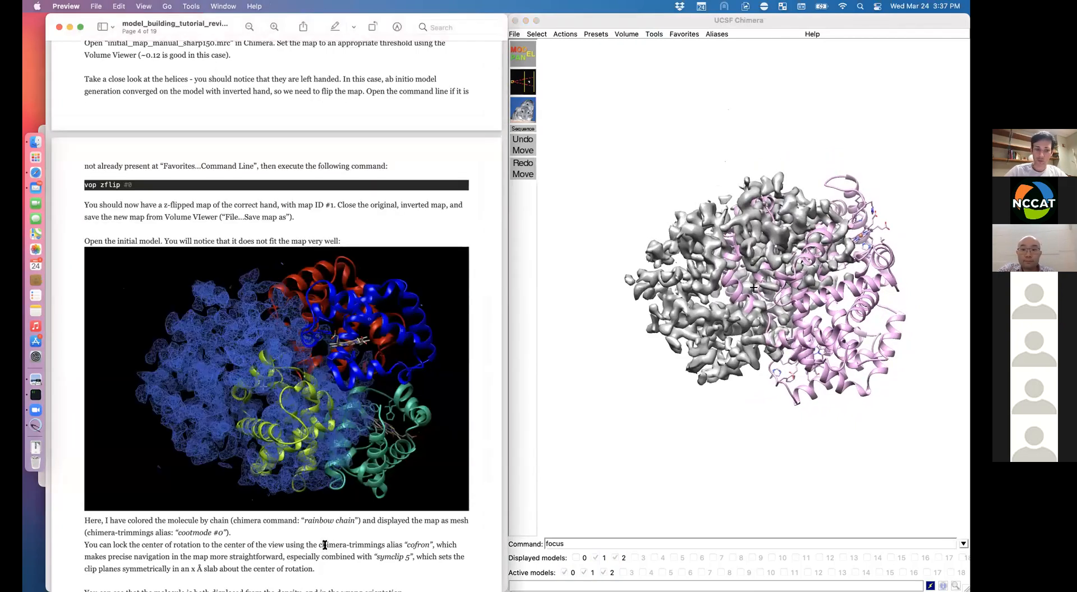
scroll(324, 544, "down", 2)
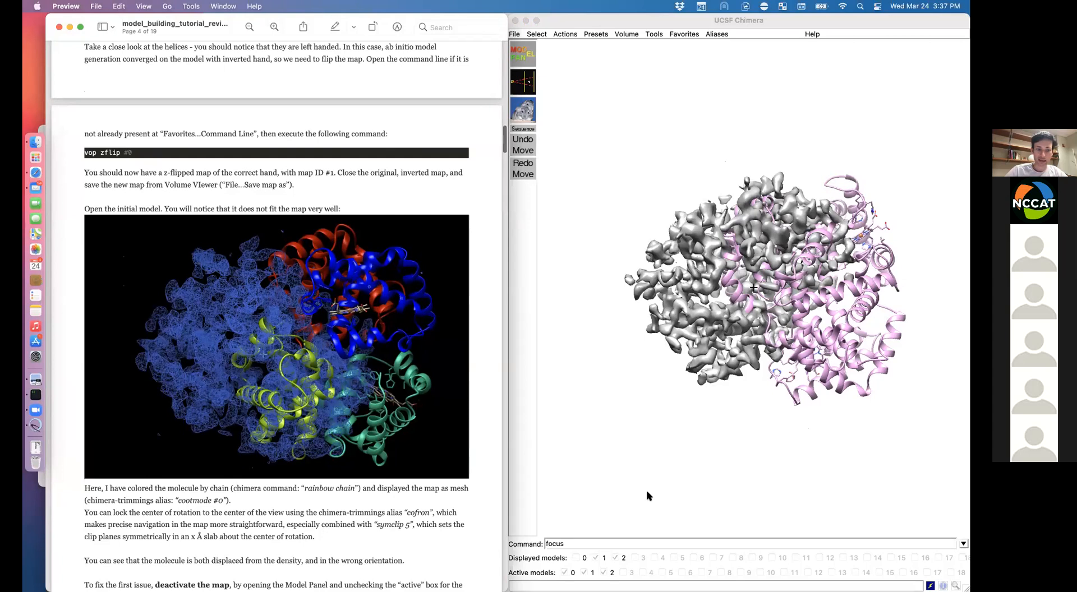
left_click(658, 541)
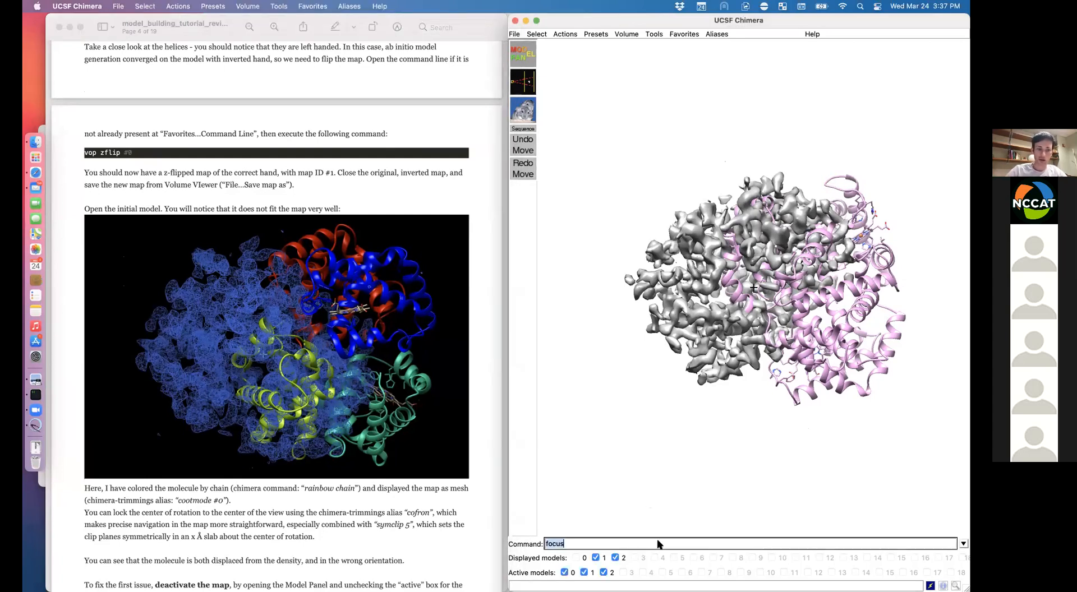
type("rain")
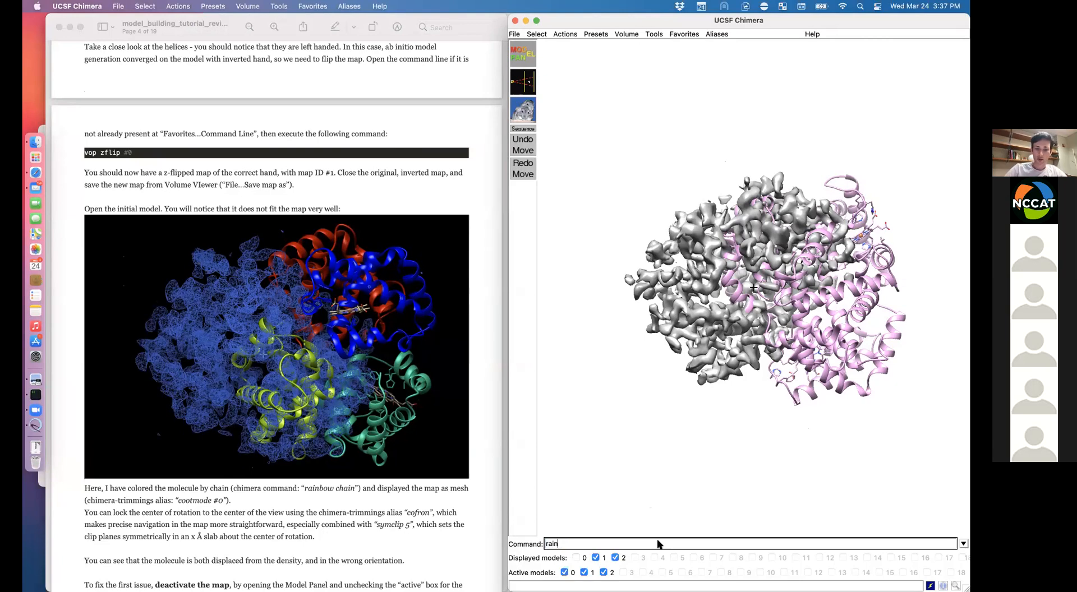
type("bow chain")
key("Return")
Step: Show map #1 as blue mesh on black with 'cootmode #1', then lock rotation with 'cofron'
type("co")
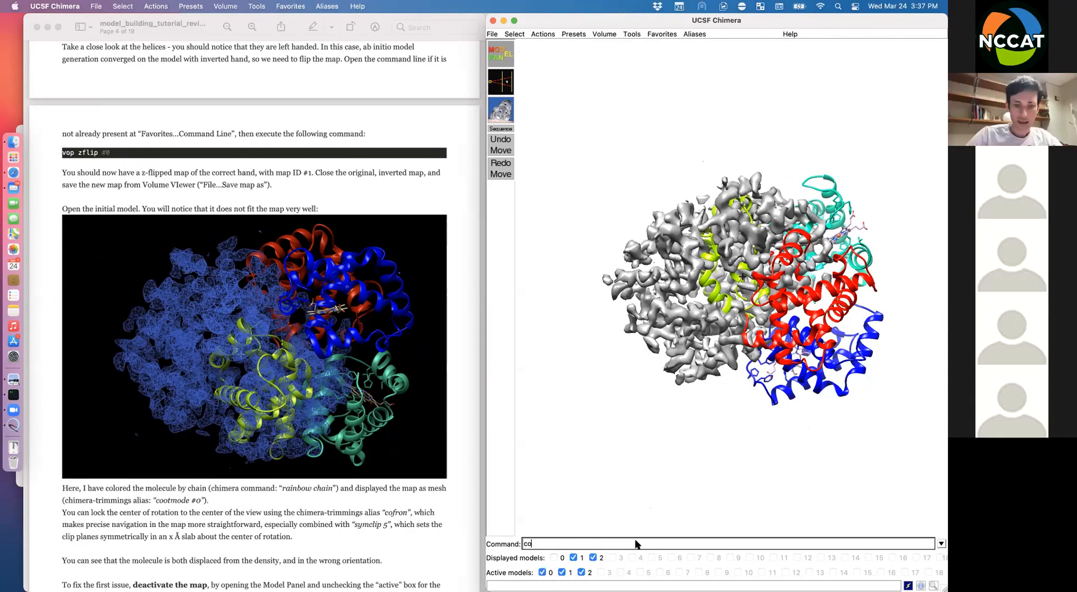
type("otmod")
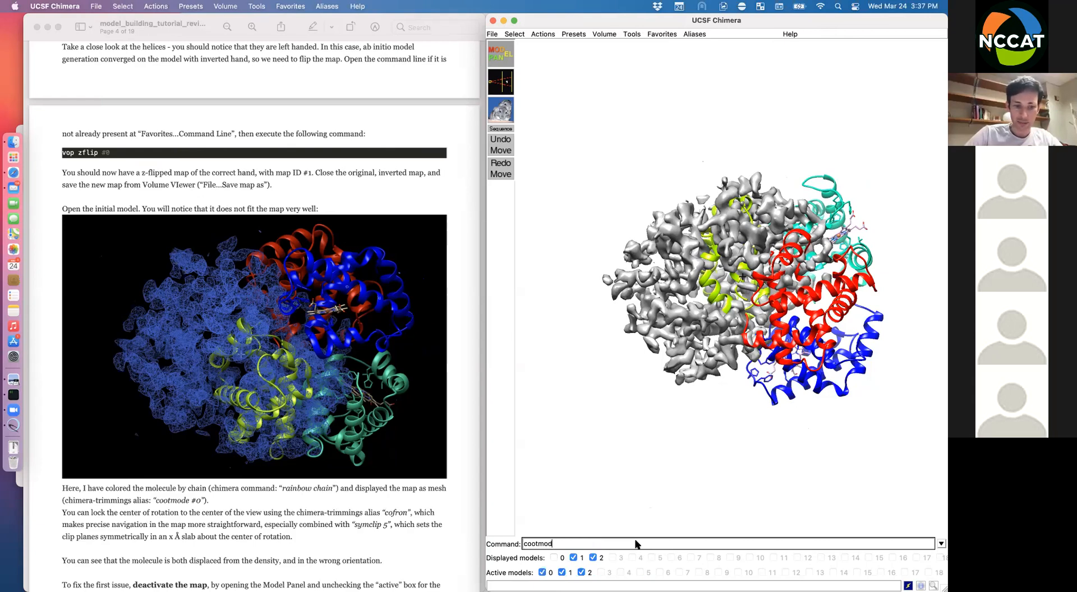
type("e #1")
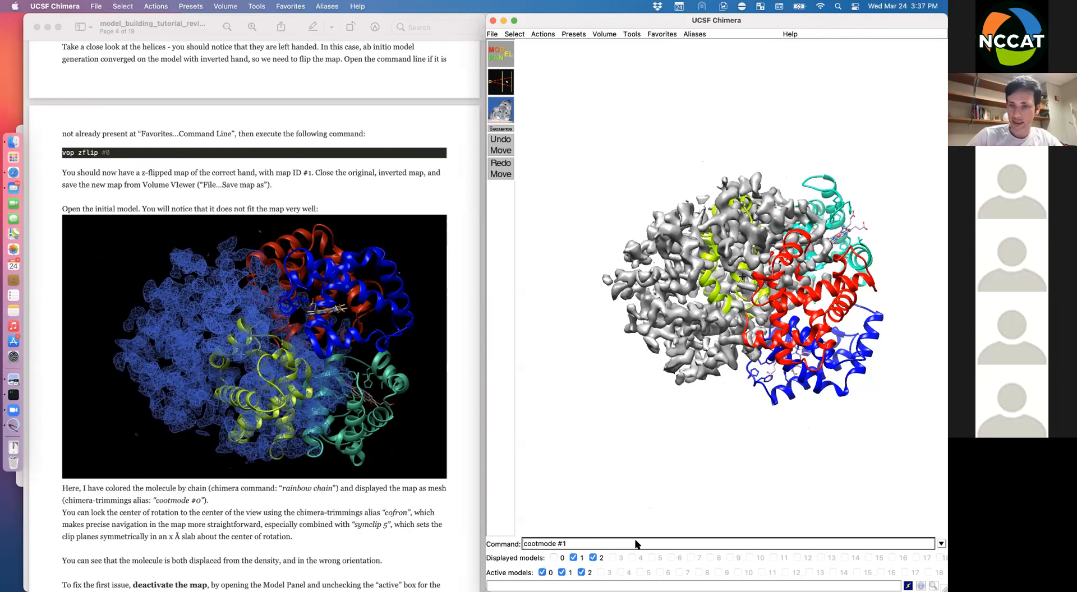
key("Return")
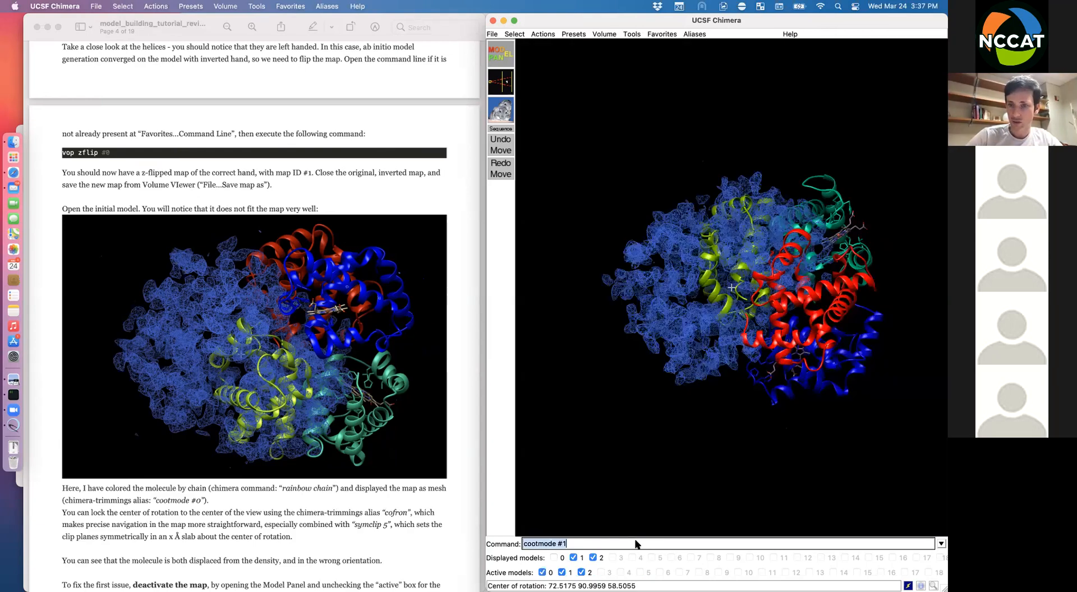
left_click_drag(785, 292, 717, 291)
type("cofron")
key("Return")
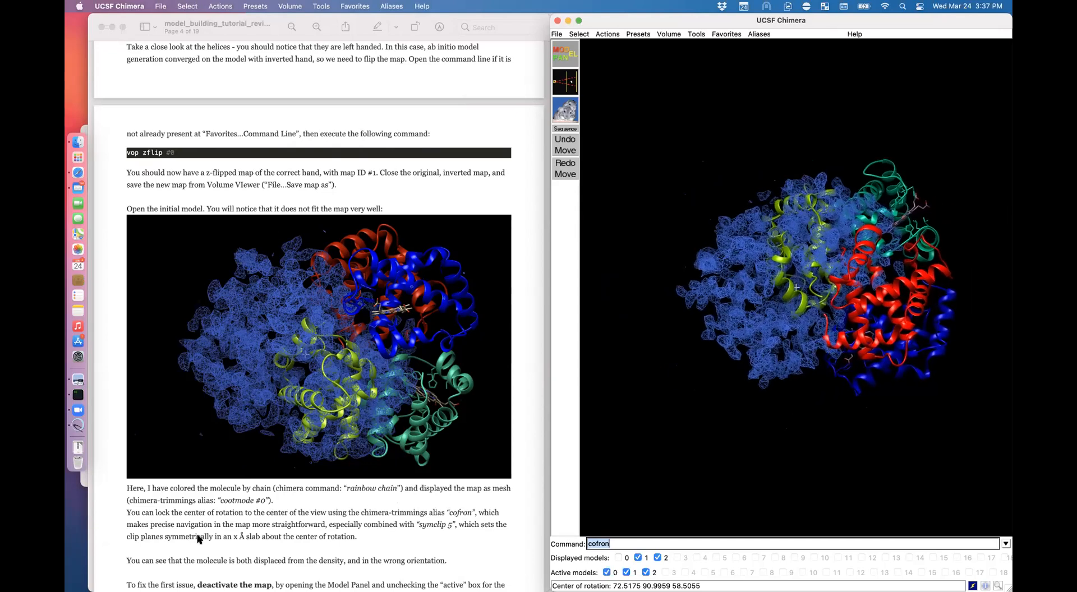
Step: Toggle the model and map displays on and off to compare how they overlap
left_click(197, 537)
scroll(197, 537, "down", 3)
scroll(197, 537, "down", 1)
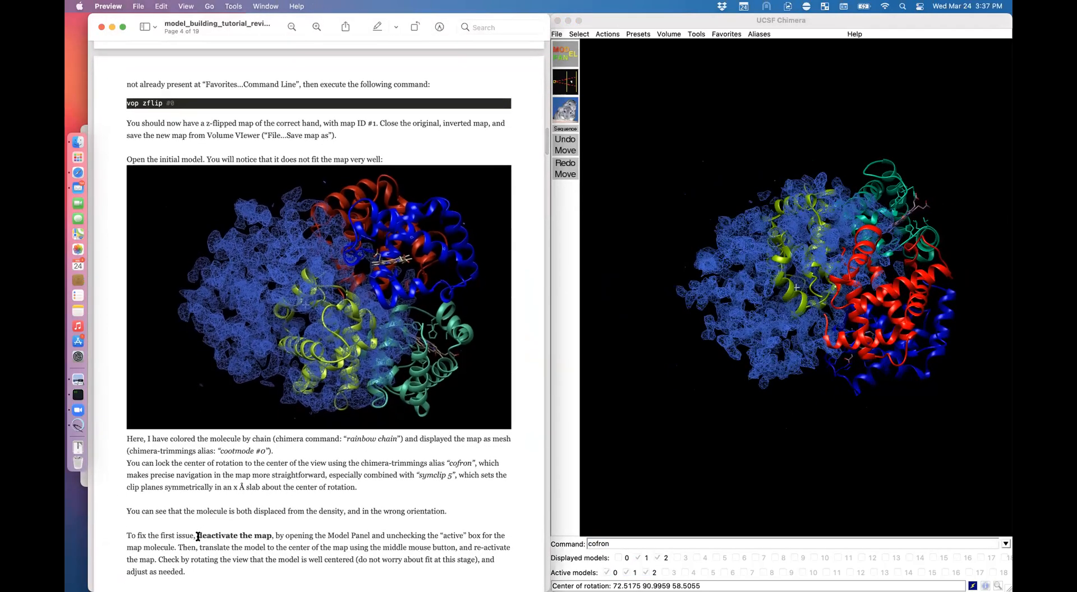
scroll(198, 537, "down", 4)
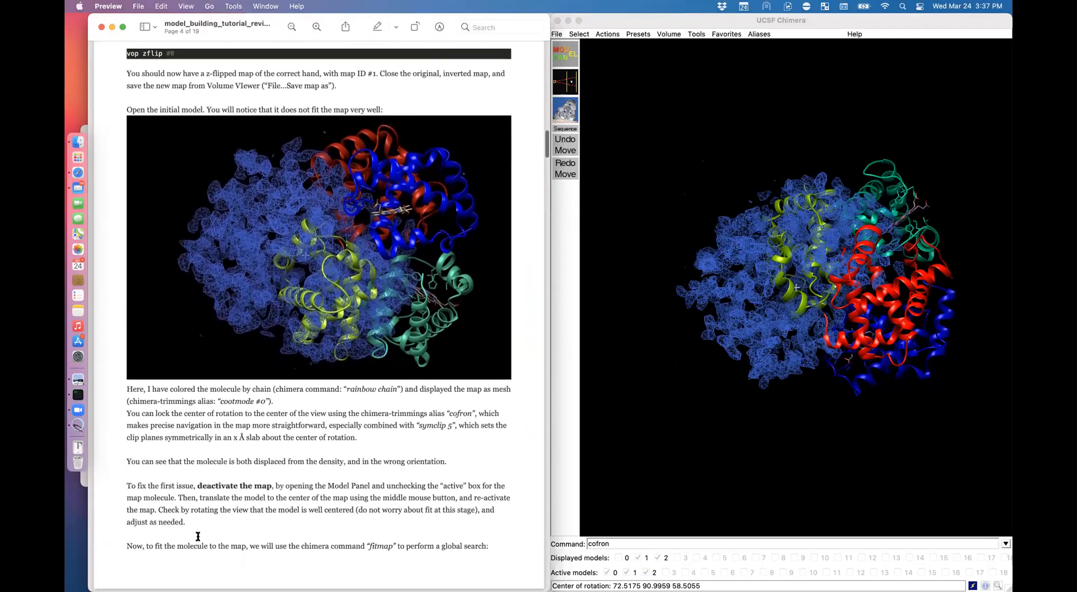
key("super+Tab")
left_click_drag(796, 264, 781, 330)
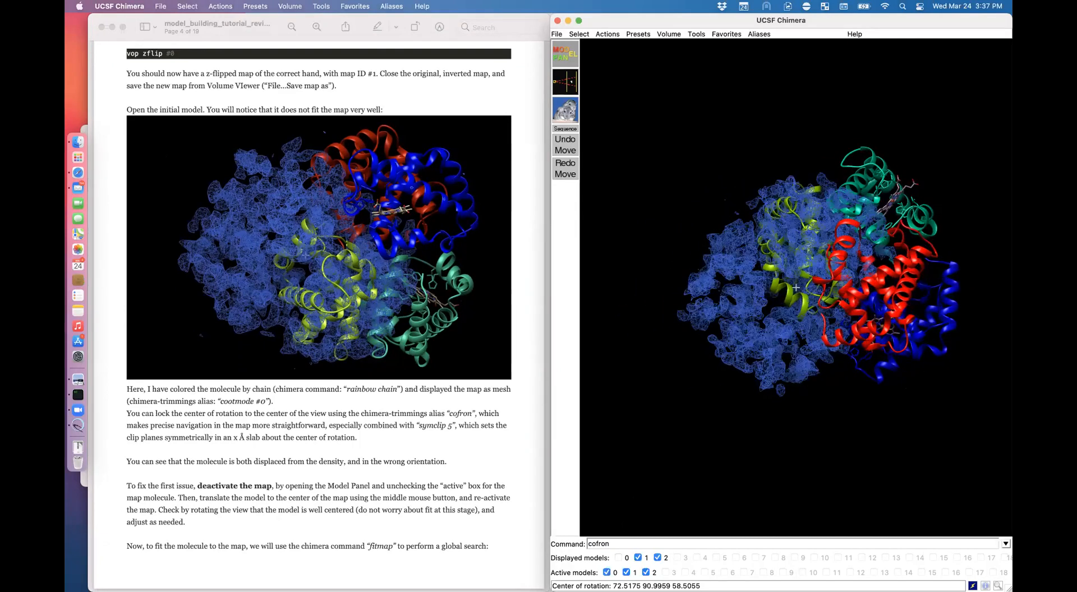
left_click(657, 558)
left_click(657, 557)
left_click(657, 557)
left_click(657, 557)
left_click(657, 557)
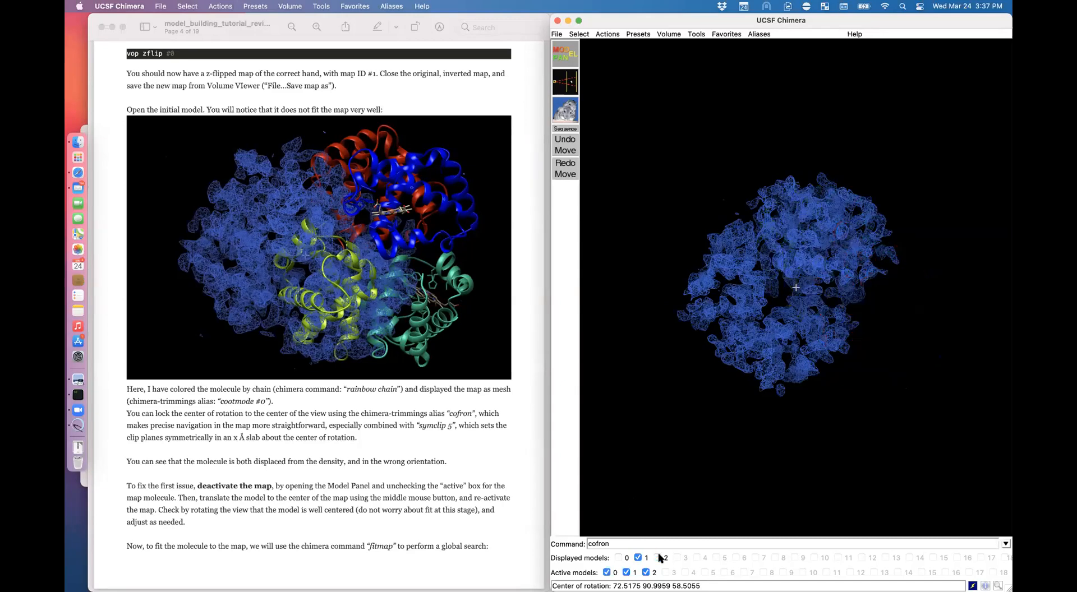
left_click(657, 557)
left_click(639, 558)
left_click(639, 558)
left_click(639, 558)
left_click(638, 557)
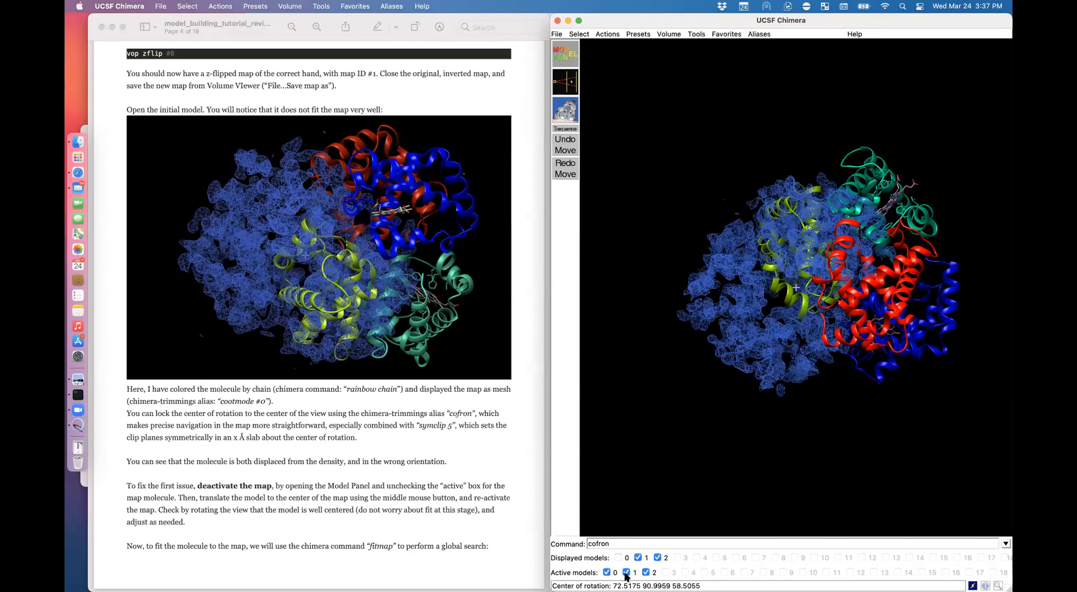
Step: In the Model Panel, deactivate the z-flipped map #1 so it stays fixed
left_click(565, 53)
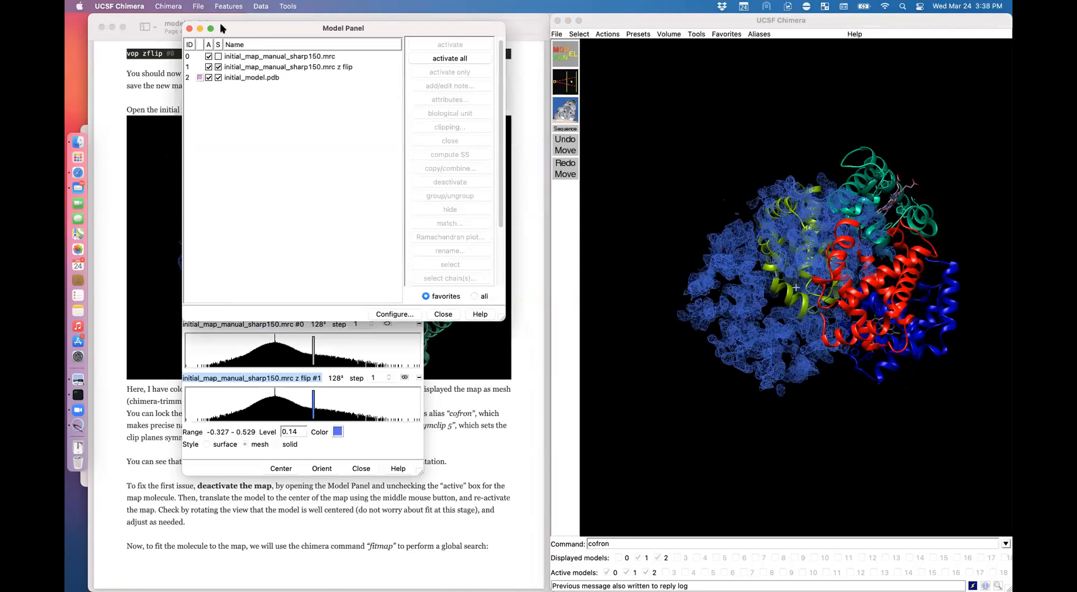
left_click_drag(218, 24, 666, 188)
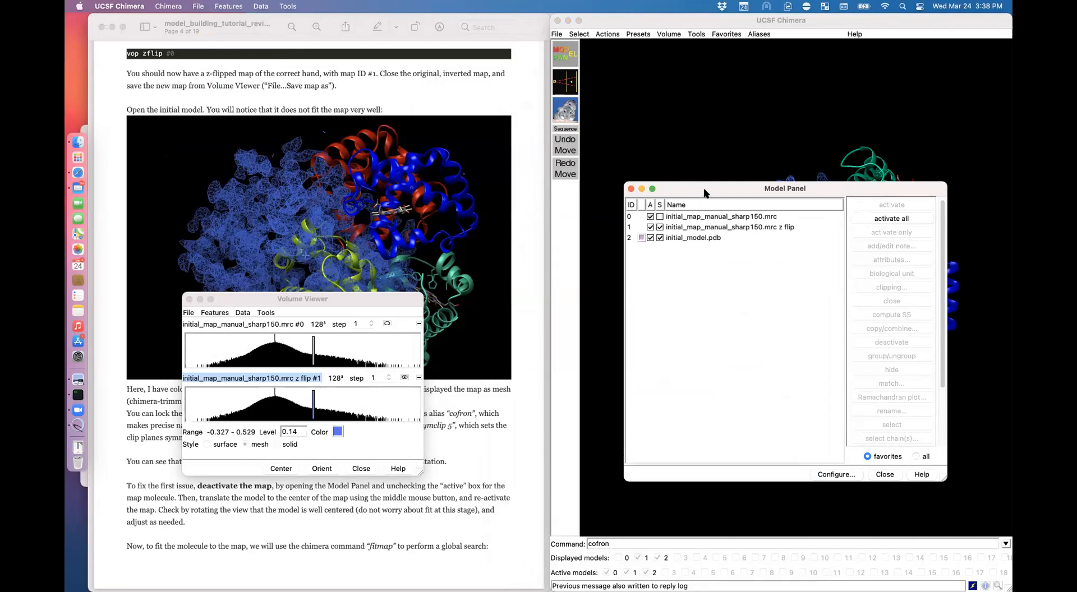
left_click(651, 227)
left_click_drag(303, 104, 226, 275)
left_click(757, 364)
mouse_move(795, 287)
left_mouse_down()
mouse_move(771, 288)
mouse_move(797, 289)
left_mouse_up()
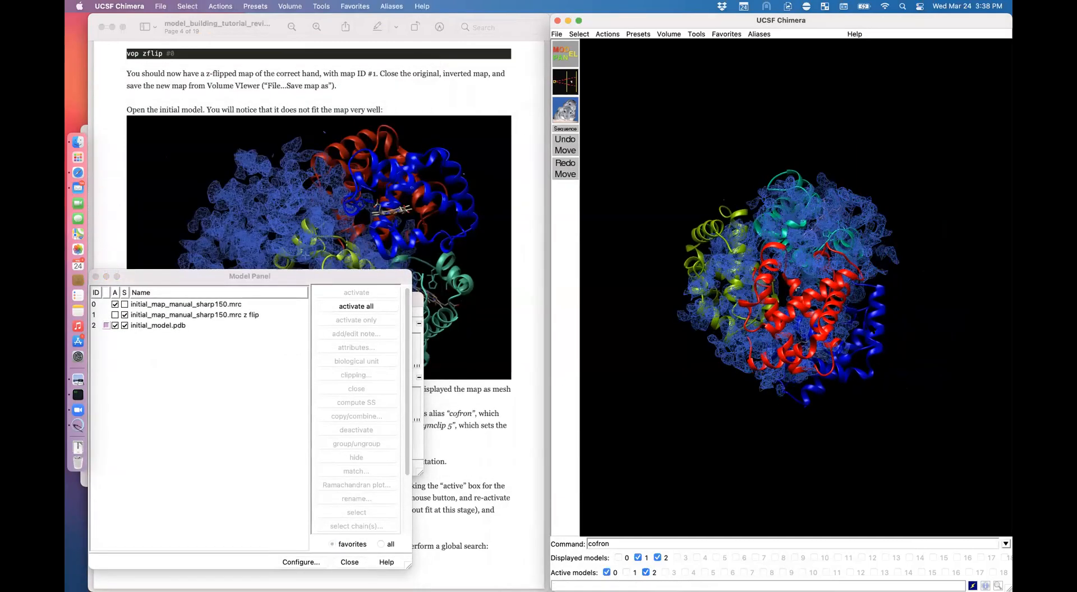
Step: Slide the model into the centre of the map density, then reactivate map #1
left_click(626, 573)
left_click_drag(760, 366, 801, 359)
left_click_drag(796, 287, 799, 289)
left_click(627, 573)
middle_click_drag(797, 314, 802, 308)
left_click(627, 572)
left_click(512, 483)
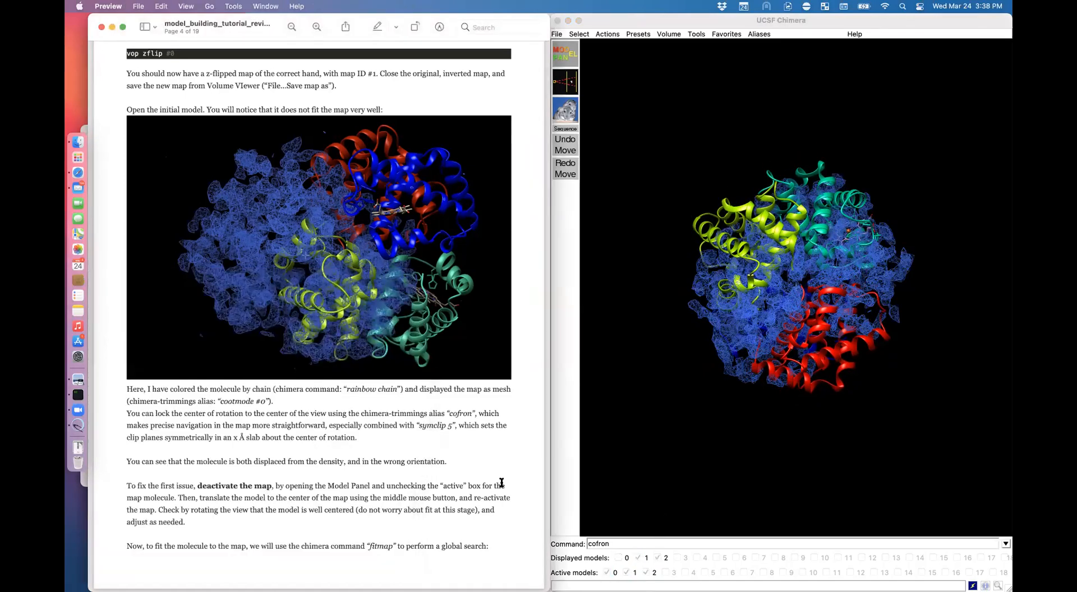
Step: Run 'fitmap #2 #1 search 100 radius 5', copied from the tutorial, to globally fit the model
scroll(508, 483, "down", 3)
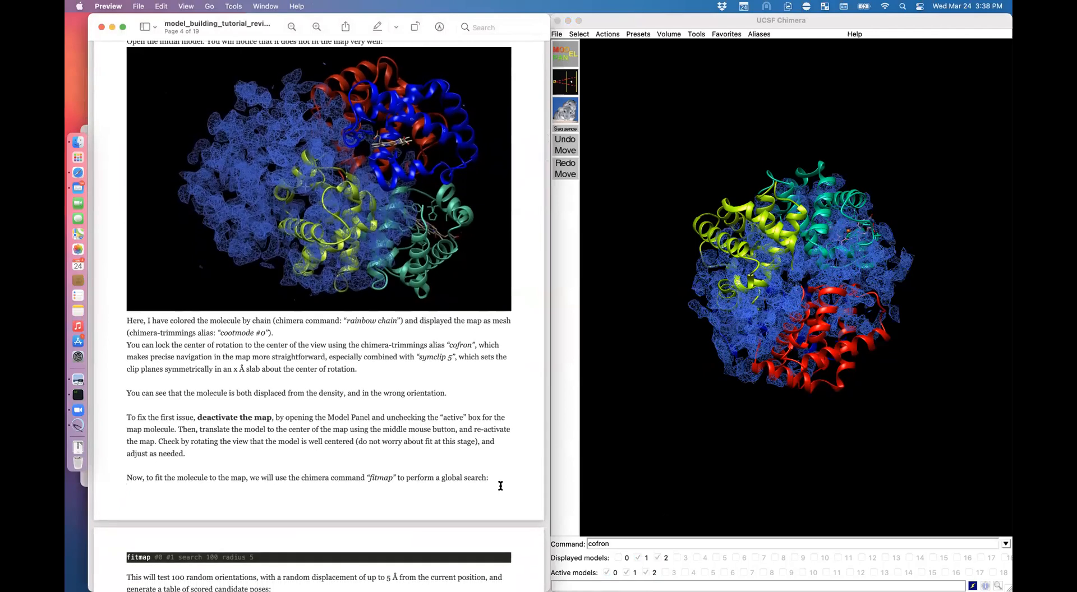
scroll(501, 488, "down", 1)
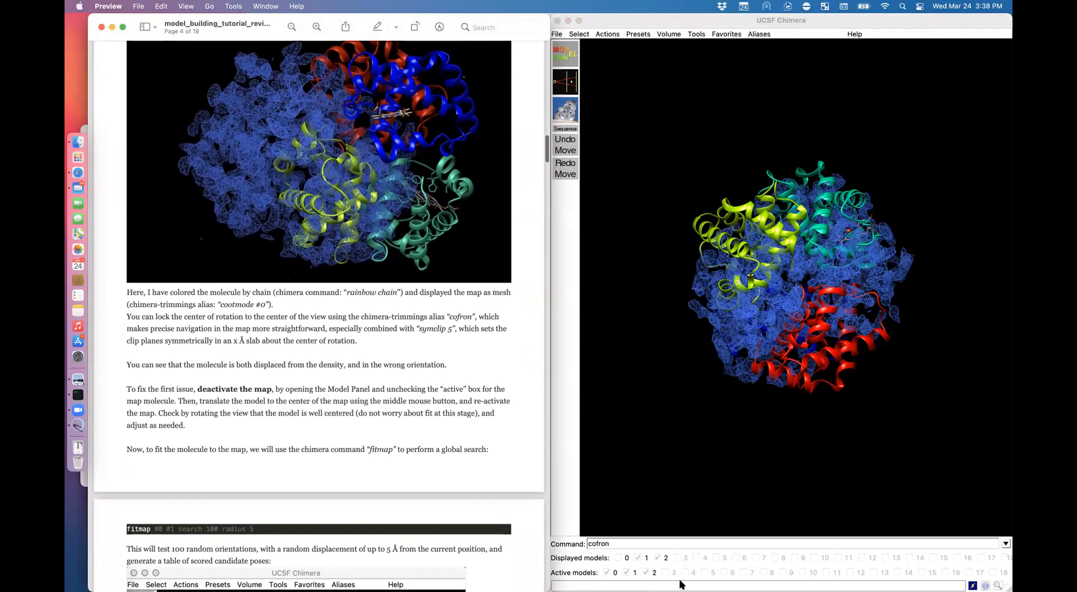
left_click(700, 542)
left_click(149, 477)
left_click_drag(125, 530, 256, 529)
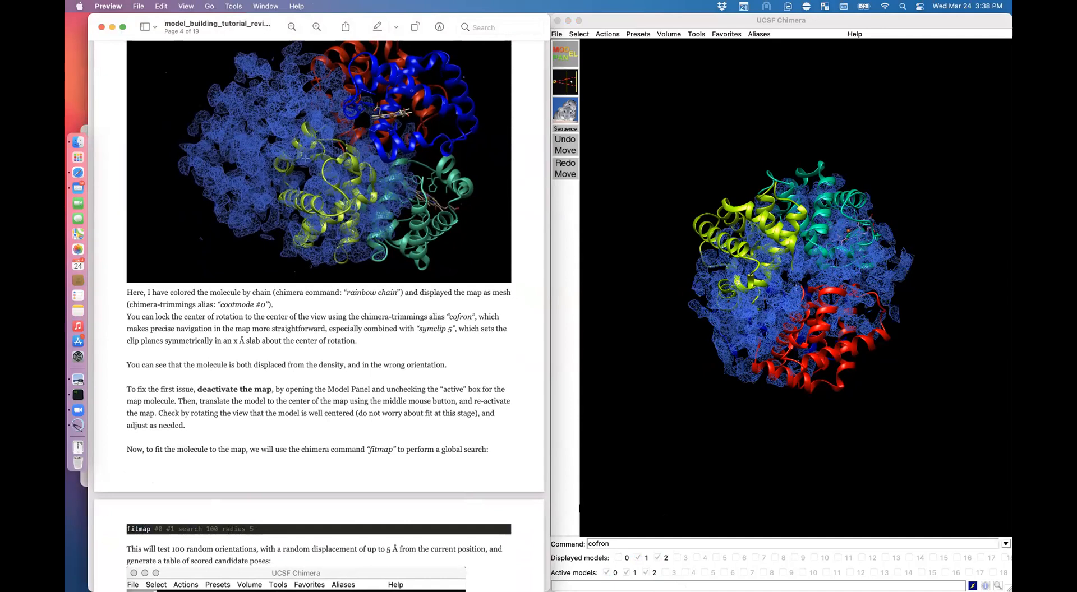
left_click(623, 544)
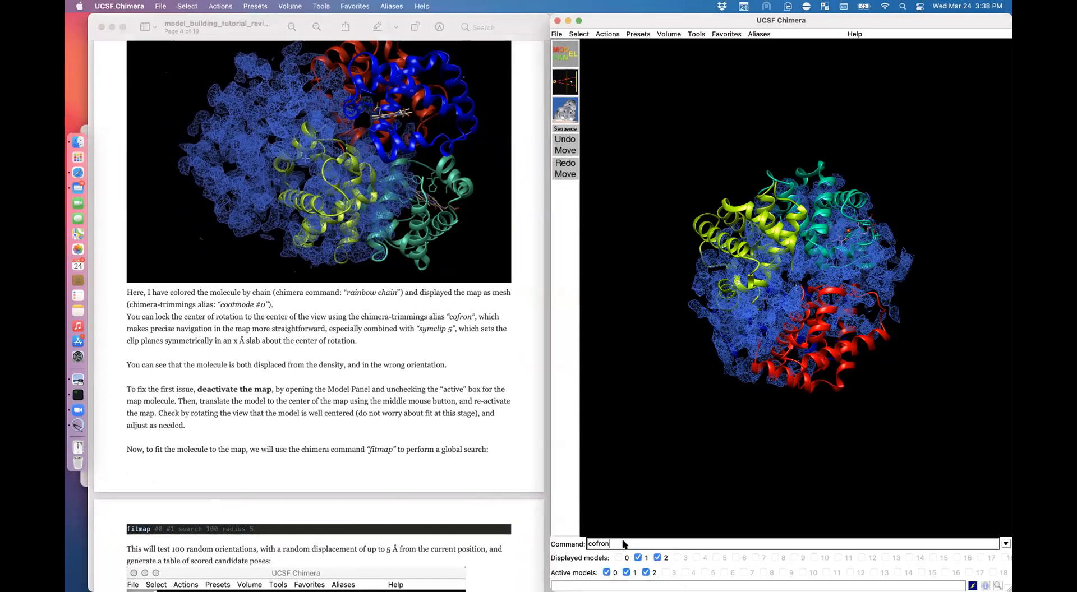
type("fitmpa")
key("BackSpace")
key("BackSpace")
key("BackSpace")
type("ap #2 #1 search 100 radi")
key("Return")
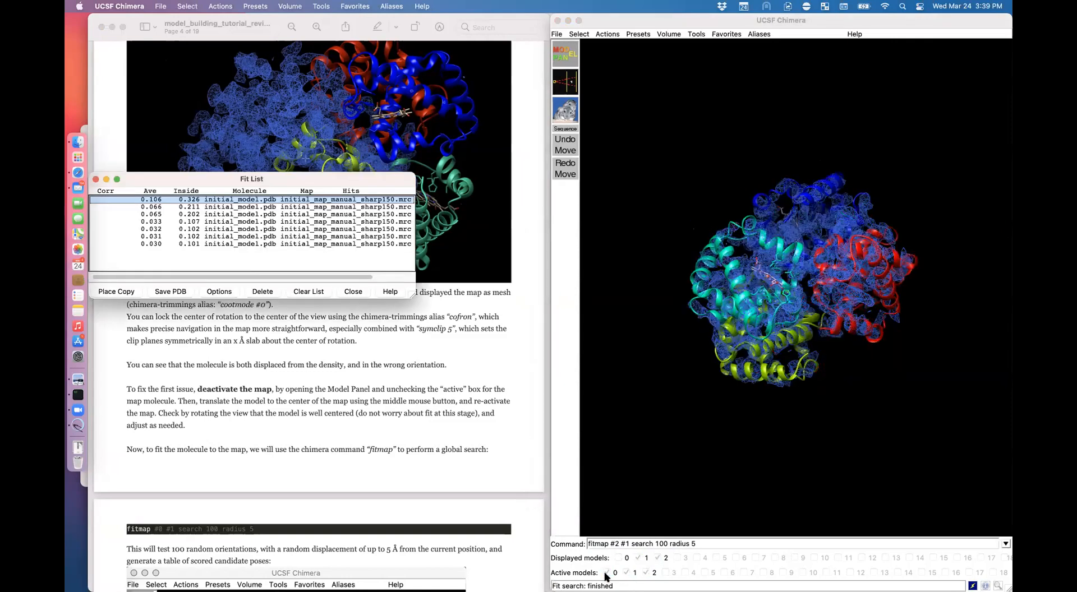
Step: Move the Fit List window over the viewer and make it wider and shorter
left_click_drag(173, 179, 632, 103)
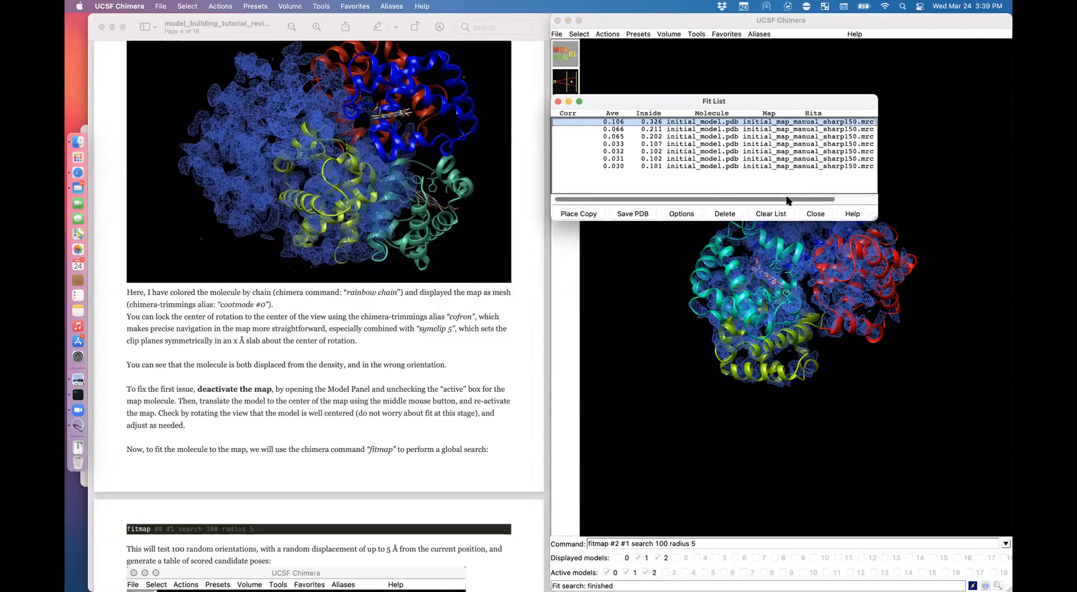
left_click_drag(873, 215, 932, 210)
left_click_drag(825, 100, 804, 67)
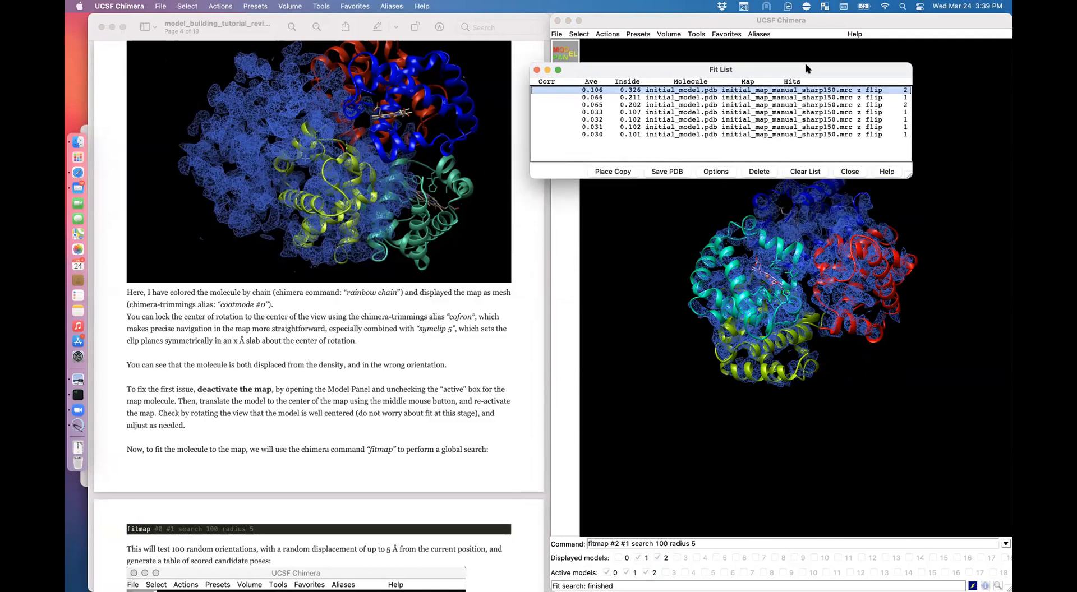
Step: Compare the candidate fits in the list, then clear the list and close it
left_click(640, 96)
key("Down")
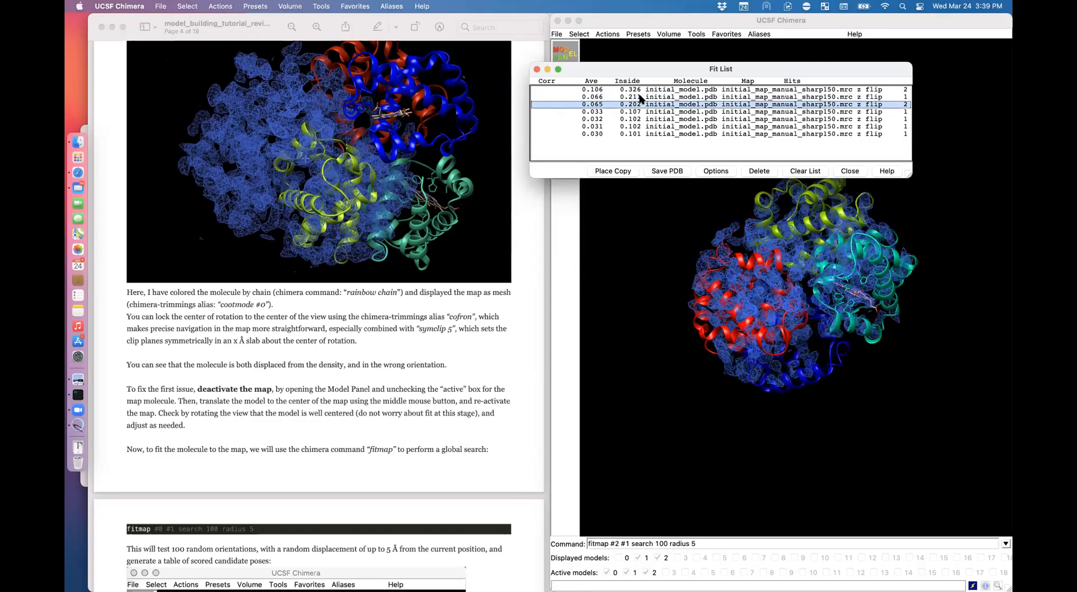
key("Down")
key("Down")
key("Down")
key("Down")
key("Up")
key("Up")
key("Up")
key("Up")
key("Up")
key("Down")
key("Up")
key("Up")
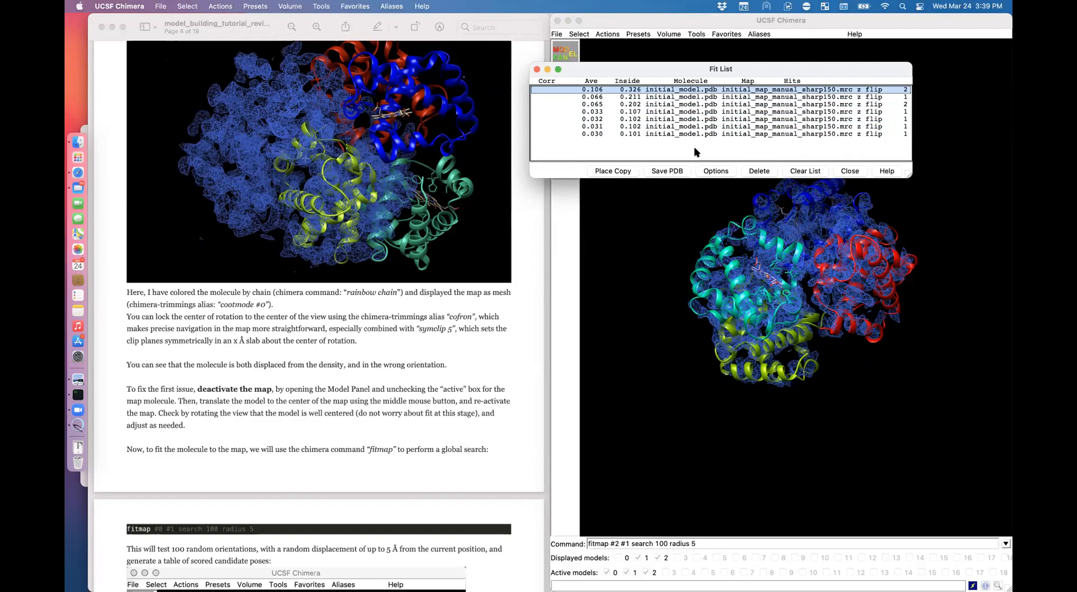
left_click(814, 171)
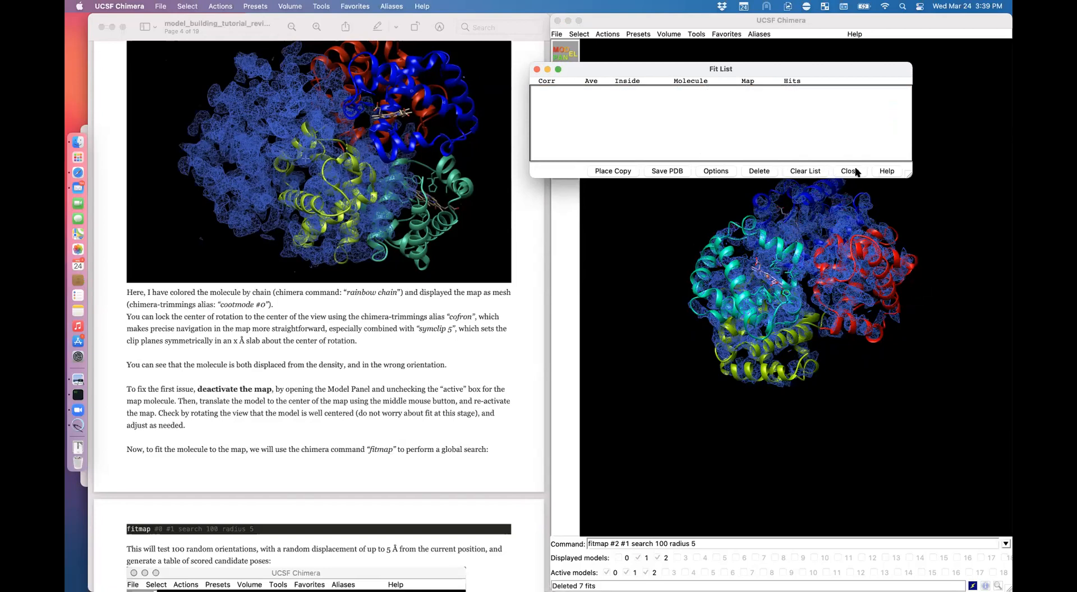
left_click(849, 171)
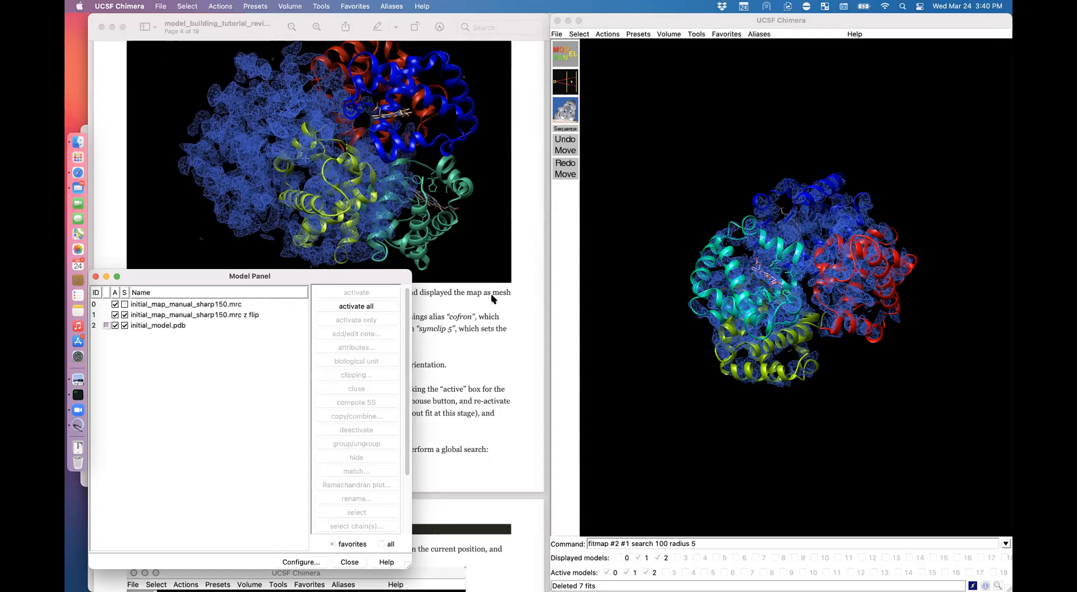
Step: Run 'vop gaussian #1 sdev 2' to create a blurred copy of the flipped map as #3
left_click(714, 541)
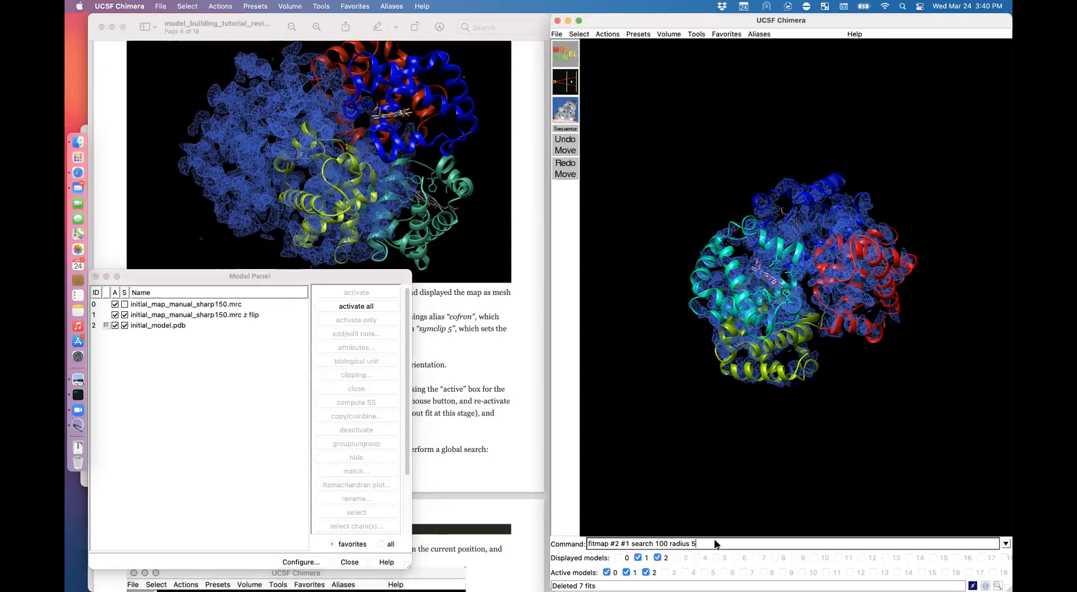
left_click_drag(715, 541, 566, 536)
type("vop gau")
left_click(638, 558)
left_click(638, 557)
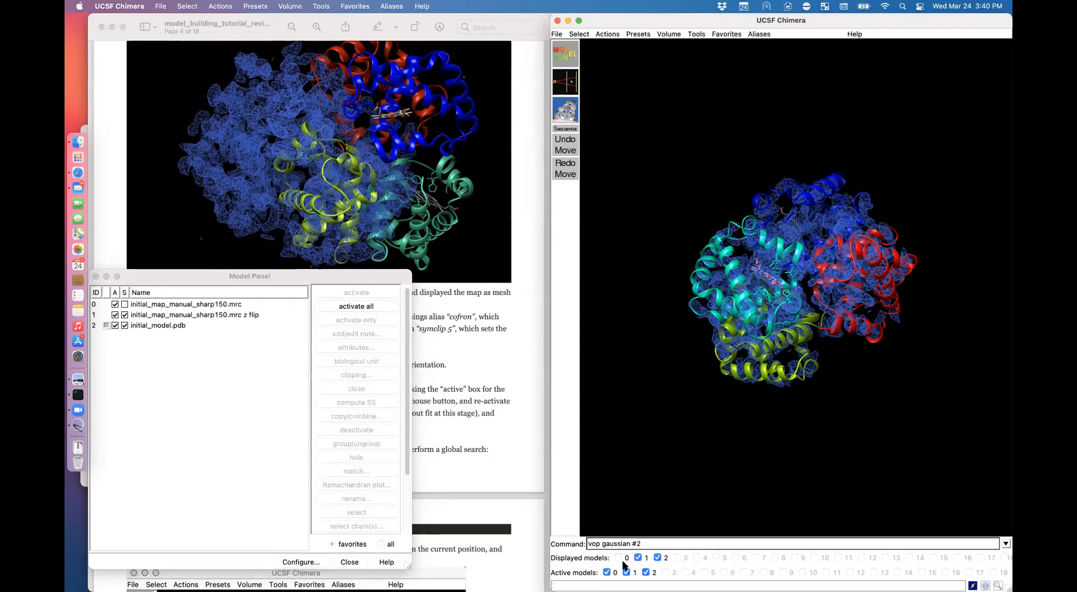
left_click(638, 558)
left_click(637, 557)
type("dev")
key("Return")
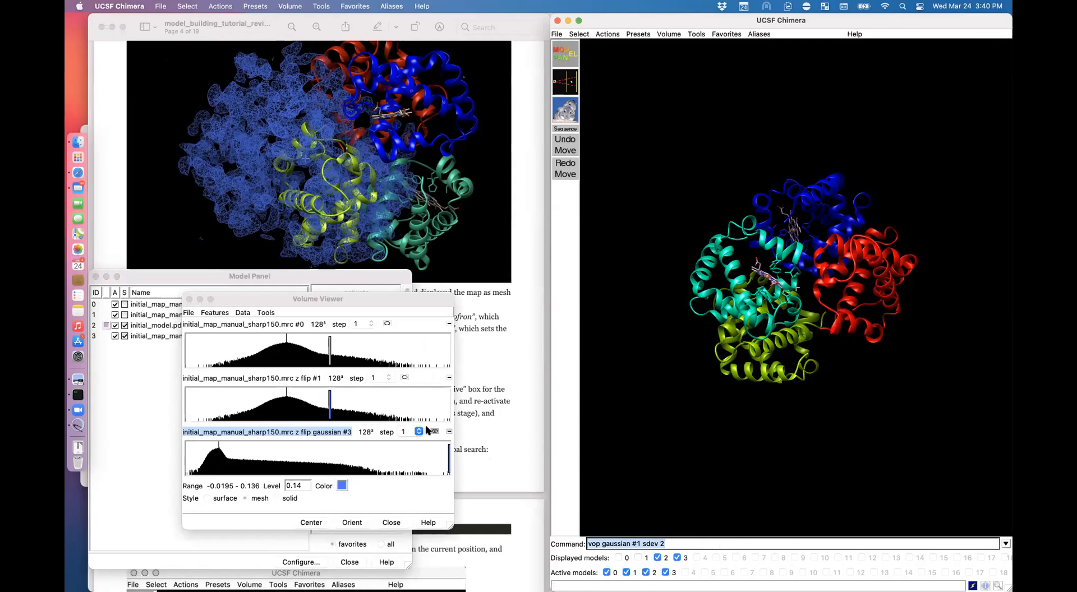
Step: Lower the blurred map #3's contour level, then hide and close it
left_click_drag(299, 459, 260, 457)
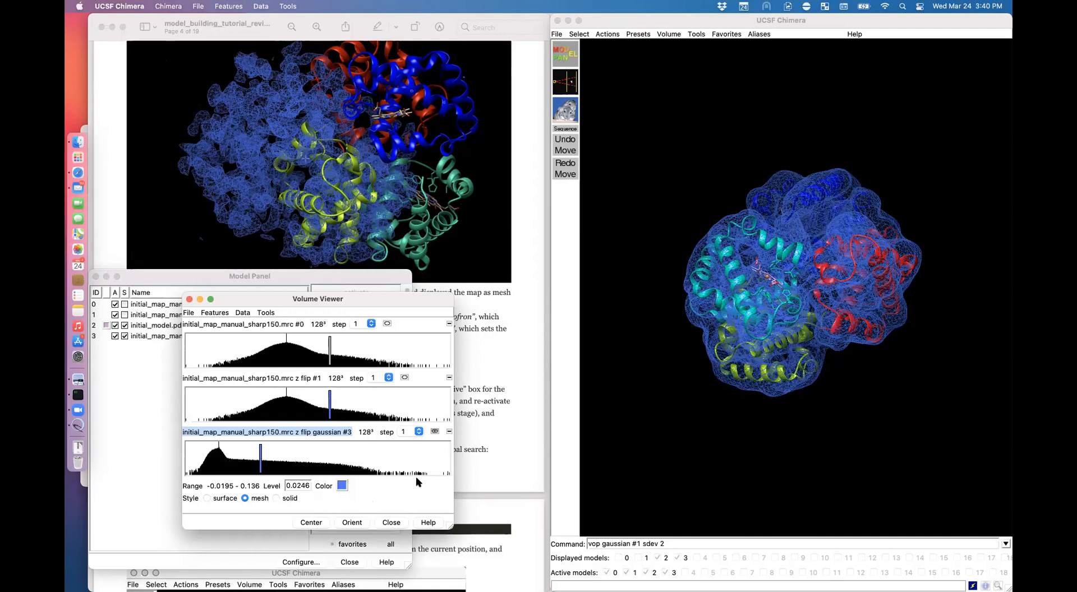
left_click(450, 431)
left_click(404, 378)
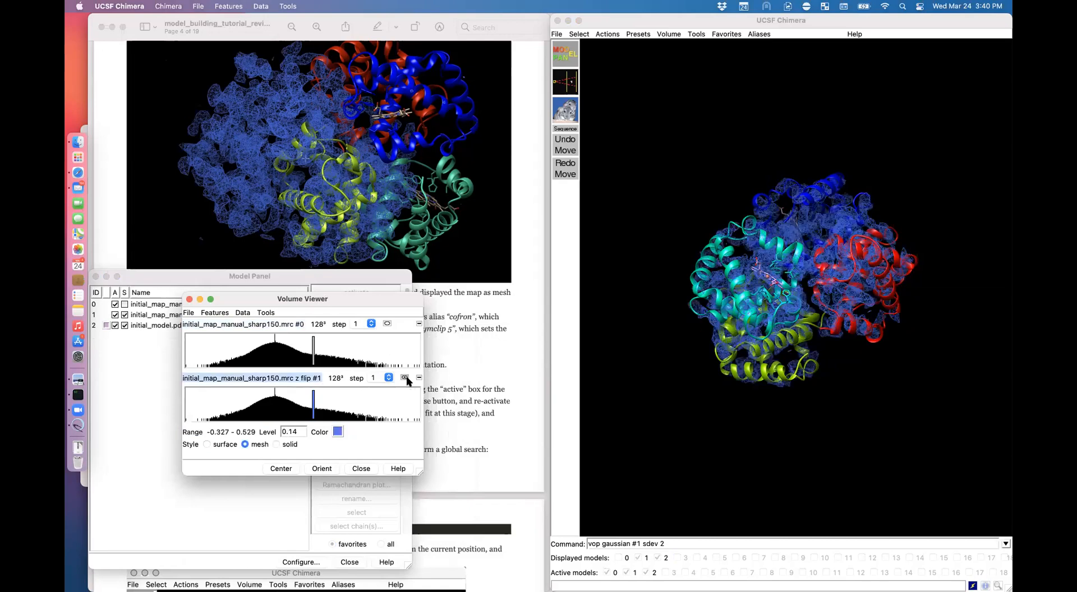
Step: Return to the tutorial document and scroll further down
left_click(512, 432)
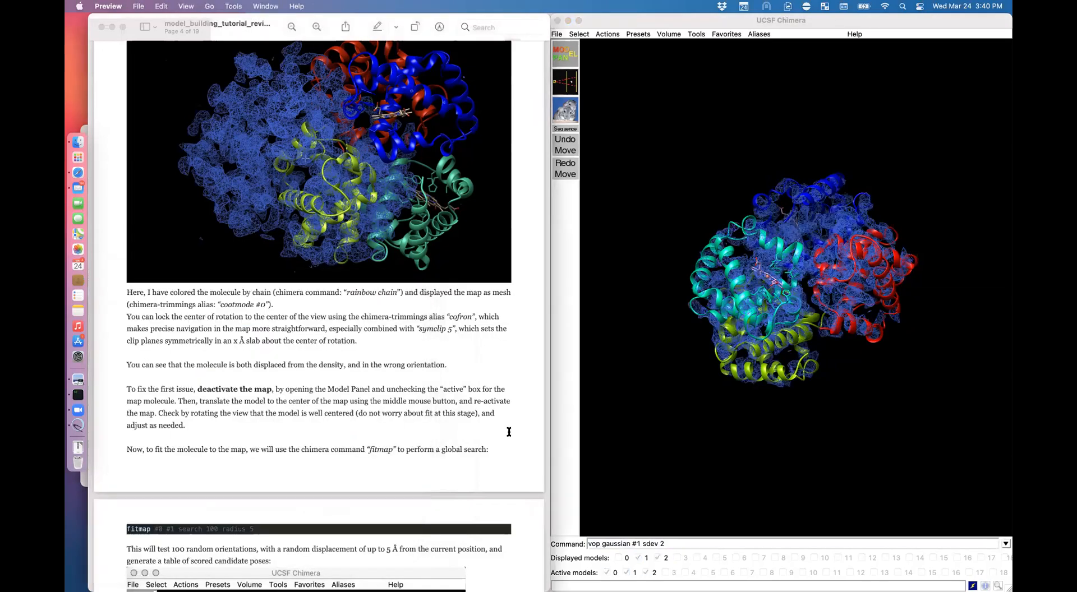
scroll(395, 421, "down", 2)
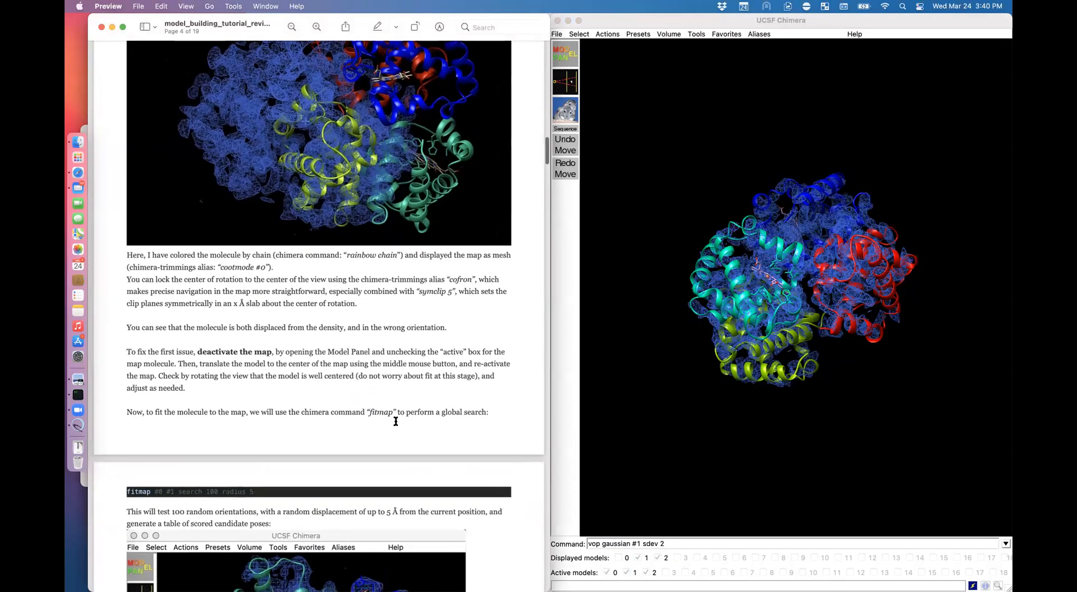
scroll(395, 421, "down", 2)
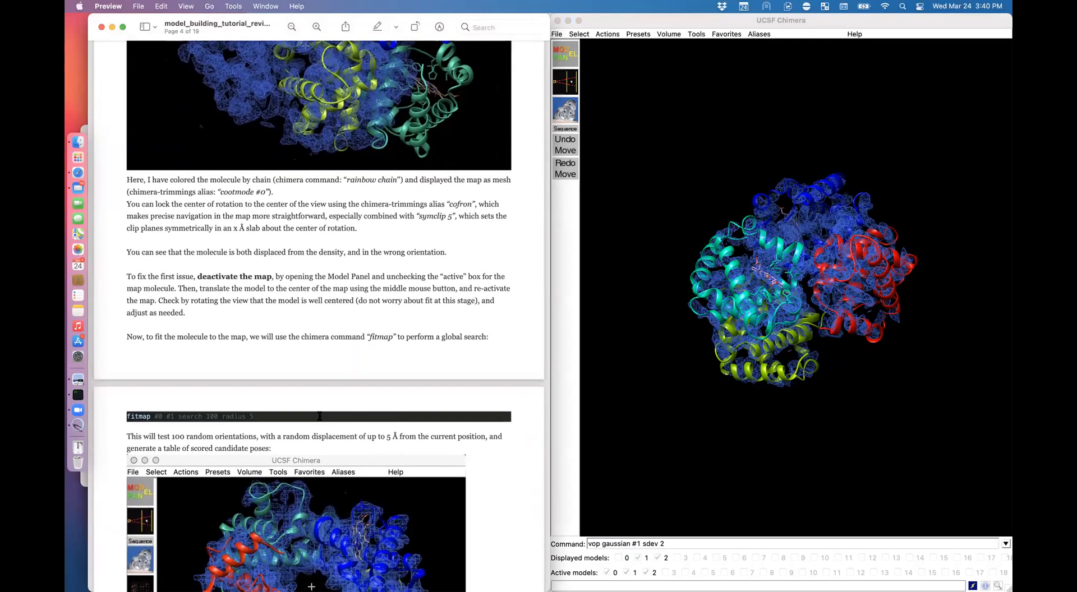
Step: Scroll the tutorial PDF to page 6's 'Save the resulting PDB file' section
scroll(320, 416, "down", 3)
scroll(331, 457, "down", 10)
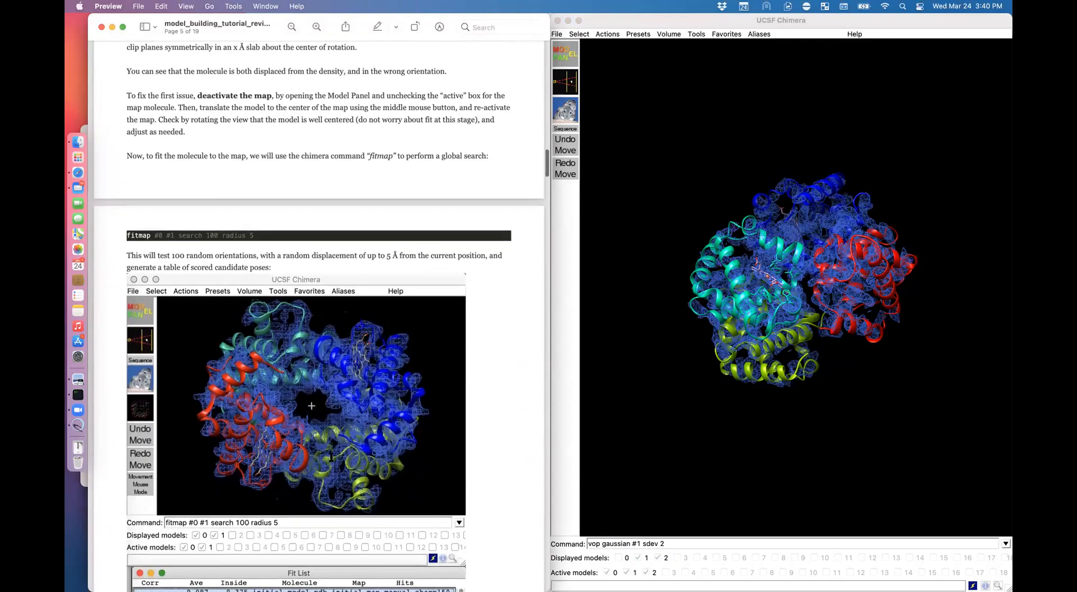
scroll(331, 456, "down", 4)
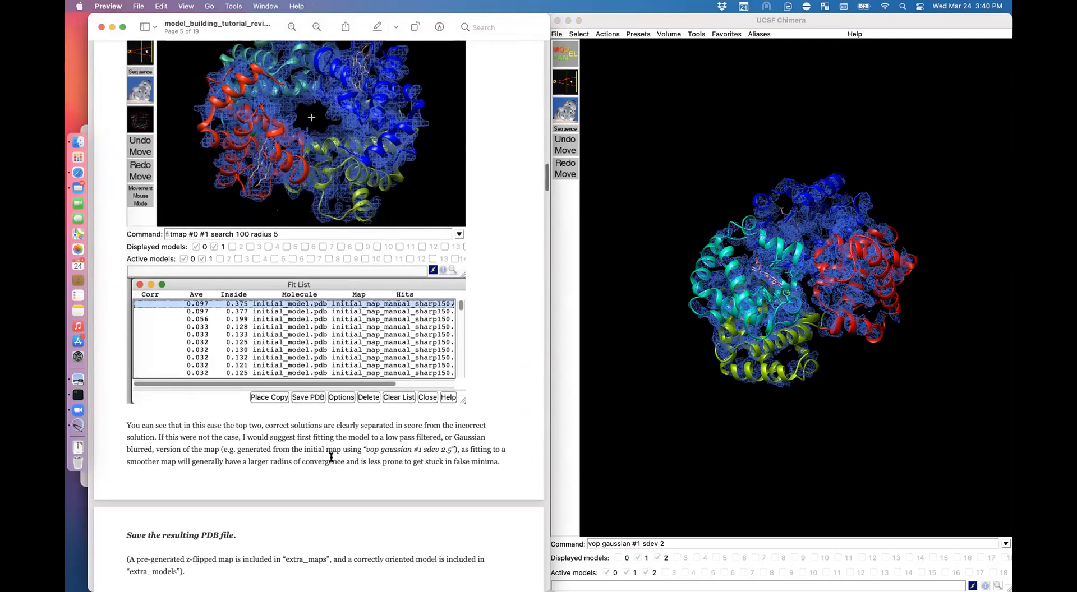
scroll(351, 421, "down", 3)
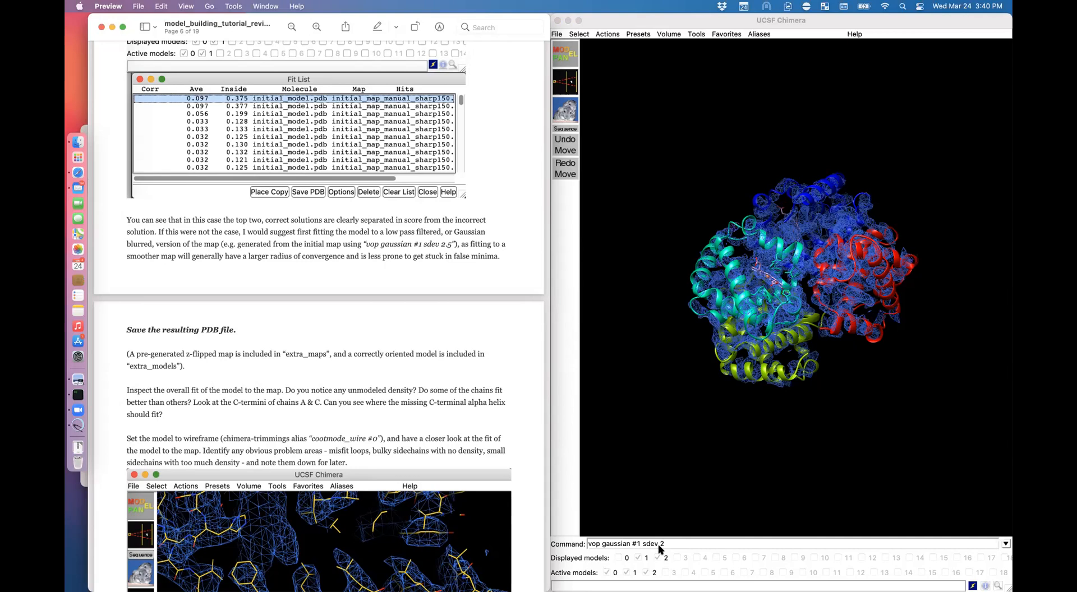
Step: Clear the previous command from Chimera's command line
left_click(691, 544)
key("Up")
key("Up")
key("Up")
key("Up")
key("Up")
key("Up")
key("Up")
key("Down")
key("Down")
key("Down")
key("Down")
key("Down")
key("Down")
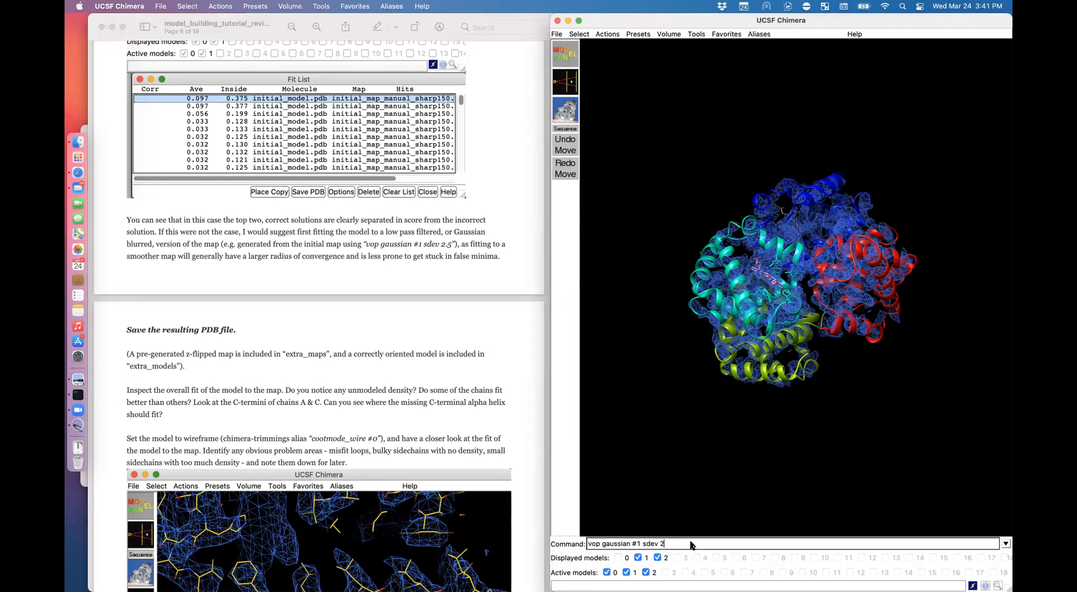
left_click_drag(690, 544, 579, 544)
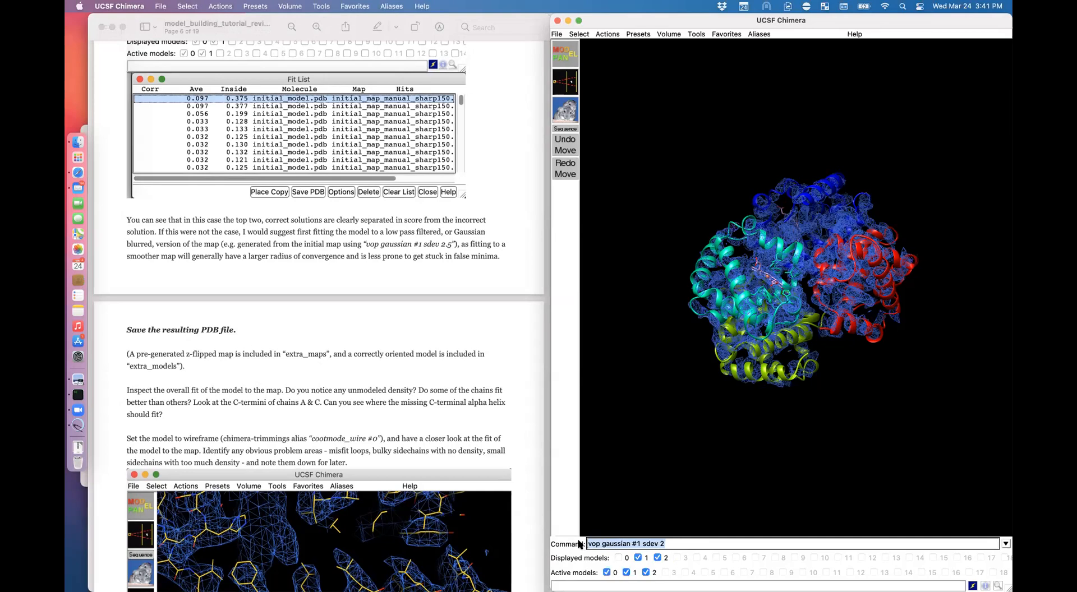
key("BackSpace")
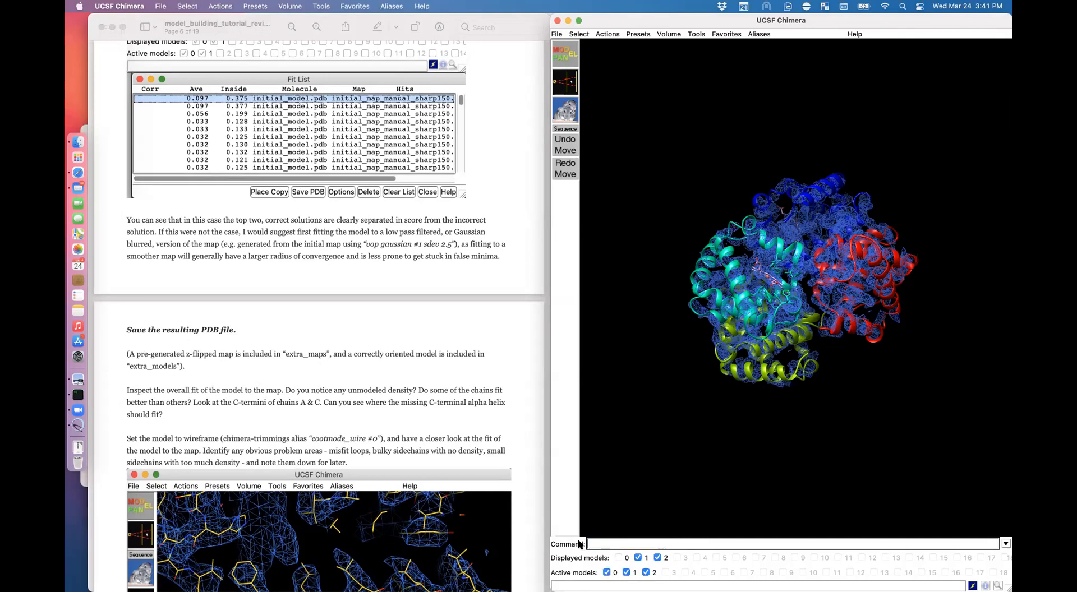
Step: Highlight the tutorial paragraph on pre-generated files, then rotate the model and map to inspect the fit
left_click(438, 433)
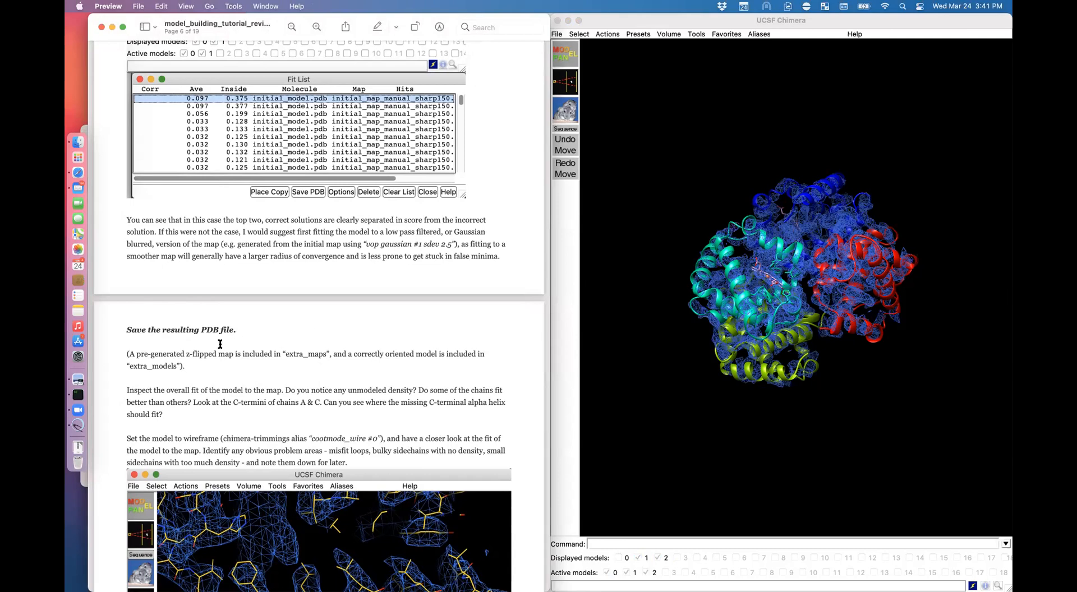
left_click_drag(130, 354, 182, 362)
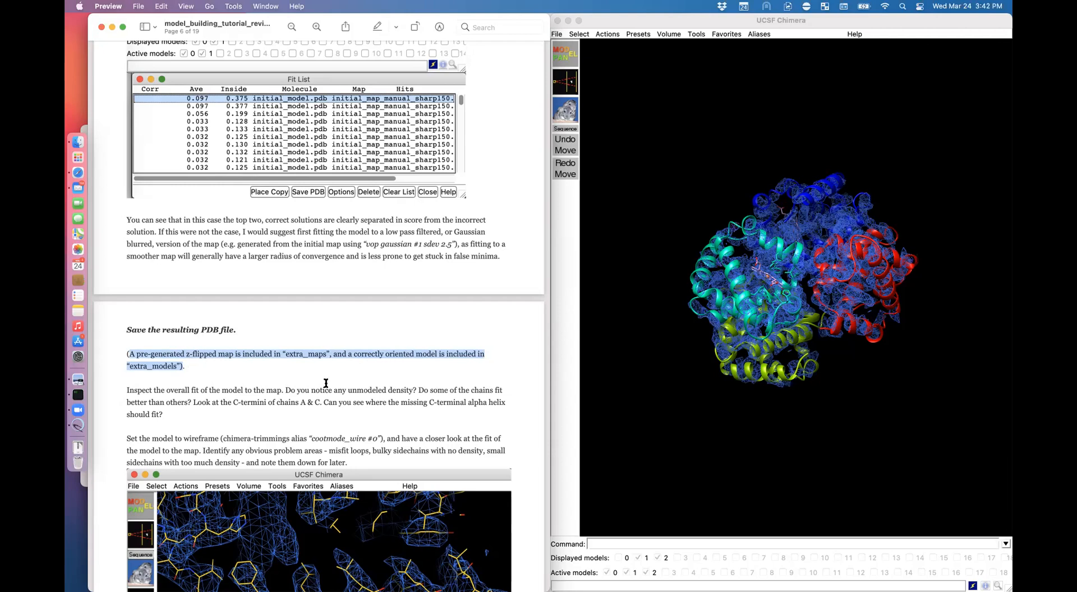
left_click(853, 309)
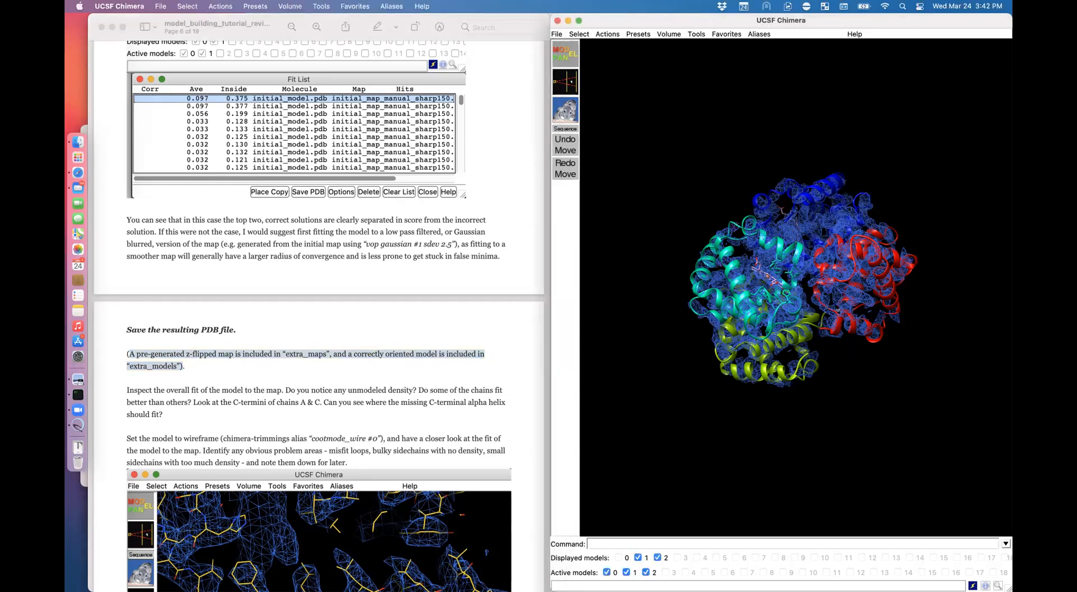
left_click_drag(813, 320, 796, 287)
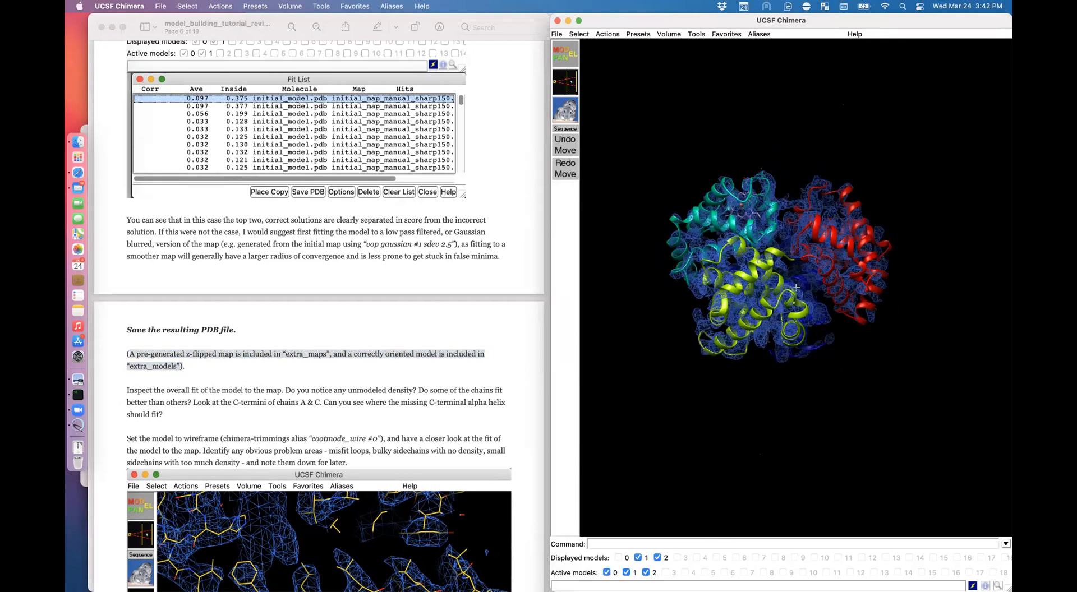
Step: Clip the view to a thin slab with 'symclip 10' and lower the flipped map's contour level
type("symc")
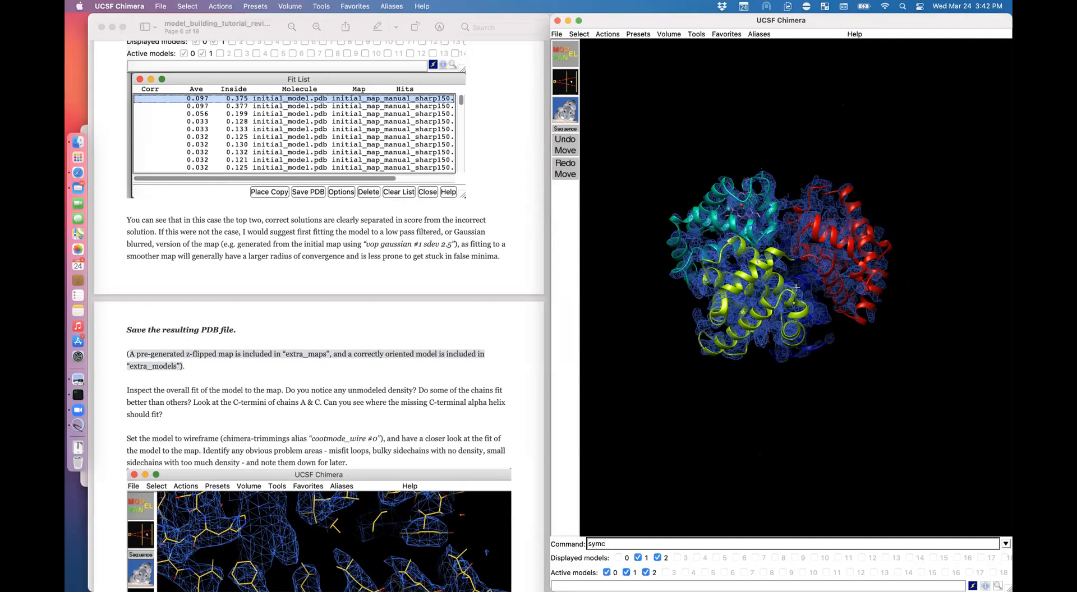
type("lip 10")
key("Return")
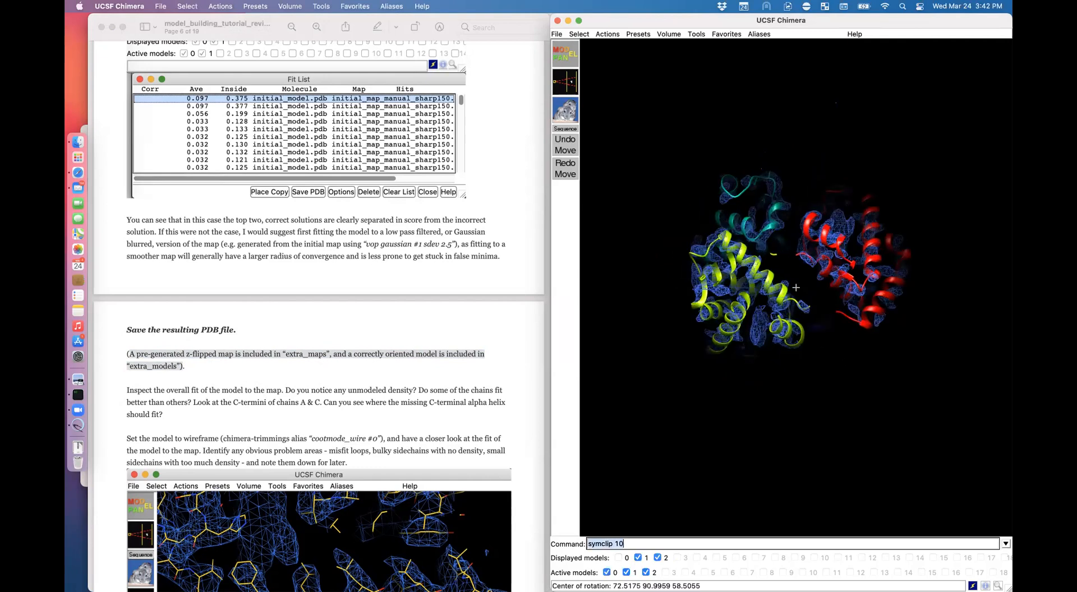
key("super+grave")
key("super+grave")
left_click_drag(309, 393, 298, 395)
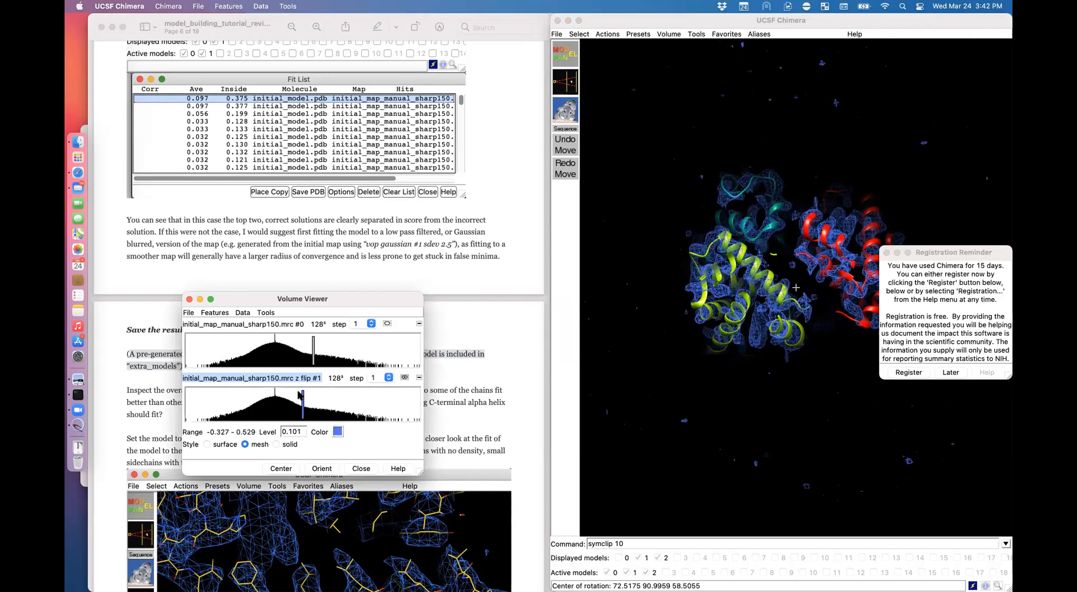
Step: Zoom and rotate the clipped model to inspect how the helices sit in the density
left_click(506, 382)
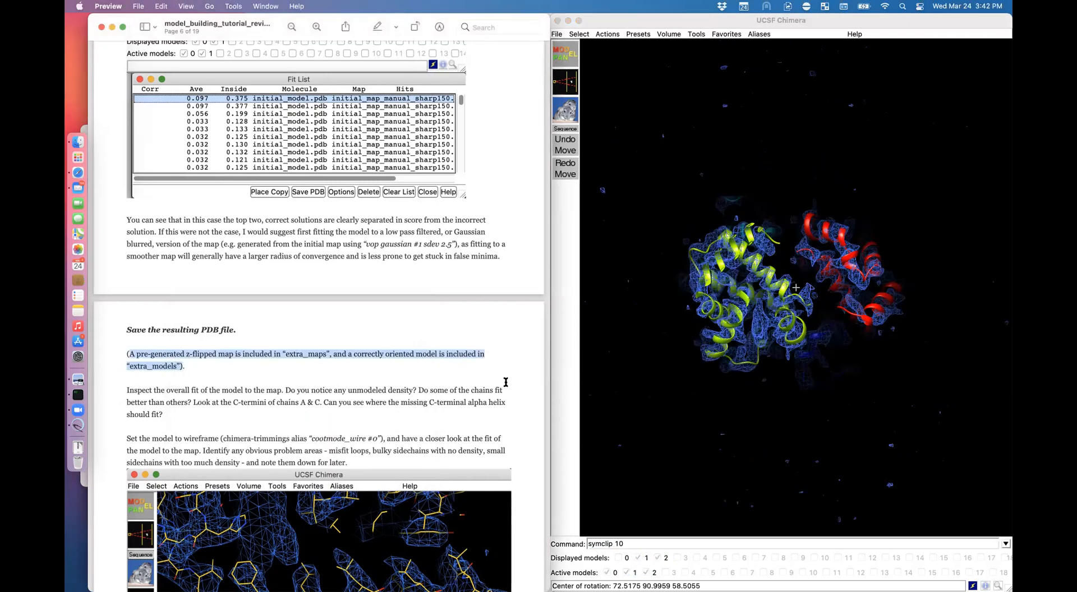
left_click(440, 355)
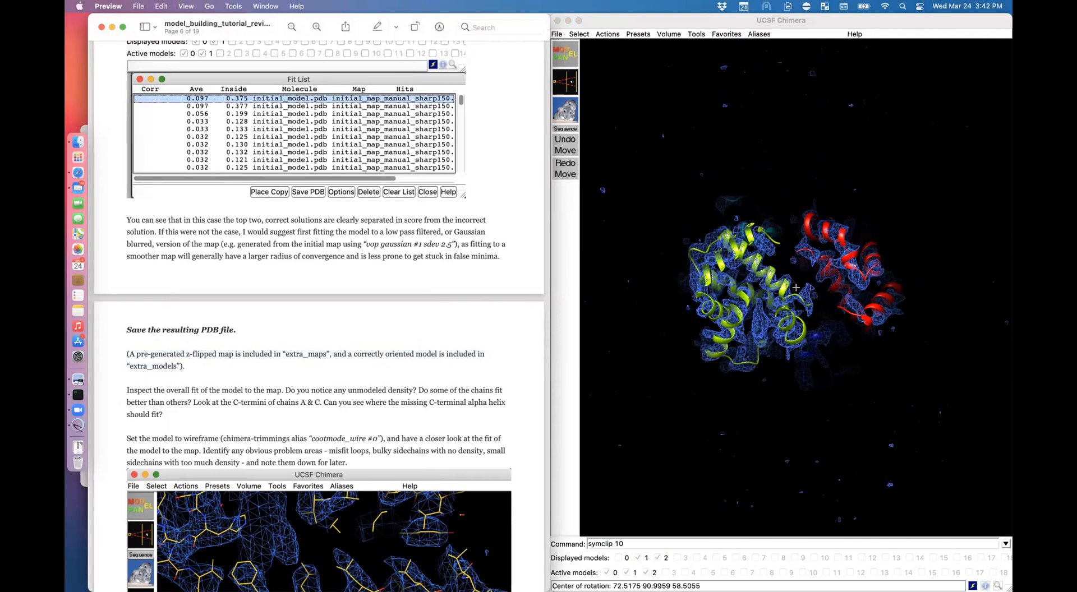
left_click(796, 287)
scroll(795, 287, "up", 5)
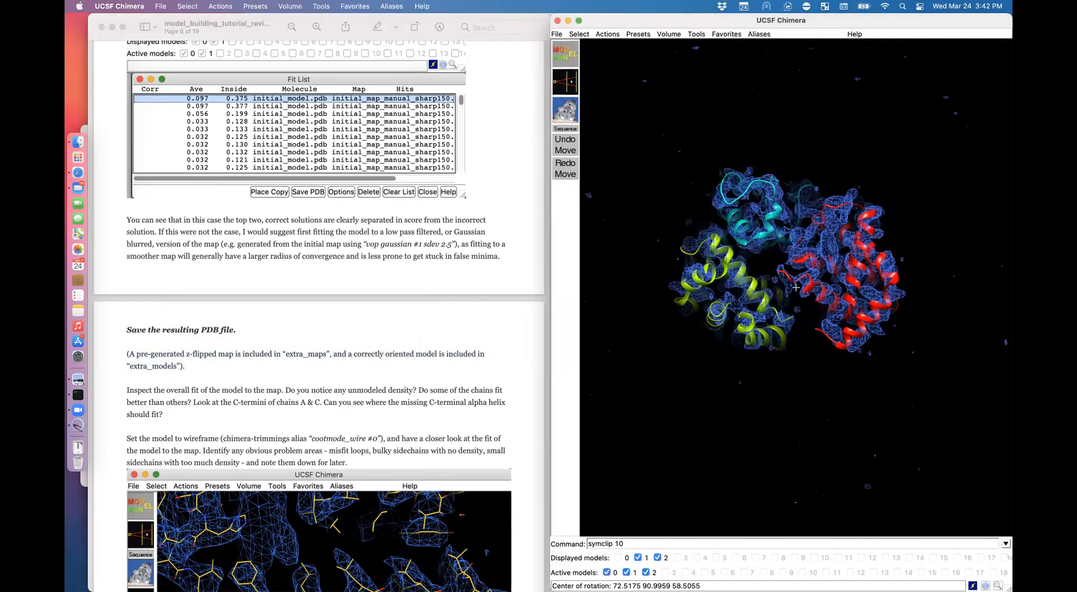
left_click_drag(795, 287, 793, 263)
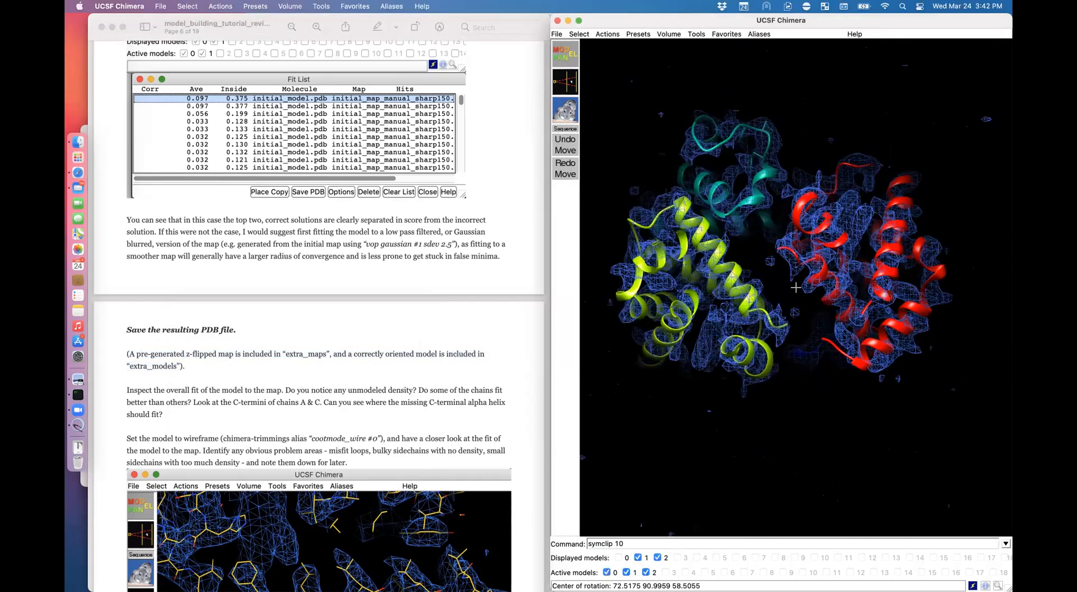
middle_click_drag(793, 264, 773, 270)
left_click_drag(841, 275, 805, 314)
Step: Rotate and zoom to inspect the cyan, red and yellow chains inside the map
scroll(796, 287, "up", 10)
scroll(804, 311, "down", 3)
scroll(797, 291, "down", 10)
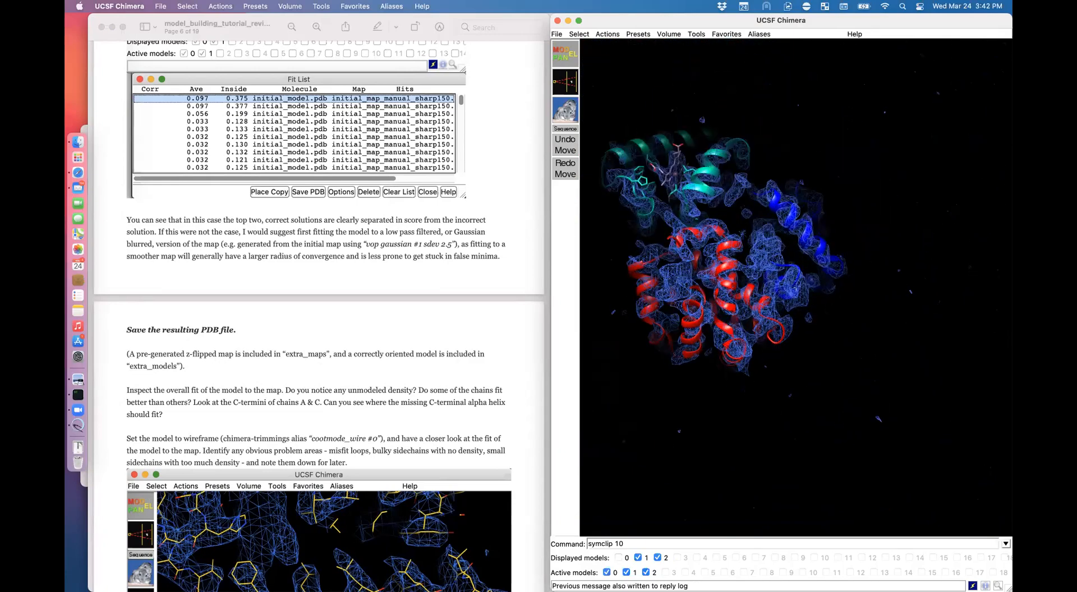
scroll(796, 287, "up", 10)
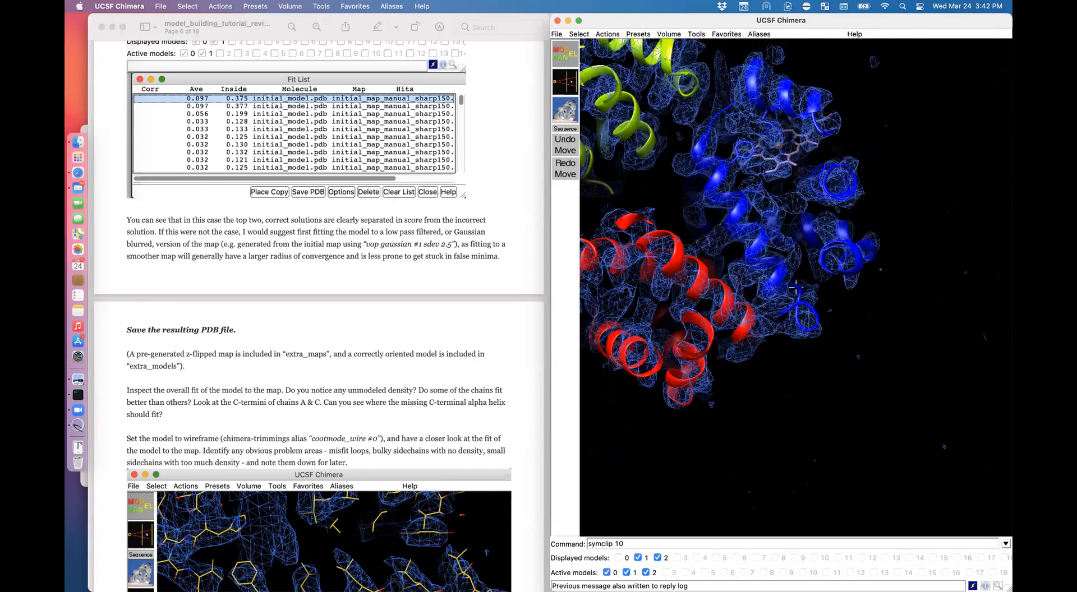
left_click_drag(795, 287, 715, 370)
left_click_drag(796, 287, 833, 250)
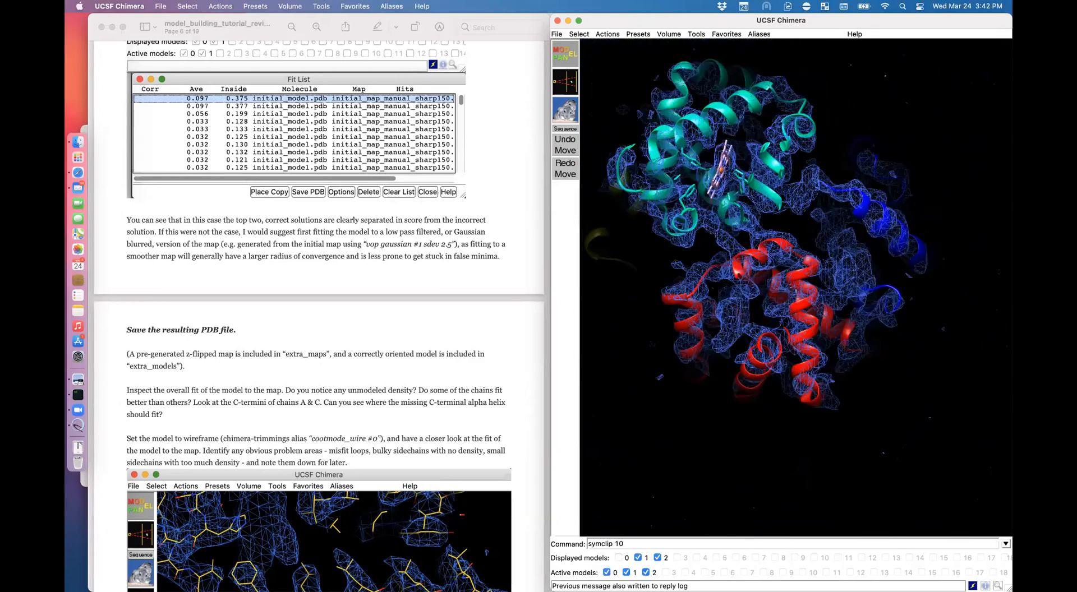
left_click_drag(827, 314, 720, 362)
scroll(720, 362, "down", 3)
scroll(718, 361, "down", 10)
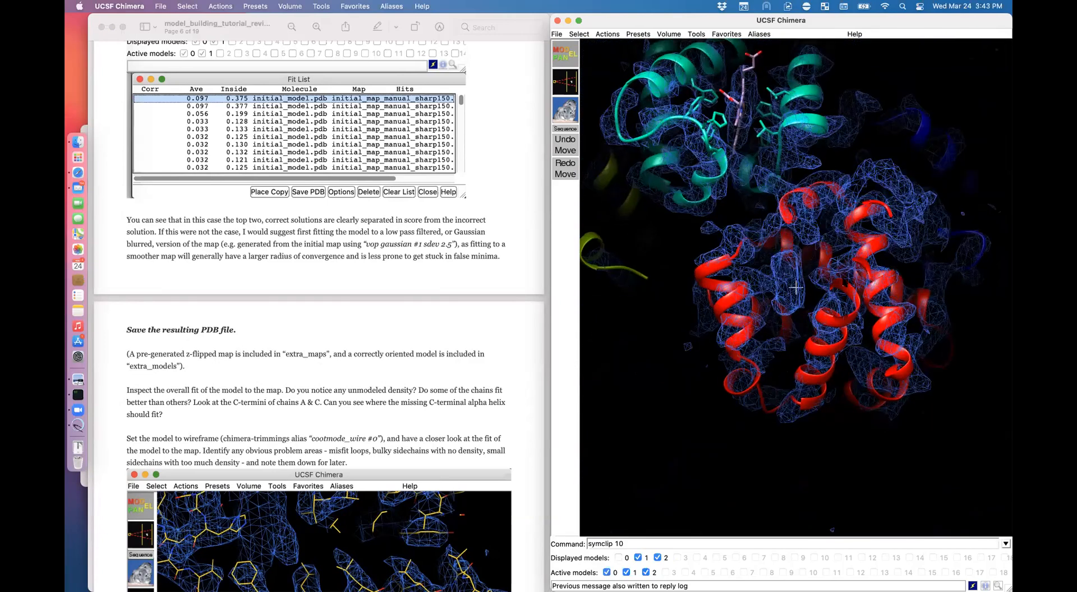
left_click_drag(718, 362, 723, 360)
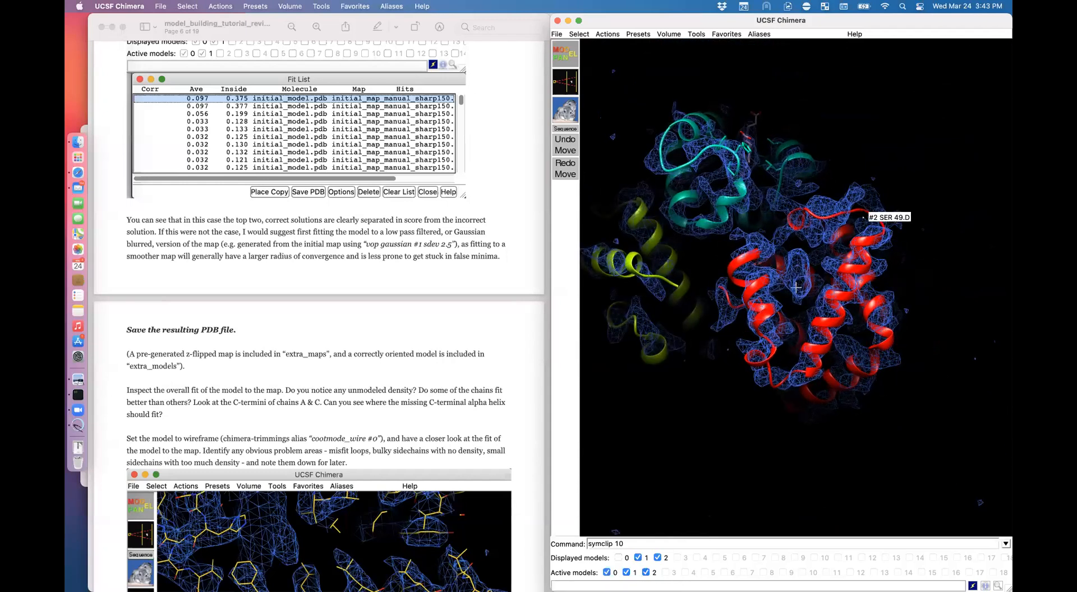
left_click_drag(863, 217, 884, 217)
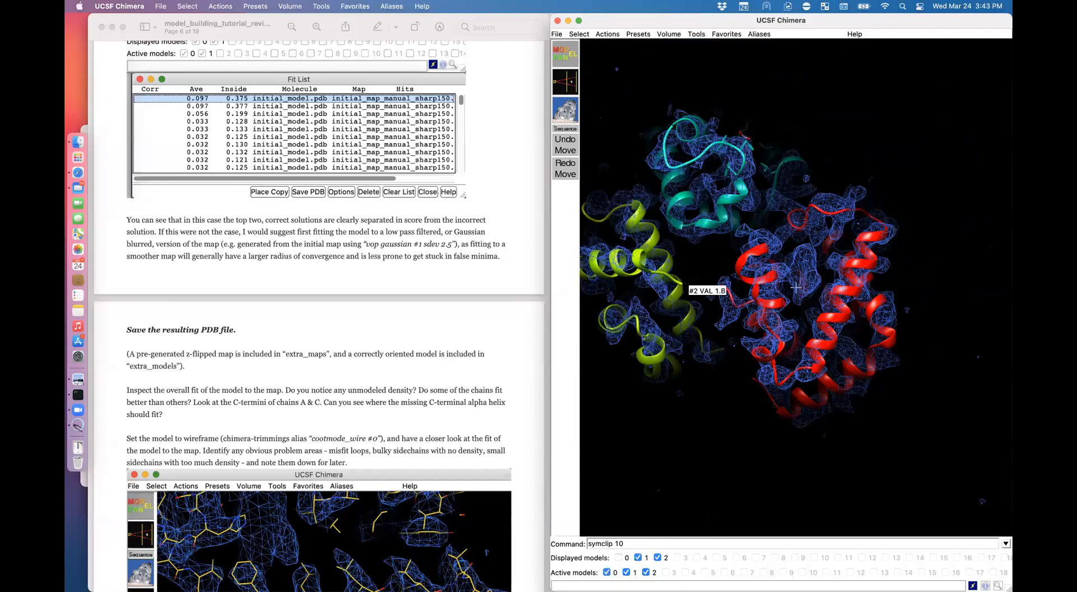
scroll(795, 288, "down", 5)
scroll(795, 288, "up", 8)
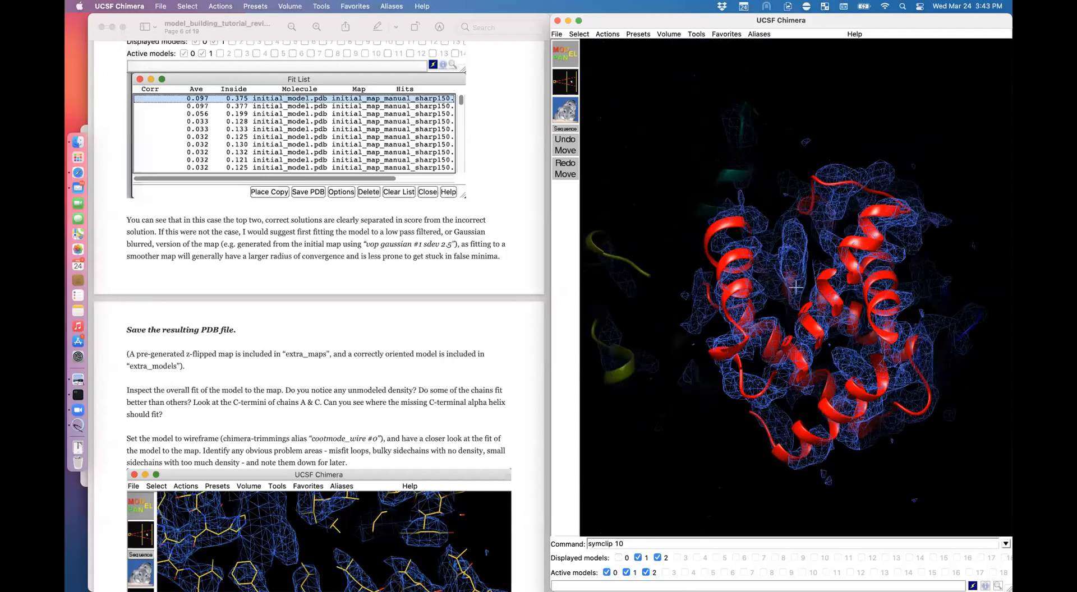
Step: Show all atoms with 'disp' and tilt the model to reveal the heme
type("disp")
key("Return")
left_click_drag(795, 287, 645, 387)
scroll(795, 288, "left", 3)
scroll(795, 287, "down", 6)
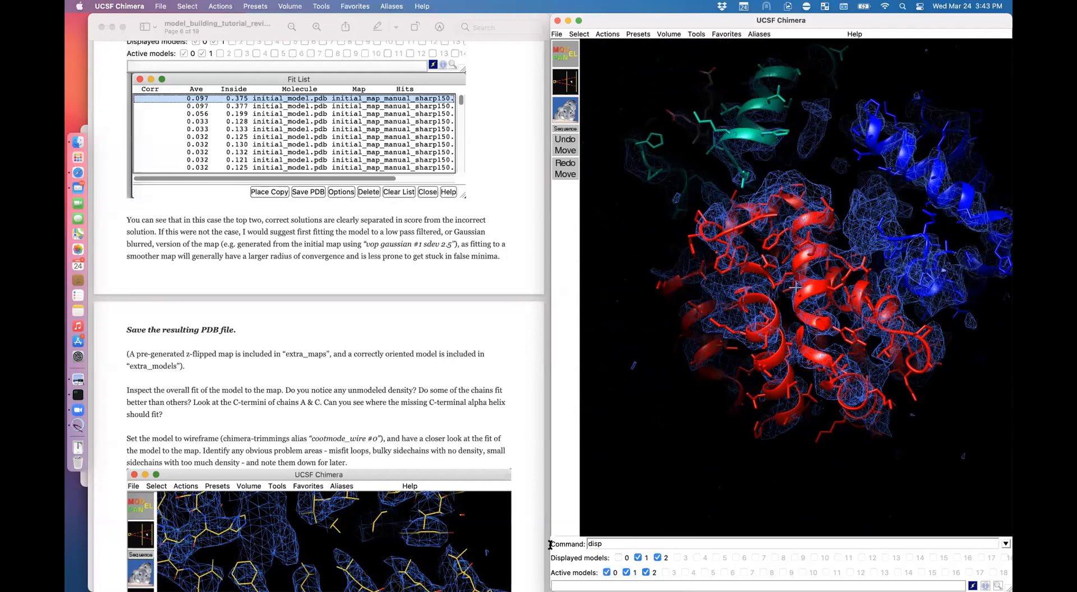
Step: Render model #2 as a Coot-style wireframe with 'cootmode_wire #2'
type("cootm")
type("mode")
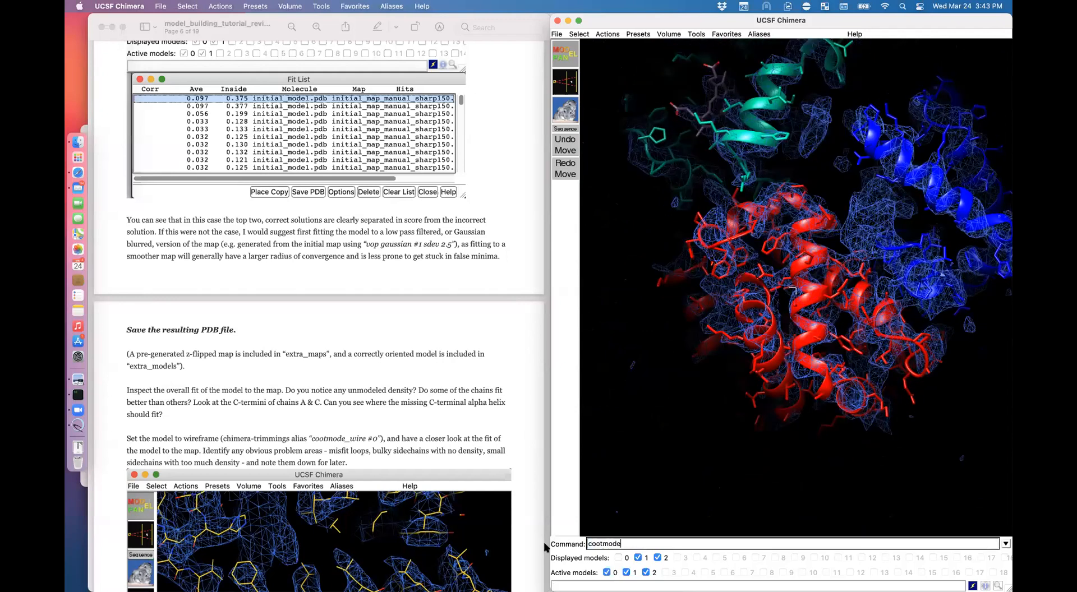
type("_wire #2")
key("Return")
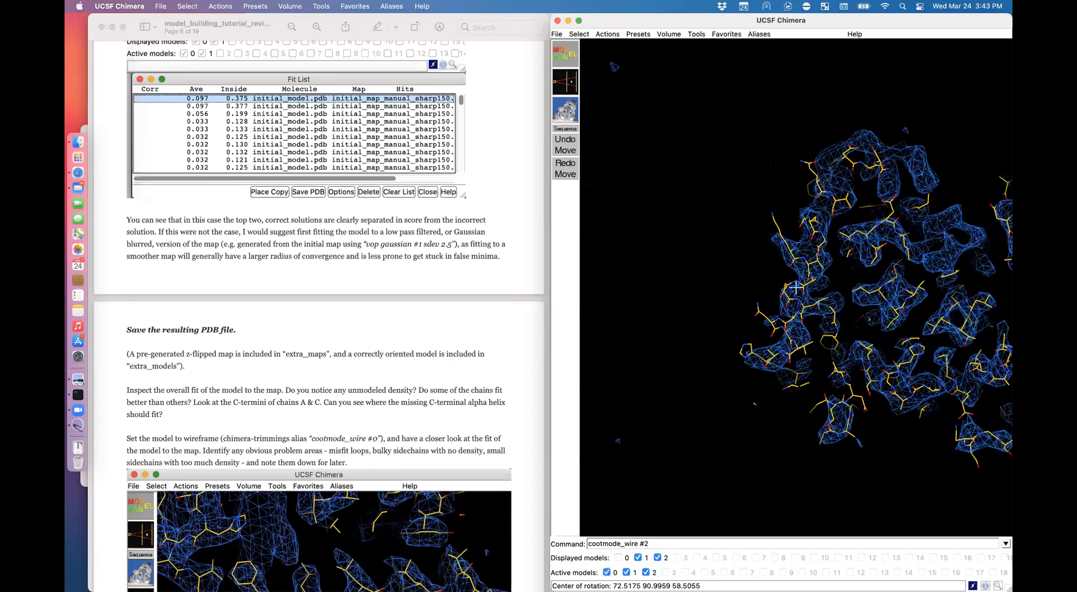
Step: Zoom in and out to check the yellow wireframe's fit in the mesh, then return to the tutorial
scroll(795, 287, "down", 5)
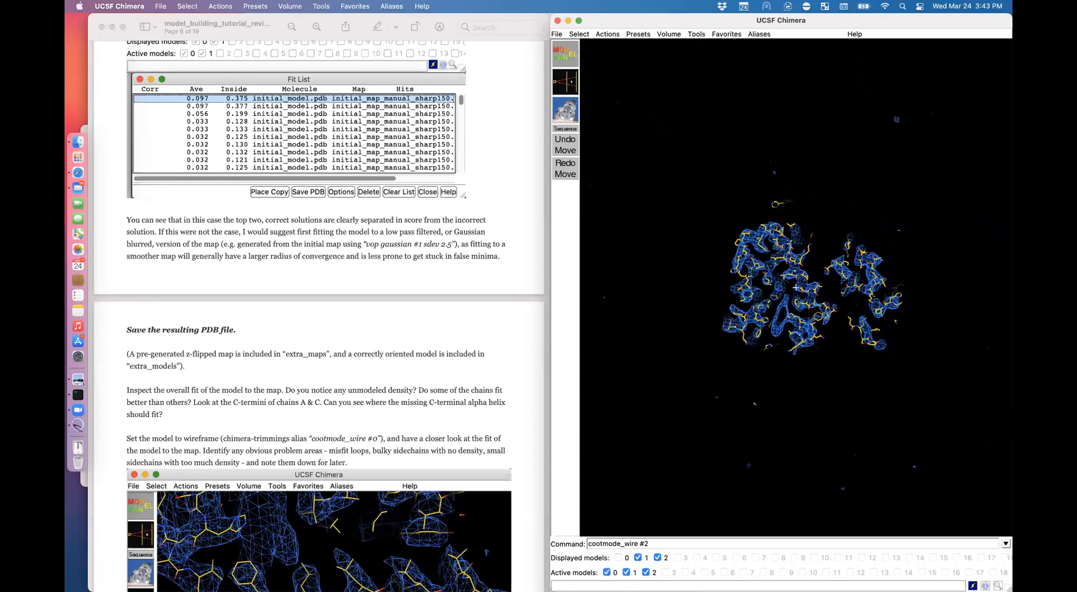
scroll(795, 287, "up", 8)
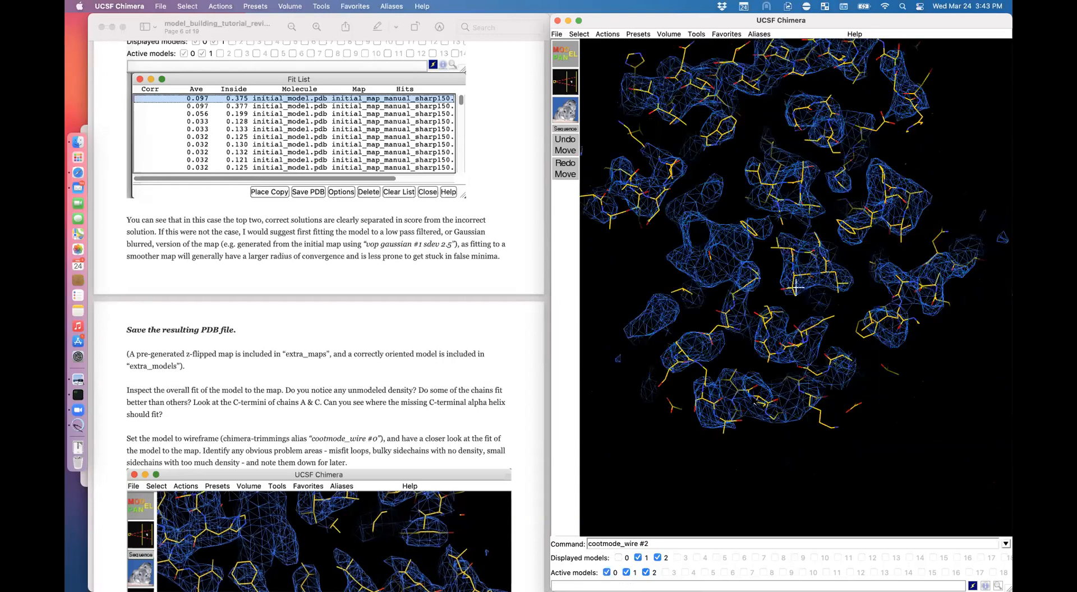
scroll(796, 288, "down", 5)
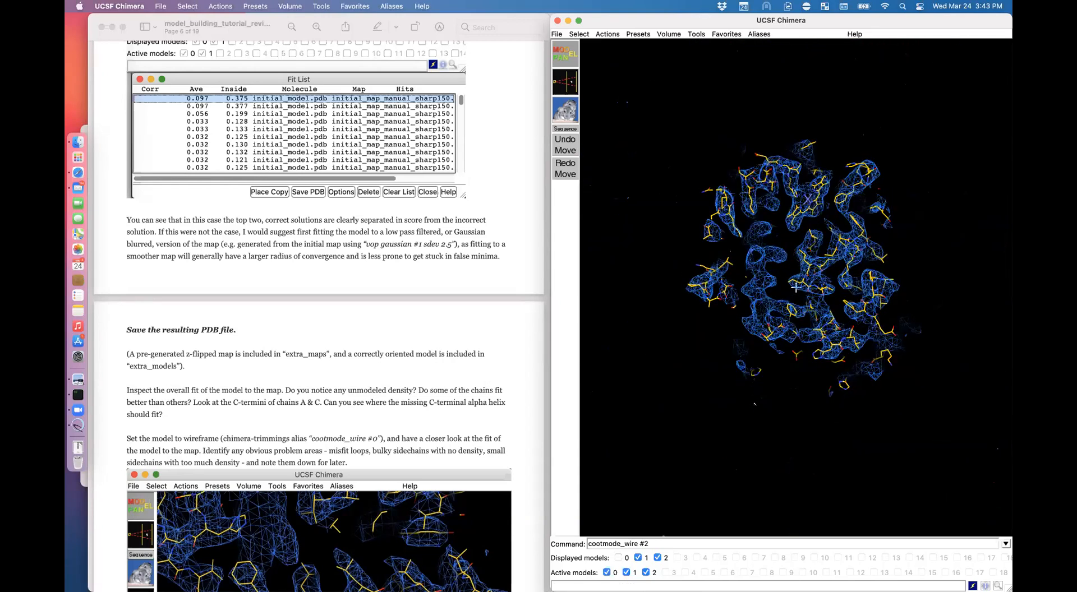
scroll(795, 287, "up", 8)
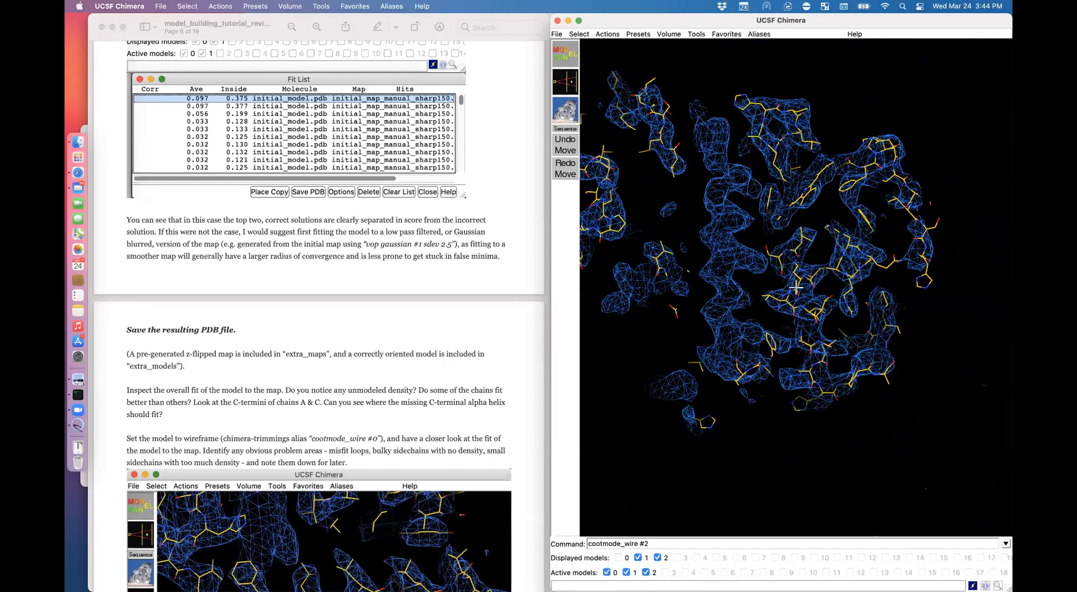
left_click(400, 426)
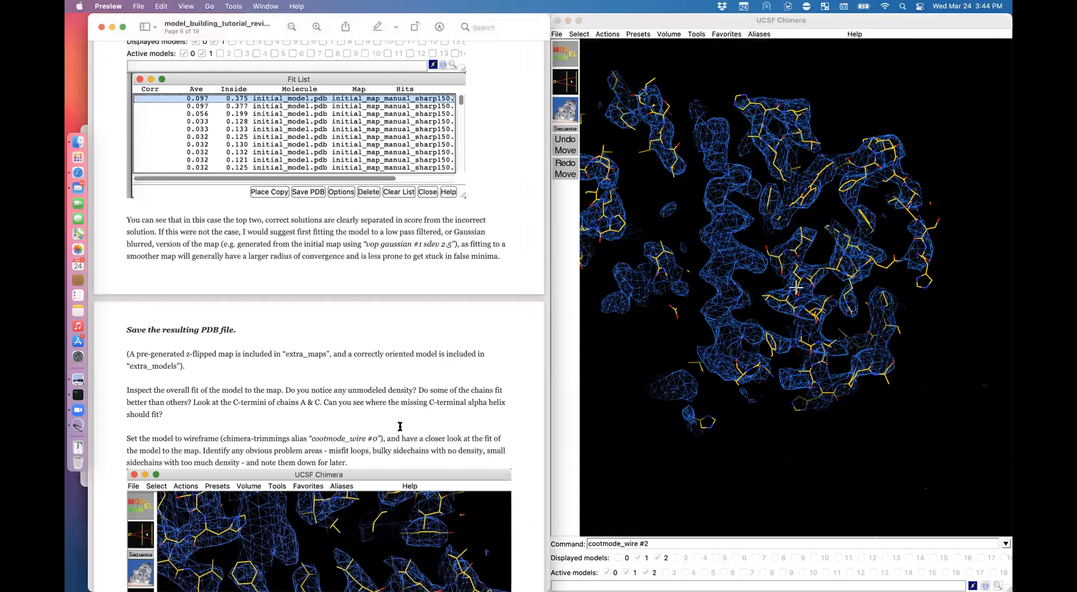
Step: Scroll the tutorial to section 3 'Coot basics', then move aside and close the Chimera window
scroll(400, 427, "down", 8)
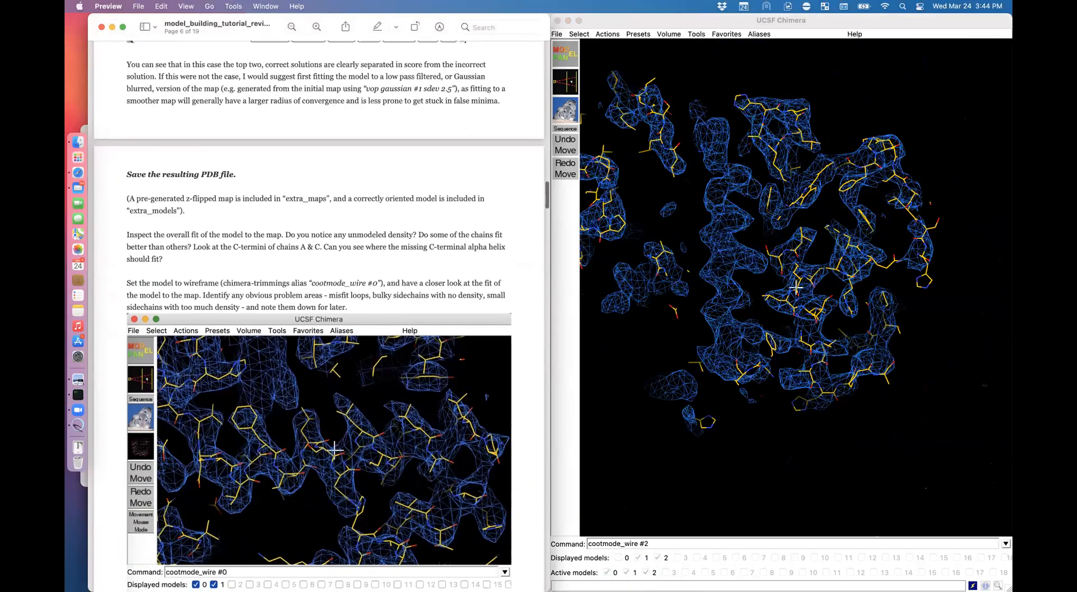
scroll(400, 426, "down", 10)
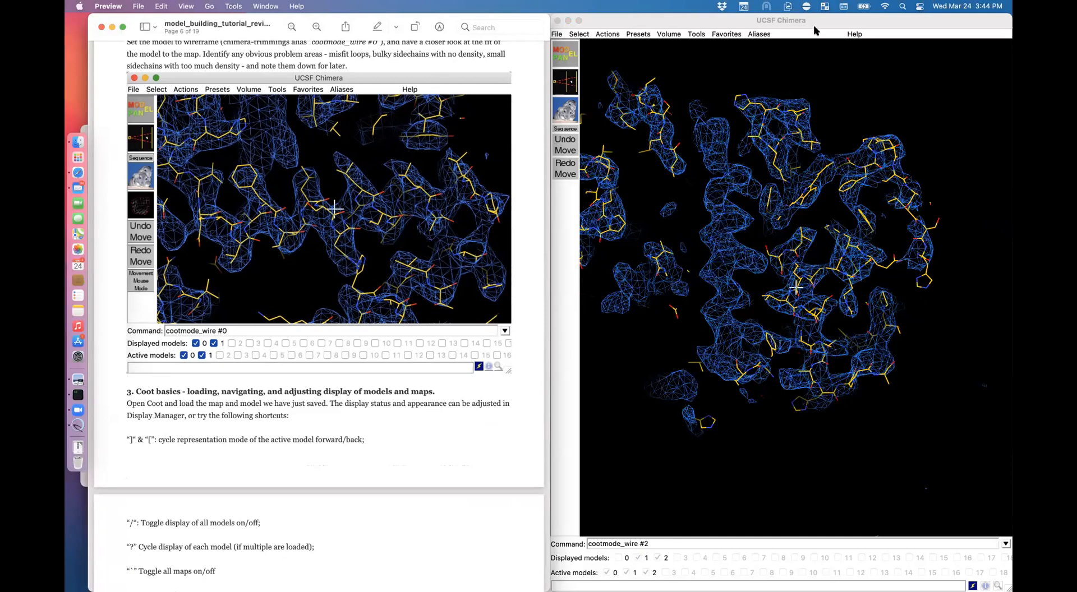
left_click_drag(823, 16, 823, 17)
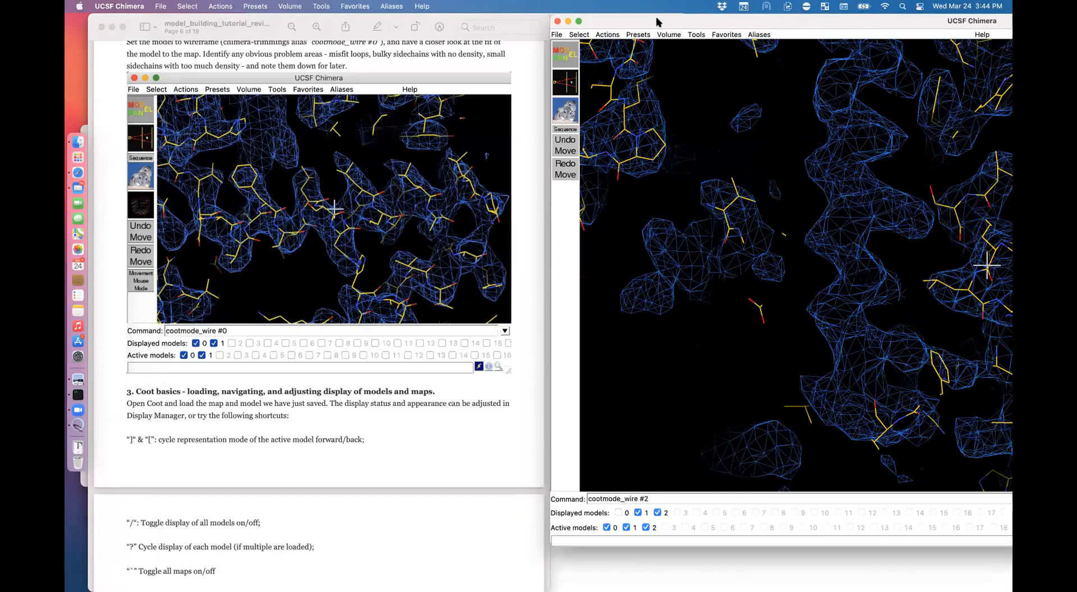
left_click_drag(630, 24, 633, 233)
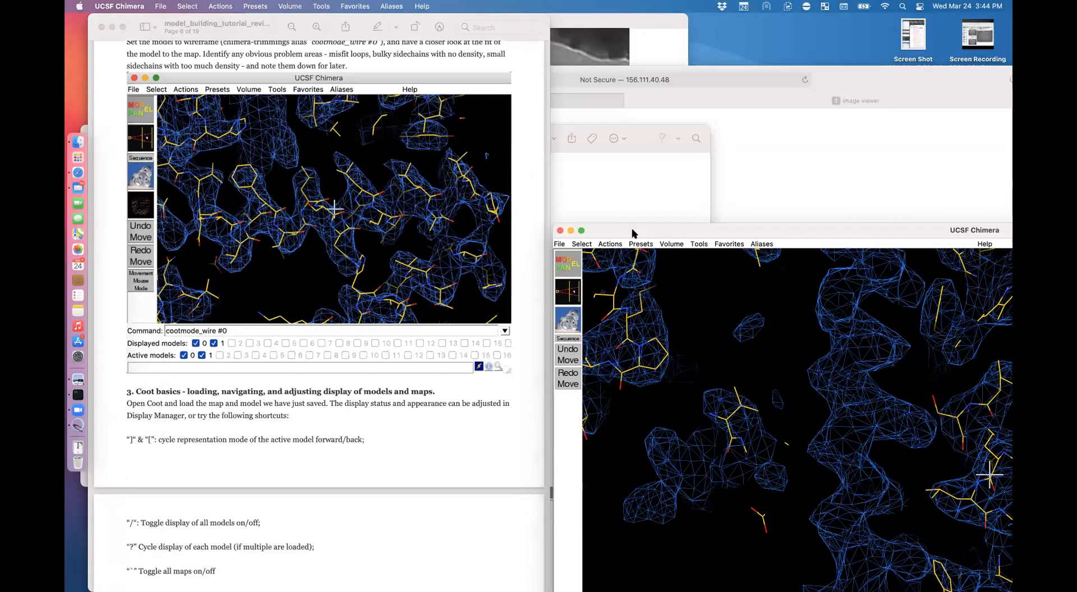
left_click(560, 230)
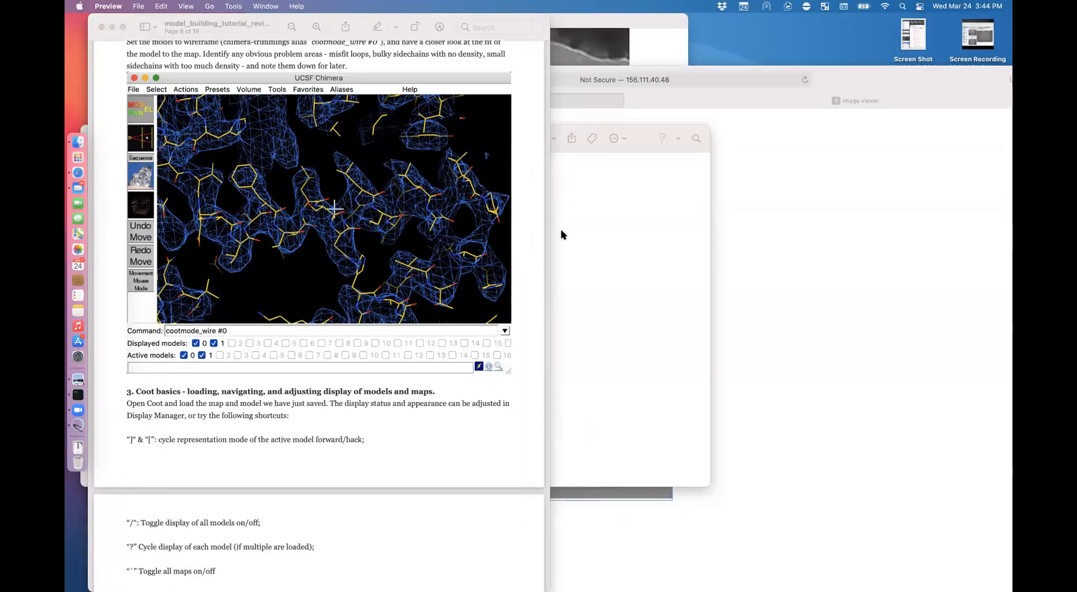
Step: Move the terminal to the right half and copy coot_trimmings.py into ~/.coot-preferences/
left_click(70, 400)
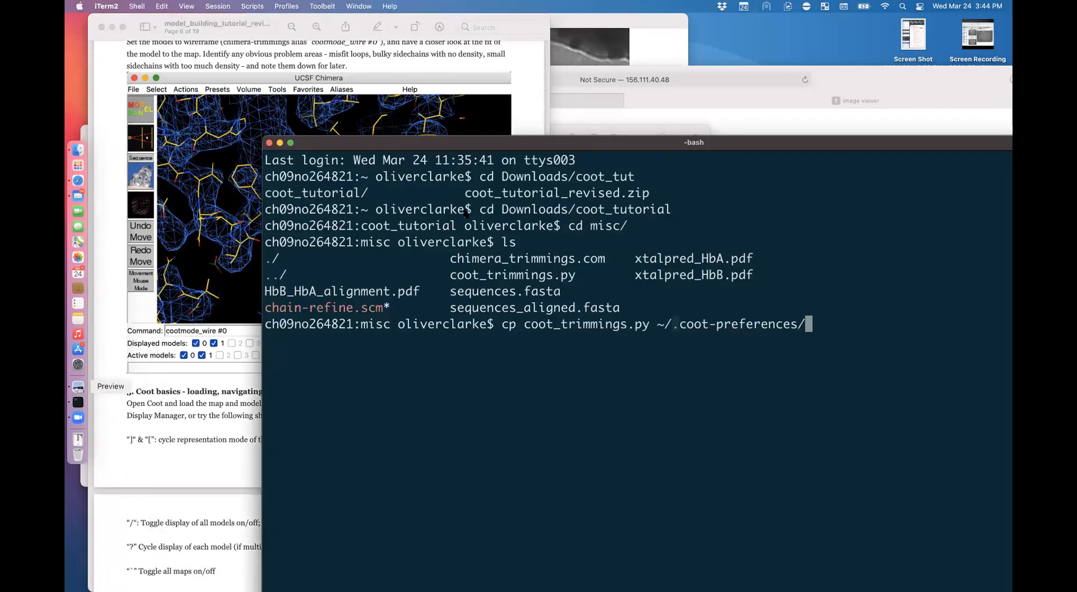
left_click_drag(588, 143, 1011, 332)
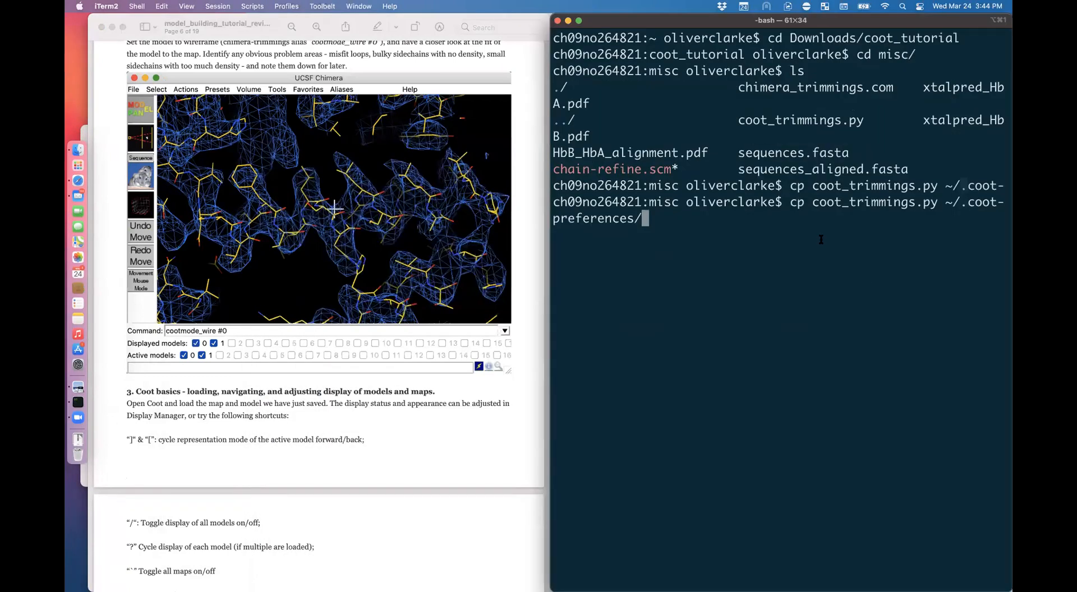
key("Return")
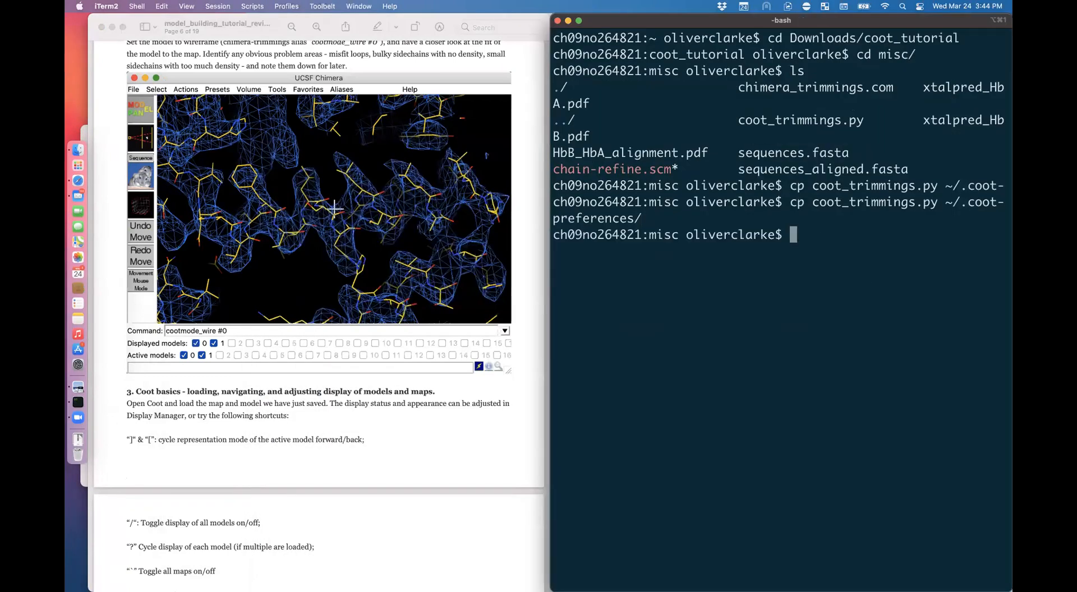
Step: Return to the home directory with 'cd' and launch Coot with 'coot'
type("cd")
key("Return")
type("coot")
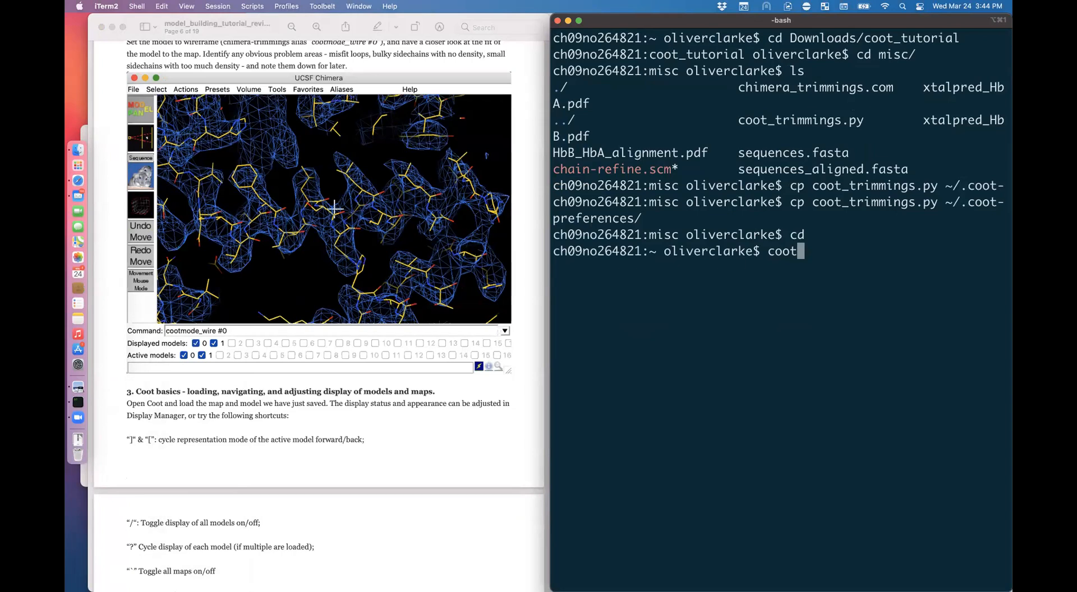
key("Return")
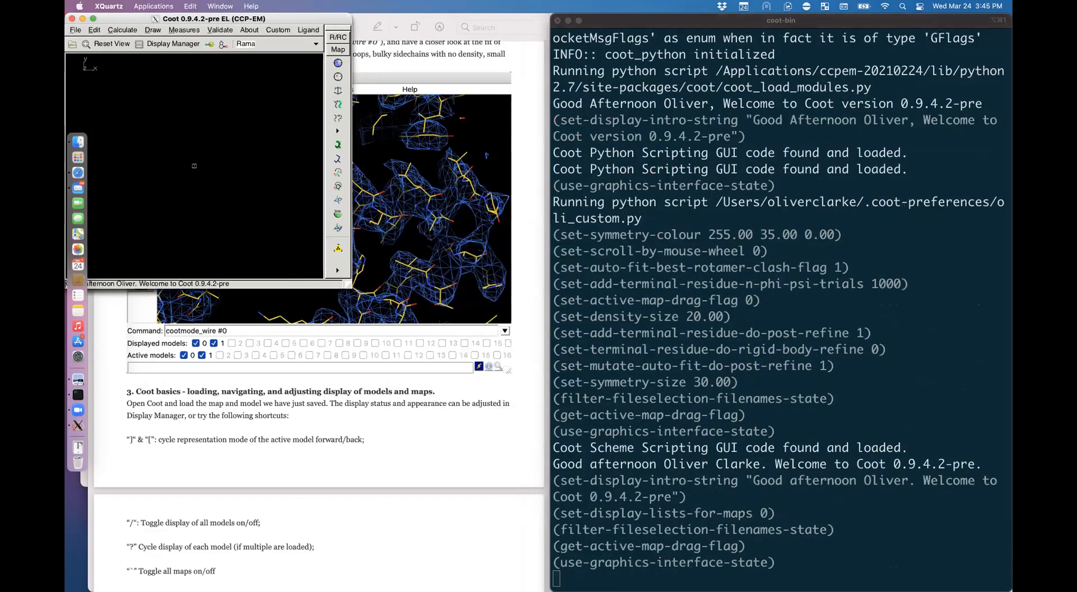
Step: Move the newly opened Coot main window toward the right of the screen
left_click_drag(128, 19, 579, 59)
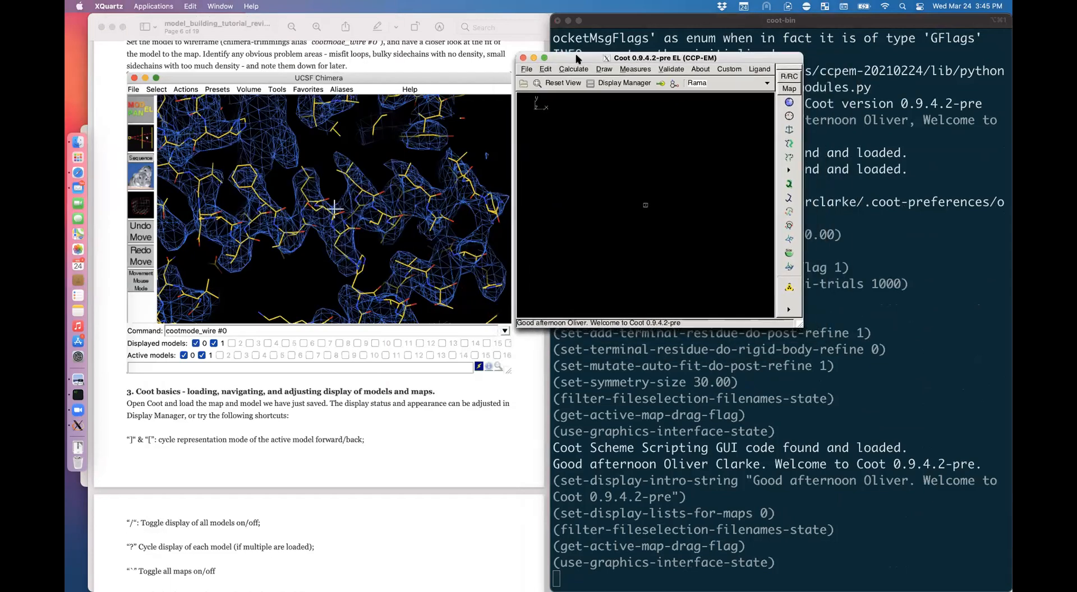
Step: Enlarge the Coot window and open initial_model_moved.pdb from Downloads/coot_tutorial/extra_models
left_click_drag(804, 330, 985, 519)
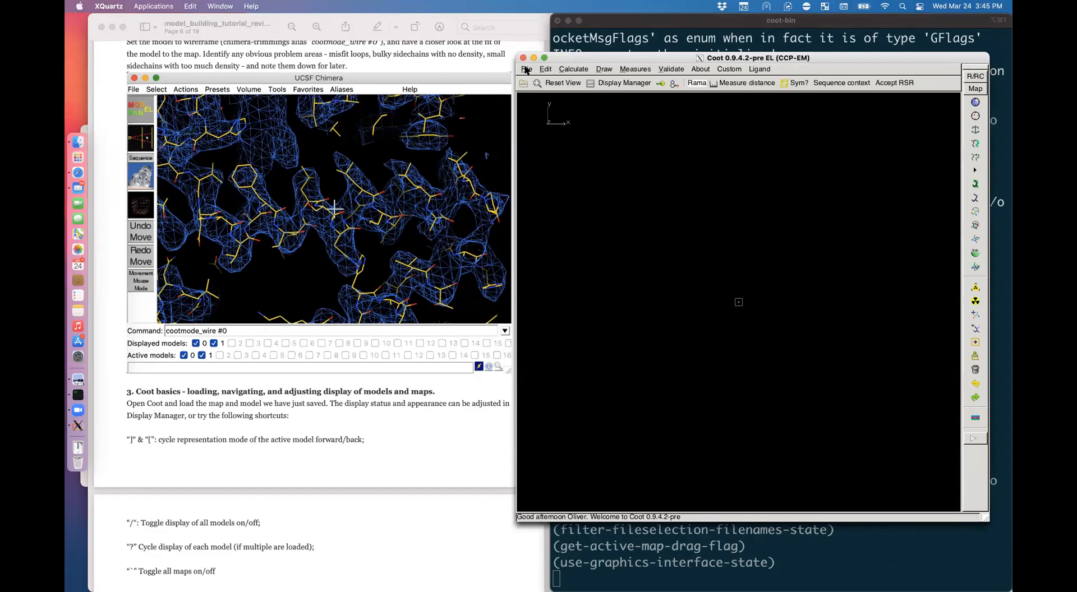
left_click(526, 70)
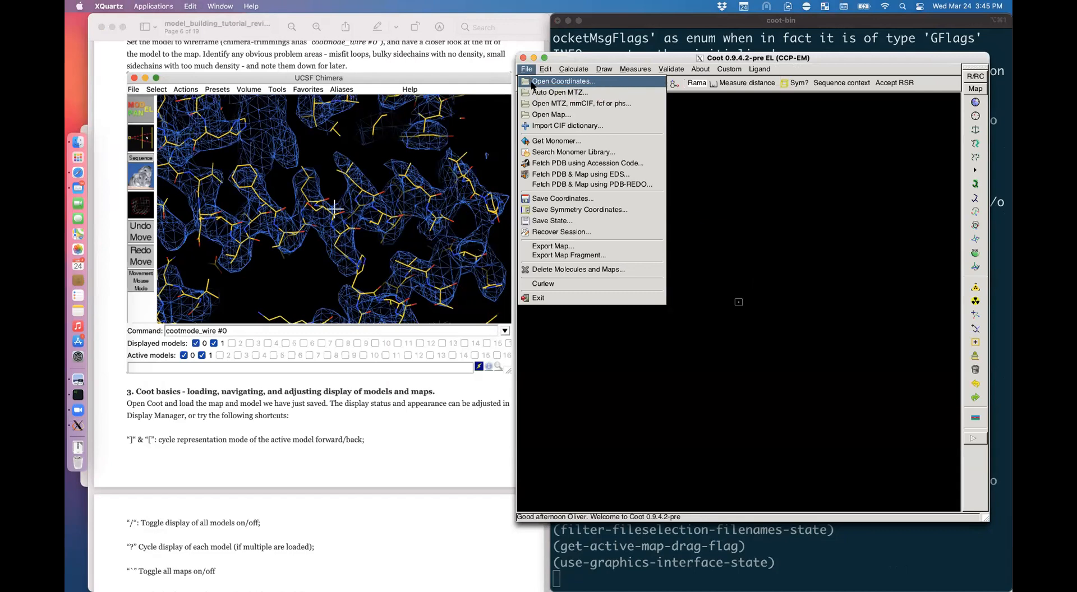
left_click(530, 82)
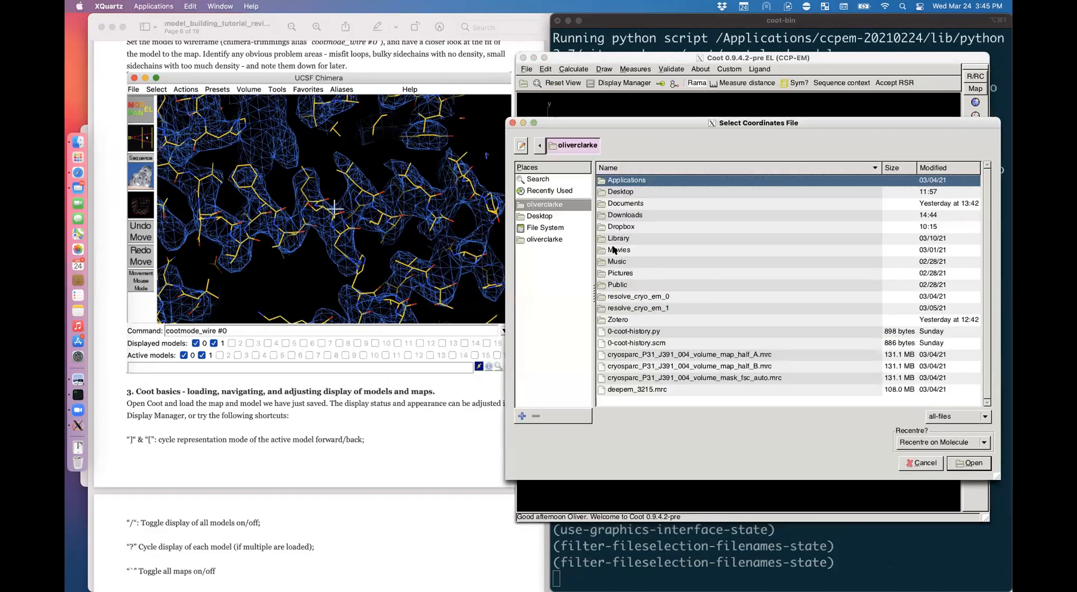
double_click(653, 216)
left_click(628, 204)
double_click(629, 205)
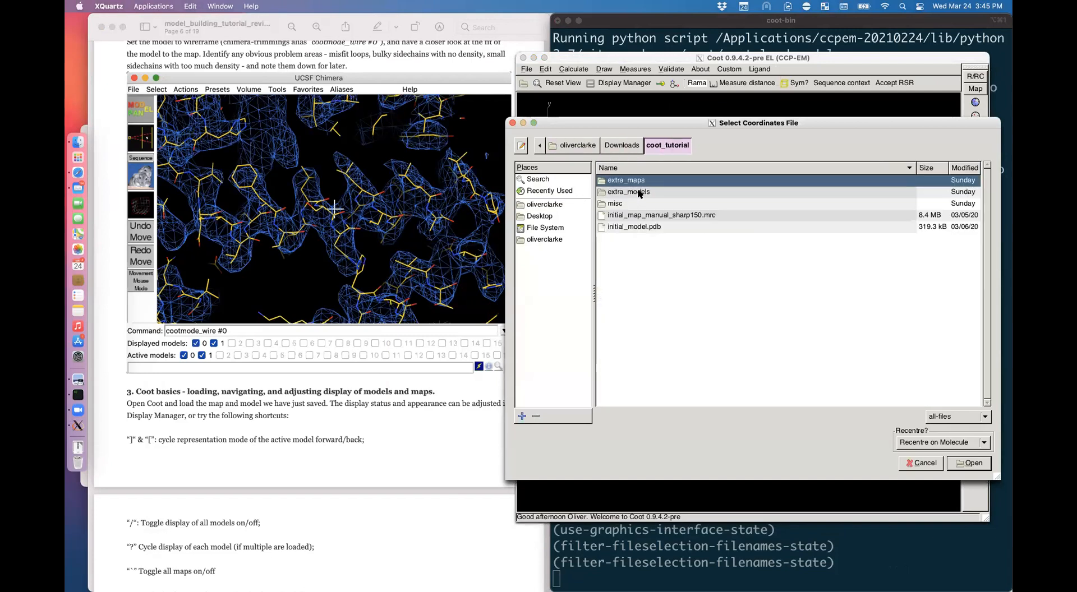
double_click(639, 193)
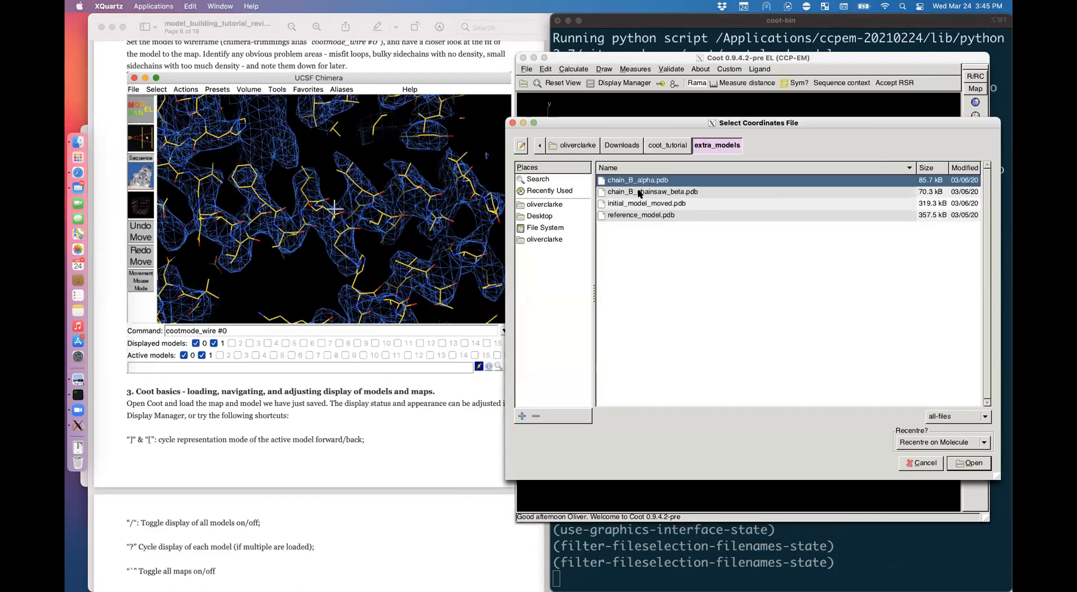
left_click(670, 204)
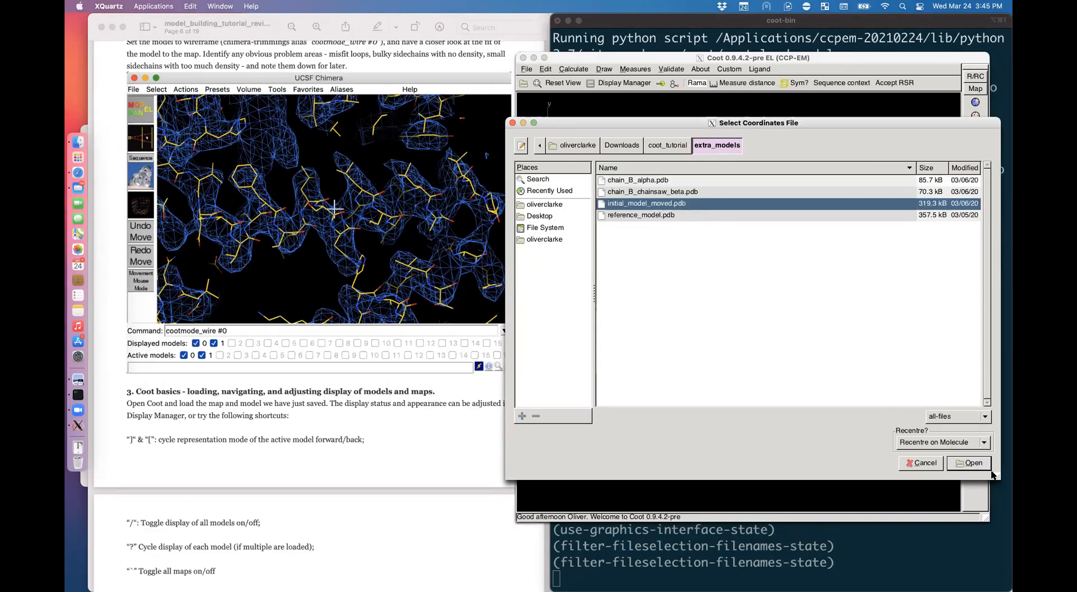
left_click(973, 465)
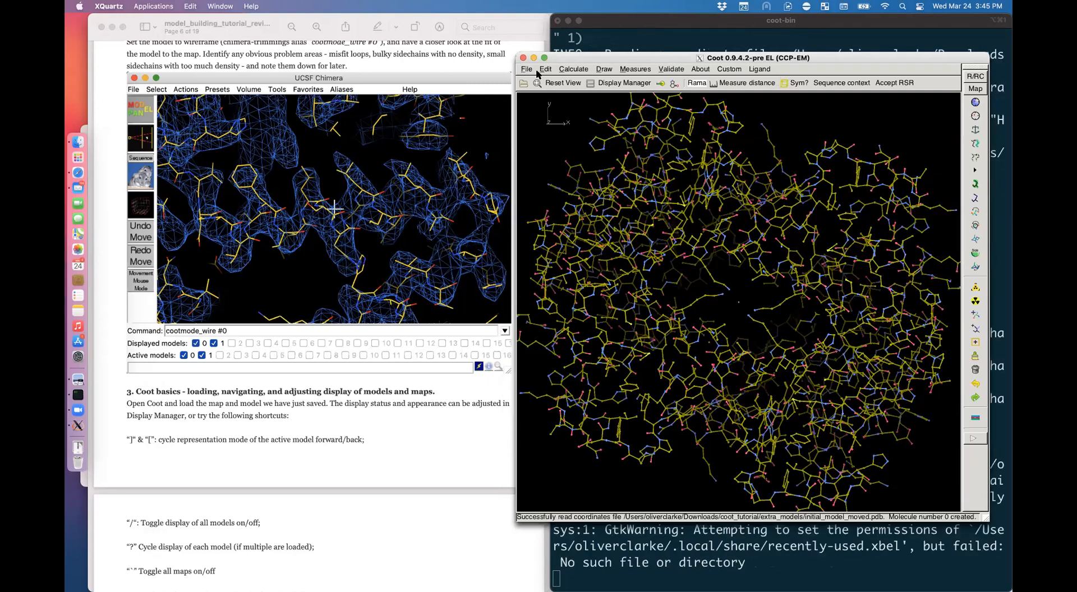
Step: Open the map orig_manual_sharp150_zflip.mrc from coot_tutorial/extra_maps via File > Open Map
left_click(526, 69)
left_click(551, 114)
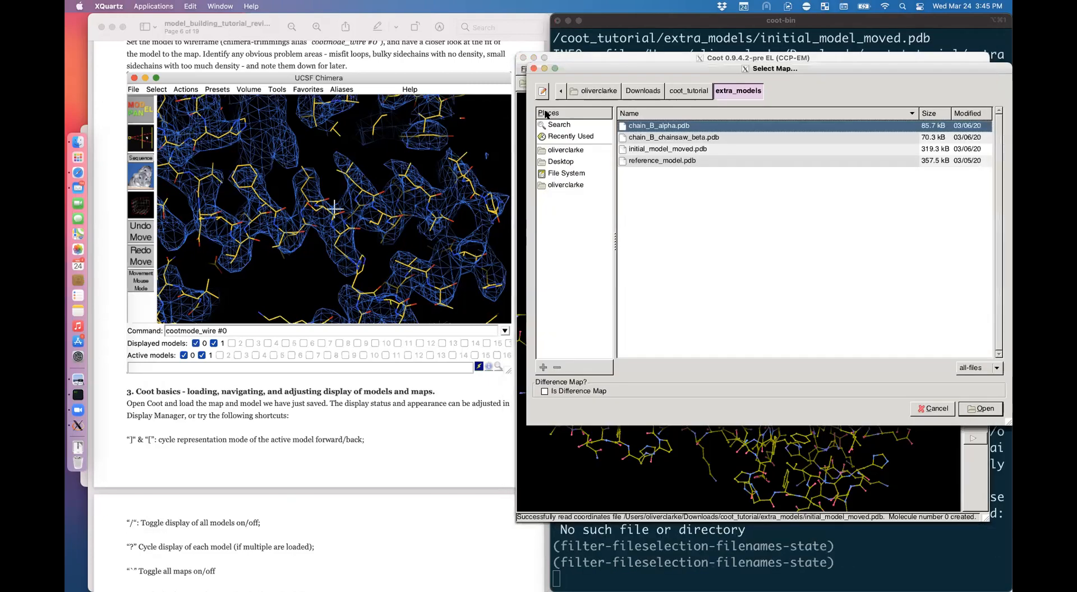
left_click(688, 91)
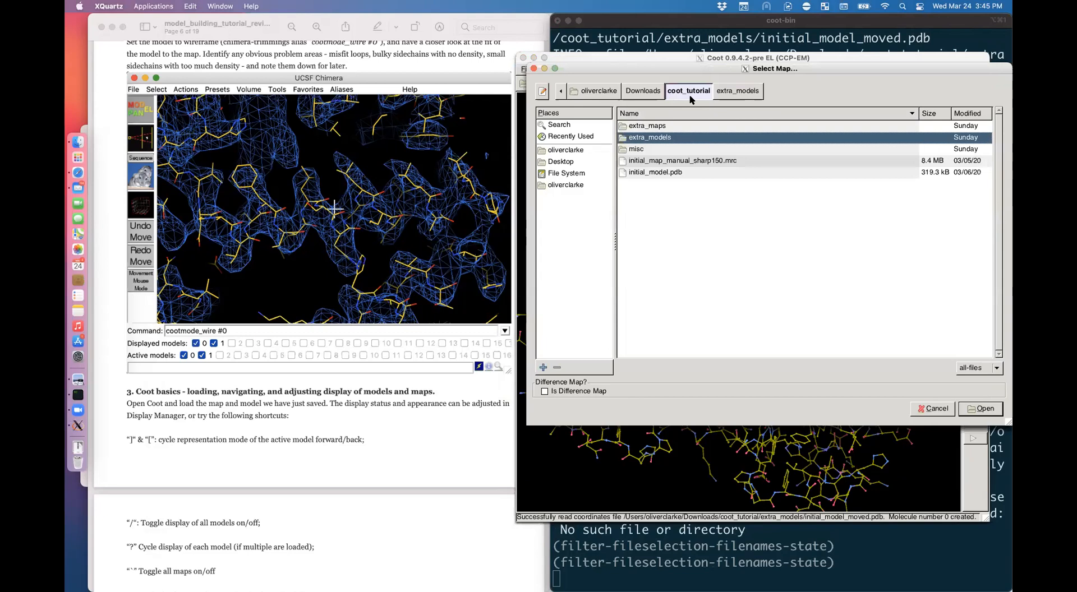
double_click(659, 127)
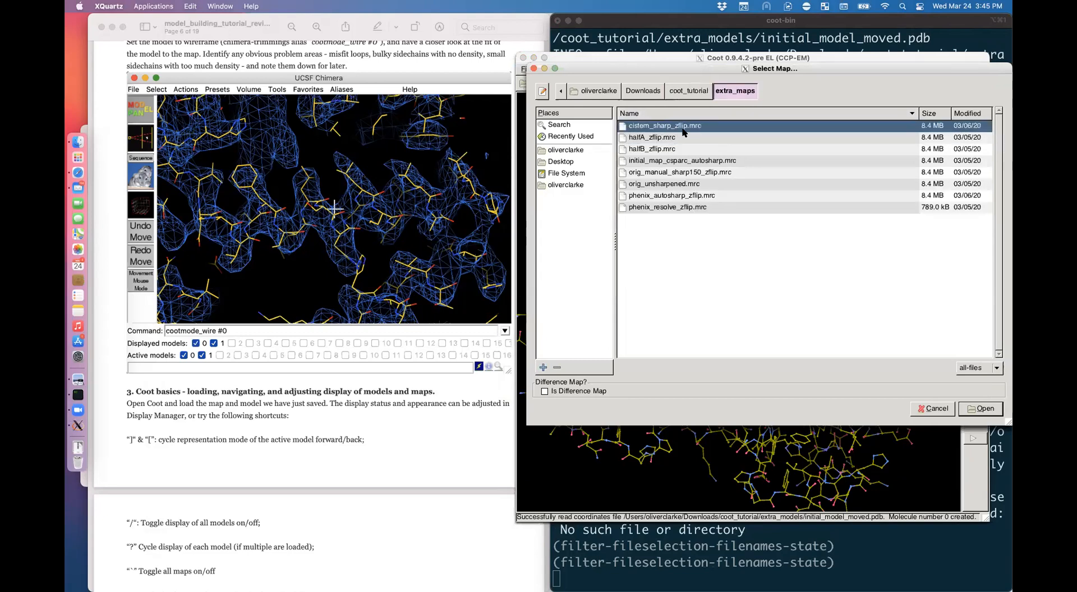
left_click(713, 174)
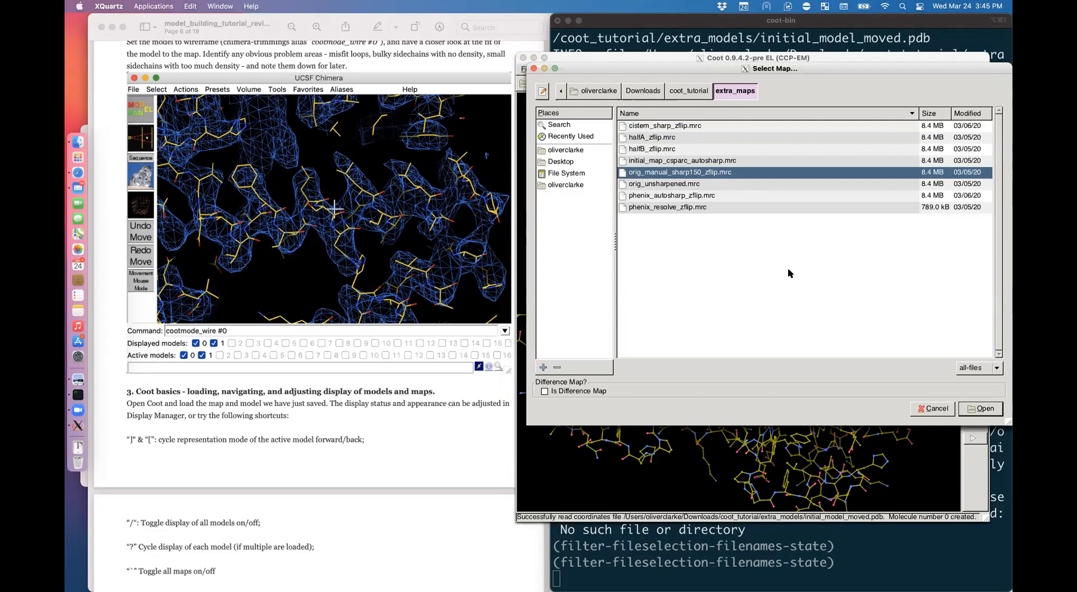
left_click(976, 409)
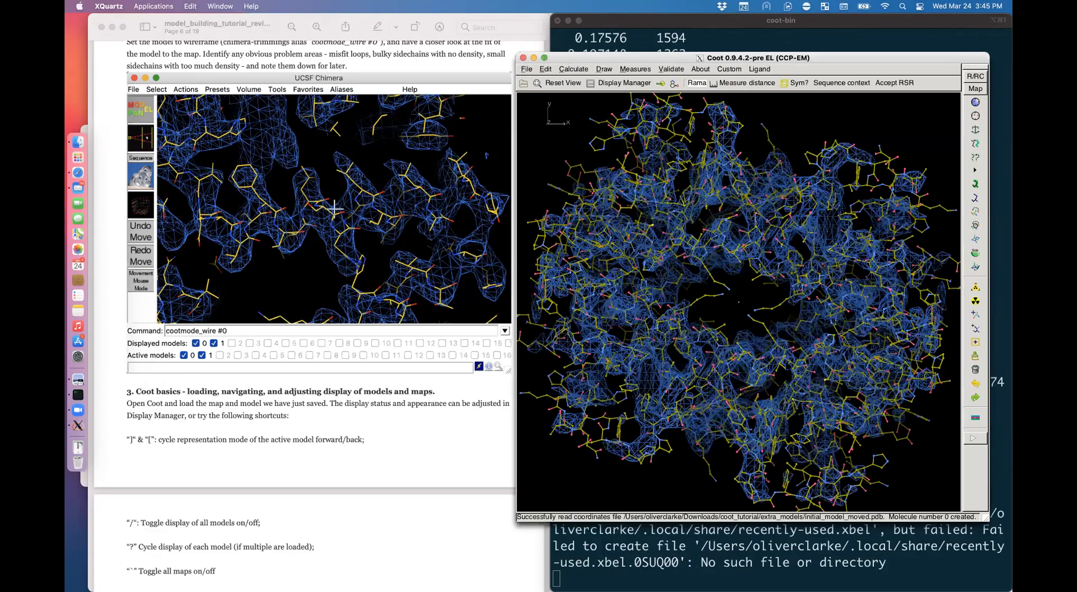
Step: Reset the contour to 1 sigma, raise it to about 2.6 rmsd, and scroll the tutorial to the display shortcuts
key("shift+1")
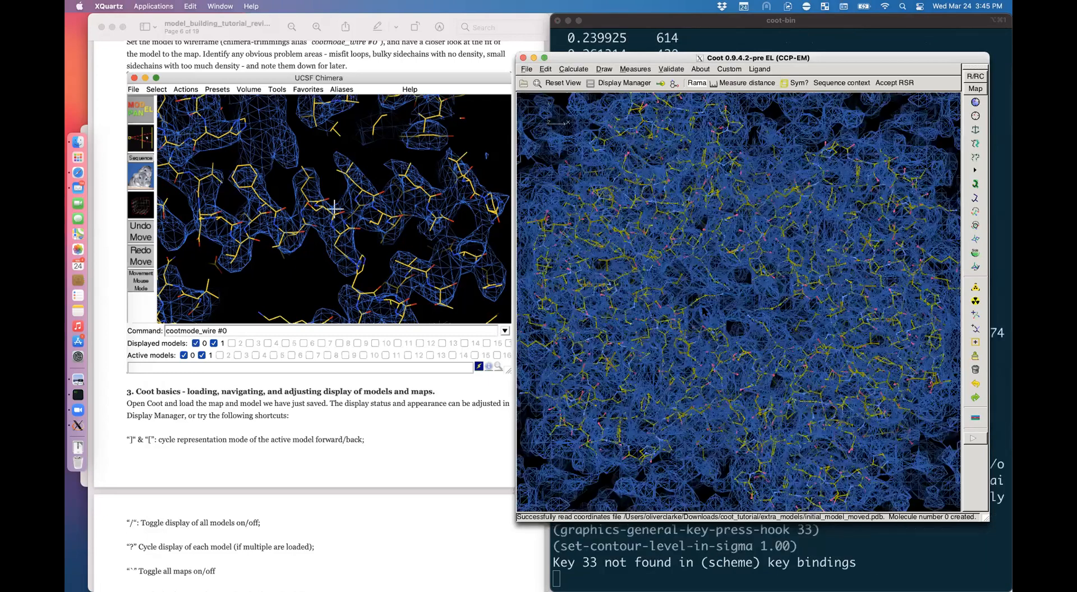
scroll(702, 310, "up", 10)
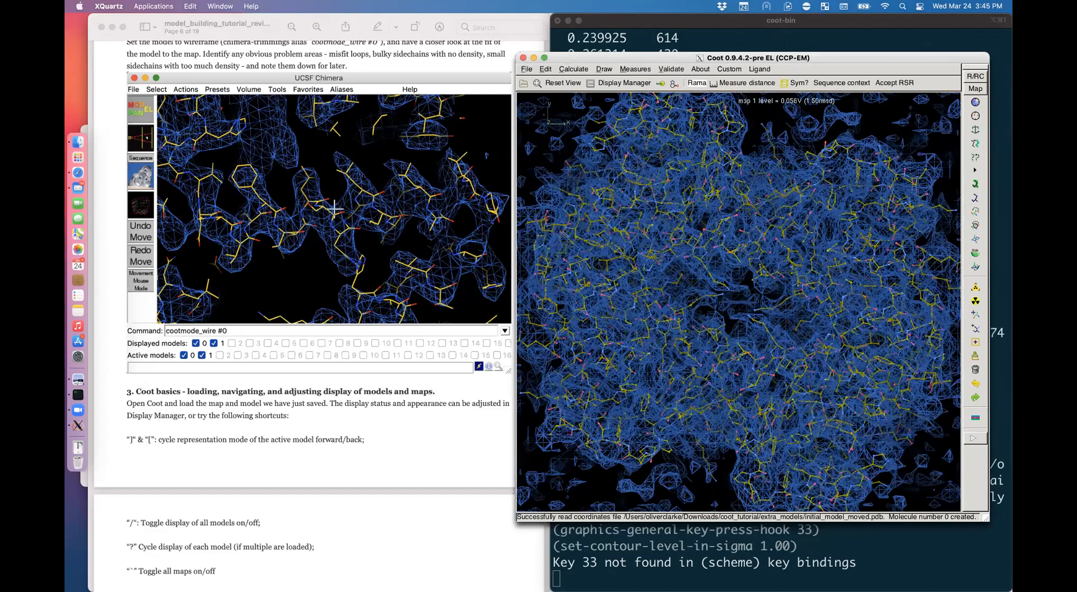
scroll(702, 310, "up", 6)
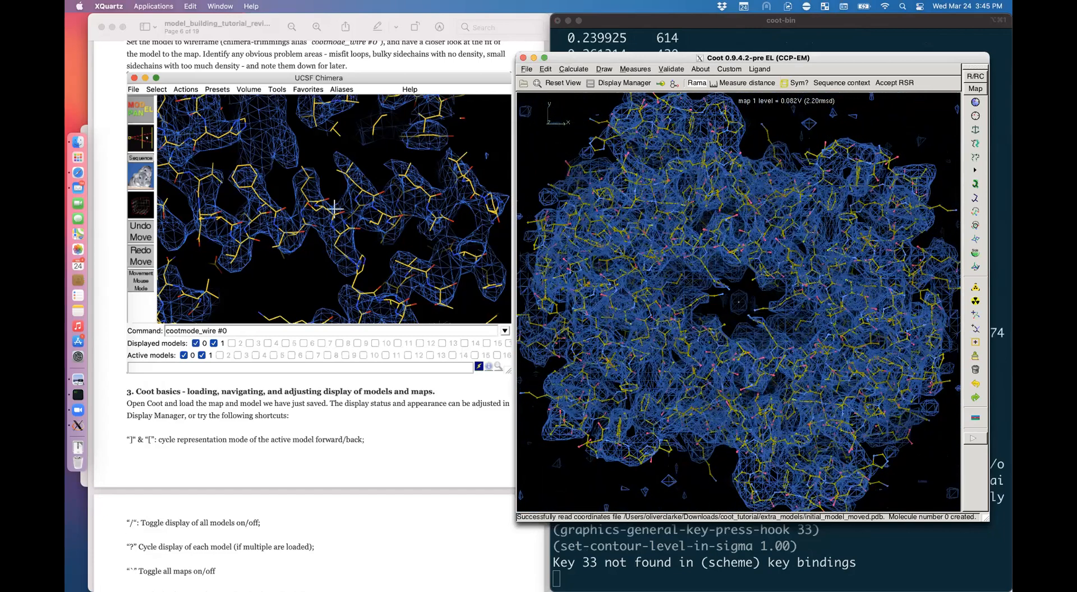
left_click(199, 444)
scroll(199, 444, "down", 3)
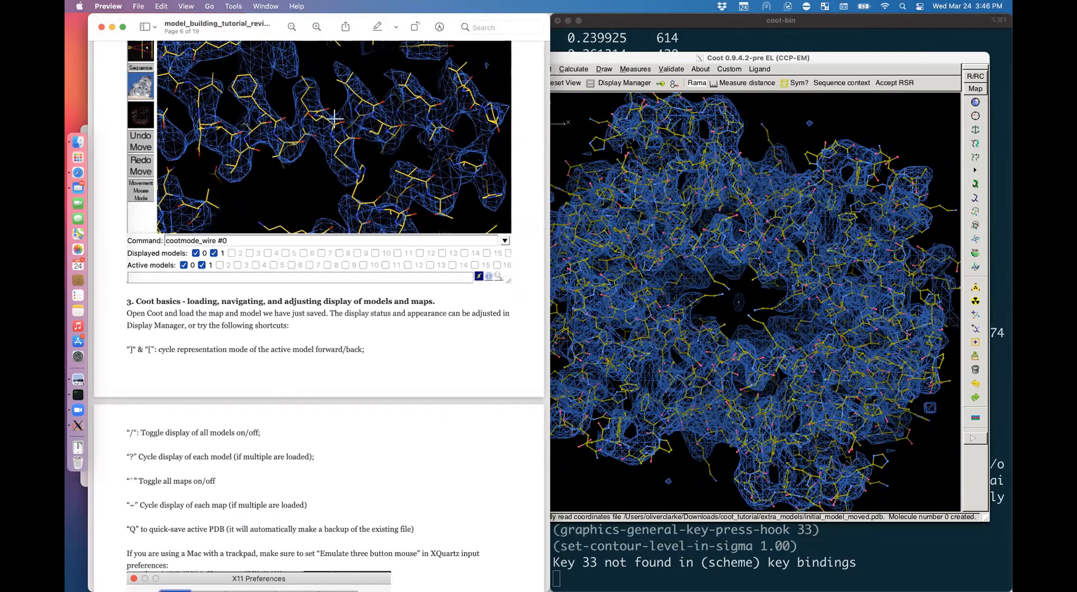
Step: Move the tutorial PDF window to the left beside the Coot window
left_click(770, 205)
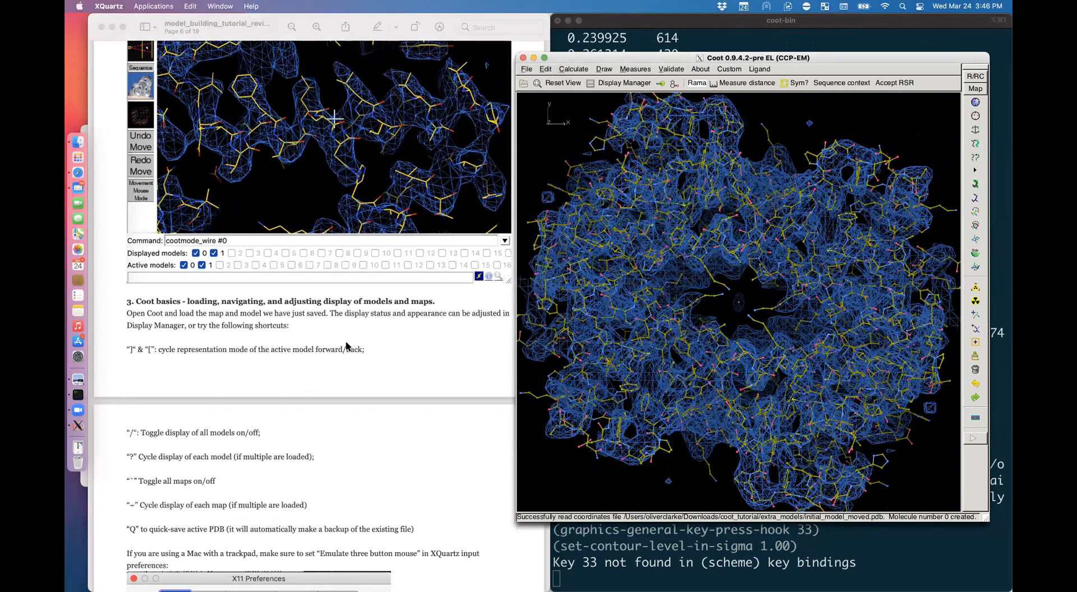
scroll(369, 352, "down", 3)
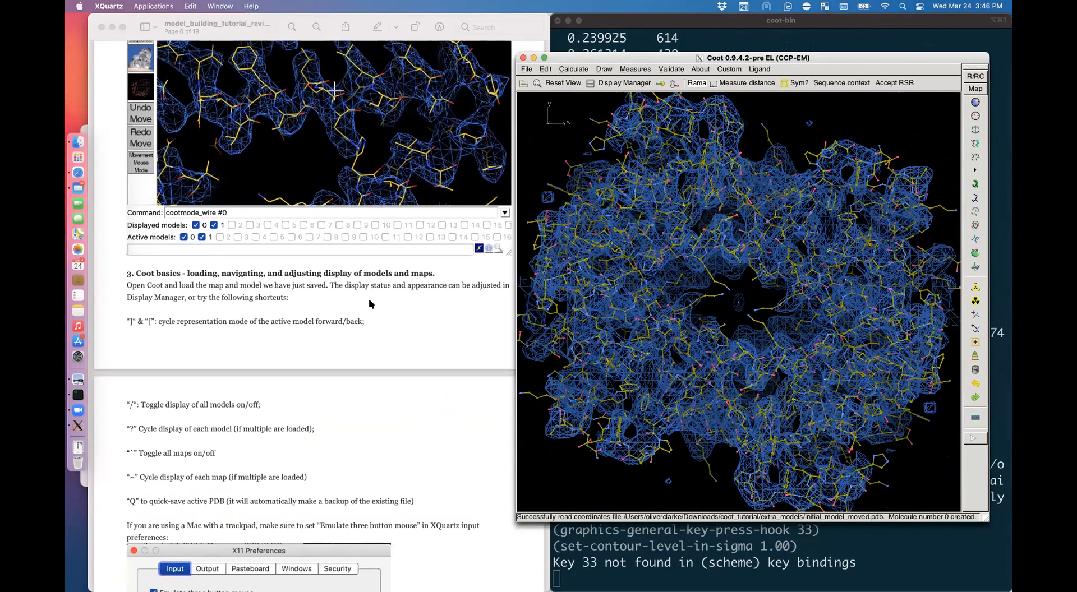
left_click(370, 306)
left_click_drag(369, 305, 119, 303)
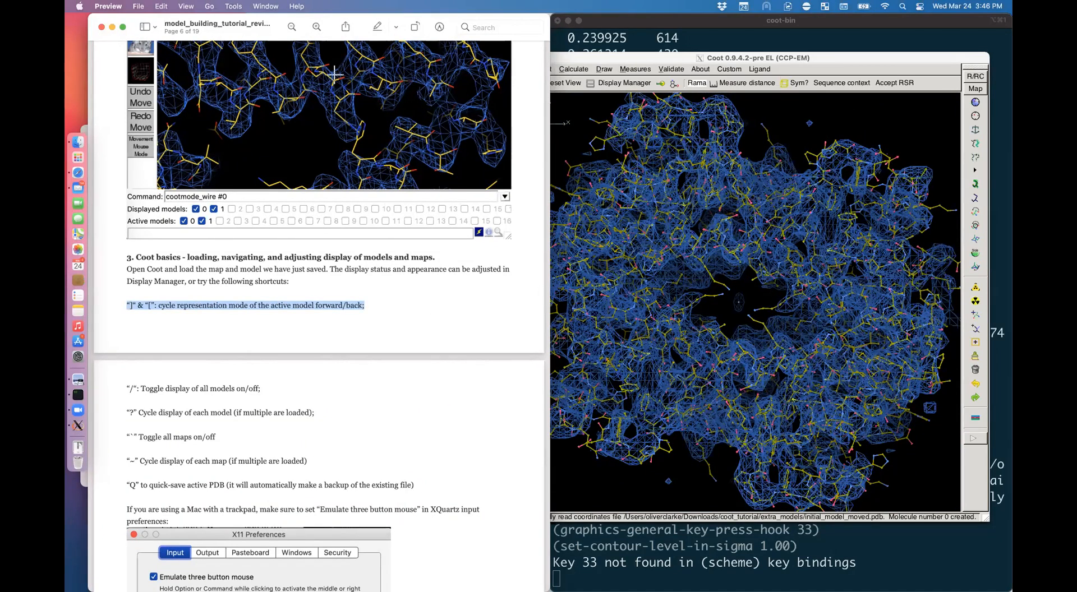
left_click(555, 297)
Step: Cycle the model's representations with ] and [, ending on the CA trace
key("bracketright")
key("bracketright")
key("bracketright")
key("bracketright")
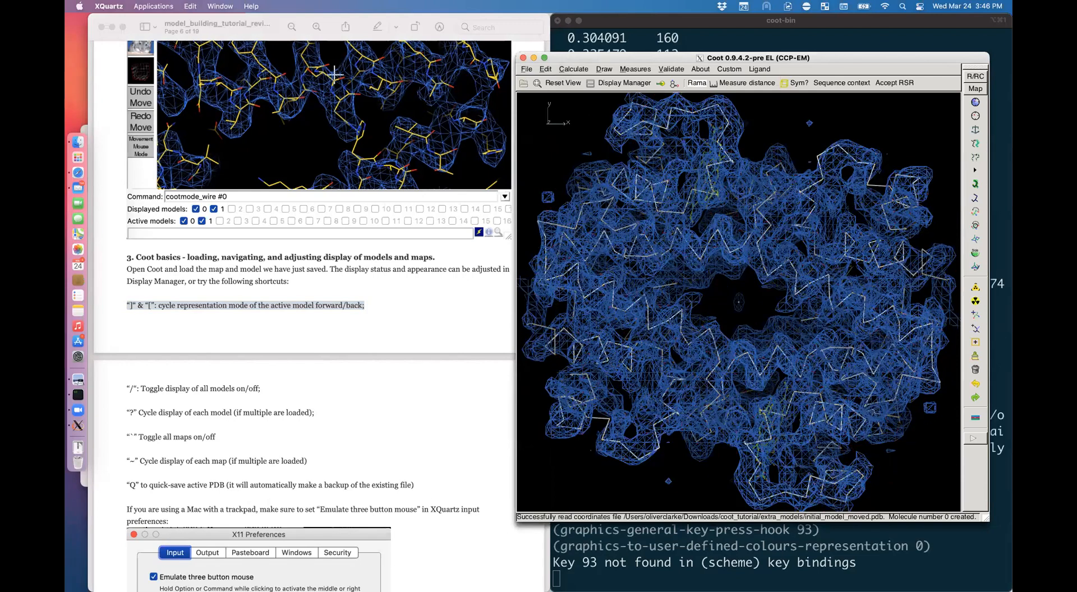
key("bracketright")
key("bracketright")
key("bracketright")
key("bracketright")
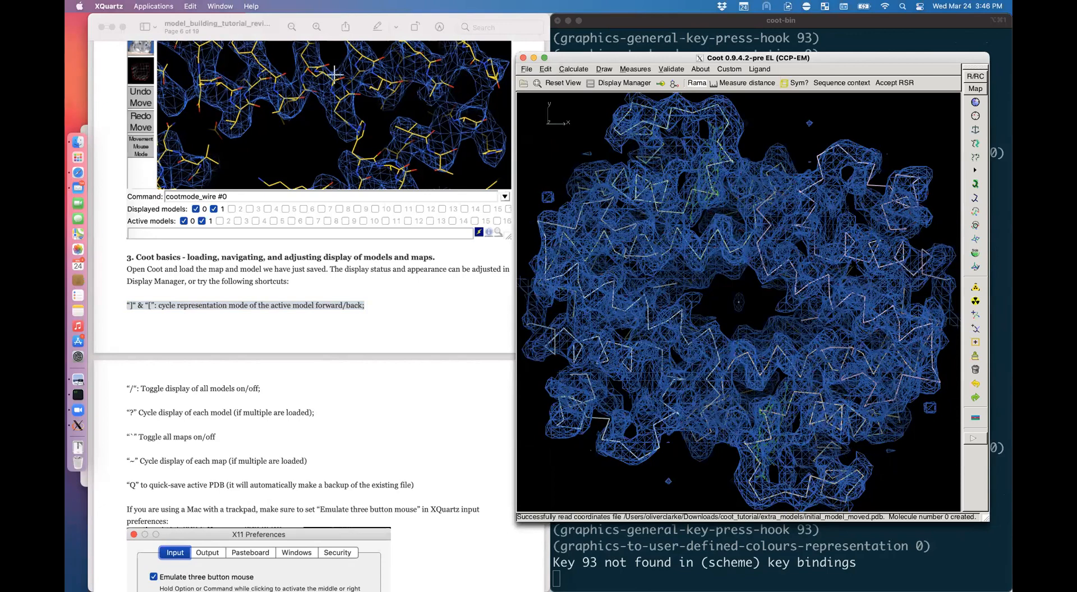
key("bracketright")
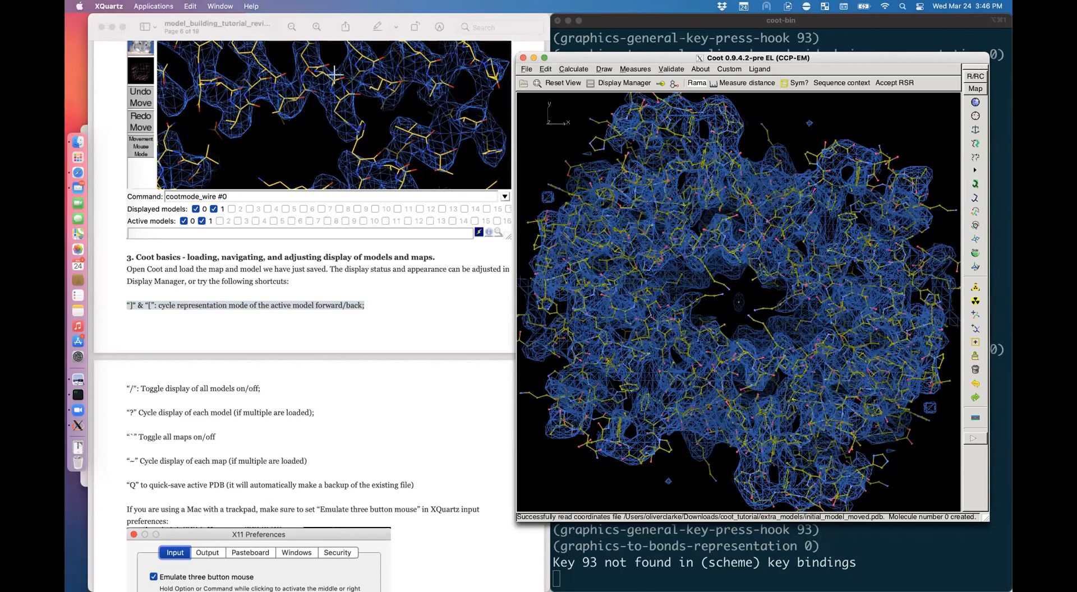
key("bracketright")
key("bracketright")
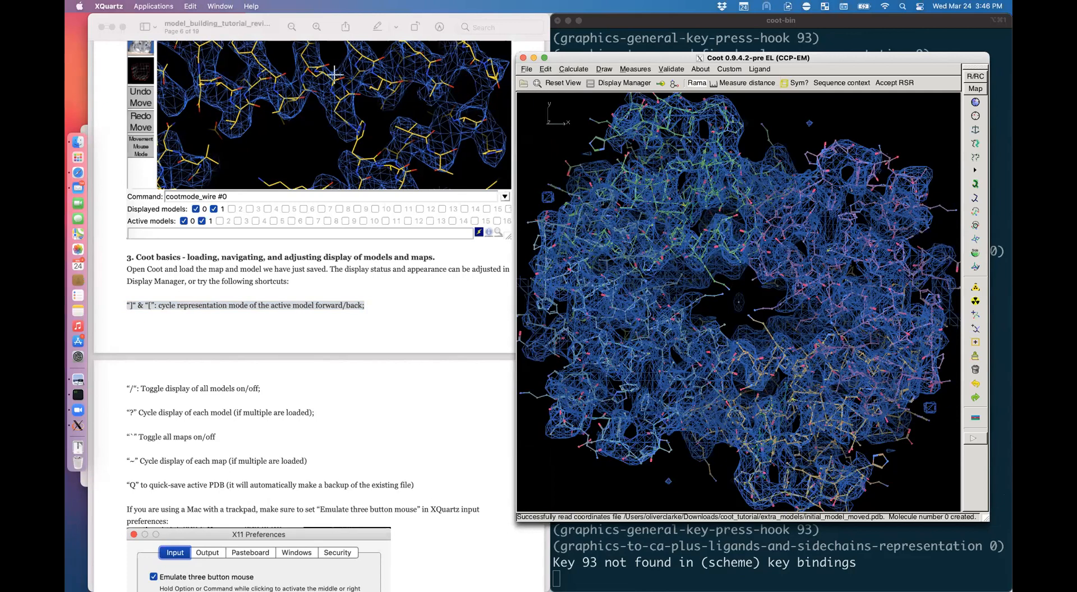
key("bracketright")
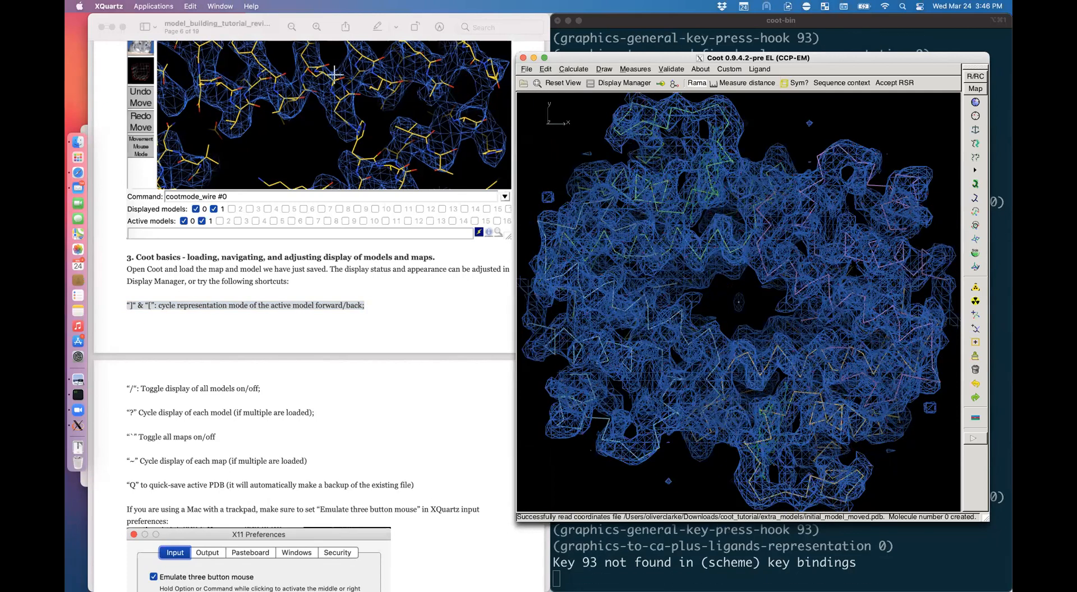
key("bracketright")
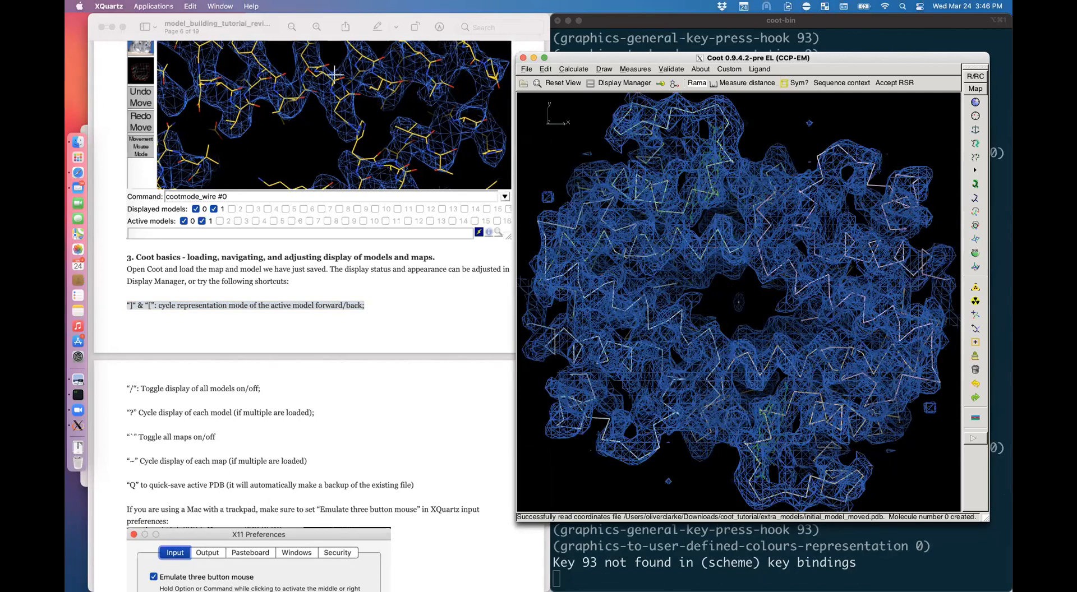
key("bracketright")
key("bracketleft")
left_click_drag(715, 237, 724, 238)
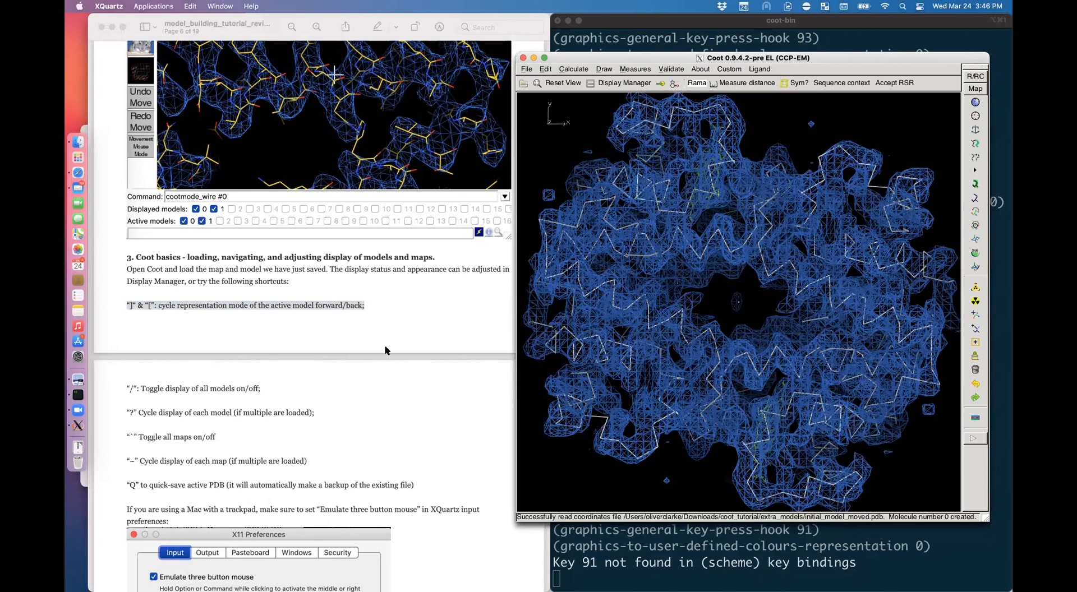
scroll(386, 351, "down", 3)
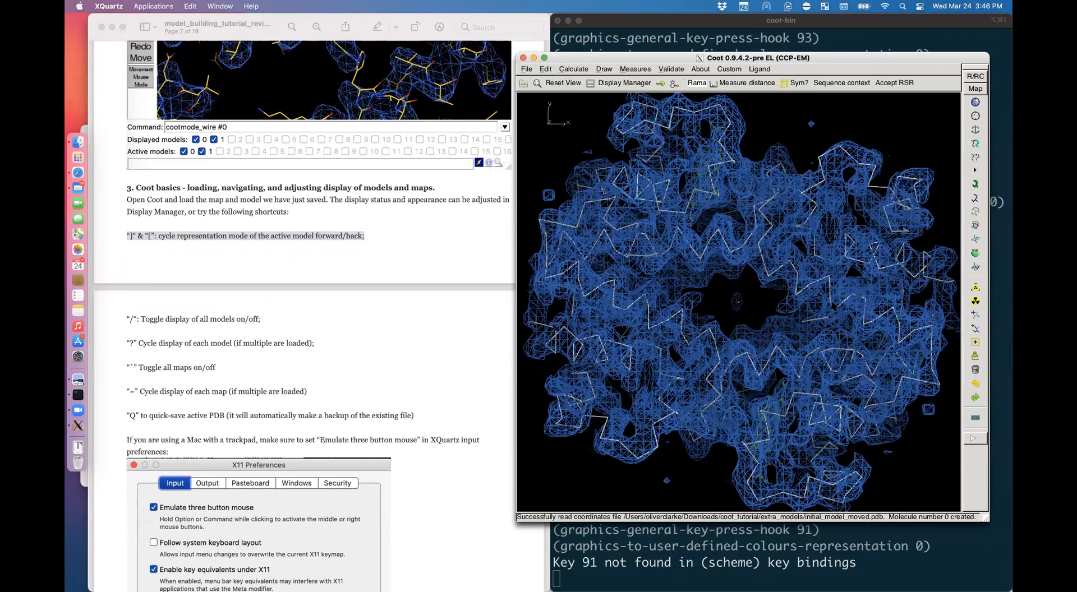
left_click(127, 317)
left_click_drag(127, 319, 272, 320)
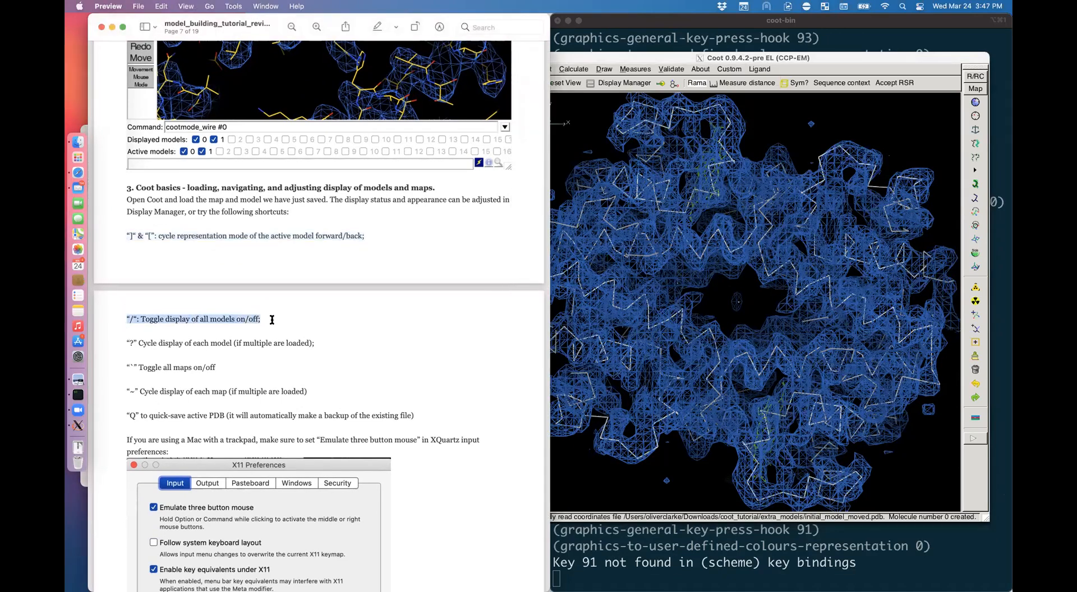
left_click(653, 318)
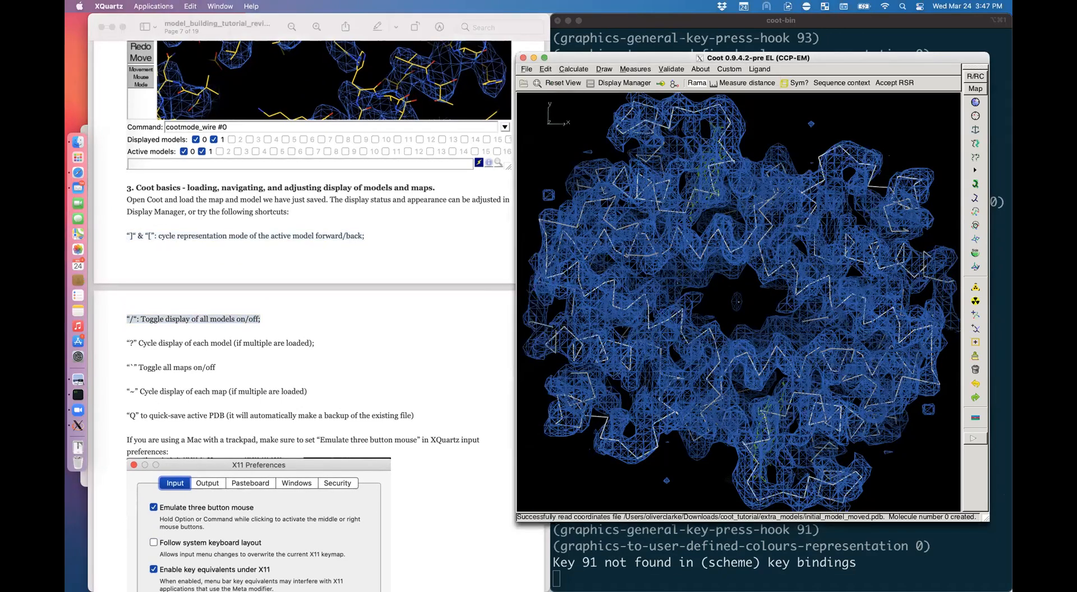
key("slash")
key("slash")
key("slash")
key("slash")
key("slash")
key("slash")
key("slash")
key("slash")
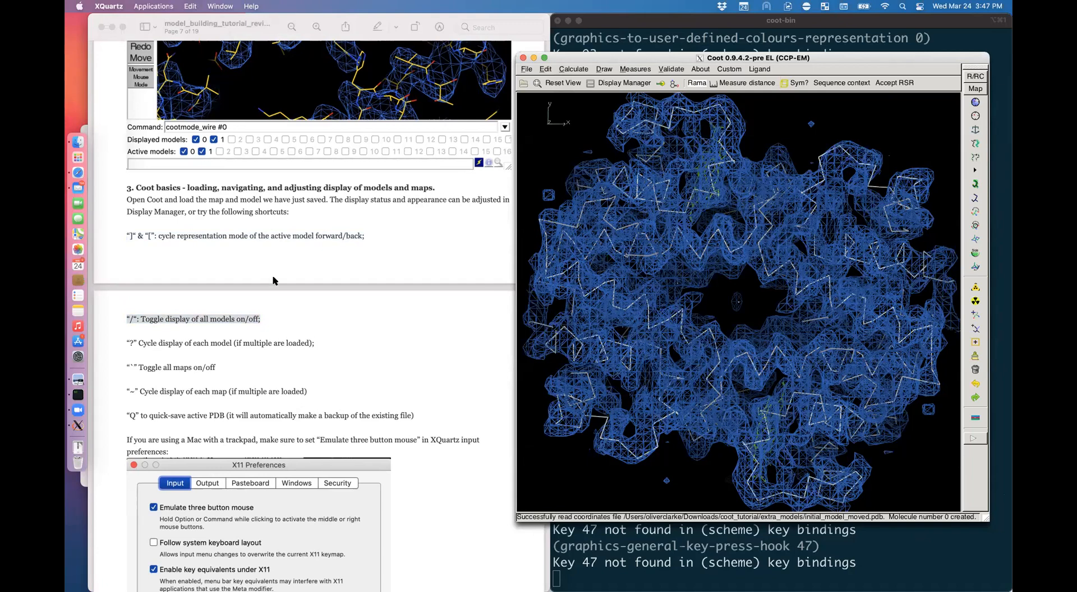
left_click(159, 359)
left_click(188, 342)
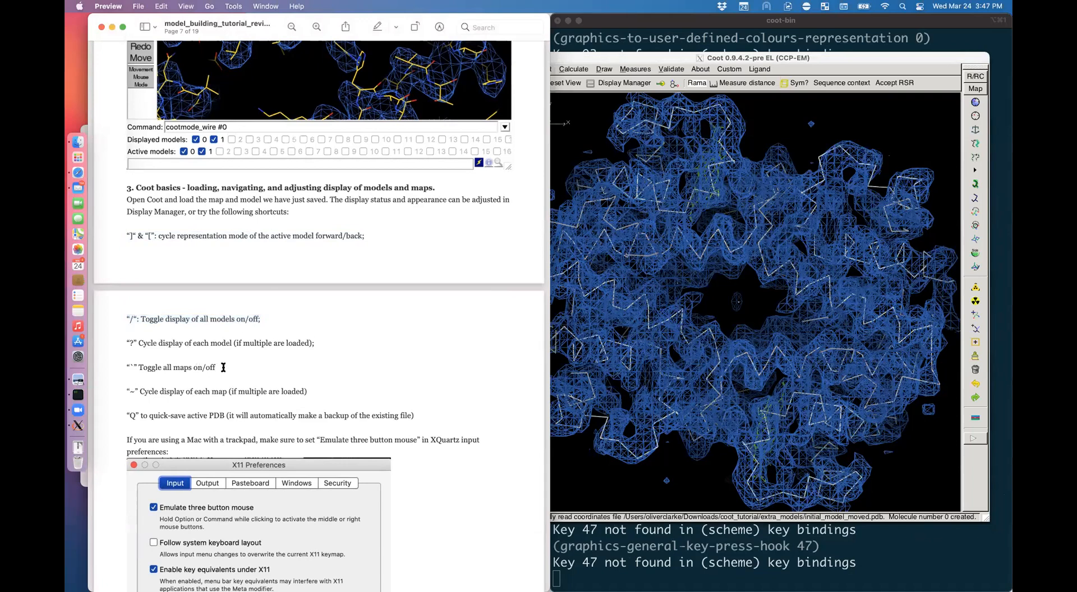
left_click_drag(219, 369, 109, 369)
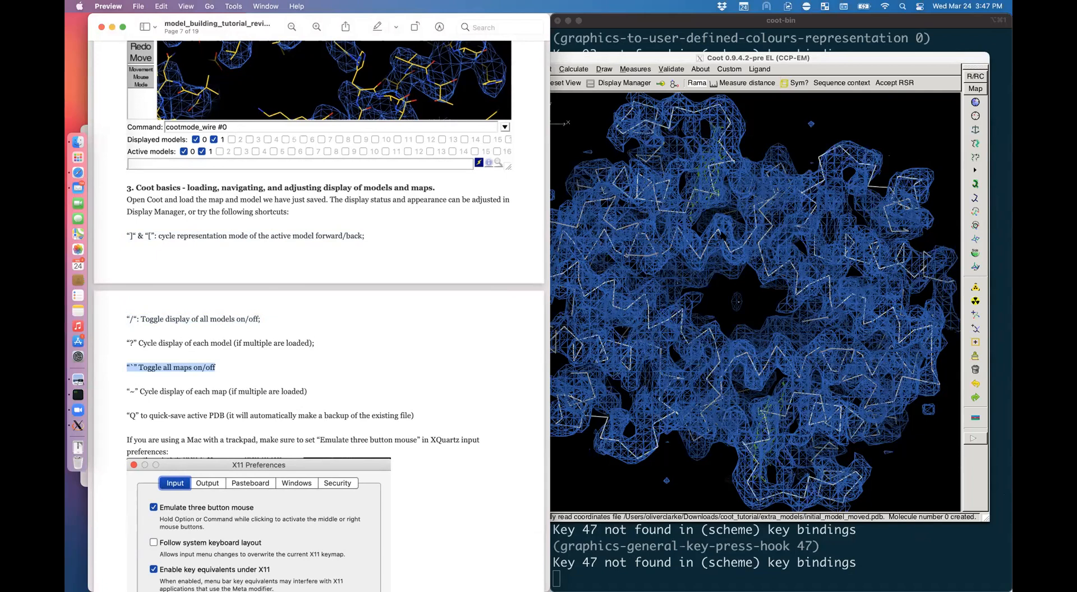
left_click(721, 232)
key("grave")
key("grave")
key("grave")
key("grave")
key("grave")
key("grave")
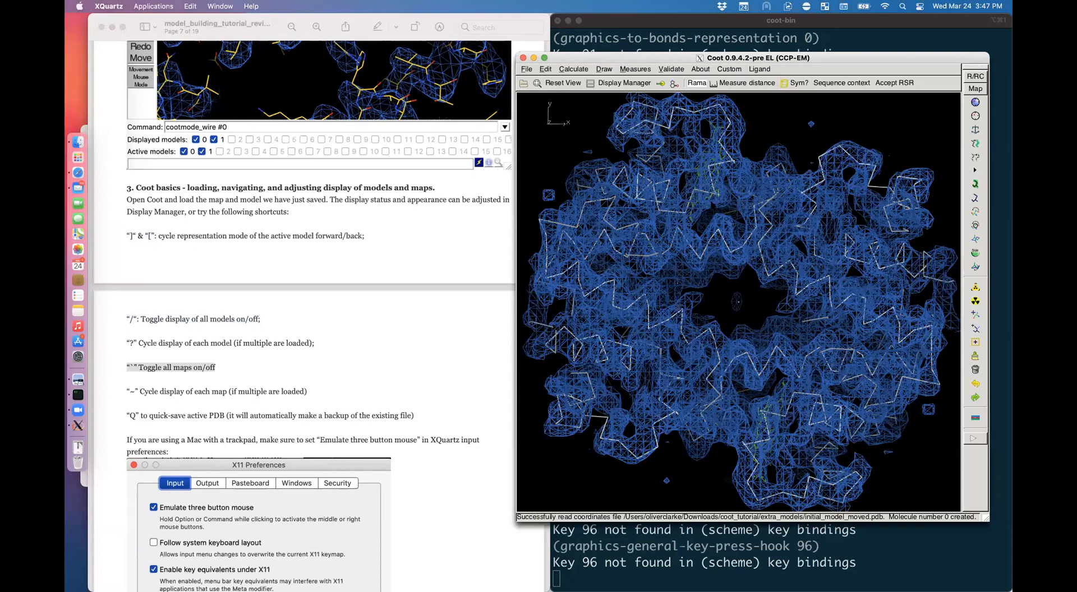
left_click(419, 361)
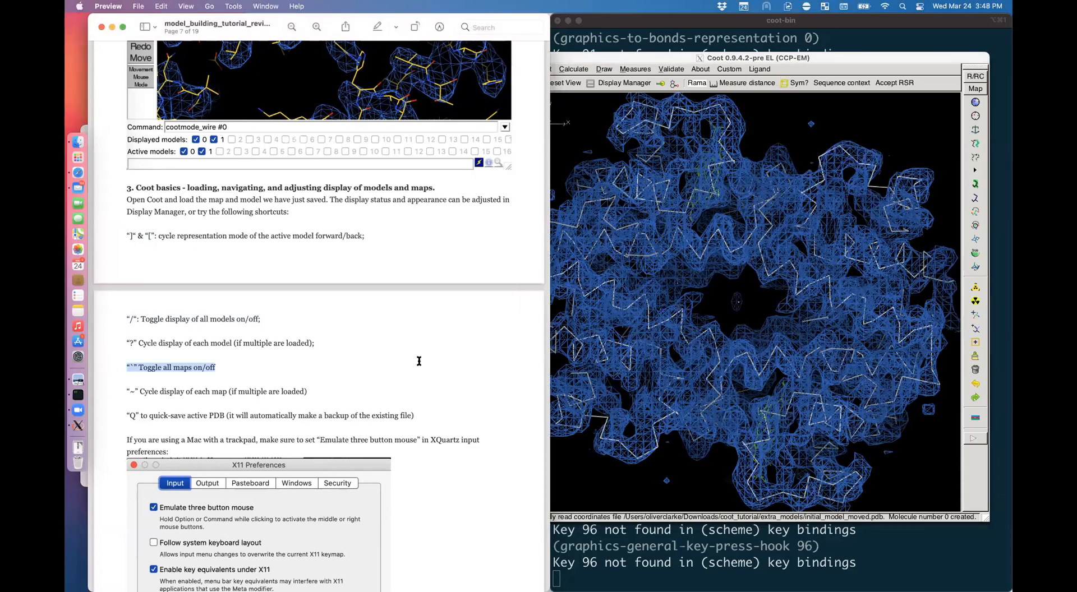
left_click(419, 361)
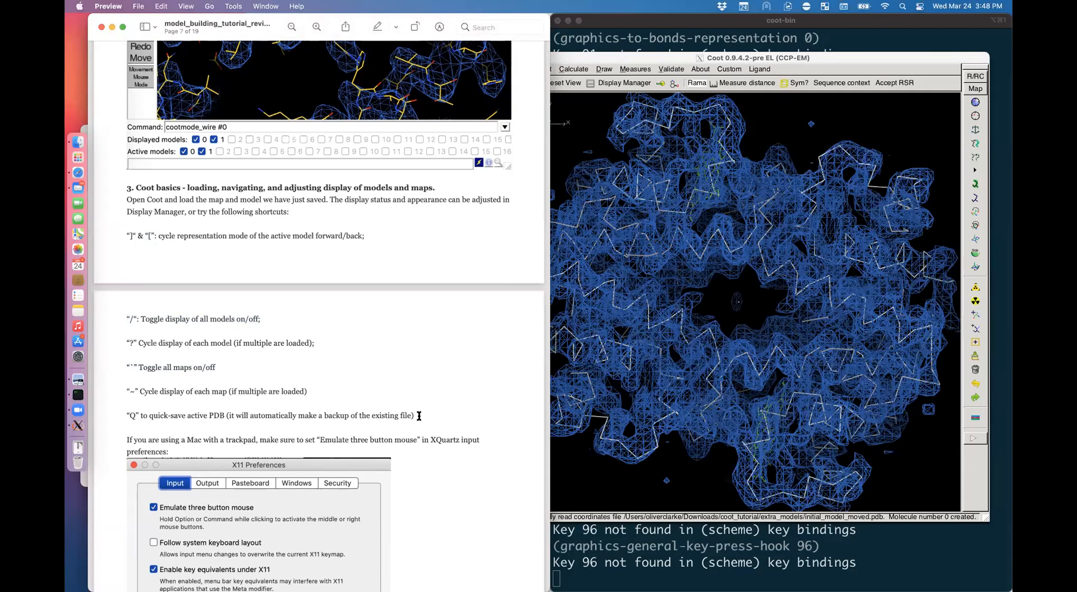
left_click_drag(418, 416, 116, 419)
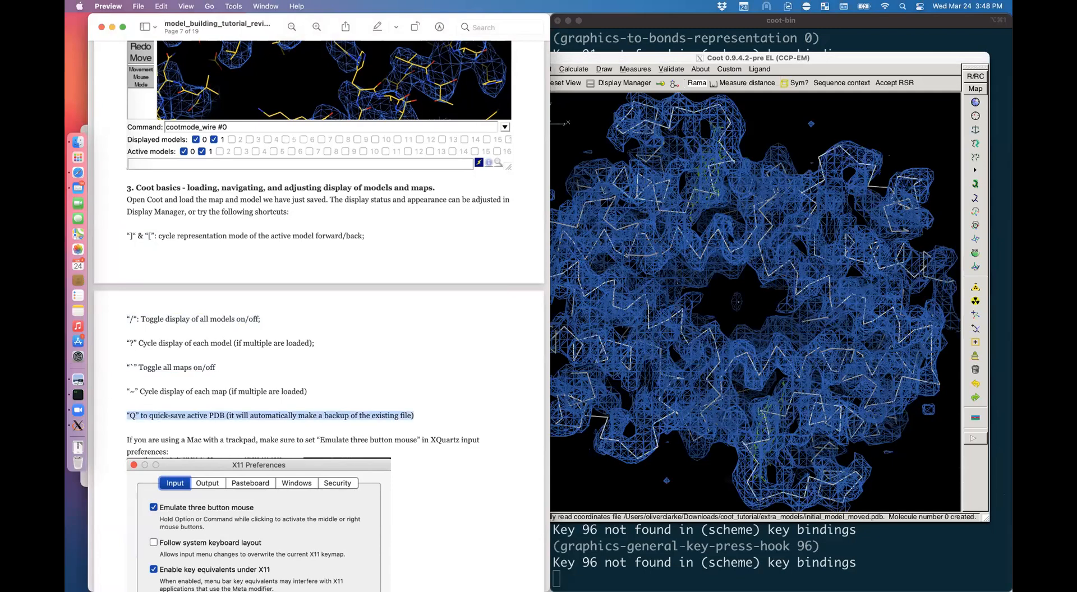
Step: Quick-save the active model over initial_model_moved.pdb with a .pdb.bak backup and dismiss the notice
left_click(738, 303)
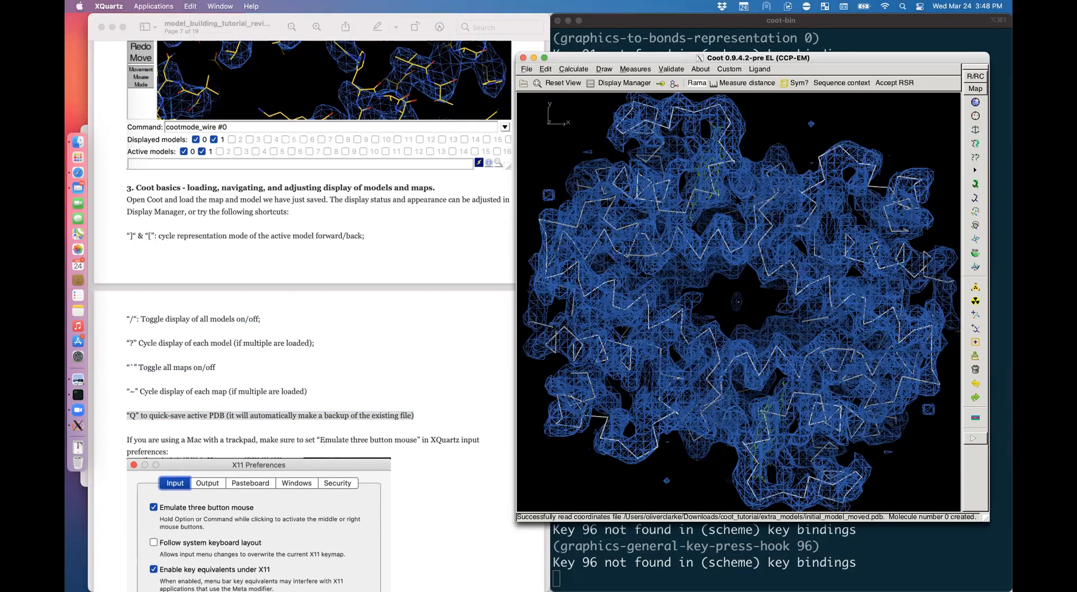
key("shift+q")
left_click_drag(786, 267, 727, 190)
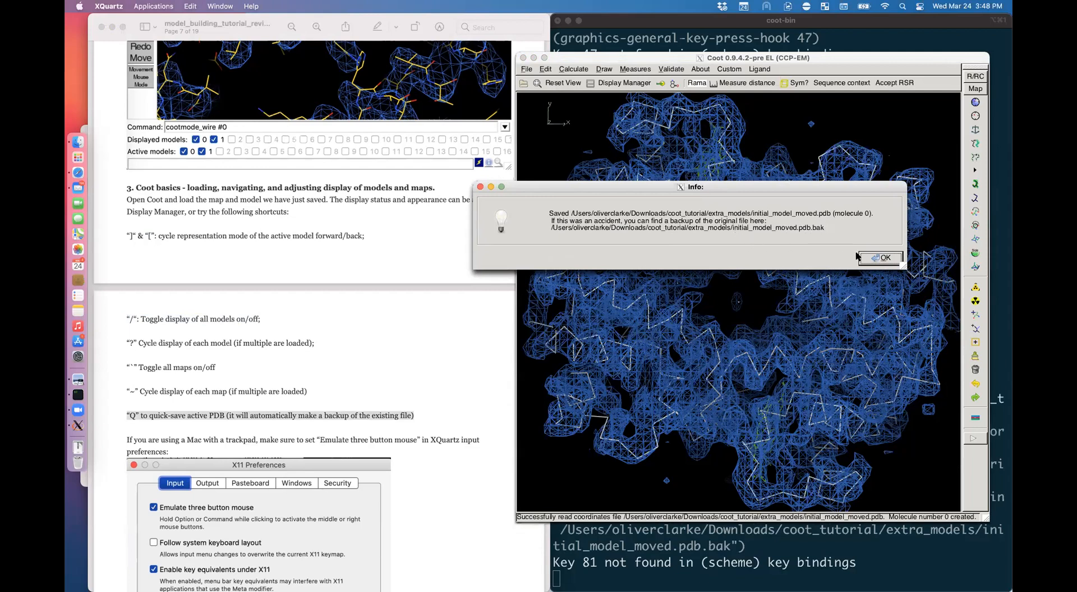
left_click(879, 259)
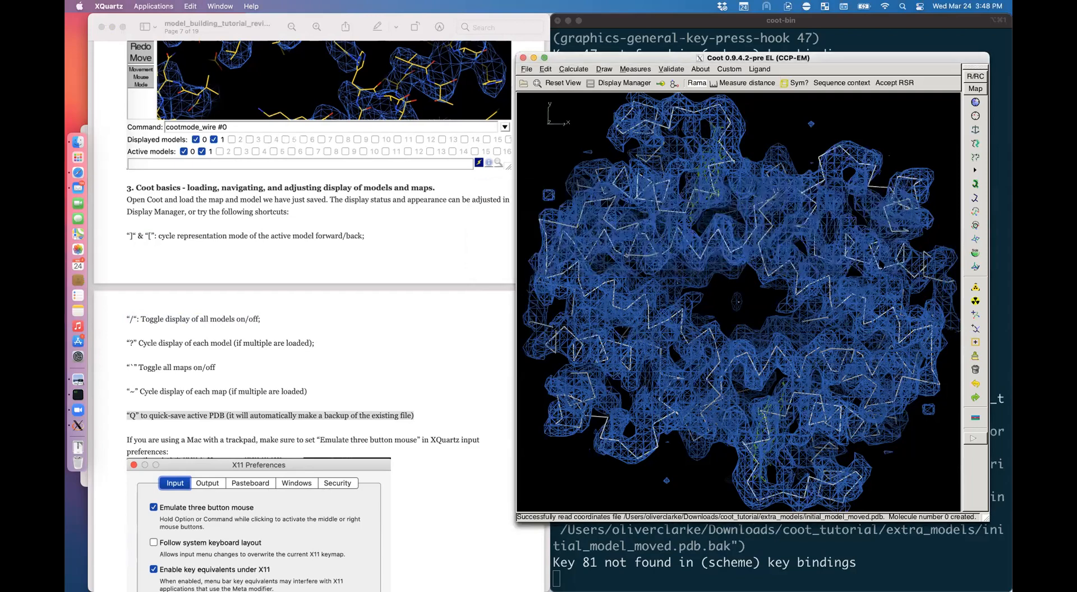
Step: Scroll the tutorial down to its X11 Preferences figure
left_click(418, 378)
scroll(482, 372, "down", 5)
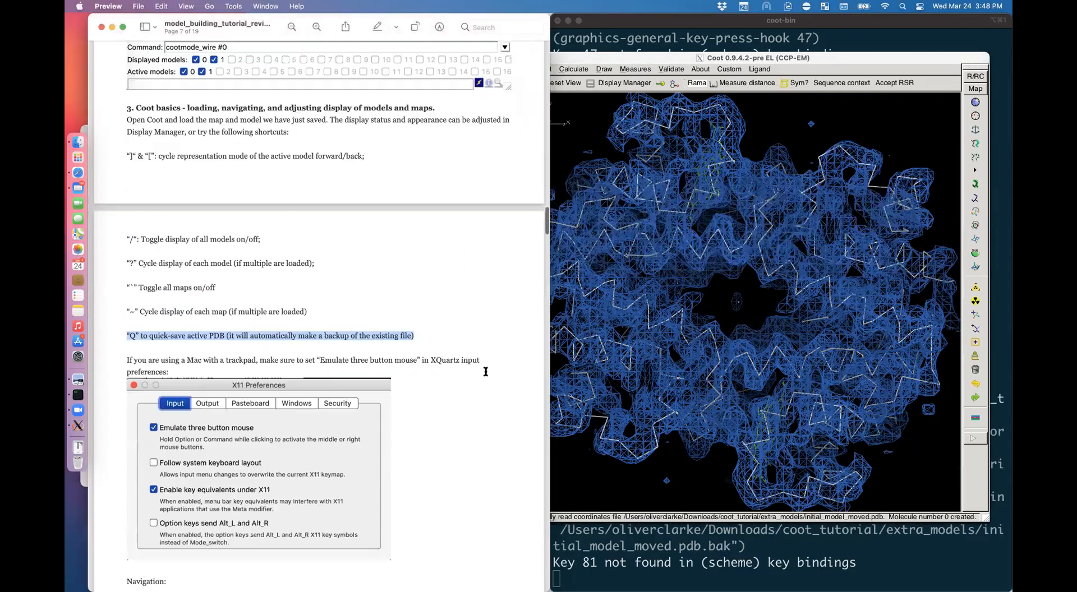
scroll(486, 372, "down", 1)
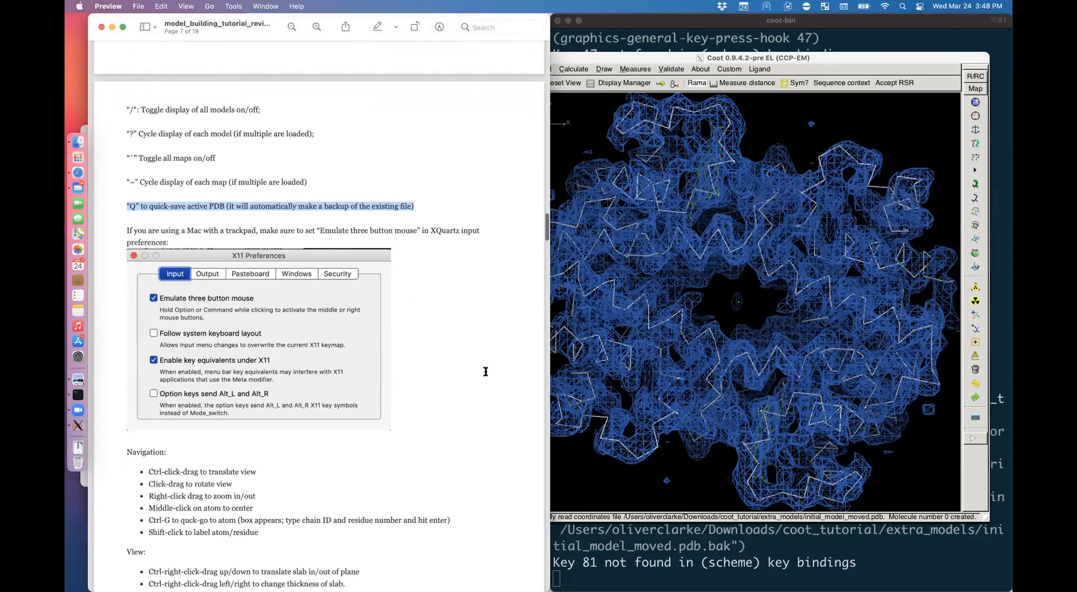
Step: Open XQuartz's X11 Preferences from the menu bar to compare its Input settings
left_click(571, 357)
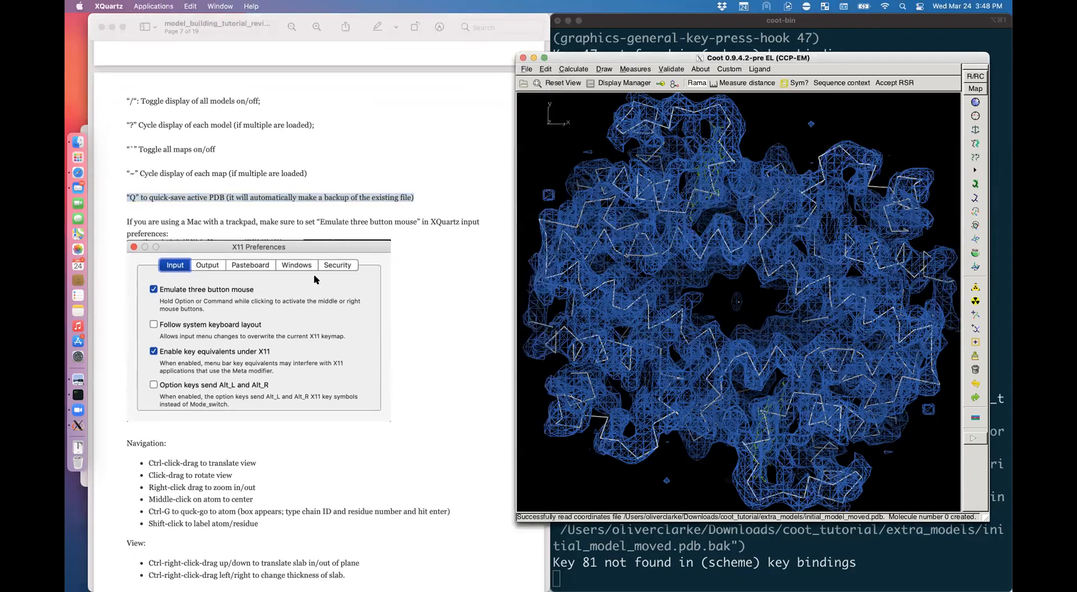
left_click(78, 426)
left_click(108, 6)
left_click(129, 46)
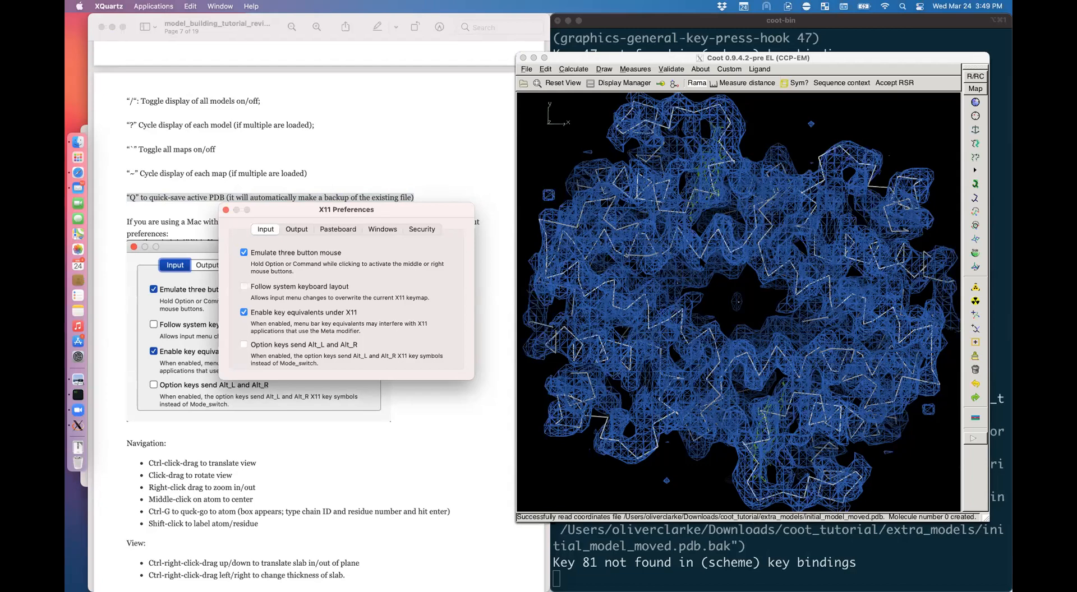
Step: Centre the view on chain C lysine 99's CA, zooming and rotating around it
left_click(701, 260)
left_click(700, 260, "alt")
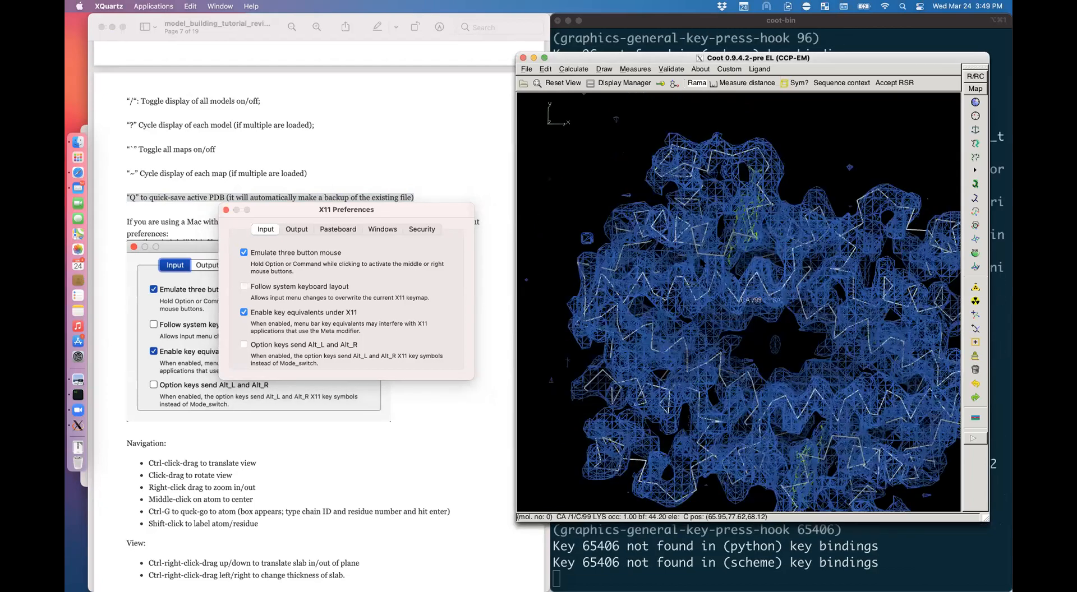
right_click_drag(730, 305, 841, 422)
left_click_drag(807, 387, 875, 351)
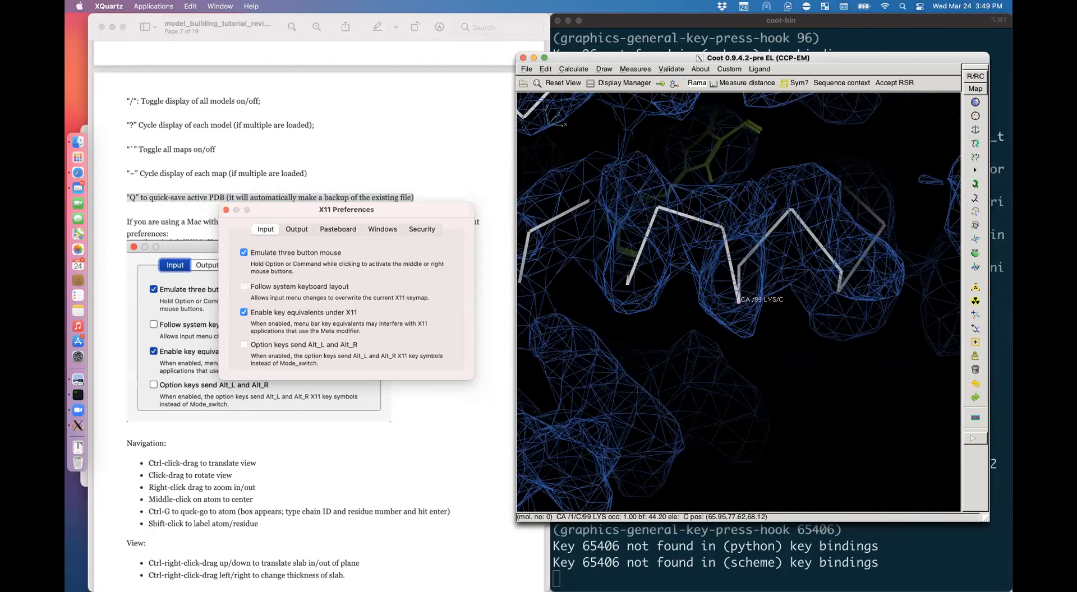
Step: Close X11 Preferences and scroll further down the tutorial
left_click(226, 209)
left_click(447, 422)
scroll(447, 421, "down", 5)
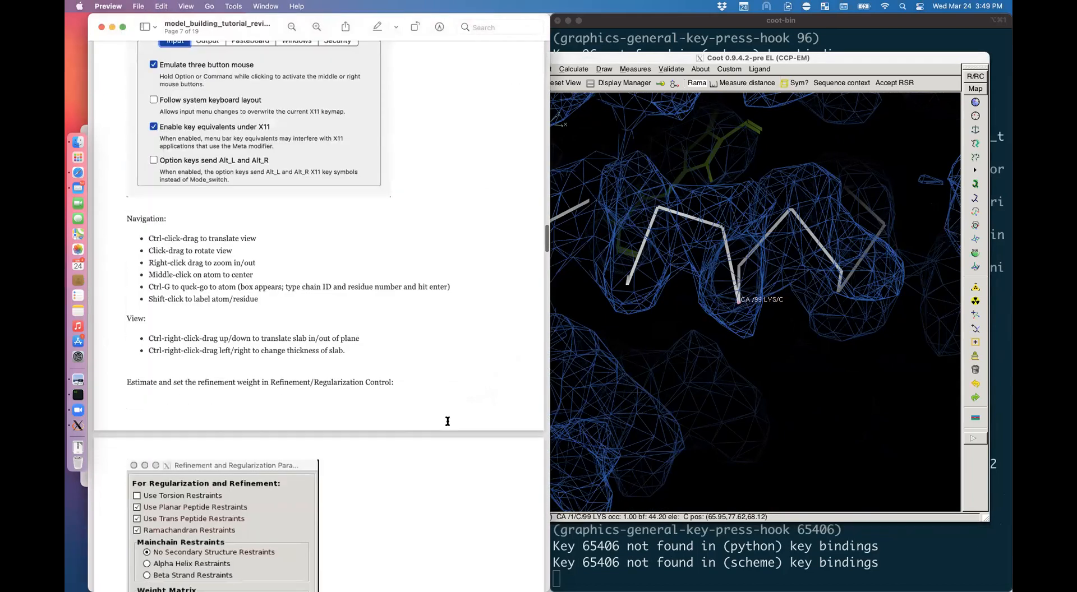
scroll(447, 422, "down", 2)
Step: Zoom and rotate to inspect the helix density around lysine 99
left_click(807, 393)
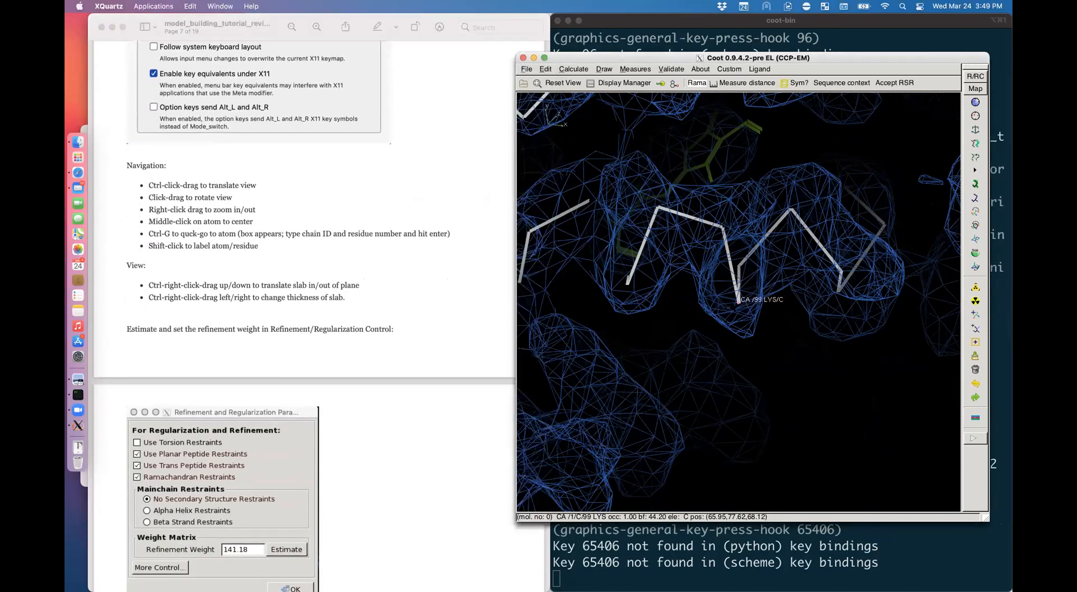
right_click_drag(808, 393, 662, 303)
left_click_drag(729, 314, 718, 314)
right_click_drag(863, 392, 946, 475)
left_click_drag(931, 235, 920, 181)
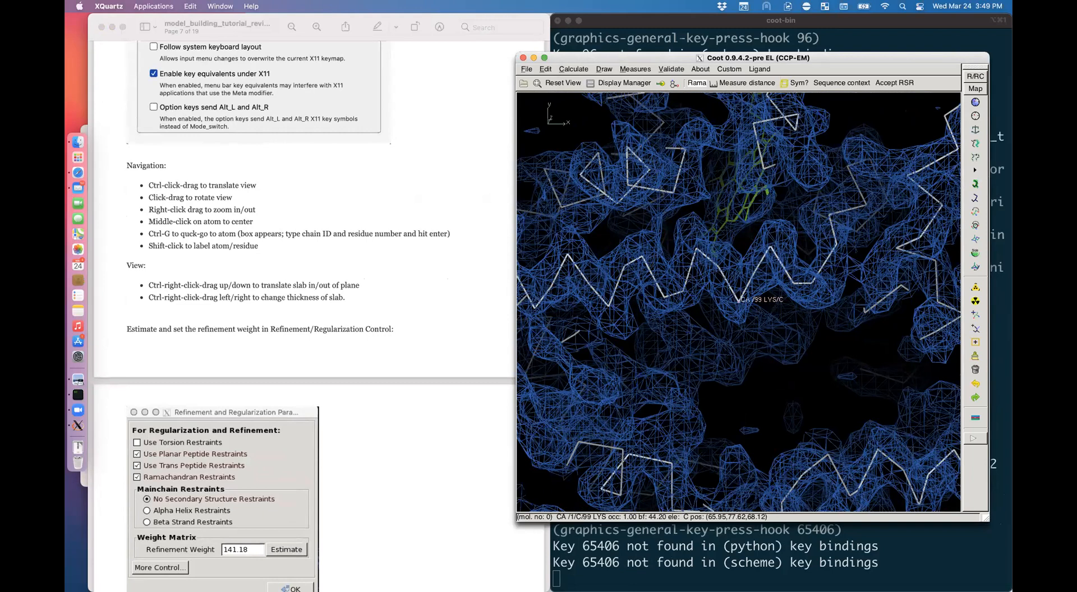
mouse_move(755, 247)
left_mouse_down()
mouse_move(821, 205)
mouse_move(821, 219)
mouse_move(653, 232)
mouse_move(675, 245)
mouse_move(903, 227)
mouse_move(786, 207)
left_mouse_up()
left_click_drag(802, 258, 720, 208)
right_click_drag(719, 208, 754, 219)
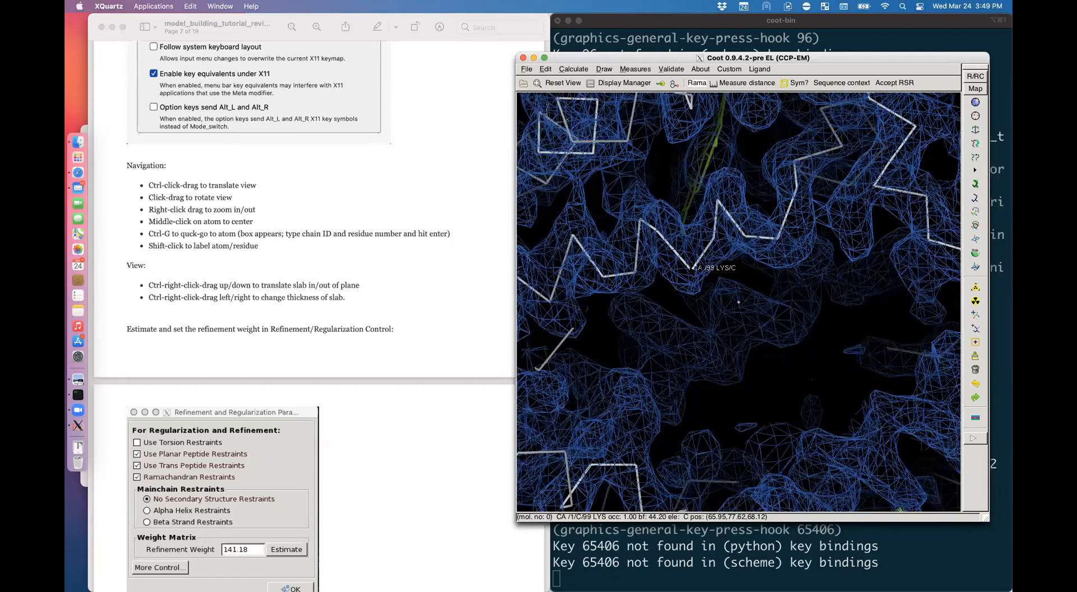
Step: Recentre on lysine 99's CA and bring up the go-to-atom entry with Ctrl-G
middle_click(691, 268)
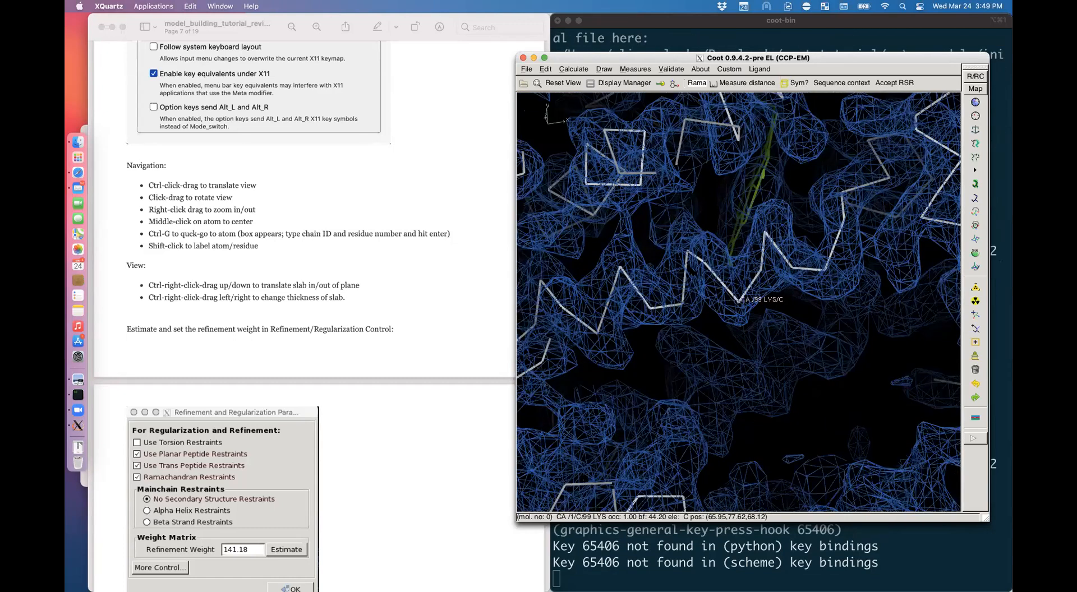
left_click_drag(692, 268, 693, 241)
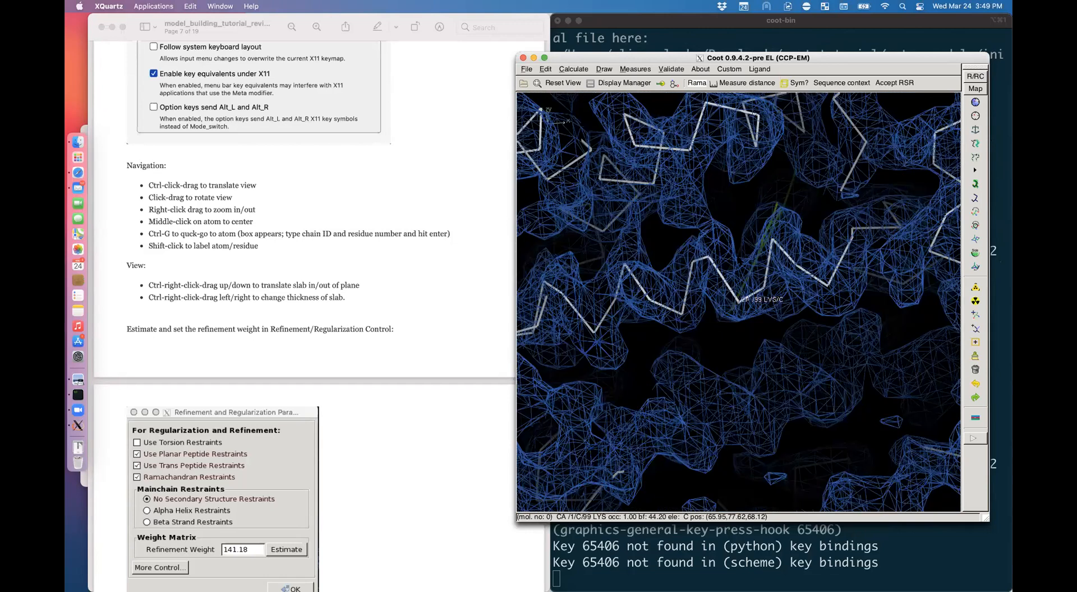
key("ctrl+g")
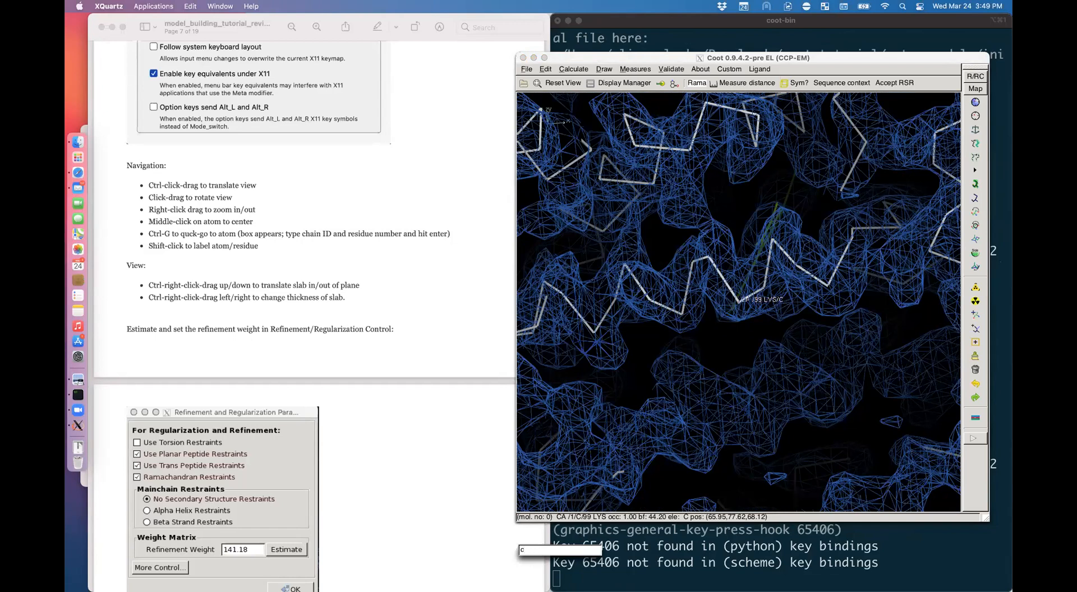
Step: Jump to chain C residue 88 and label the lysine 90 Cα atom
type("88")
key("Return")
left_click_drag(824, 314, 656, 319)
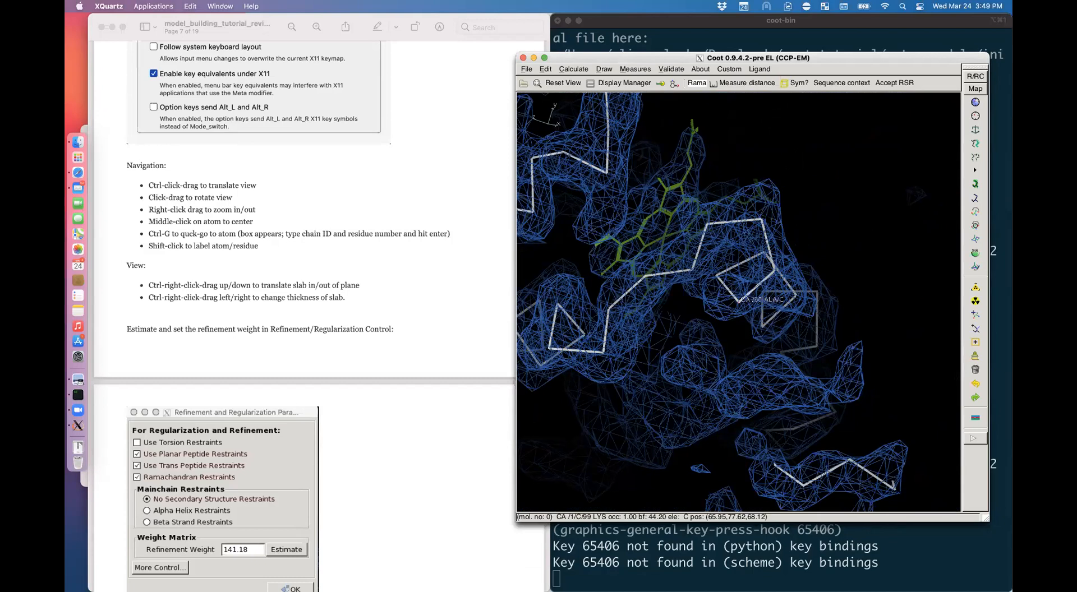
left_click(762, 219, "shift")
Step: Rotate and zoom out around residue 90 to see the whole map
left_click_drag(795, 282, 694, 279)
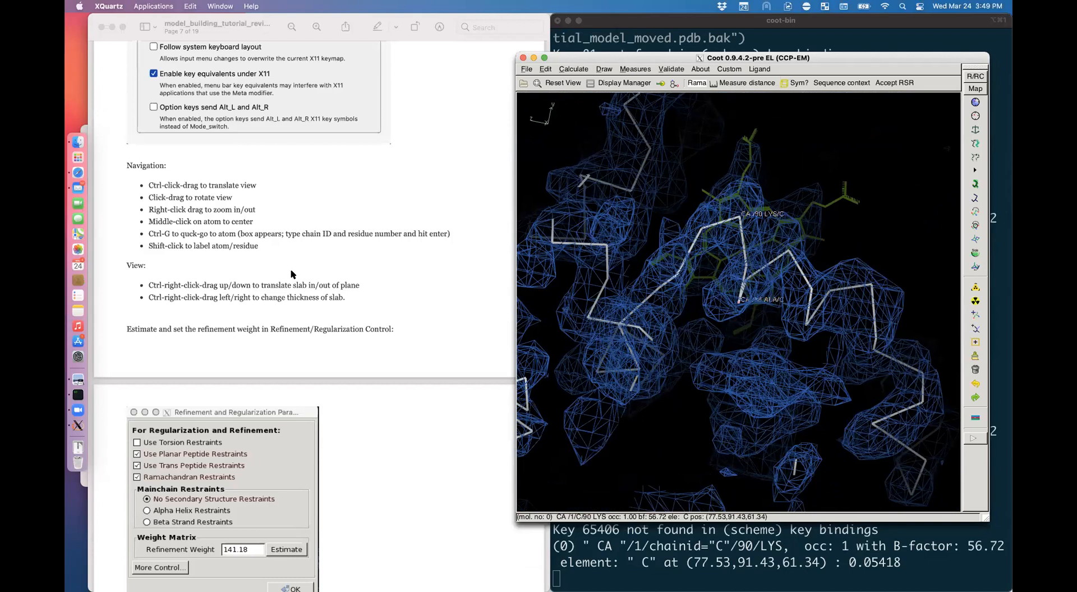
right_click_drag(669, 254, 617, 225)
left_click_drag(617, 224, 658, 163)
left_click_drag(796, 230, 779, 282)
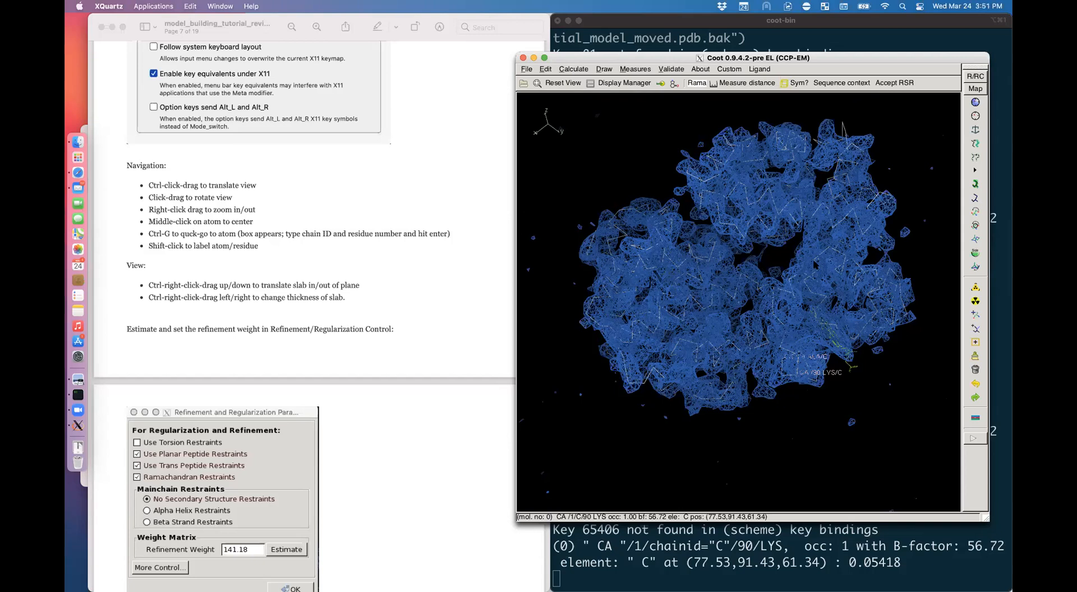
Step: Thin the clipping slab, step it deeper through the density, then scroll the tutorial to page 8
right_click_drag(816, 265, 596, 269, "ctrl")
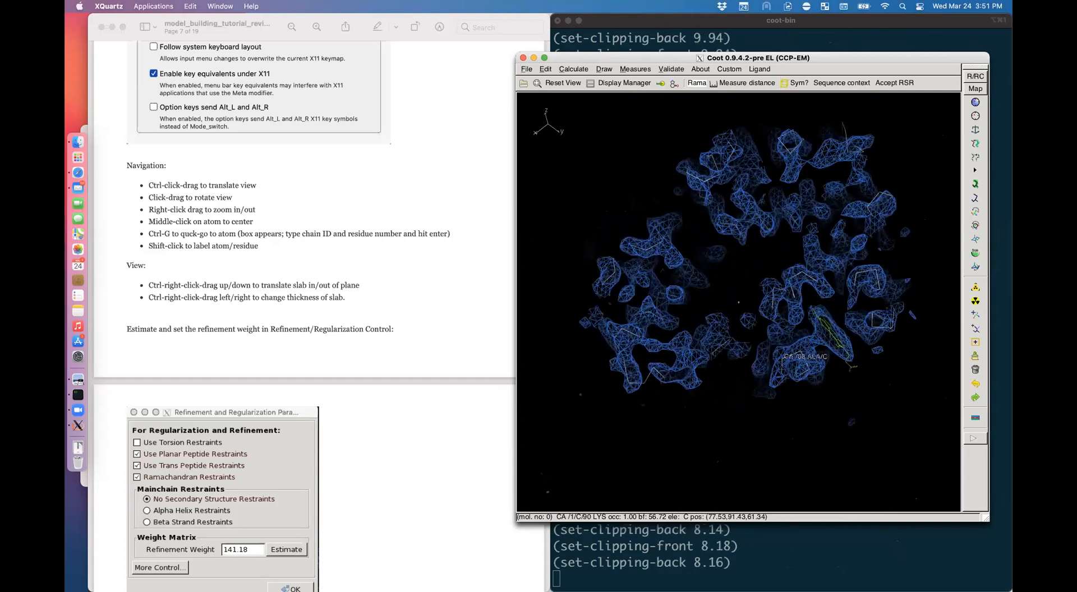
mouse_move(596, 270)
right_mouse_down("ctrl")
mouse_move(596, 297)
mouse_move(594, 278)
mouse_move(593, 289)
right_mouse_up("ctrl")
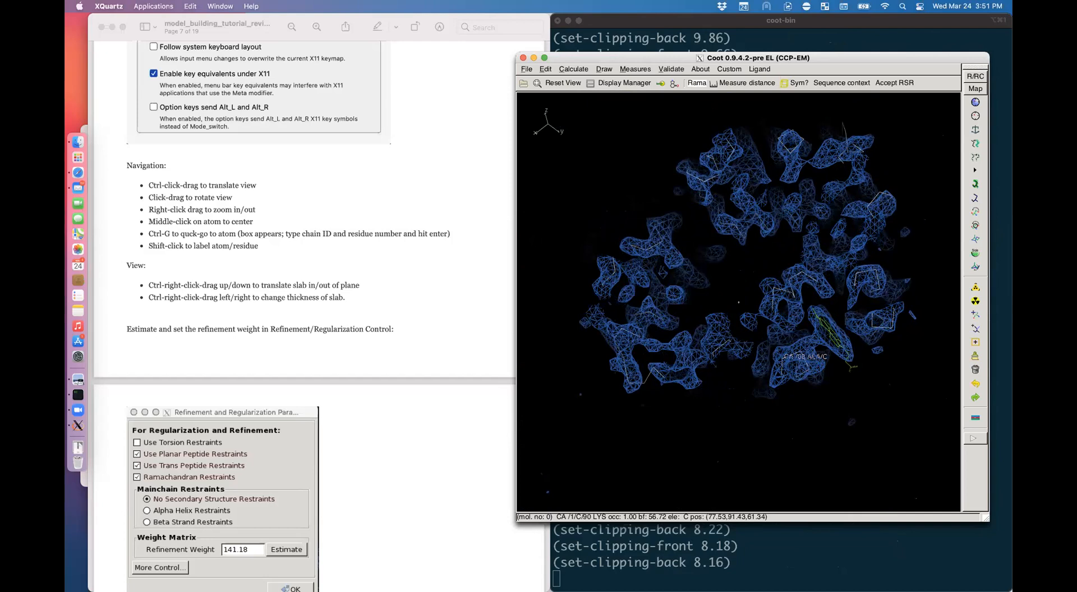
left_click(355, 324)
scroll(355, 324, "down", 8)
scroll(356, 321, "down", 3)
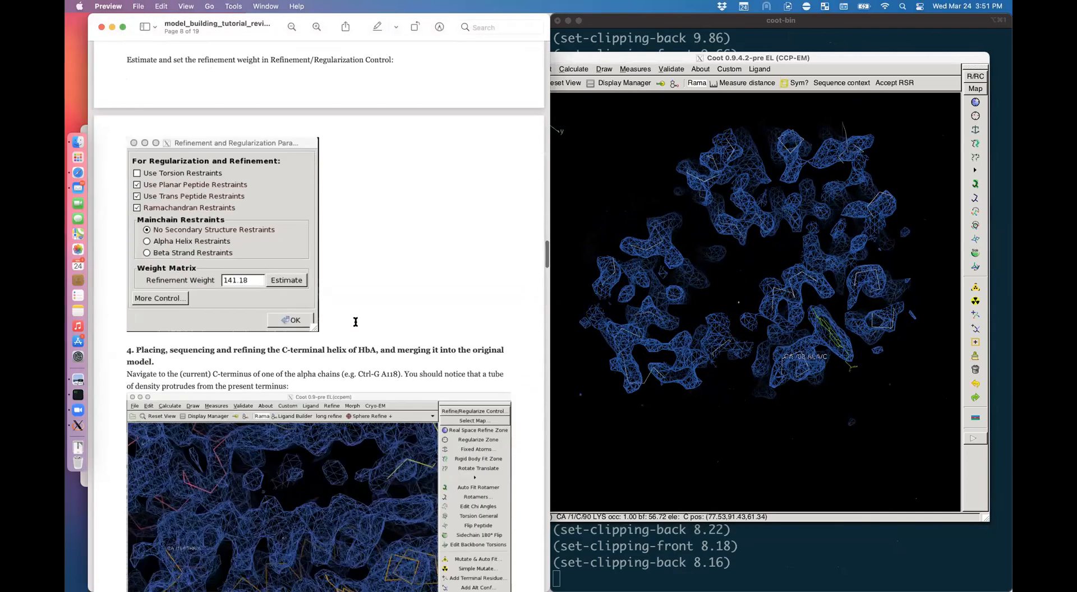
Step: Open Coot's Refinement and Regularization Parameters and estimate the map refinement weight
key("super+Tab")
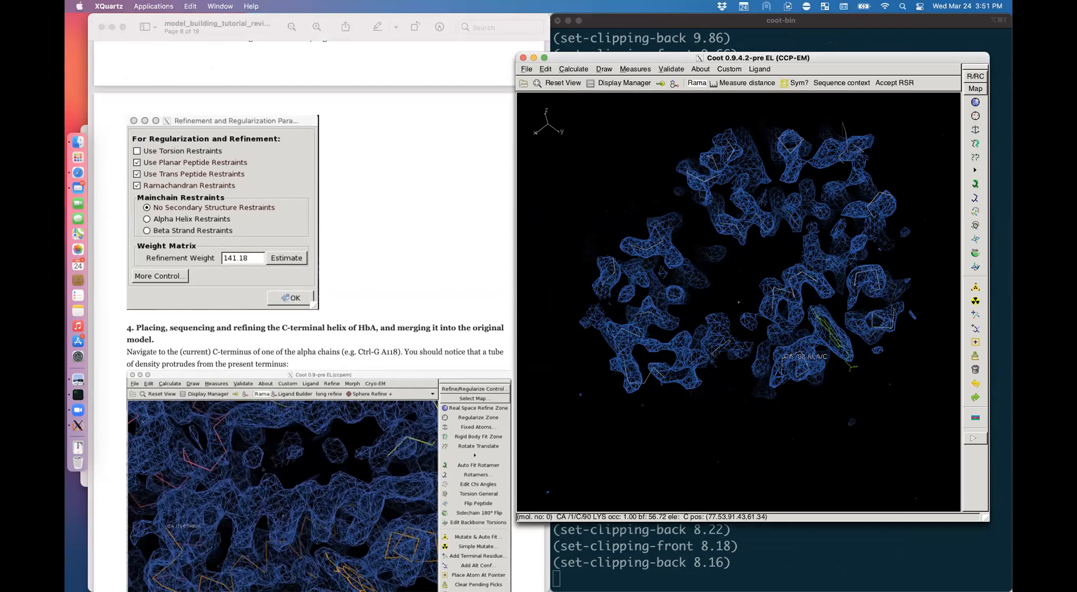
left_click(974, 77)
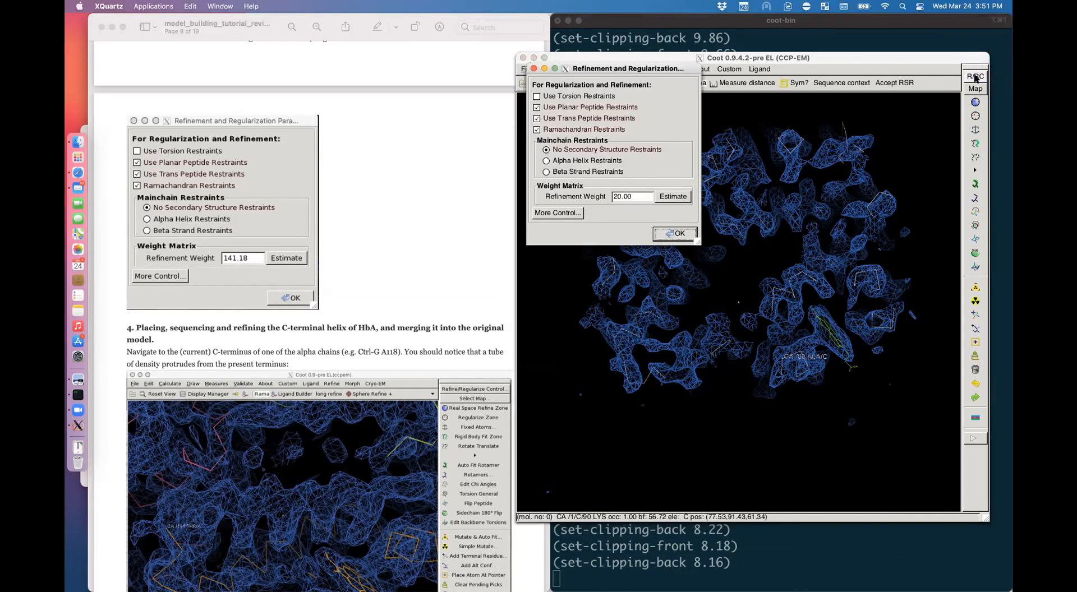
left_click(673, 196)
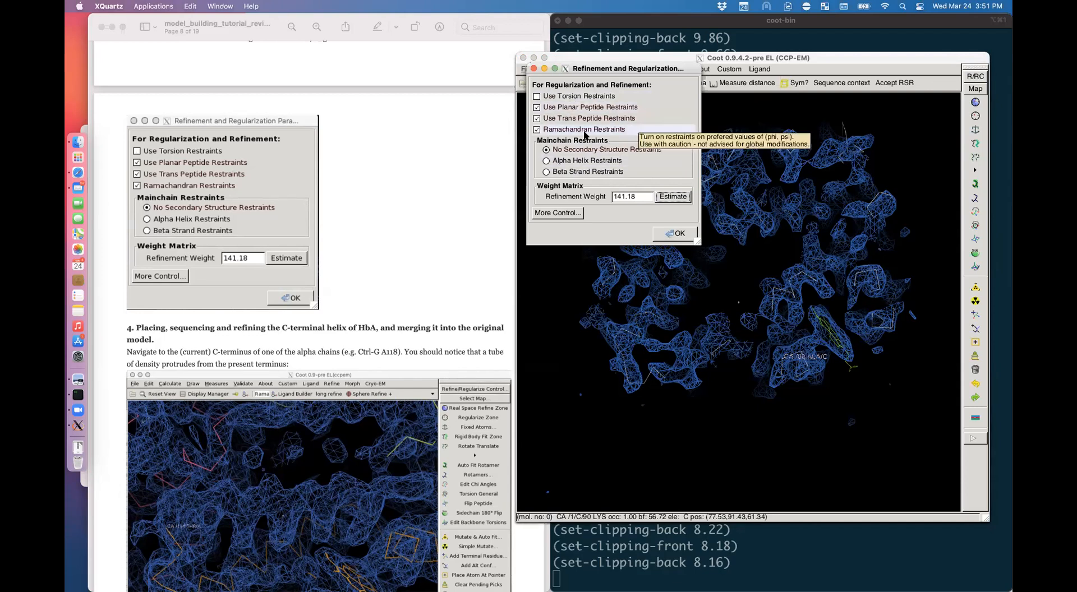
Step: Check the settings against the tutorial's figure, then return to the Coot window
left_click(337, 269)
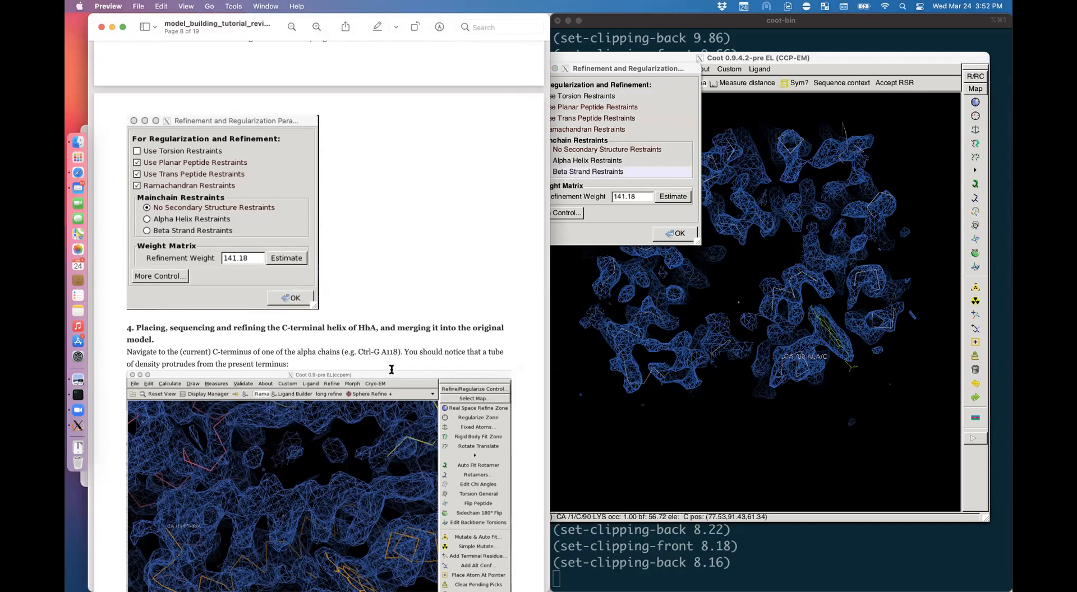
scroll(392, 369, "down", 3)
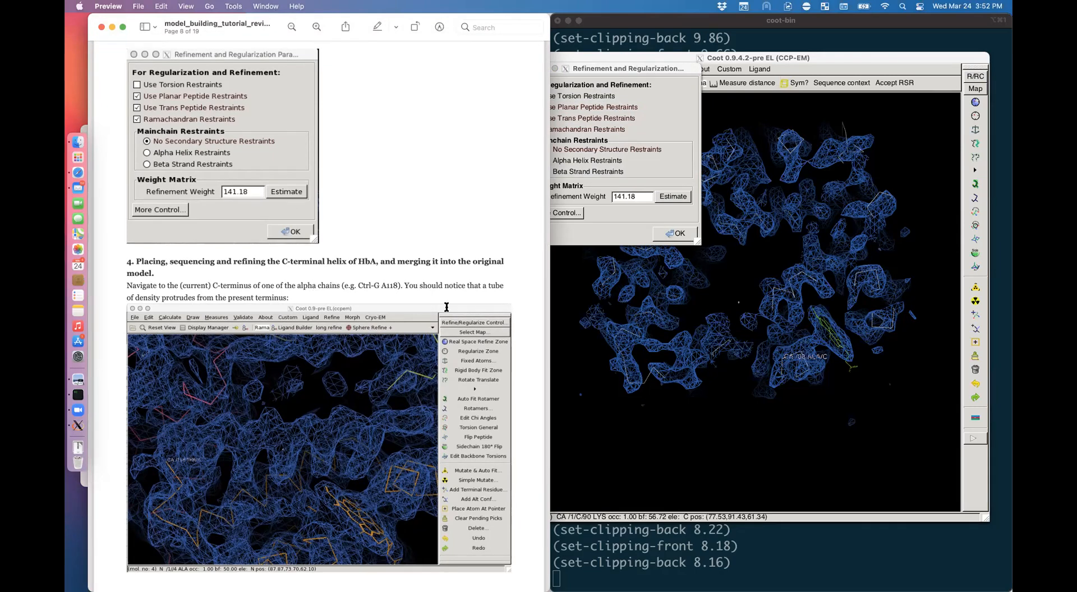
left_click(788, 272)
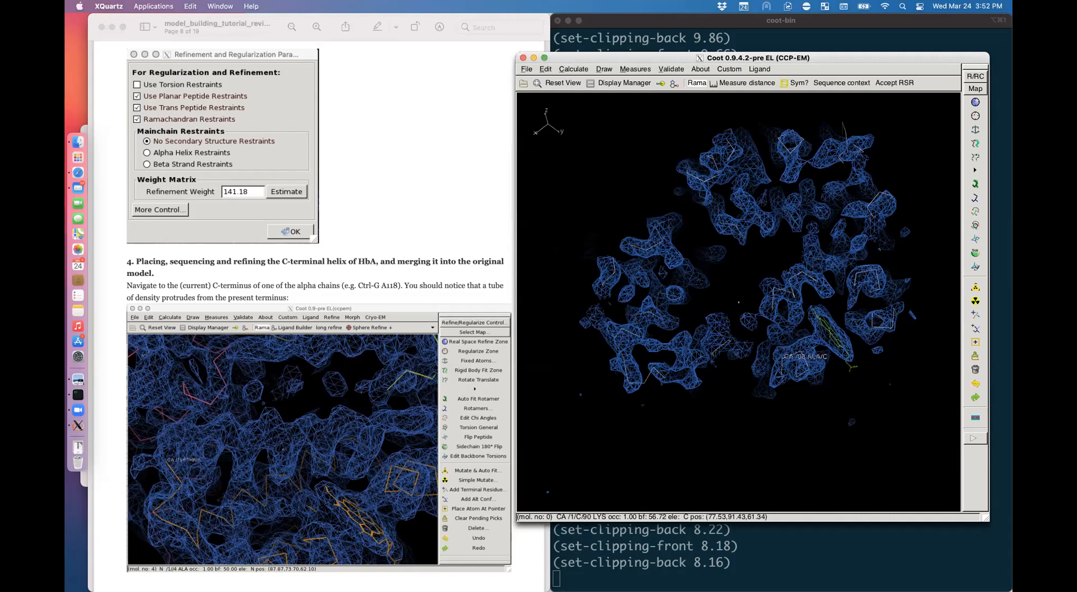
Step: Centre the view on chain A residue 118 THR using Go To Atom (a118)
key("ctrl+g")
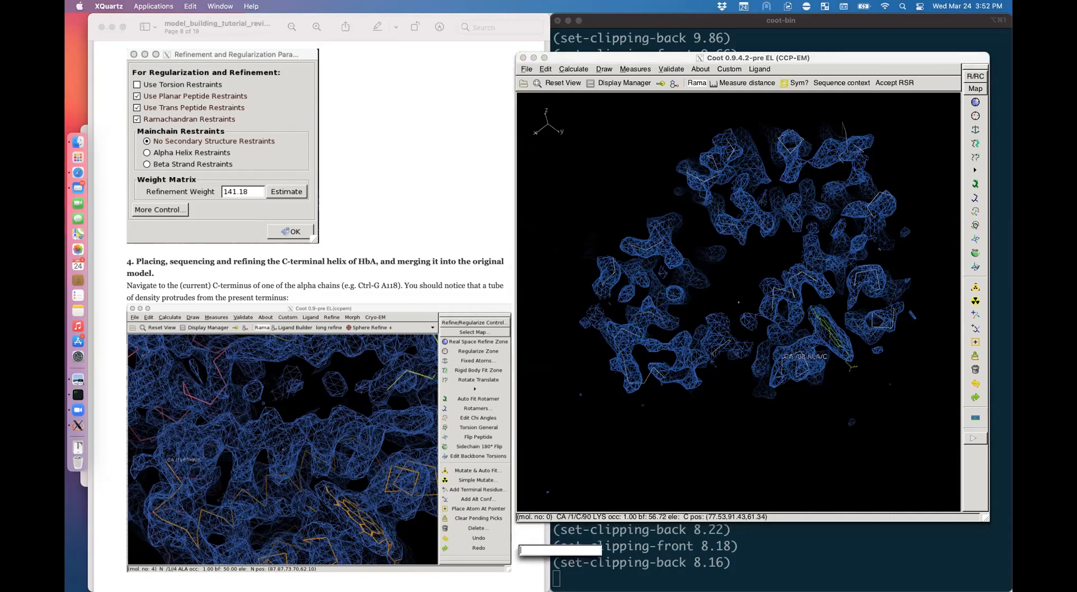
type("a118")
key("Return")
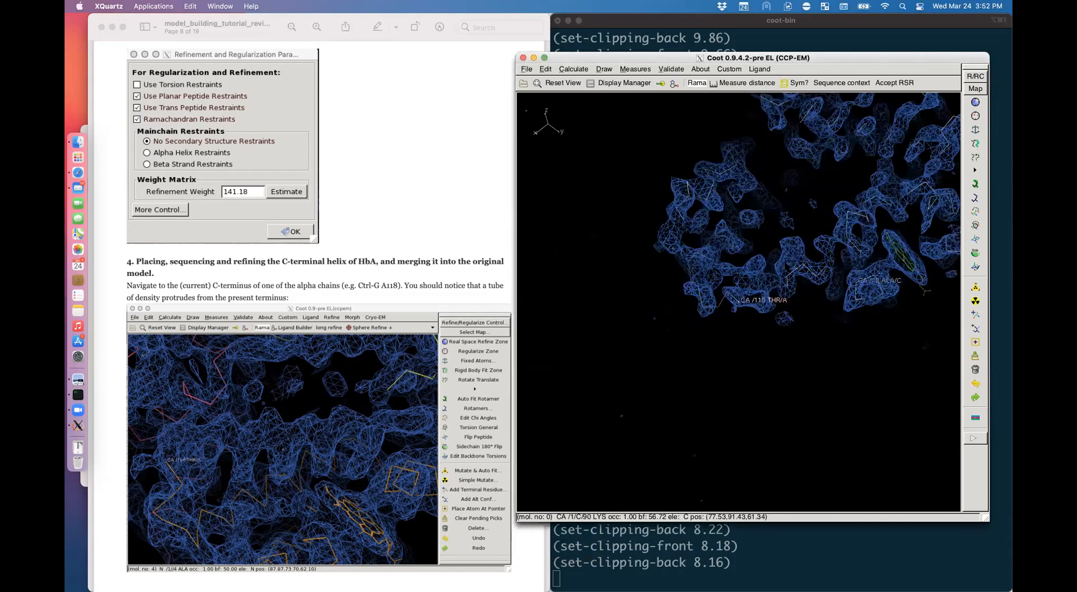
Step: Rotate and zoom around A118 to examine the unmodelled density tube beyond it
left_click_drag(844, 118, 517, 252)
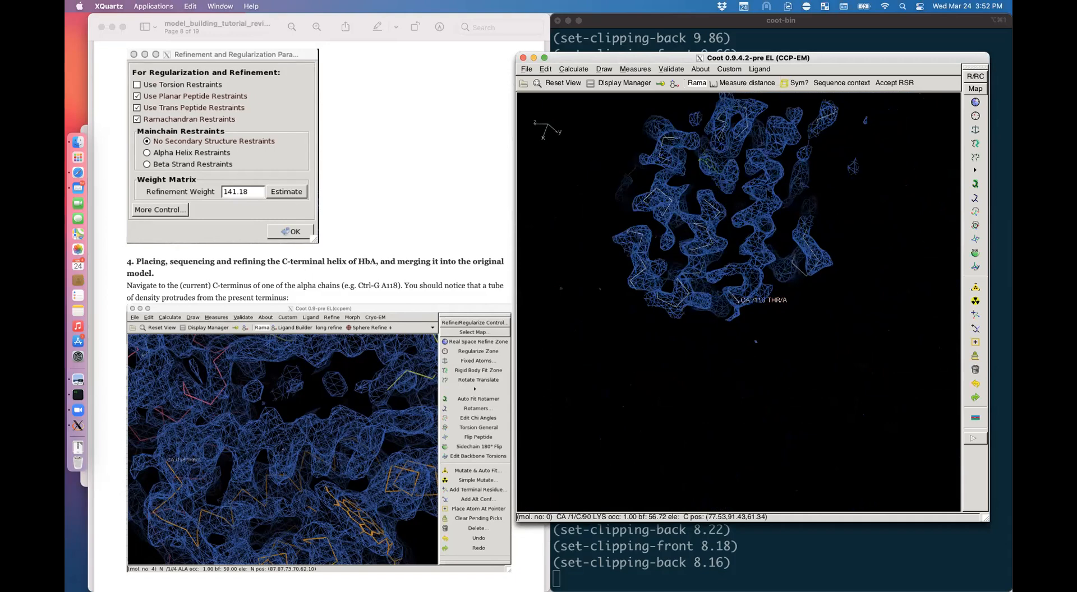
left_click_drag(718, 252, 819, 255)
right_click_drag(818, 255, 874, 280)
left_click_drag(875, 280, 813, 278)
right_click_drag(813, 277, 757, 252)
left_click_drag(757, 252, 757, 366, "ctrl")
left_click_drag(757, 366, 801, 350)
scroll(418, 283, "down", 5)
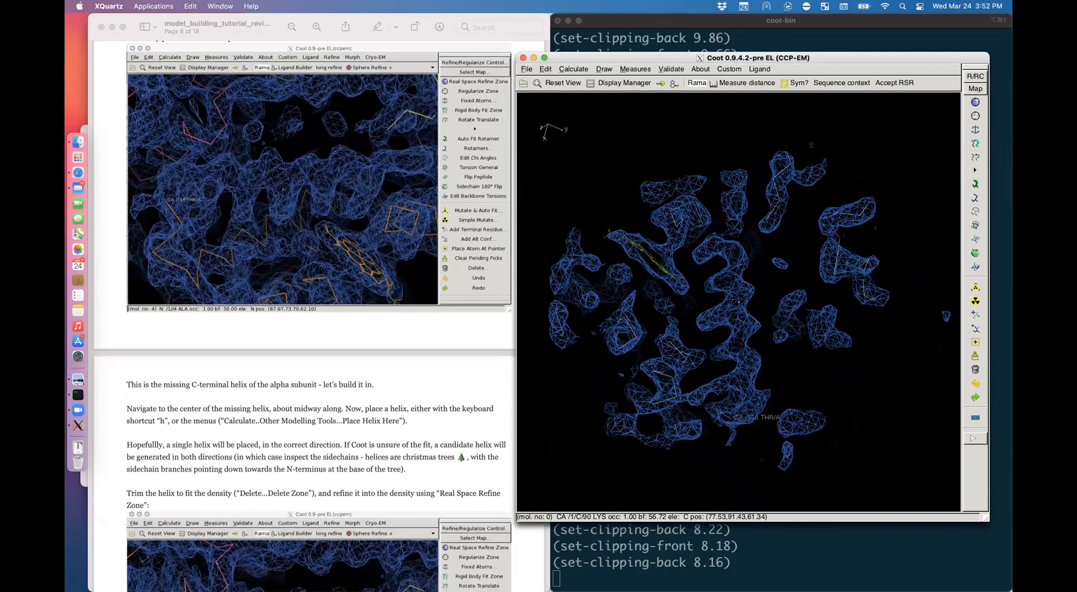
scroll(418, 283, "down", 2)
left_click_drag(801, 336, 620, 336)
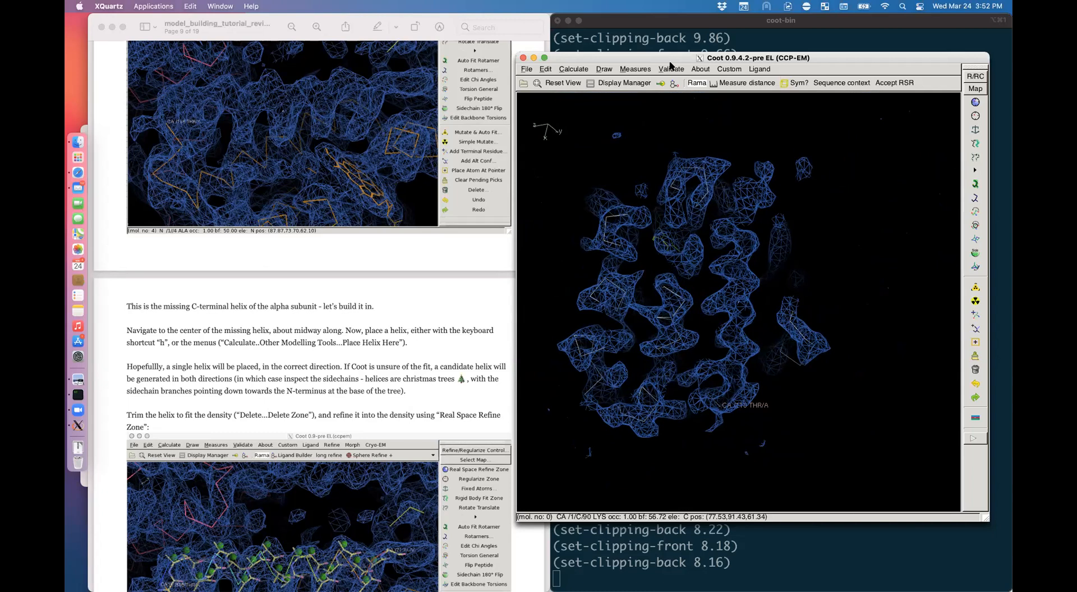
Step: Glance at Calculate > Other Modelling Tools, then place a helix at the view centre
left_click(573, 69)
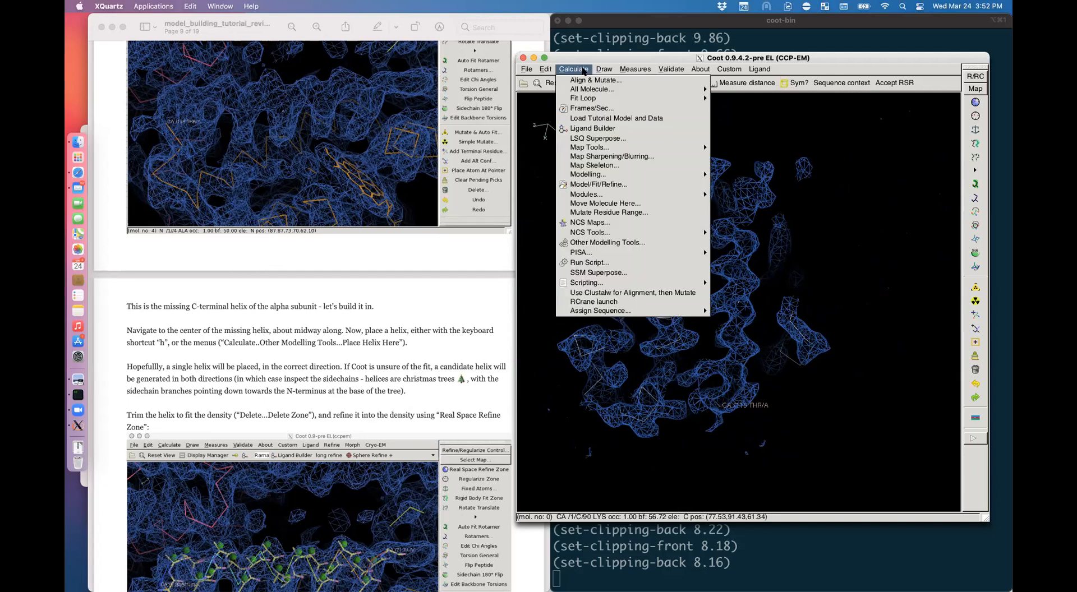
left_click(606, 243)
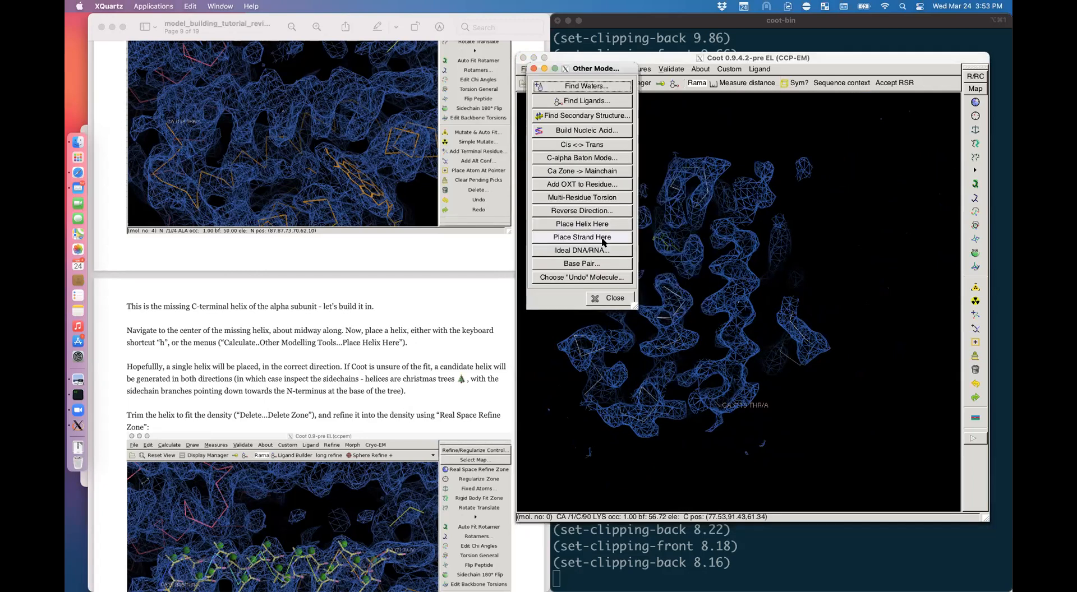
left_click(534, 69)
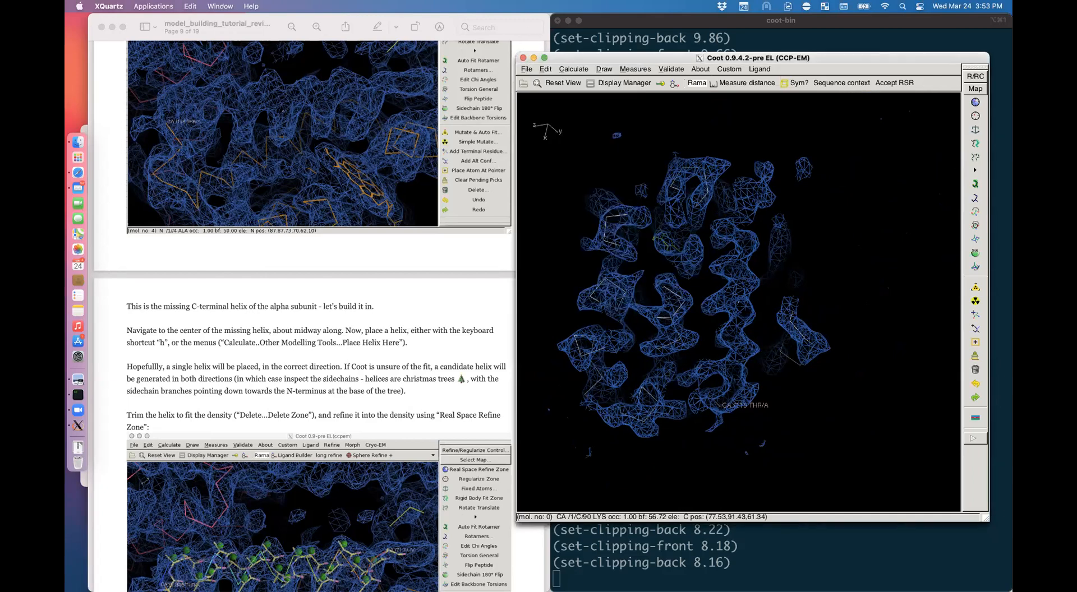
key("h")
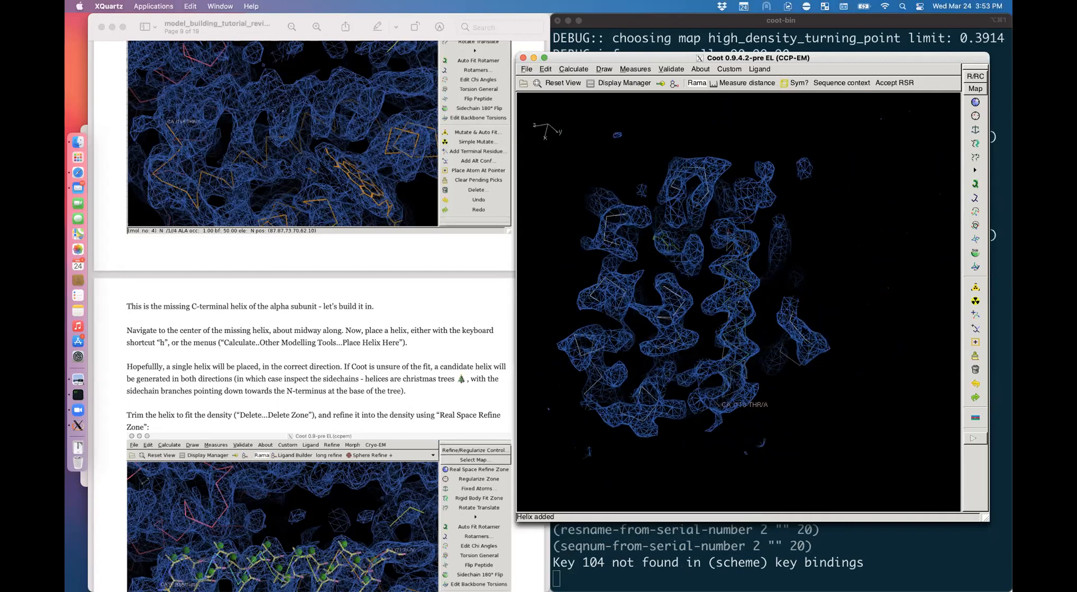
Step: Rotate and zoom to inspect the new helix and its end near residue 118
left_click_drag(785, 308, 619, 325)
right_click_drag(620, 325, 729, 370)
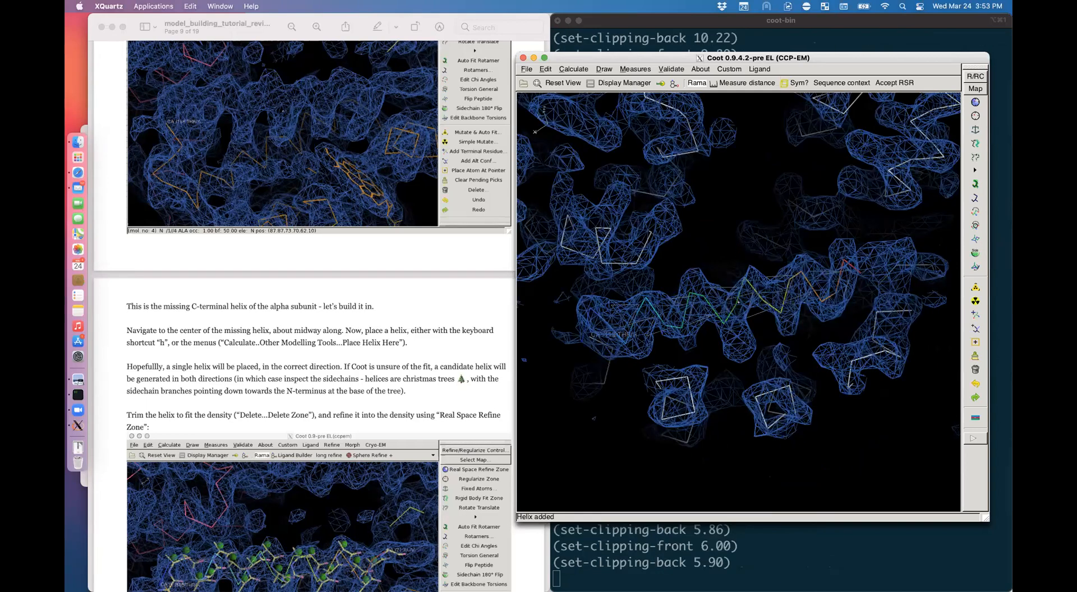
left_click_drag(729, 370, 740, 359)
left_click_drag(804, 299, 801, 440)
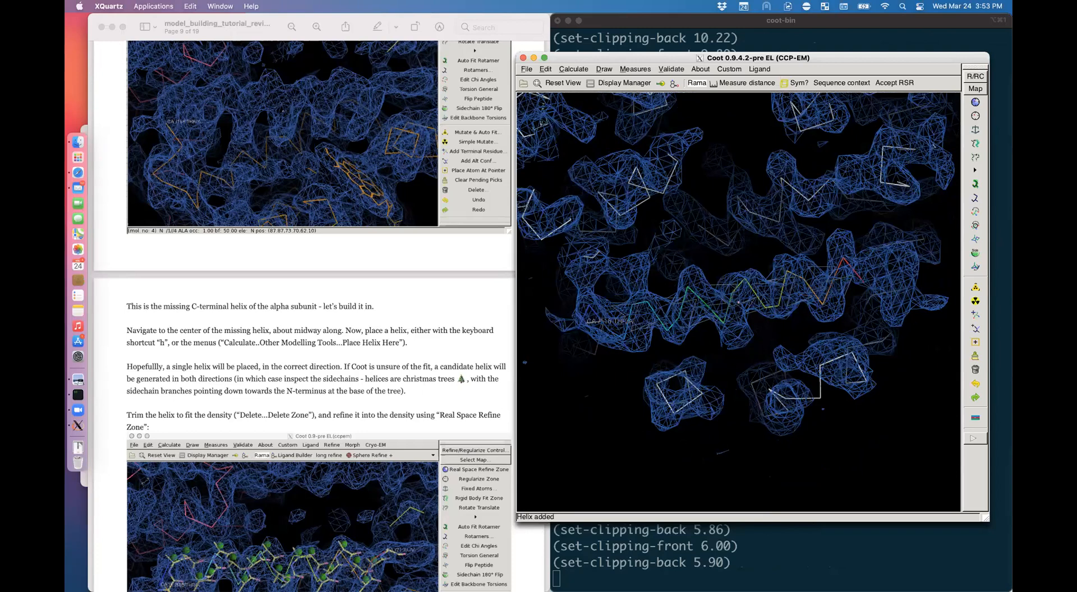
left_click_drag(617, 339, 723, 343, "ctrl")
right_click_drag(723, 343, 768, 365)
left_click_drag(768, 364, 763, 333)
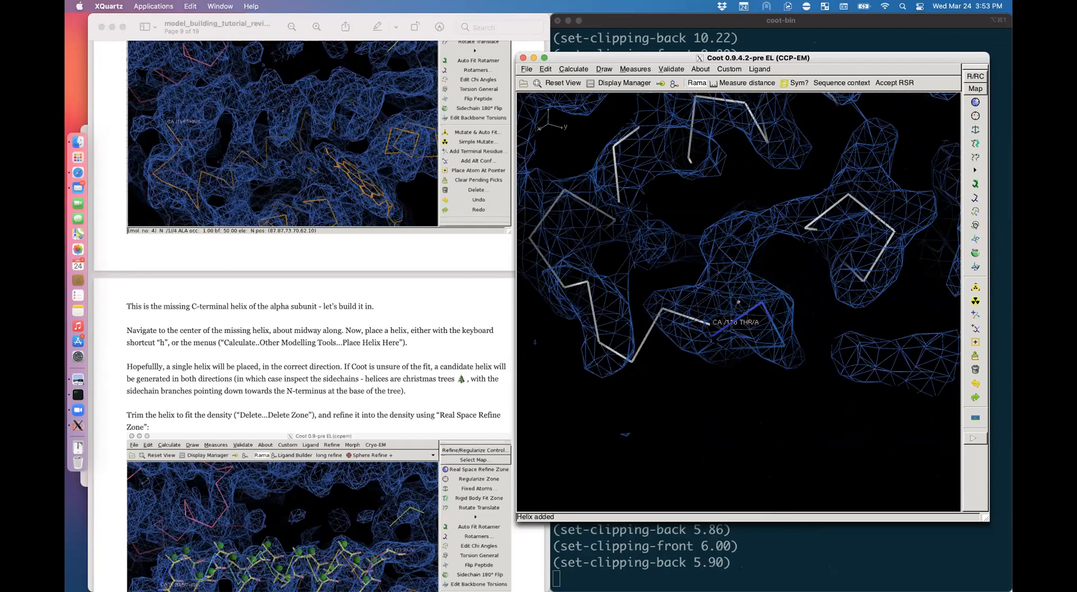
Step: Delete the helix's first residue, ALA 1, with Delete Zone
left_click(712, 337, "alt")
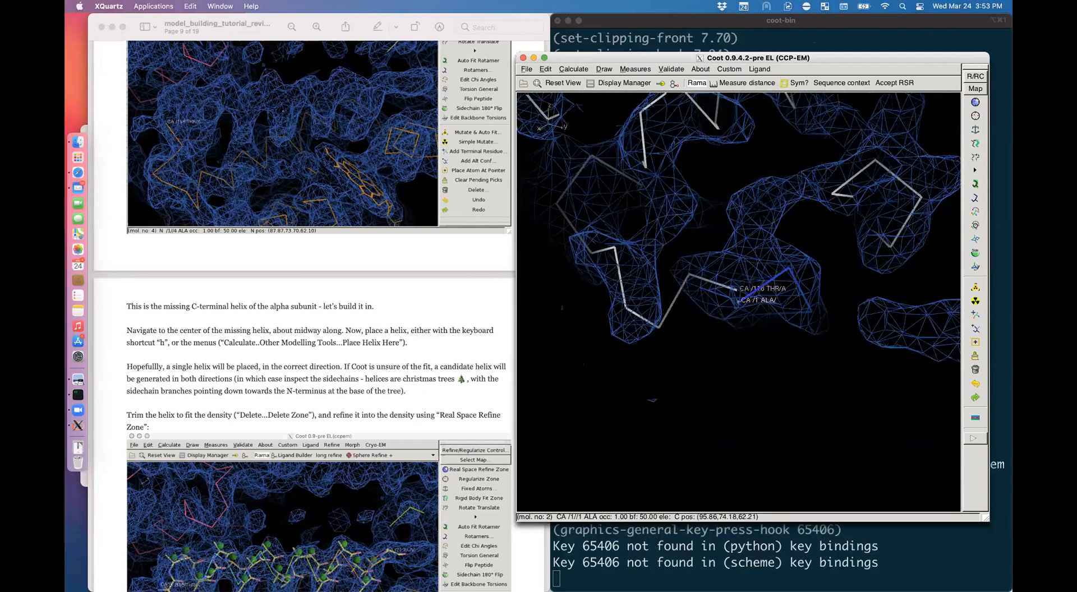
left_click(975, 371)
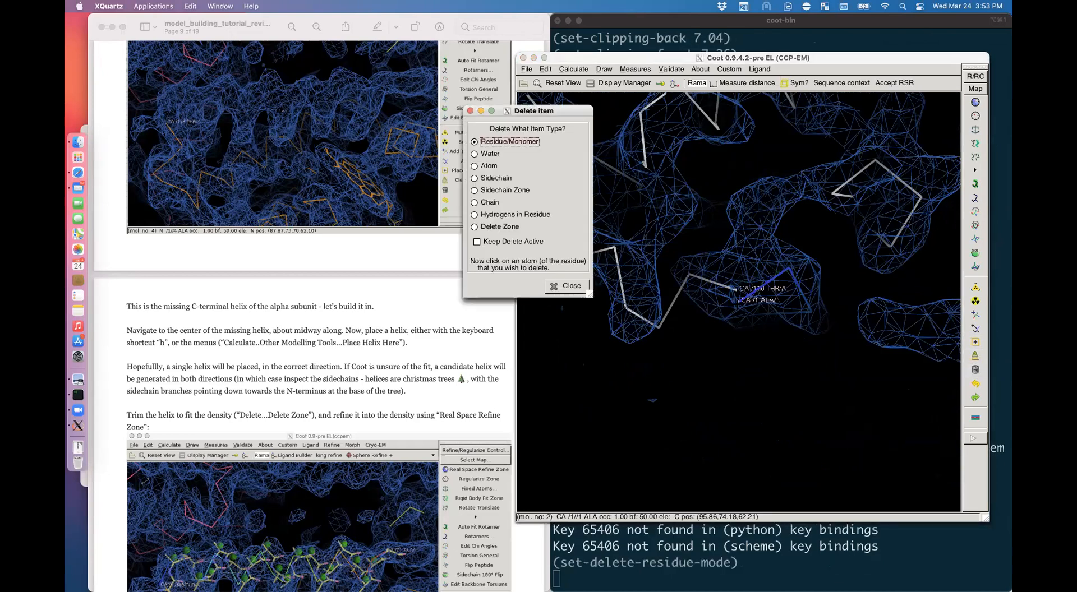
left_click(499, 226)
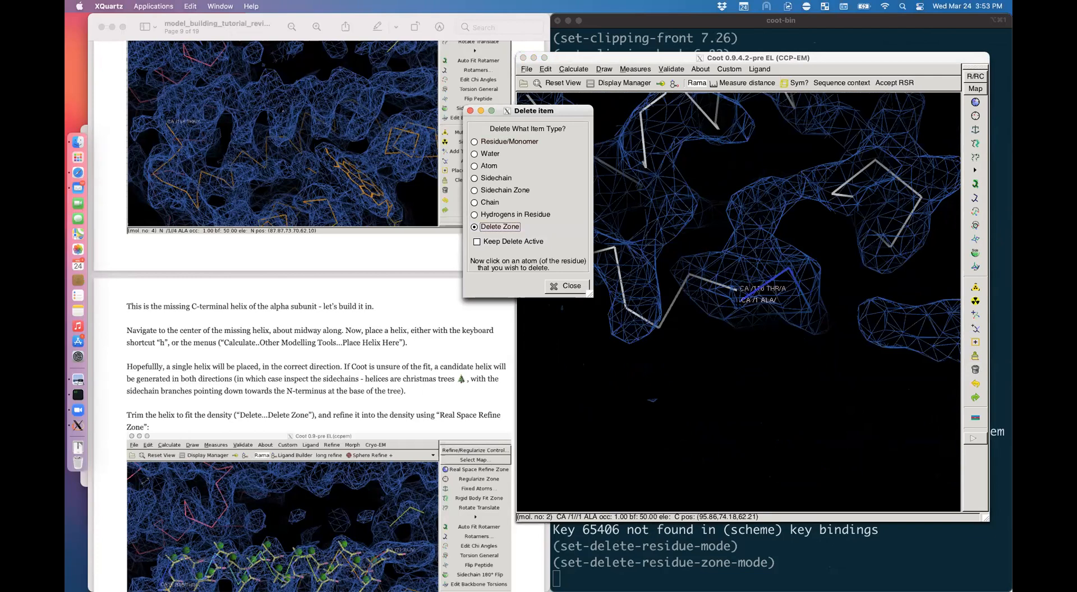
left_click(739, 301)
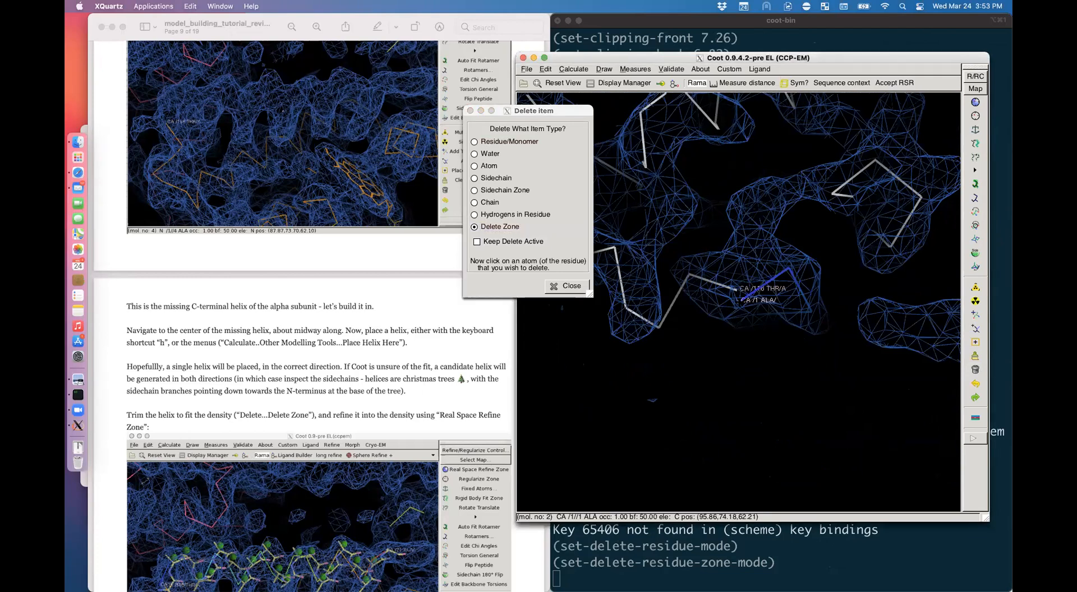
left_click(737, 301)
left_click(738, 301)
Step: Rotate around the trimmed helix to inspect it, then hide the density map
left_click_drag(738, 302, 752, 412)
left_click_drag(738, 302, 793, 440, "alt")
mouse_move(724, 274)
left_mouse_down()
mouse_move(734, 336)
mouse_move(771, 337)
mouse_move(720, 314)
mouse_move(731, 283)
mouse_move(734, 348)
mouse_move(738, 285)
left_mouse_up()
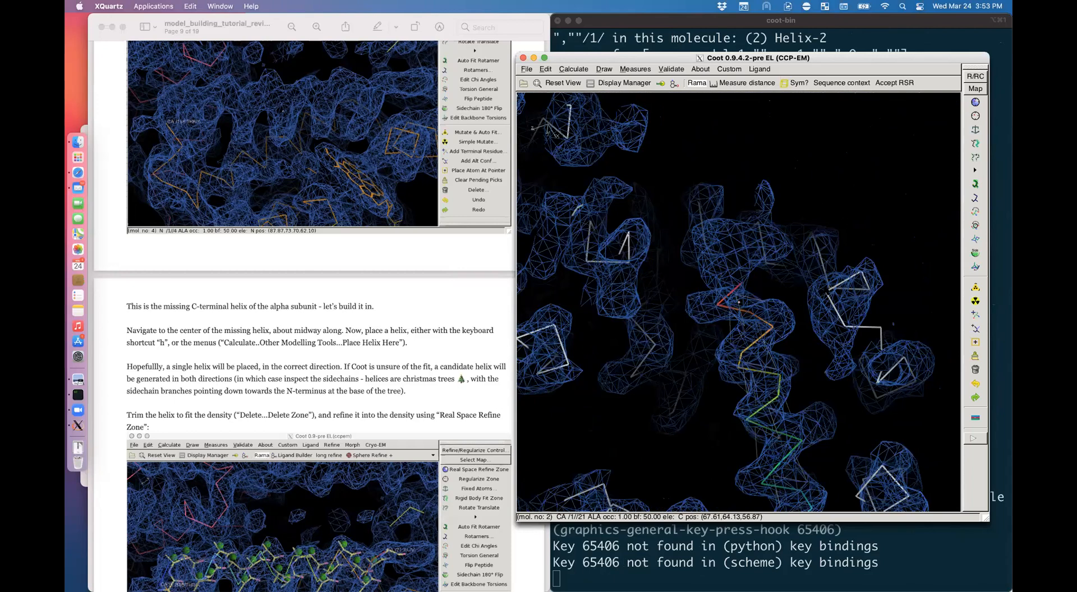
left_click_drag(825, 289, 729, 305)
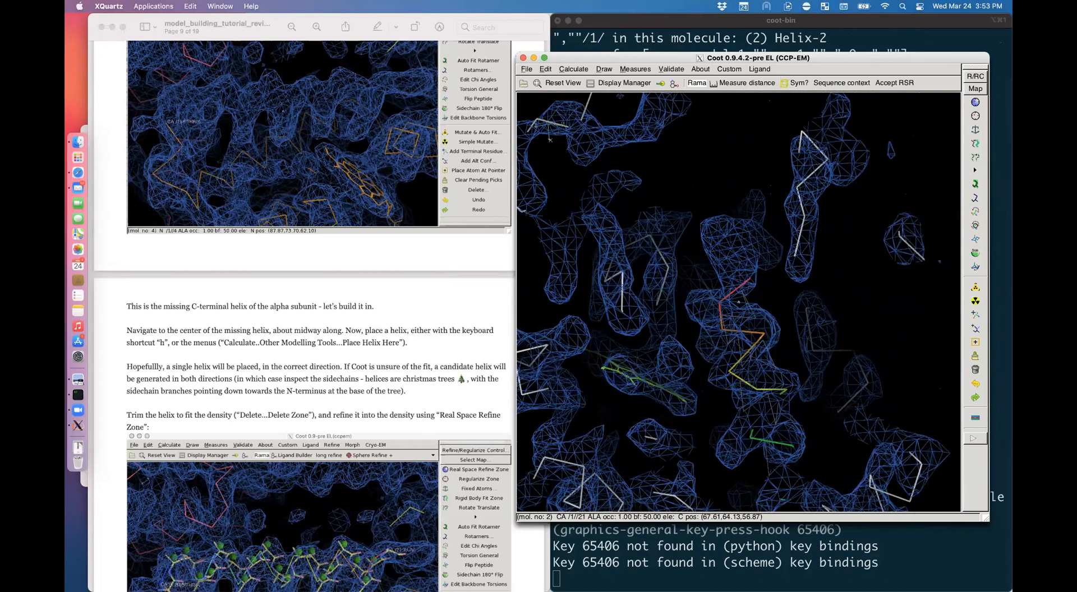
scroll(426, 299, "down", 5)
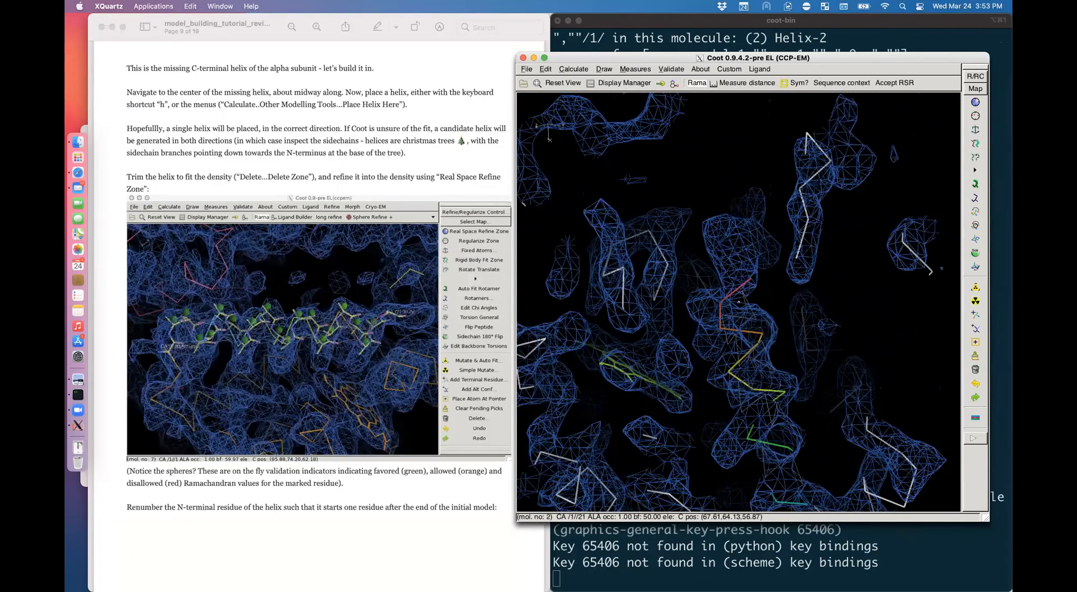
scroll(305, 295, "up", 1)
key("n")
key("n")
key("n")
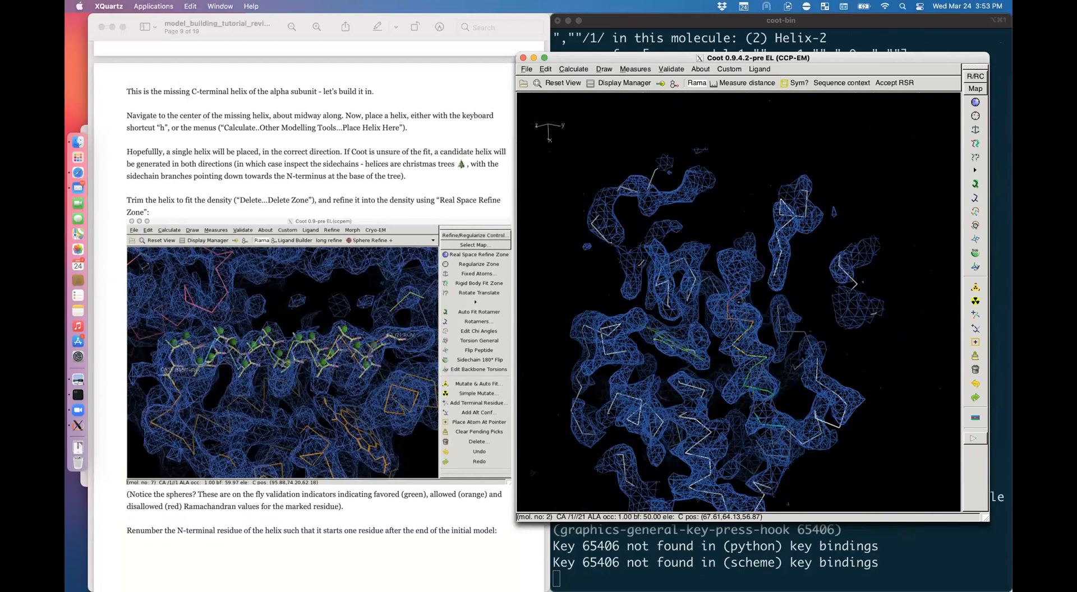
left_click_drag(818, 397, 752, 437)
left_click_drag(706, 359, 819, 356)
left_click_drag(708, 335, 734, 281)
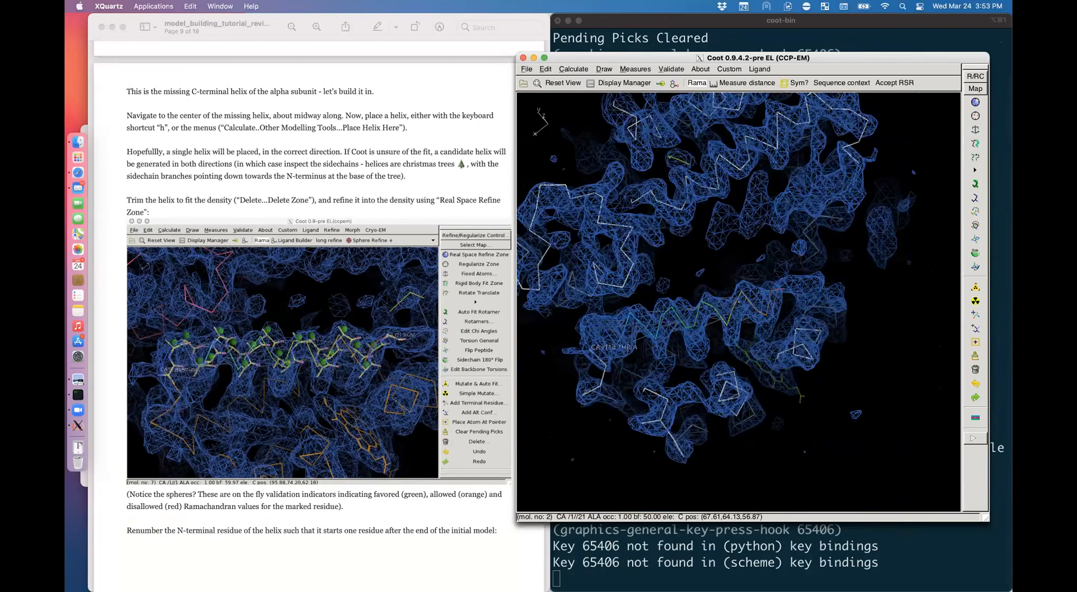
key("grave")
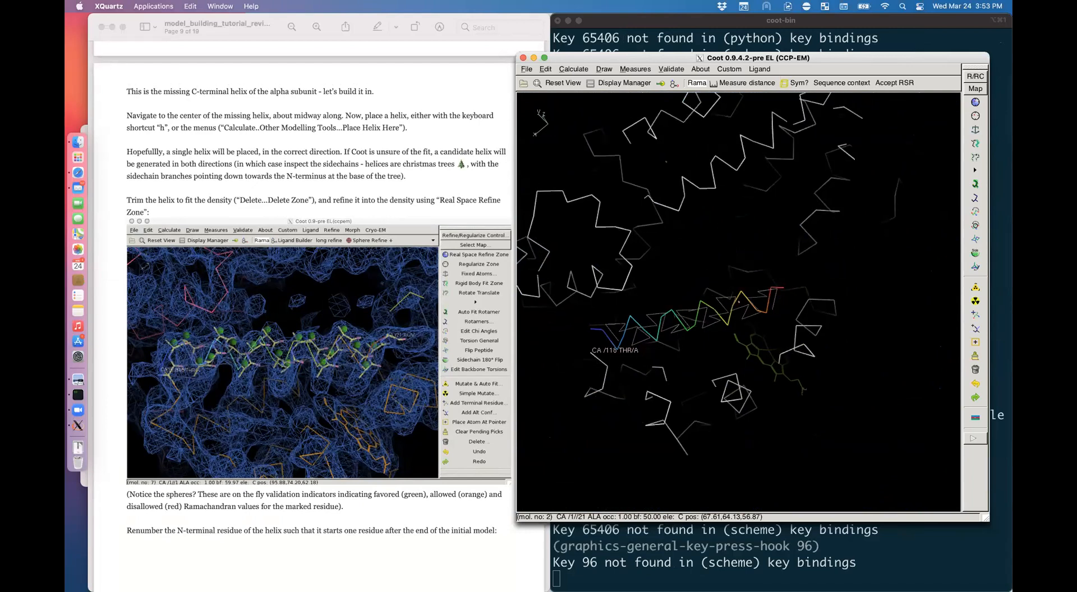
Step: Real-space refine the helix zone between residues 21 and 2
key("shift+z")
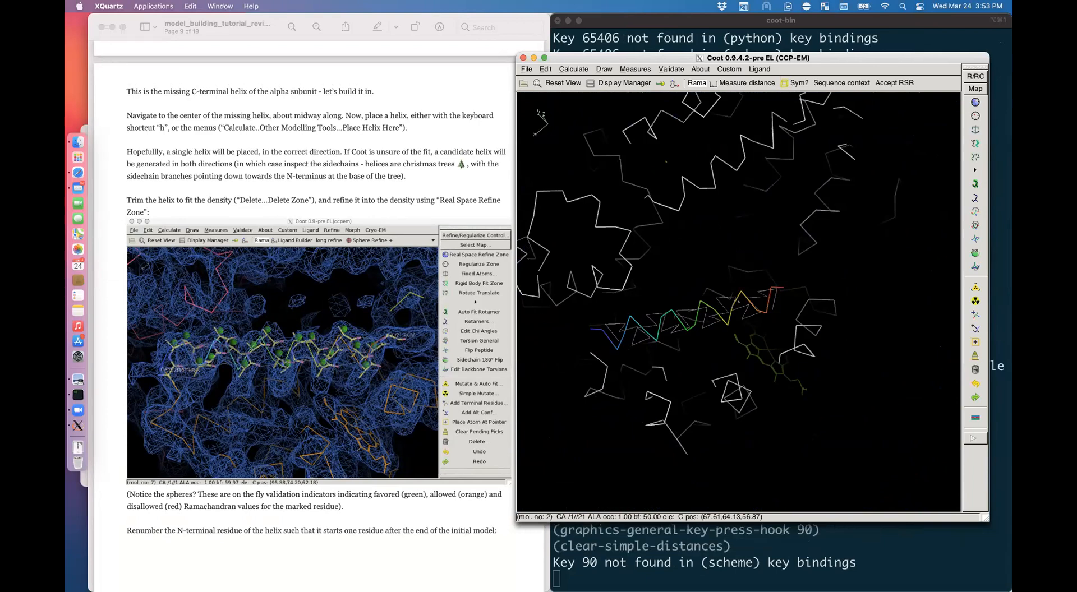
left_click(979, 102)
left_click(778, 287)
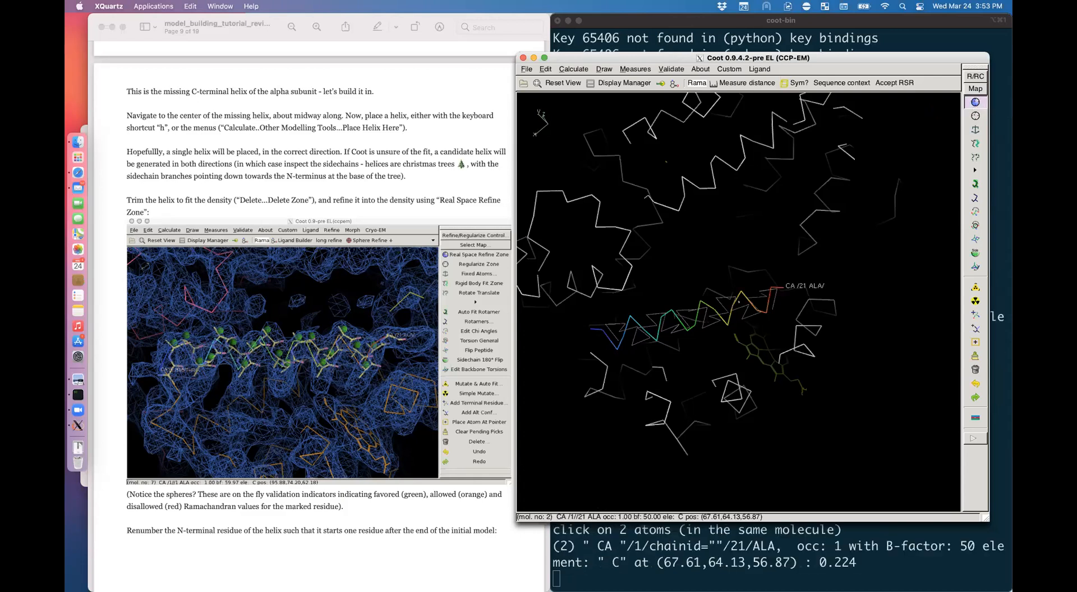
left_click(592, 328)
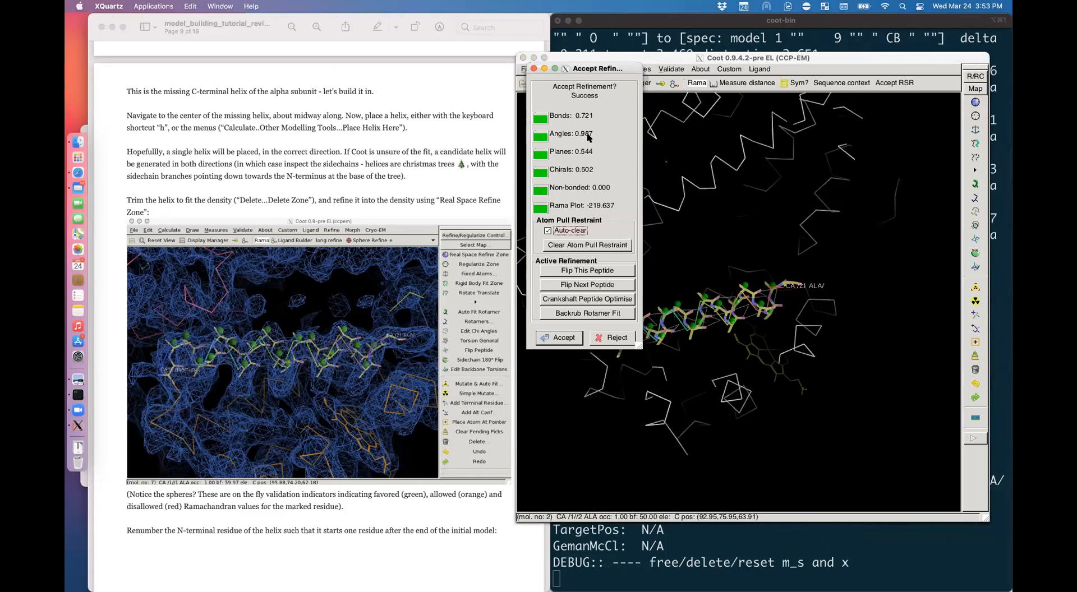
left_click_drag(590, 73, 445, 64)
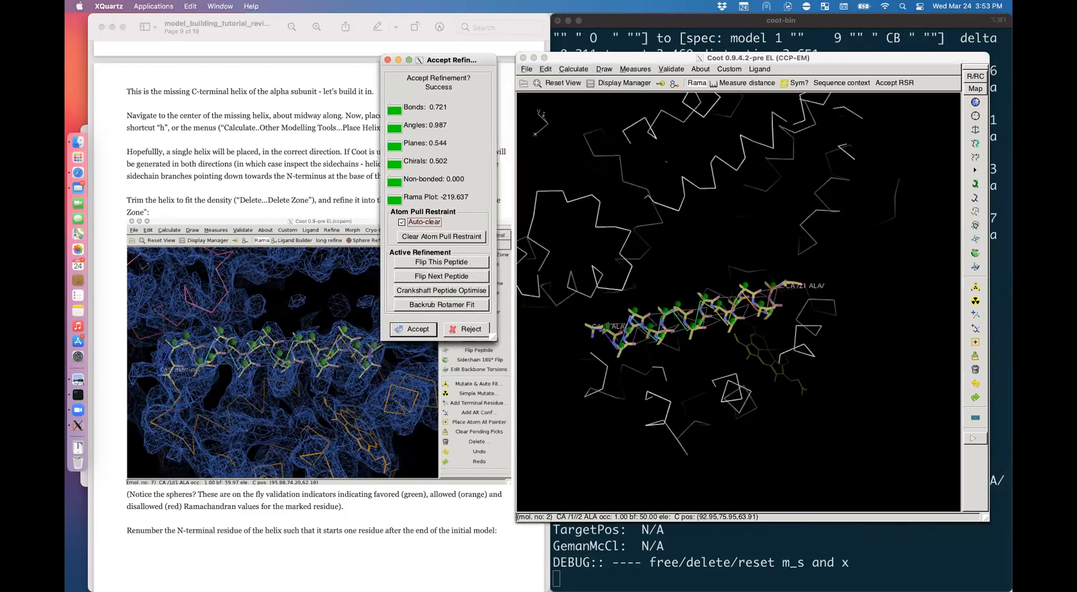
Step: Inspect the refining helix and pull a mid-helix atom into the density
left_click_drag(717, 378, 724, 348)
right_click_drag(724, 347, 739, 337)
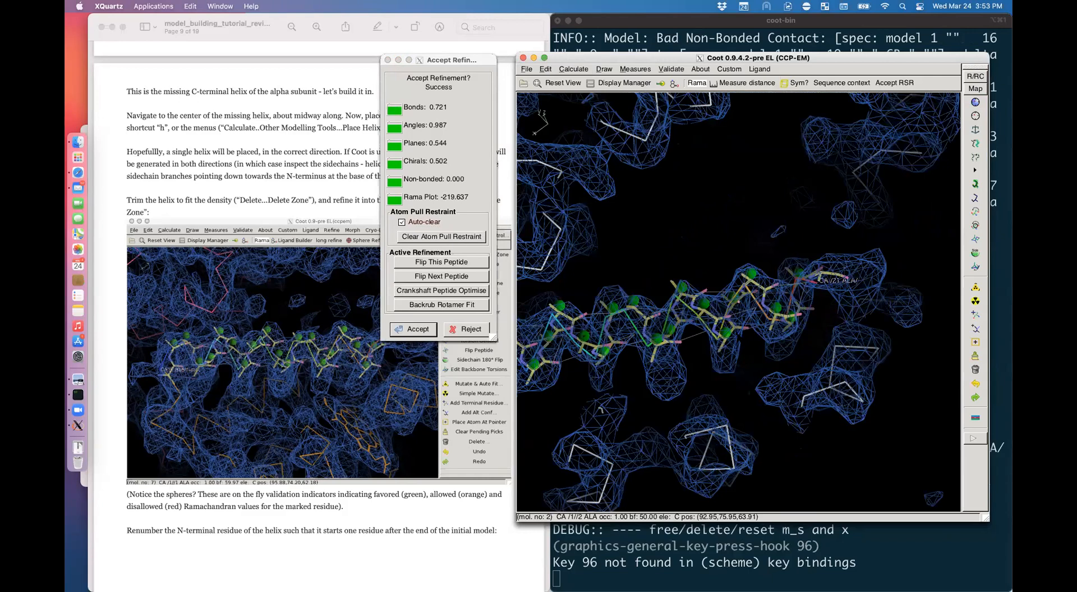
left_click_drag(739, 337, 746, 399)
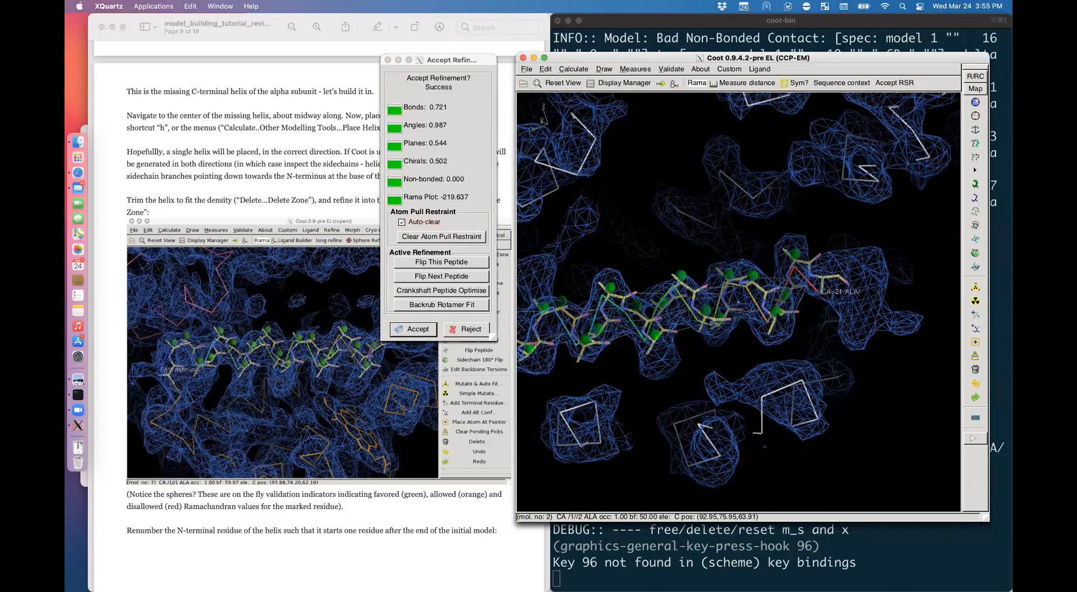
left_click_drag(748, 162, 385, 157)
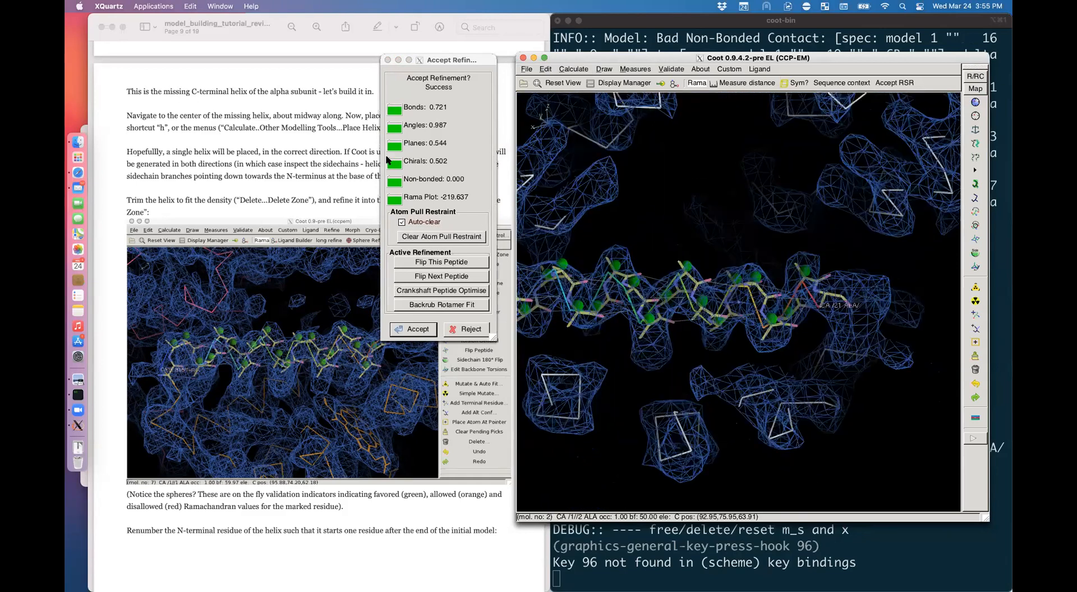
left_click_drag(699, 309, 743, 474)
left_click_drag(690, 337, 499, 408, "ctrl")
Step: Accept the refined helix and zoom out to show all of it
key("Return")
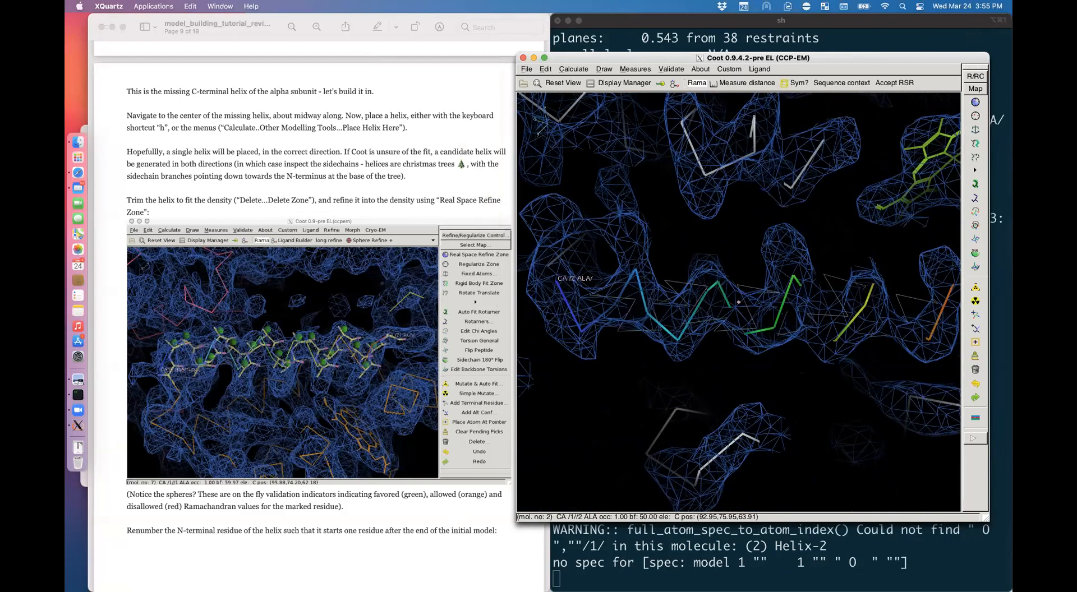
left_click_drag(785, 426, 780, 353)
right_click_drag(779, 353, 754, 334)
left_click_drag(754, 334, 753, 328)
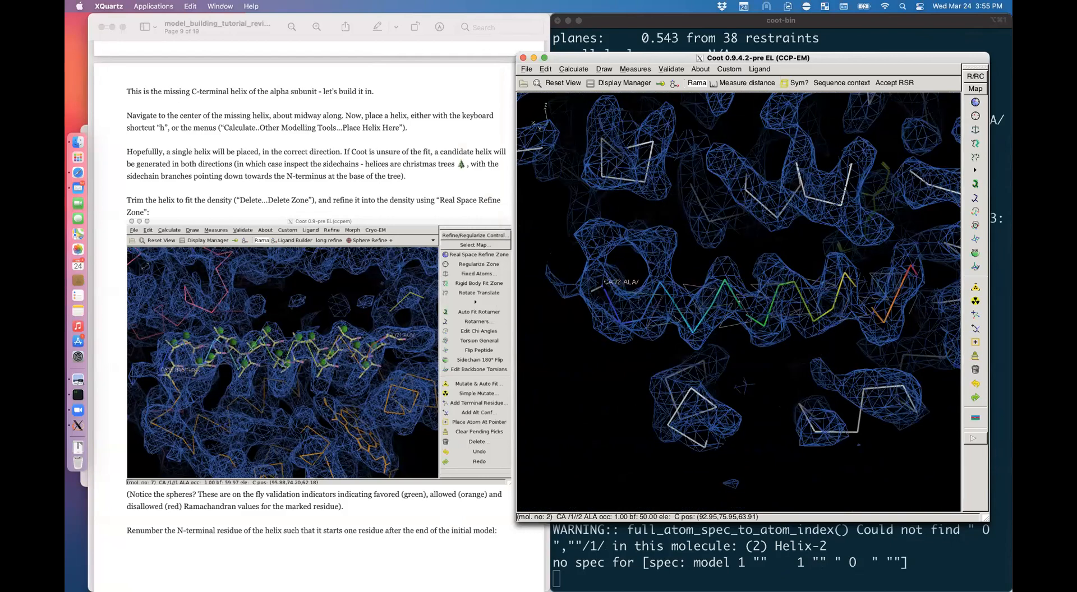
Step: Centre on helix residue 2 ALA and label chain A's 118 THR and 117 PHE
middle_click(602, 286)
left_click_drag(606, 287, 774, 303)
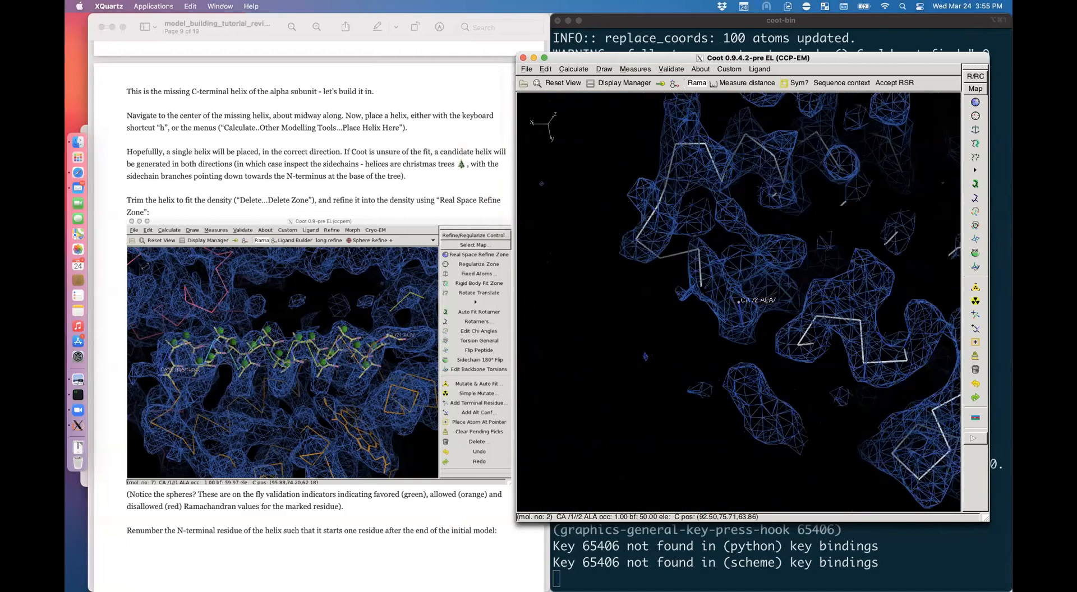
left_click(700, 286, "shift")
left_click(698, 248, "shift")
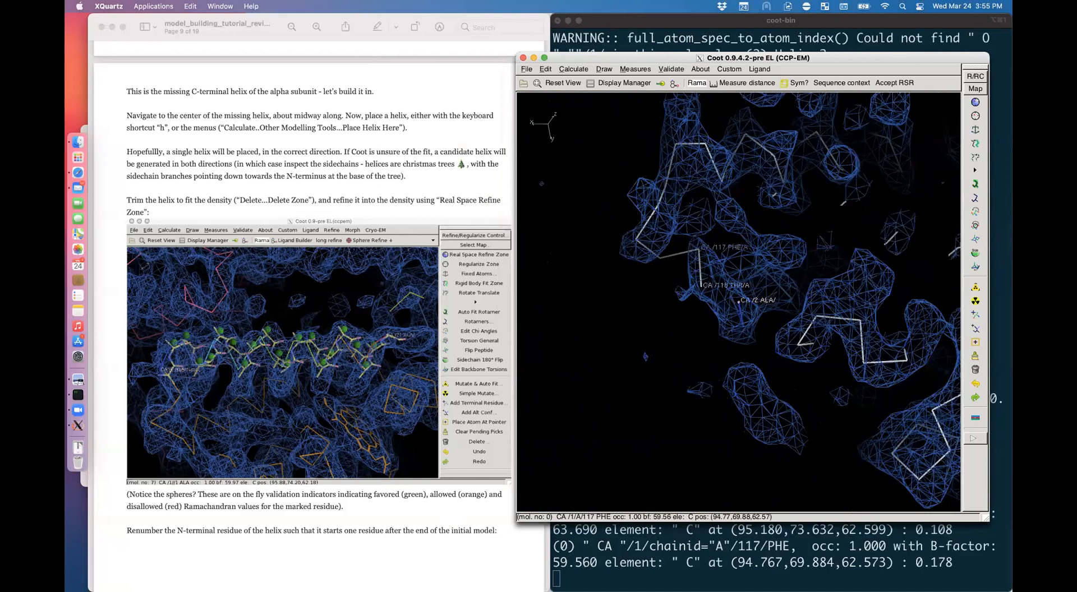
right_click_drag(701, 252, 768, 270)
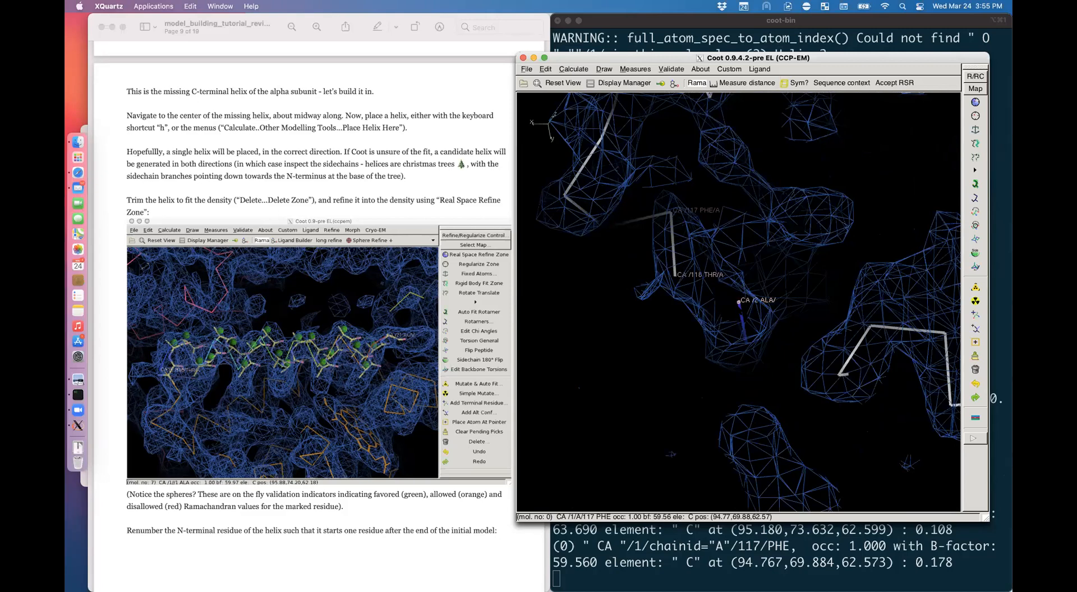
middle_click(738, 302)
key("alt")
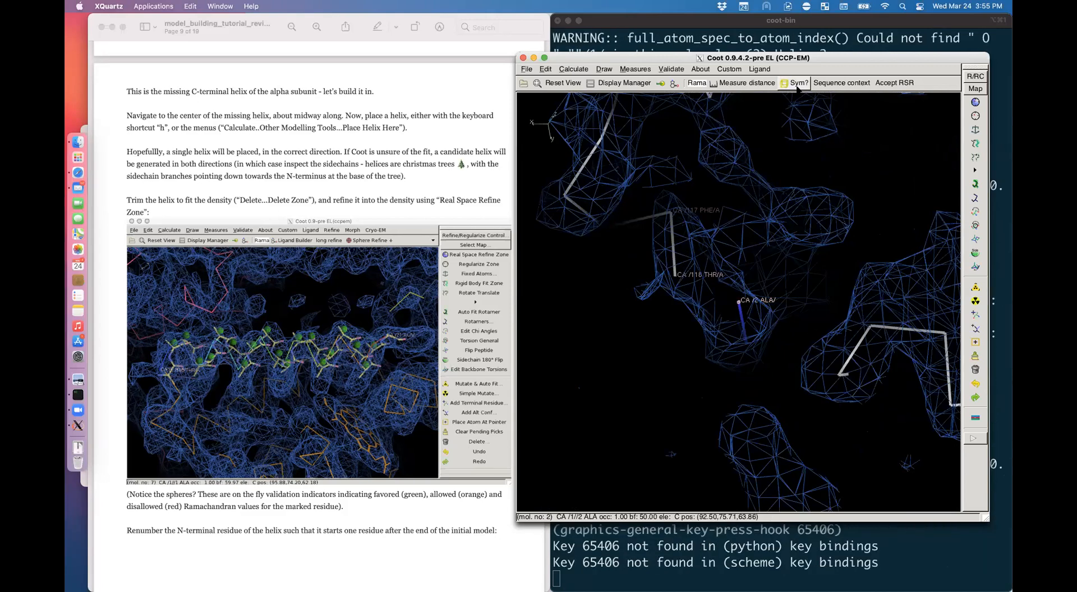
left_click(729, 69)
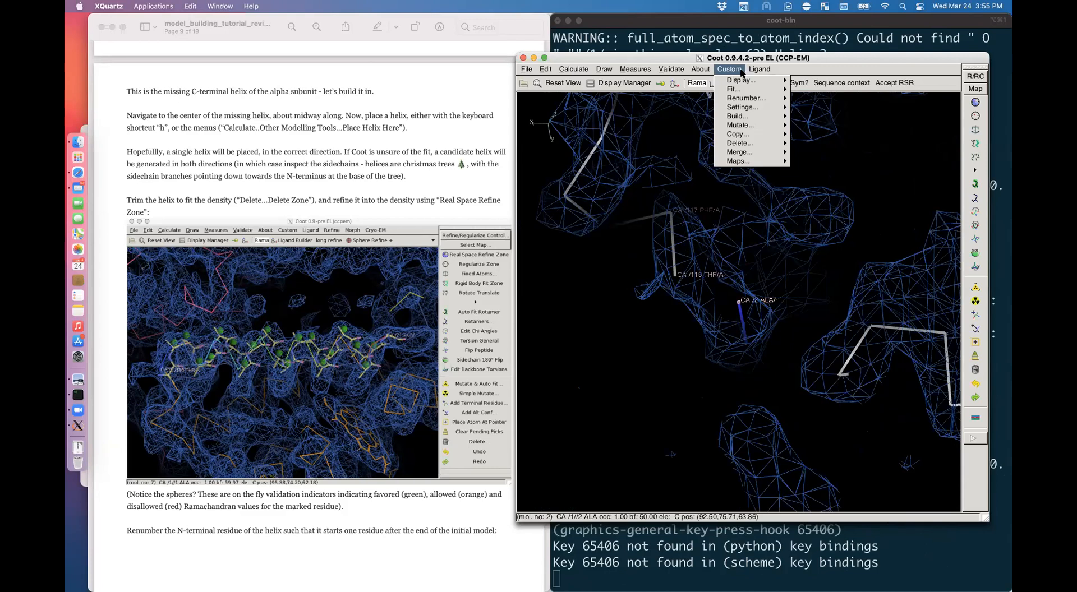
Step: Renumber the active helix chain so the current residue becomes 119
left_click(642, 264)
mouse_move(642, 263)
left_mouse_down()
mouse_move(723, 268)
mouse_move(671, 268)
mouse_move(642, 250)
left_mouse_up()
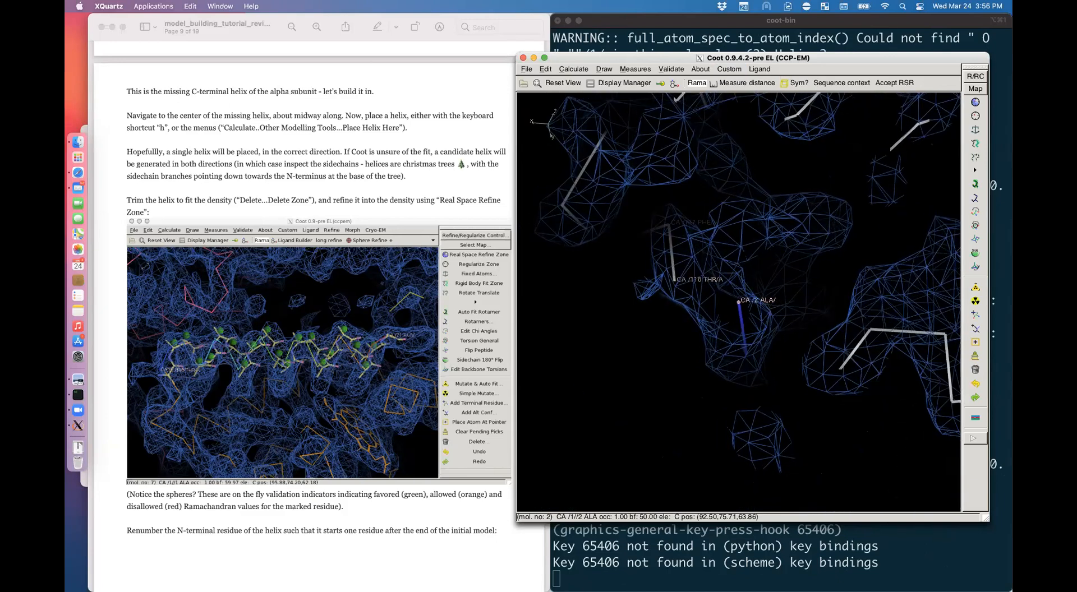
left_click(728, 69)
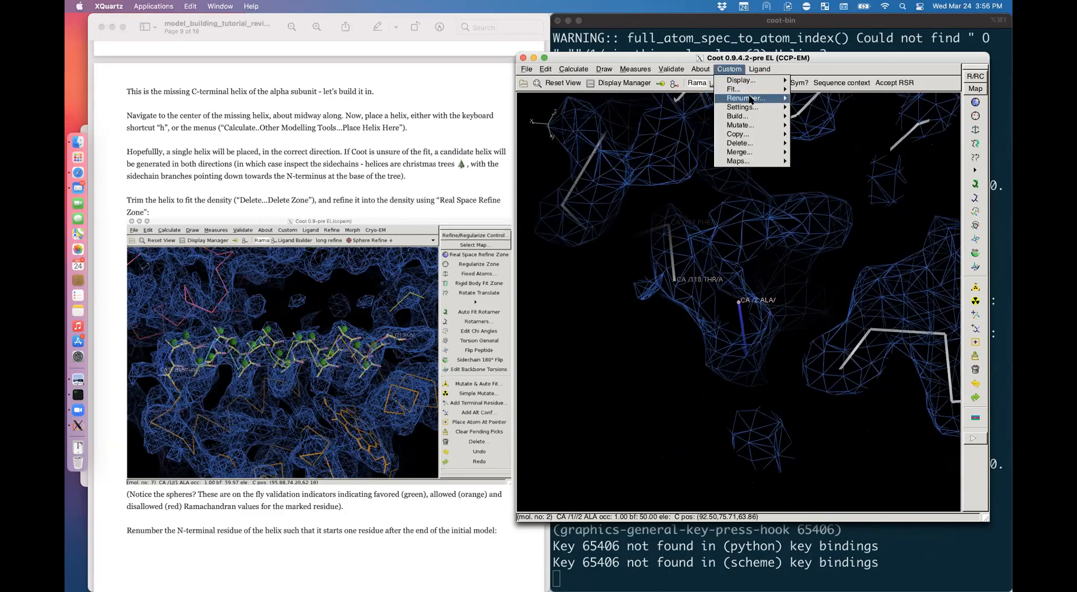
mouse_move(750, 99)
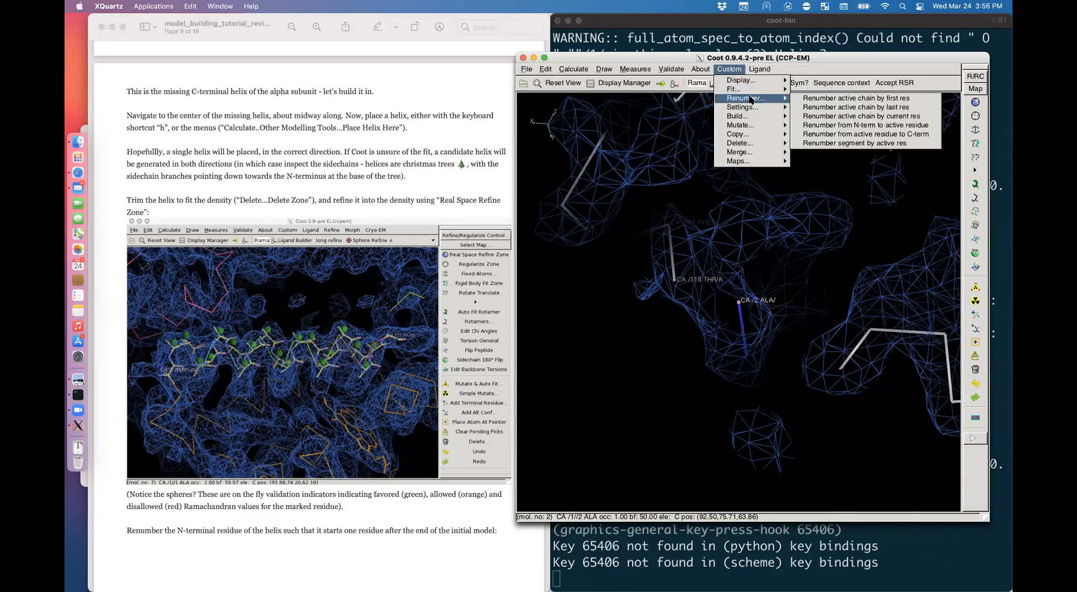
left_click(896, 116)
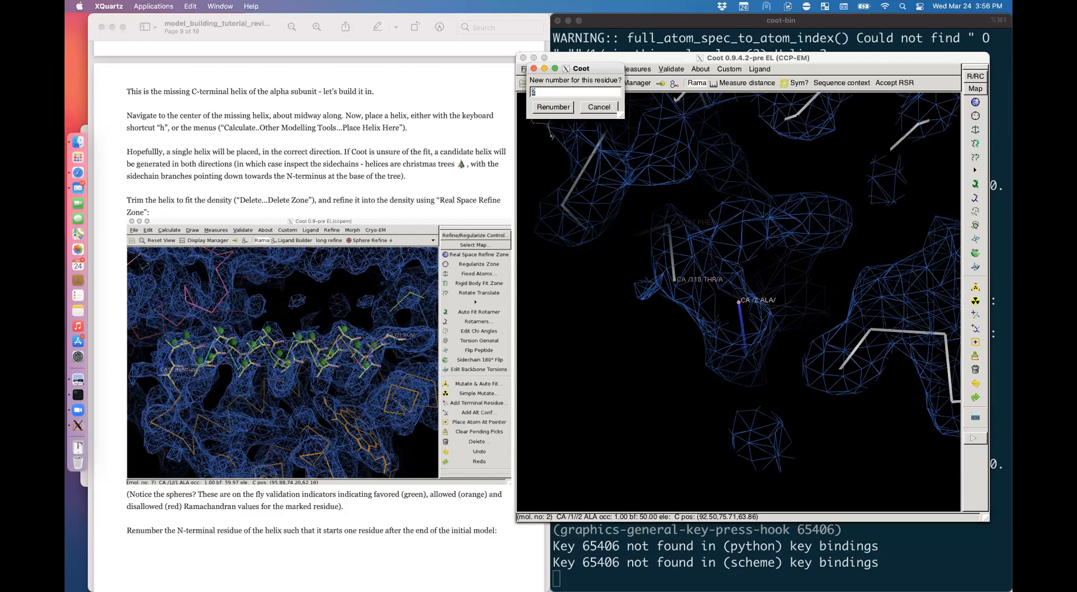
type("119")
key("Return")
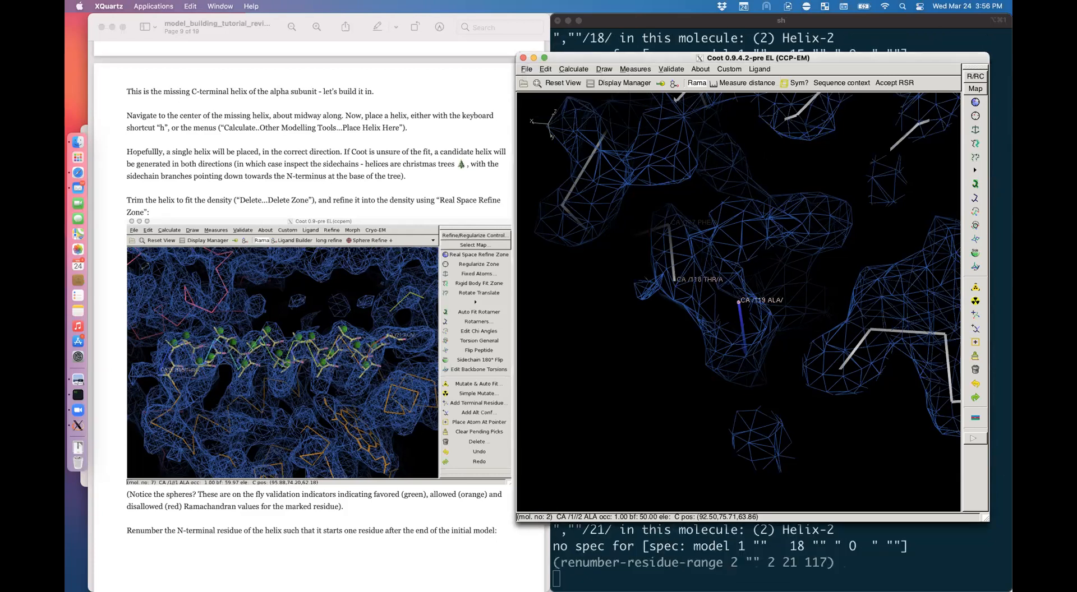
Step: Zoom out and label residue 126 to check the new numbering
right_click_drag(808, 331, 768, 297)
left_click_drag(829, 308, 695, 331)
left_click(817, 220)
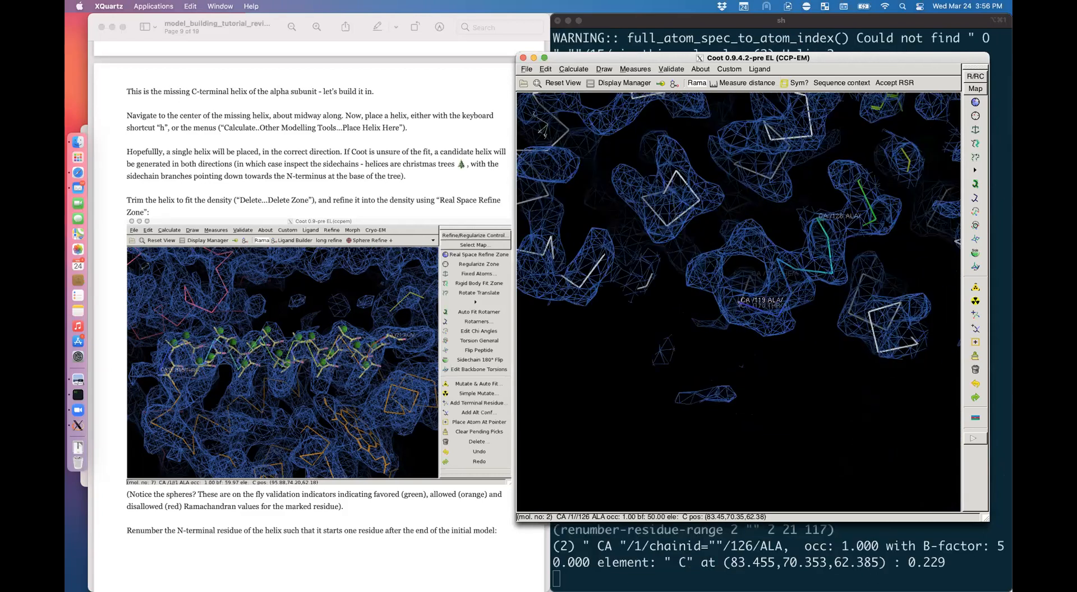
Step: Label residue 128 to confirm the numbering, then clear all atom labels
left_click(885, 223)
left_click_drag(885, 223, 947, 230)
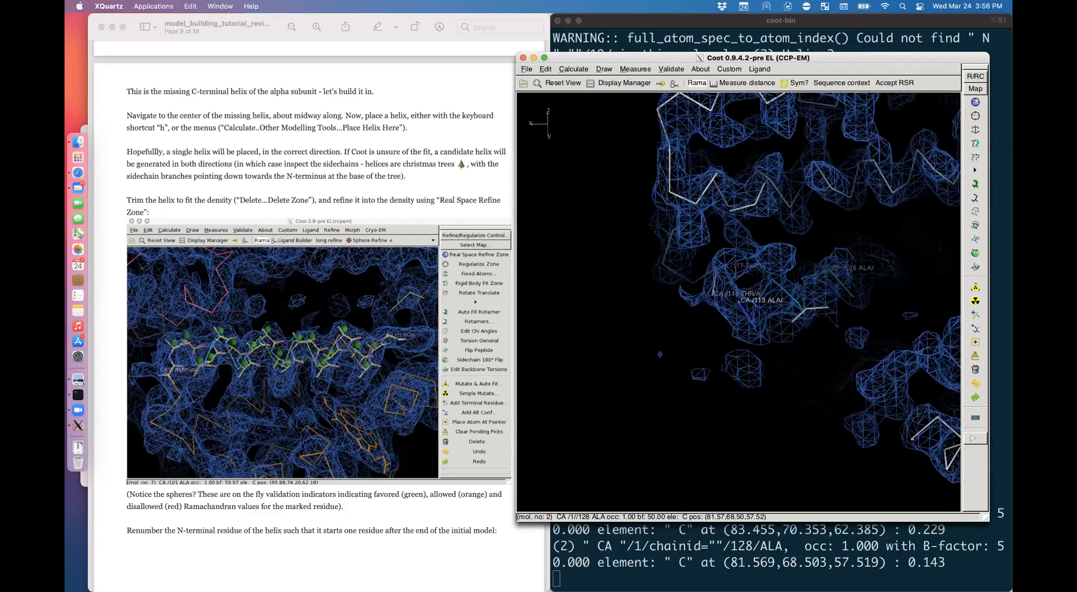
key("shift+z")
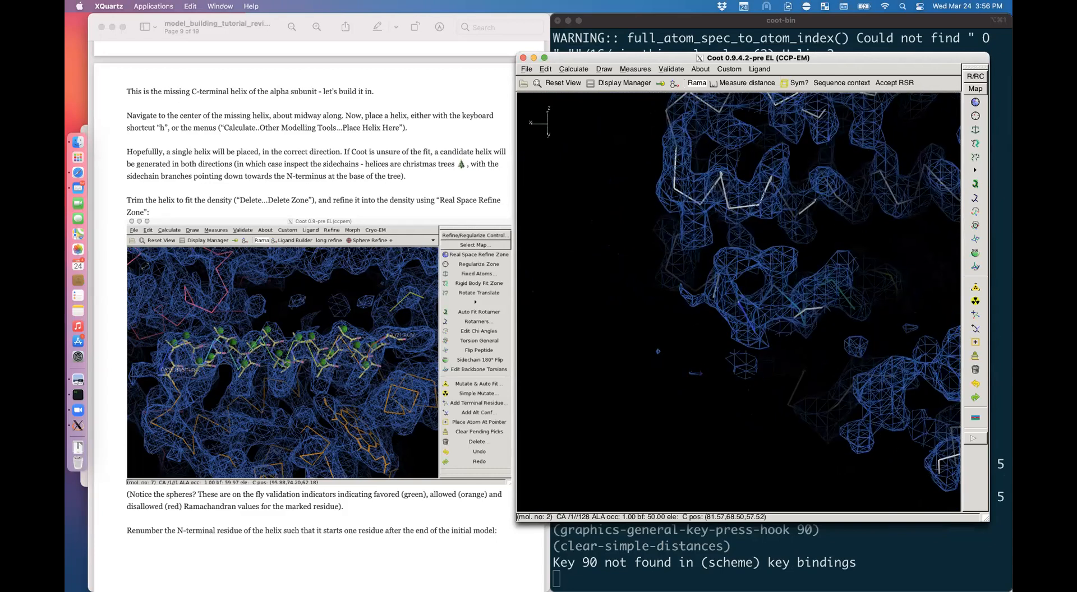
Step: Scroll the tutorial to page 10 and slightly adjust the Coot view
scroll(392, 440, "down", 5)
scroll(392, 440, "down", 10)
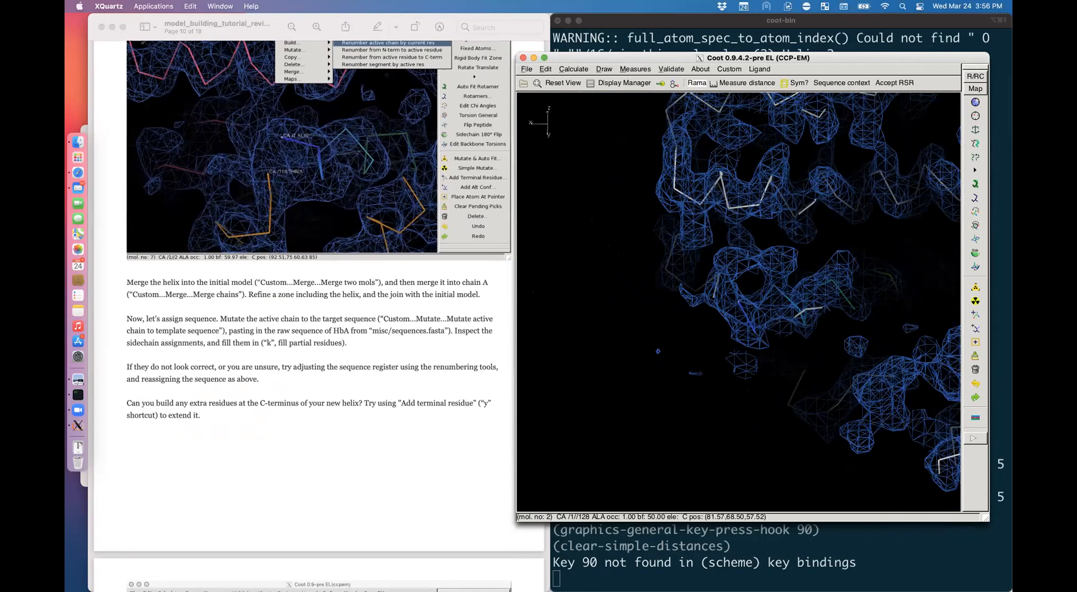
left_click_drag(745, 314, 754, 320)
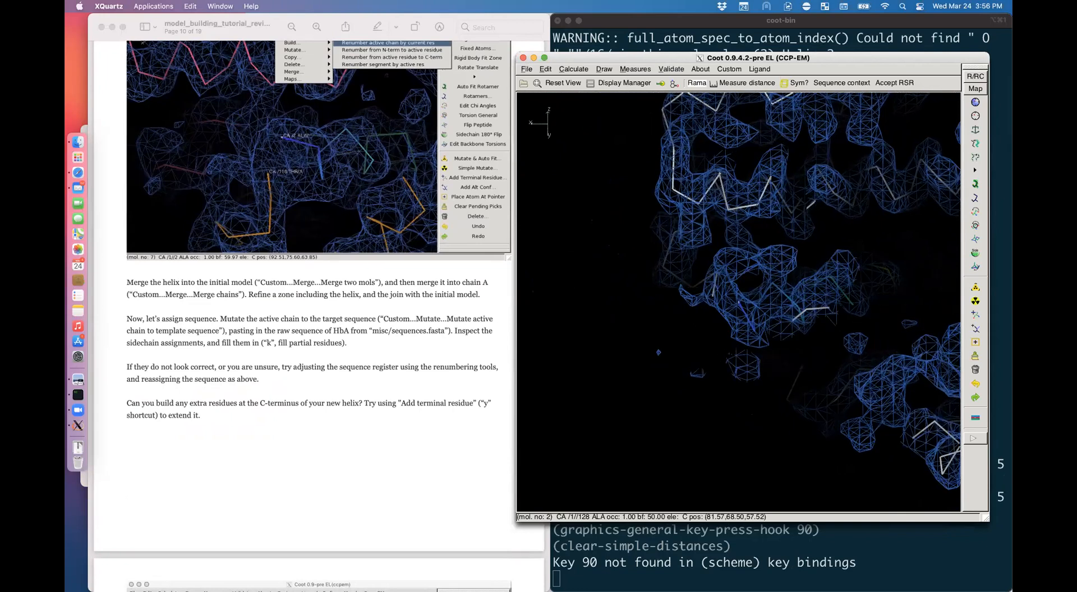
right_click_drag(755, 319, 785, 332)
left_click_drag(785, 332, 819, 343)
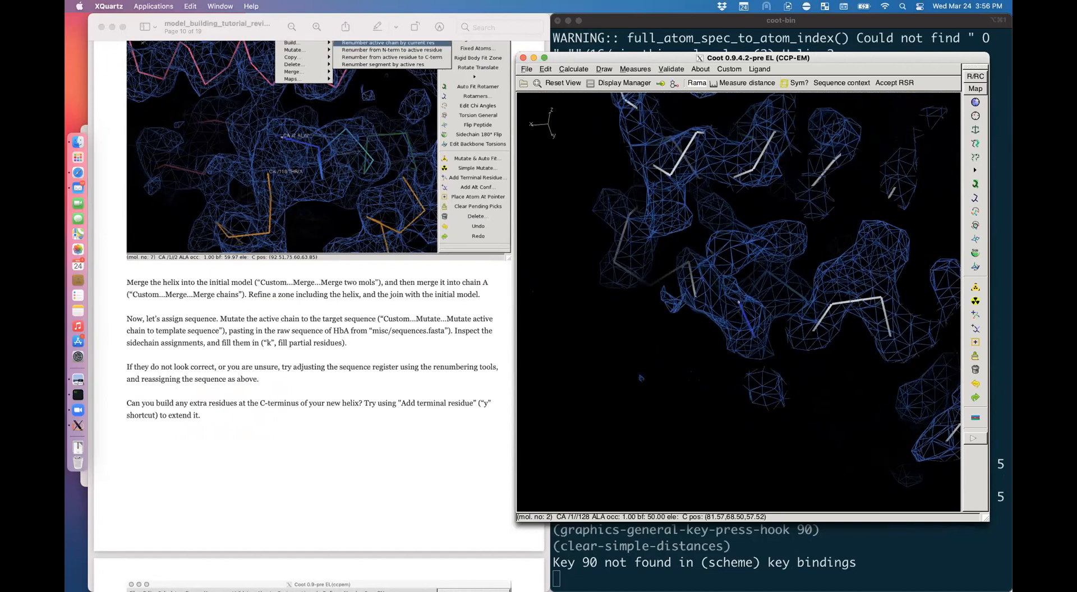
Step: Merge the helix into the initial model (molecule 0) with Merge two mols
left_click(739, 70)
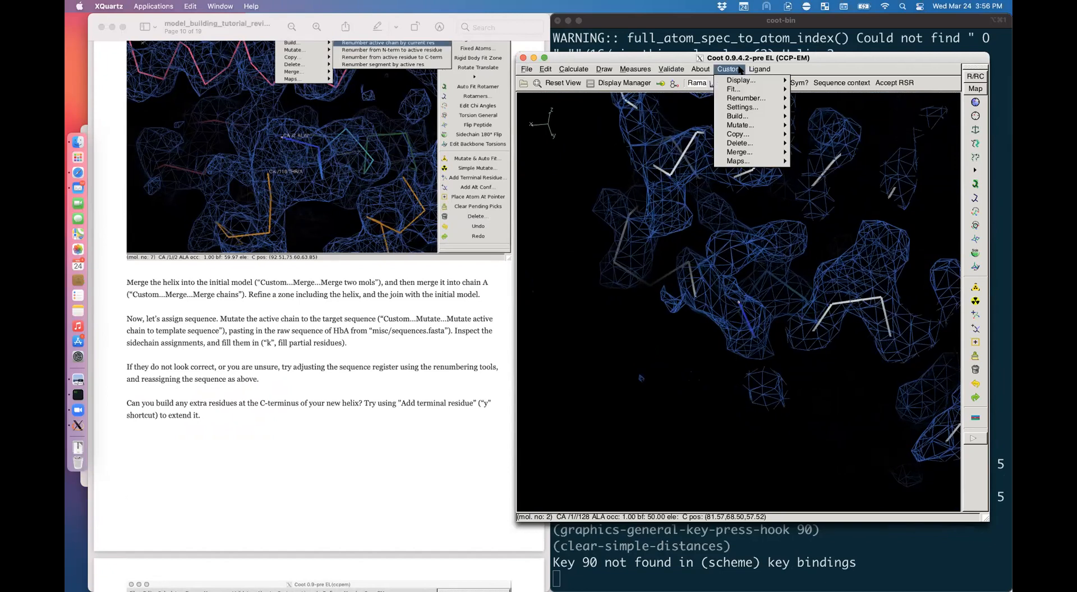
mouse_move(752, 153)
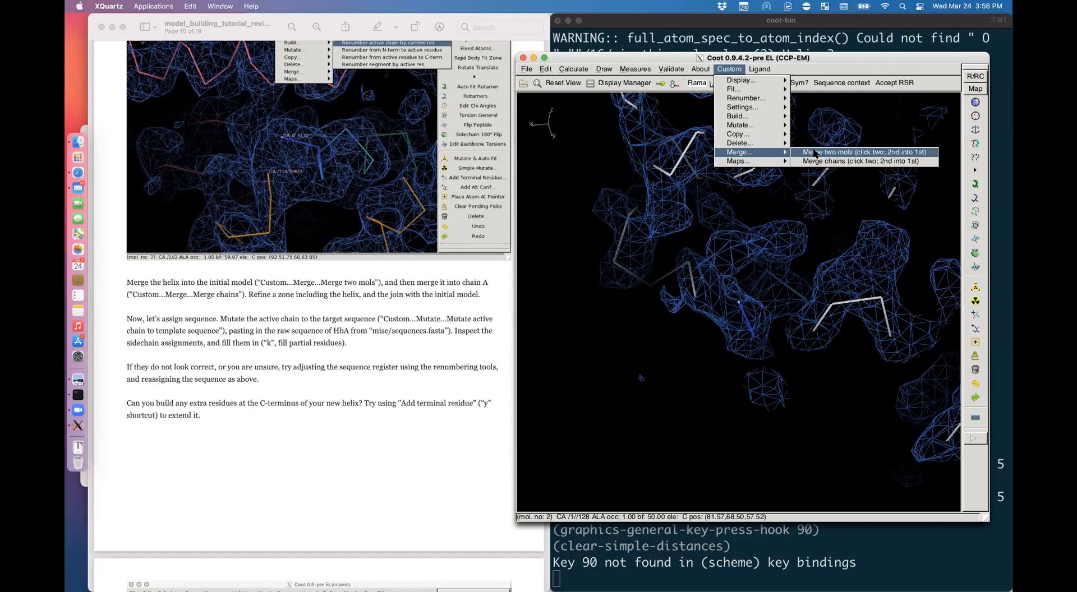
left_click(907, 153)
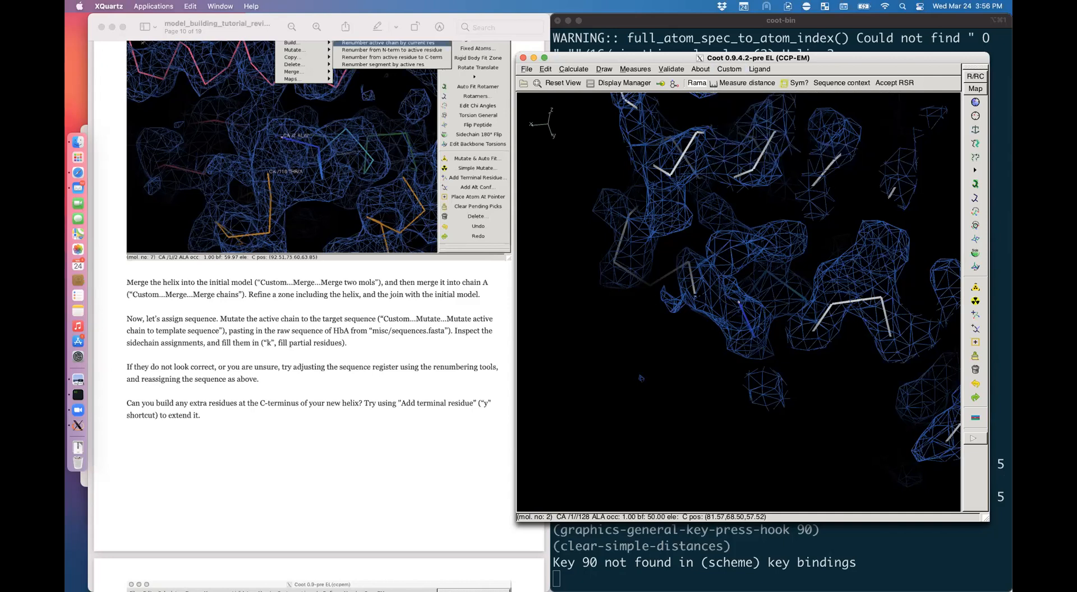
left_click(696, 295, "shift")
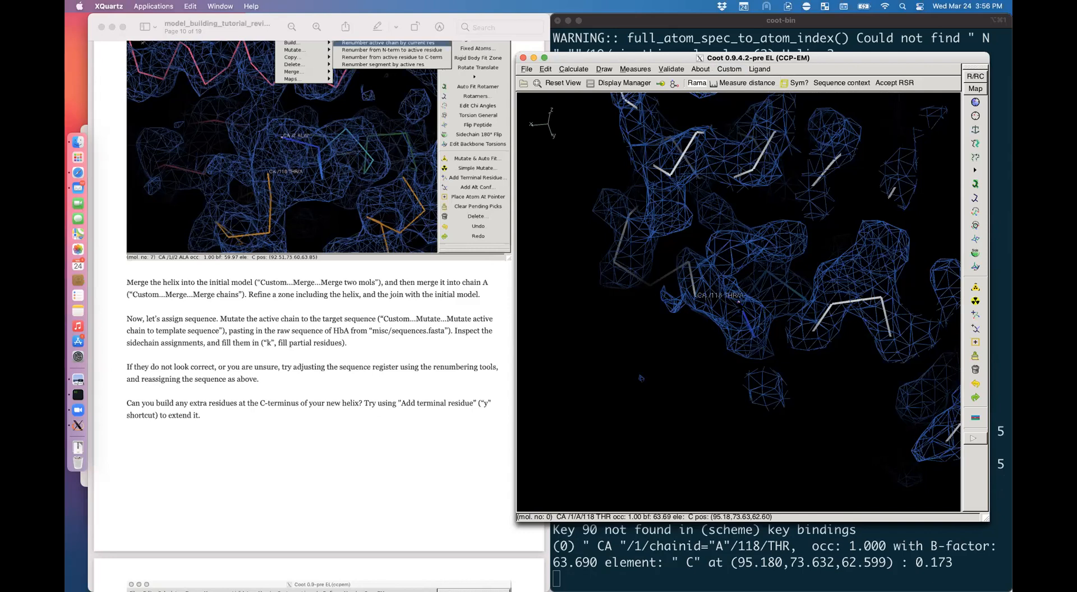
left_click(739, 303)
Step: Show the model as a rainbow CA trace and label the helix's first residue, 119 ALA of chain E
mouse_move(743, 330)
left_mouse_down()
mouse_move(744, 269)
mouse_move(765, 392)
mouse_move(774, 365)
mouse_move(759, 276)
left_mouse_up()
key("bracketright")
right_click_drag(767, 313, 789, 317)
left_click(739, 302, "shift")
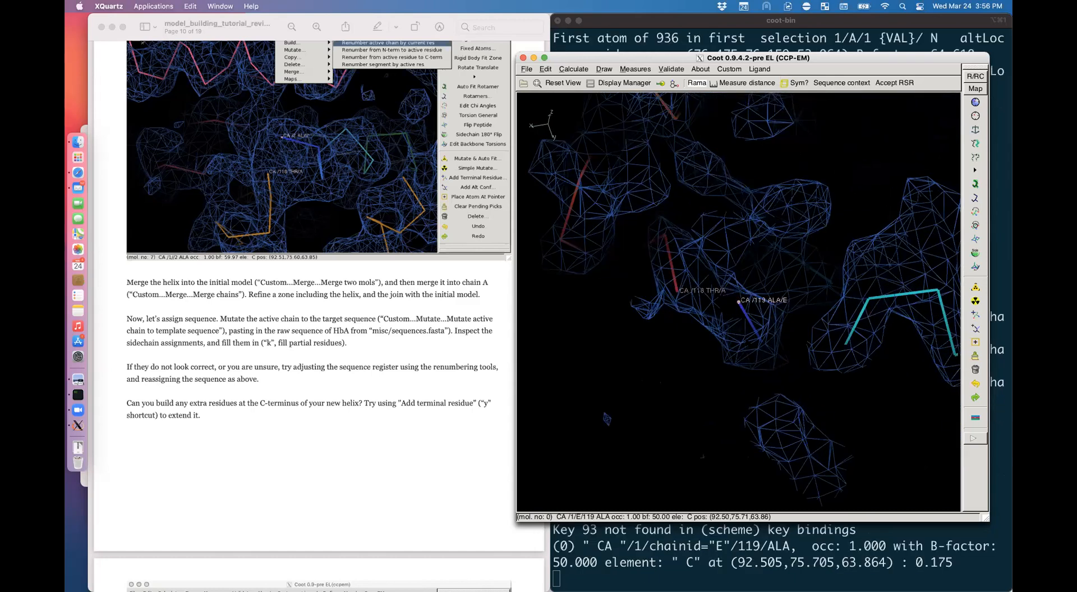
left_click_drag(739, 302, 714, 289)
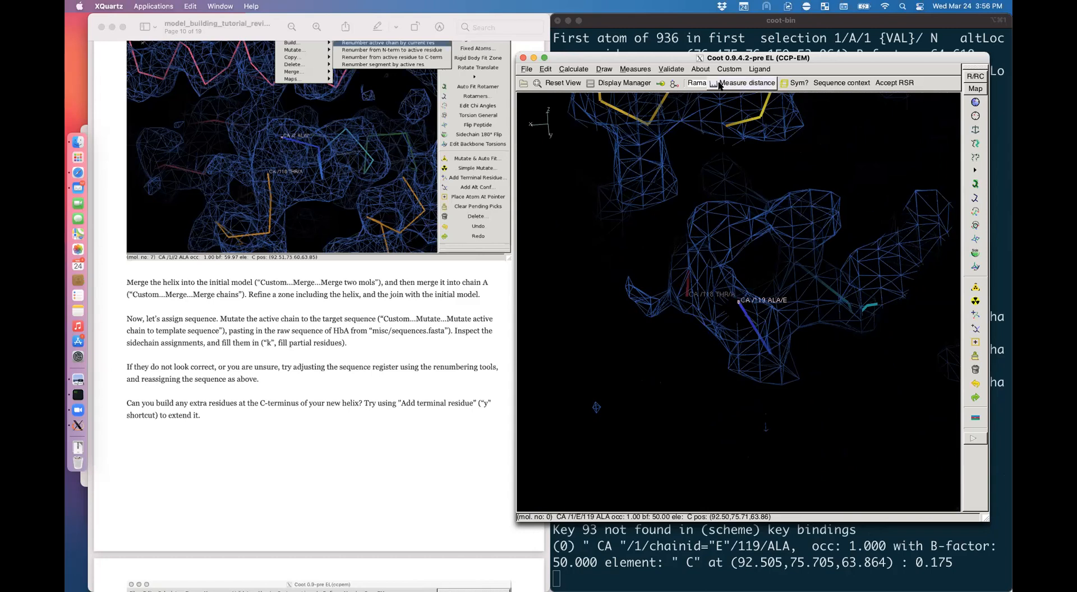
Step: Merge the helix's chain E into chain A so residue 119 follows residue 118
left_click(729, 69)
mouse_move(768, 155)
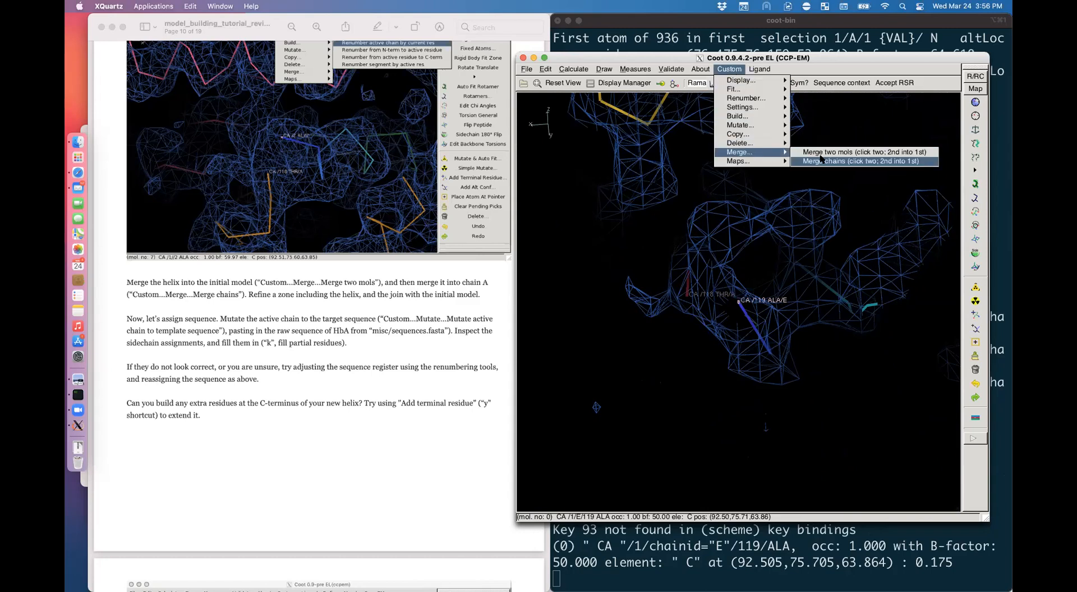
left_click(827, 161)
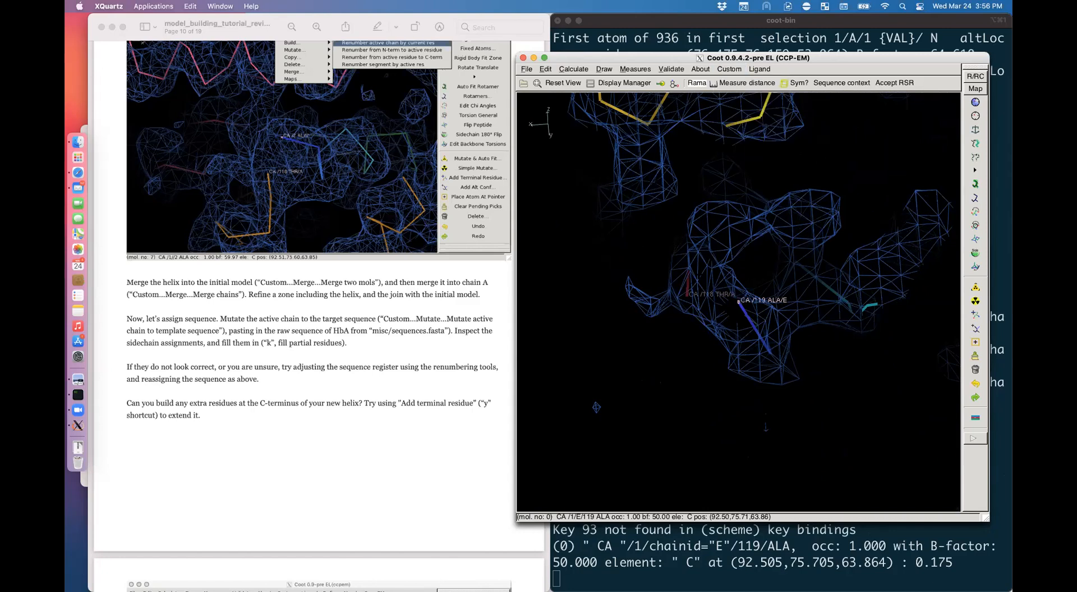
double_click(687, 295)
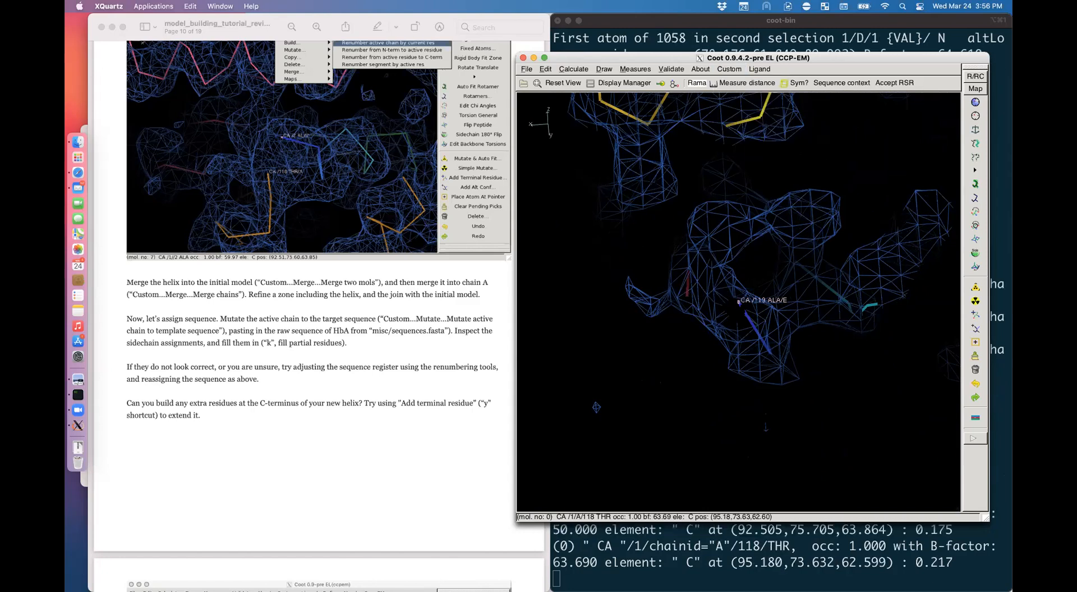
left_click(738, 302)
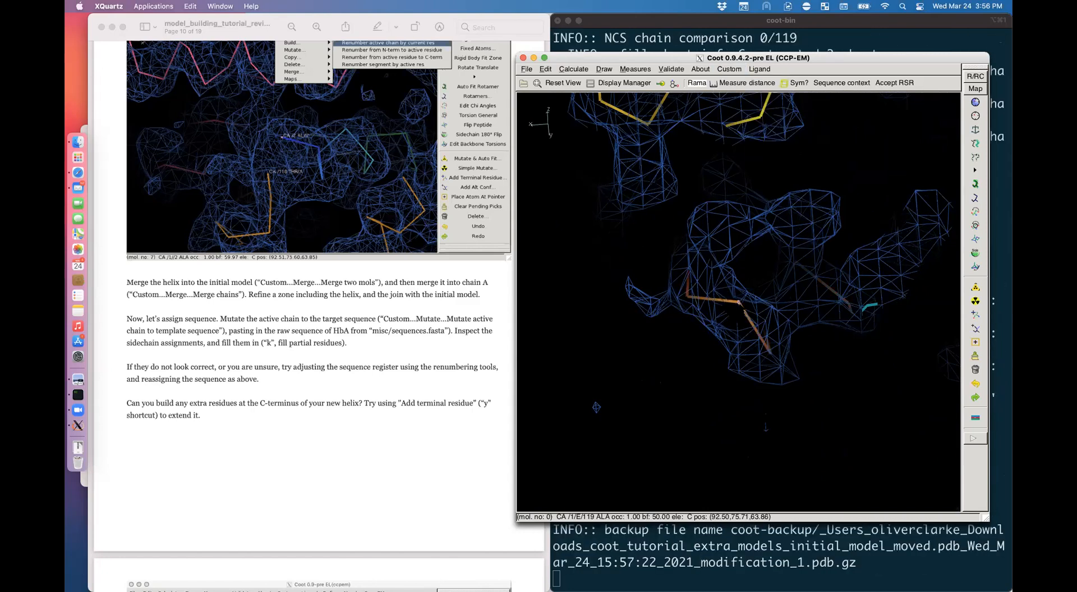
Step: Check the tutorial document, then return to Coot and rotate around the joined residues
left_click(423, 375)
left_click(679, 309)
left_click_drag(679, 309, 640, 300)
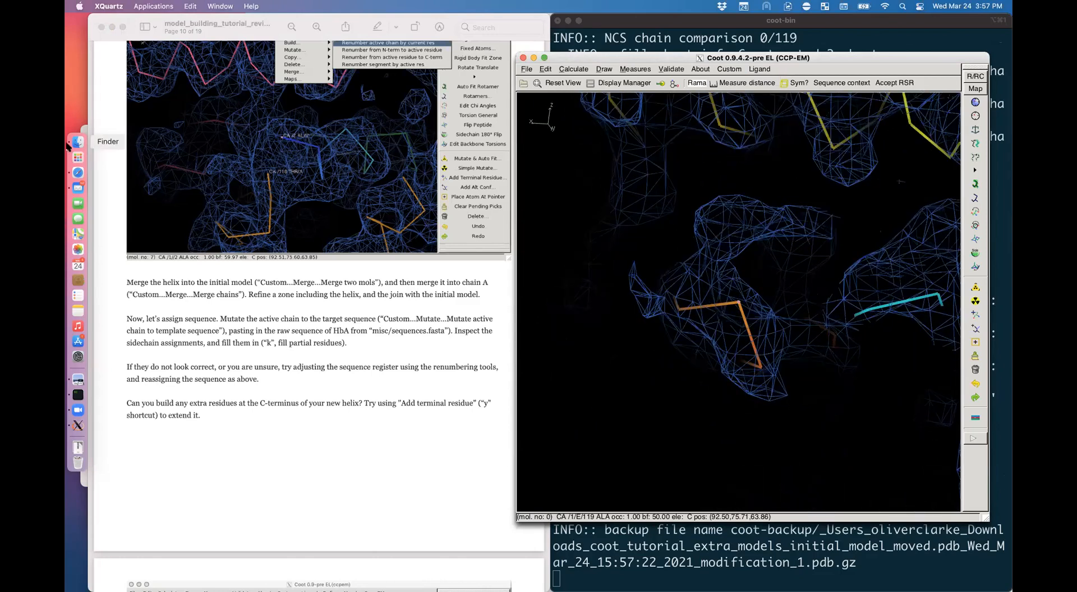
left_click(734, 70)
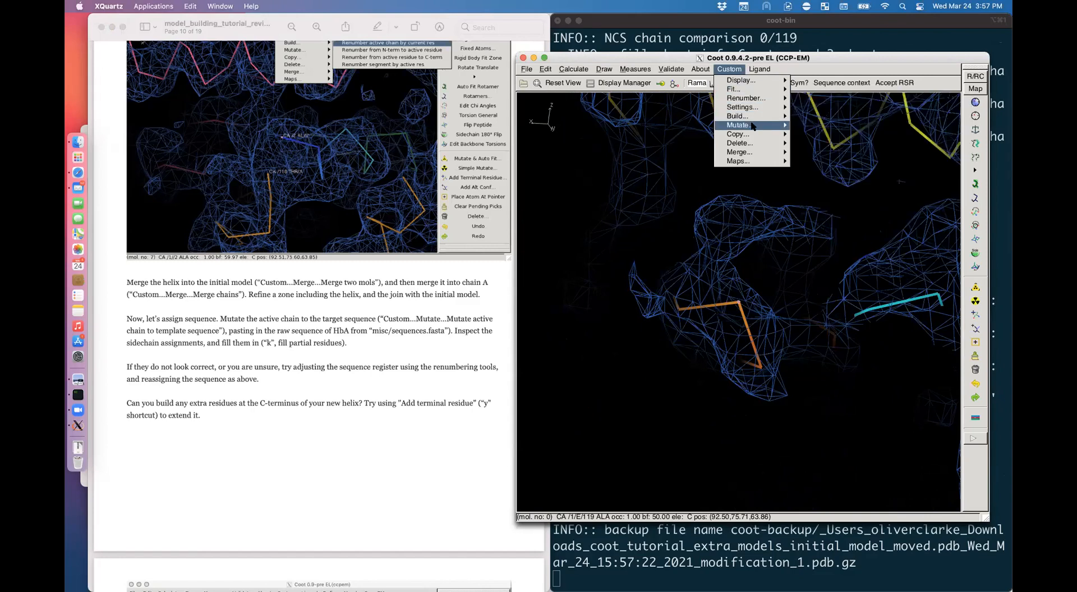
Step: Open the Mutate active chain to template sequence prompt and delete the MAAAA placeholder
mouse_move(752, 125)
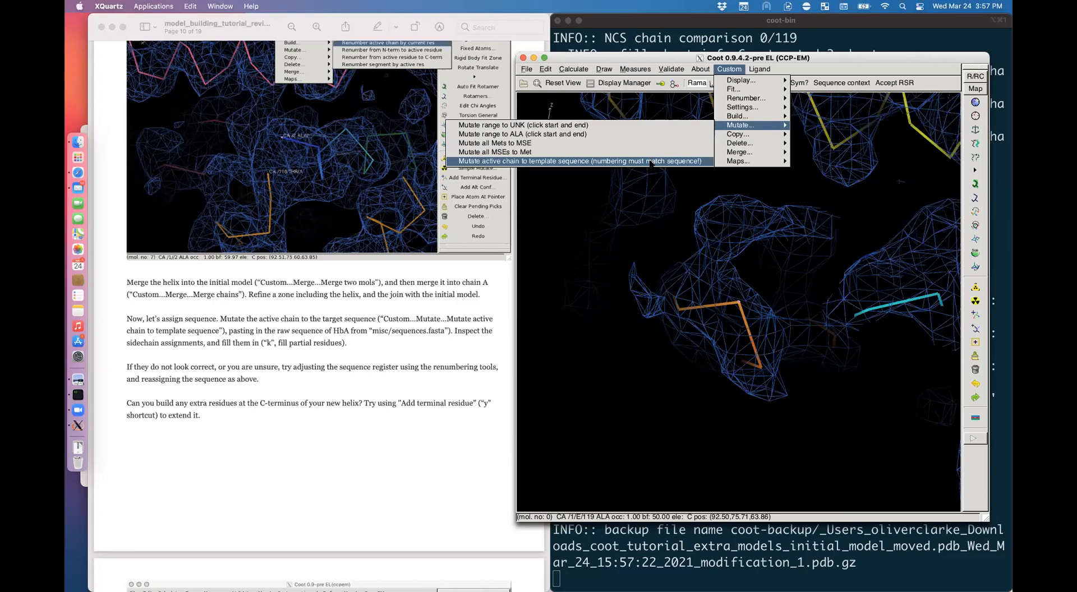
left_click(583, 162)
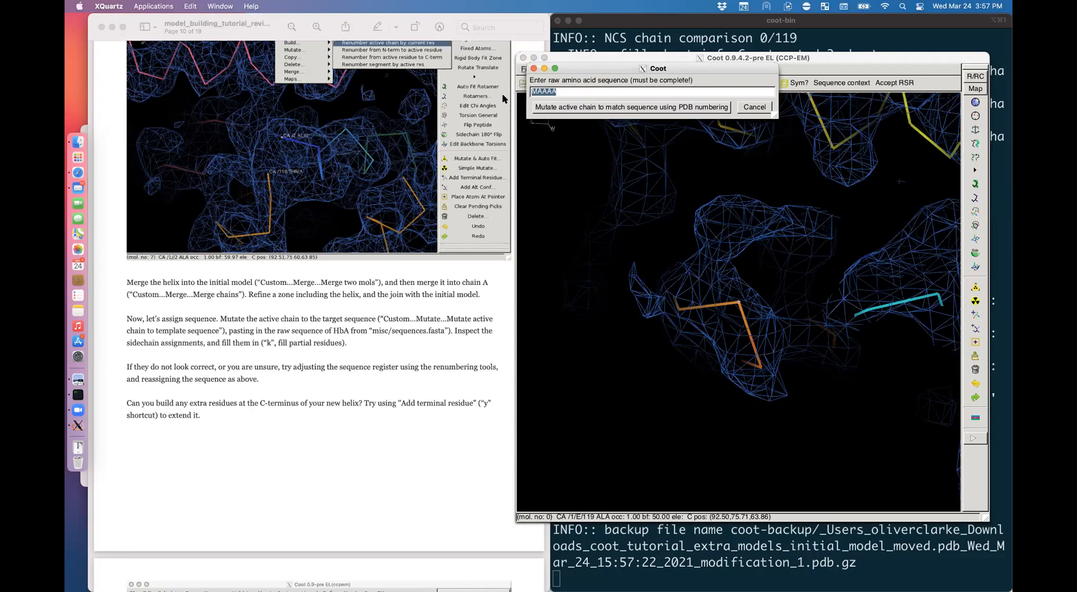
key("BackSpace")
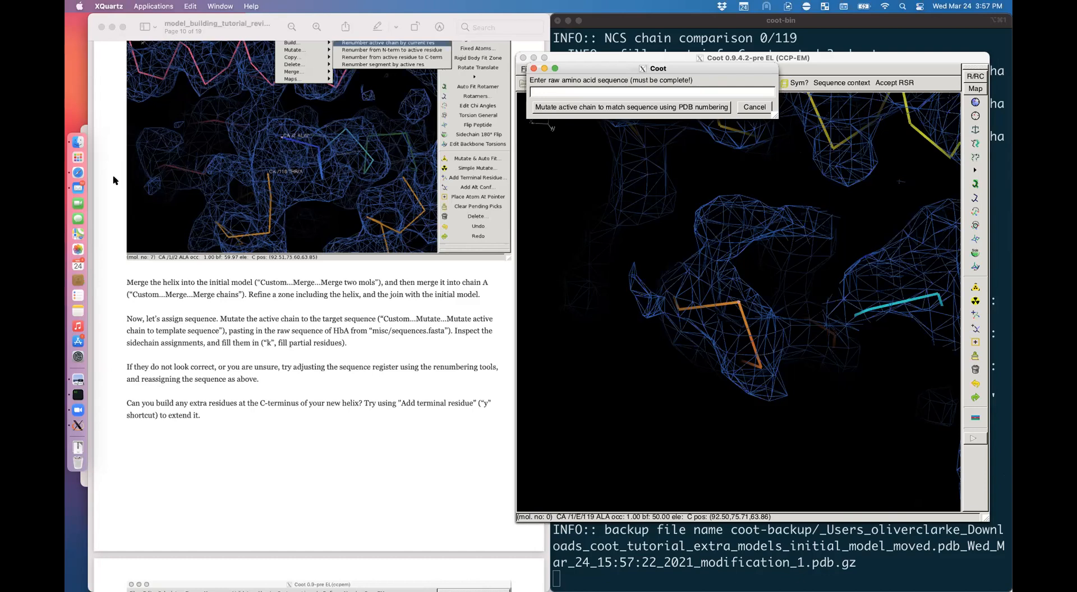
Step: Open the tutorial's misc folder in Finder
left_click(71, 143)
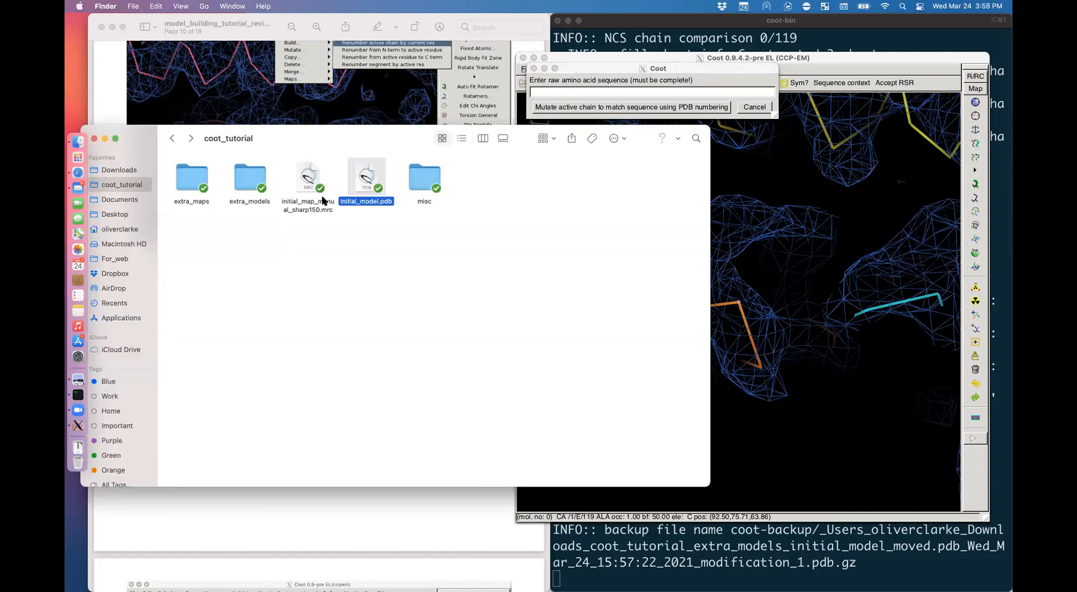
left_click(425, 188)
double_click(424, 189)
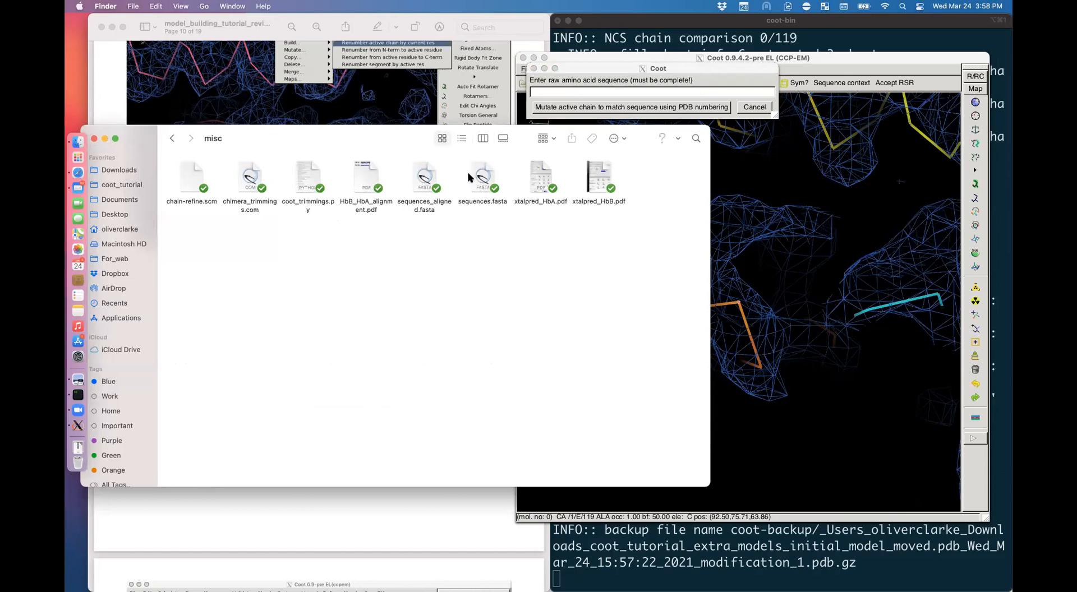
Step: Choose Open With > Other... for sequences.fasta and scroll the application list toward TextEdit
left_click(478, 184)
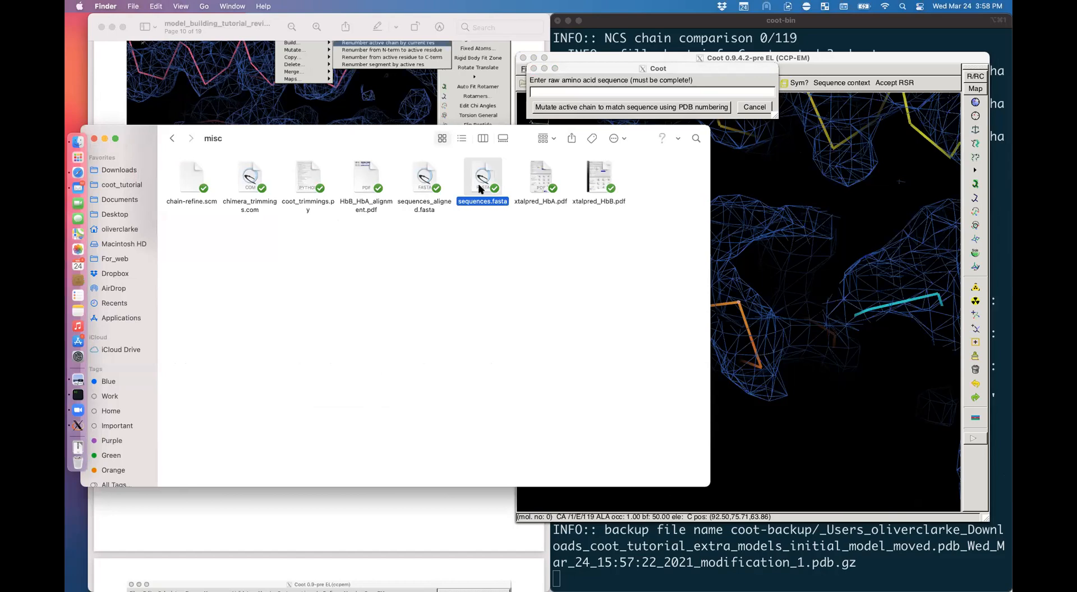
right_click(477, 183)
mouse_move(514, 203)
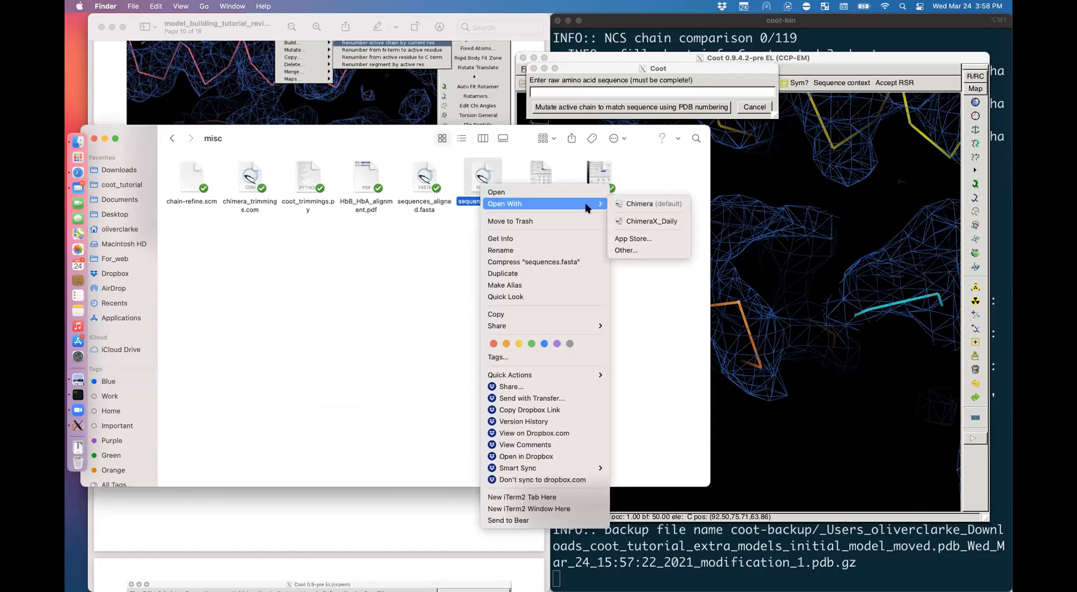
left_click(629, 249)
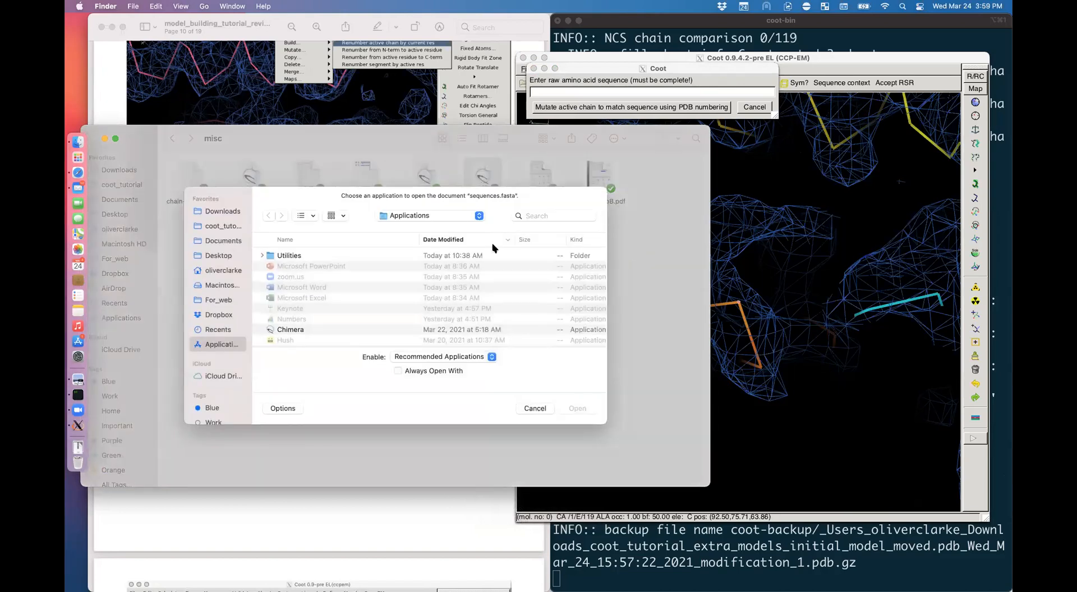
scroll(298, 279, "down", 5)
scroll(299, 280, "down", 10)
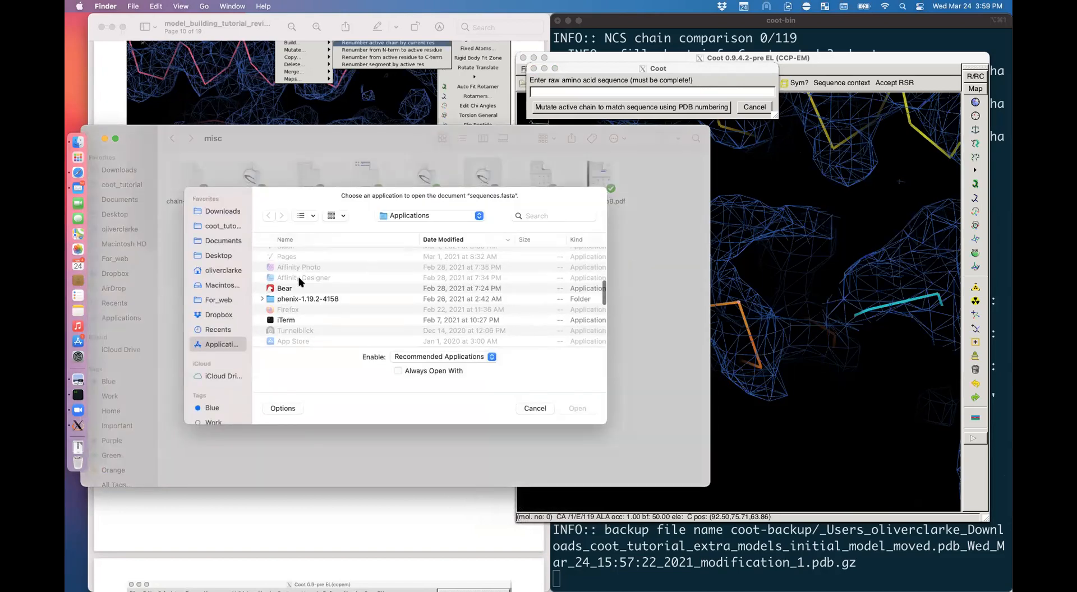
scroll(299, 281, "down", 10)
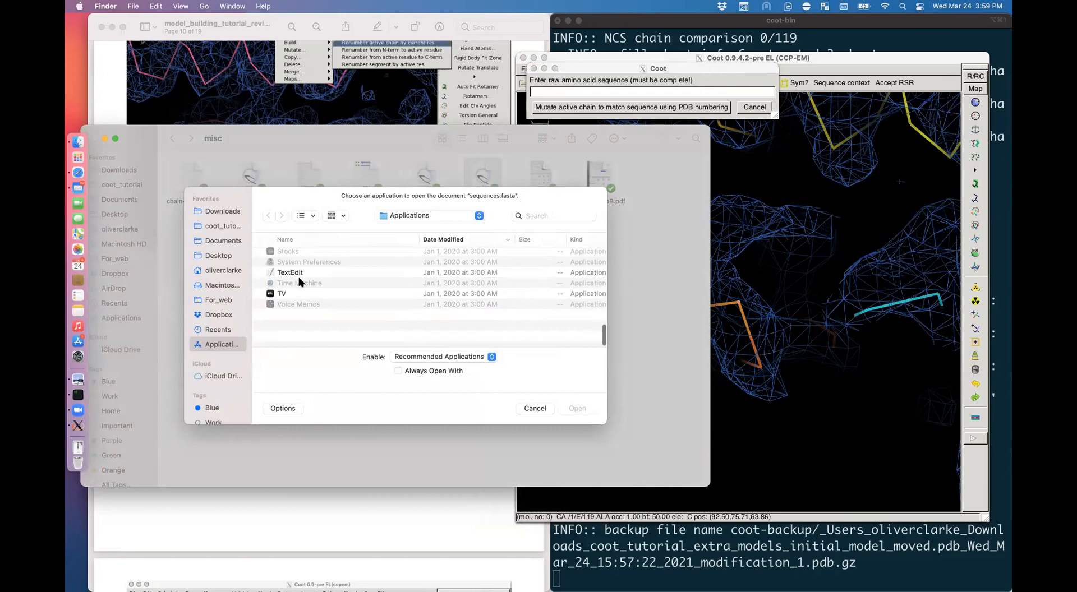
Step: Open sequences.fasta in TextEdit and copy the human haemoglobin alpha subunit sequence lines
double_click(298, 307)
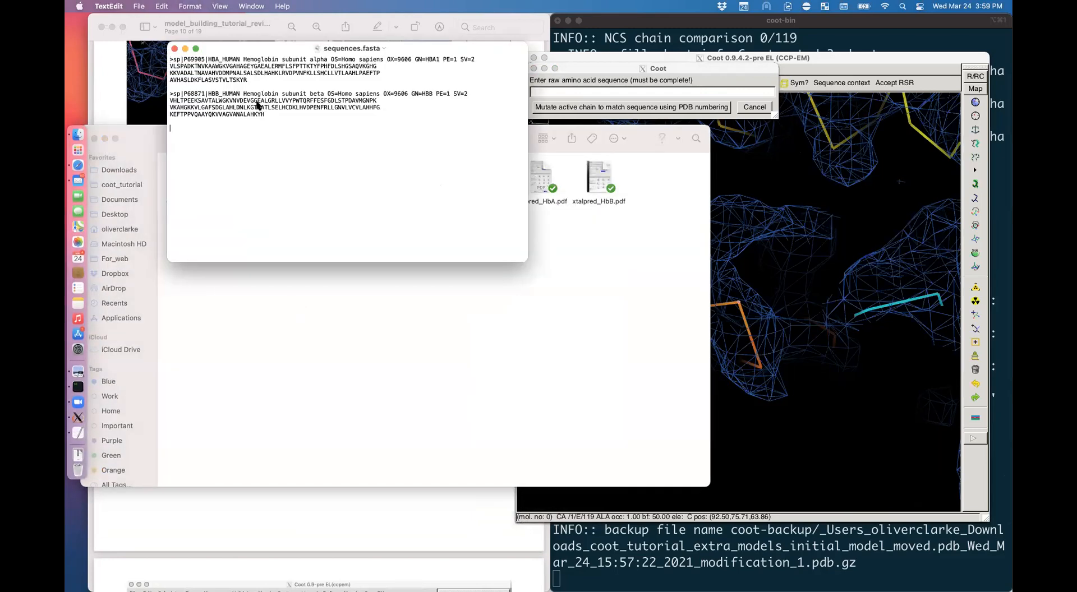
left_click_drag(253, 80, 168, 66)
key("super+c")
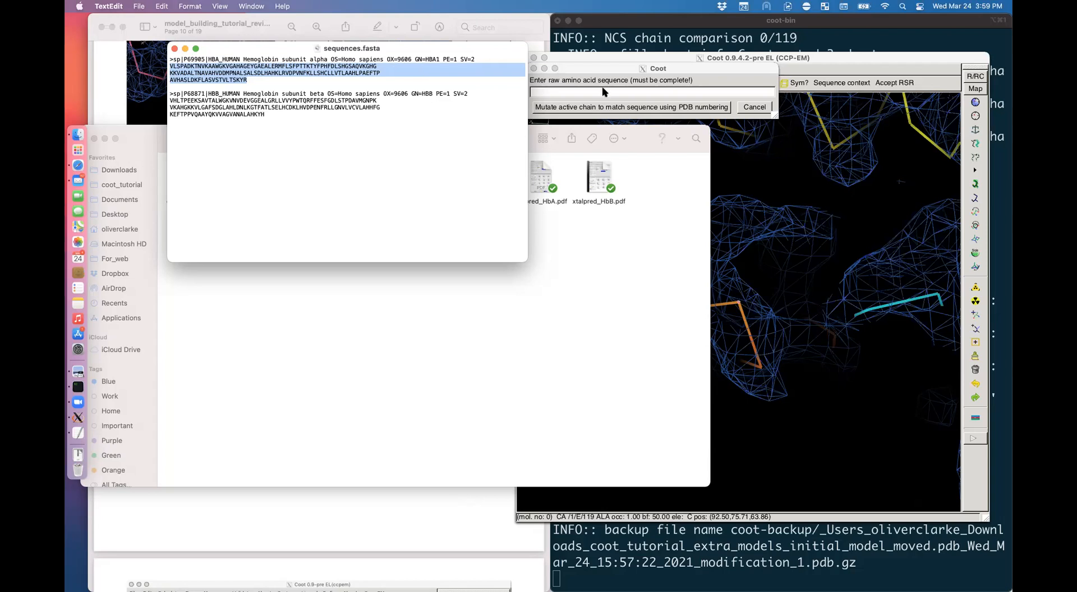
Step: Paste the alpha sequence and mutate the active chain to match it using PDB numbering
left_click(631, 92)
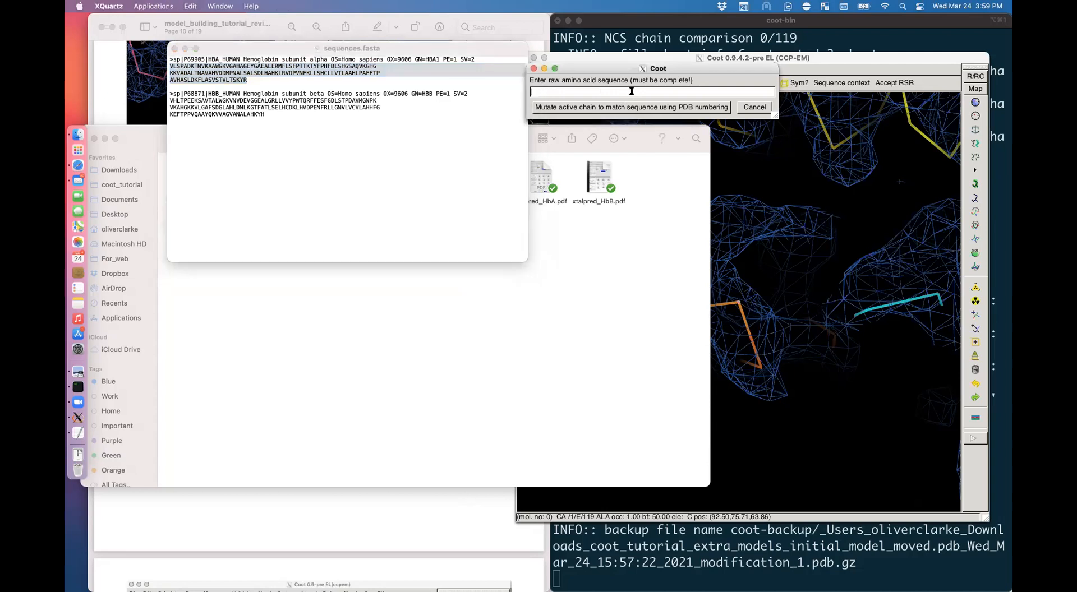
key("super+v")
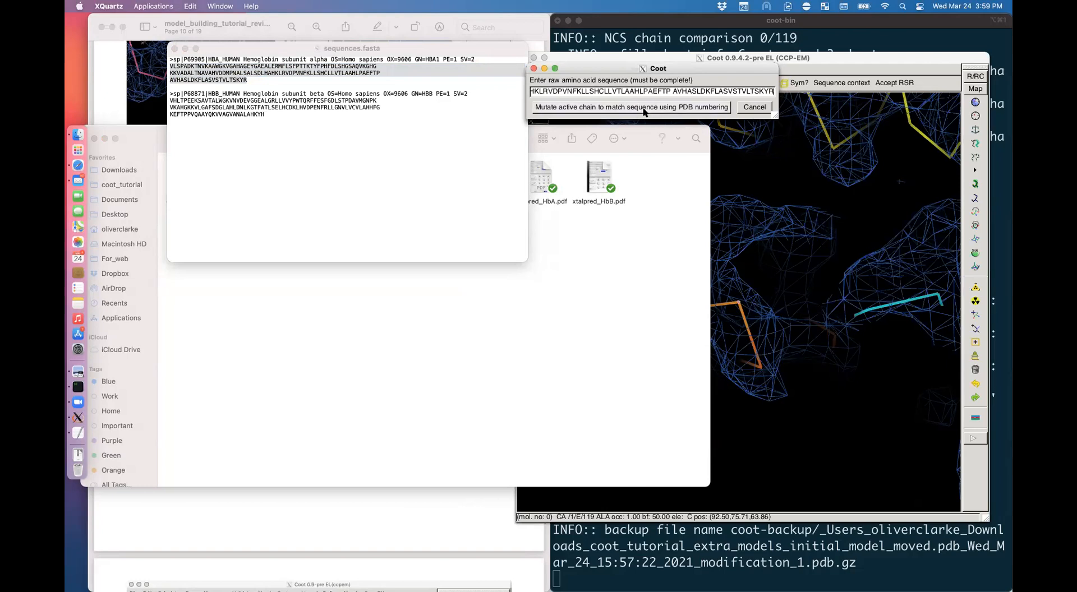
left_click(643, 108)
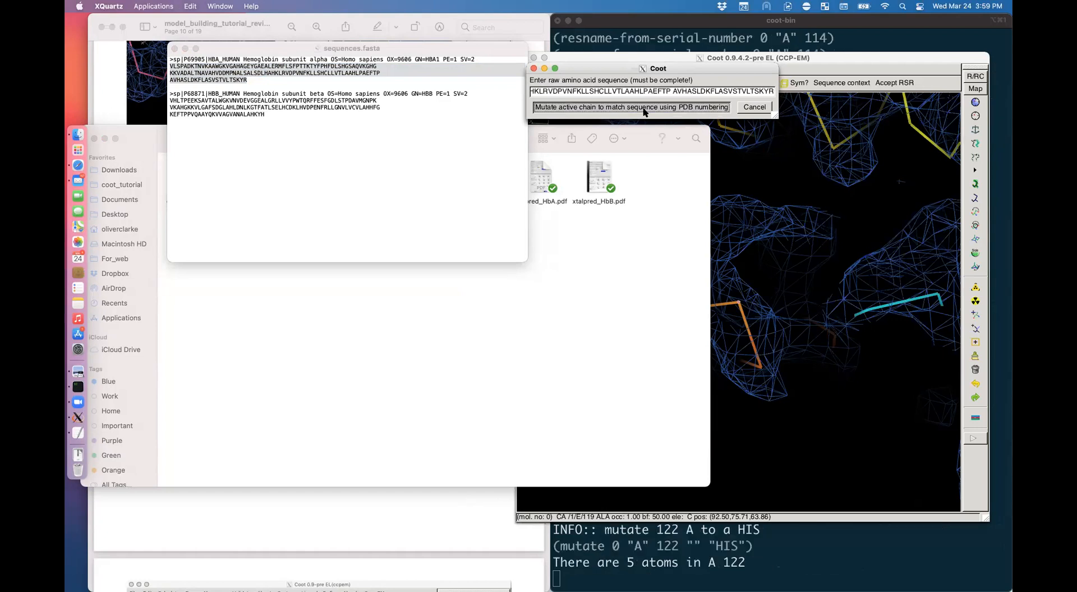
Step: Switch to all-atom display and rotate to inspect the mutated helix against the map
left_click_drag(813, 314, 735, 317)
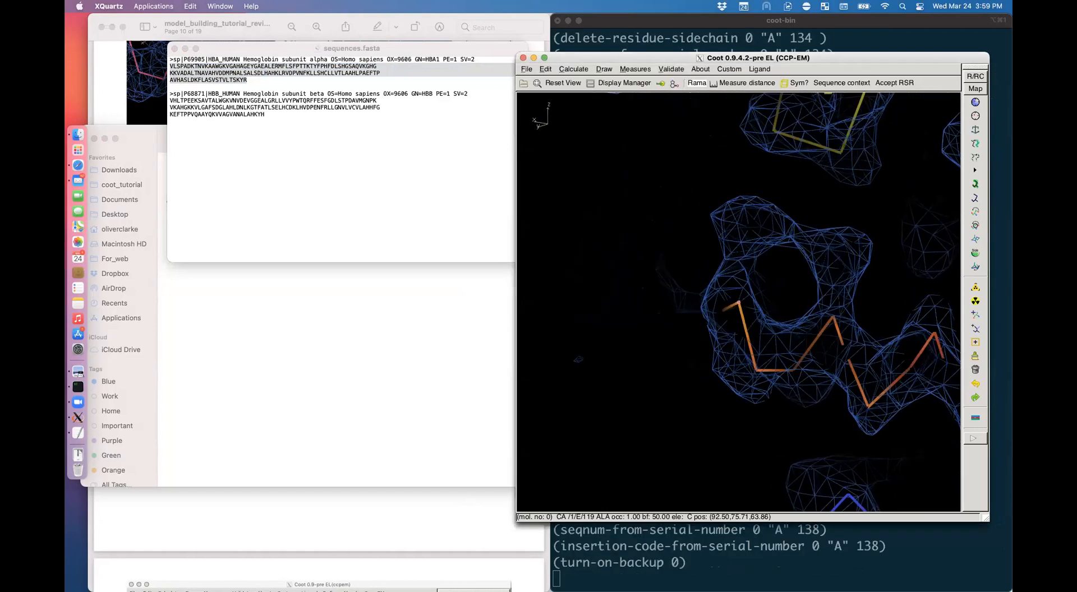
key("bracketleft")
right_click_drag(735, 316, 712, 337)
left_click_drag(827, 300, 681, 426)
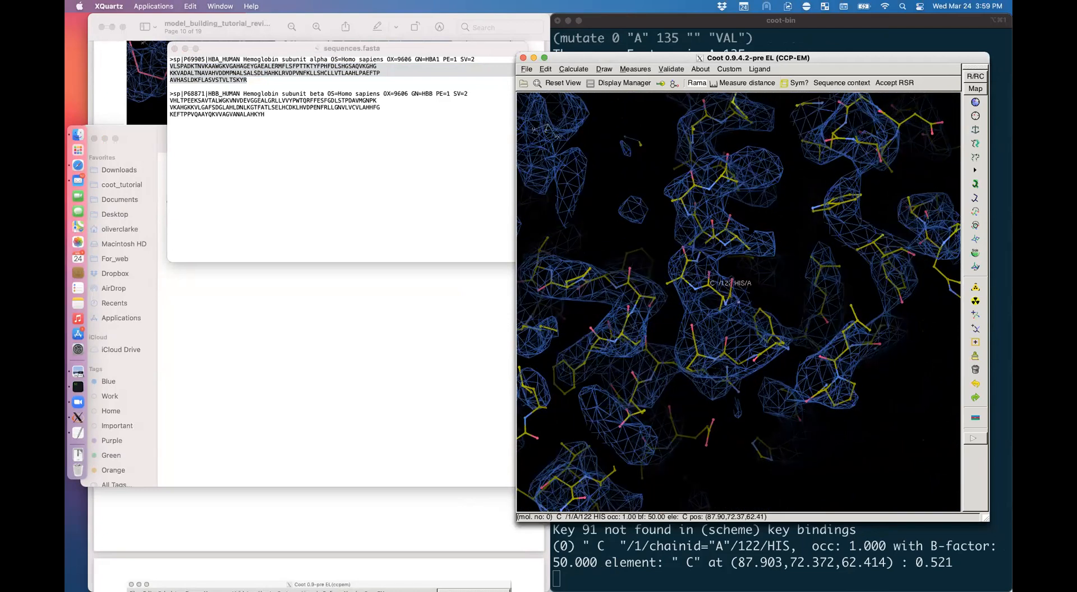
key("Caps_Lock")
key("Caps_Lock")
left_click_drag(681, 426, 68, 445)
Step: Label HIS 122, LEU 125 and LEU 129 to check their new side chains
left_click(70, 373)
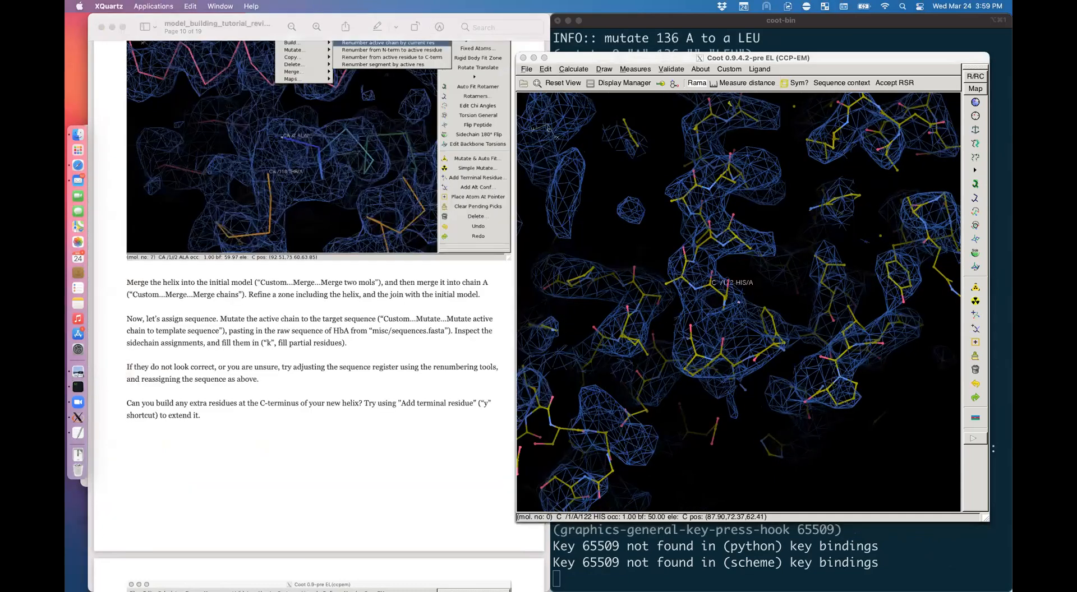
left_click_drag(673, 392, 757, 395)
left_click_drag(777, 291, 698, 287)
double_click(748, 290)
double_click(724, 236)
left_click_drag(724, 236, 737, 191)
double_click(739, 169)
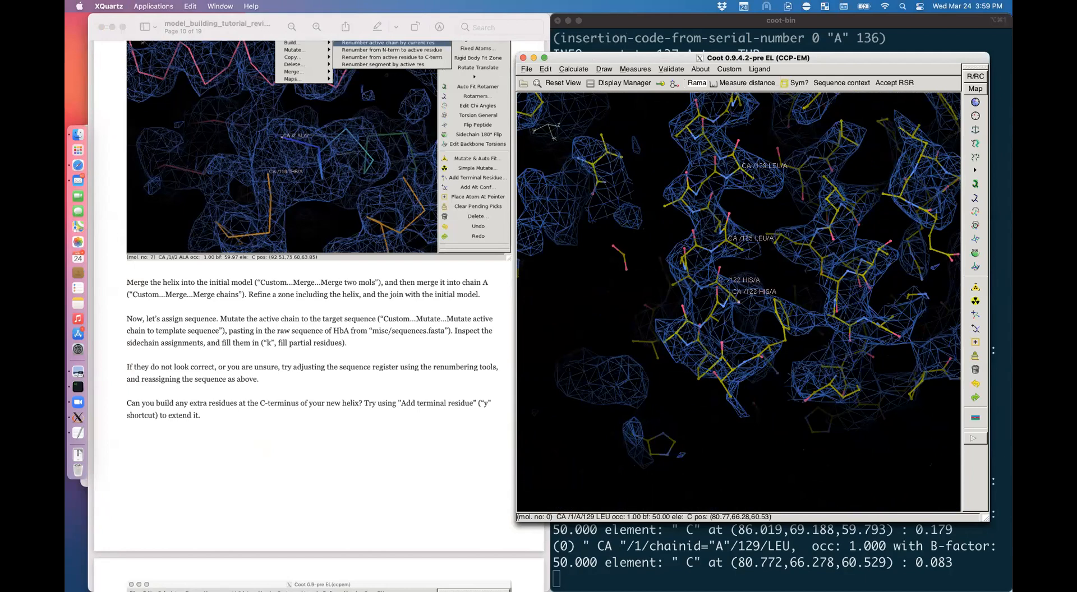
Step: Recentre the view on SER 138 at chain A's C-terminal end
left_click_drag(749, 185, 777, 224)
left_click_drag(412, 416, 434, 387)
left_click_drag(766, 184, 733, 280, "ctrl")
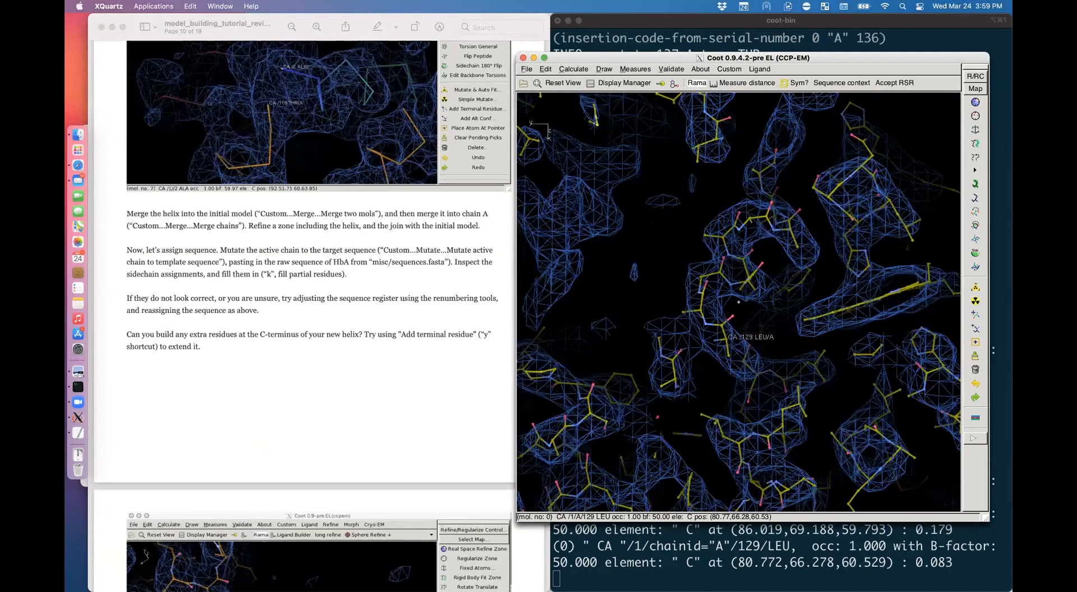
left_click(730, 167, "alt")
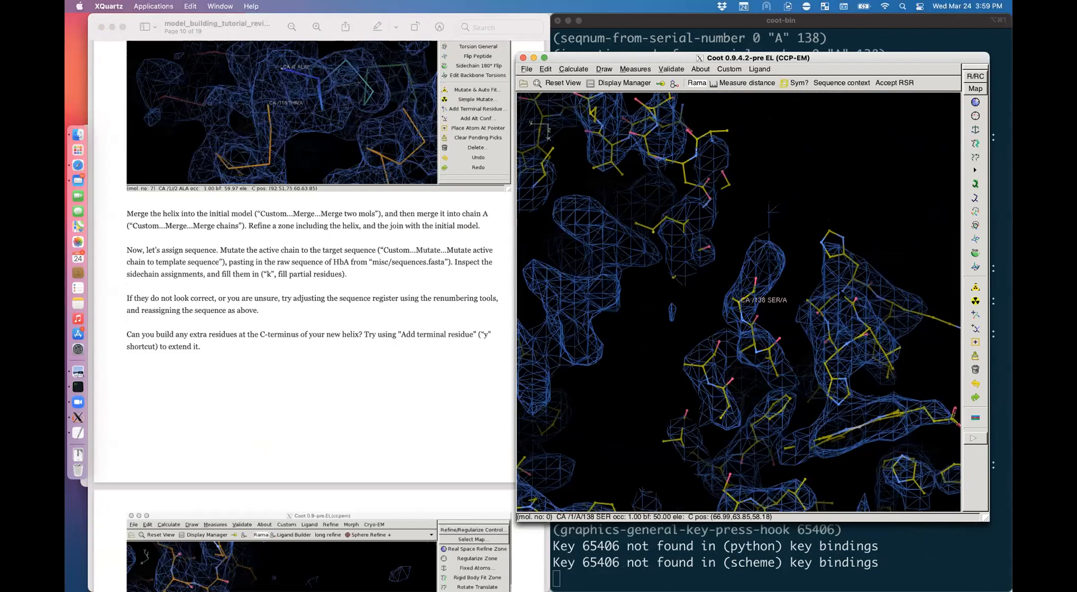
left_click_drag(731, 168, 746, 180)
left_click_drag(839, 318, 997, 325)
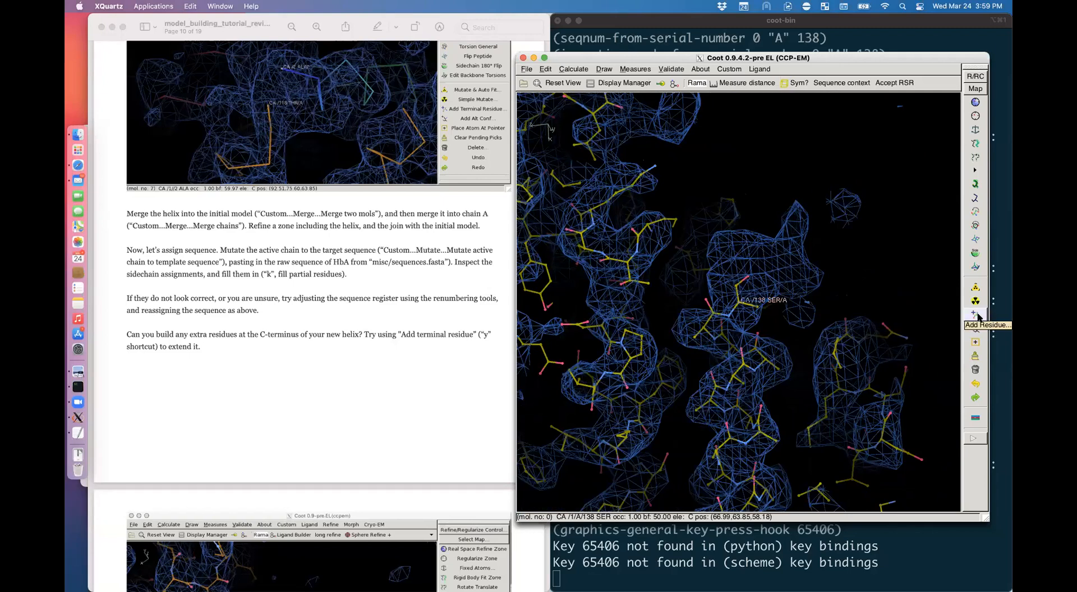
Step: Add two terminal alanines, ALA 139 and ALA 140, after SER 138
left_click(976, 317)
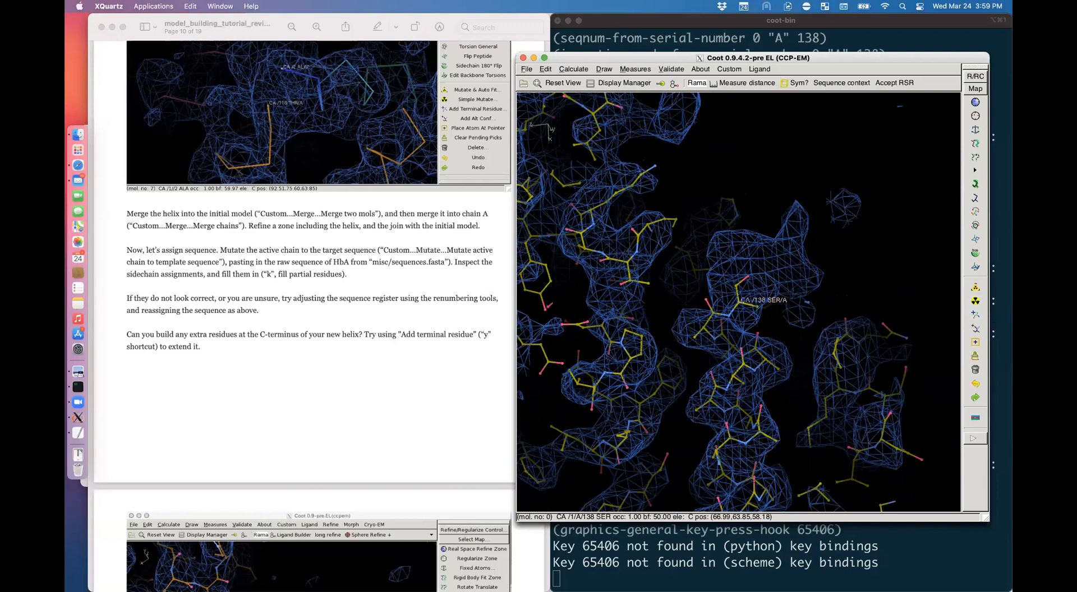
key("y")
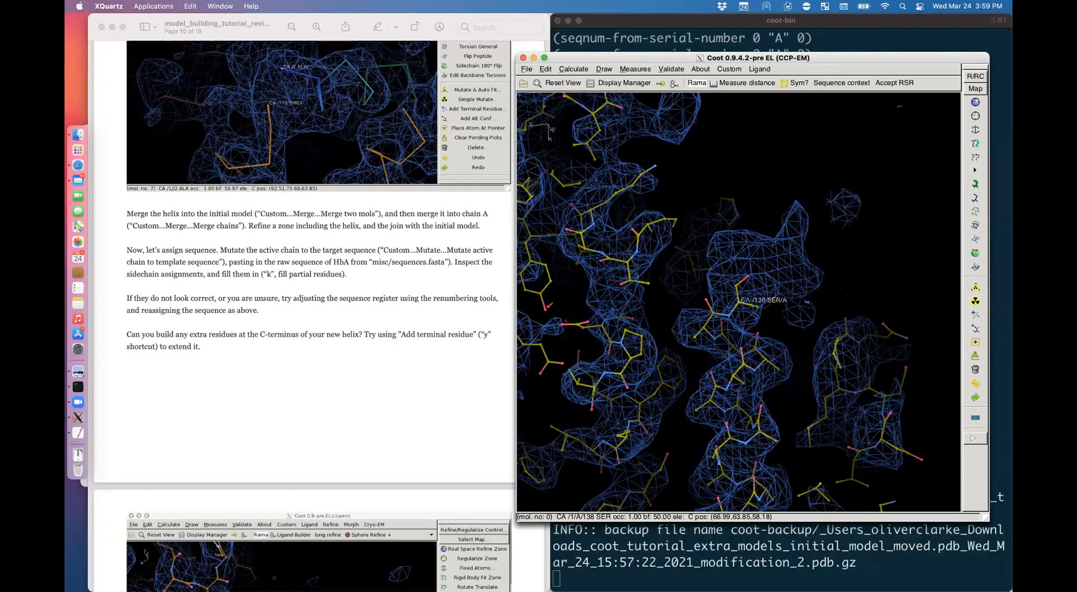
left_click_drag(740, 336, 786, 349)
key("y")
right_click_drag(786, 348, 773, 333)
Step: Real-space refine the zone from ALA 140 back to SER 133
left_click(975, 102)
left_click(745, 318)
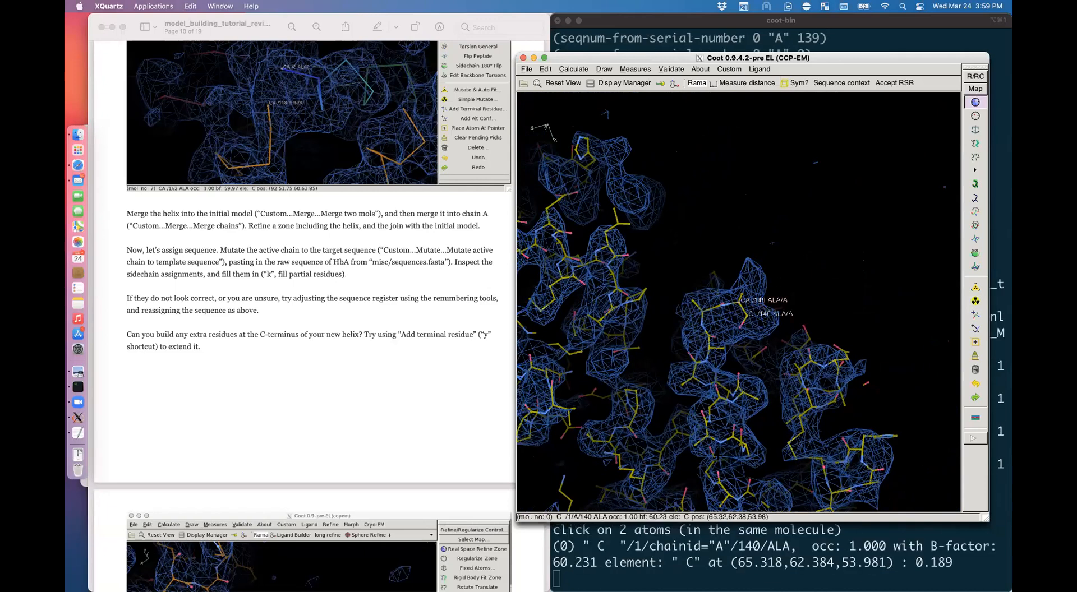
left_click(722, 443)
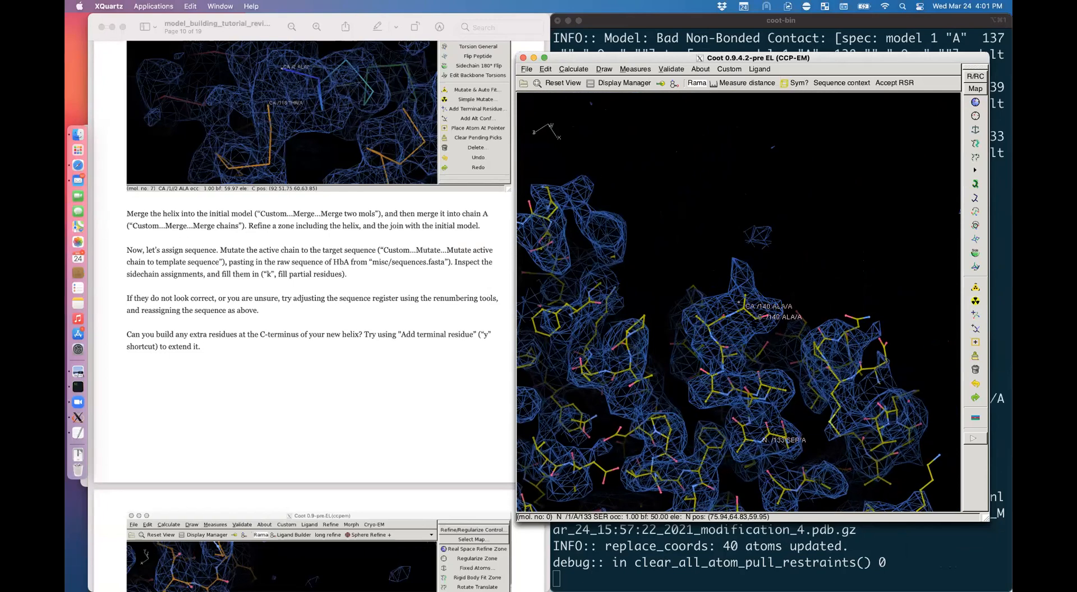
Step: Reapply the pasted HbA sequence to chain A with Mutate active chain to template sequence
left_click(744, 308, "alt")
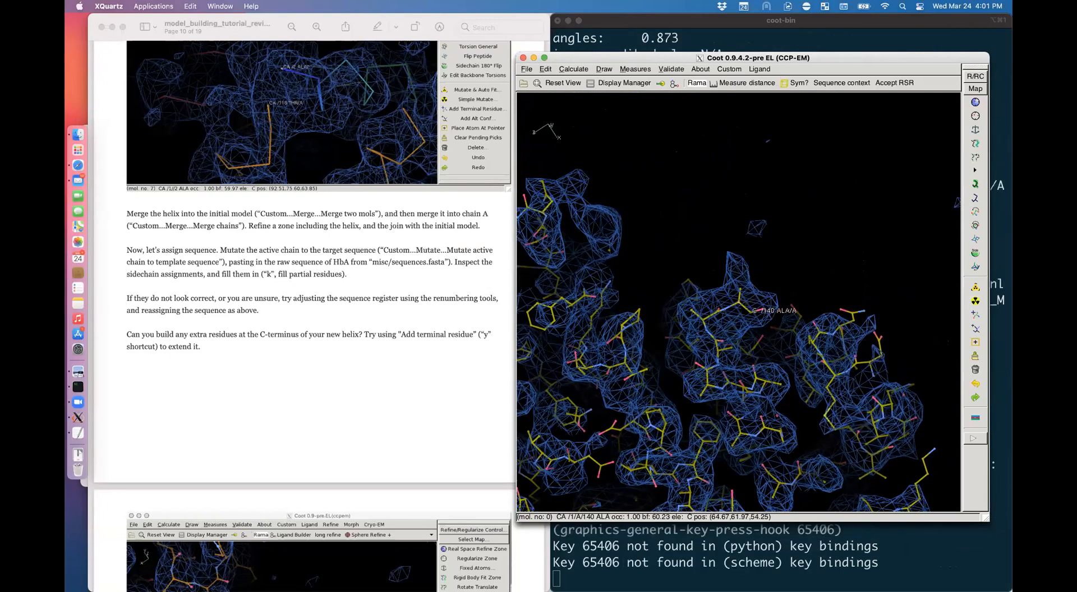
left_click(729, 68)
mouse_move(752, 98)
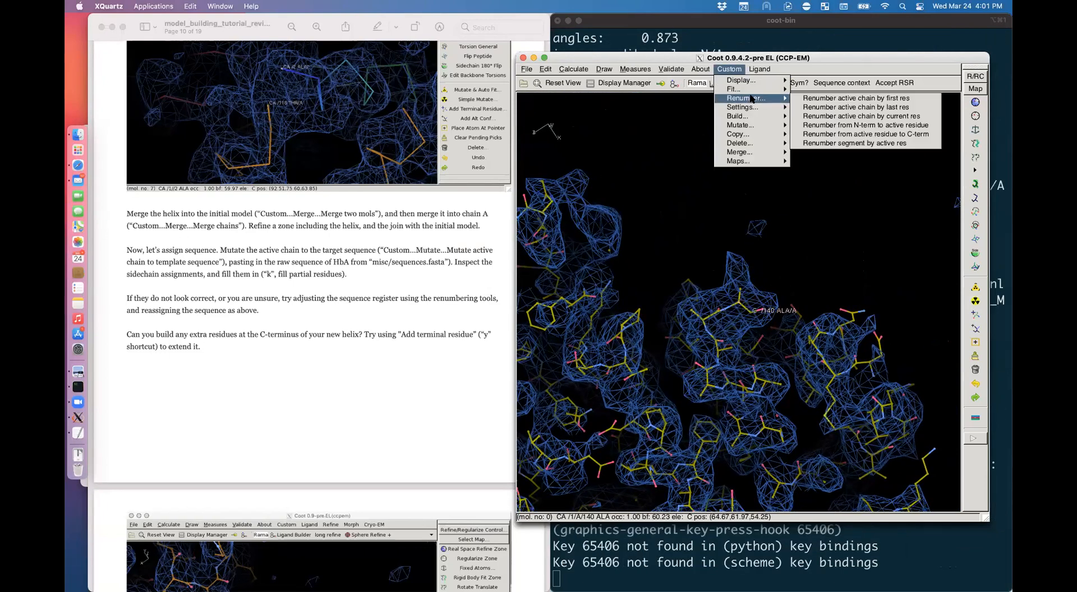
mouse_move(753, 125)
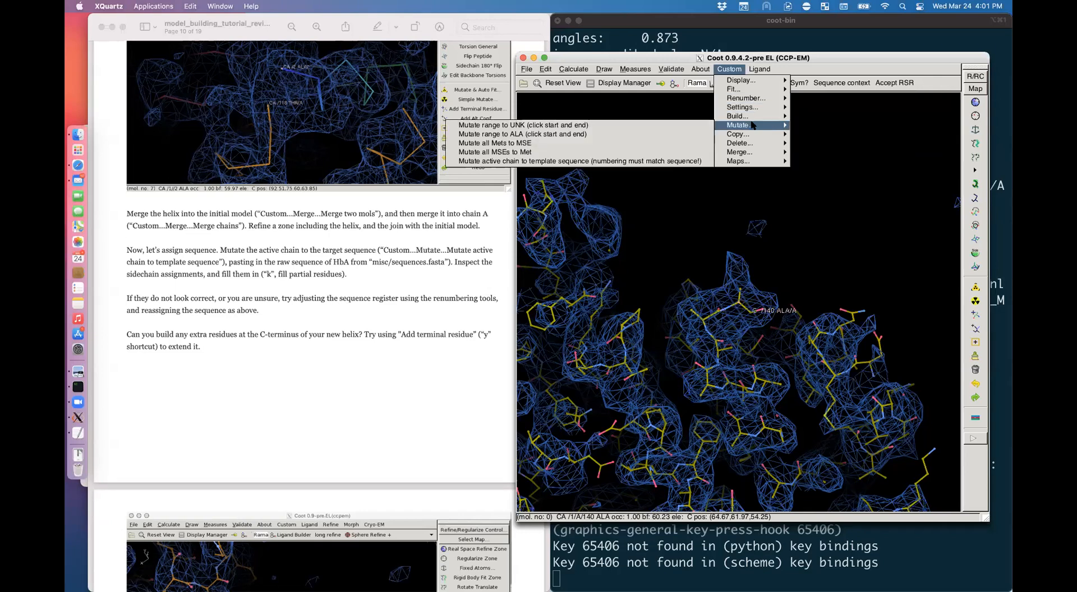
left_click(659, 163)
key("ctrl+v")
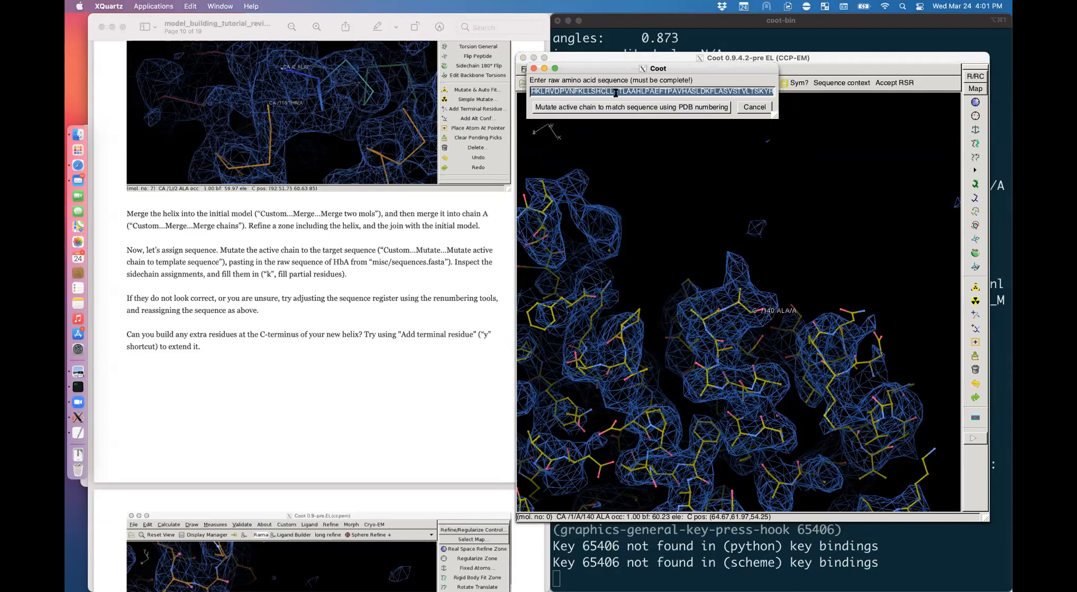
key("Return")
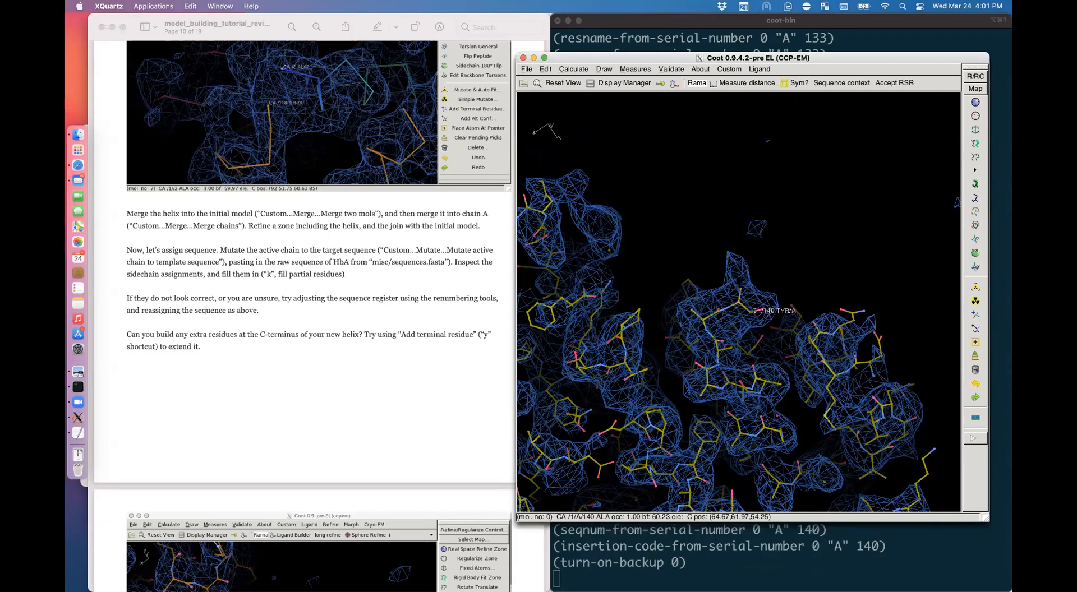
Step: Label TYR 140 and LYS 139 and inspect the new tyrosine
left_click(738, 283)
left_click(706, 318)
mouse_move(840, 333)
left_mouse_down()
mouse_move(673, 330)
mouse_move(830, 336)
left_mouse_up()
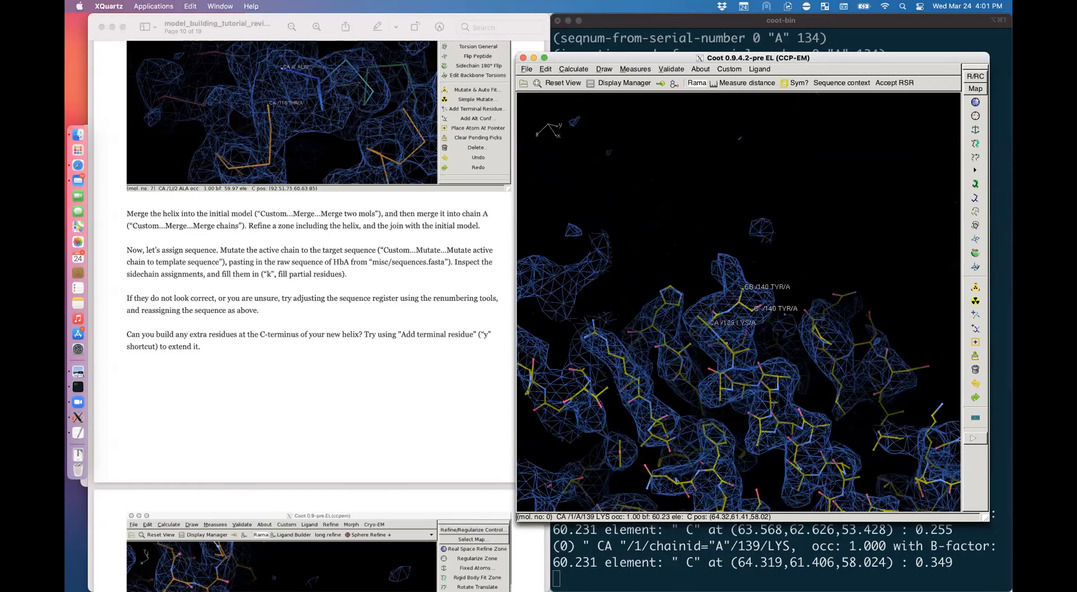
Step: Scroll the tutorial PDF down to section 5 on the threaded beta-subunit model
scroll(354, 394, "down", 5)
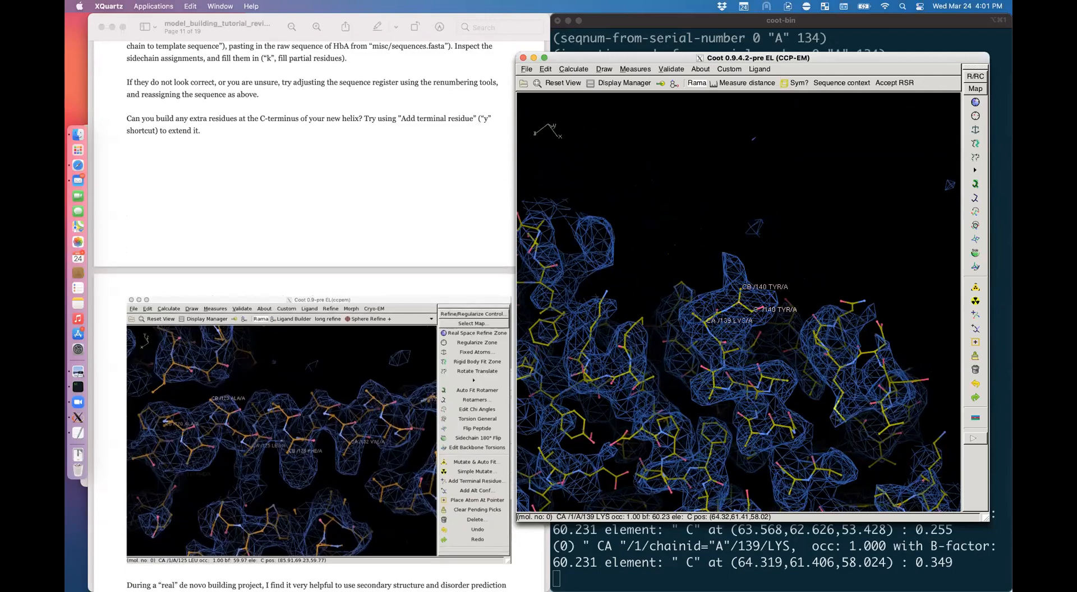
scroll(353, 395, "down", 4)
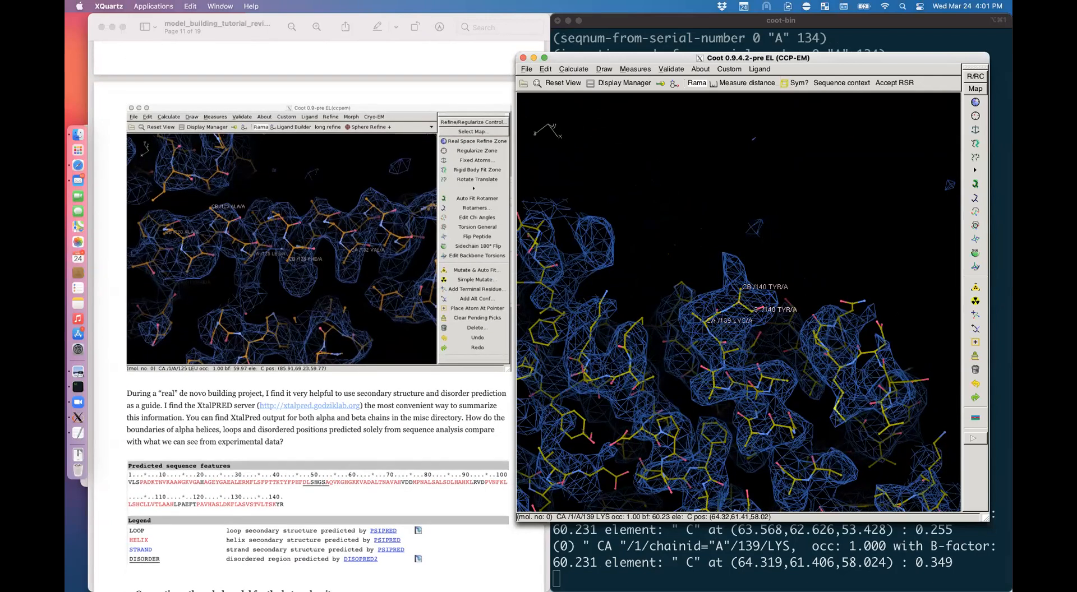
scroll(435, 429, "down", 3)
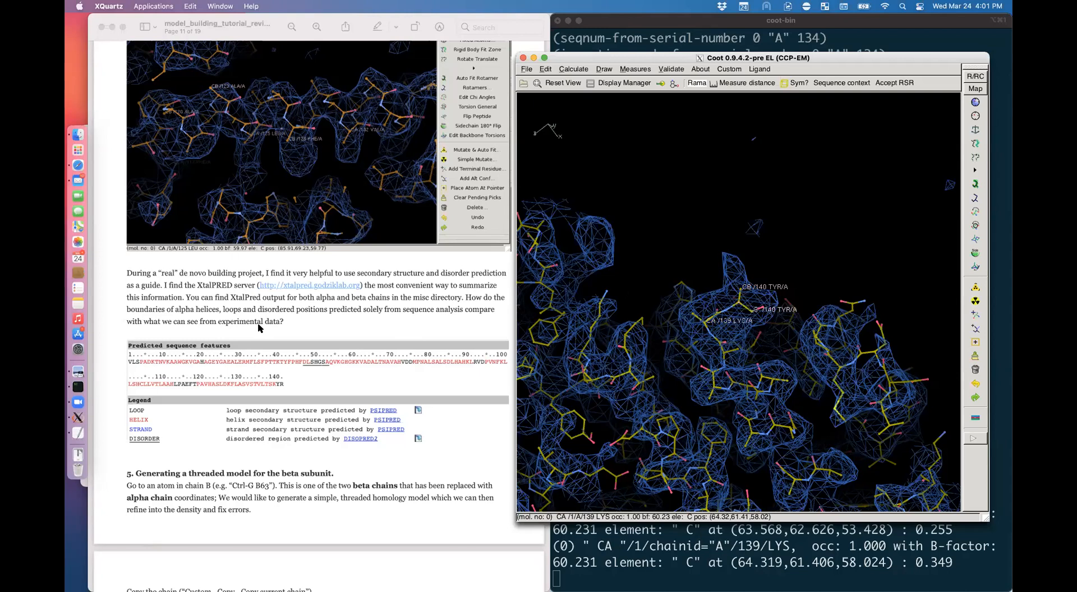
left_click(296, 357)
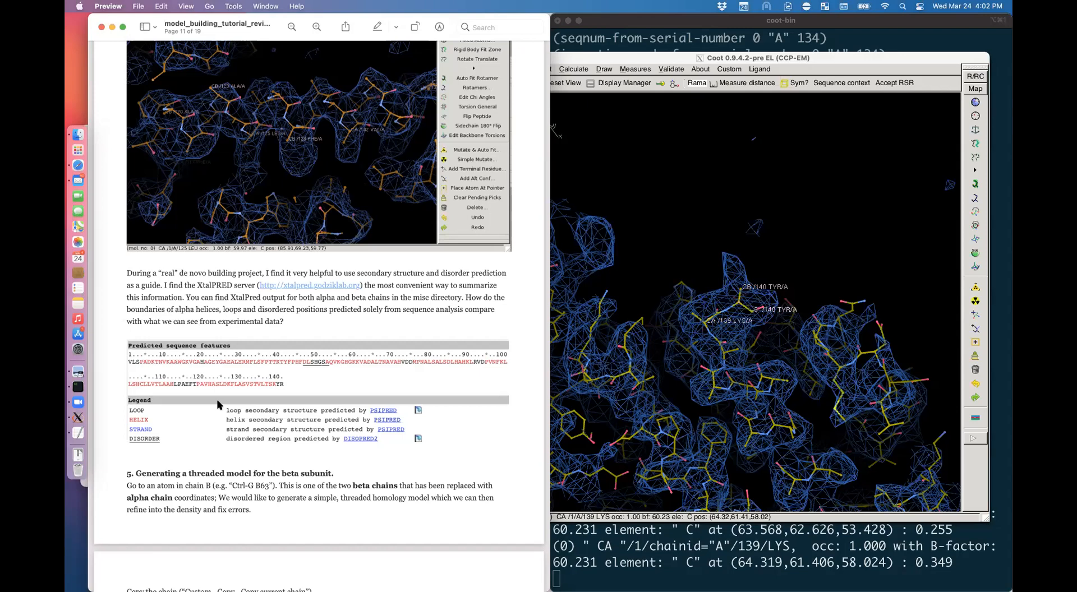
scroll(220, 398, "down", 2)
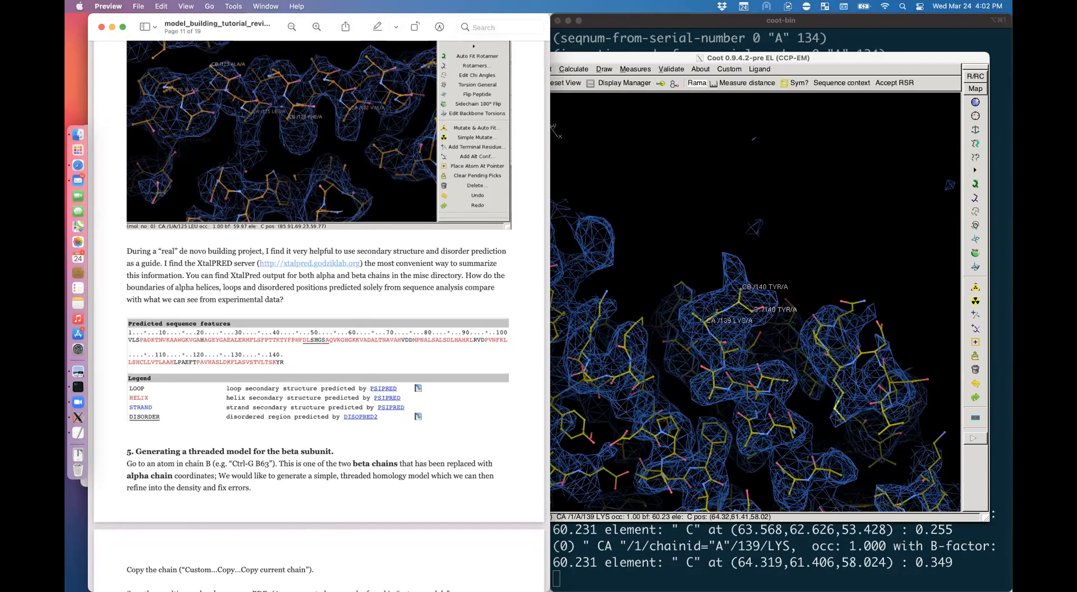
Step: Return to Coot and rotate the model and density map
left_click(650, 235)
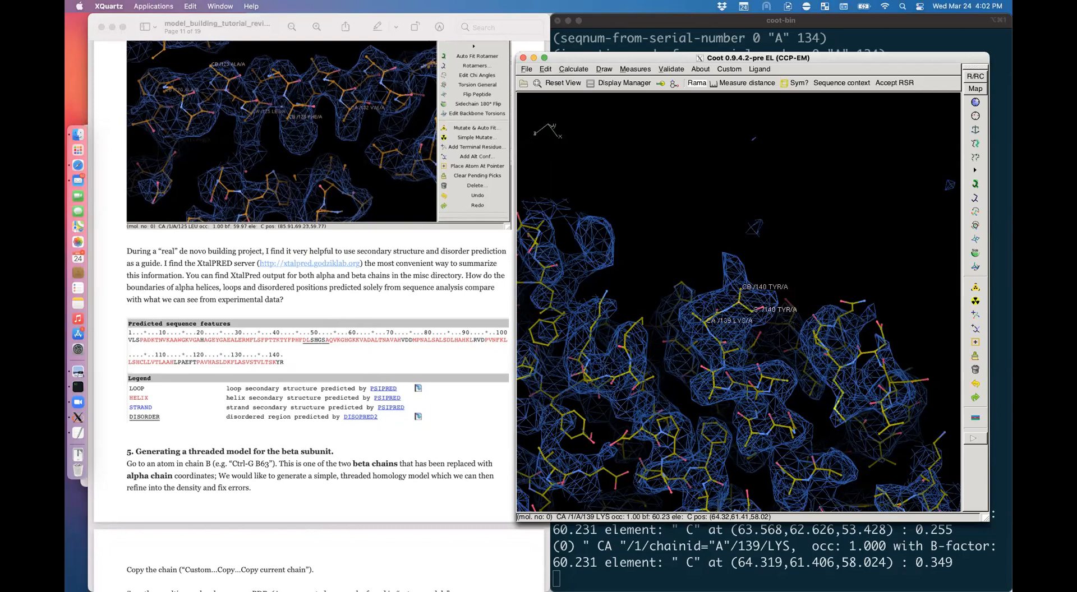
left_click_drag(779, 287, 729, 302)
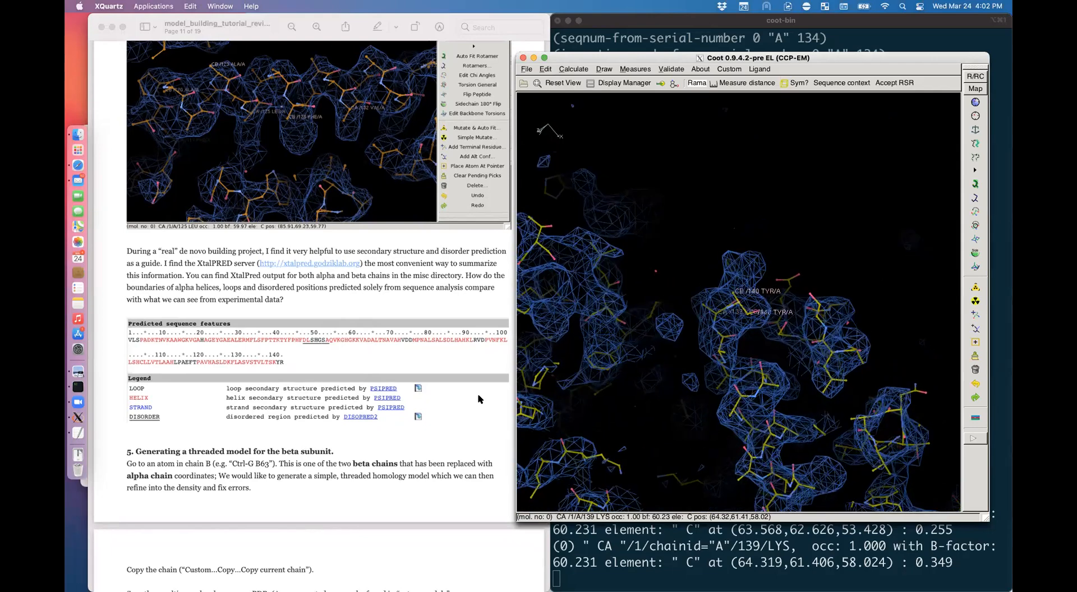
scroll(419, 217, "down", 4)
scroll(419, 217, "up", 2)
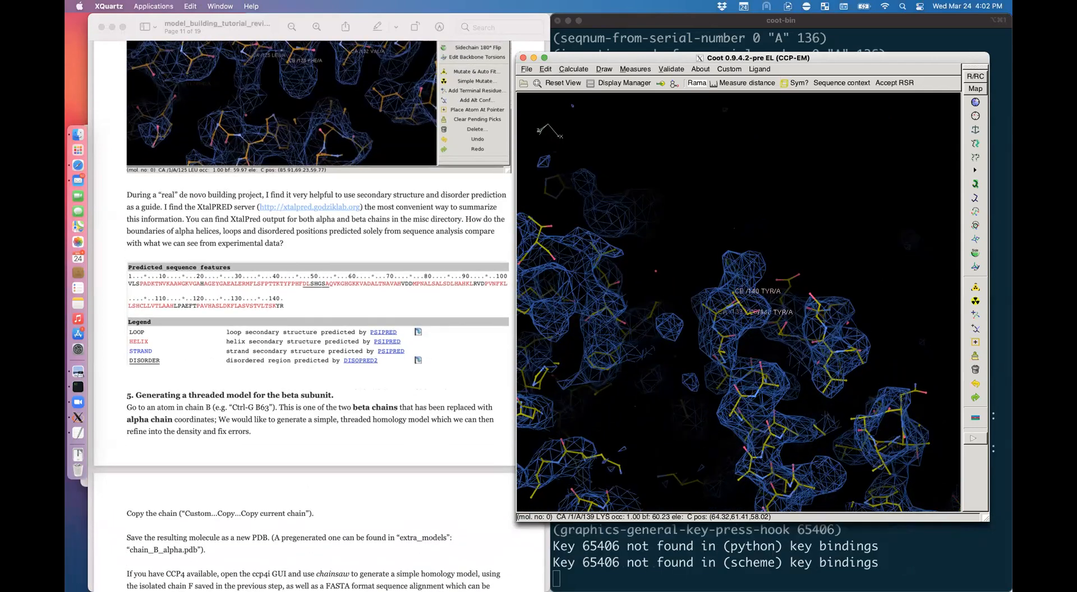
Step: Centre on PHE 128, delete its side chain and try rebuilding it
left_click(798, 478, "alt")
left_click_drag(799, 449, 713, 308)
right_click_drag(713, 309, 785, 330)
left_click_drag(785, 331, 813, 404)
key("shift+k")
key("shift+k")
key("k")
key("k")
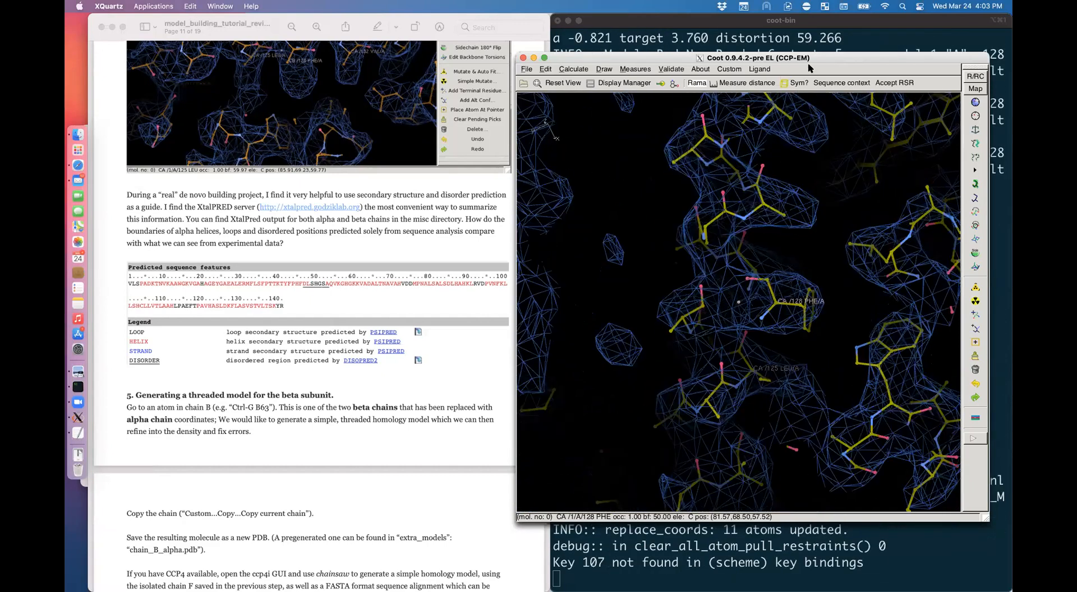
Step: Undo three modelling steps and delete the PHE 128 side chain again
left_click_drag(813, 58, 665, 61)
key("ctrl+z")
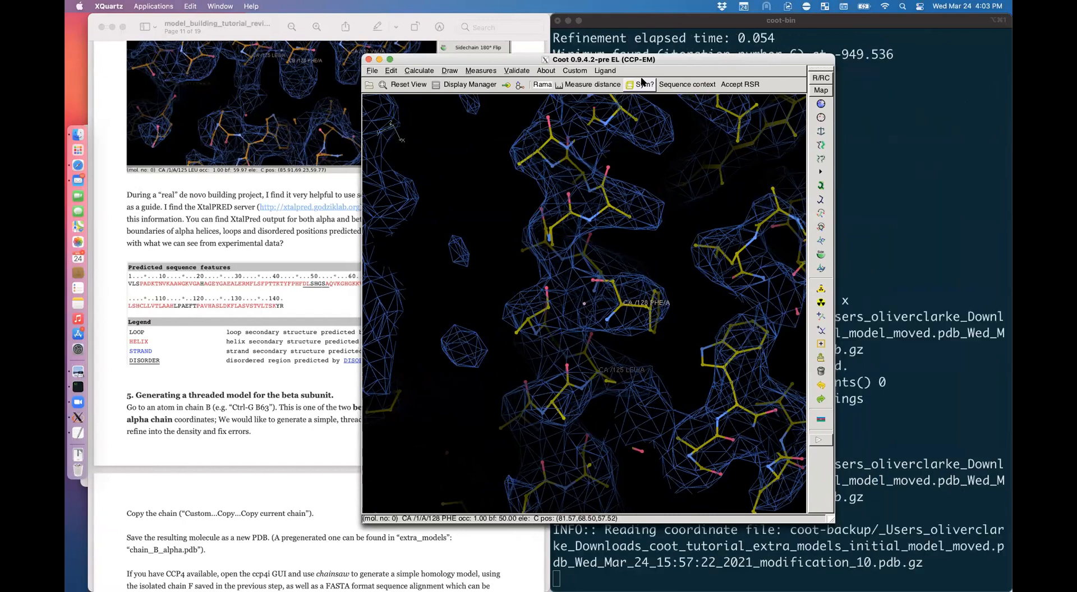
key("ctrl+z")
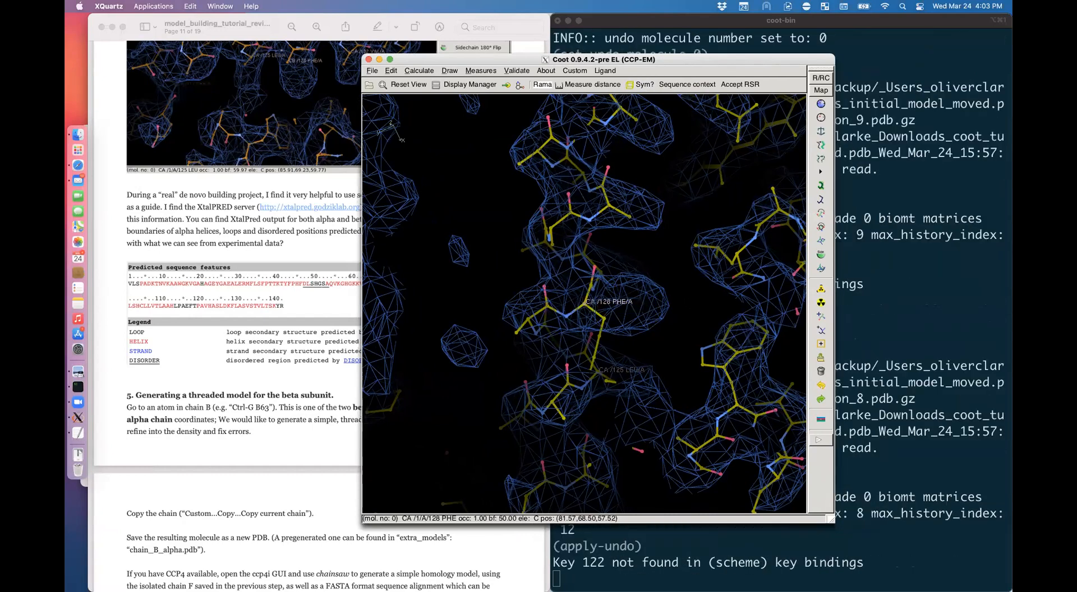
key("ctrl+z")
mouse_move(594, 252)
left_mouse_down()
mouse_move(594, 342)
mouse_move(577, 255)
mouse_move(583, 325)
mouse_move(595, 269)
left_mouse_up()
key("shift+k")
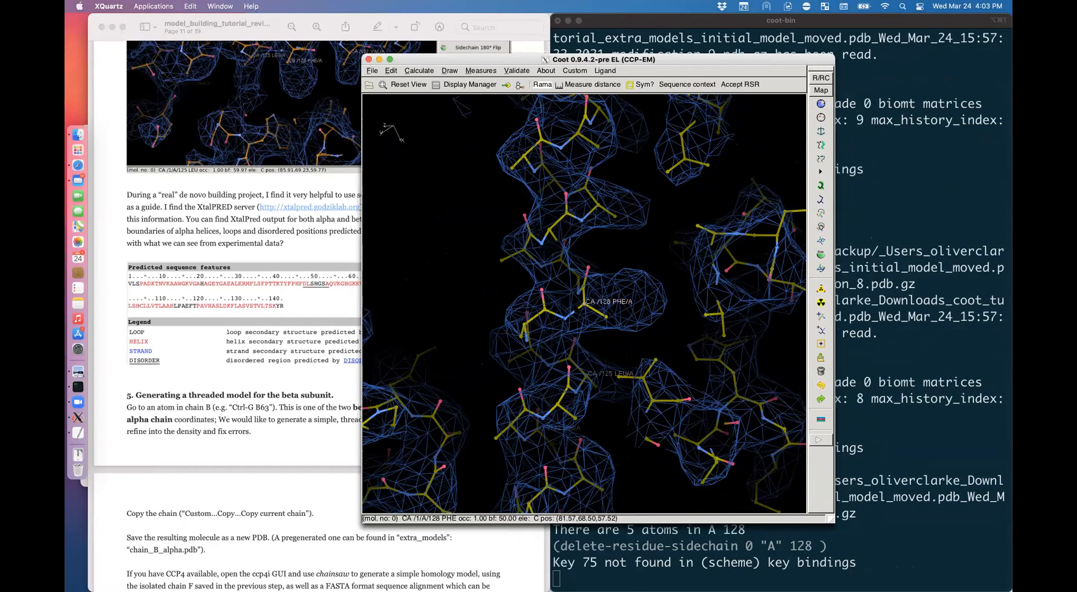
left_click_drag(594, 269, 590, 235)
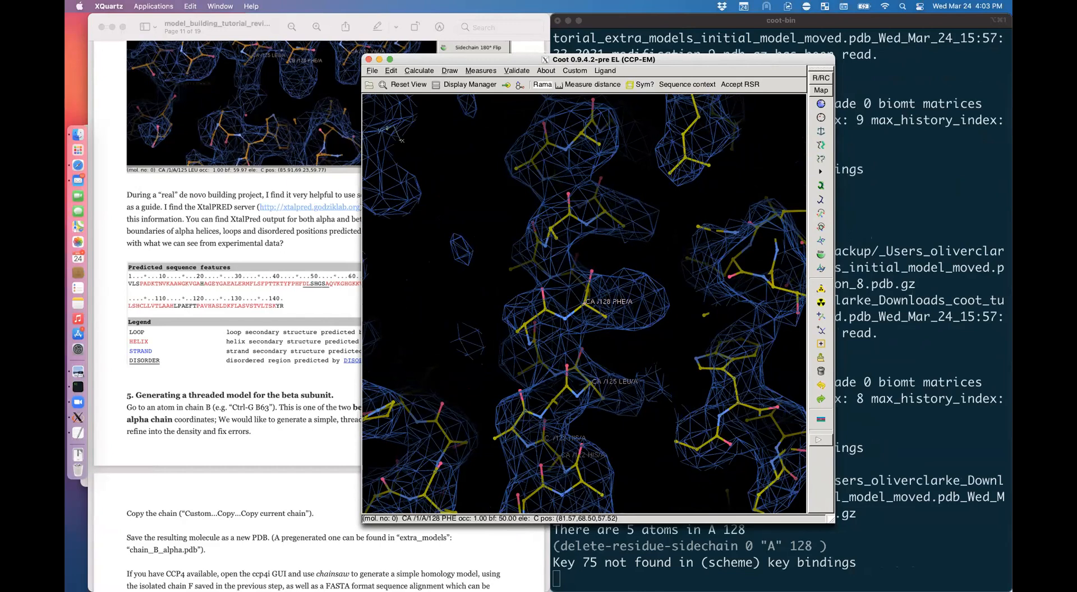
Step: Remutate residue 128 to phenylalanine (F) and inspect the new side chain
key("shift+m")
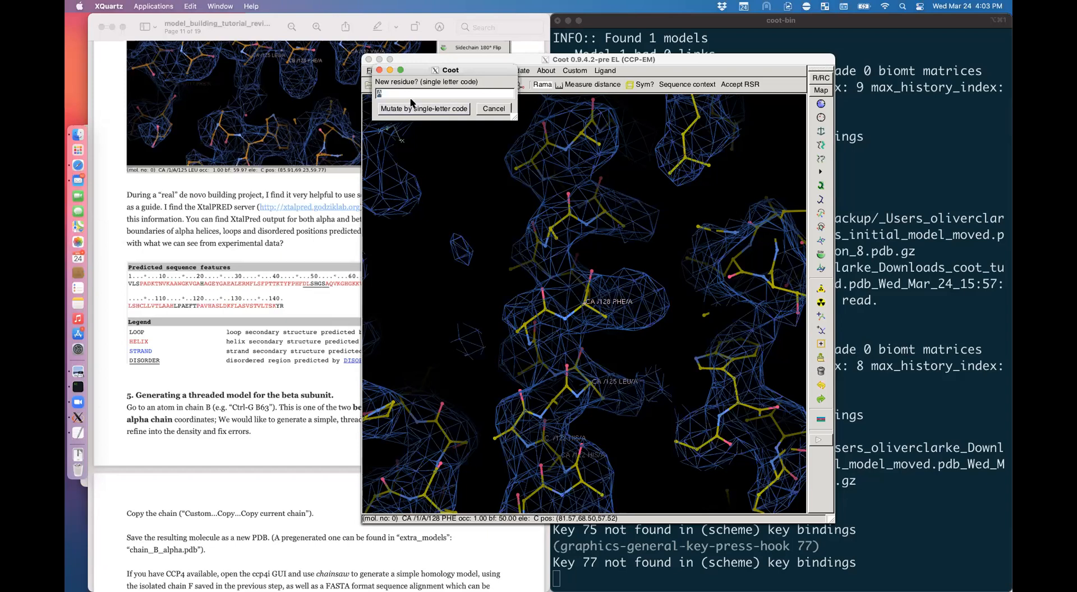
type("F")
key("Return")
left_click_drag(583, 274, 581, 358)
left_click_drag(594, 358, 544, 303)
key("shift+r")
key("shift+r")
key("shift+r")
key("shift+r")
key("shift+r")
key("shift+r")
key("shift+r")
key("shift+r")
left_click_drag(609, 335, 743, 90)
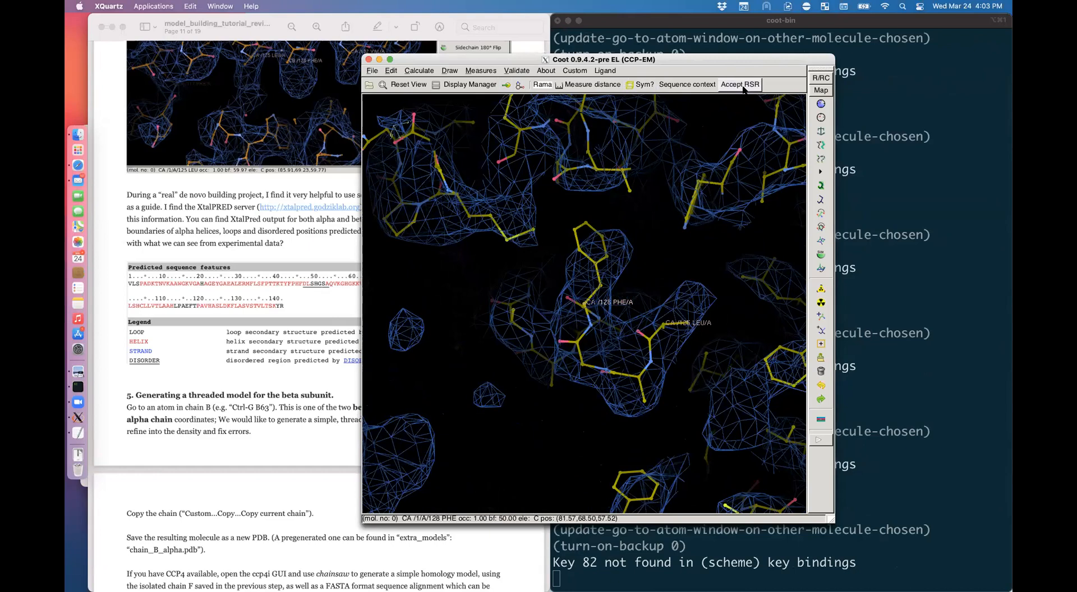
Step: Real-space refine ASP 126 to SER 131, accept it, and rearrange the model window
left_click(821, 105)
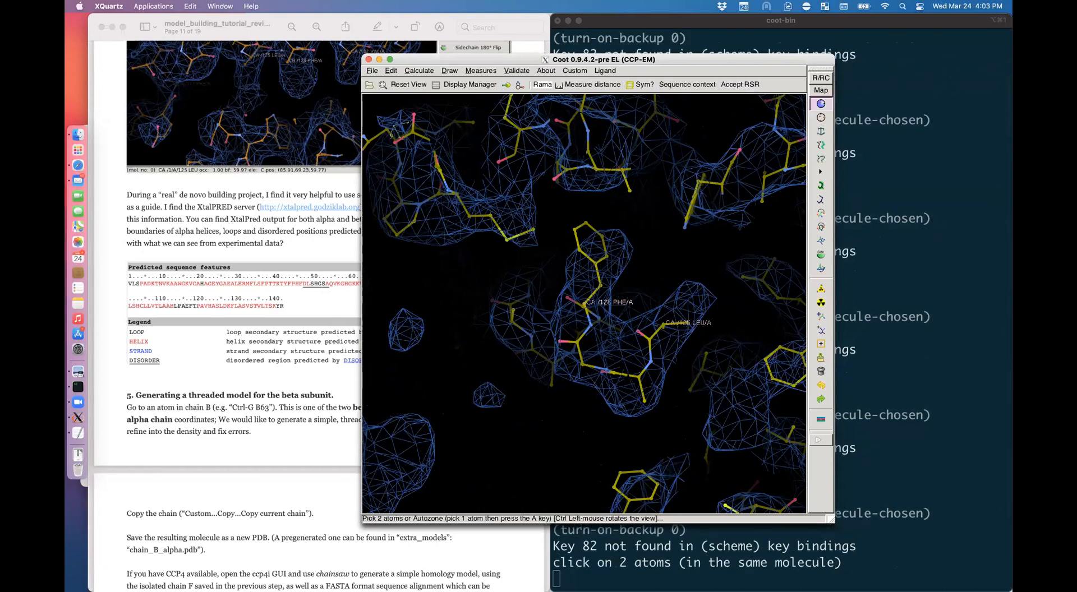
left_click(639, 375)
left_click(511, 320)
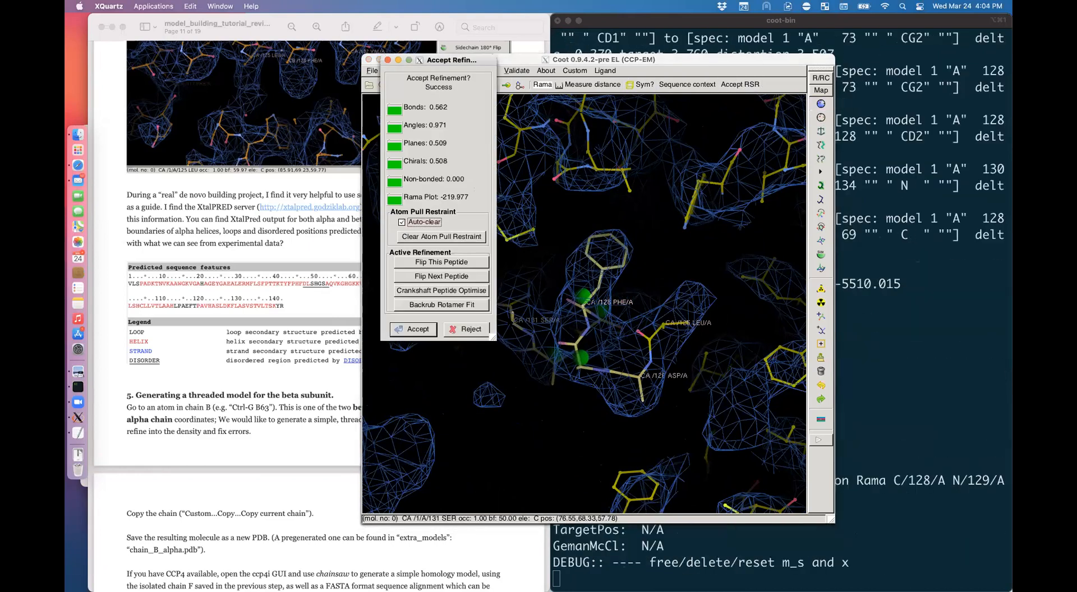
left_click(414, 328)
left_click_drag(414, 328, 360, 332)
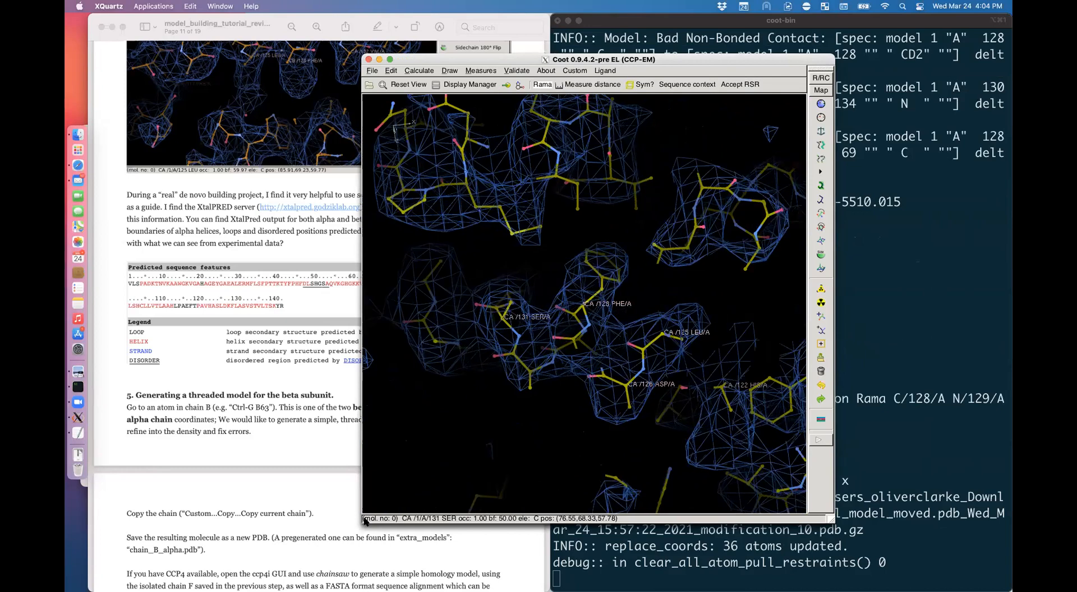
left_click_drag(736, 59, 606, 33)
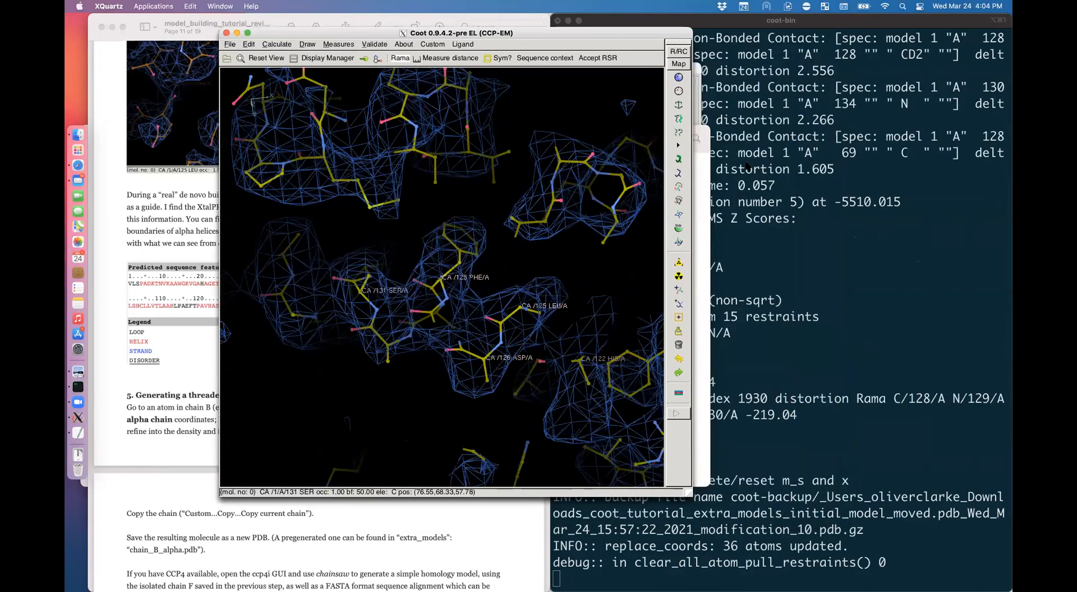
left_click_drag(688, 496, 819, 481)
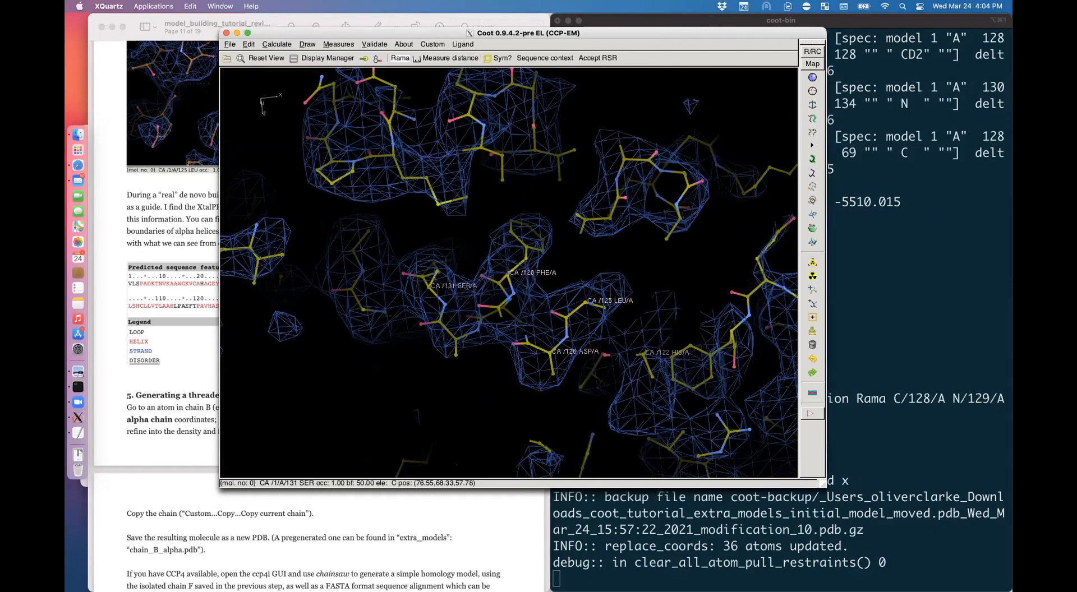
Step: Add Sphere Refine + to the toolbar through Toolbar Selection and apply
right_click(649, 61)
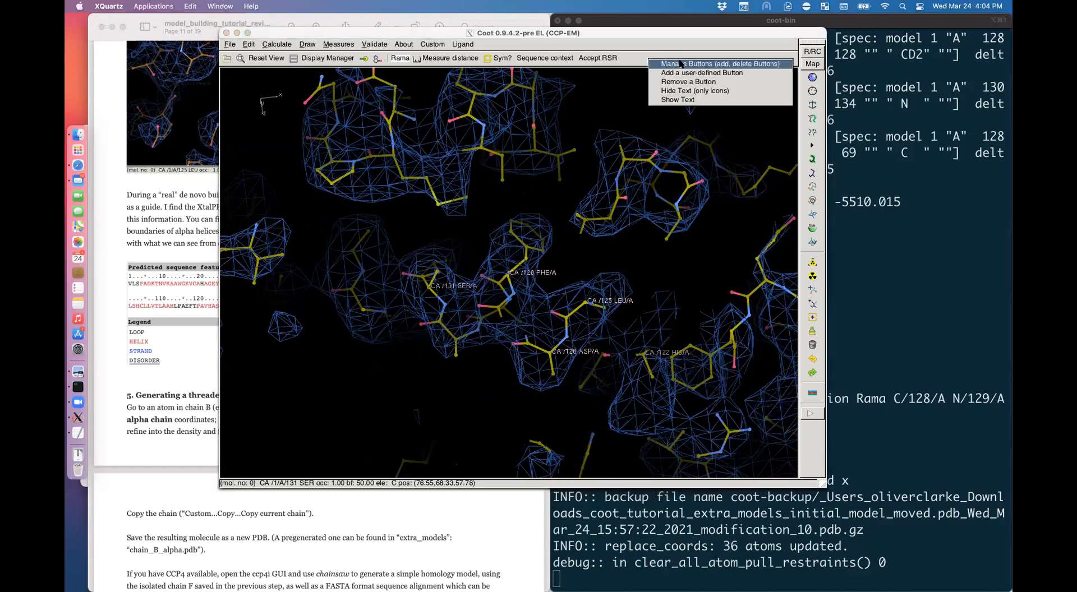
left_click(639, 57)
right_click(638, 58)
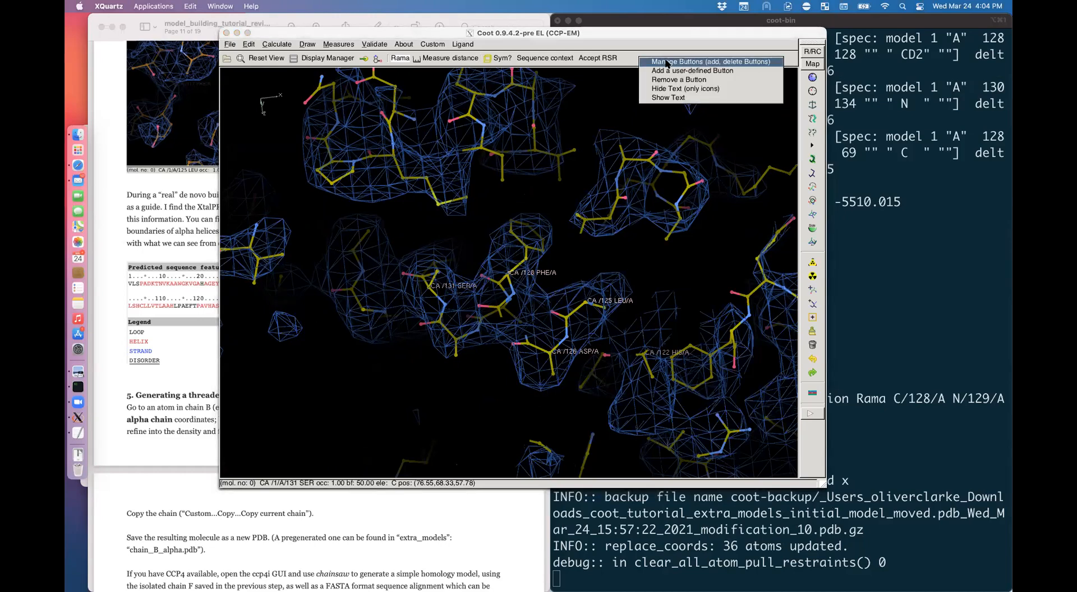
left_click(666, 62)
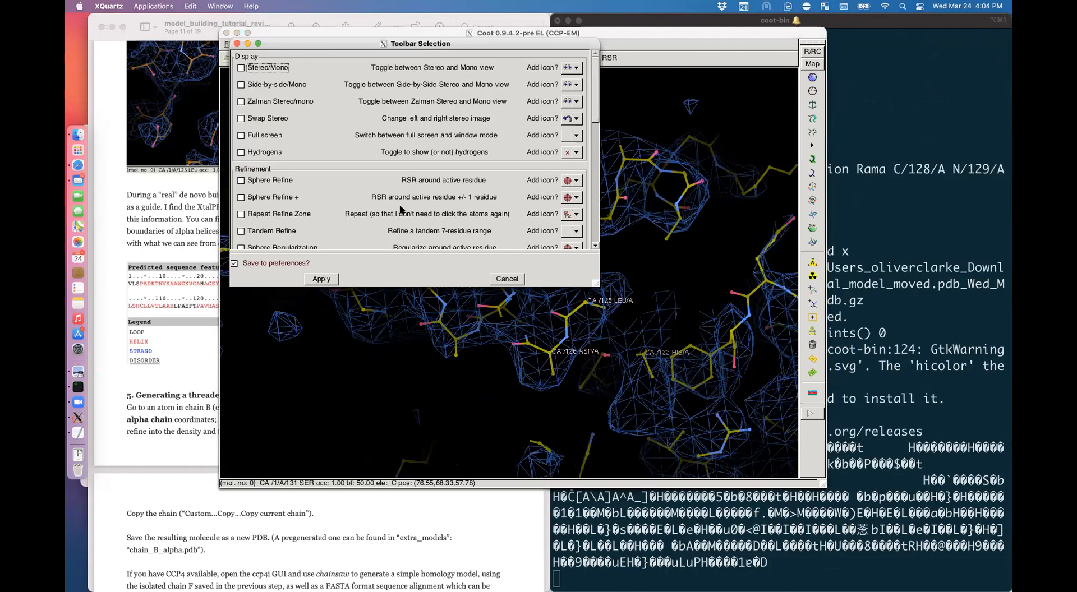
left_click(240, 198)
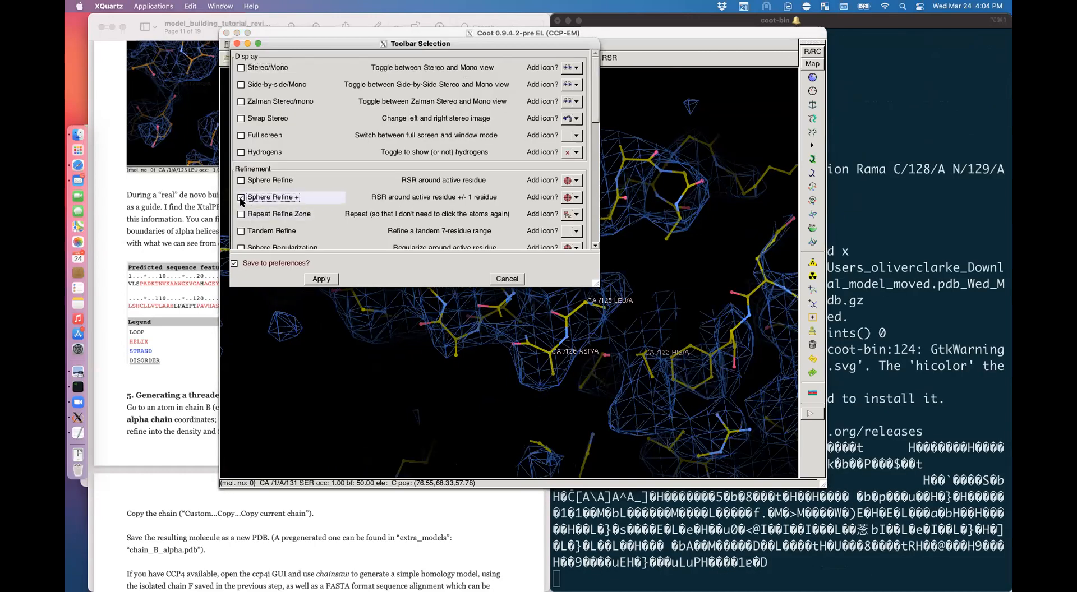
left_click(240, 197)
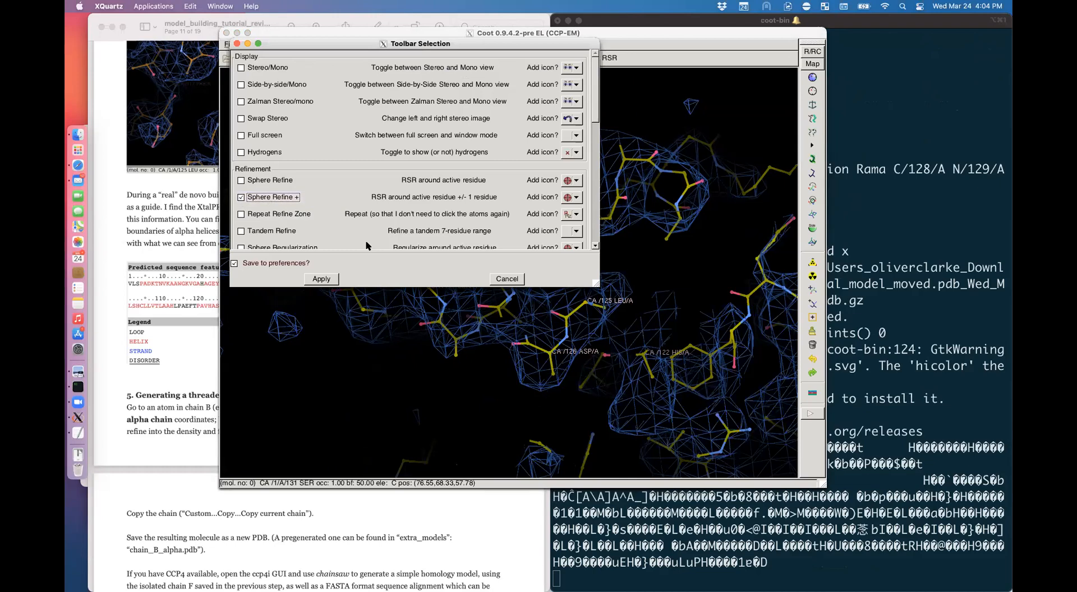
left_click(321, 279)
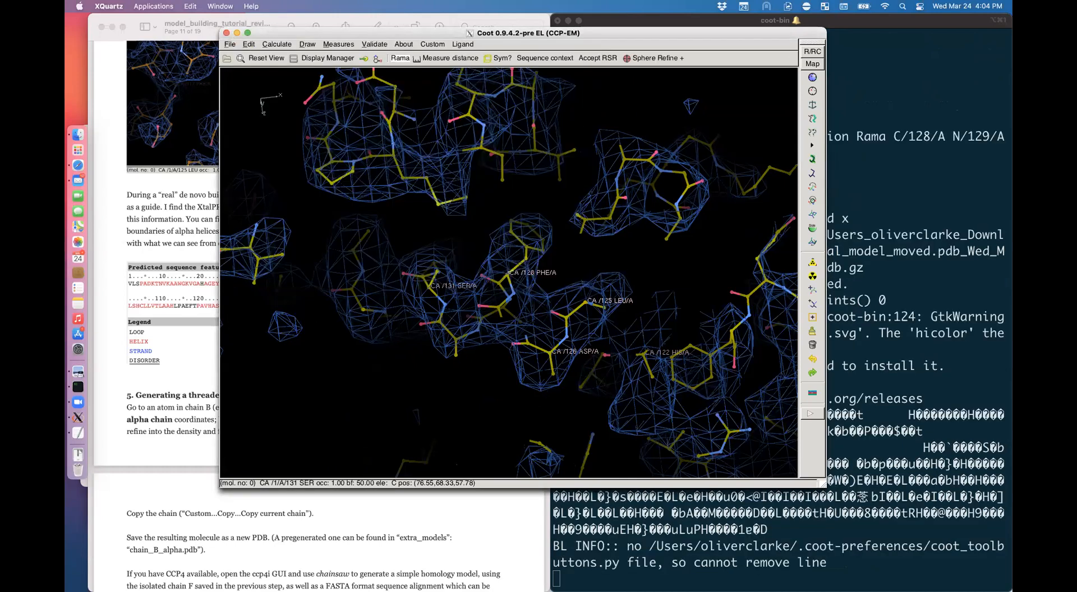
Step: Label a HIS 122 atom, then run Sphere Refine + around SER 131
left_click_drag(538, 336, 567, 280)
double_click(661, 322)
left_click_drag(660, 322, 653, 331)
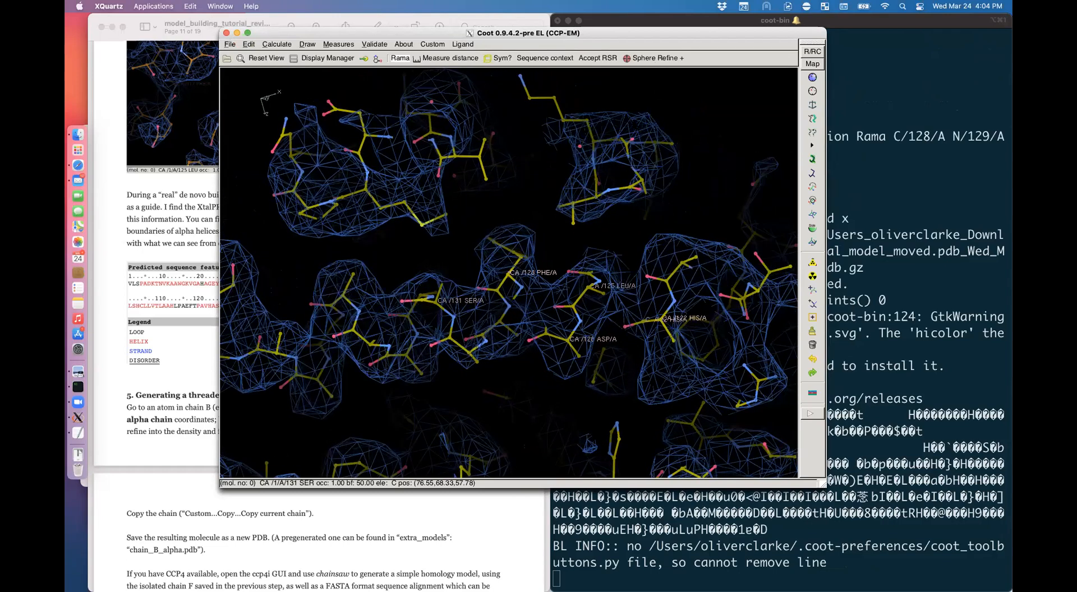
left_click(653, 58)
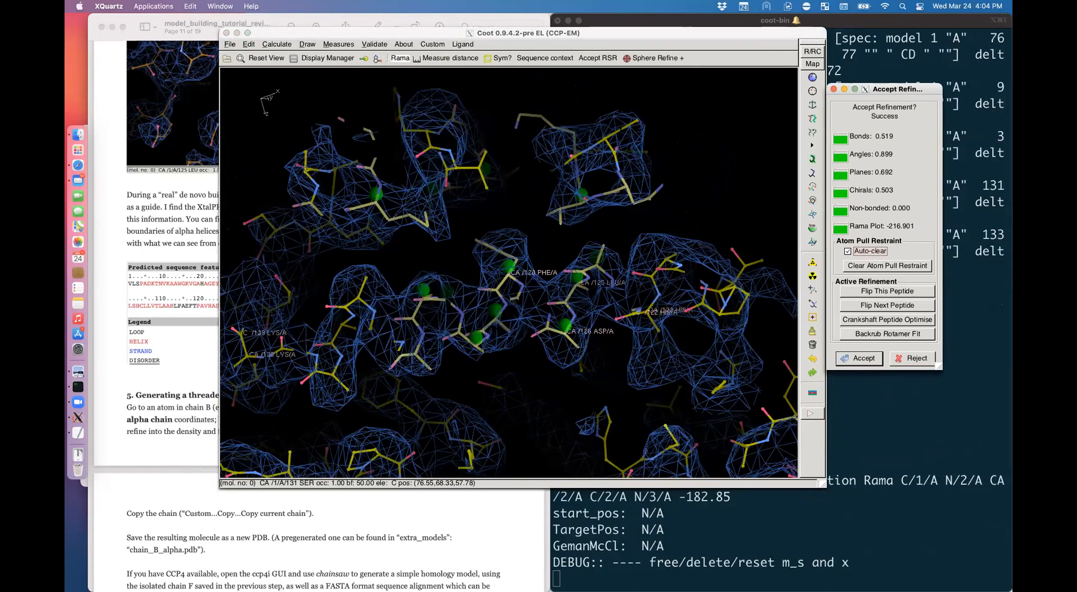
Step: Accept the sphere refinement around SER 131 (197 atoms) and check the helix fit
left_click(566, 337)
left_click_drag(566, 337, 544, 429)
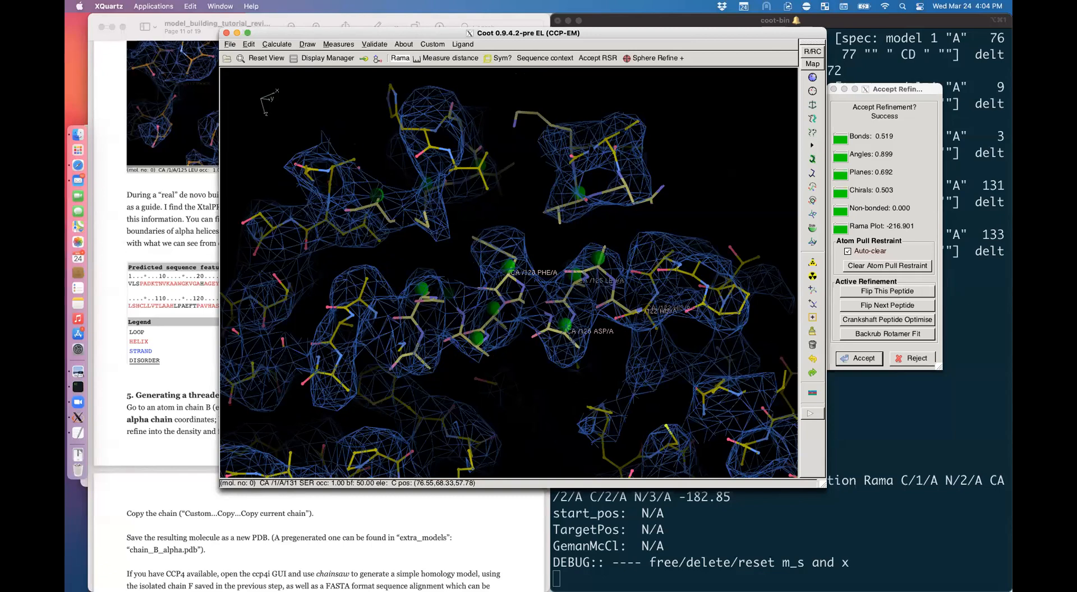
left_click(859, 362)
left_click_drag(561, 320, 569, 387)
double_click(458, 317)
left_click_drag(458, 317, 428, 283)
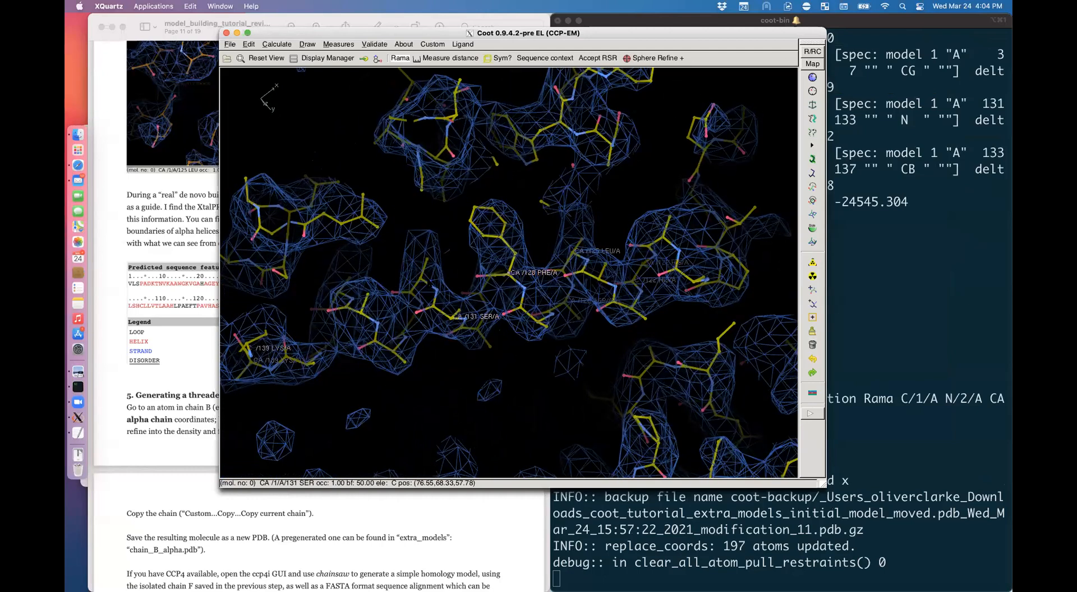
Step: Sphere-refine the region around LEU 136 and accept the result
middle_click(541, 316)
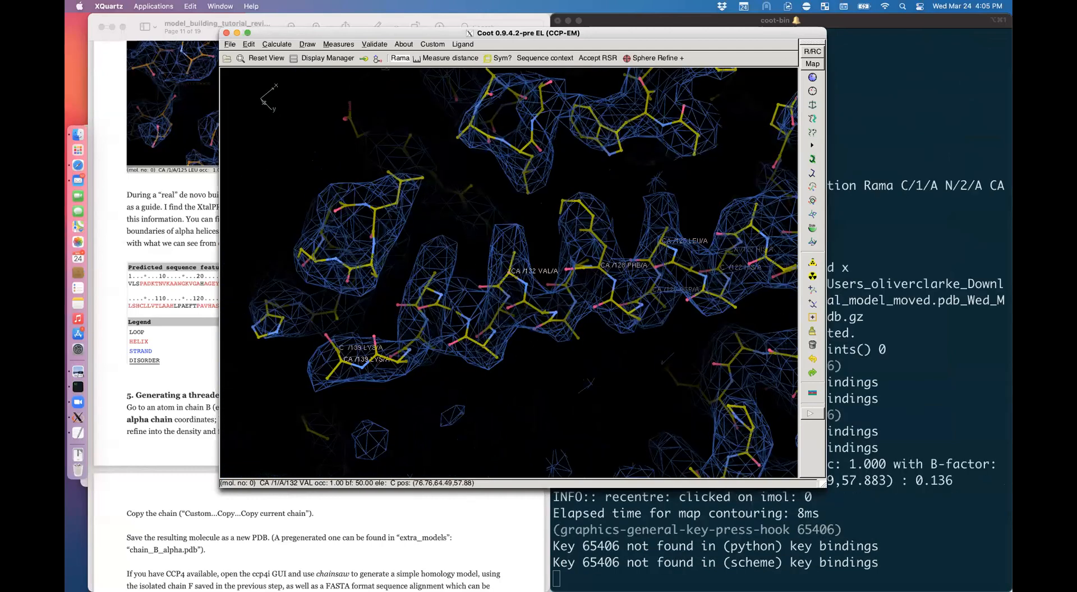
left_click_drag(542, 316, 494, 365)
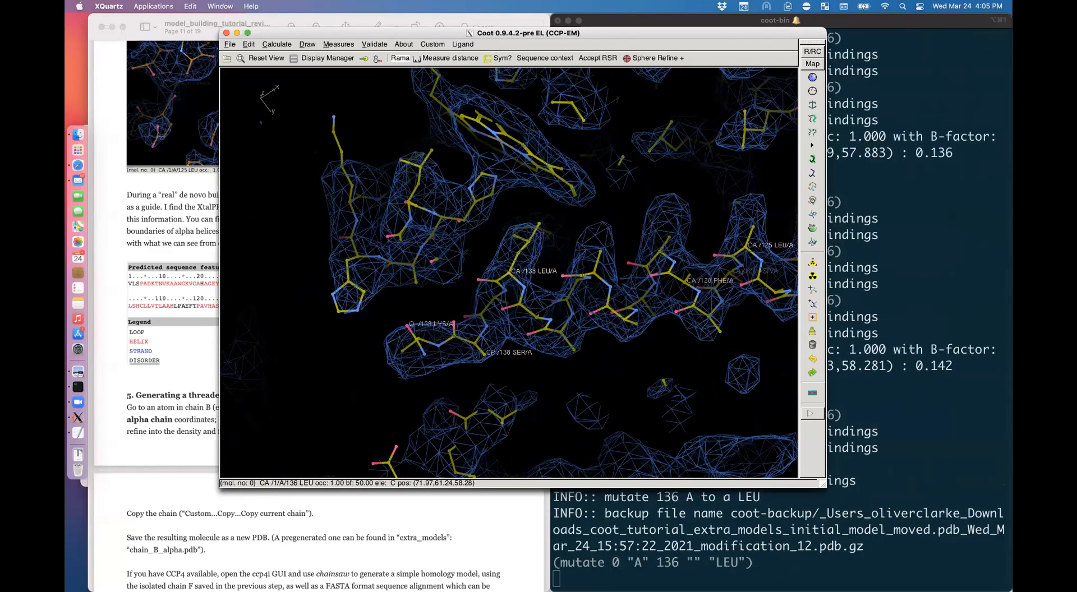
left_click_drag(494, 365, 519, 338)
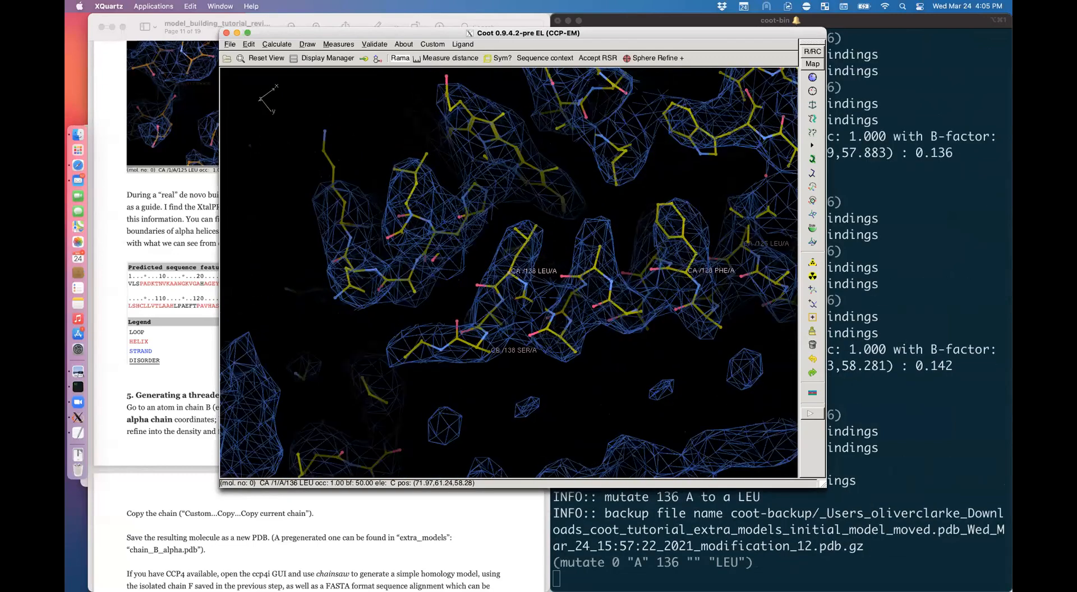
left_click_drag(649, 63, 659, 61)
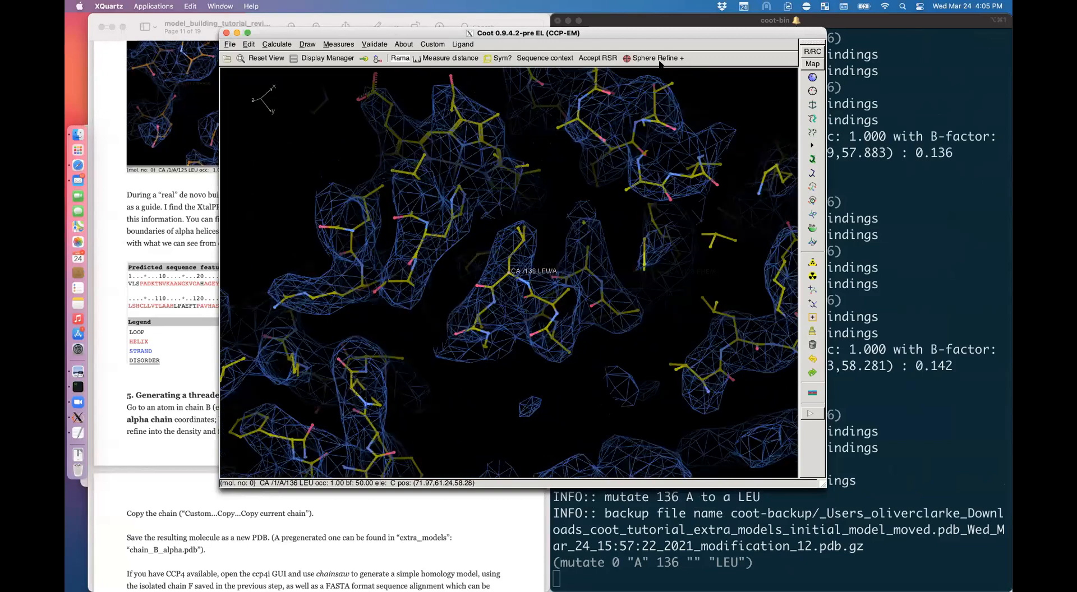
left_click(656, 59)
key("Return")
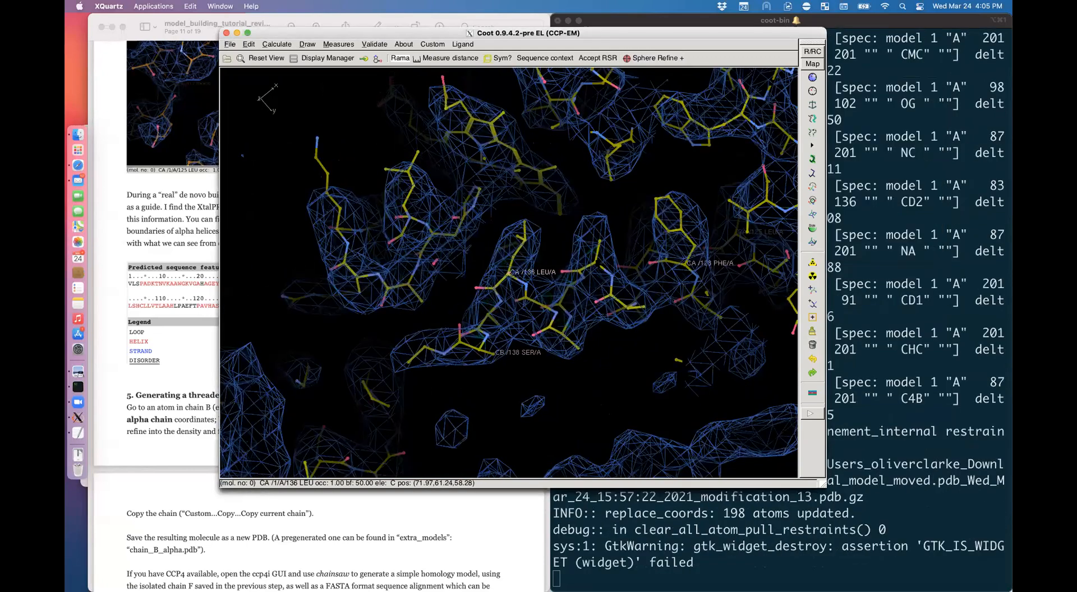
Step: Mutate residue 132 to VAL using the single-letter mutate prompt
left_click(596, 261, "alt")
key("shift+m")
type("v")
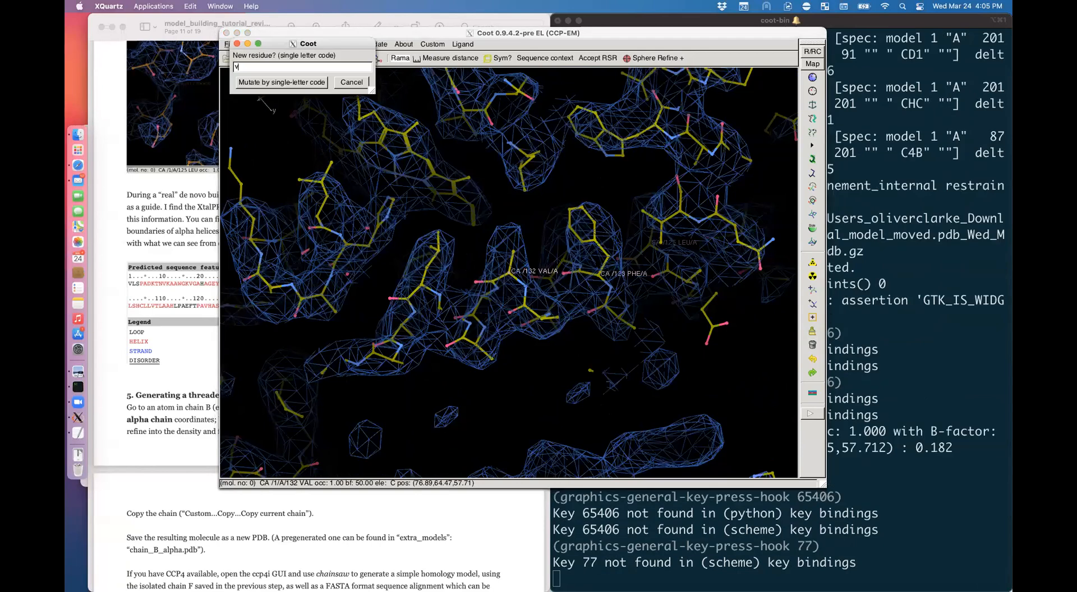
key("Return")
left_click_drag(509, 336, 446, 336)
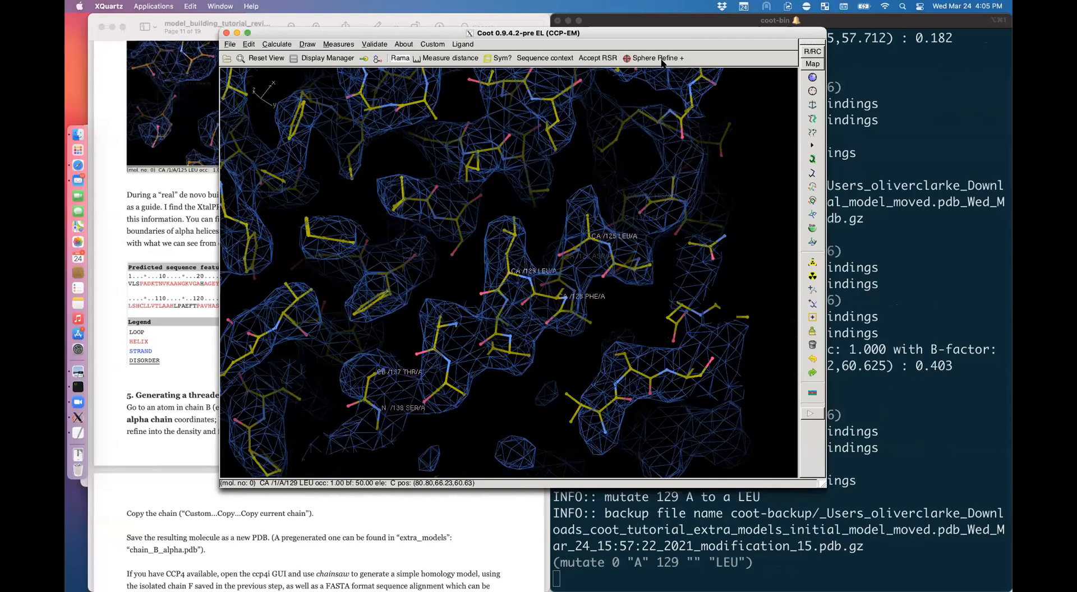
Step: Mutate residue 122 to HIS, then sphere-refine and accept the surrounding region
left_click_drag(566, 314, 522, 318)
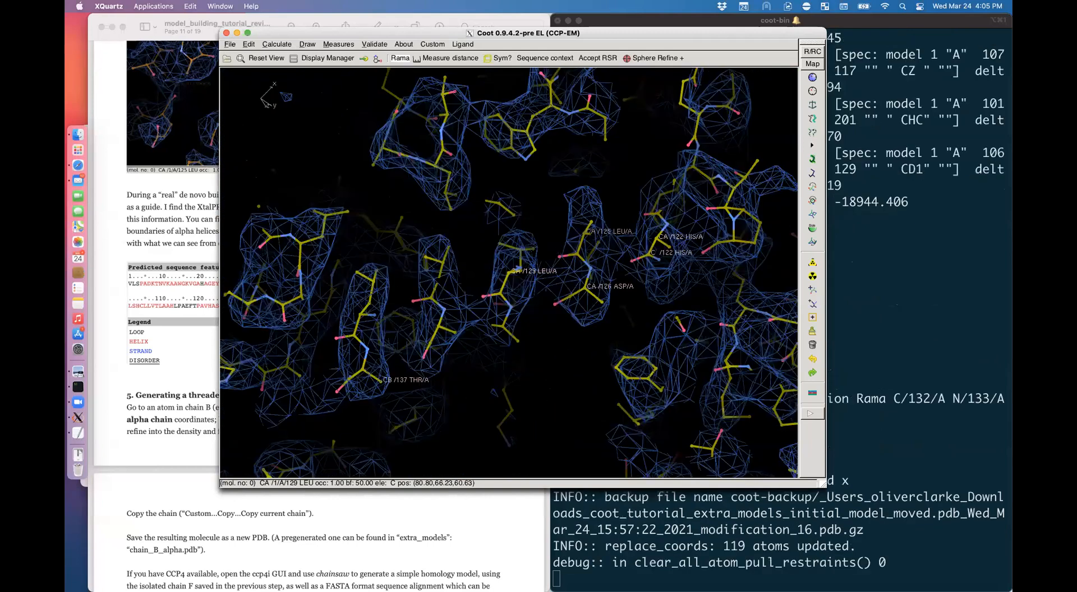
left_click_drag(504, 336, 498, 283)
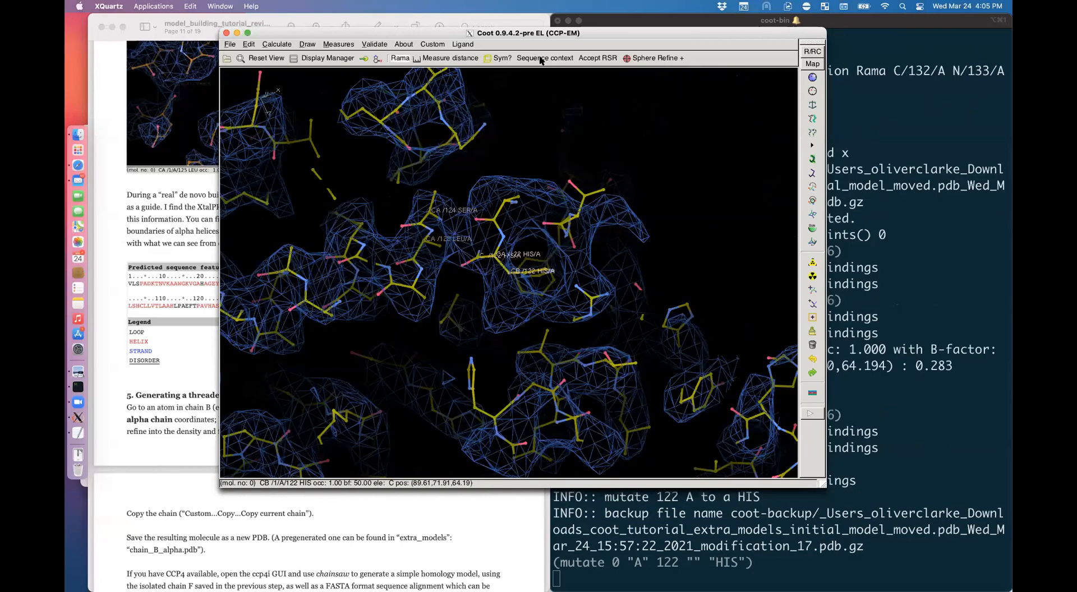
key("shift+r")
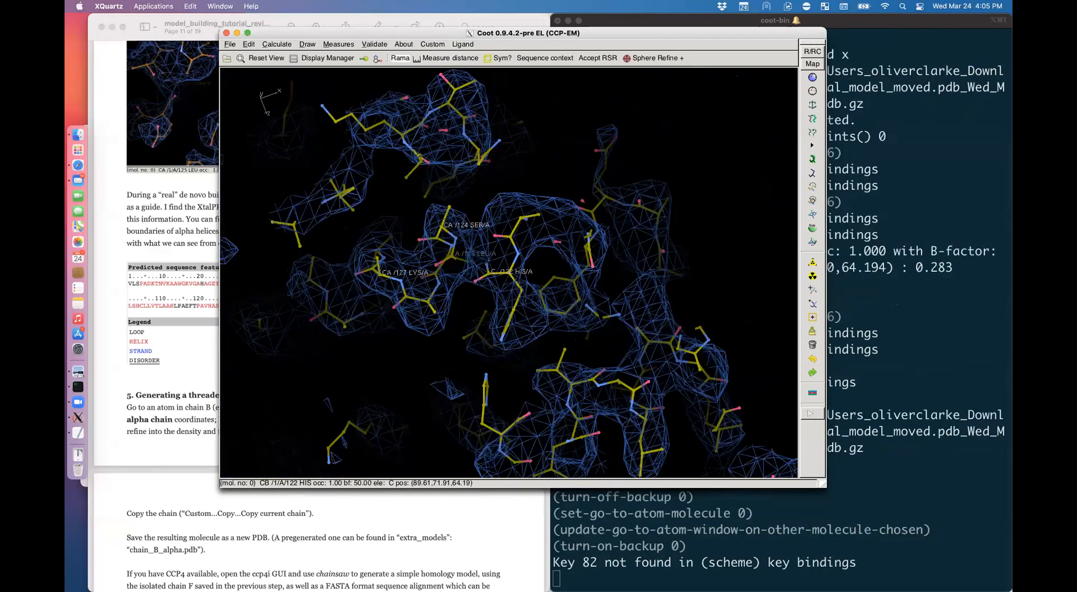
left_click(655, 58)
key("Return")
Step: Rotate the view around the helix and centre on THR 137
left_click_drag(499, 291, 588, 388)
left_click_drag(615, 294, 120, 287)
left_click(272, 275, "alt")
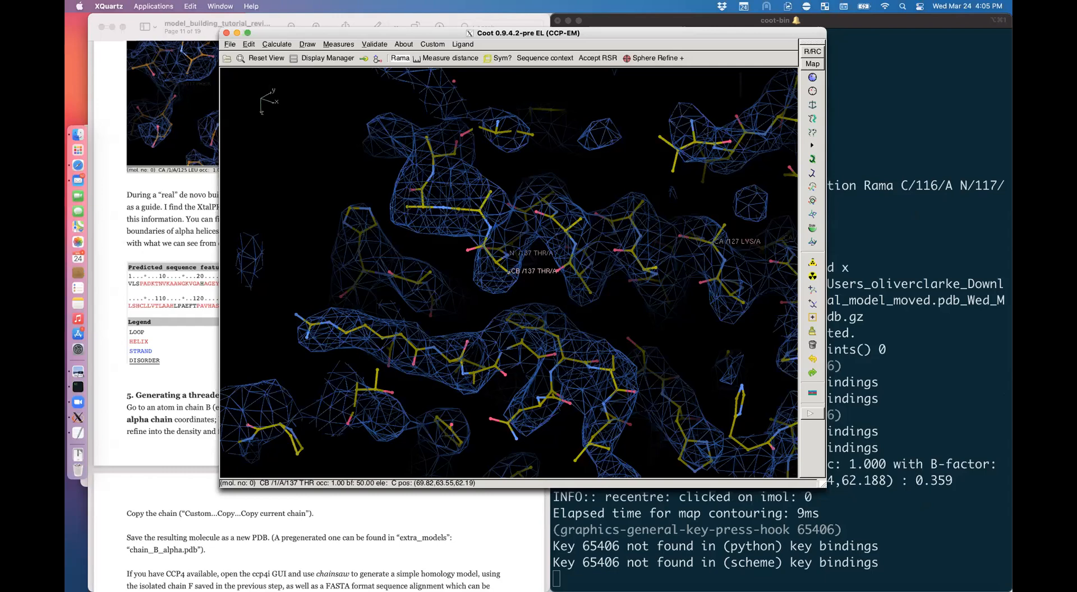
left_click(212, 400)
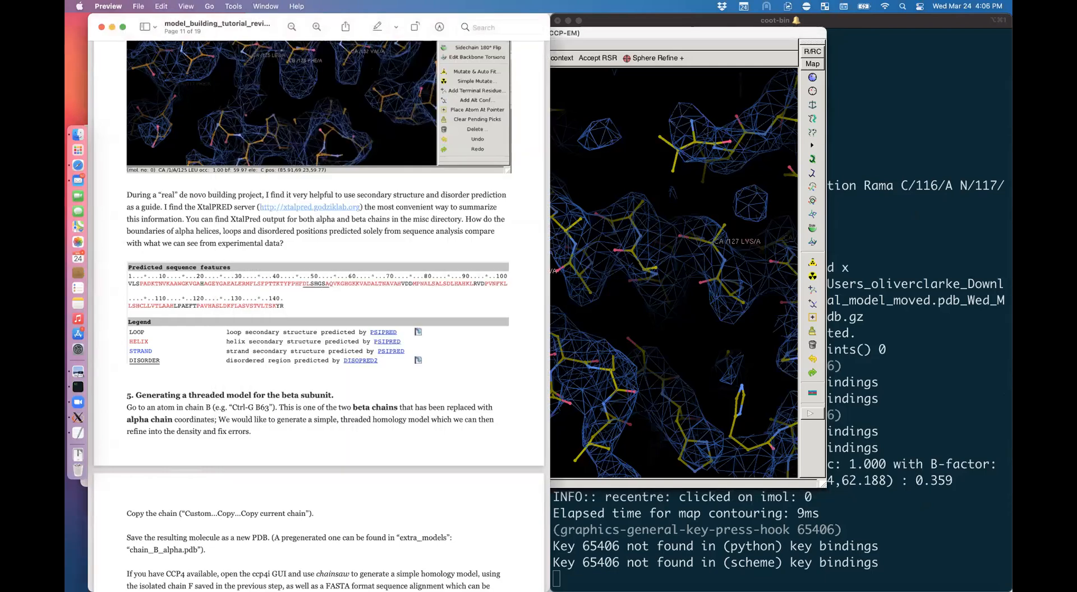
left_click(634, 253)
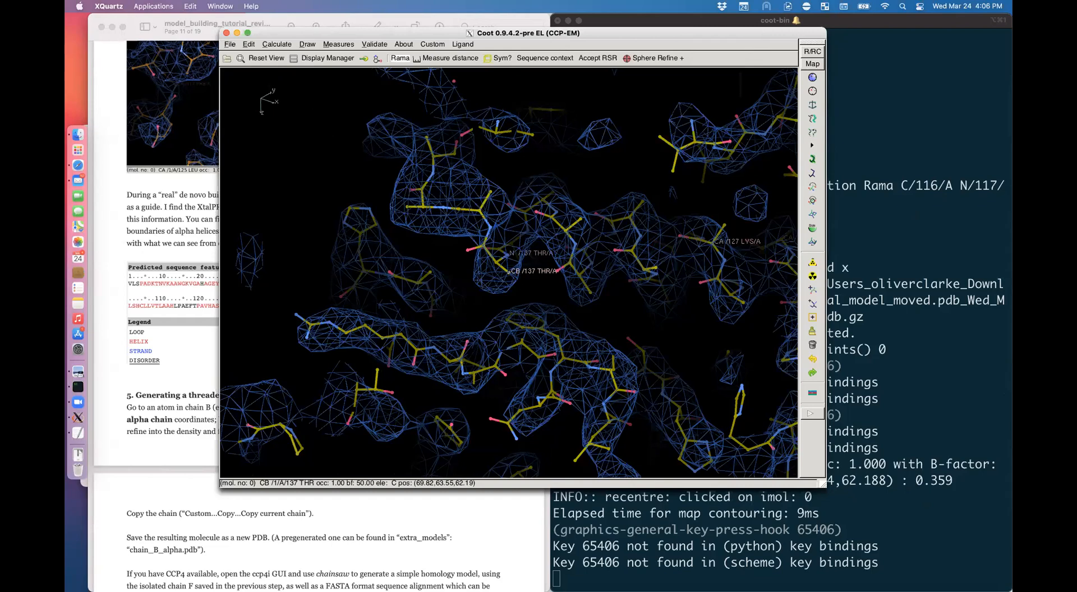
right_click_drag(538, 336, 505, 269)
left_click_drag(504, 269, 510, 270)
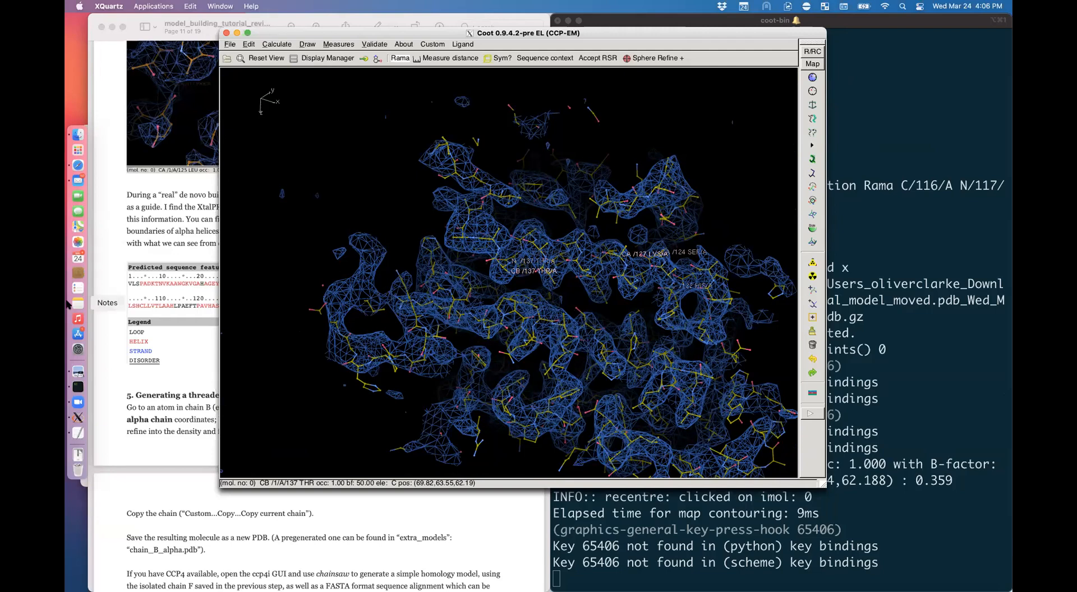
Step: Jump to residue 63 of chain B with the go-to-residue entry b63
left_click(197, 375)
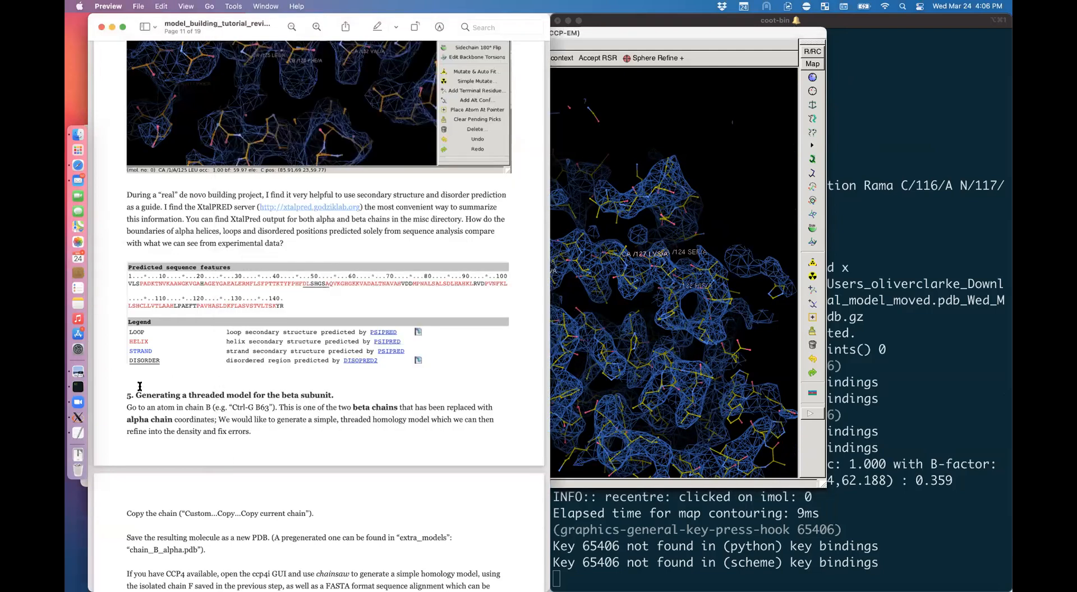
left_click(637, 318)
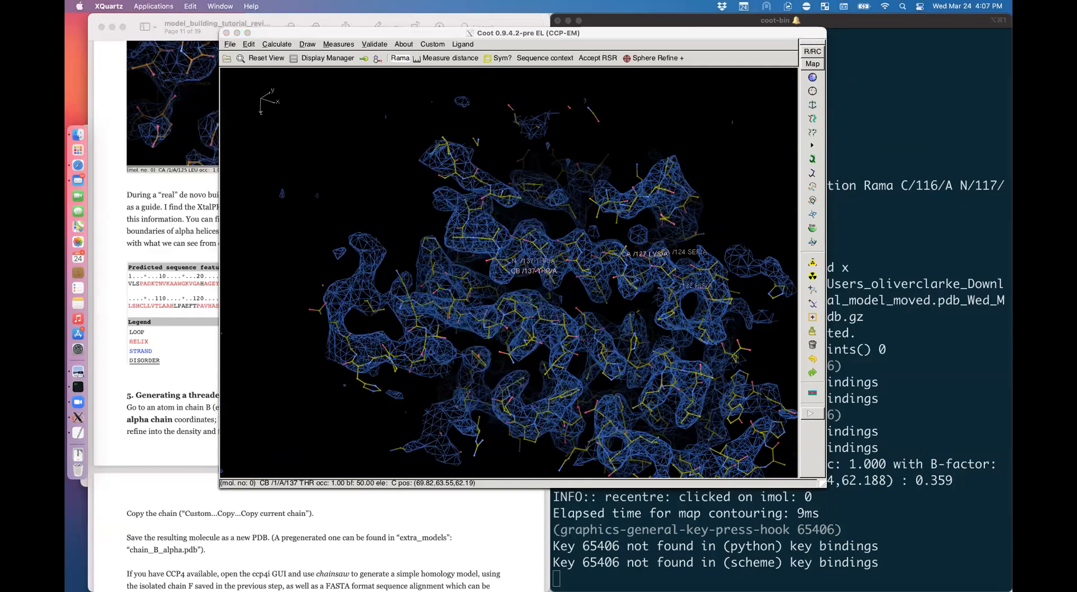
left_click(191, 406)
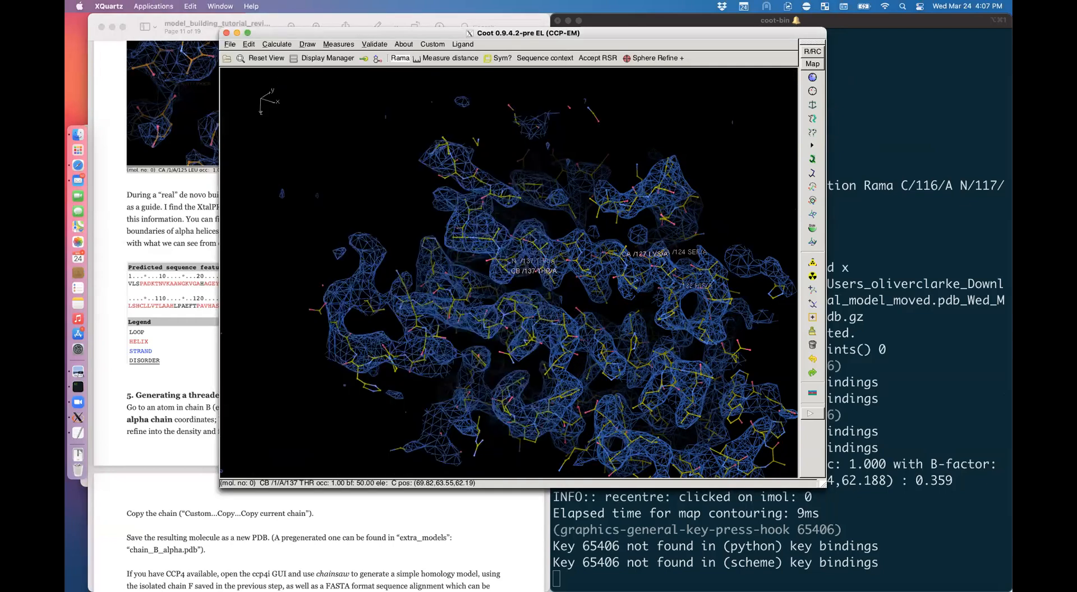
left_click(223, 516)
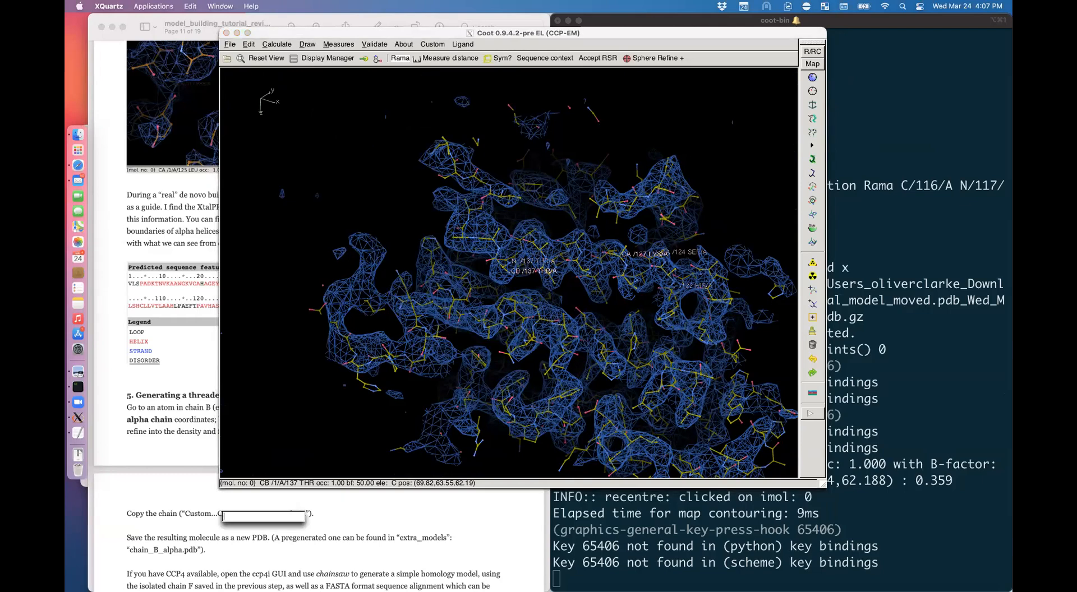
type("b63")
key("Return")
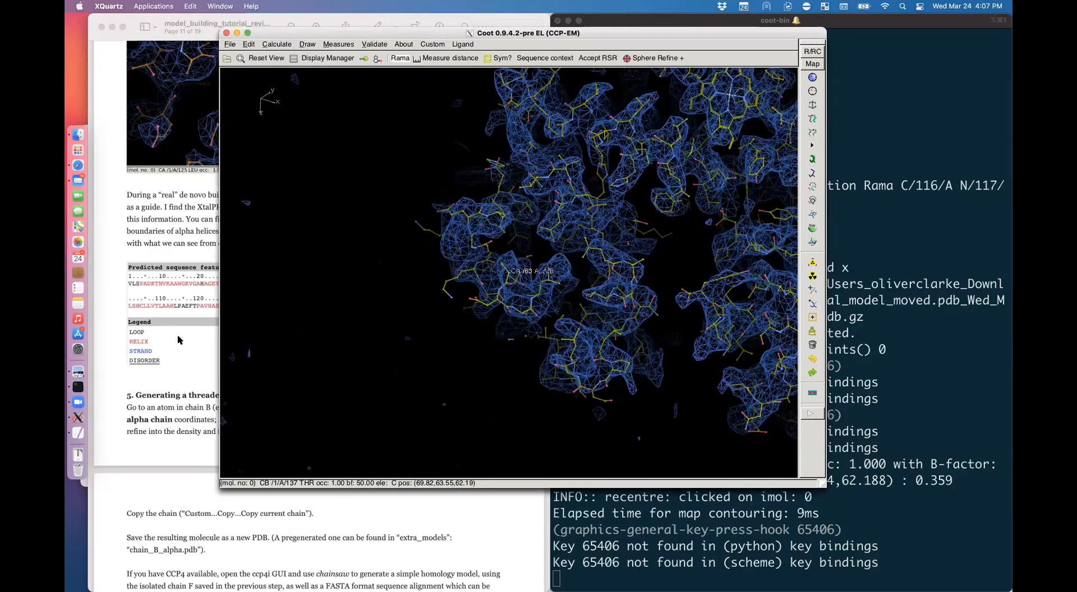
Step: Centre the view on LEU 66 of chain B and bring up the Custom copy options
left_click(170, 363)
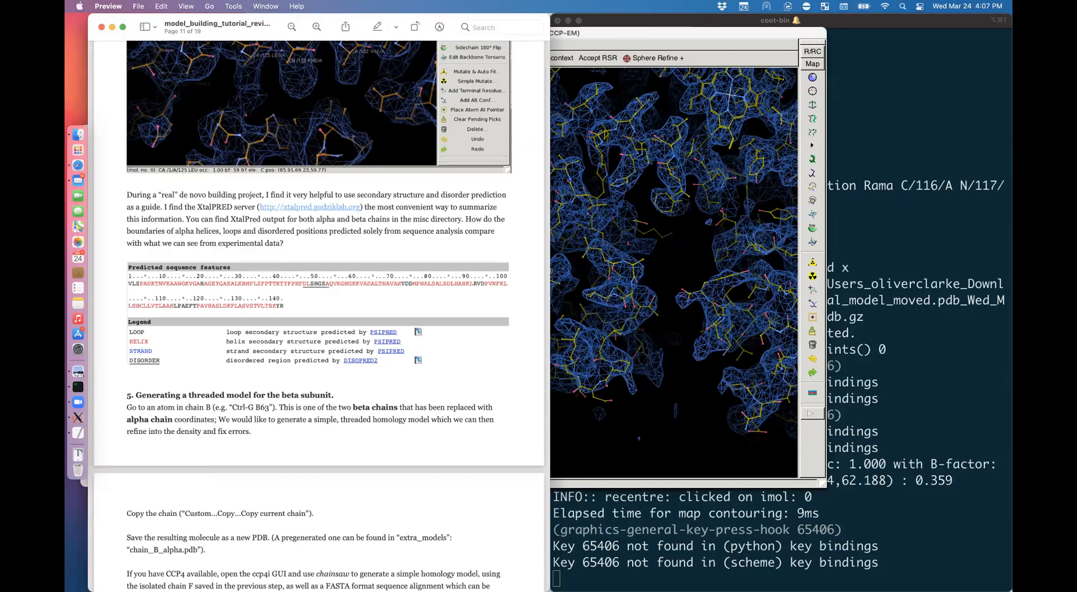
left_click(633, 344)
left_click_drag(612, 294, 640, 223)
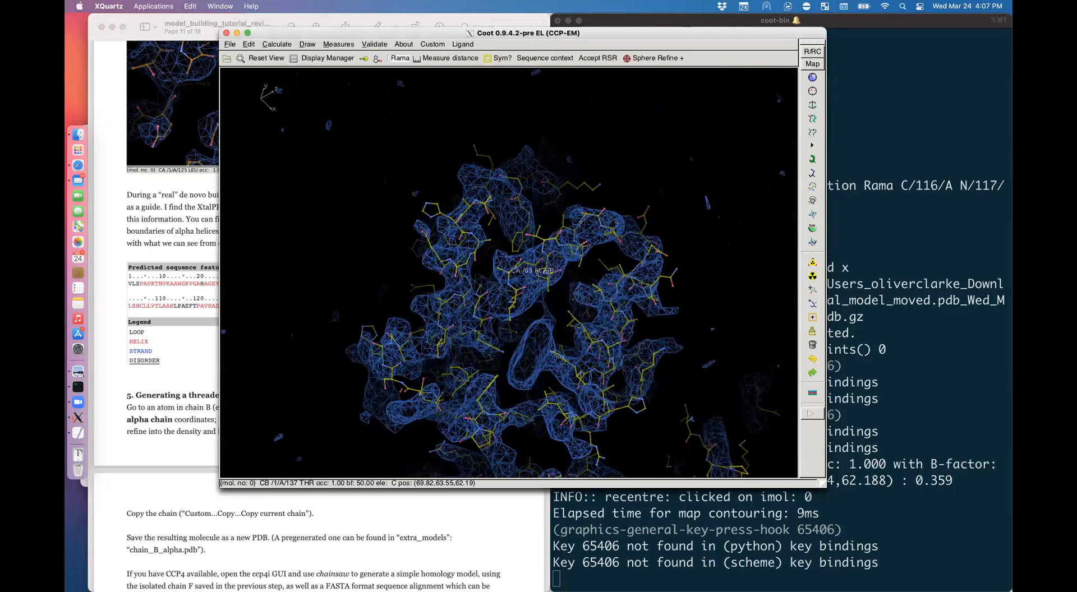
left_click_drag(523, 269, 438, 149)
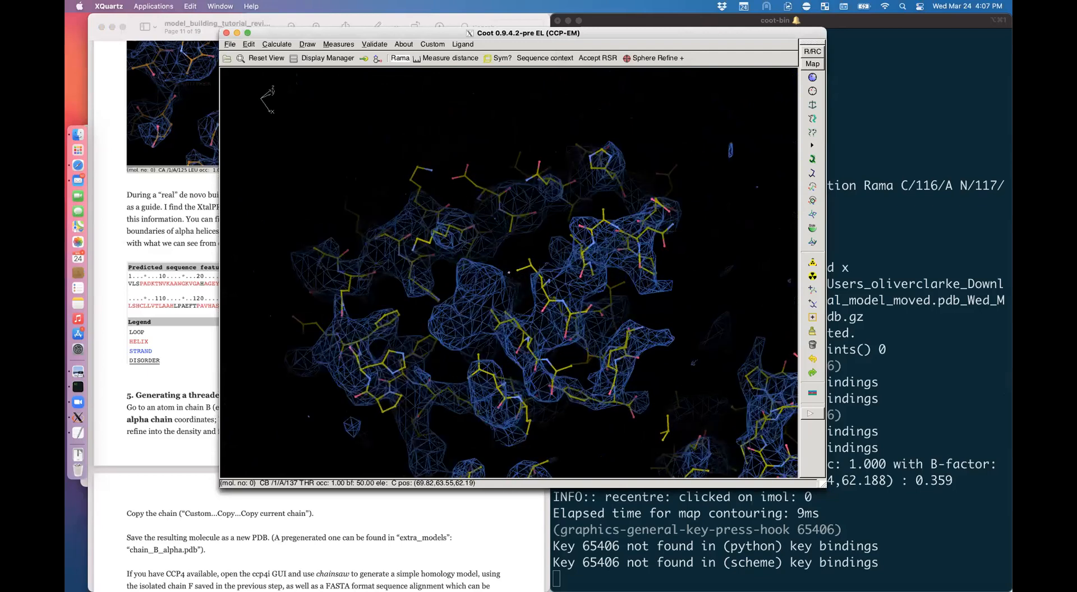
left_click_drag(528, 225, 508, 235)
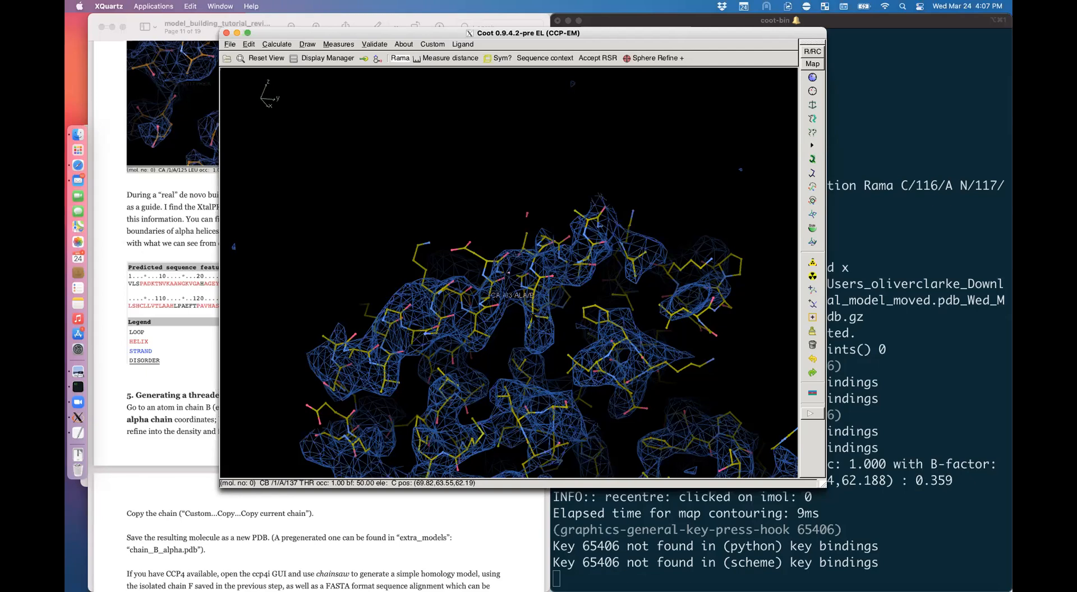
middle_click(533, 316)
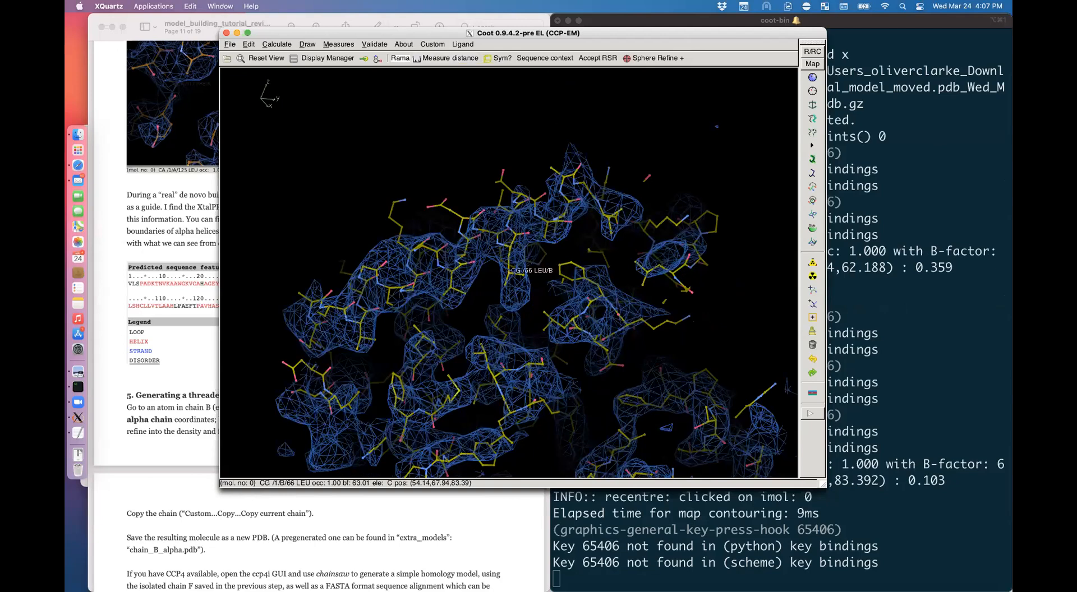
left_click(433, 45)
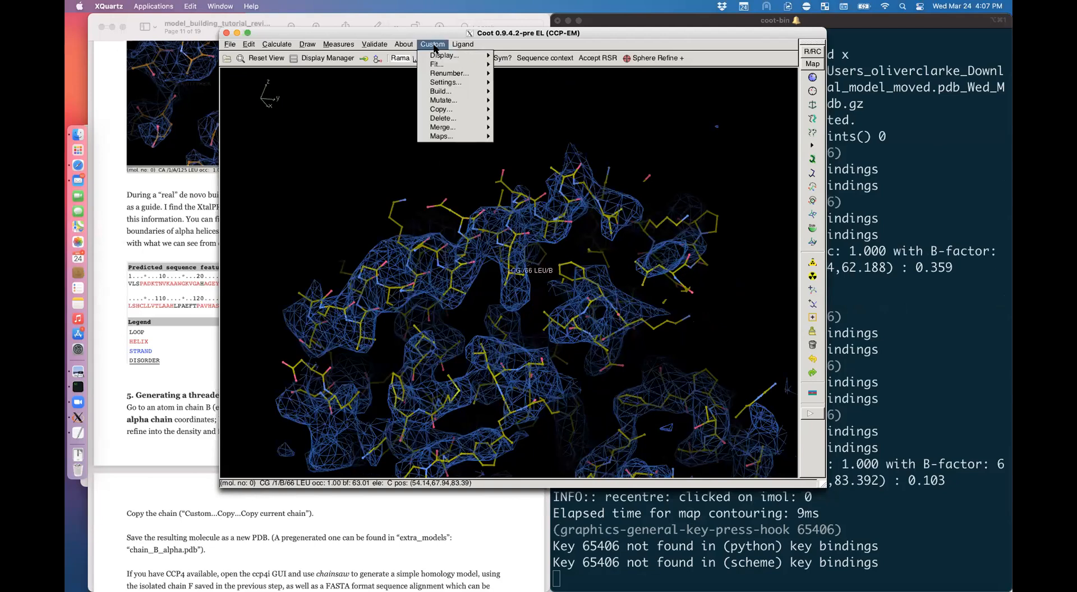
Step: Copy chain B into a new molecule, check it in Display Manager, and open Save Coordinates
mouse_move(463, 111)
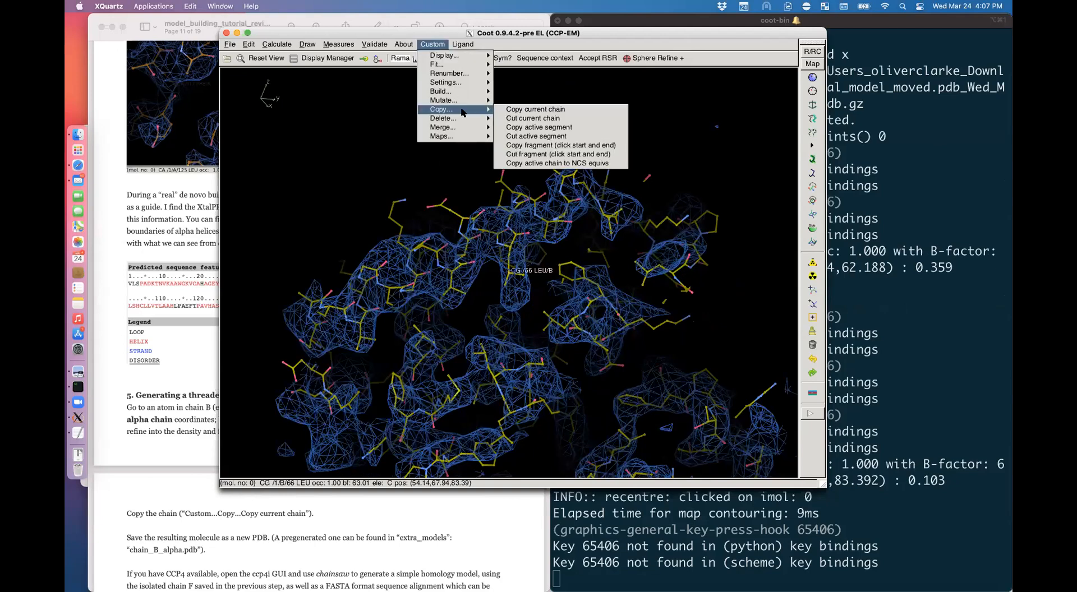
left_click(548, 111)
left_click(323, 58)
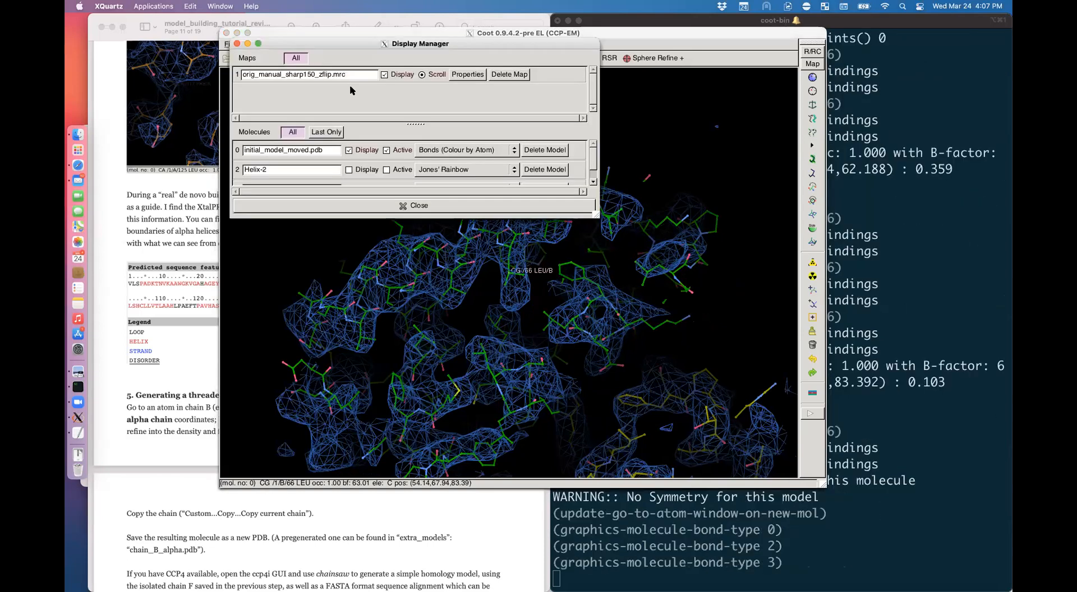
scroll(363, 162, "down", 1)
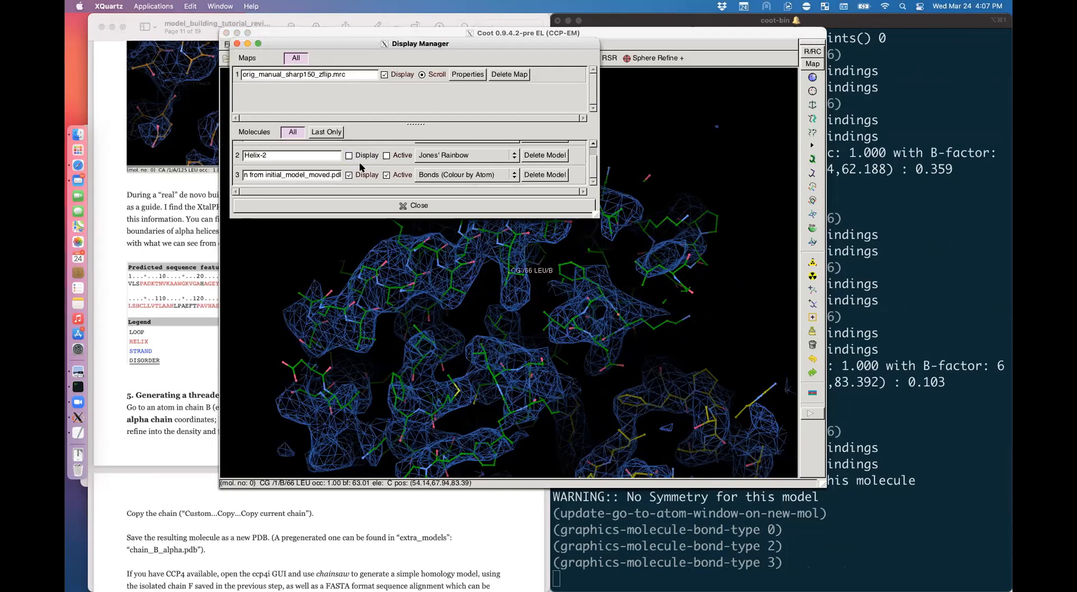
left_click(393, 205)
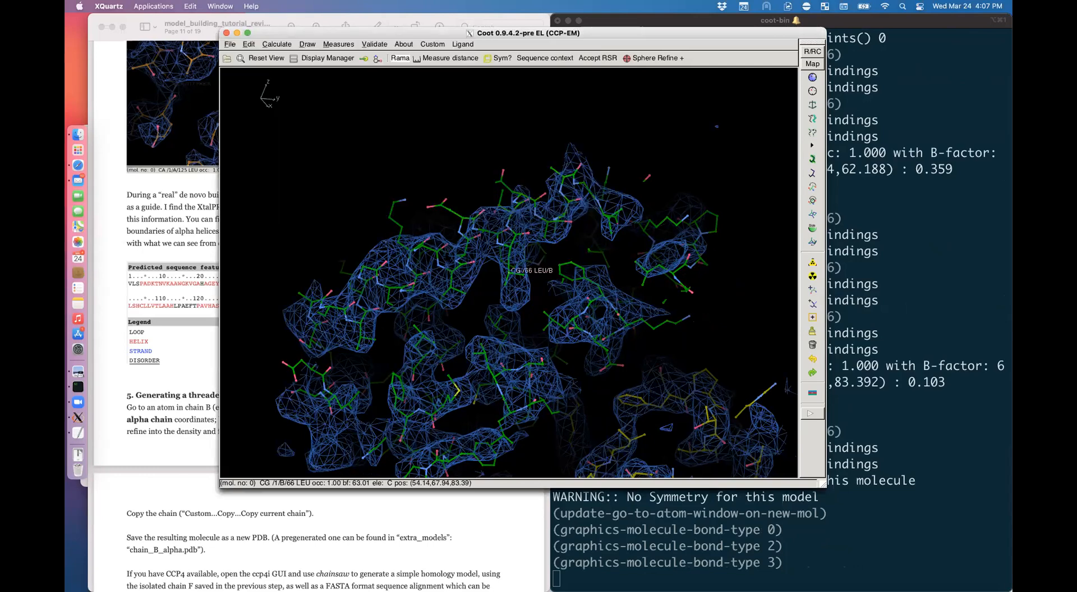
left_click(234, 45)
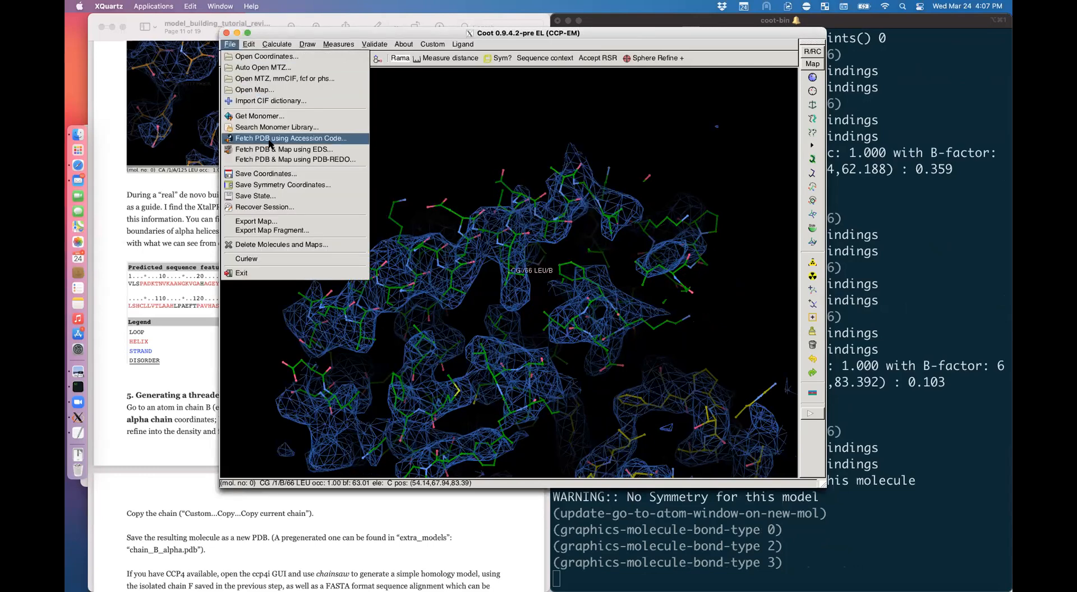
left_click(264, 168)
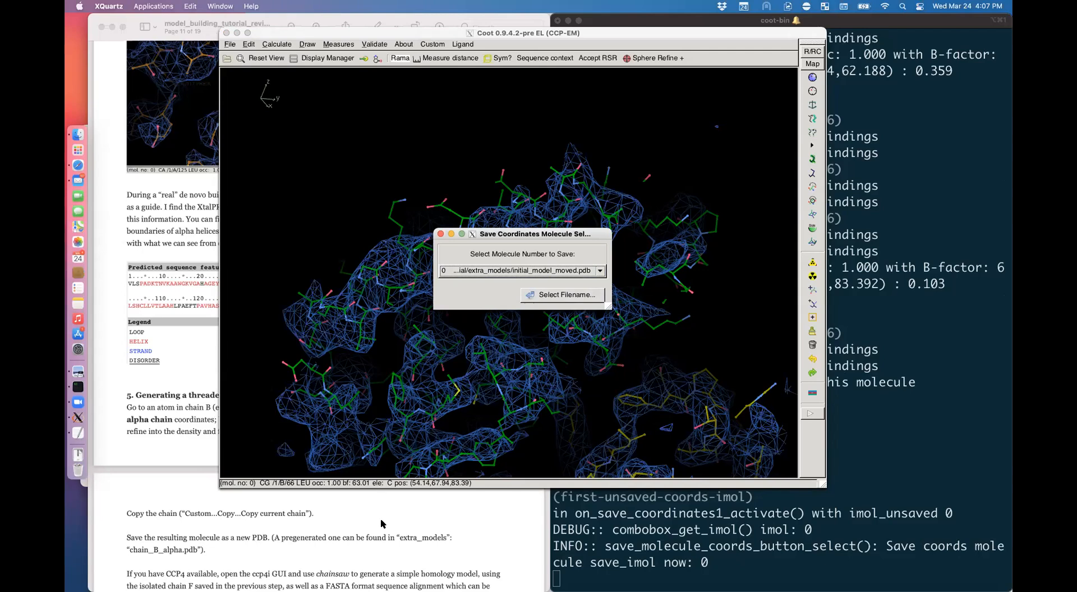
Step: Browse Finder to coot_tutorial/extra_models and select chain_B_alpha.pdb
left_click(76, 136)
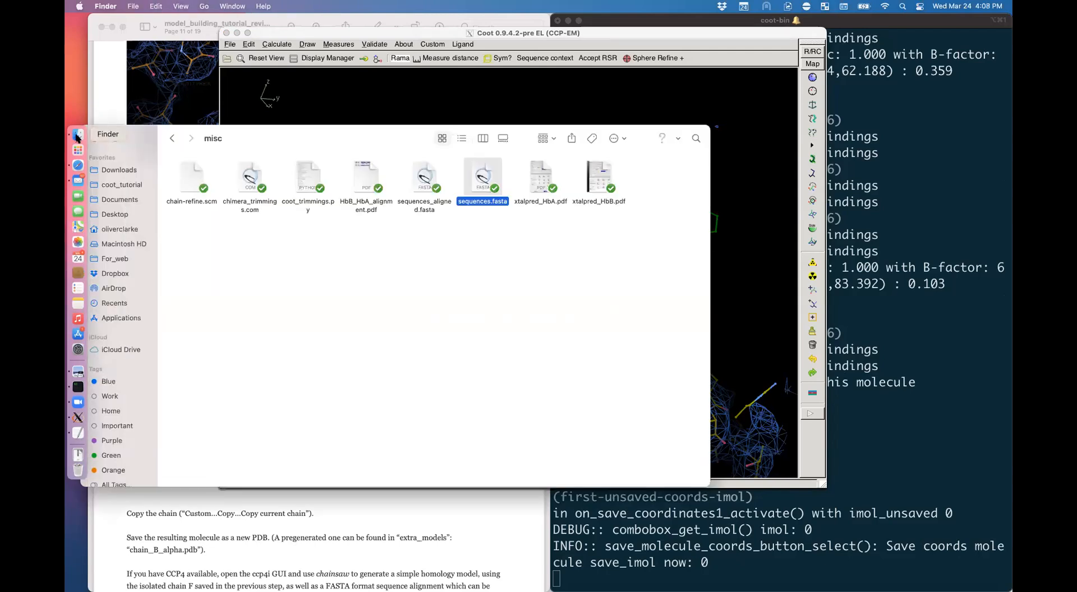
left_click(171, 139)
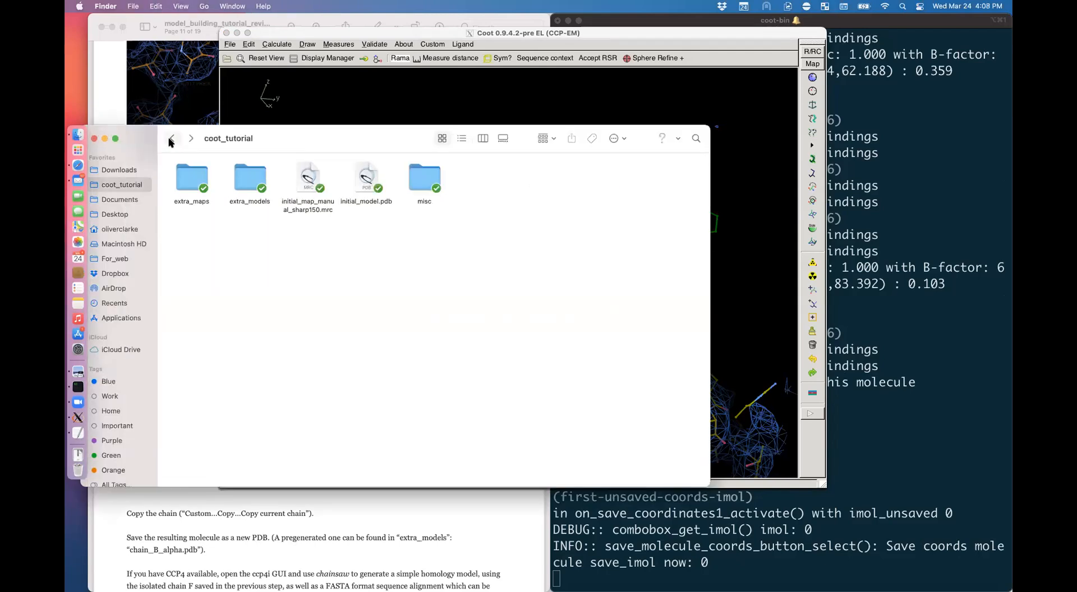
double_click(260, 175)
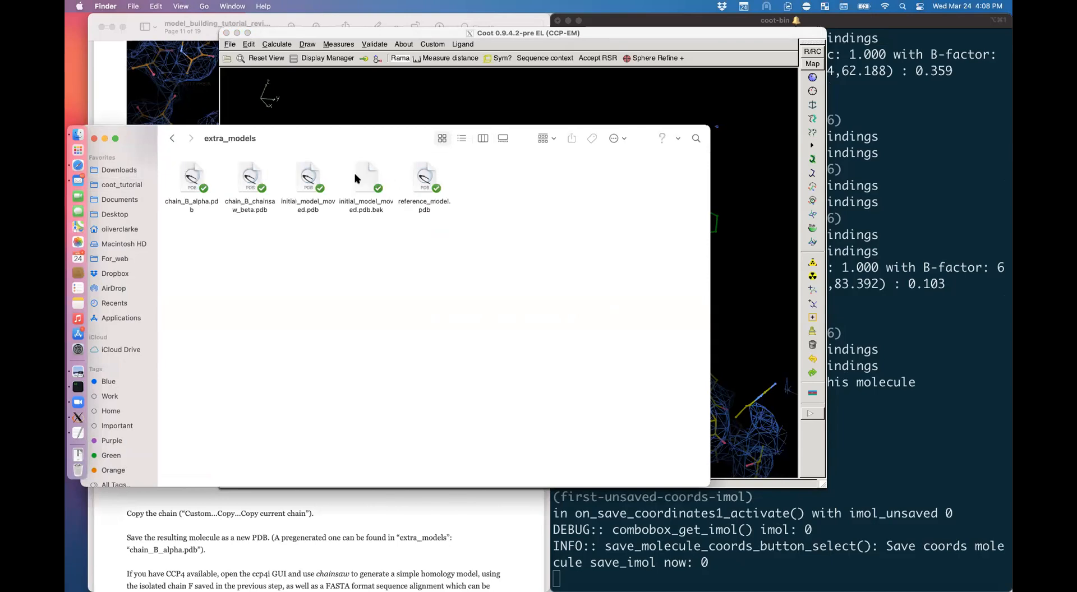
left_click(194, 186)
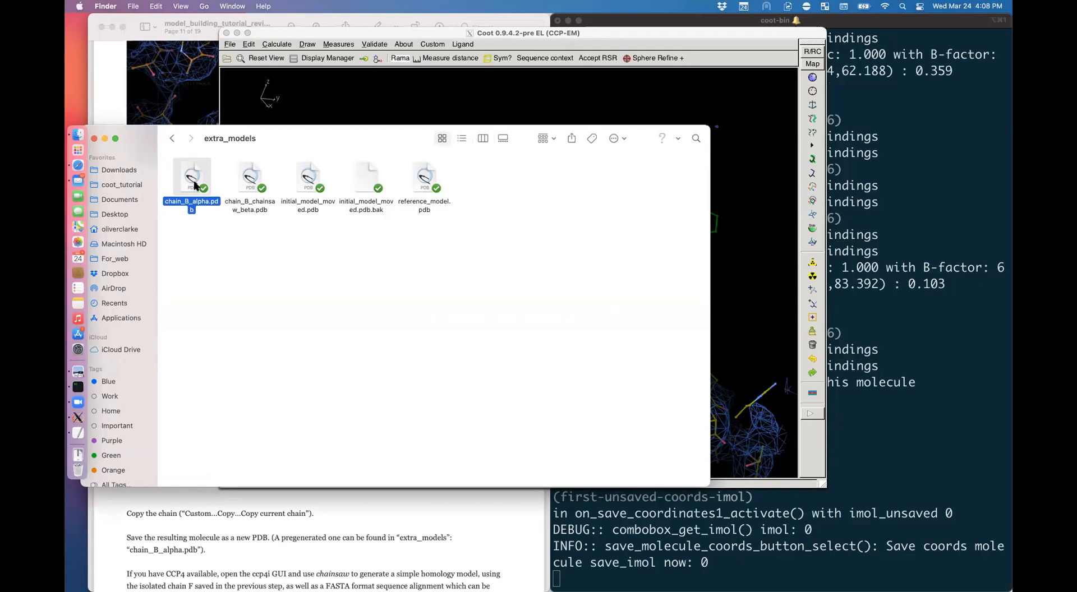
Step: Open a new iTerm2 window with larger text and launch CCP4i with the ccp4i command
left_click(76, 386)
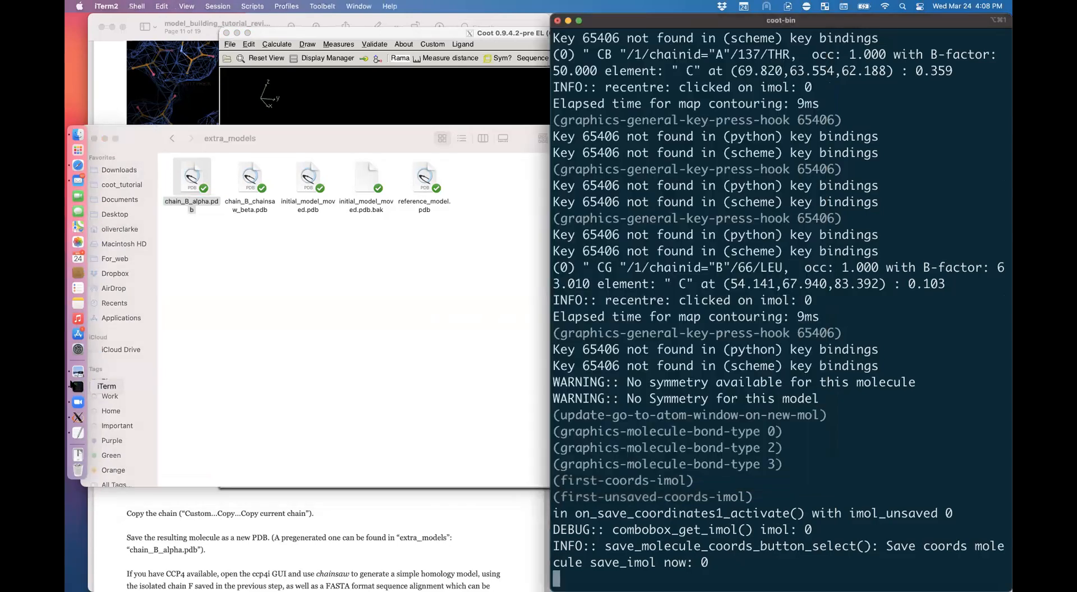
key("super+n")
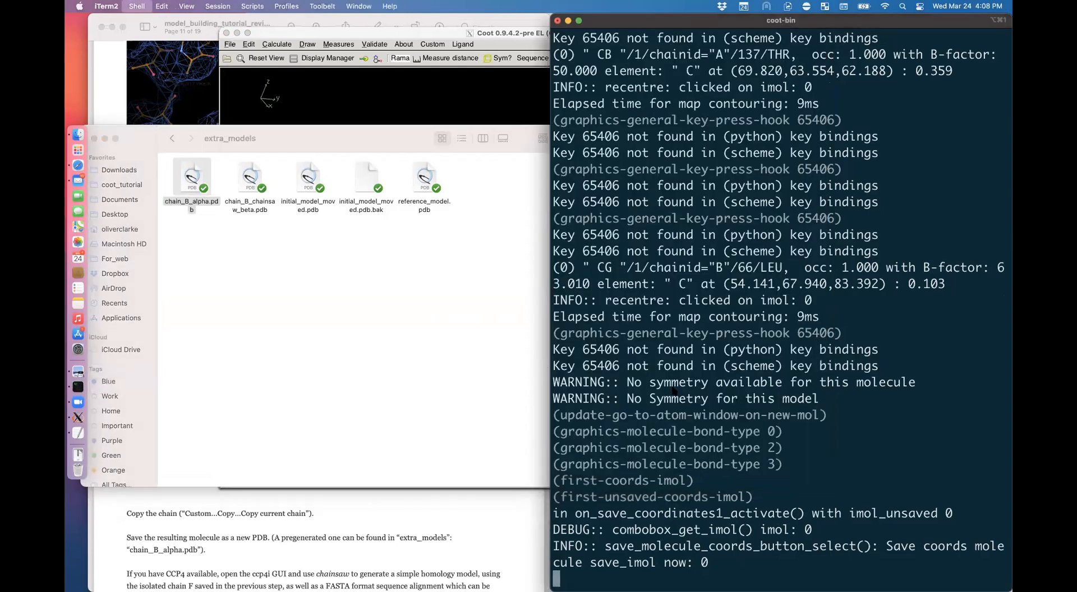
left_click_drag(403, 33, 572, 121)
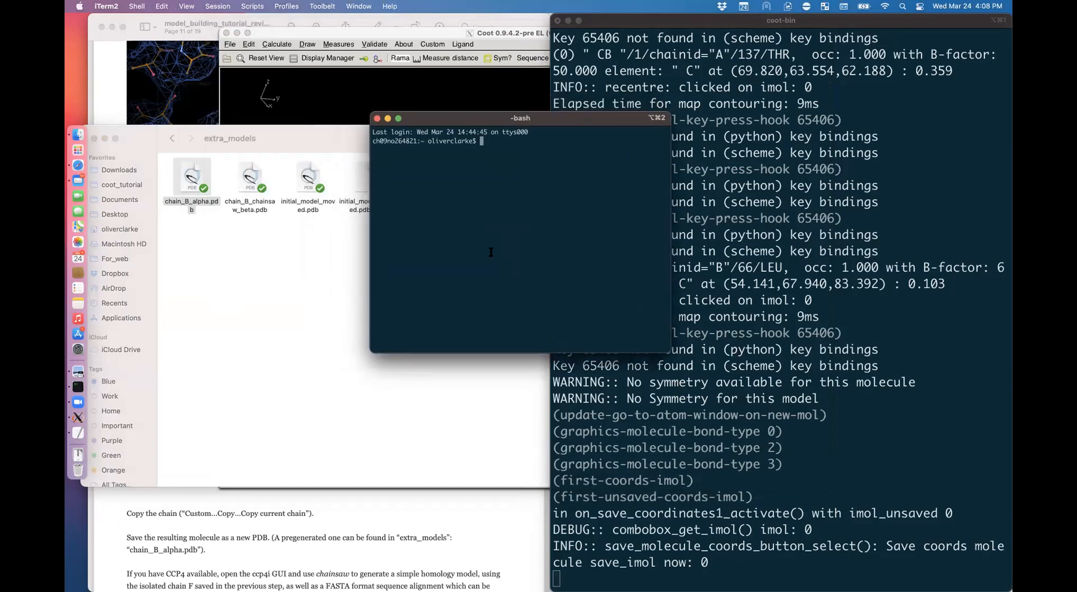
key("super+plus")
key("super+plus")
key("super+plus")
key("super+plus")
key("super+plus")
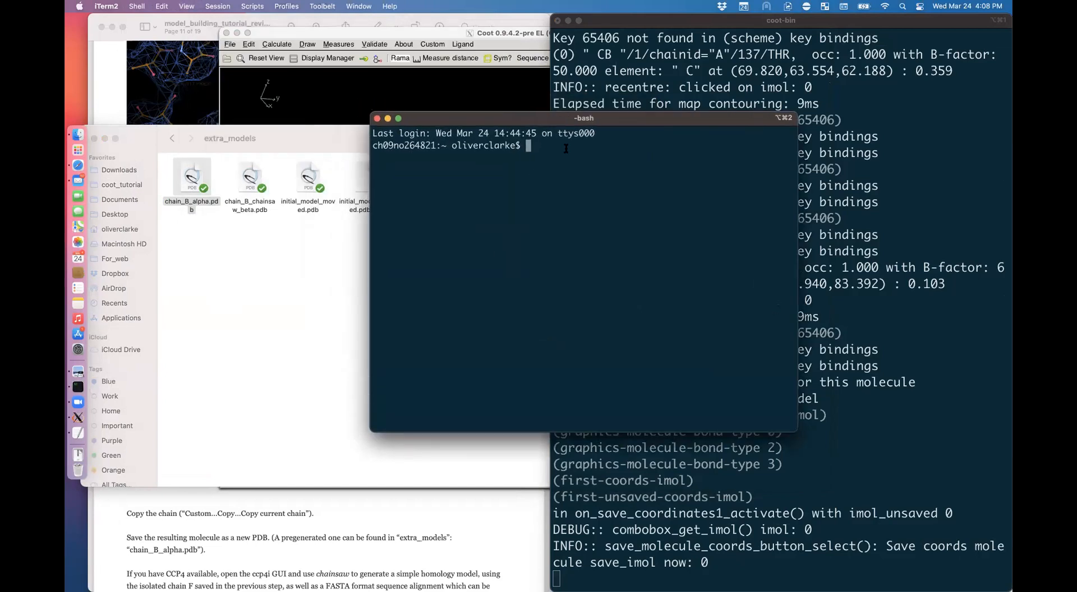
left_click_drag(582, 121, 525, 77)
type("ccp4i")
key("Return")
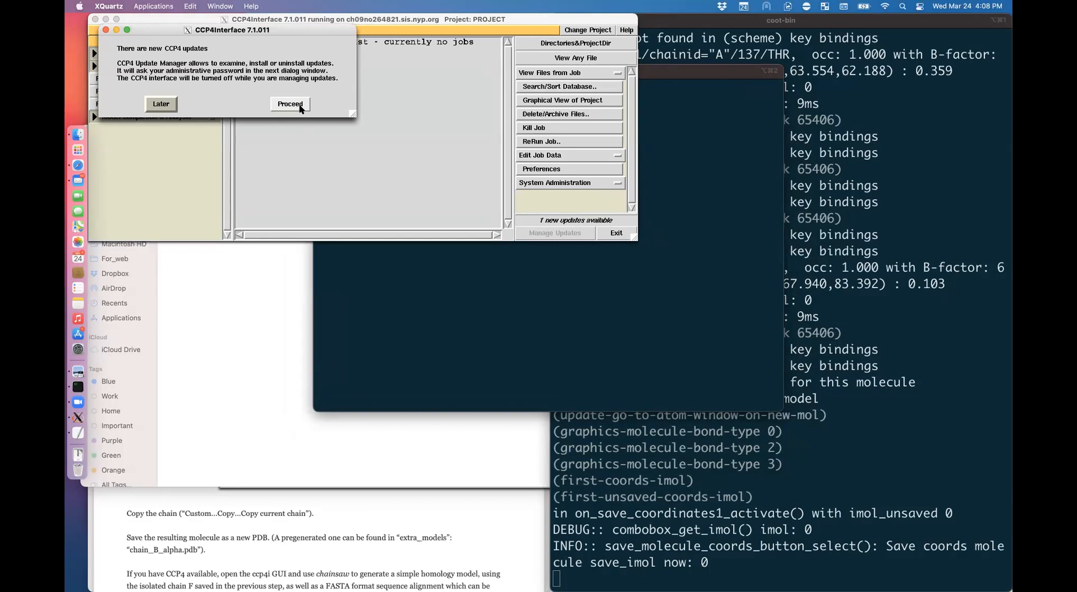
Step: Postpone the CCP4 updates with Later and open Chainsaw from the Program List
left_click(161, 104)
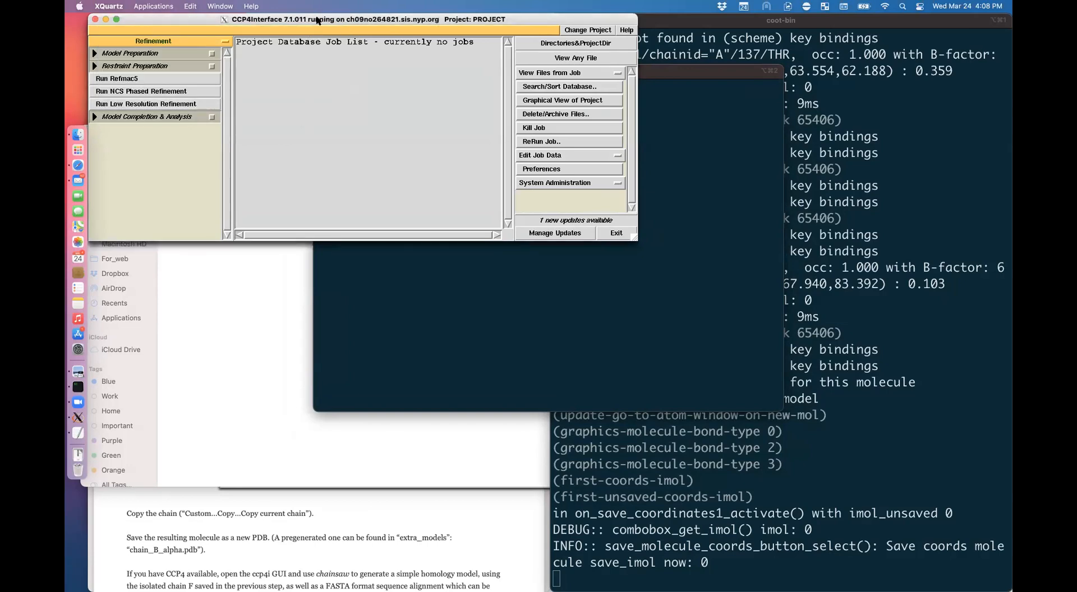
left_click_drag(318, 21, 411, 124)
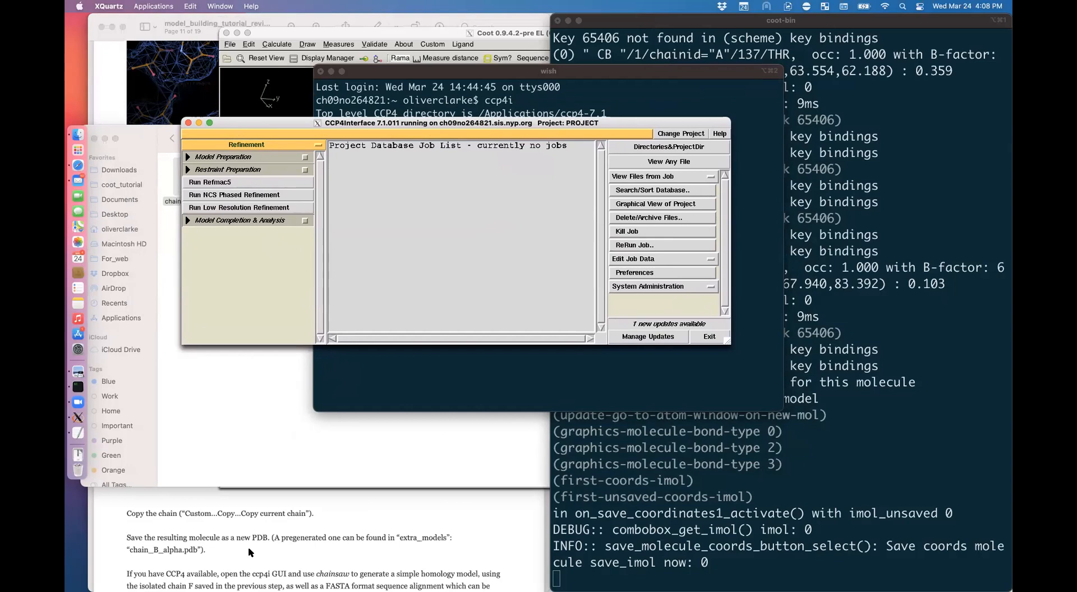
left_click(246, 144)
left_click(220, 316)
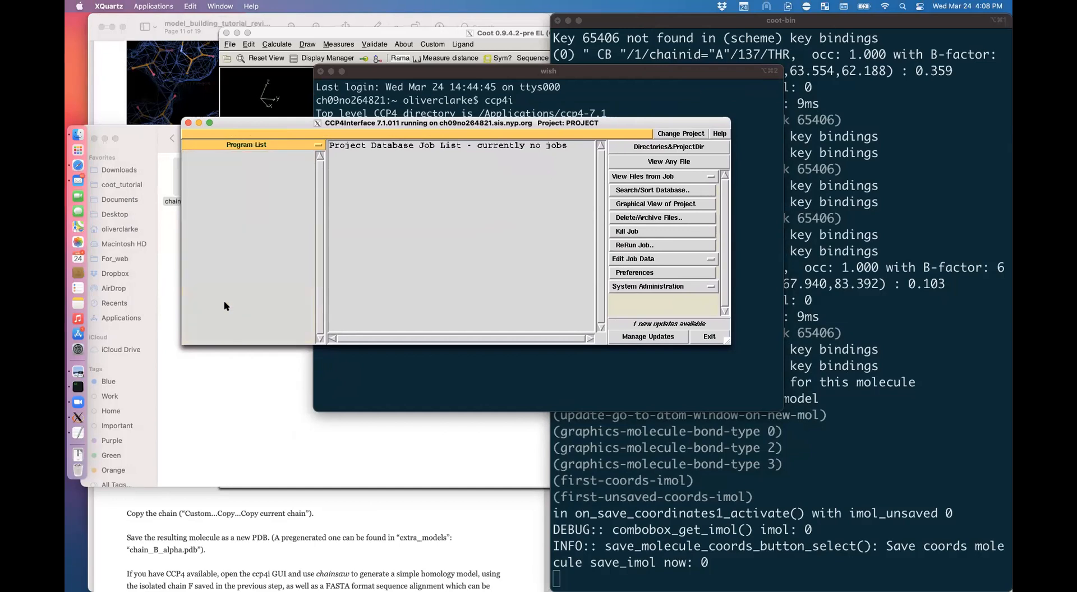
left_click_drag(316, 173, 320, 207)
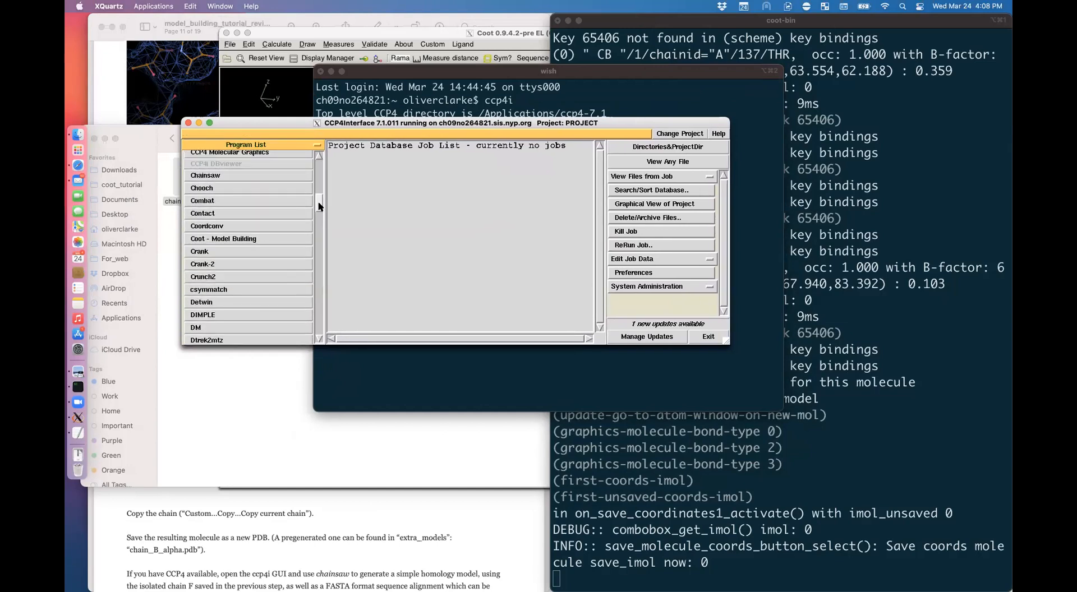
left_click(236, 175)
scroll(433, 557, "down", 5)
scroll(433, 557, "down", 3)
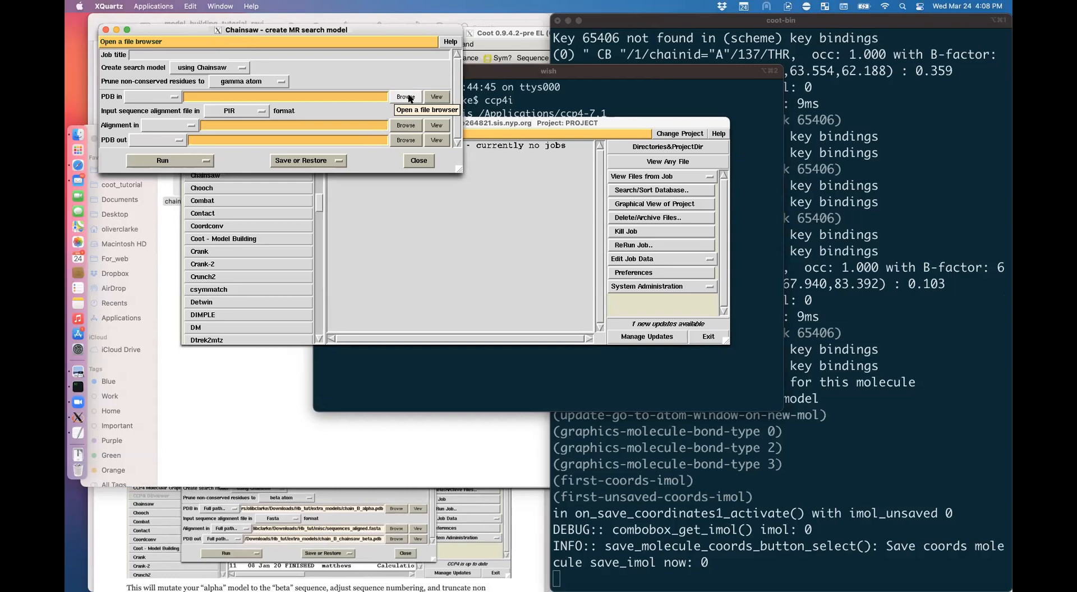
Step: Prune non-conserved residues to the beta atom and set PDB in to extra_models/chain_B_alpha.pdb
left_click(249, 81)
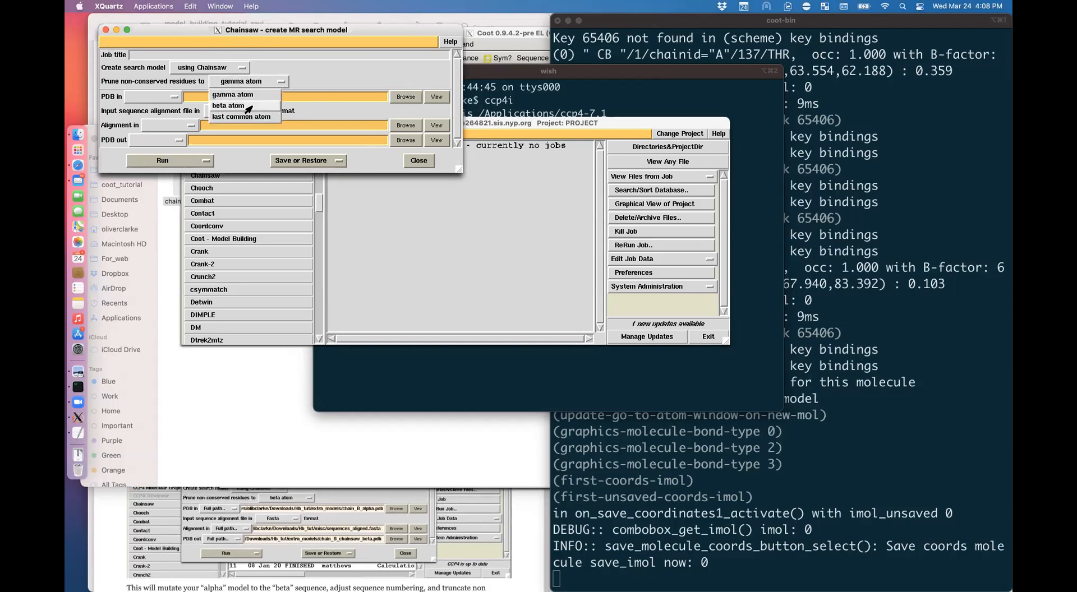
left_click(247, 106)
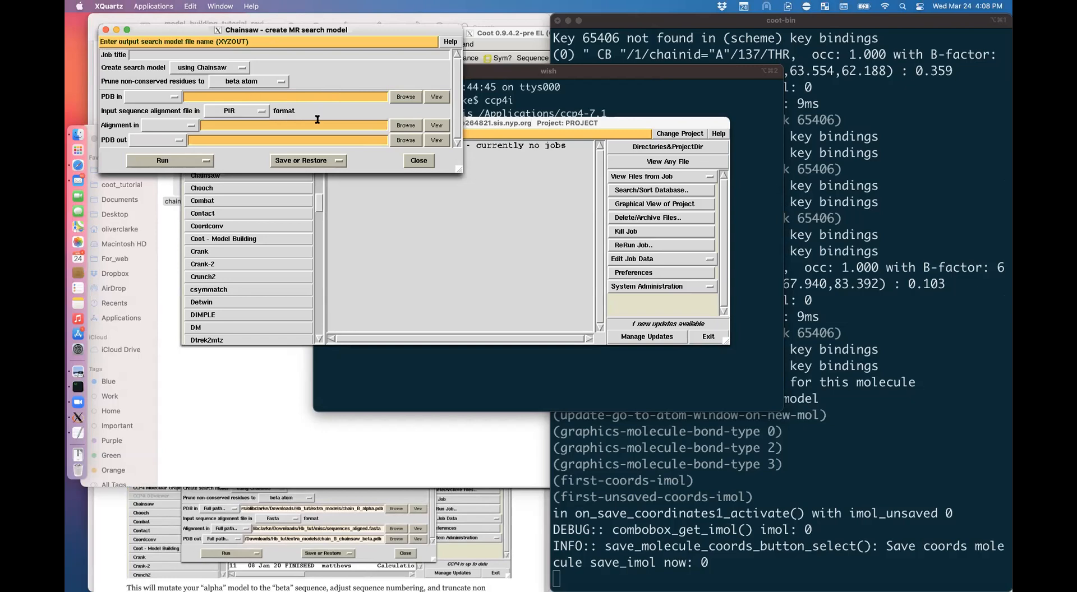
left_click(403, 99)
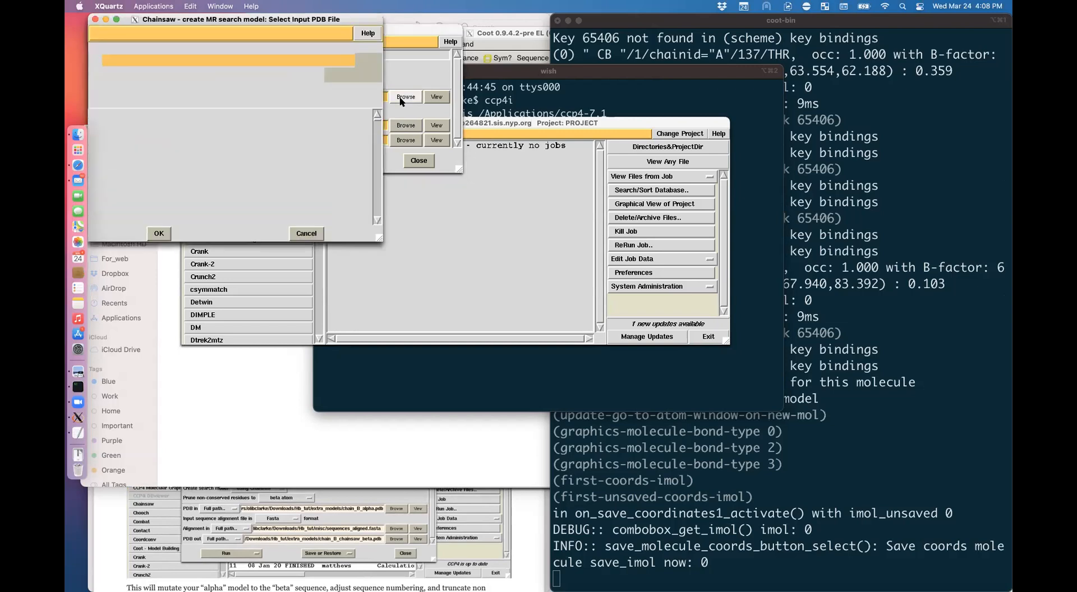
double_click(128, 143)
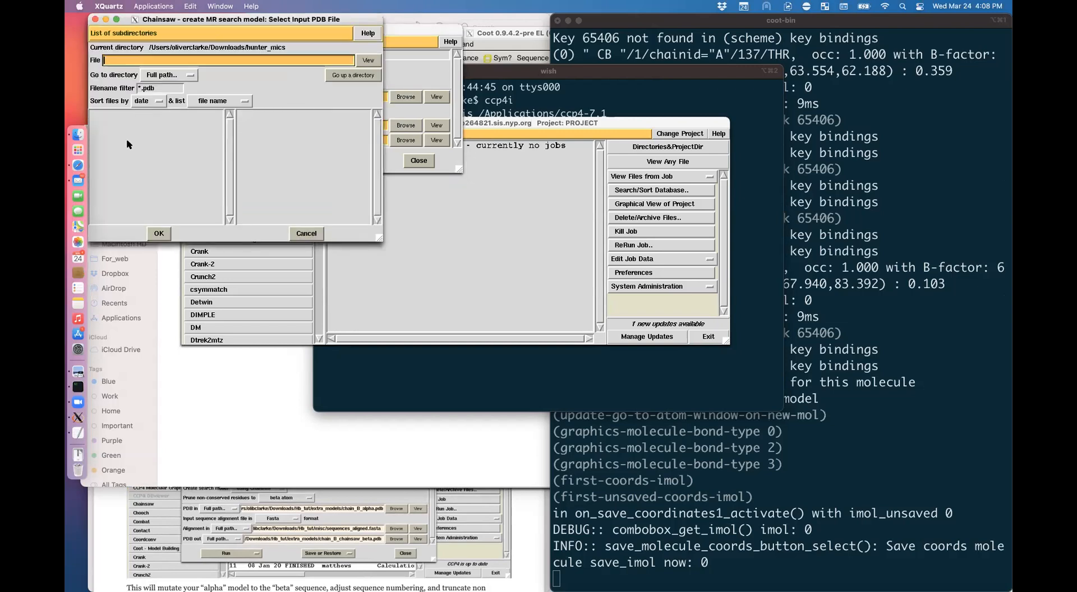
left_click(353, 74)
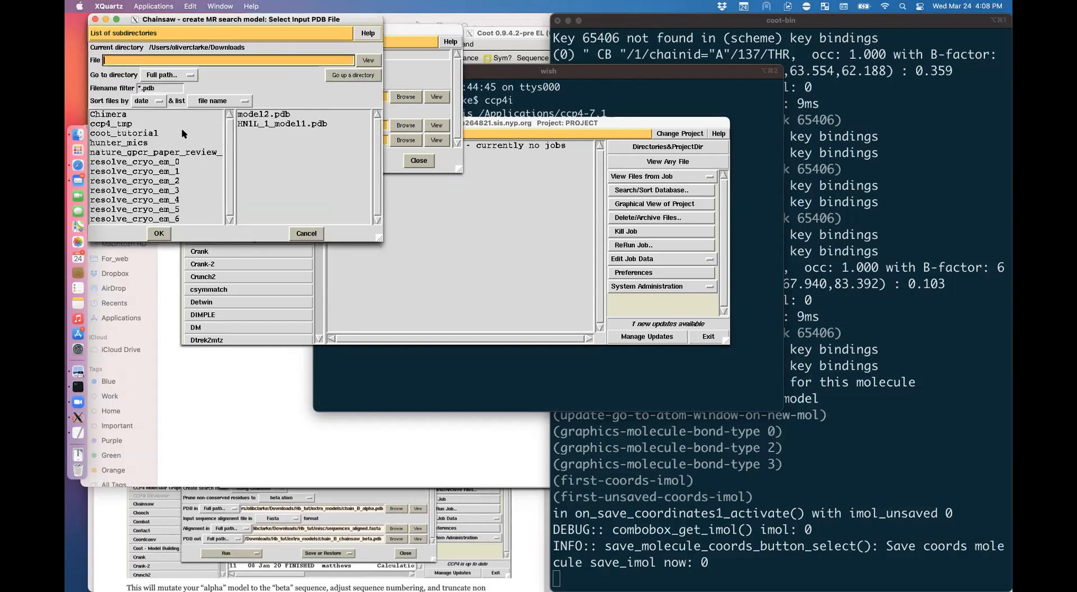
double_click(183, 134)
left_click(352, 74)
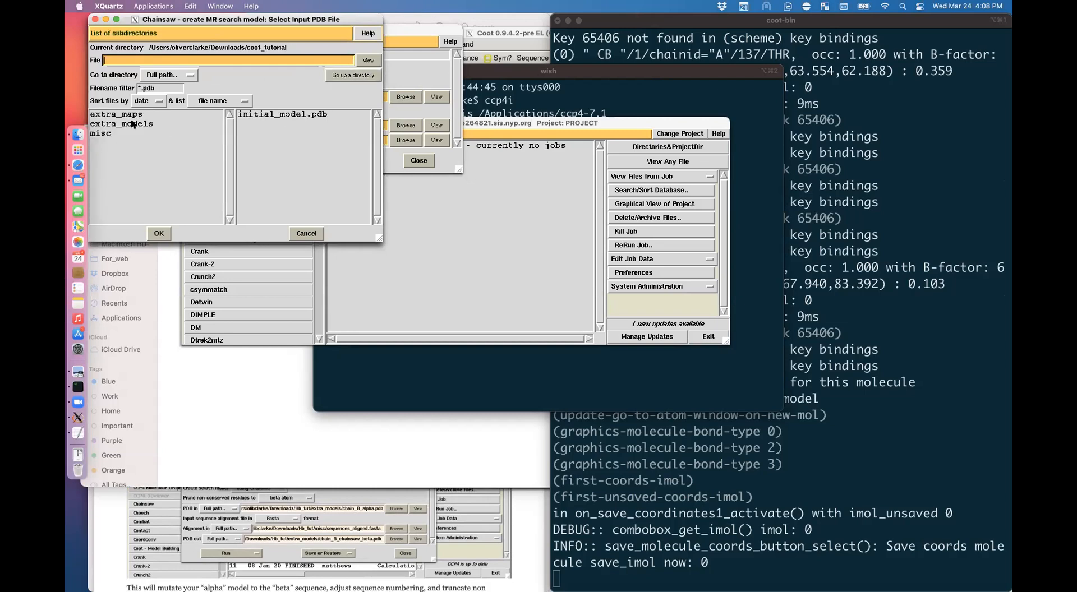
double_click(149, 124)
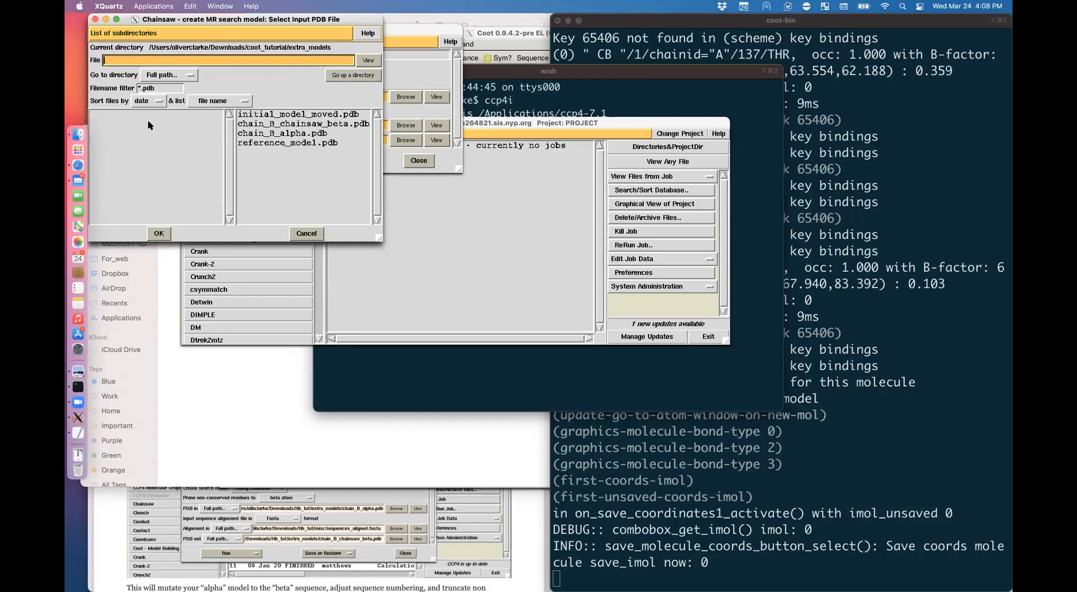
left_click(315, 134)
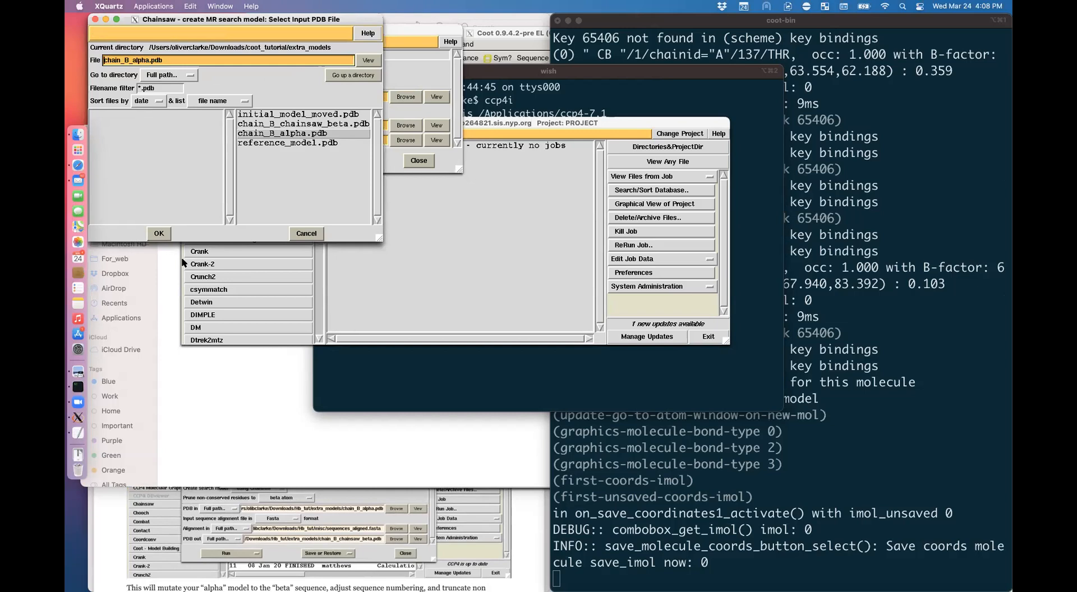
left_click(160, 233)
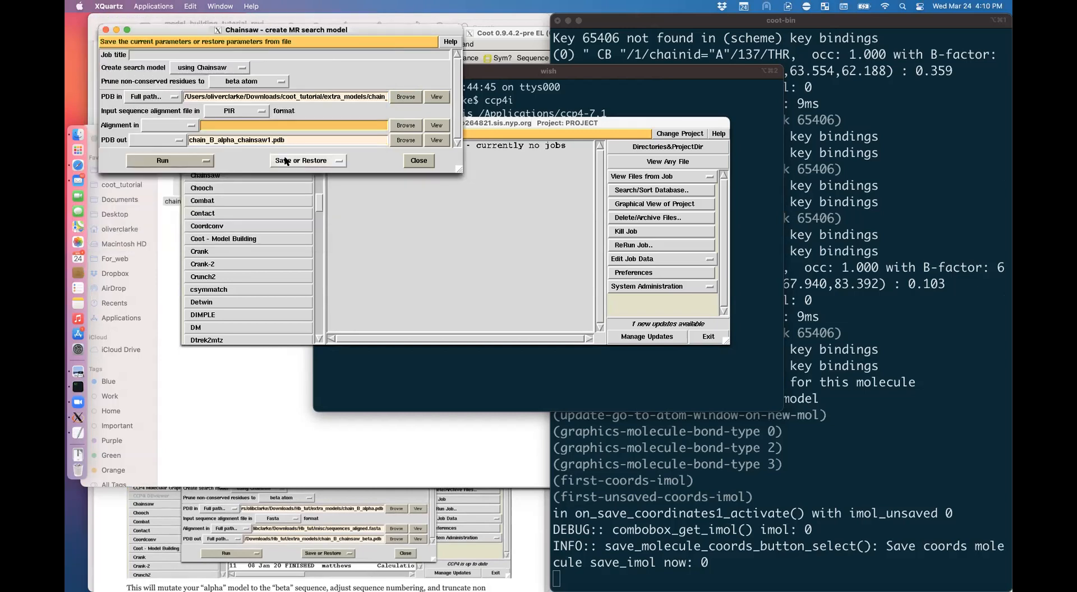
Step: Set the alignment format to Fasta and load misc/sequences_aligned.fasta as the alignment file
left_click(244, 111)
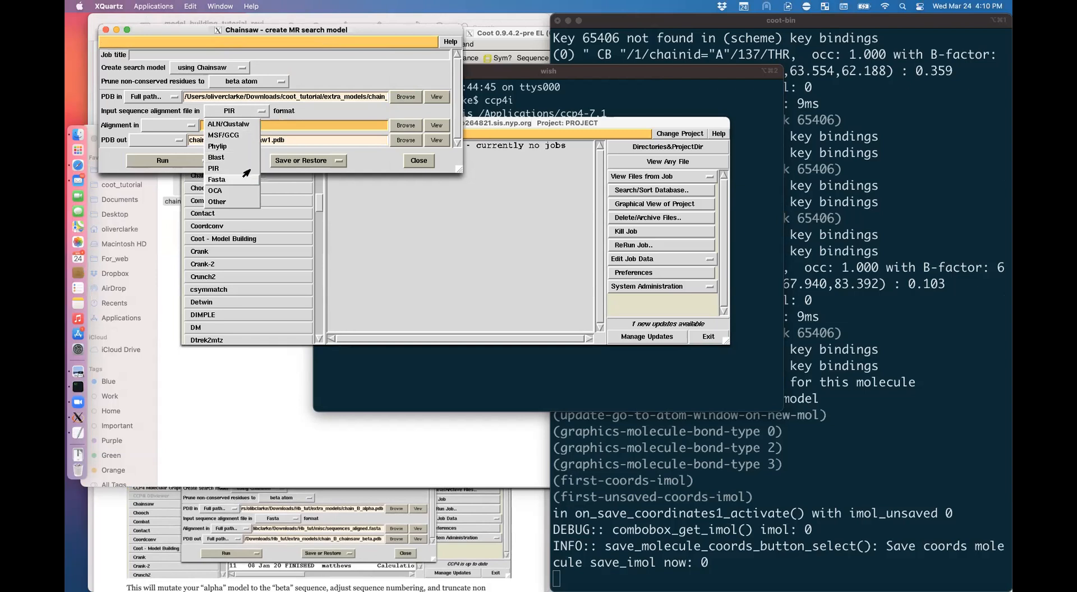
left_click(247, 179)
left_click(405, 125)
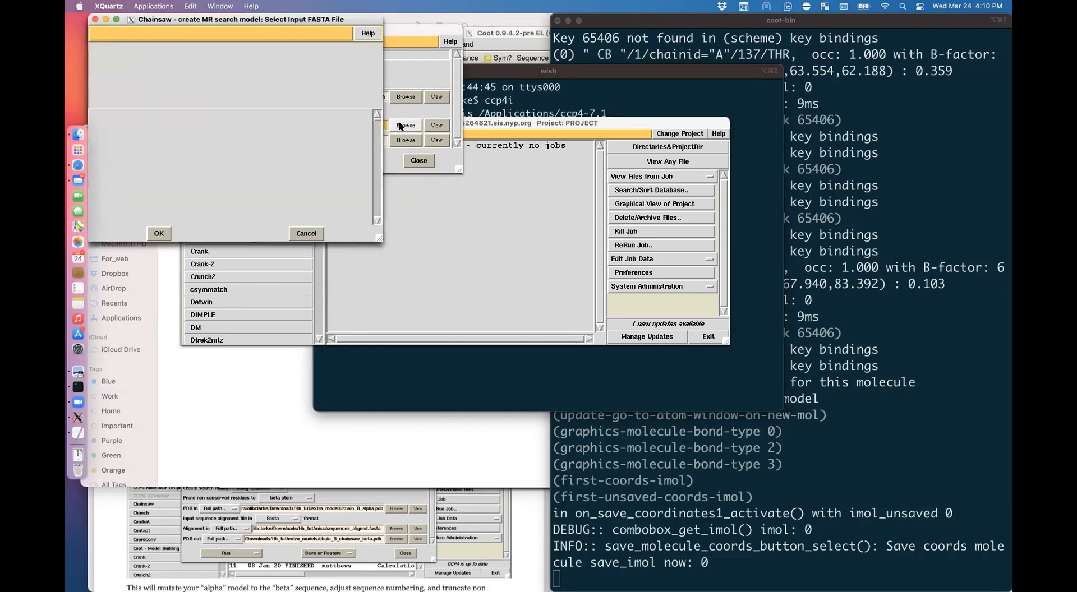
left_click(363, 74)
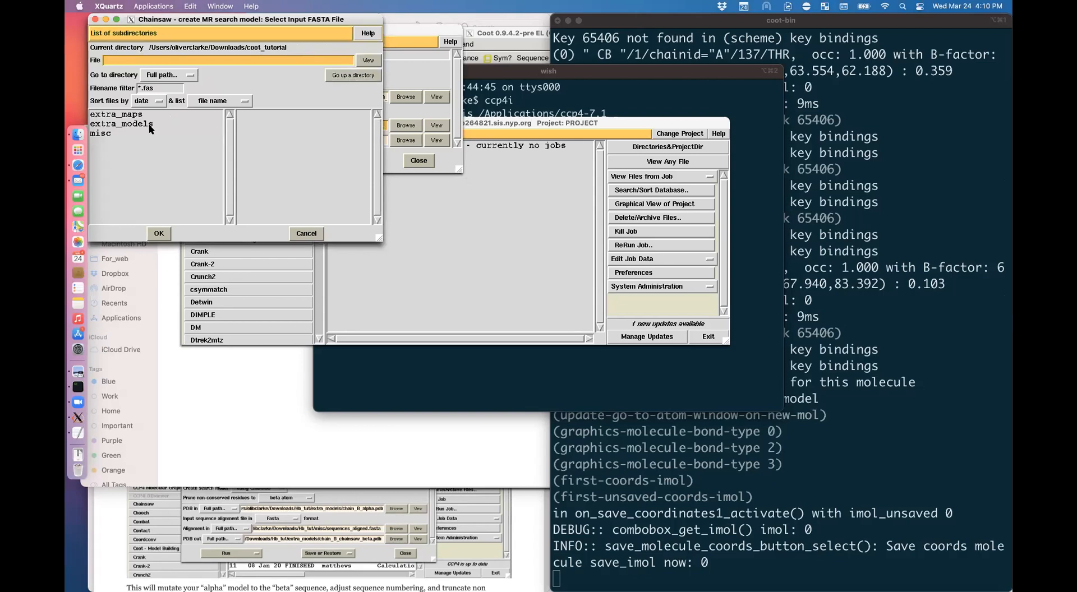
double_click(108, 134)
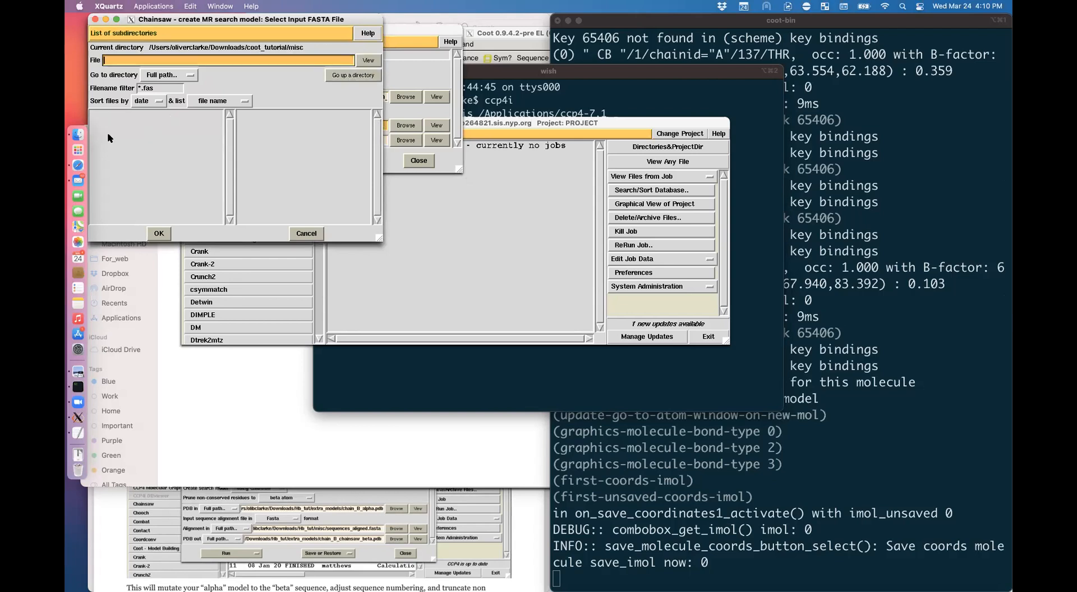
left_click(160, 87)
type("ta")
key("Return")
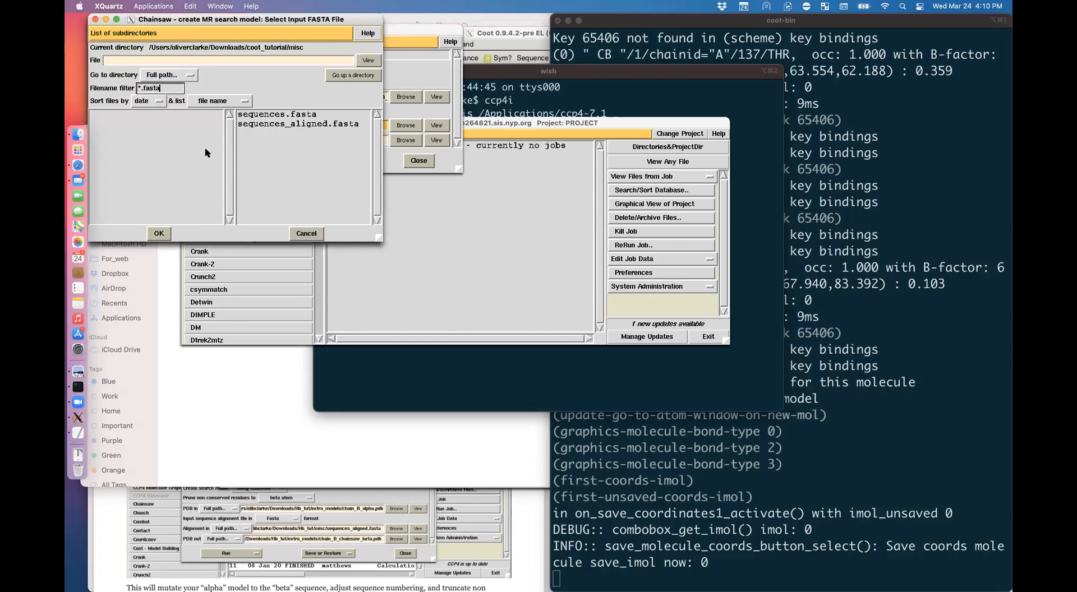
left_click(294, 124)
left_click(160, 233)
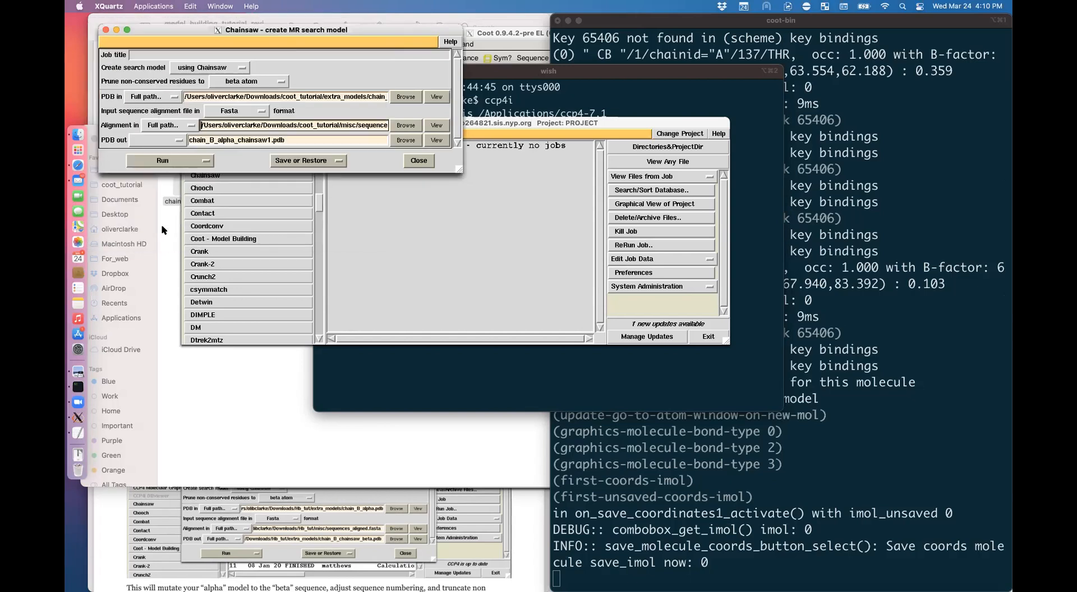
left_click(297, 140)
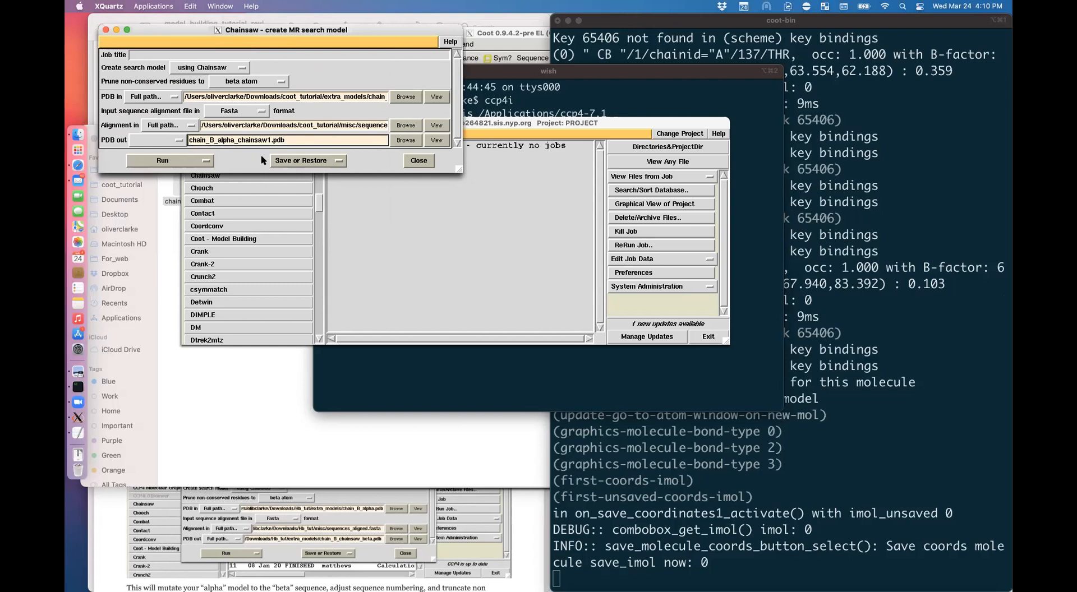
Step: Set the Chainsaw output PDB to extra_models/chain_B_chainsaw_beta2.pdb
left_click(179, 140)
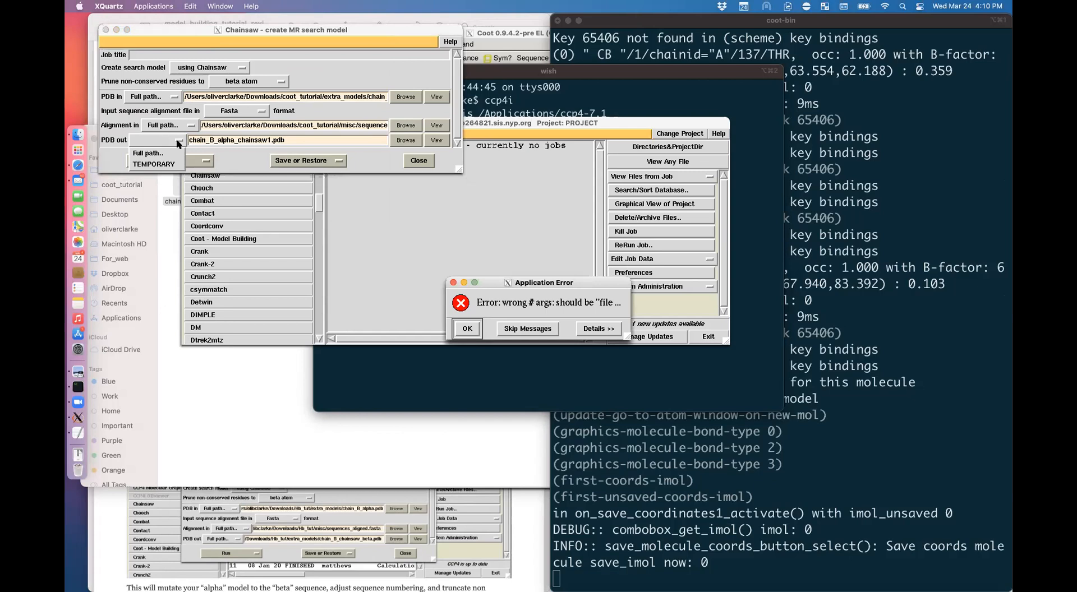
left_click(460, 331)
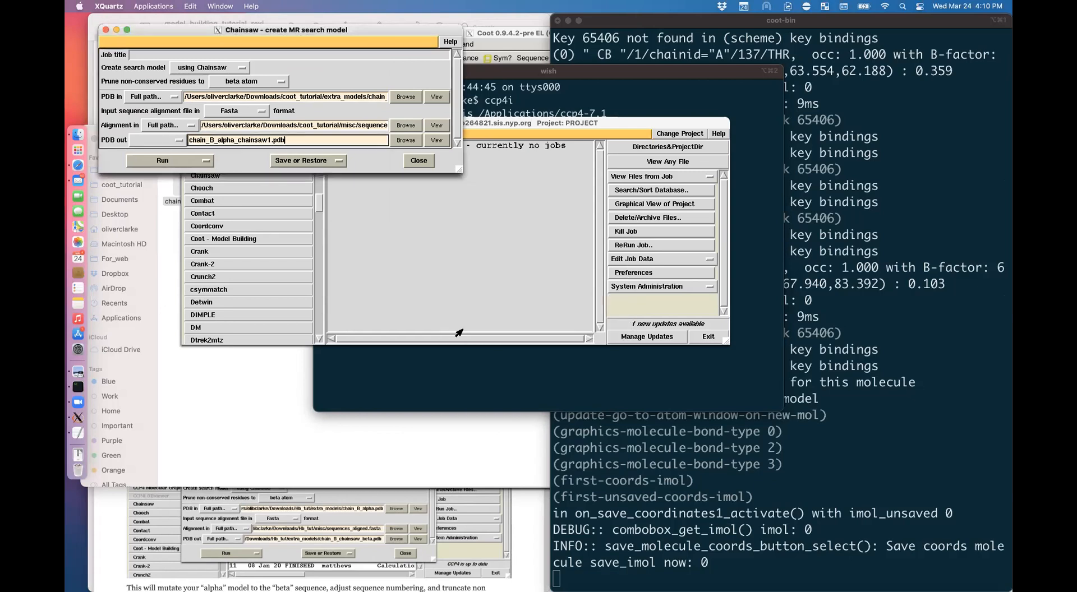
left_click(405, 141)
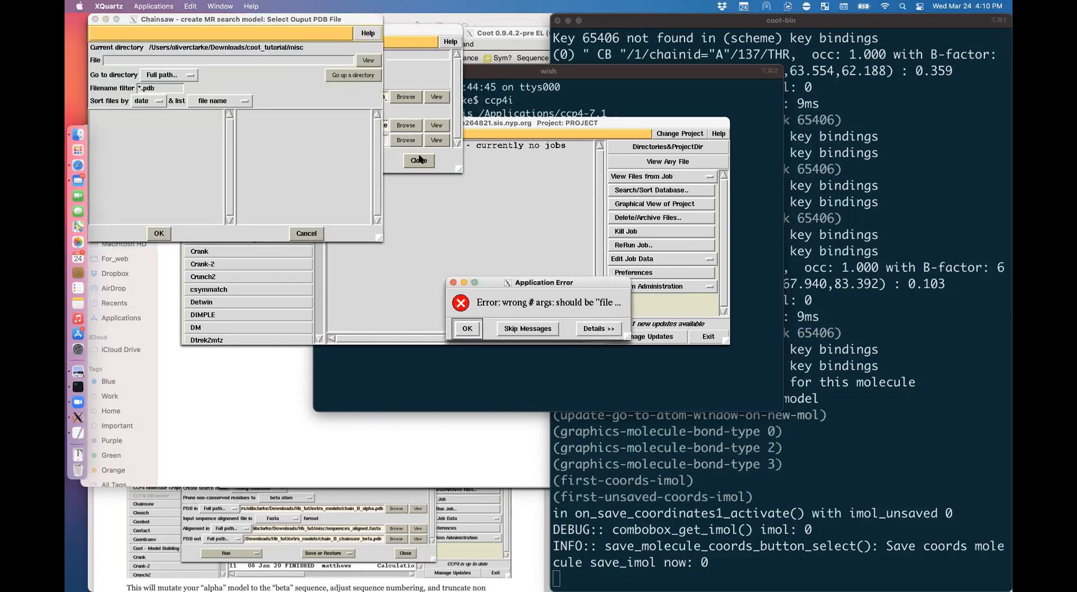
left_click(467, 329)
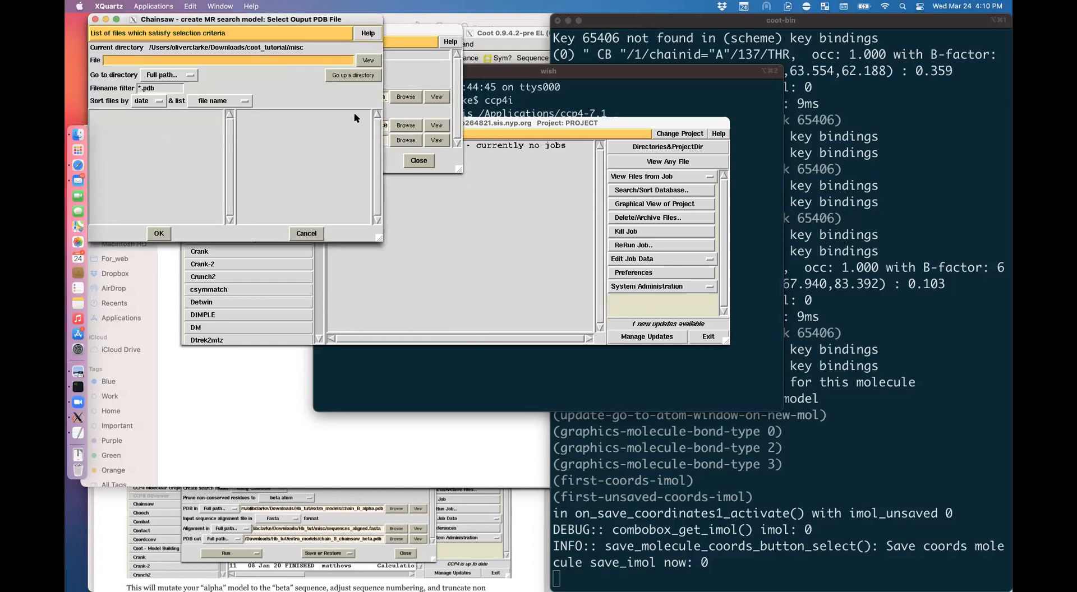
left_click(349, 78)
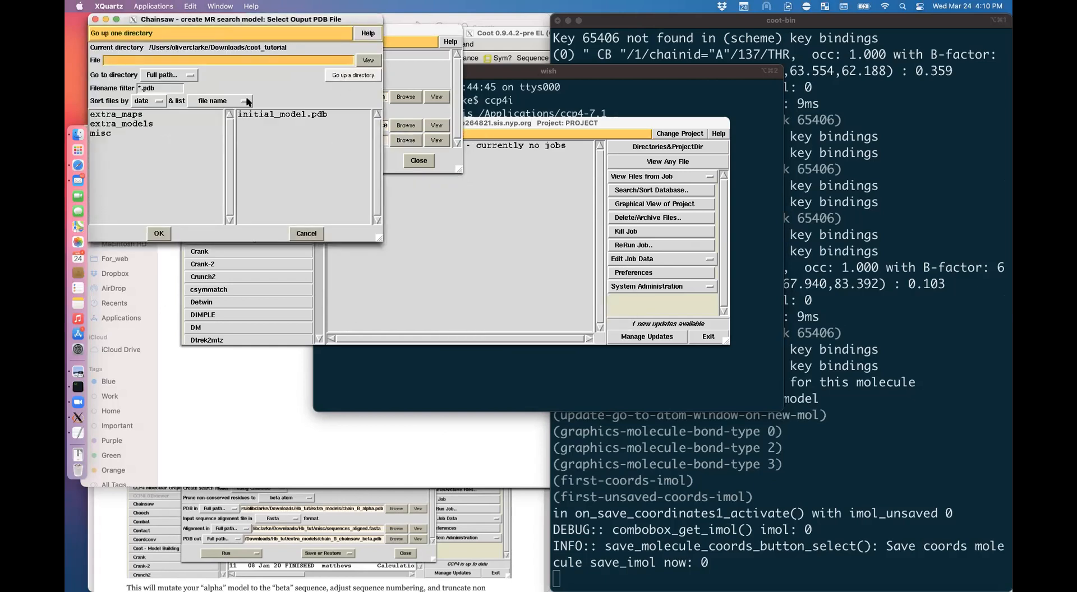
double_click(121, 123)
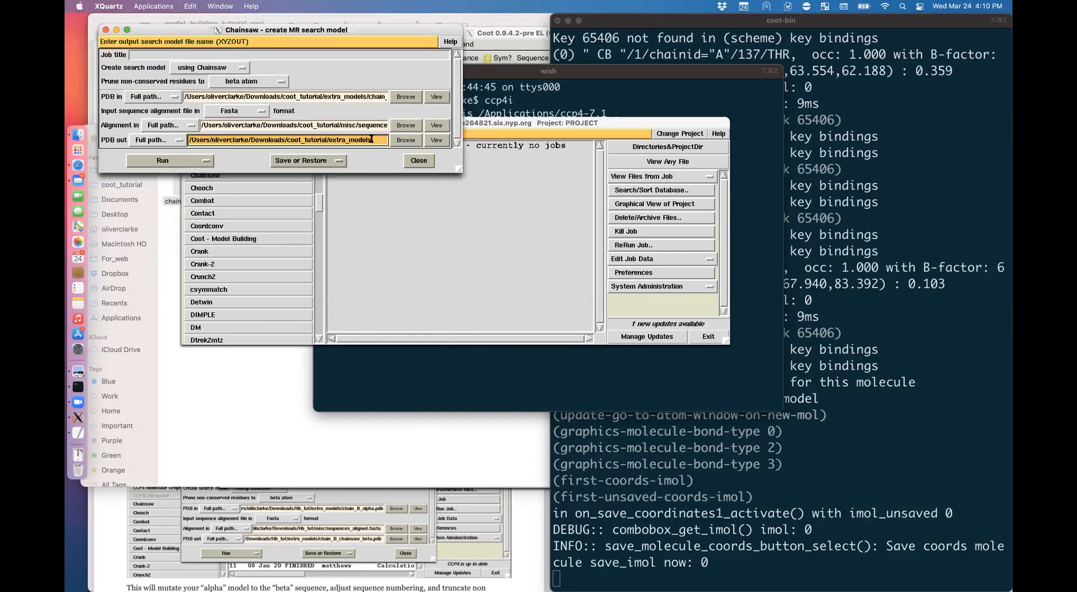
left_click(405, 140)
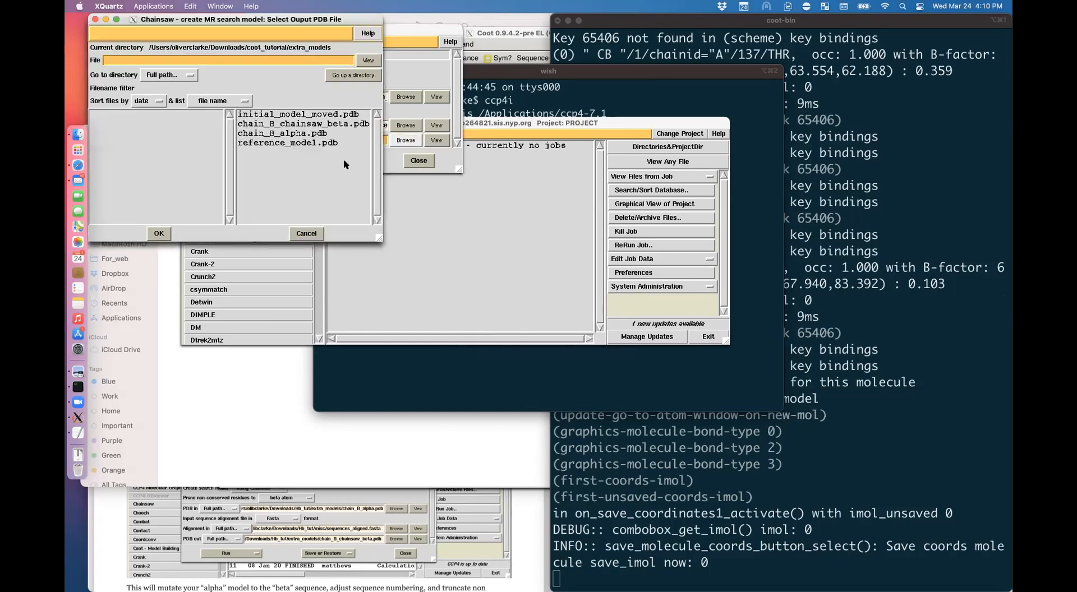
left_click(312, 124)
left_click(159, 233)
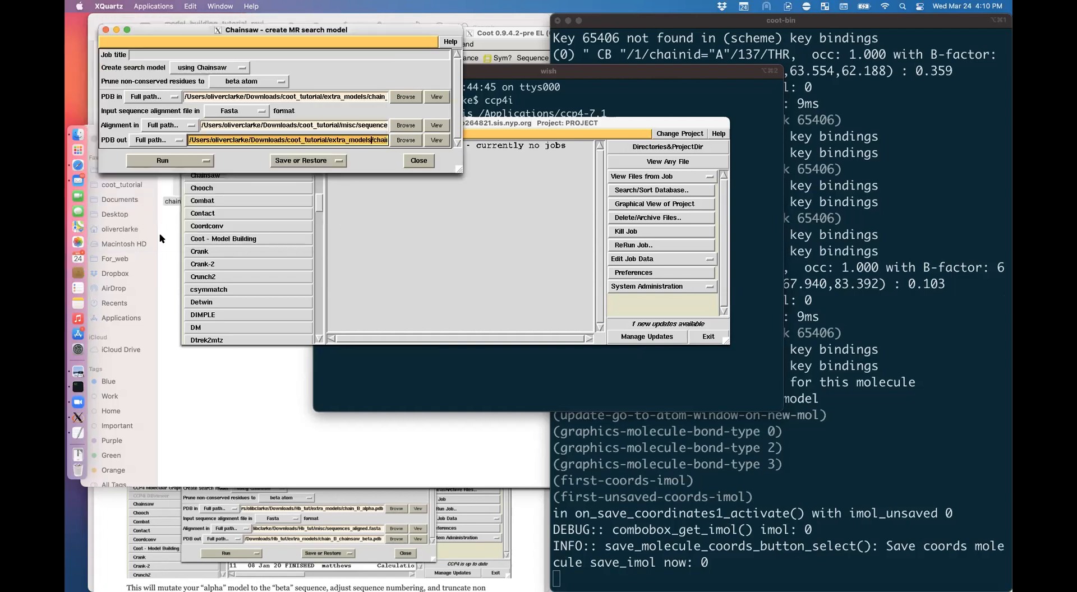
mouse_move(378, 140)
left_mouse_down()
mouse_move(410, 146)
mouse_move(395, 141)
left_mouse_up()
left_click(370, 140)
type("2")
Step: Run the Chainsaw job, dismiss the missing project directory error, and return to the tutorial PDF
left_click(163, 161)
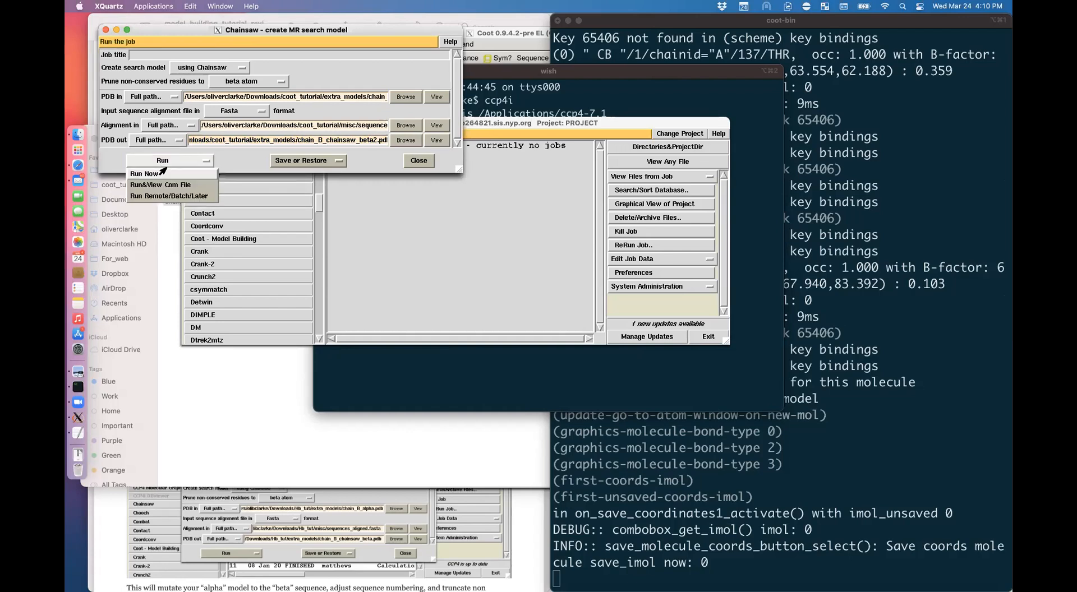
left_click(166, 176)
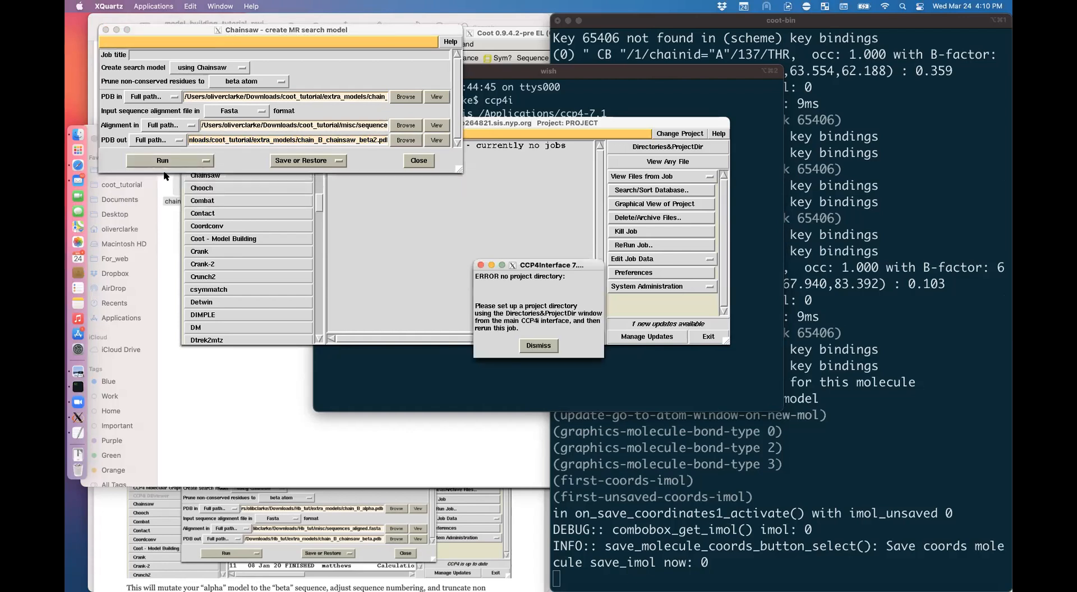
left_click(545, 350)
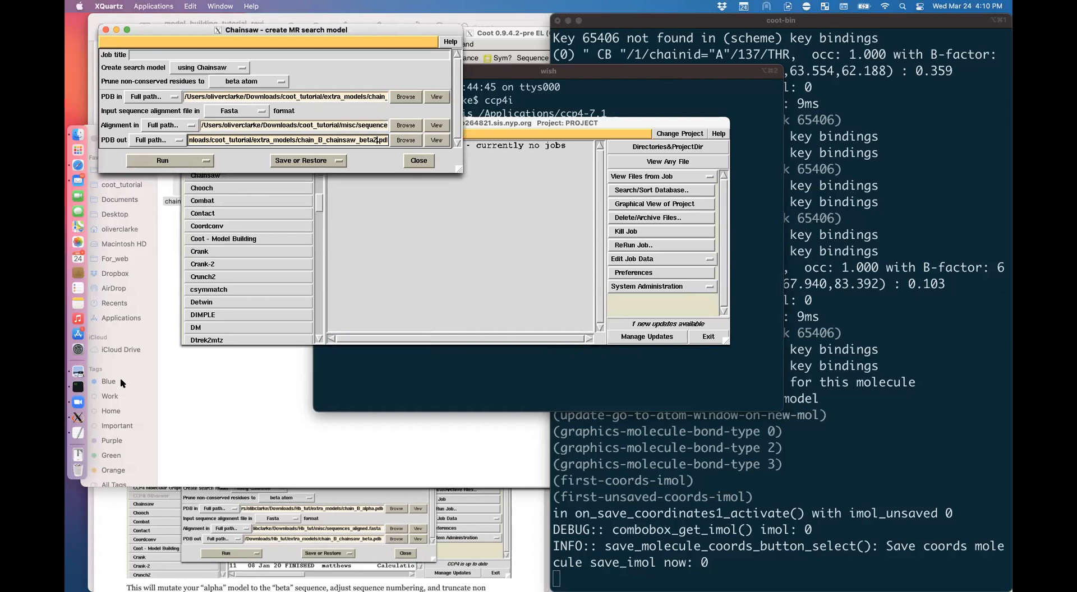
left_click(286, 508)
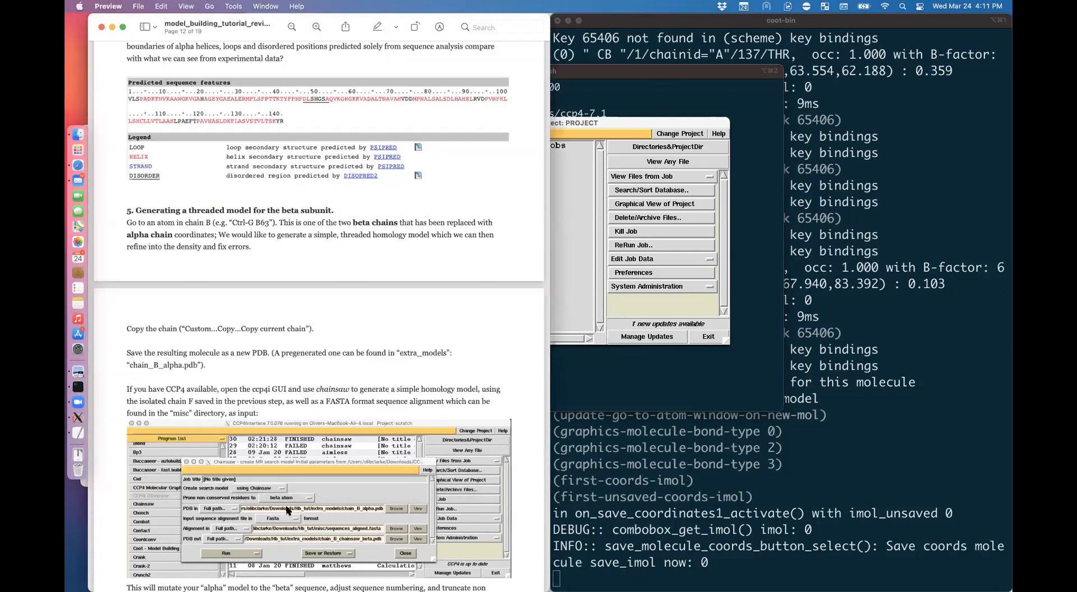
scroll(287, 509, "down", 5)
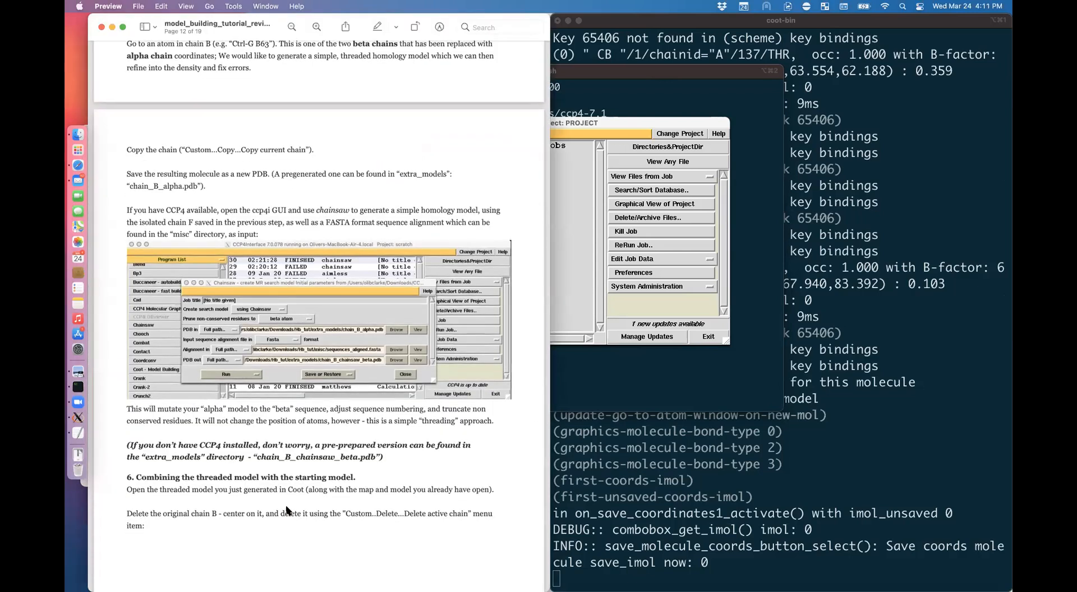
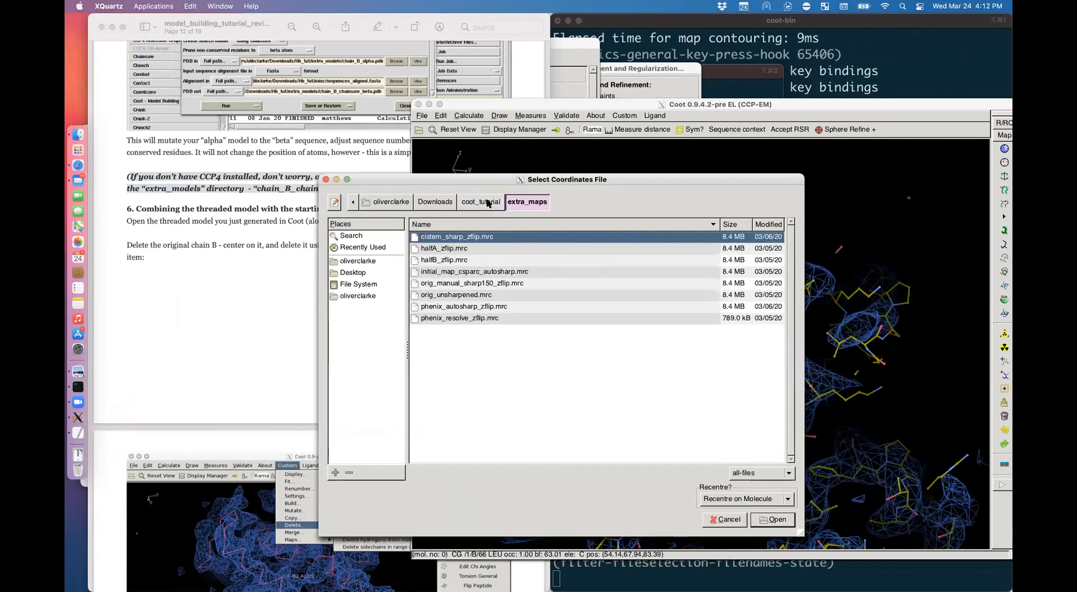
Step: Open chain_B_chainsaw_beta.pdb from coot_tutorial/extra_models as a new molecule
left_click(481, 202)
double_click(449, 251)
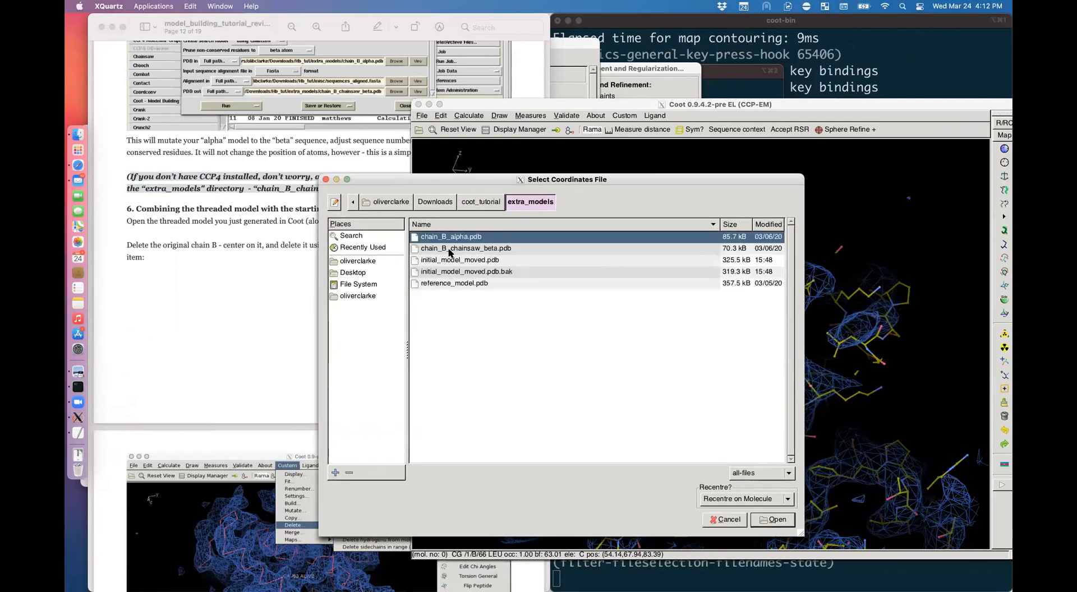
left_click(472, 249)
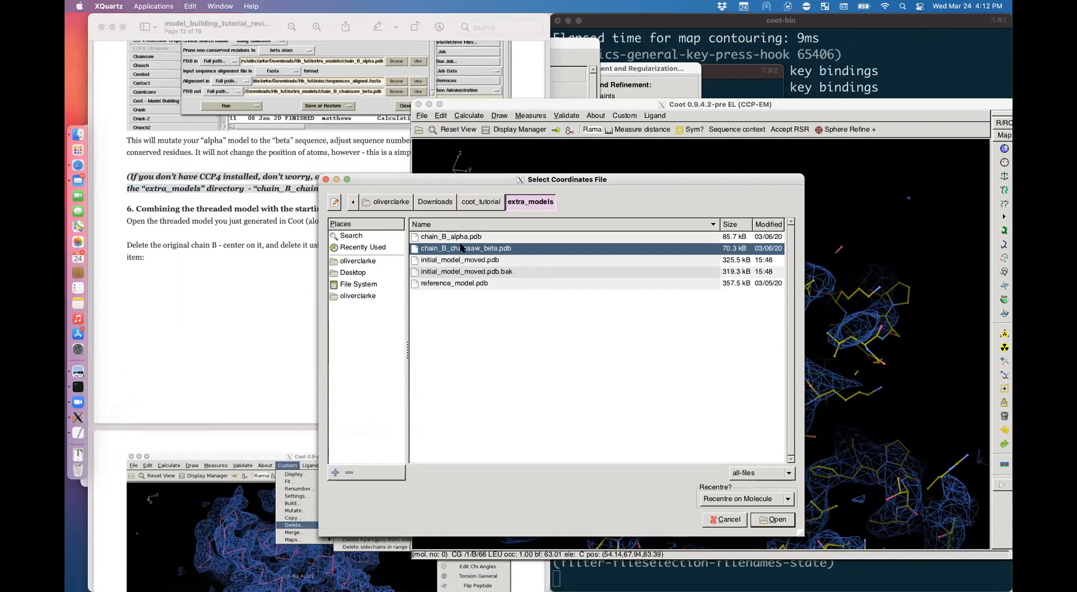
left_click(773, 519)
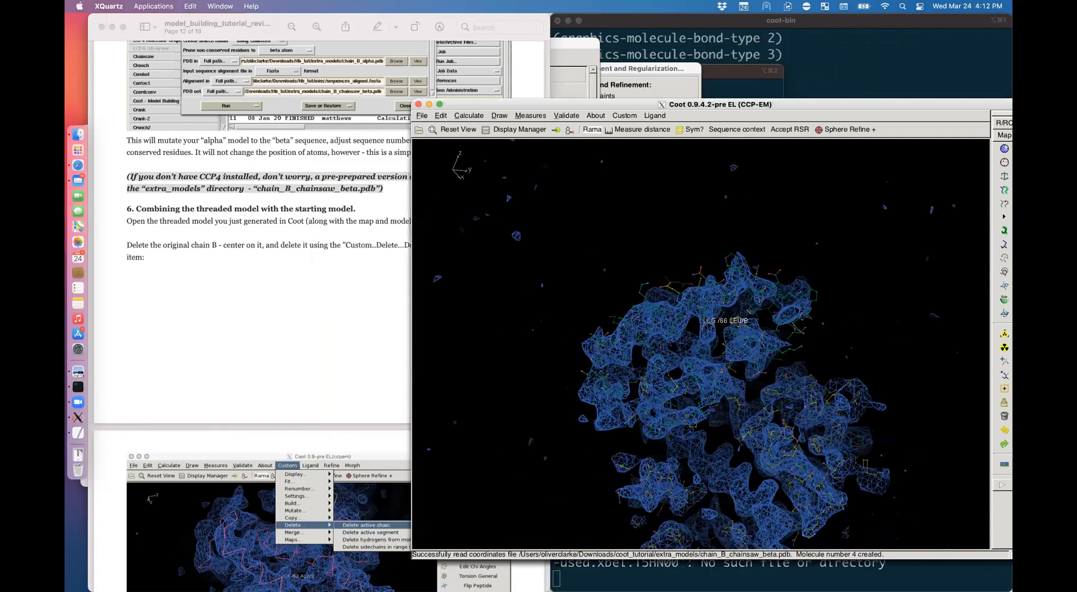
Step: Rotate and zoom the view, cycling displayed molecules to inspect the yellow model's fit
left_click_drag(695, 336, 782, 401)
left_click_drag(729, 105, 520, 68)
right_click_drag(522, 235, 577, 281)
key("shift+slash")
key("shift+slash")
key("shift+slash")
key("shift+slash")
key("shift+slash")
key("shift+slash")
key("shift+slash")
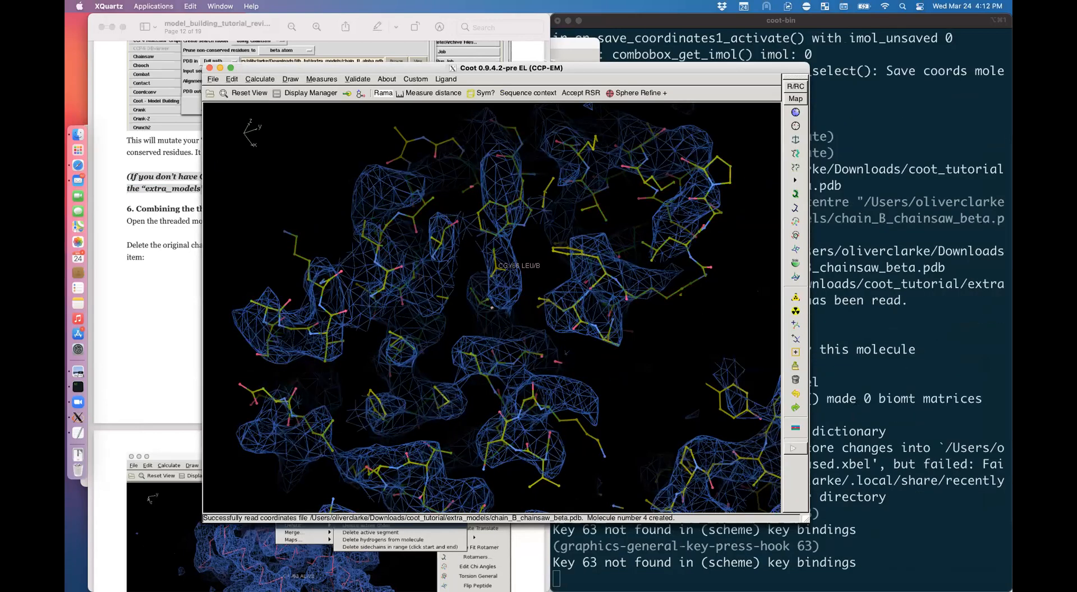
key("shift+slash")
key("shift+slash")
key("shift+slash")
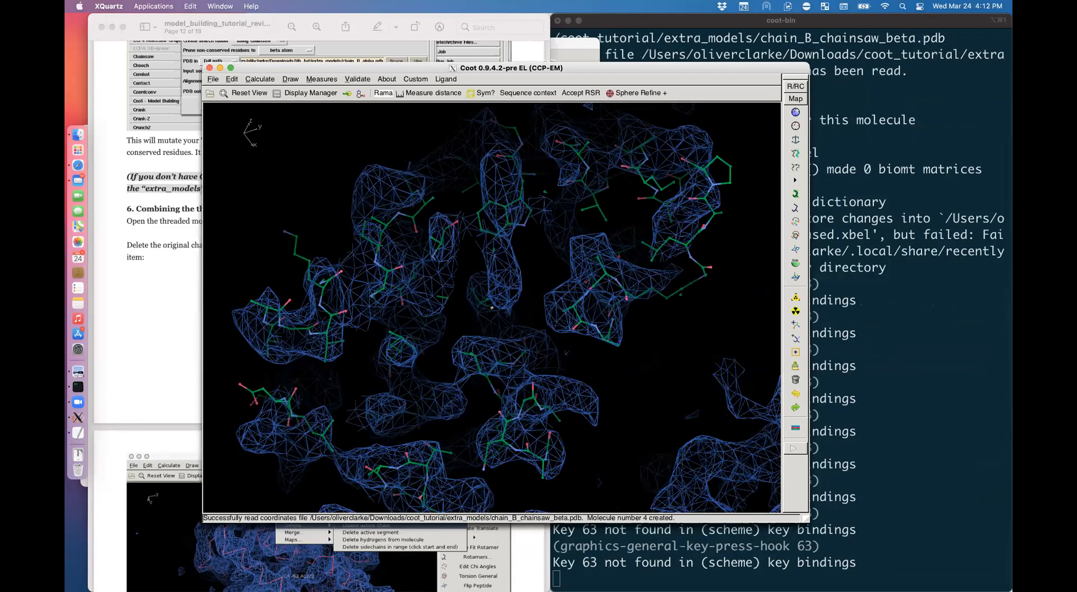
left_click_drag(565, 352, 536, 252)
Step: Display only the green threaded model and label atom CB of PHE 72 in chain B
key("shift+slash")
key("shift+slash")
key("shift+slash")
key("shift+slash")
key("shift+slash")
key("shift+slash")
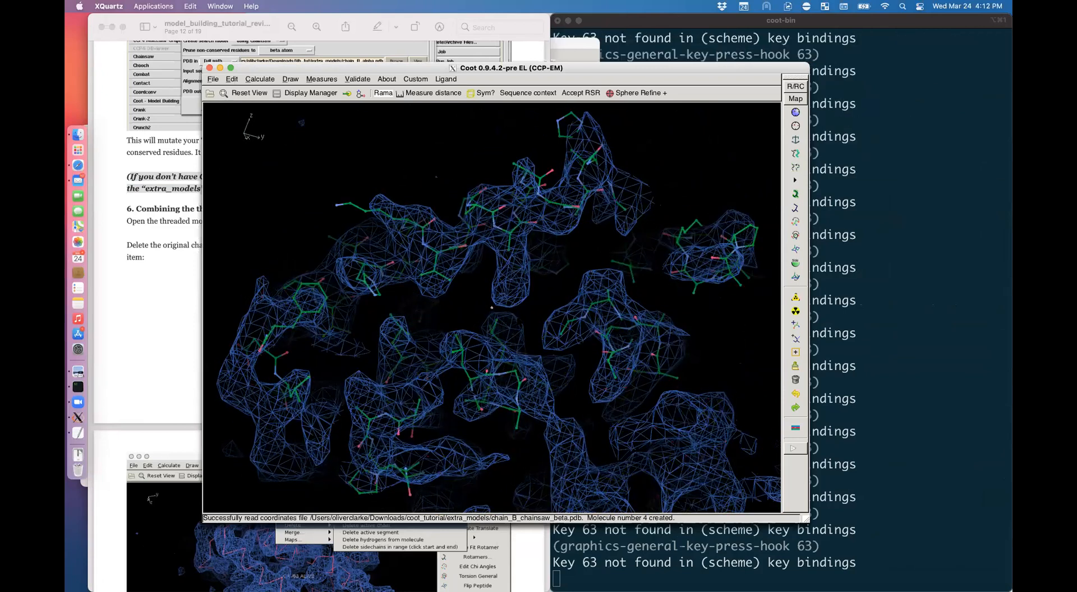
key("shift+slash")
key("shift+slash")
key("shift+slash")
key("shift+slash")
key("shift+slash")
key("shift+slash")
key("shift+slash")
key("shift+slash")
key("shift+slash")
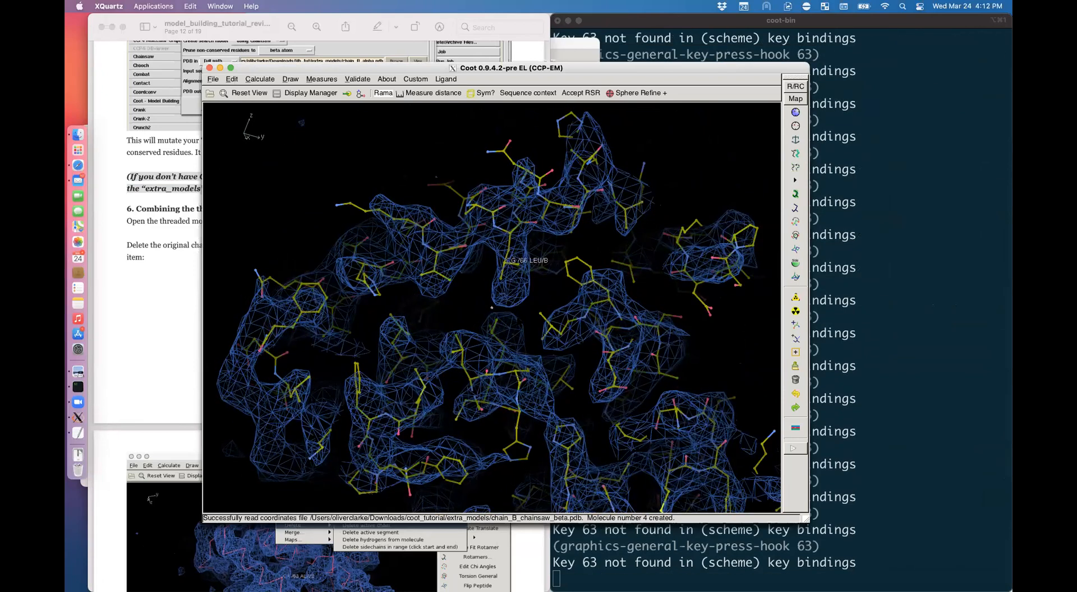
key("shift+slash")
key("shift+slash")
key("shift+slash")
key("shift+slash")
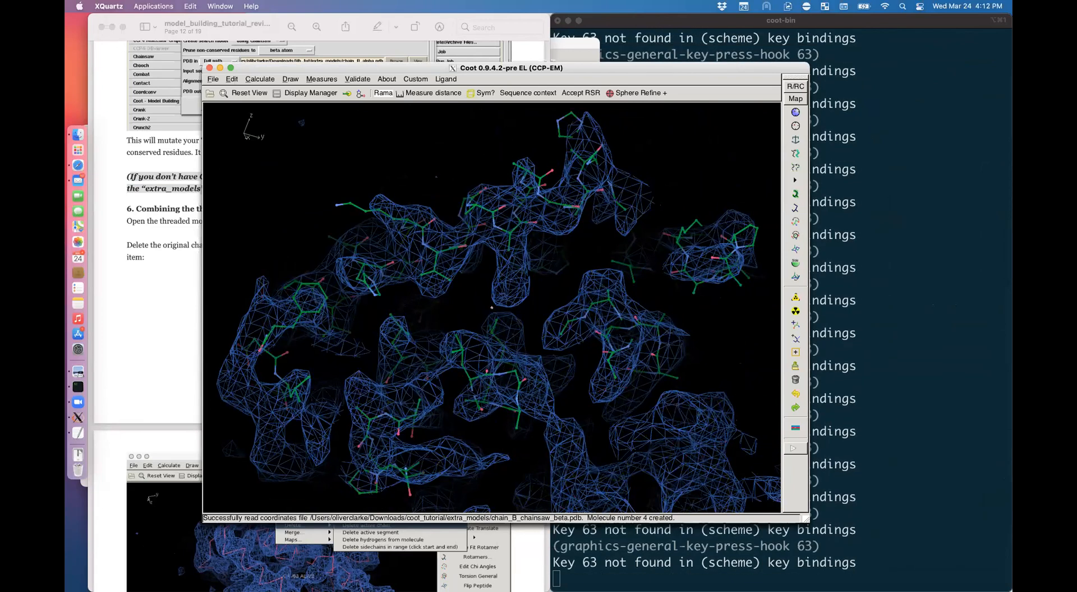
key("shift+slash")
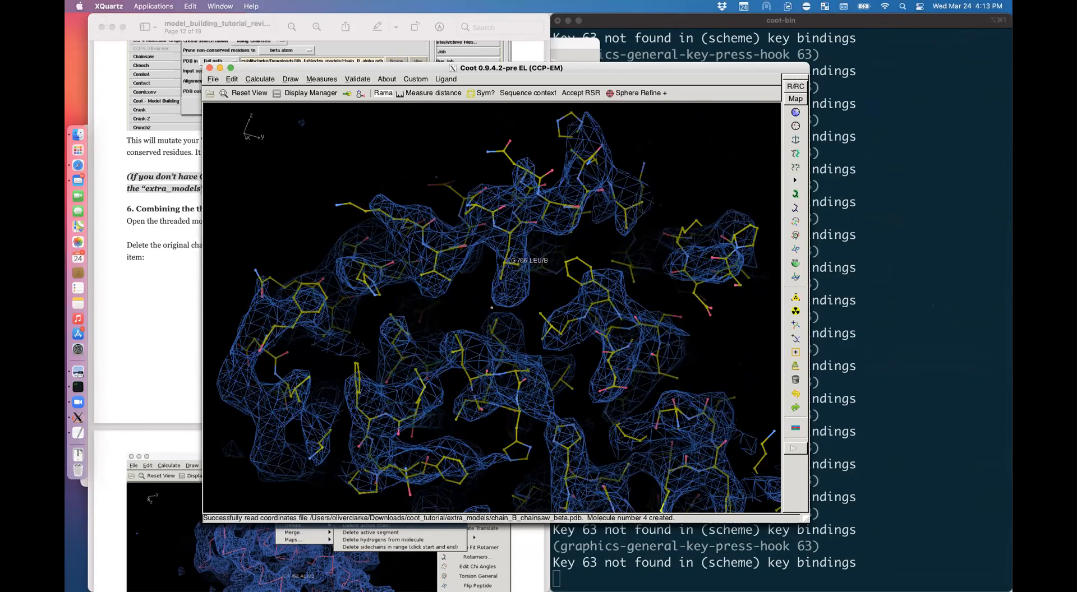
key("shift+slash")
double_click(509, 250)
left_click_drag(509, 250, 395, 266)
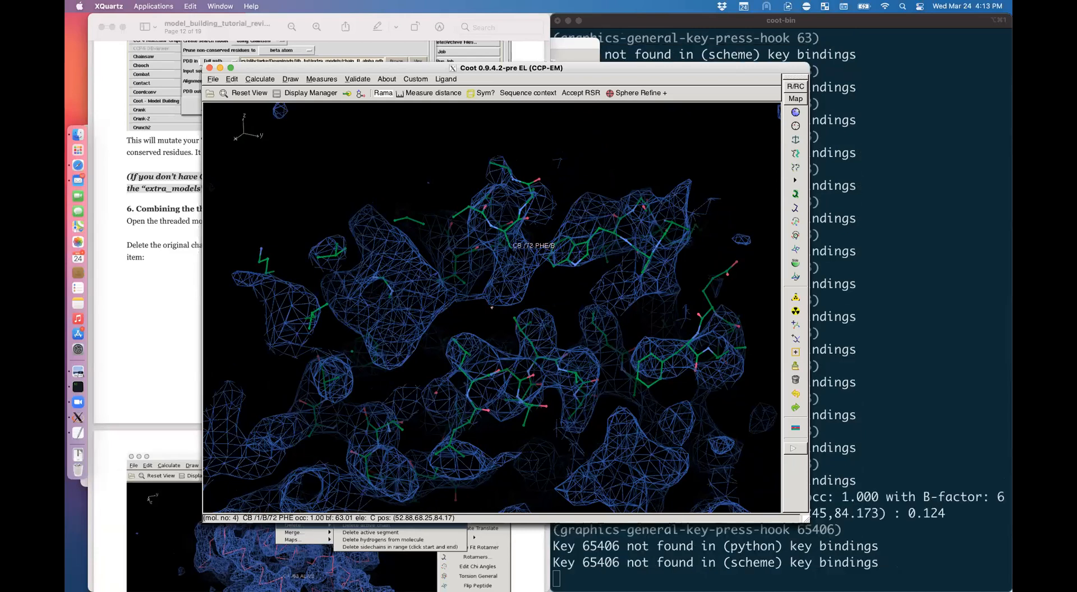
Step: Centre on PHE 72, fill in its missing sidechain and try another rotamer
left_click(510, 247, "alt")
mouse_move(499, 252)
left_mouse_down()
mouse_move(605, 241)
mouse_move(499, 253)
left_mouse_up()
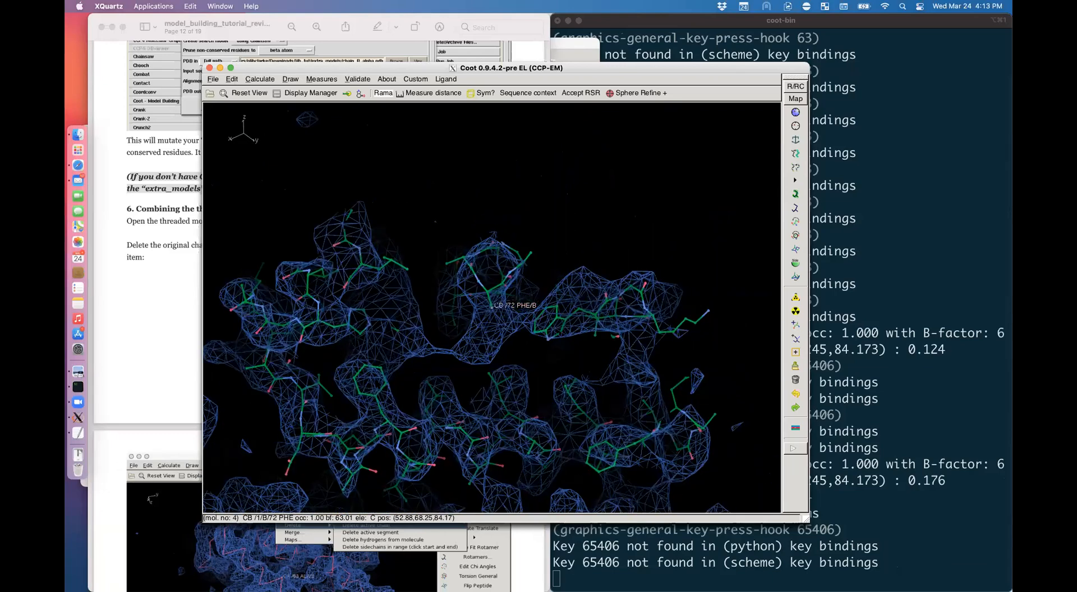
right_click_drag(499, 252, 566, 252)
key("shift+r")
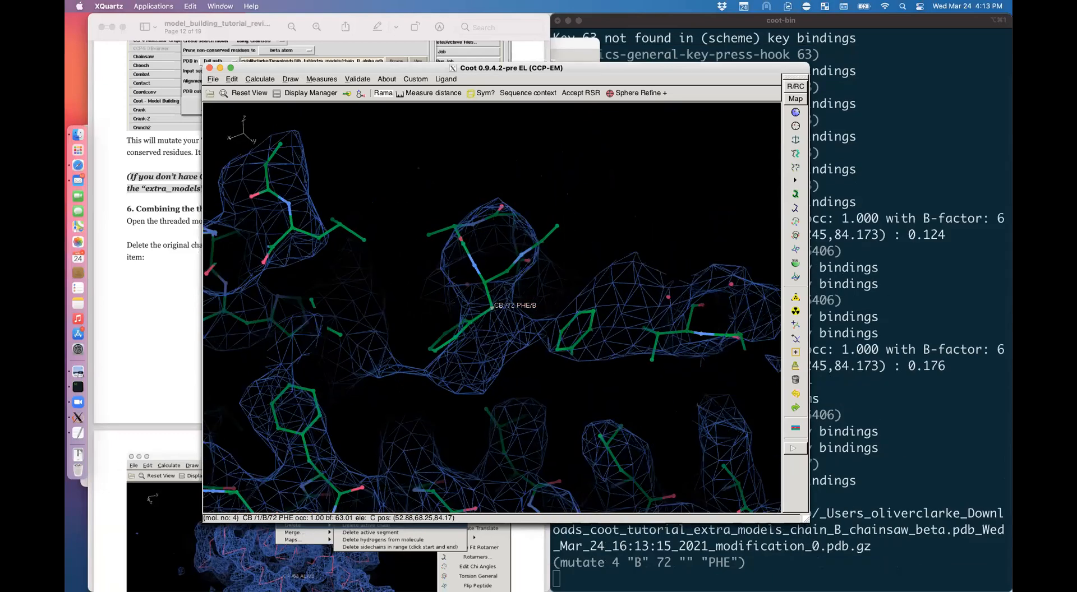
left_click_drag(499, 252, 572, 320)
key("shift+r")
key("shift+r")
key("shift+r")
key("shift+r")
key("shift+r")
Step: Sphere-refine the residues around PHE 72 and accept the result (122 atoms)
left_click(635, 93)
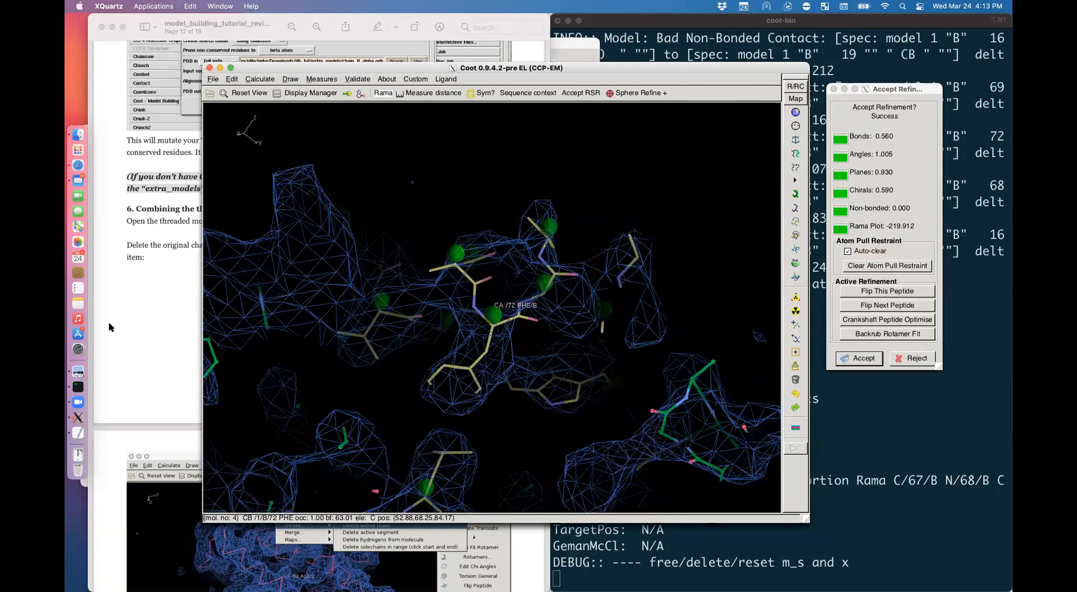
key("Return")
key("super+Tab")
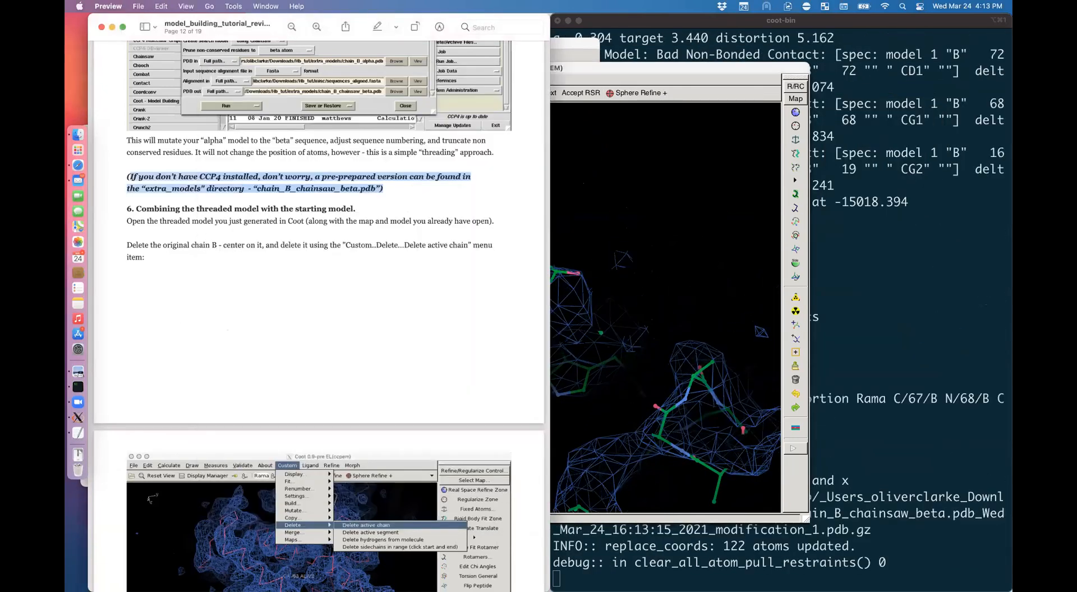
key("super+Tab")
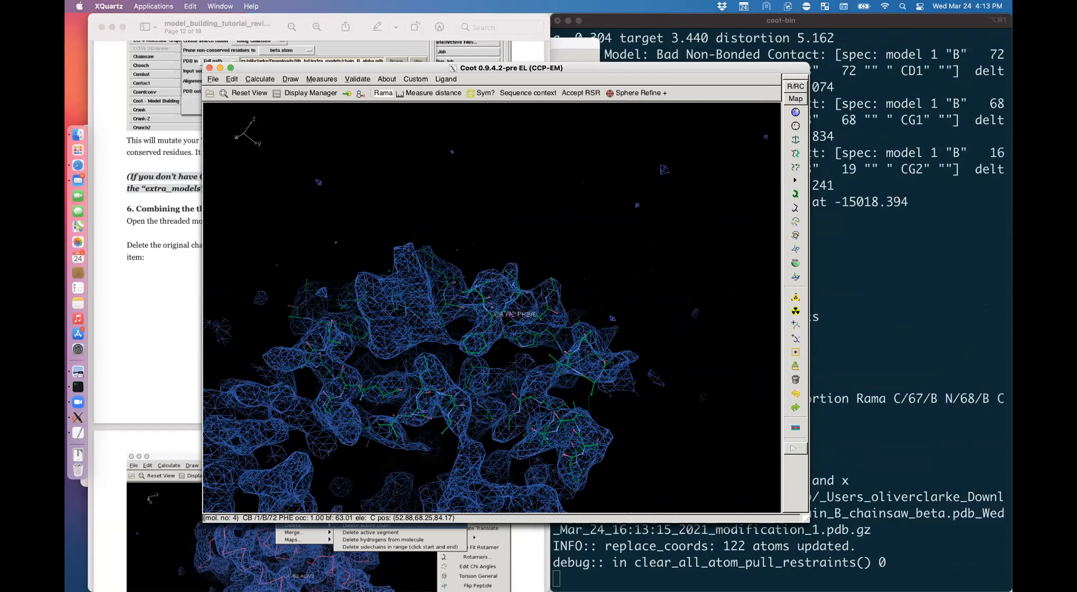
Step: Show the original model, centre on LEU 66, and delete its chain B via Custom > Delete
key("shift+slash")
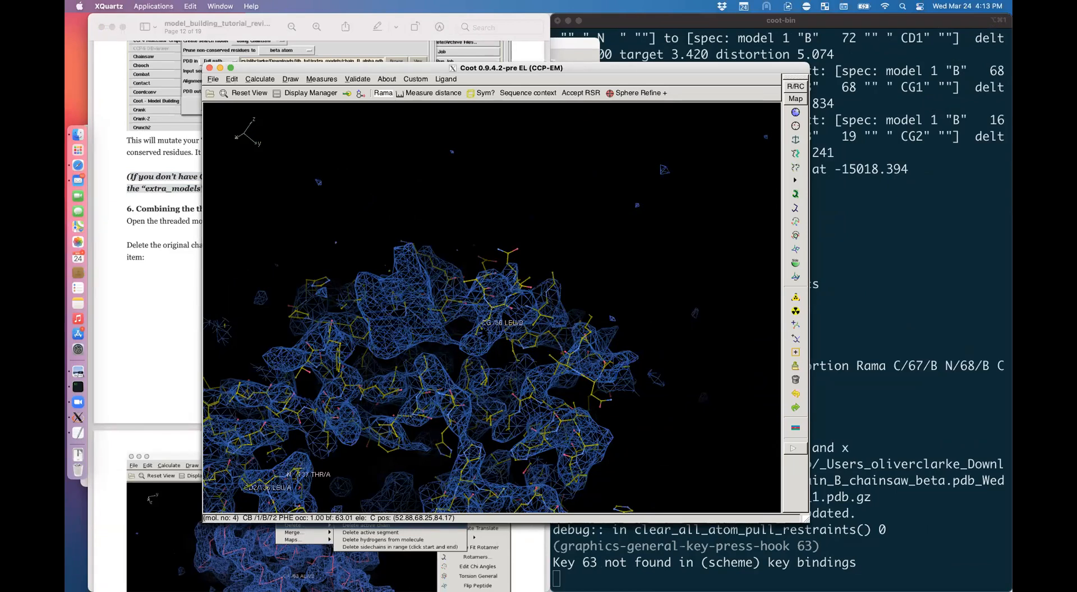
left_click(483, 330, "alt")
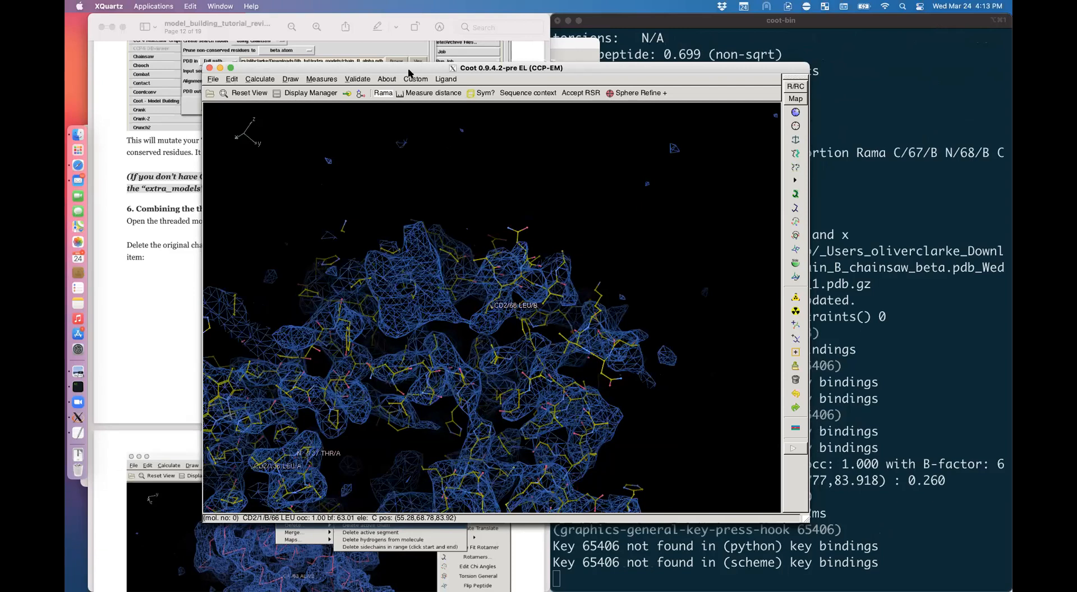
left_click_drag(425, 66, 394, 81)
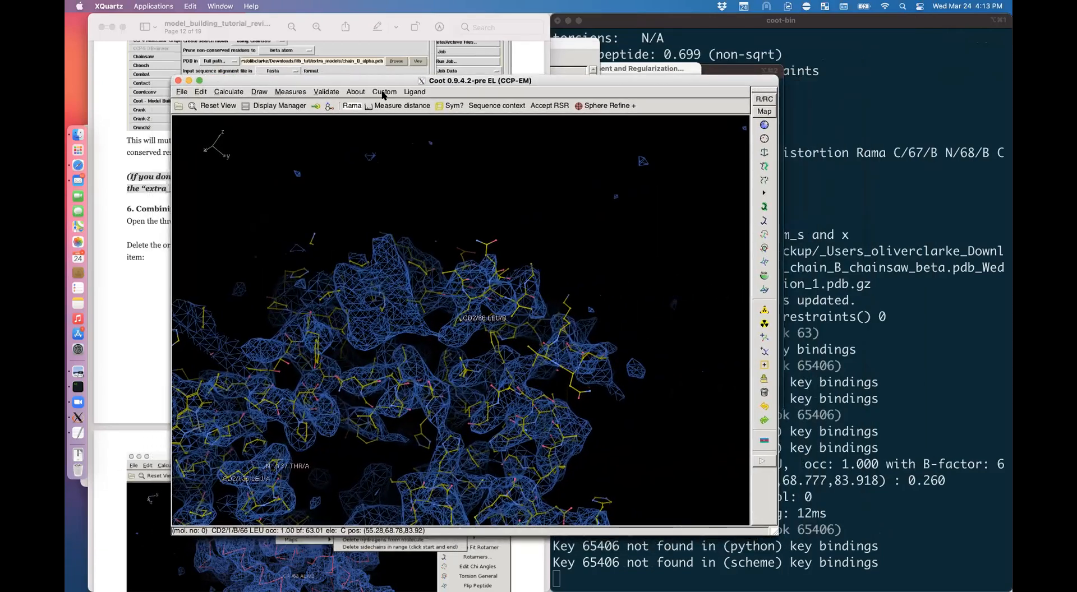
left_click(384, 92)
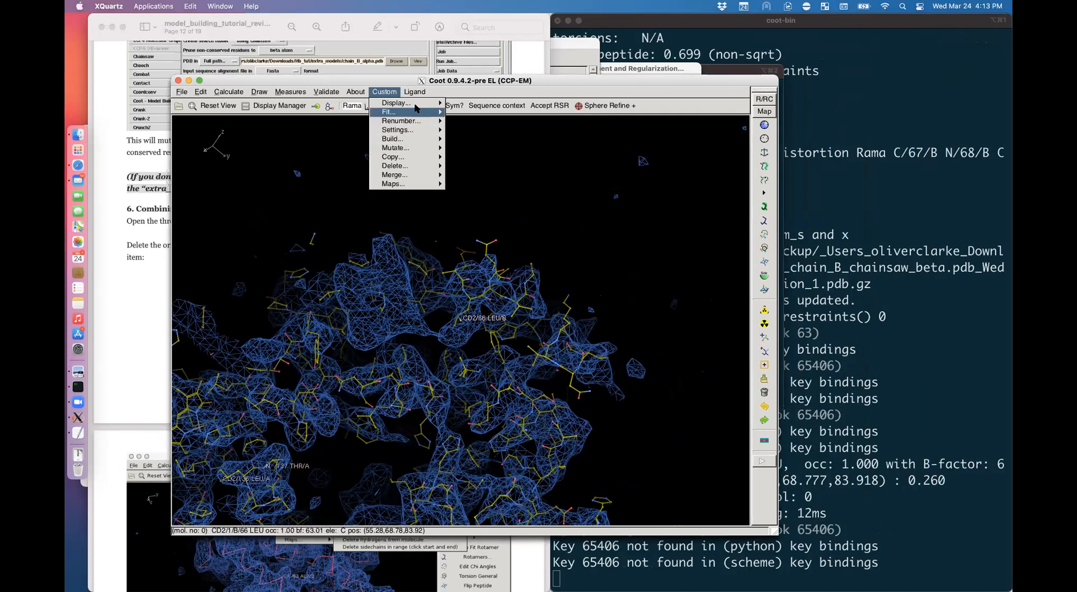
mouse_move(412, 167)
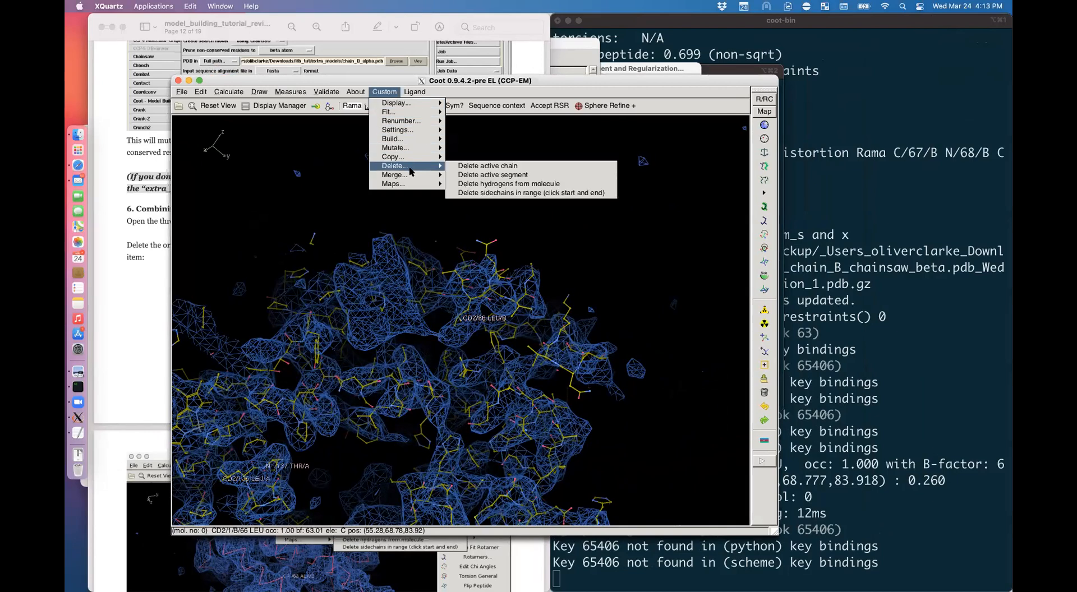
left_click(487, 166)
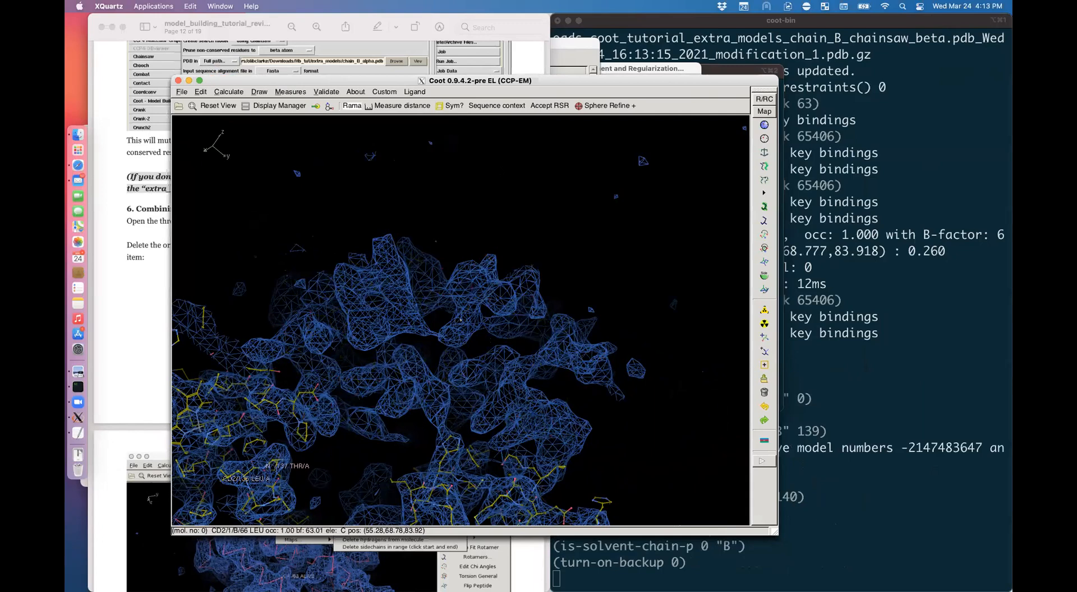
Step: Show the threaded model alongside the original and check the tutorial PDF
left_click(262, 104)
left_click(351, 170)
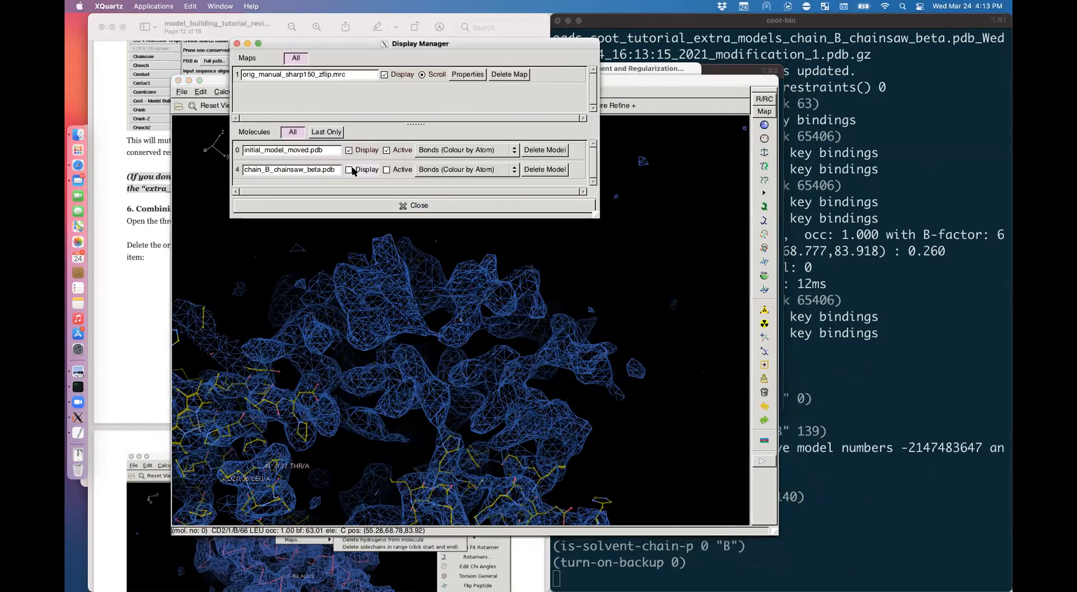
left_click(351, 170)
left_click(387, 274)
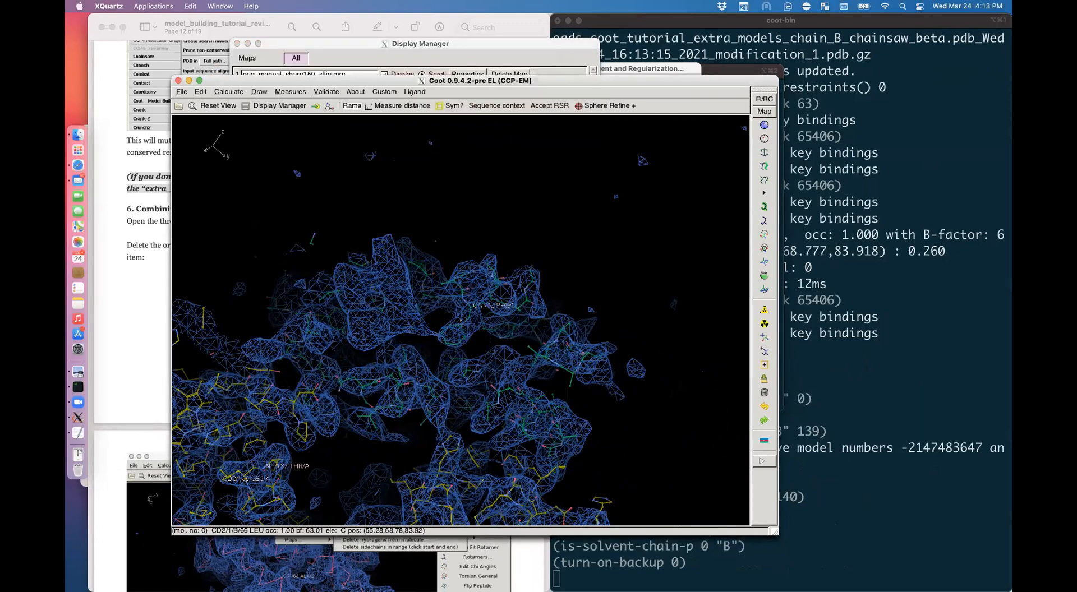
left_click(147, 295)
scroll(205, 339, "down", 15)
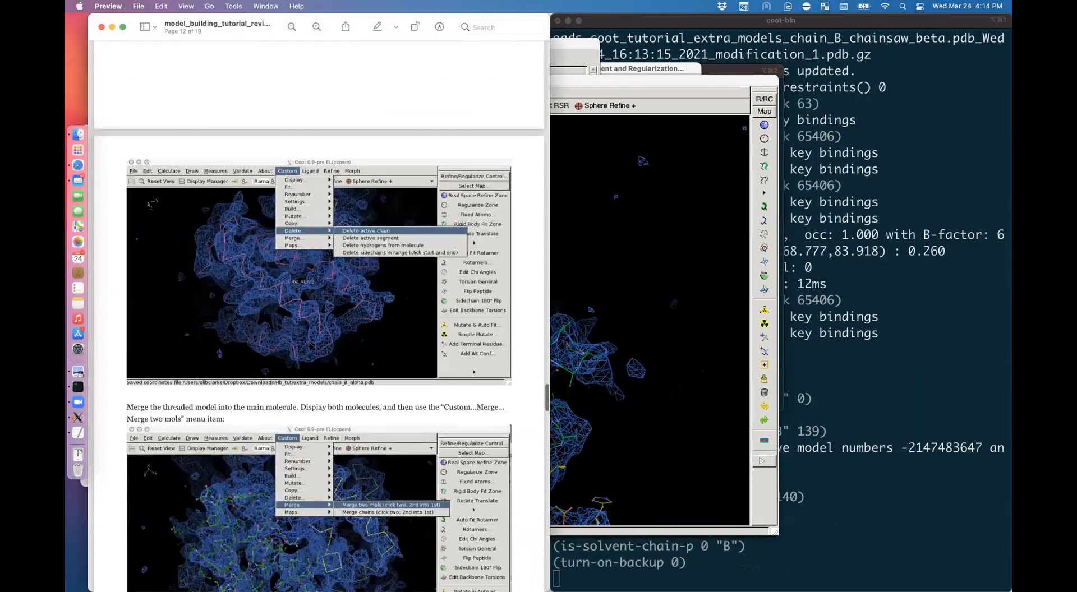
left_click(623, 269)
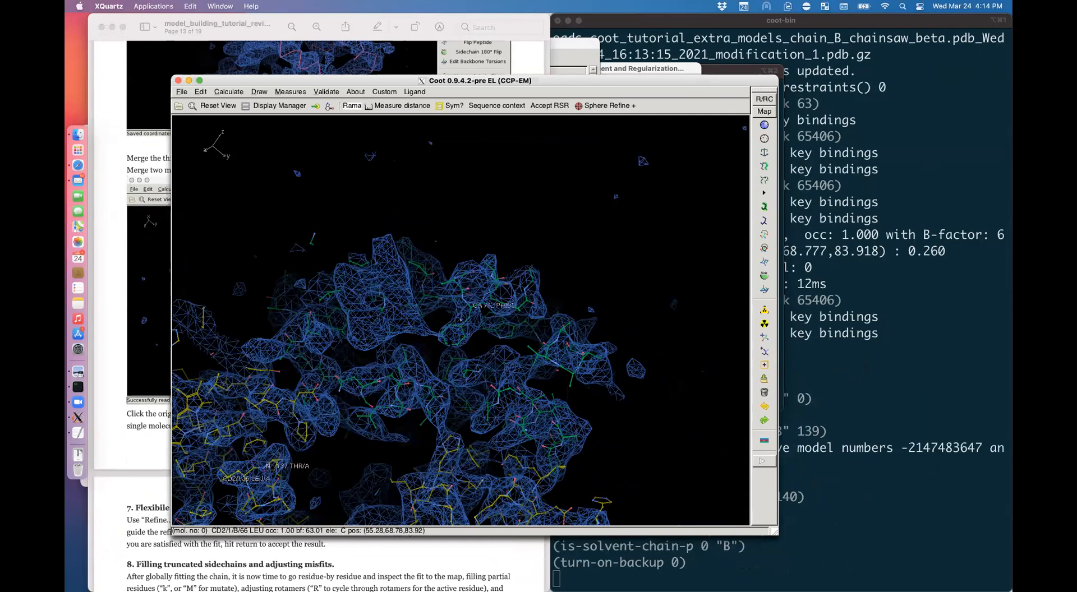
Step: Start Custom > Merge > Merge two mols, picking the original model via HIS 103 of chain C
left_click(383, 92)
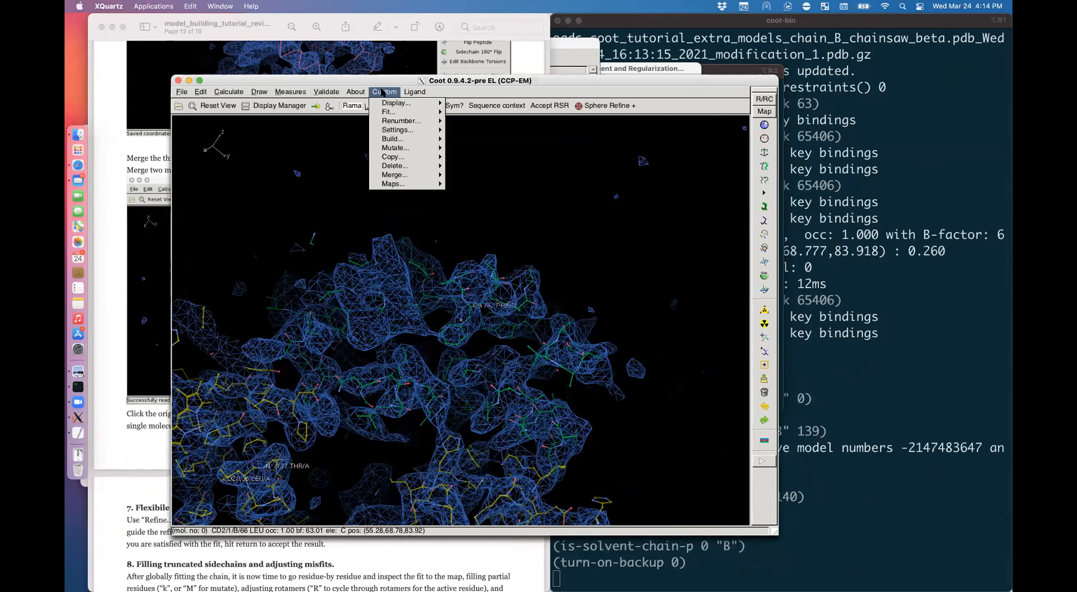
mouse_move(409, 178)
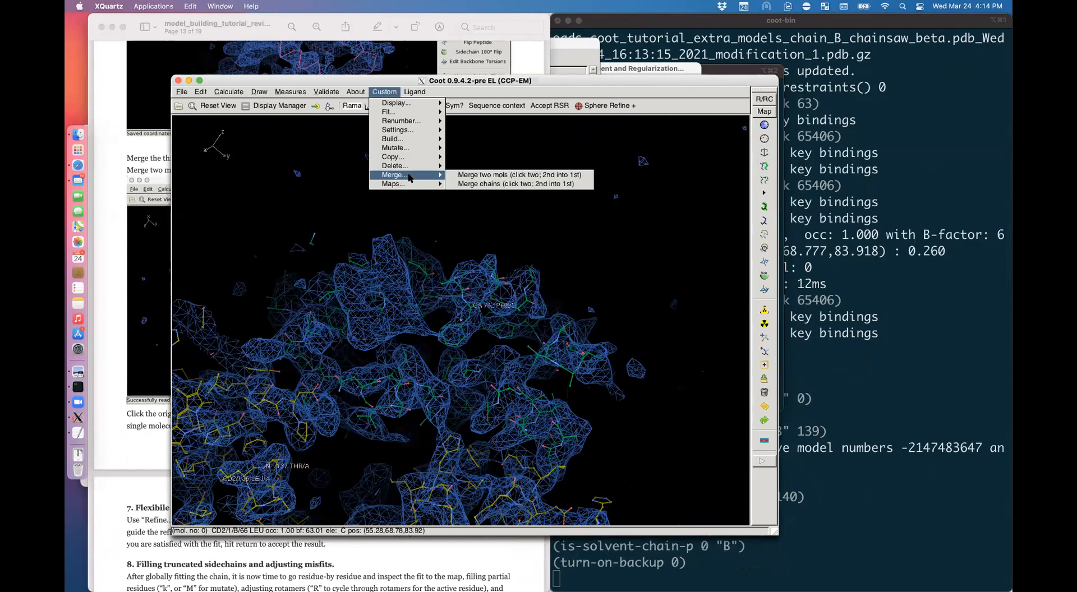
left_click(531, 175)
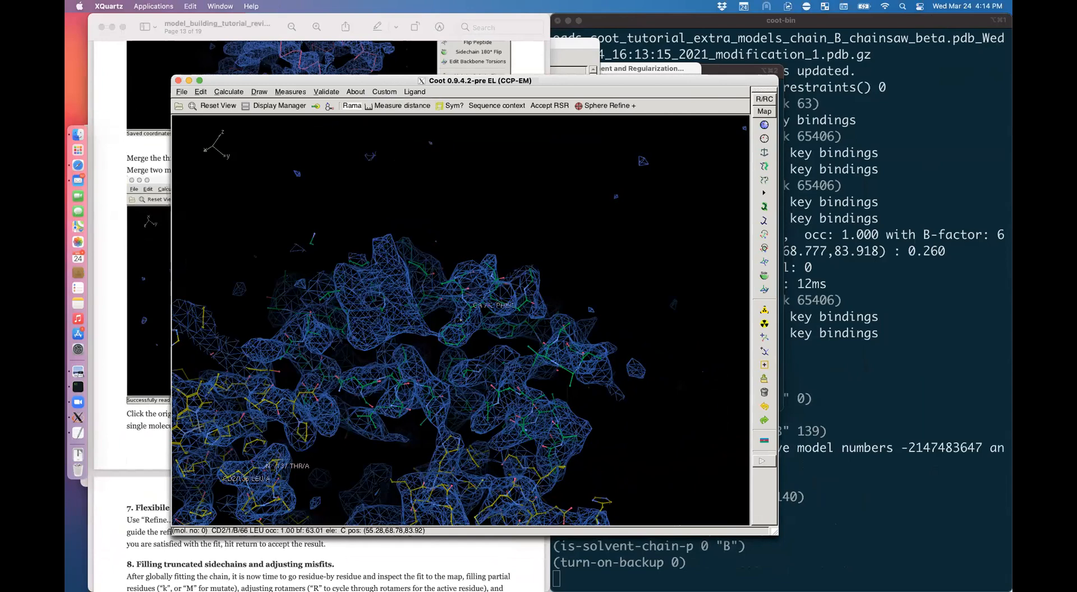
left_click(445, 450)
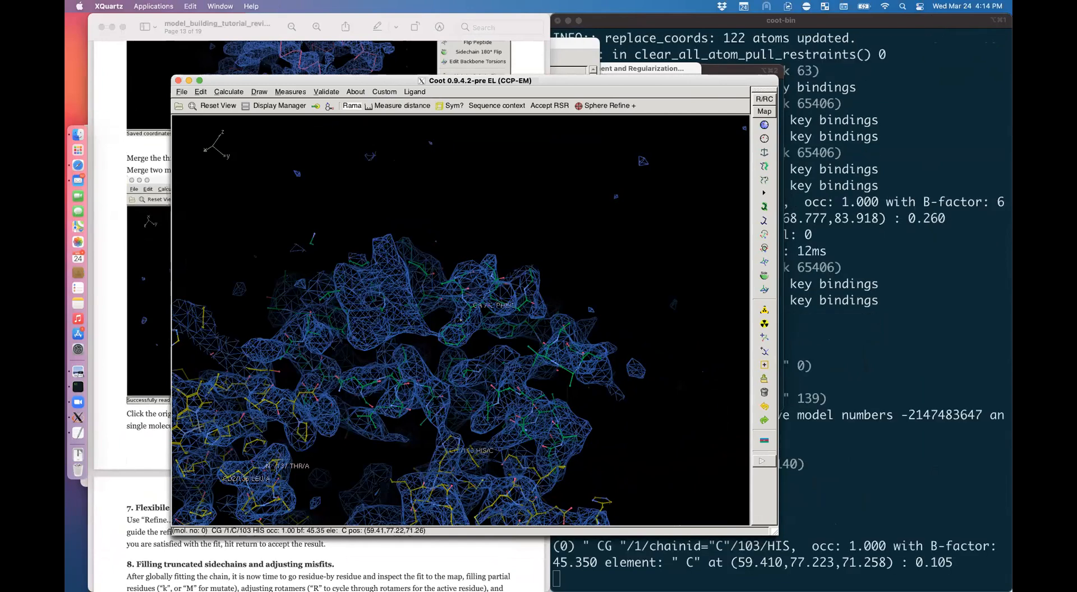
Step: Merge the threaded chain B into molecule 0 and switch to a Cα trace plus ligands display
left_click(433, 390)
key("bracketleft")
key("bracketleft")
key("bracketleft")
key("bracketleft")
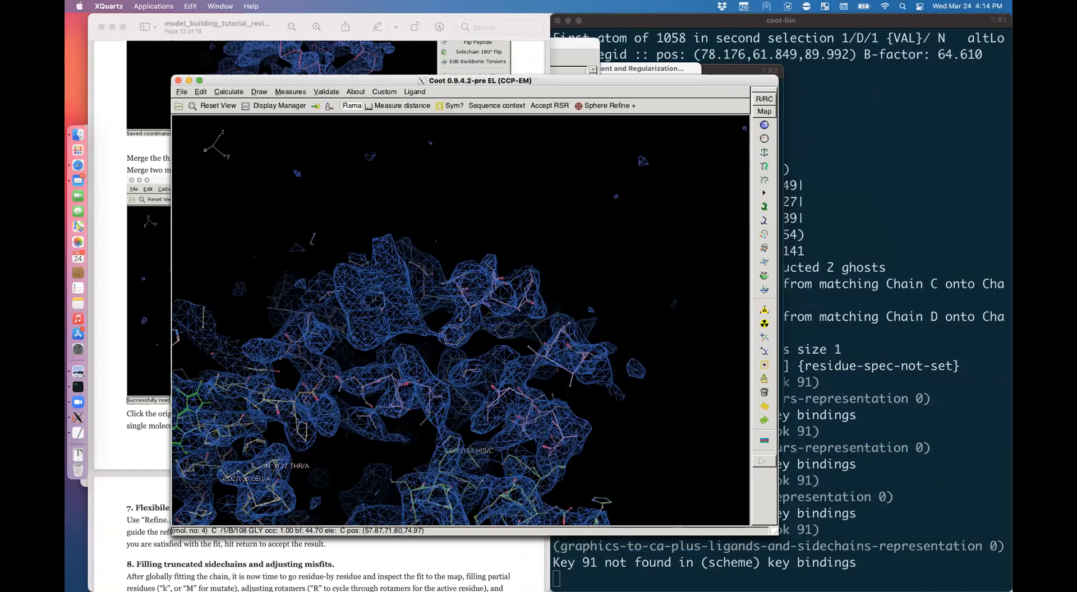
key("bracketright")
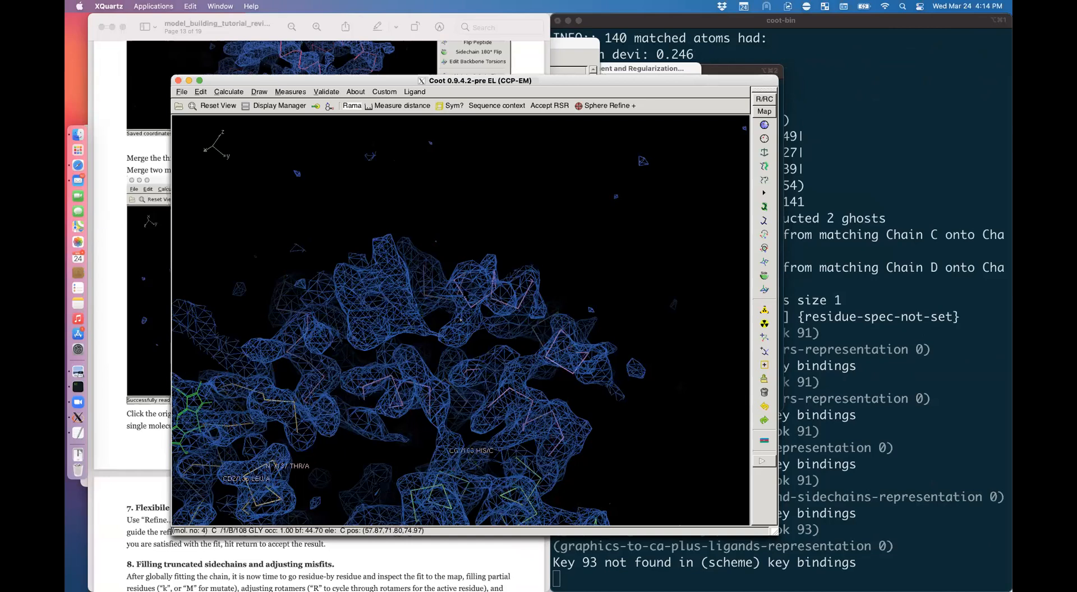
left_click(155, 410)
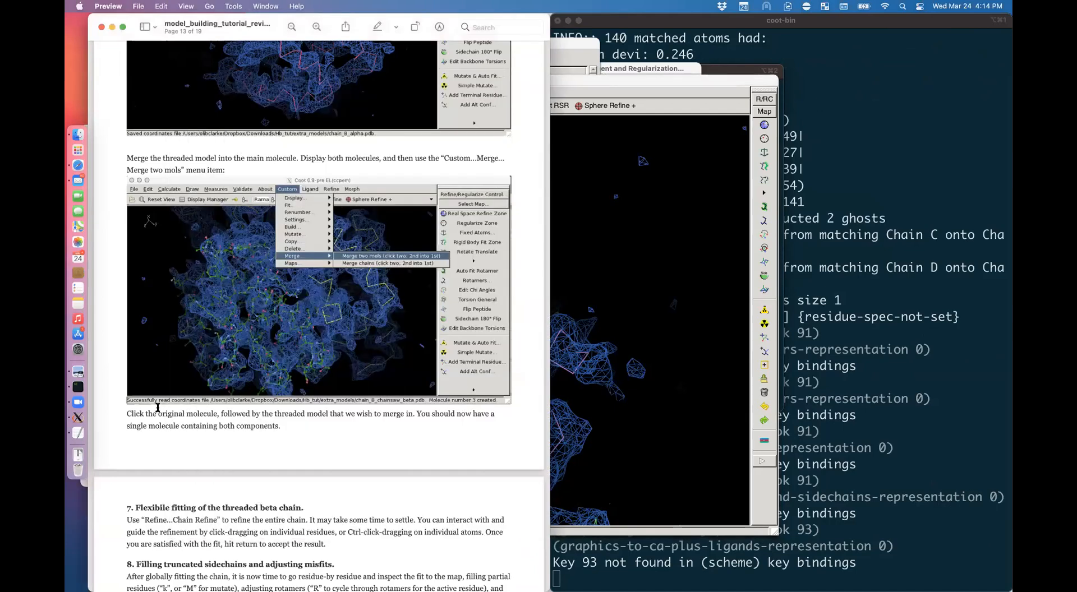
left_click(639, 437)
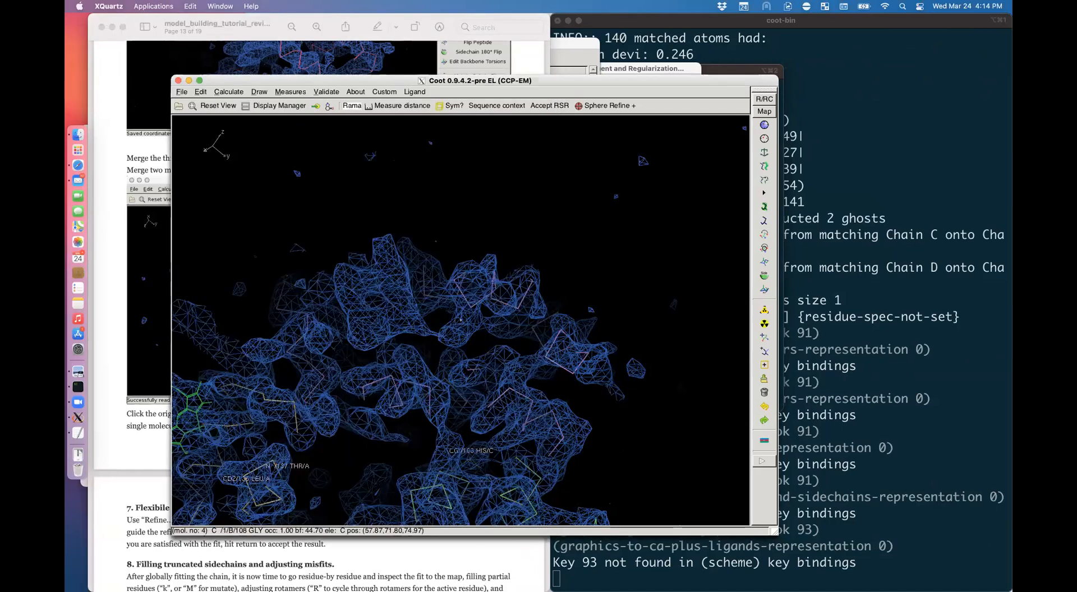
Step: Add side chains to the Cα trace, recentre on chain B's GLY 108 and rotate to inspect
key("bracketleft")
key("bracketleft")
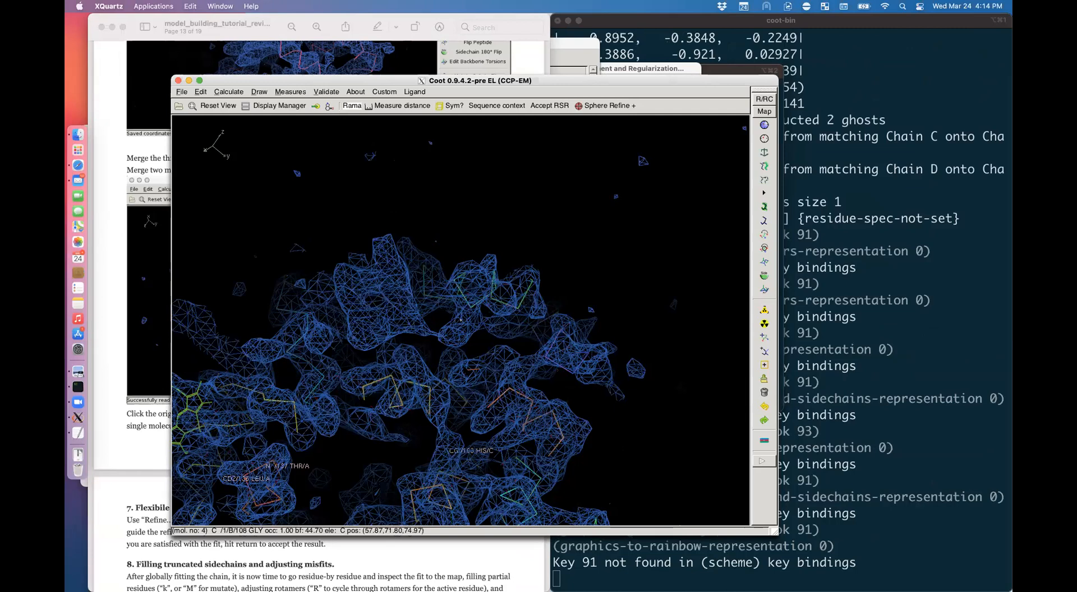
key("n")
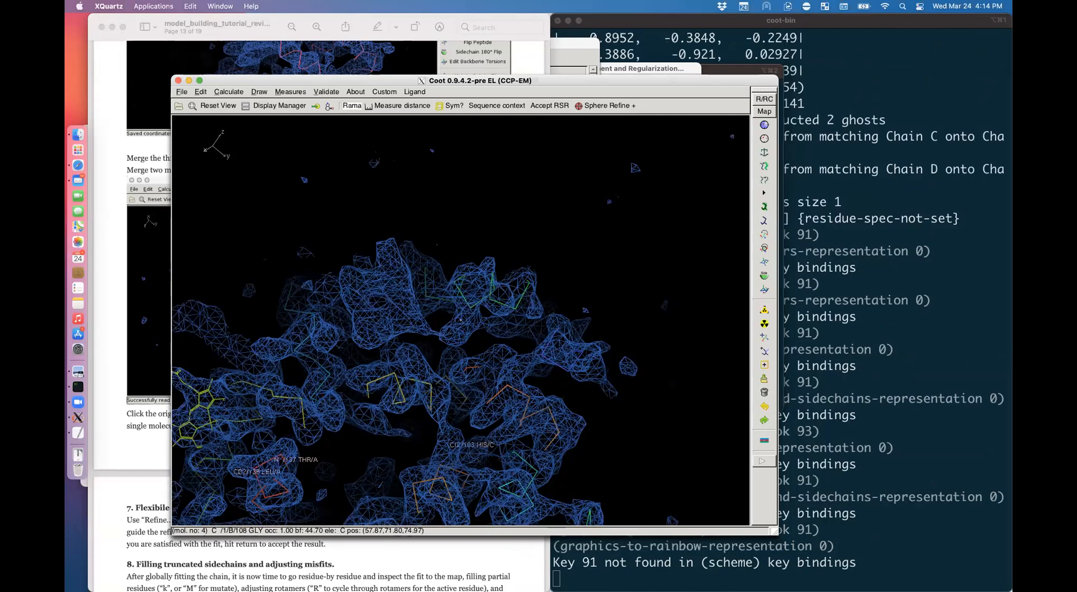
left_click(431, 385, "alt")
key("n")
key("n")
key("n")
key("n")
key("n")
key("n")
key("n")
key("n")
key("n")
left_click_drag(431, 384, 407, 413)
left_click_drag(476, 342, 472, 253)
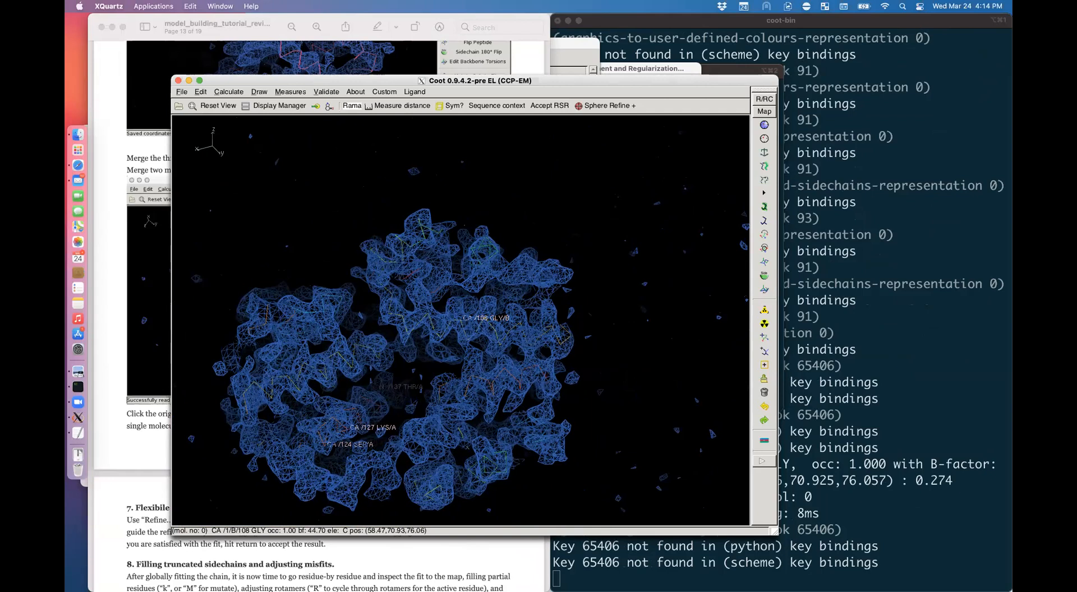
Step: Browse the Calculate menu, dismiss it, and bring the tutorial PDF to the front
left_click(226, 92)
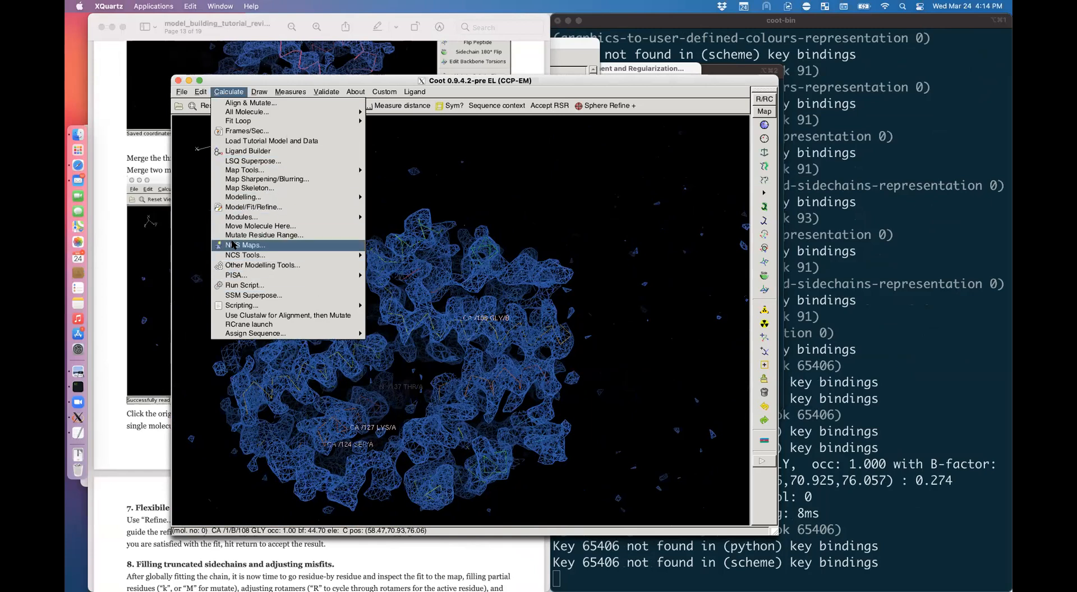
mouse_move(200, 92)
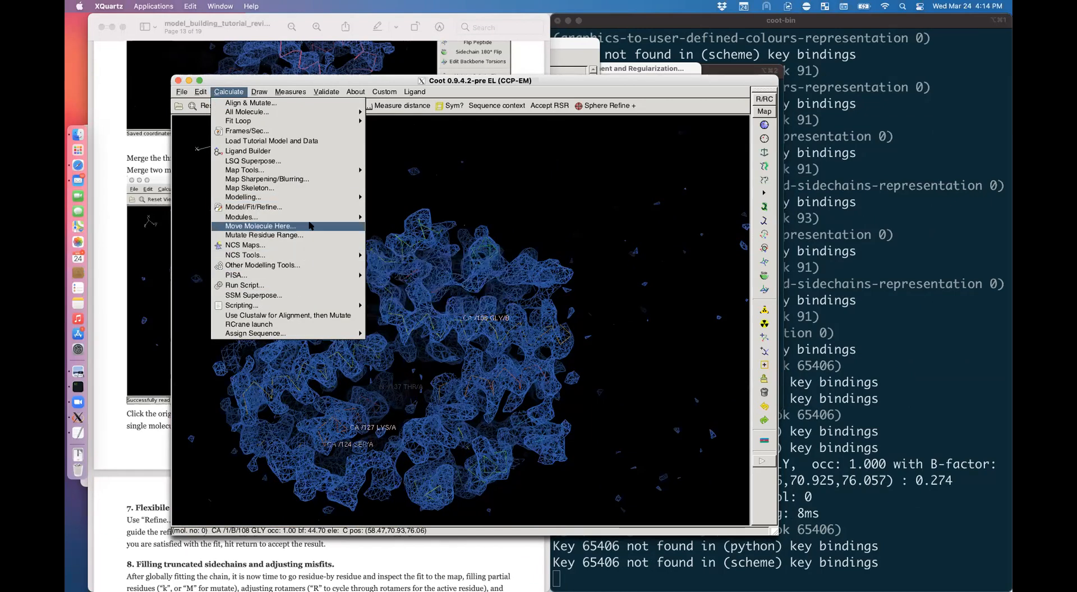
mouse_move(315, 218)
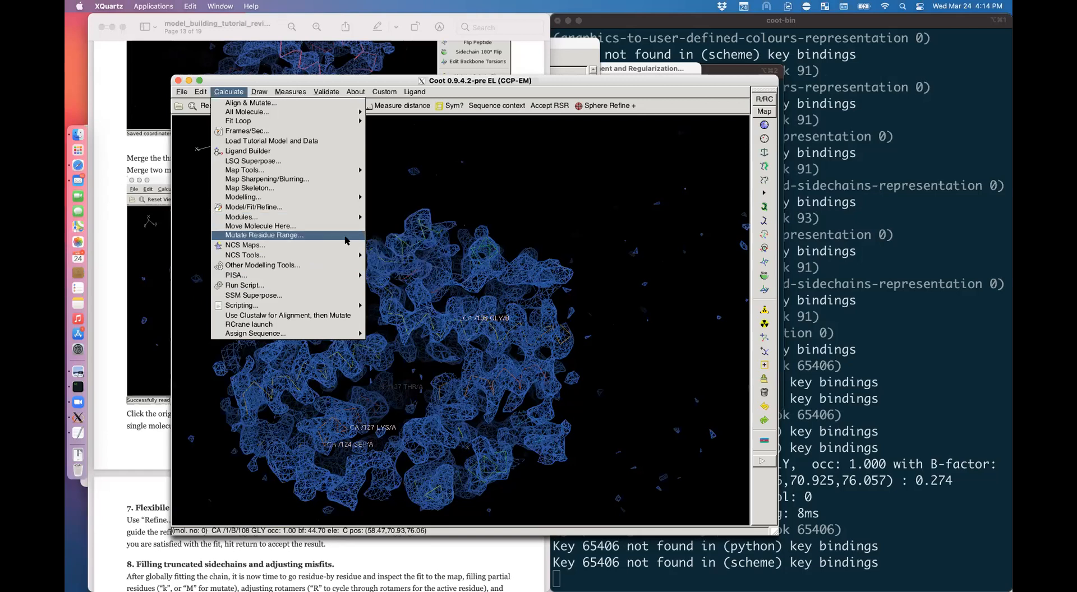
left_click(525, 264)
left_click(143, 454)
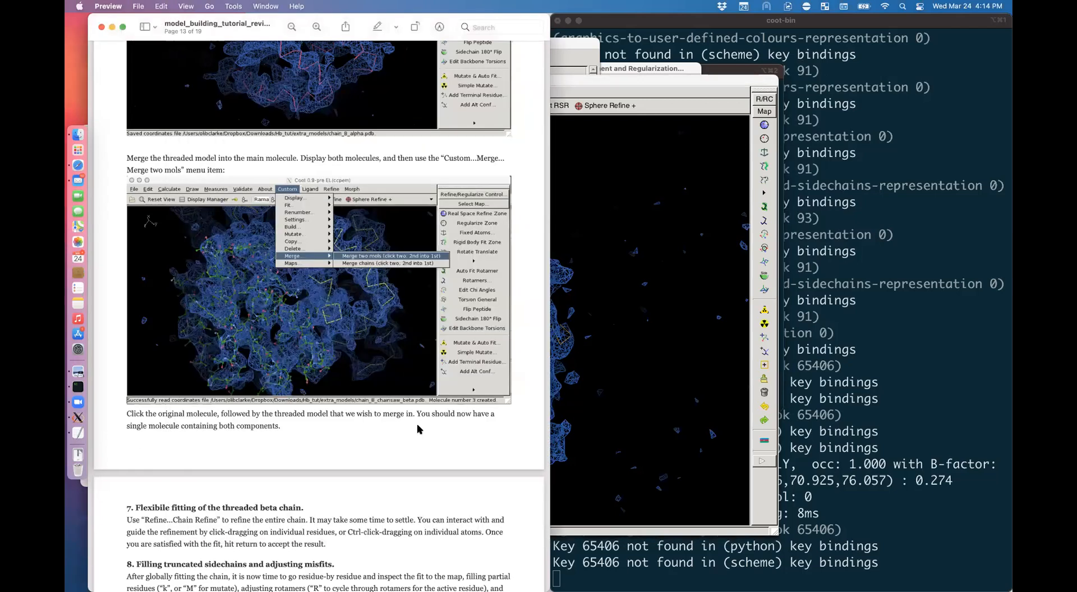
Step: Scroll the tutorial back to page 2's chain-refine install instructions, then return to Coot
scroll(392, 364, "up", 15)
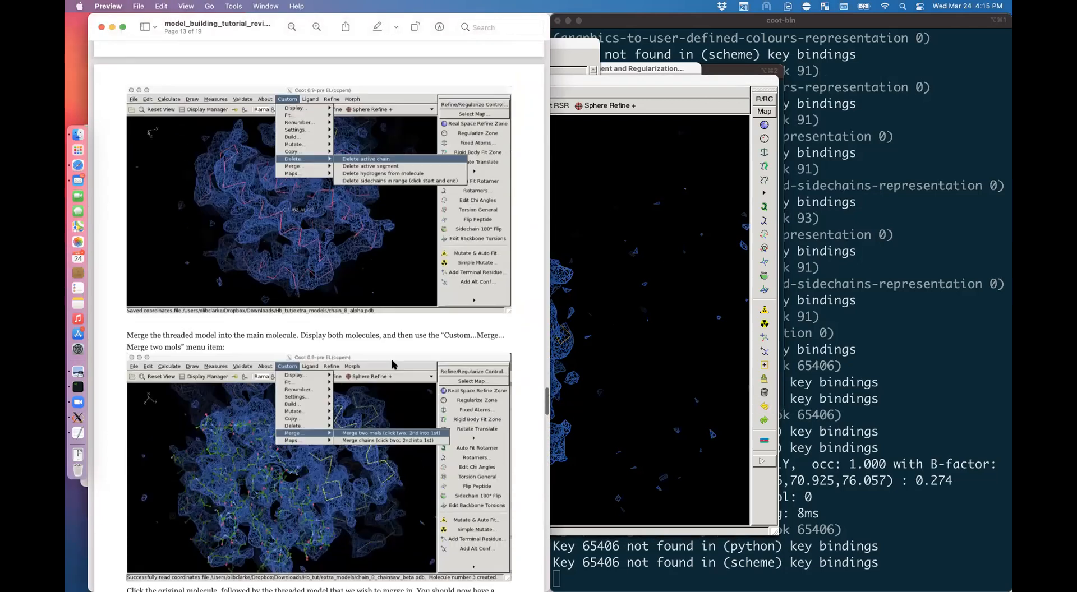
scroll(392, 364, "up", 10)
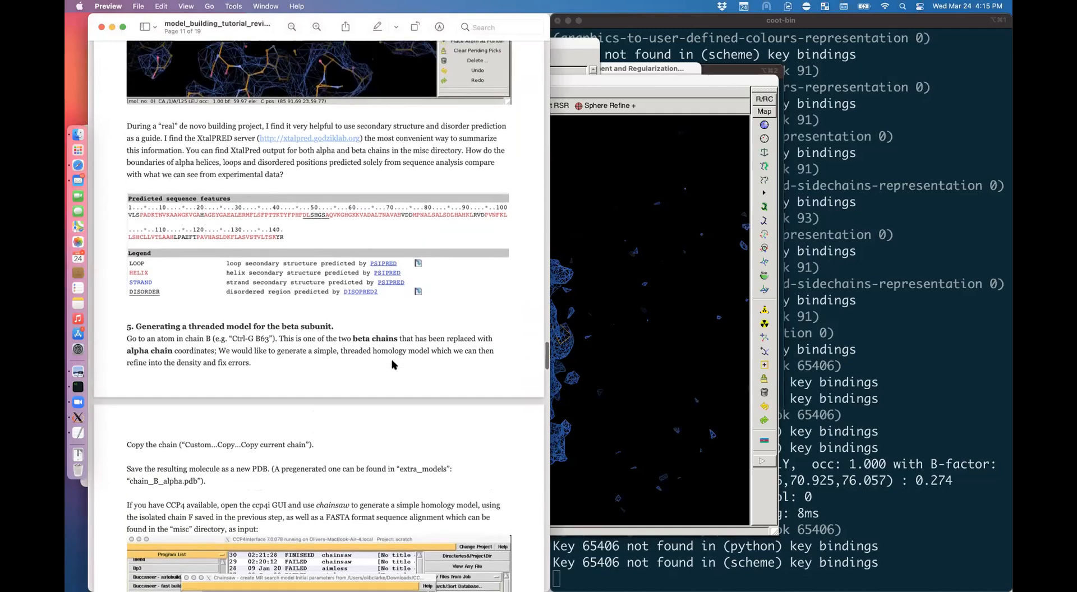
scroll(393, 365, "down", 15)
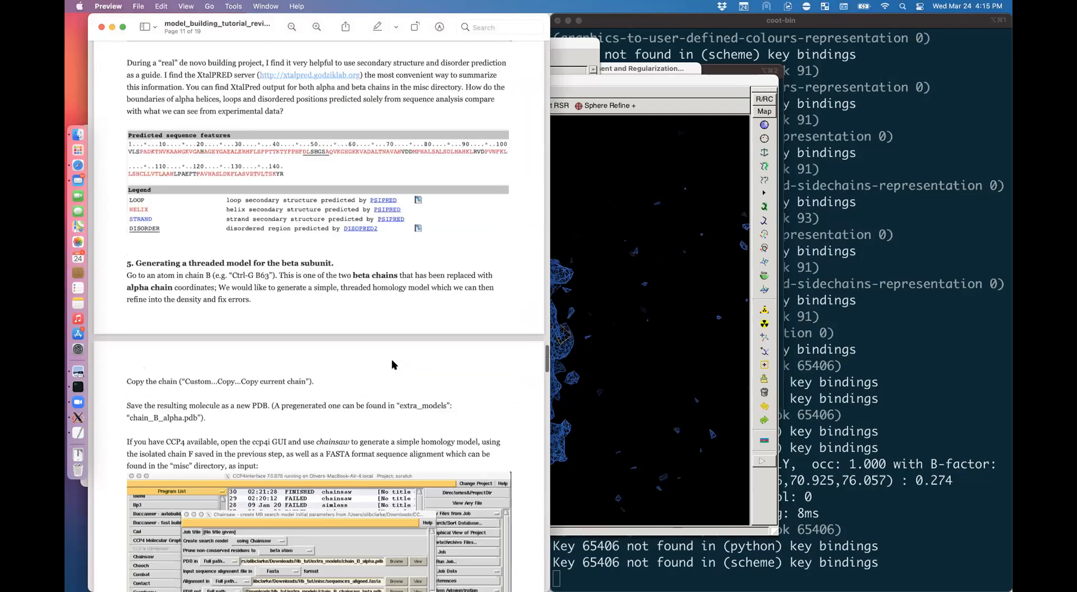
scroll(392, 364, "up", 20)
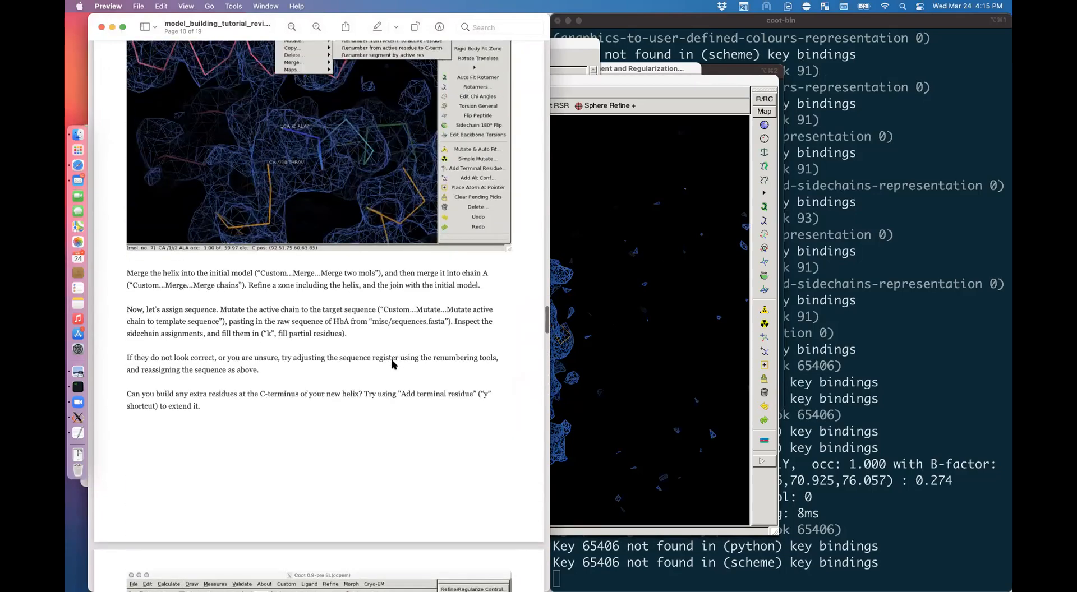
scroll(392, 365, "up", 3)
scroll(391, 365, "down", 12)
scroll(392, 364, "down", 15)
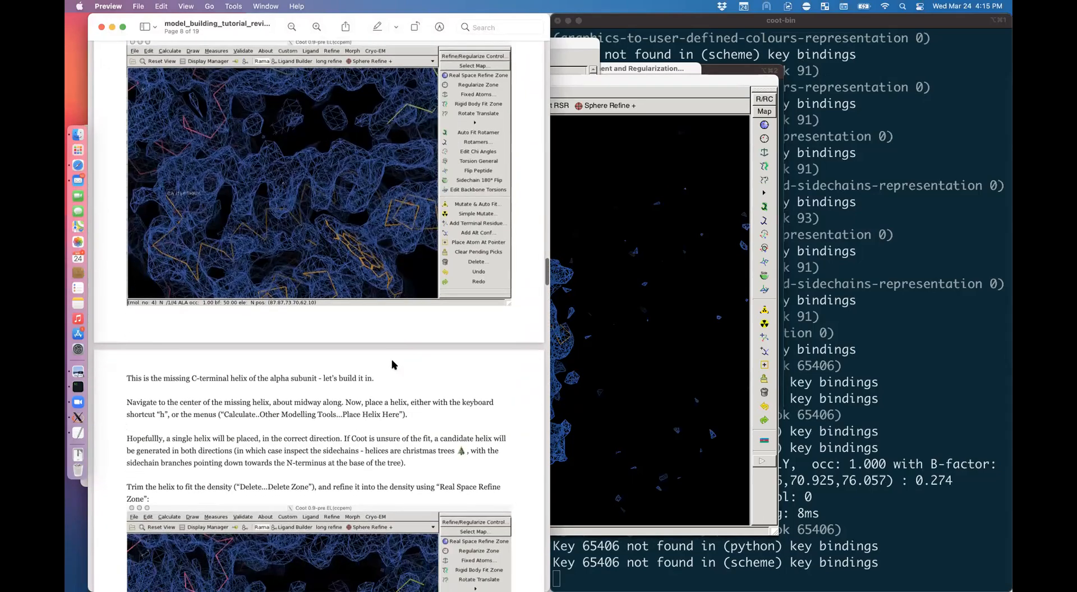
scroll(392, 363, "up", 20)
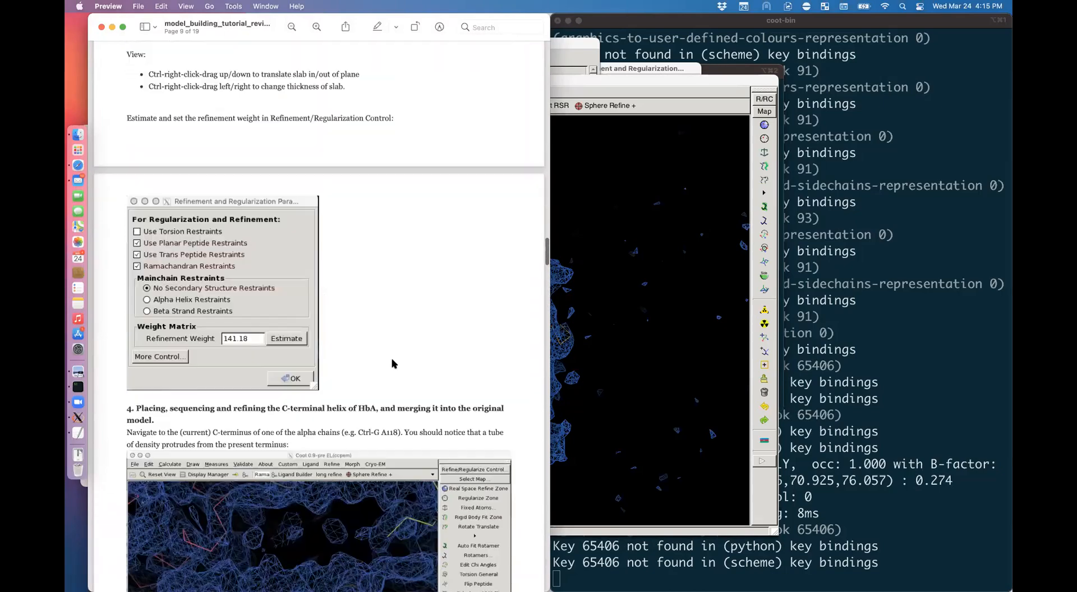
scroll(392, 364, "up", 20)
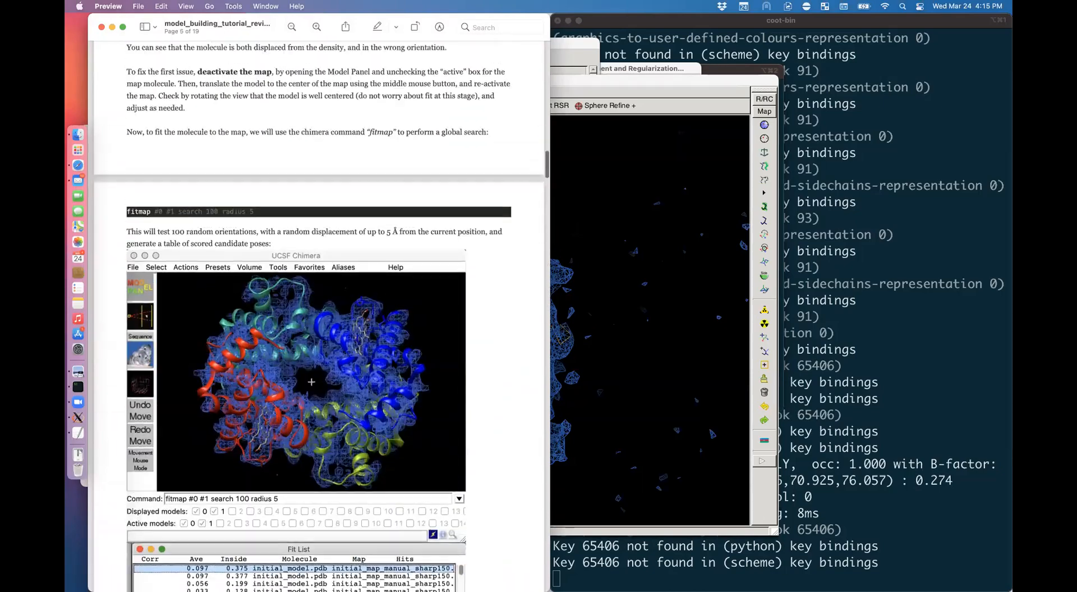
scroll(392, 363, "up", 20)
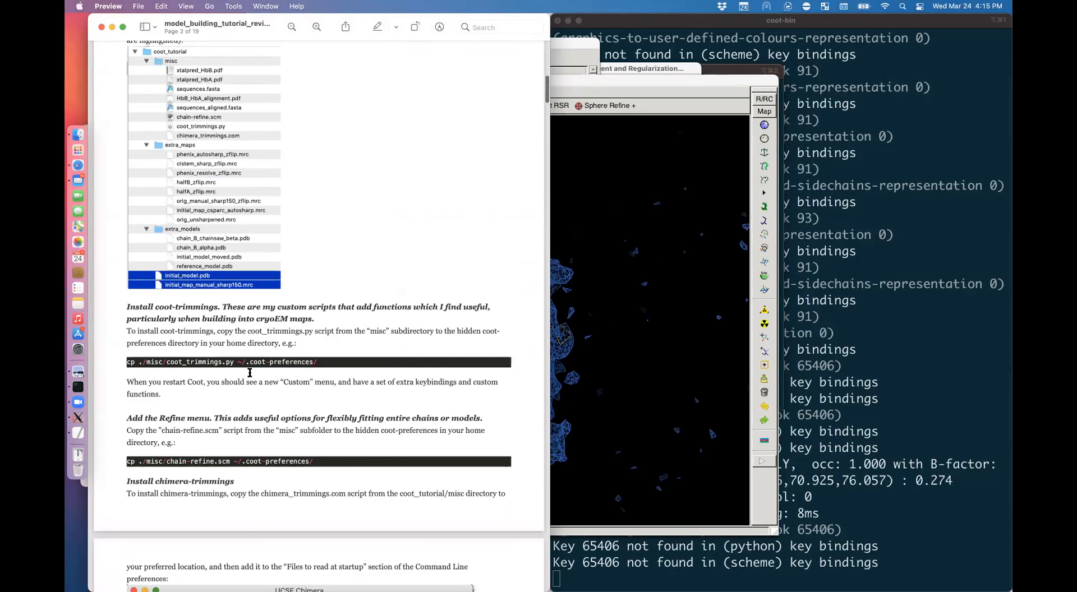
scroll(326, 375, "down", 5)
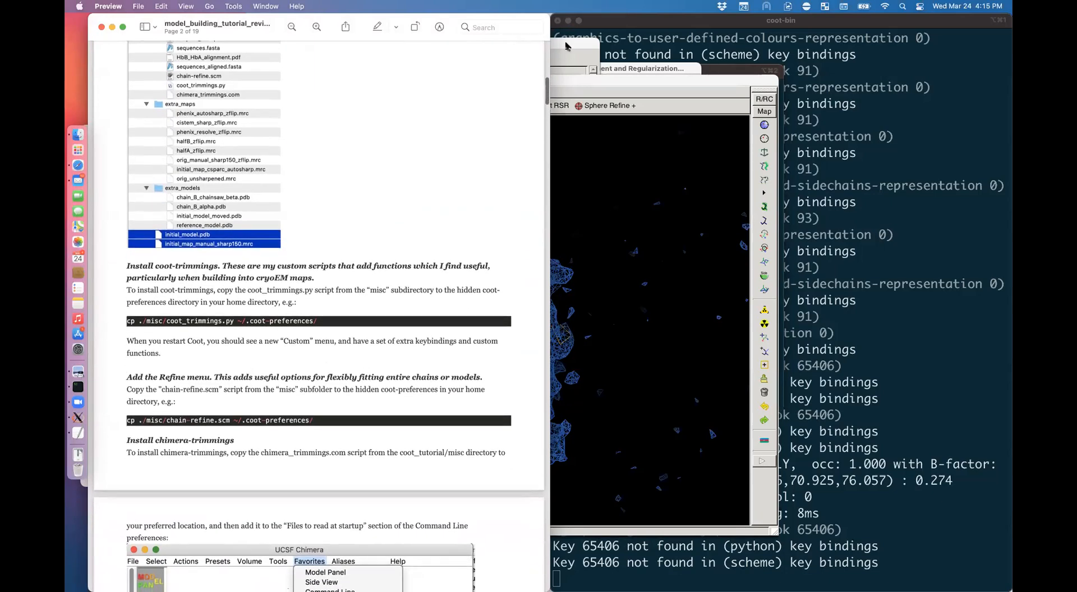
left_click(607, 78)
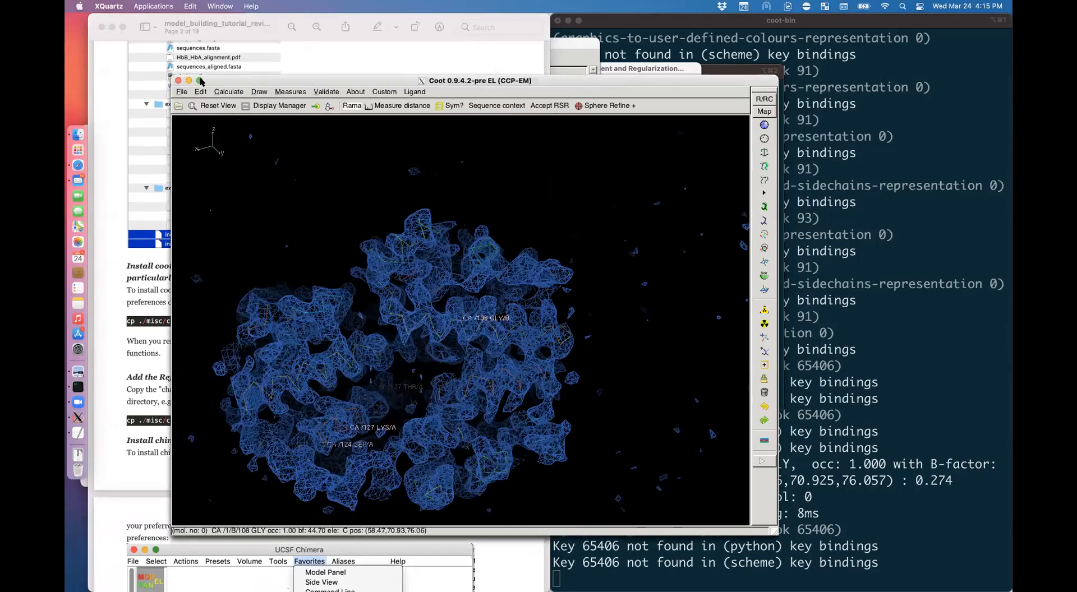
Step: Quit Coot, copy misc/chain-refine.scm into ~/.coot-preferences/ in iTerm2, and relaunch coot
left_click(178, 80)
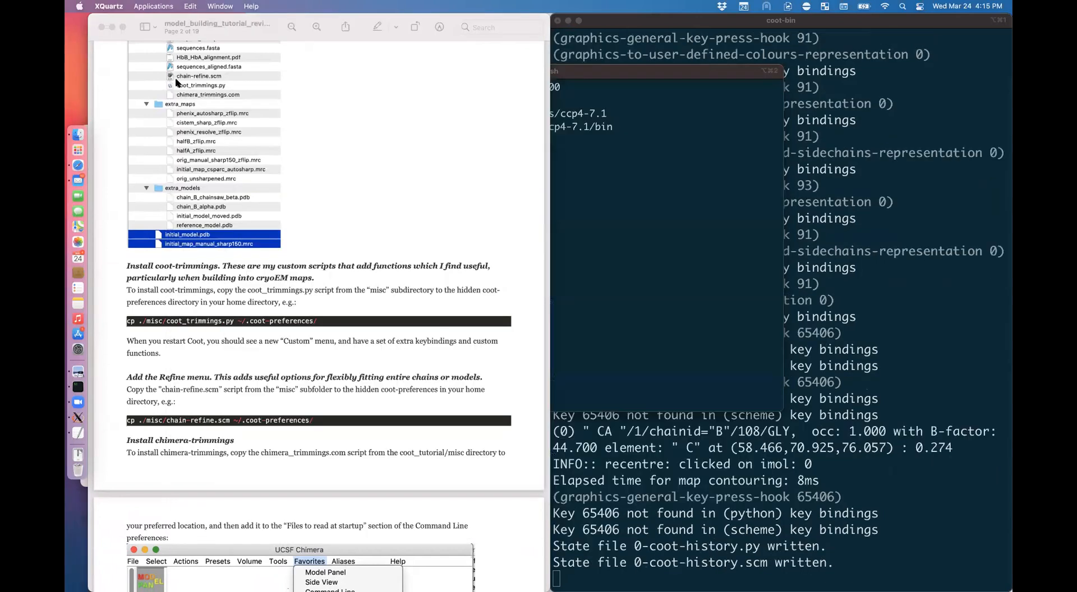
left_click(795, 476)
type("cp ~/Downloads/")
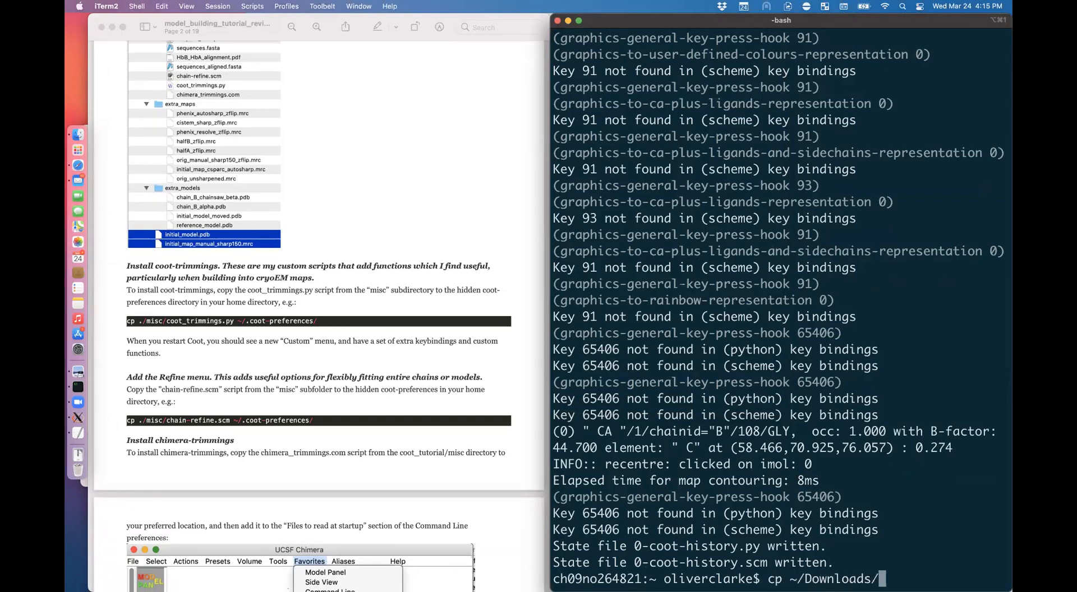
type("coot")
key("Tab")
type("/mis")
key("Tab")
type("chai")
key("Tab")
type("~/")
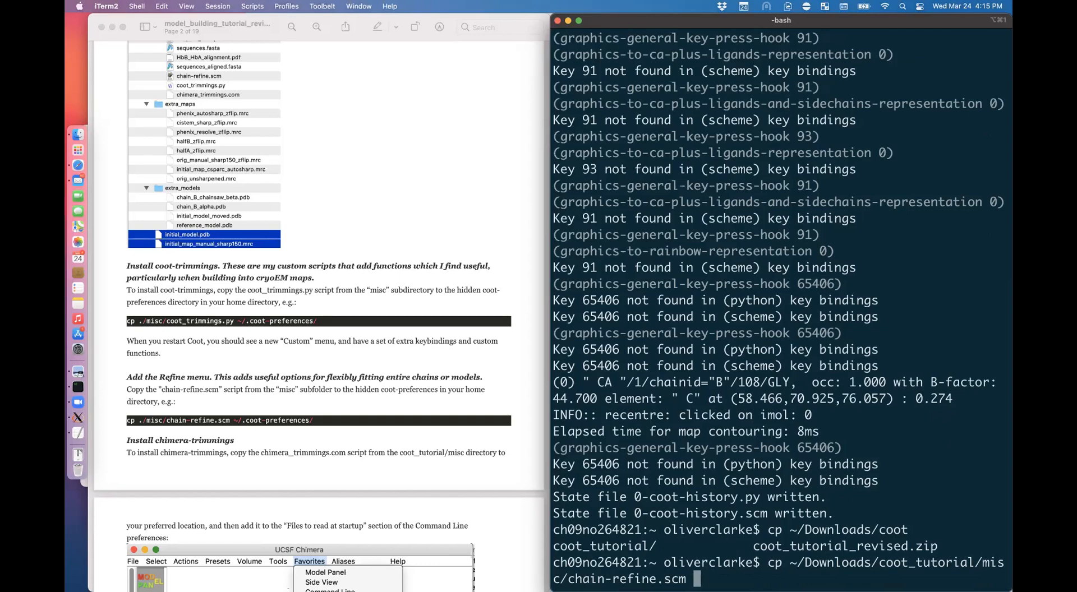
type(".co")
key("Tab")
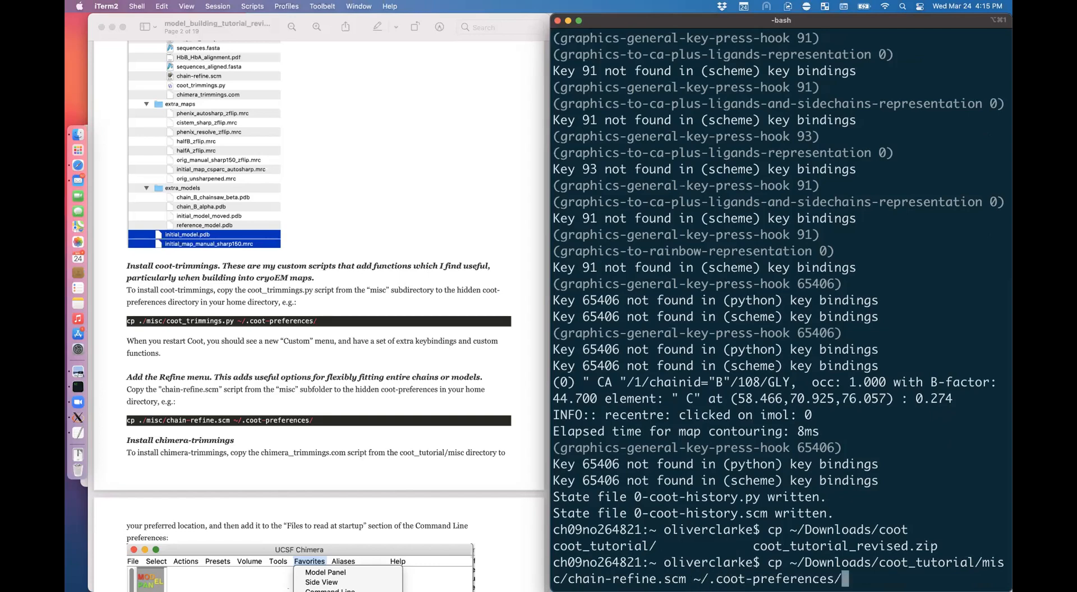
key("Return")
type("coot")
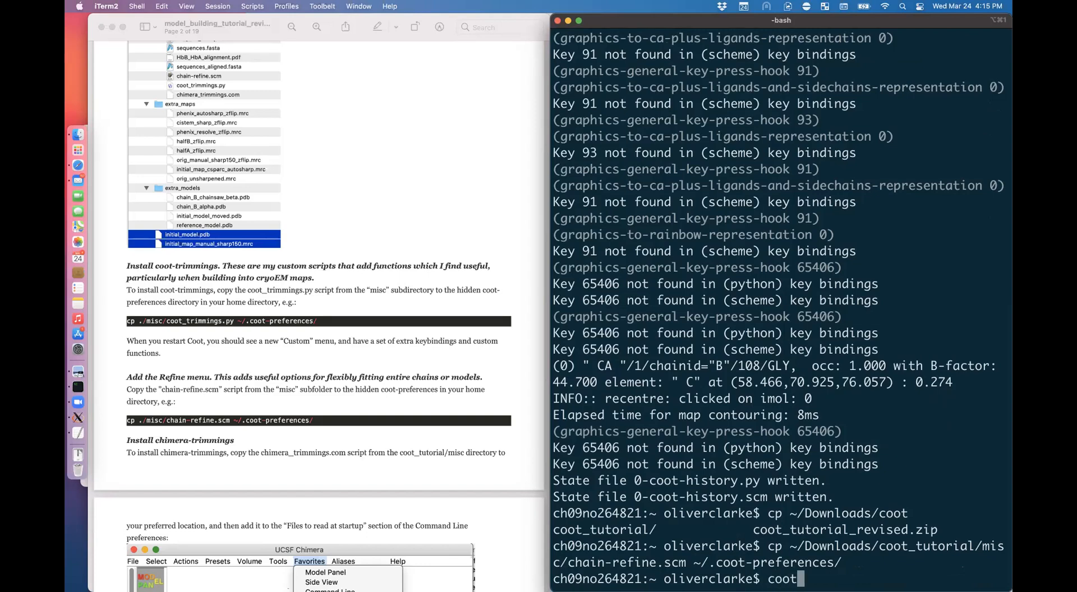
key("Return")
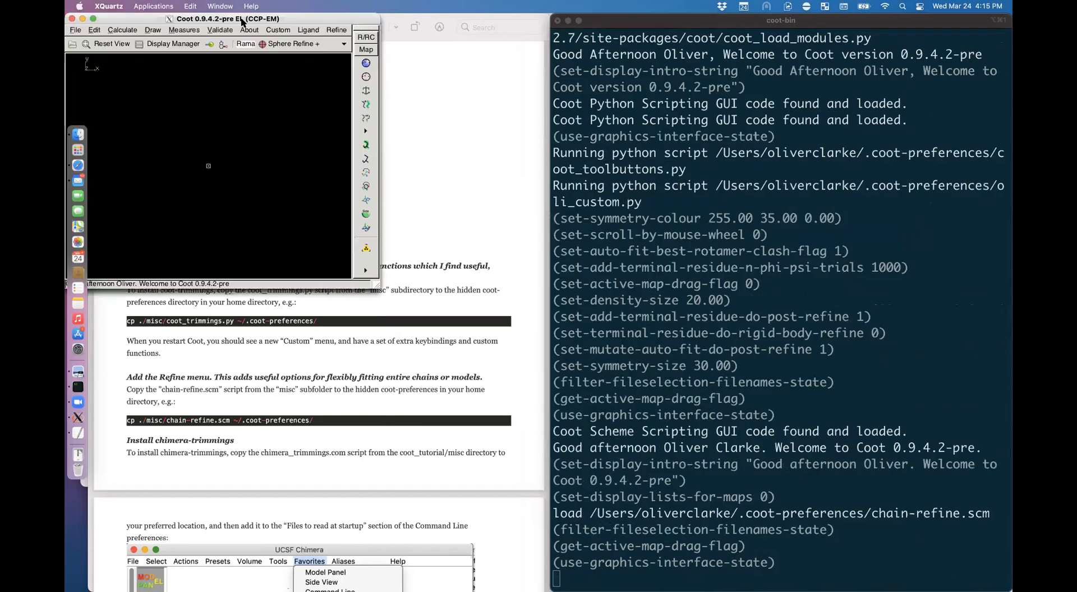
Step: Position and enlarge the Coot window, and look over the refinement menu
left_click_drag(242, 21, 310, 109)
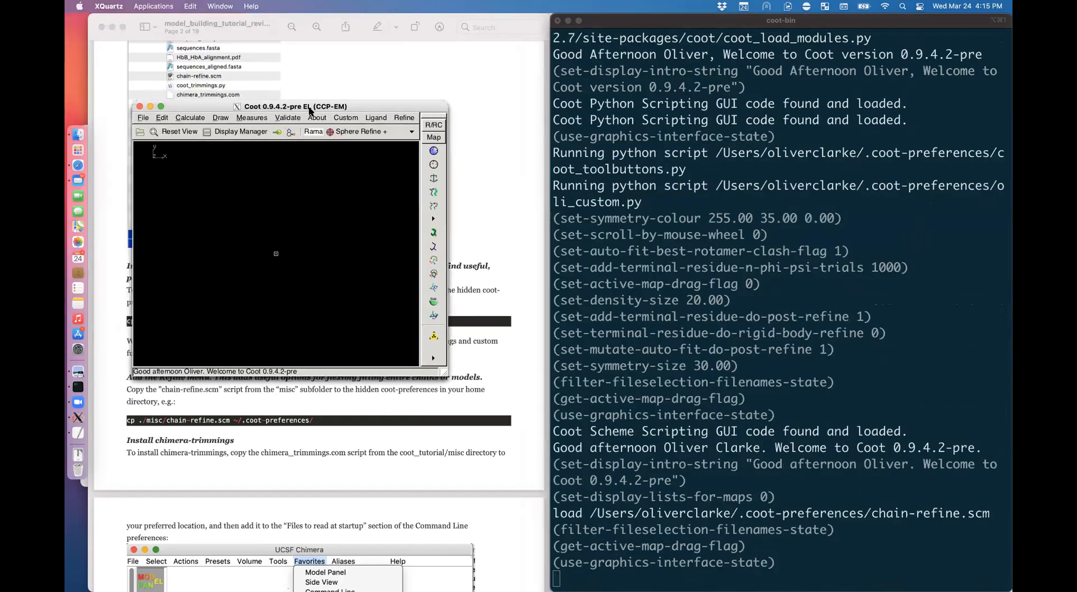
left_click_drag(447, 375, 643, 473)
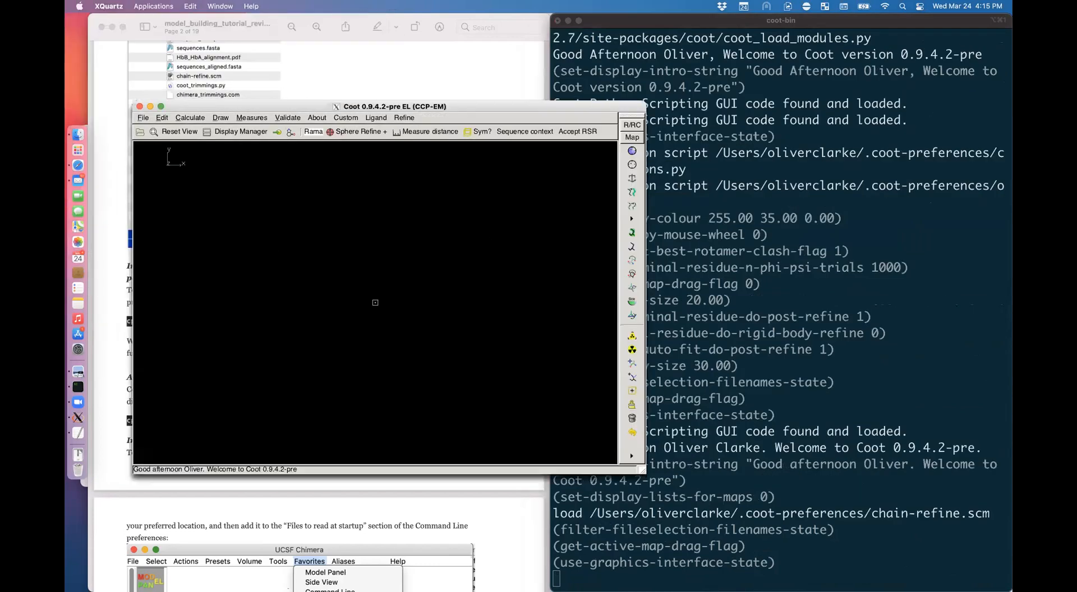
left_click(411, 120)
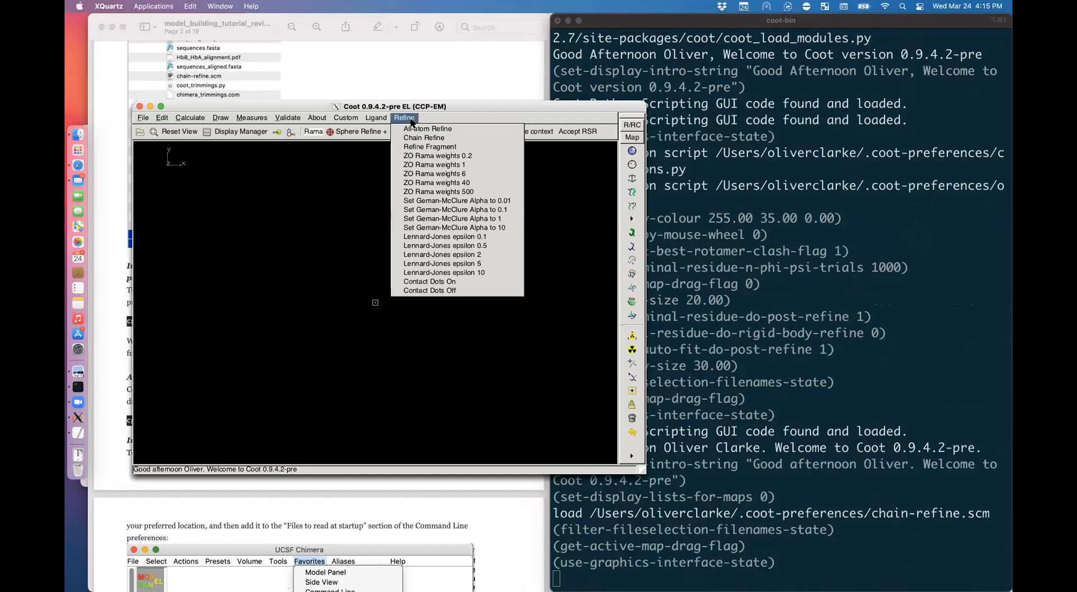
left_click(405, 118)
Step: Open the map Downloads/coot_tutorial/extra_maps/orig_manual_sharp150_zflip.mrc
left_click(142, 118)
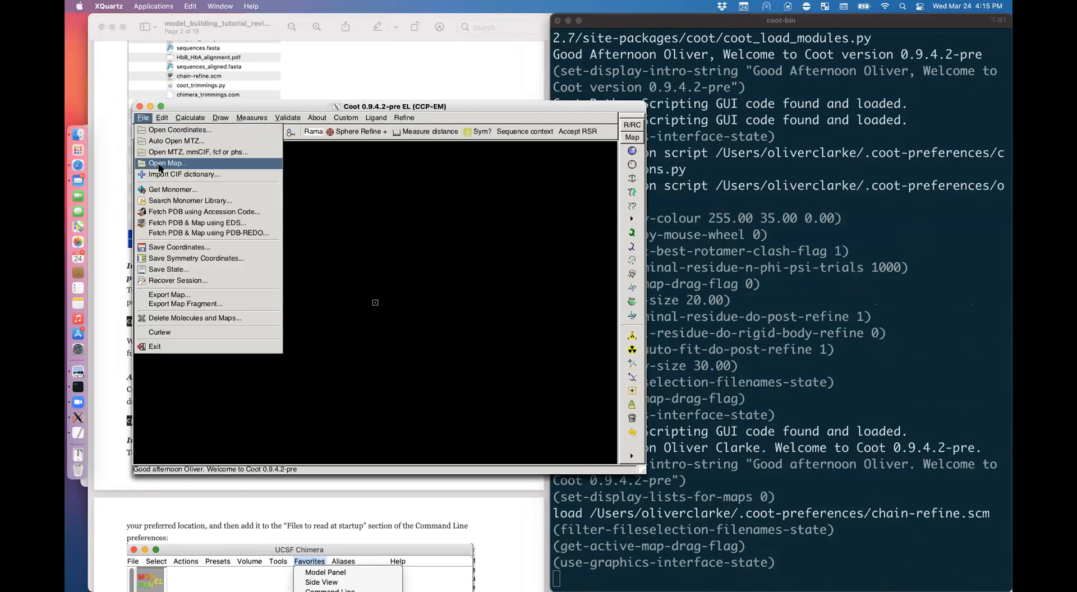
left_click(160, 164)
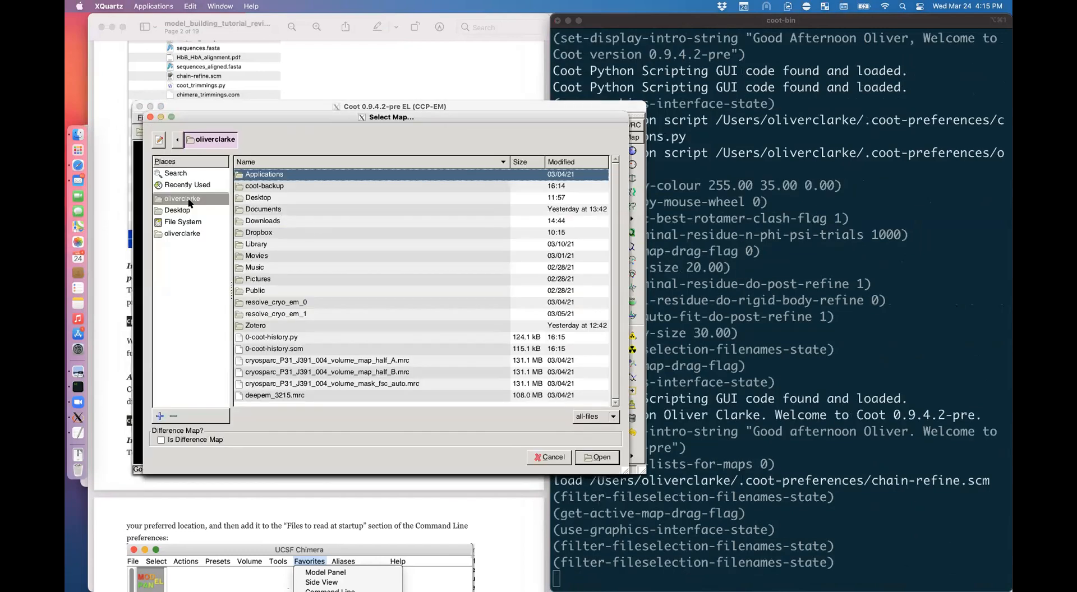
double_click(265, 221)
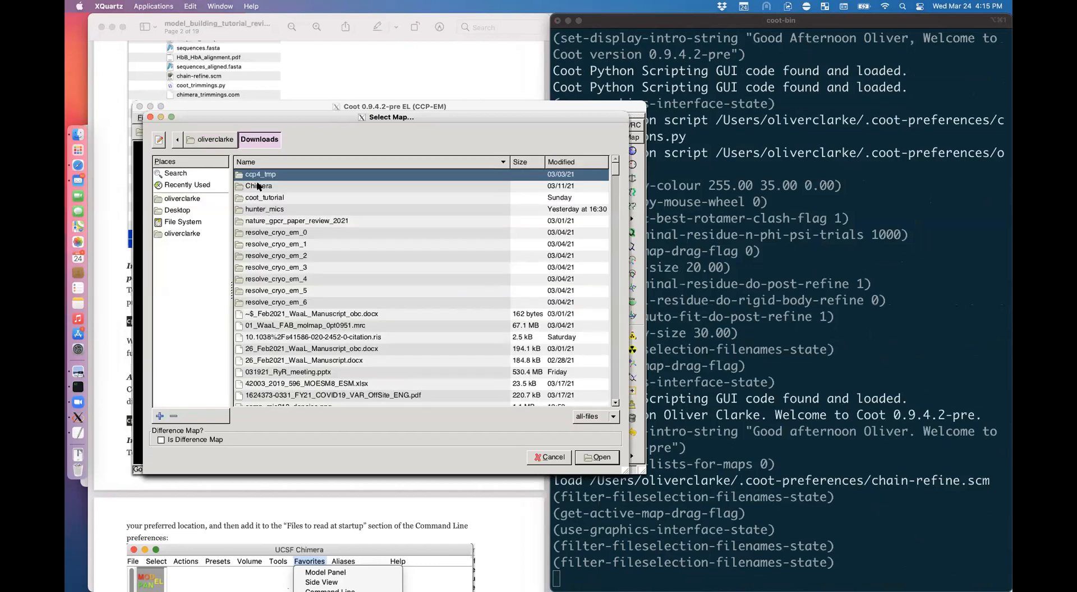
double_click(268, 198)
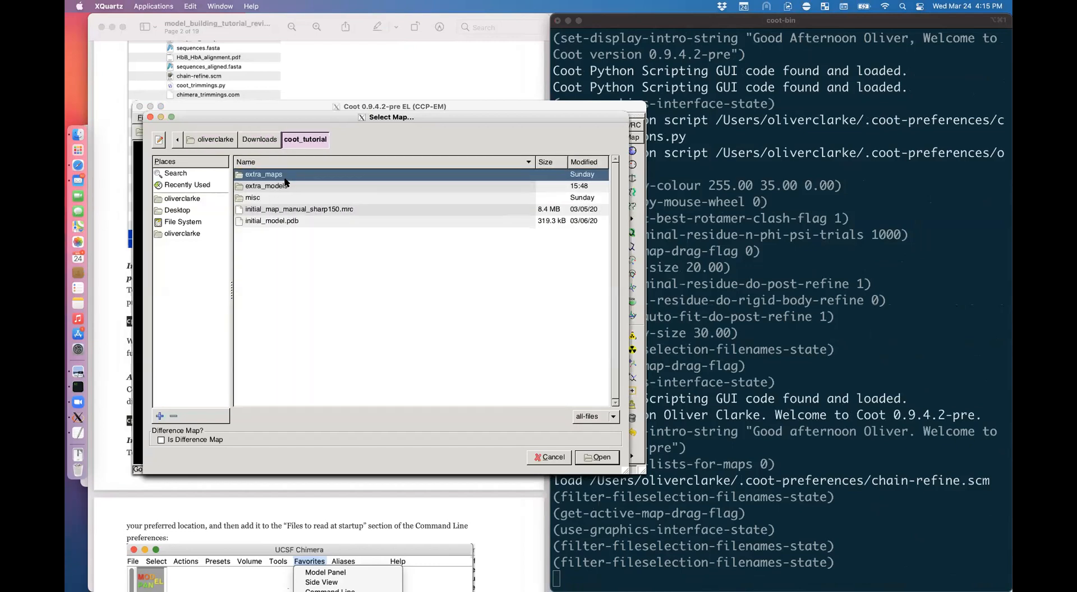
double_click(305, 176)
left_click(331, 221)
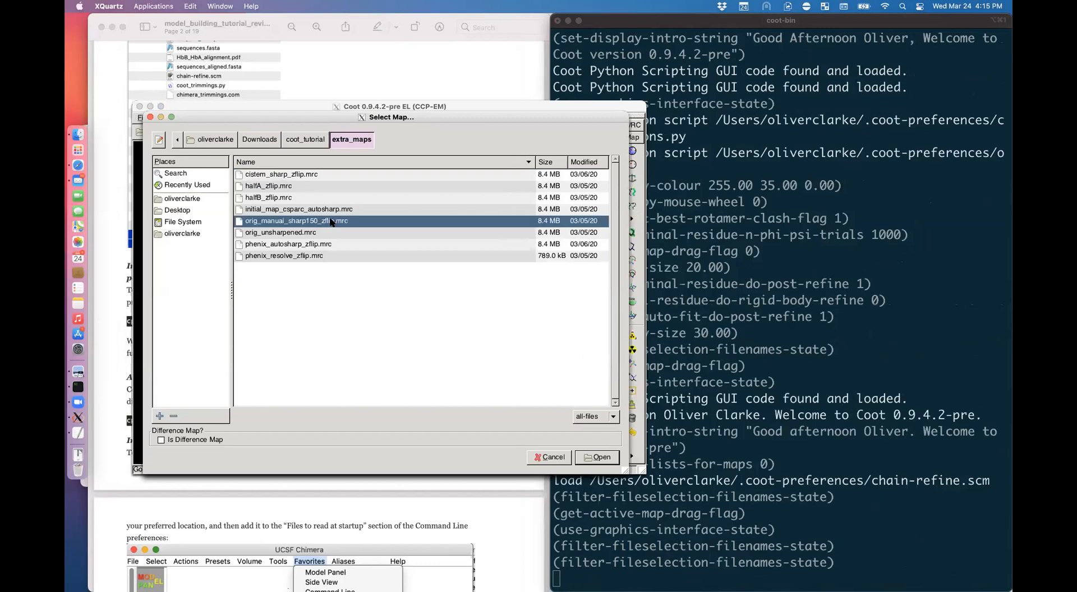
double_click(331, 221)
left_click(144, 119)
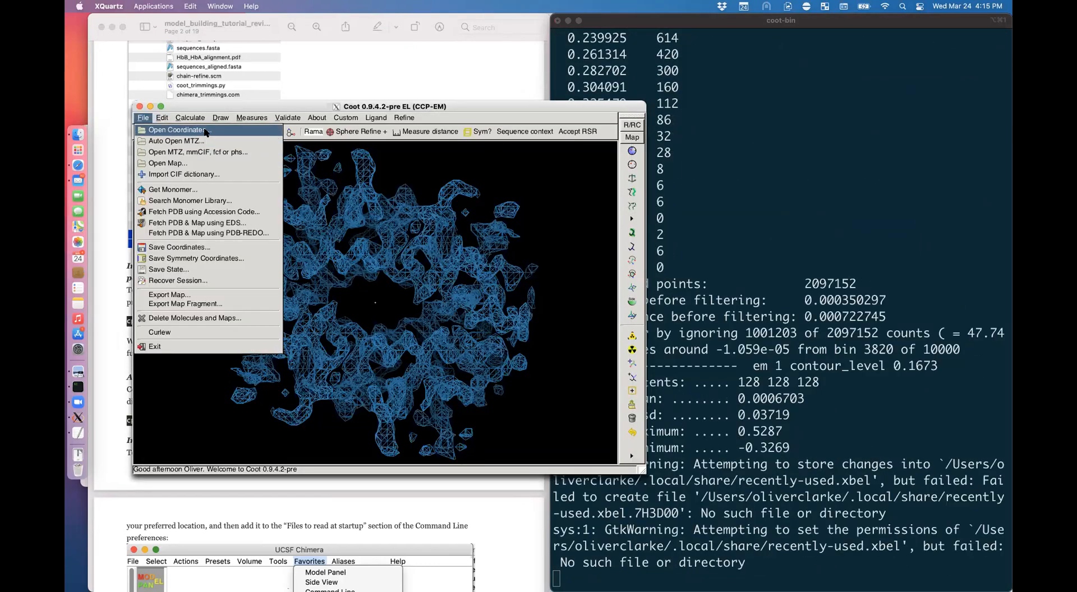
Step: Open initial_model_moved.pdb and chain_B_chainsaw_beta.pdb from the extra_models folder
left_click(198, 131)
left_click(308, 146)
double_click(267, 193)
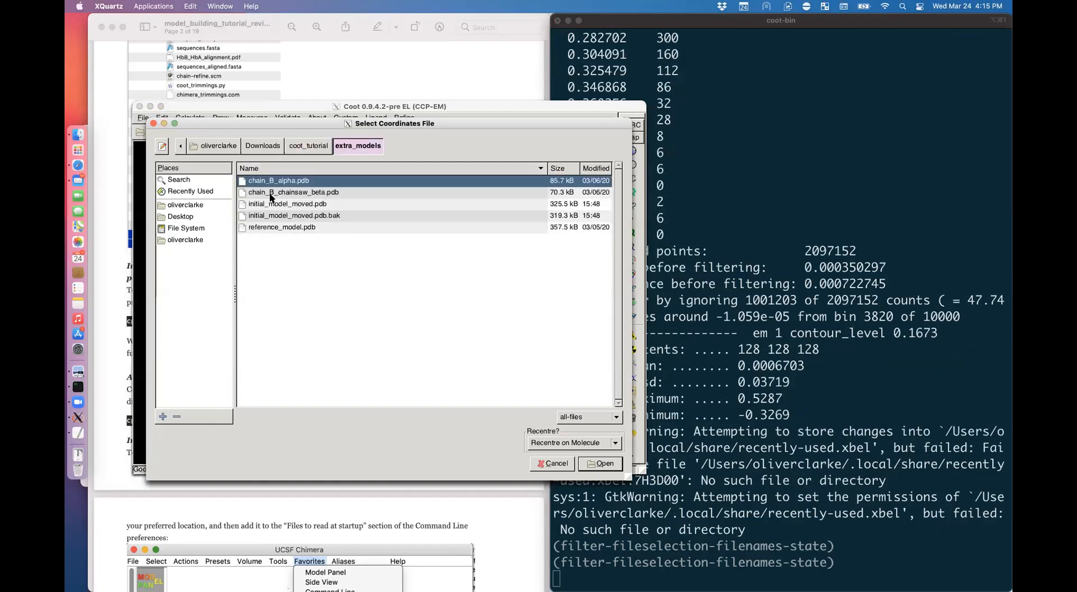
left_click(307, 205)
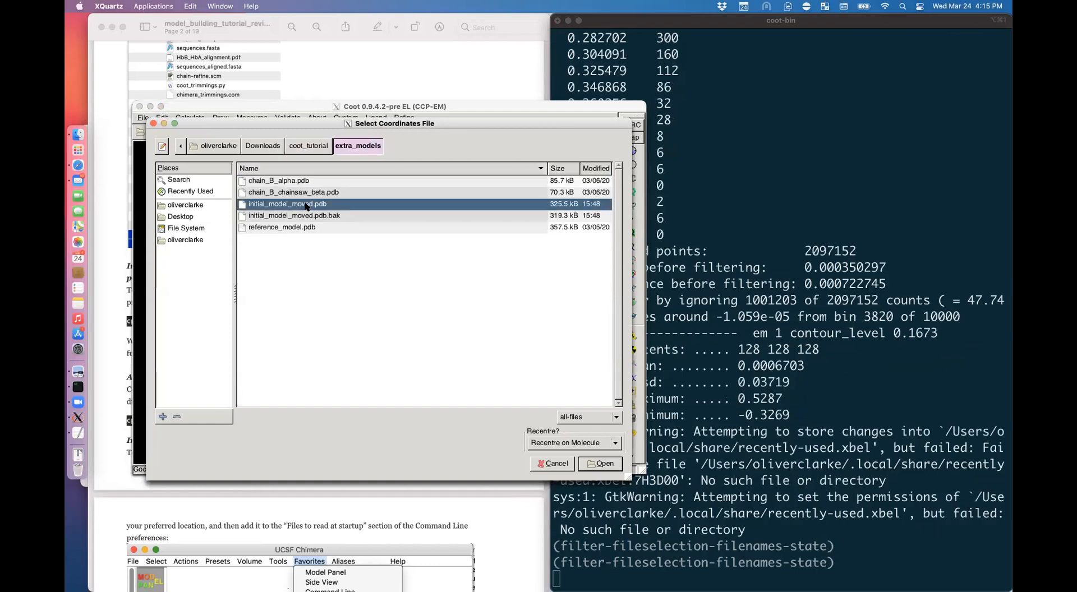
left_click(600, 464)
left_click(143, 117)
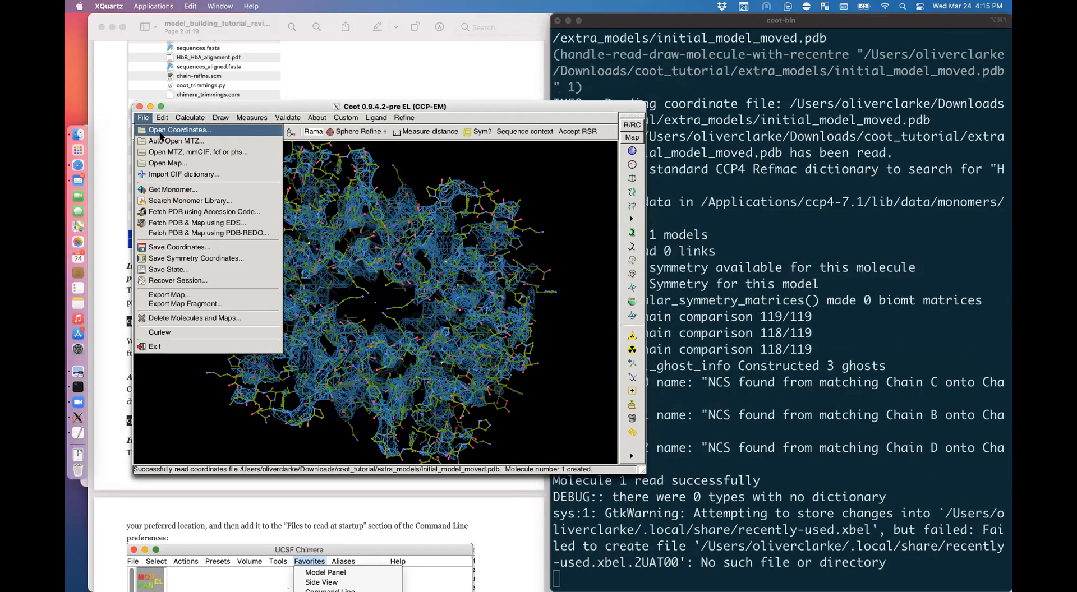
left_click(162, 124)
double_click(317, 193)
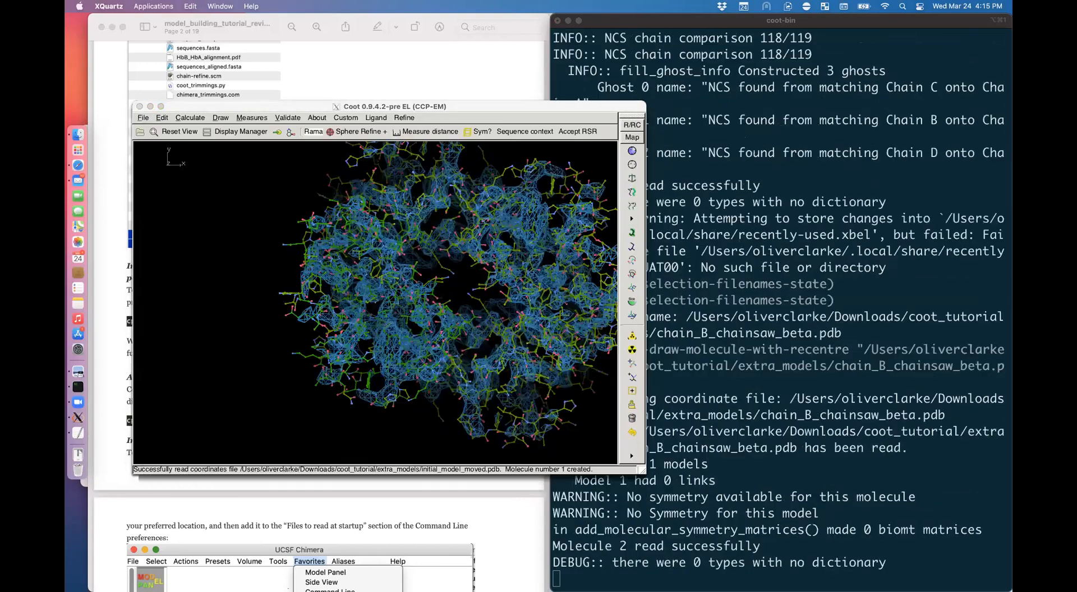
Step: Show the models as CA traces plus ligands, centred on B/96 LYS, in an enlarged window
key("question")
key("question")
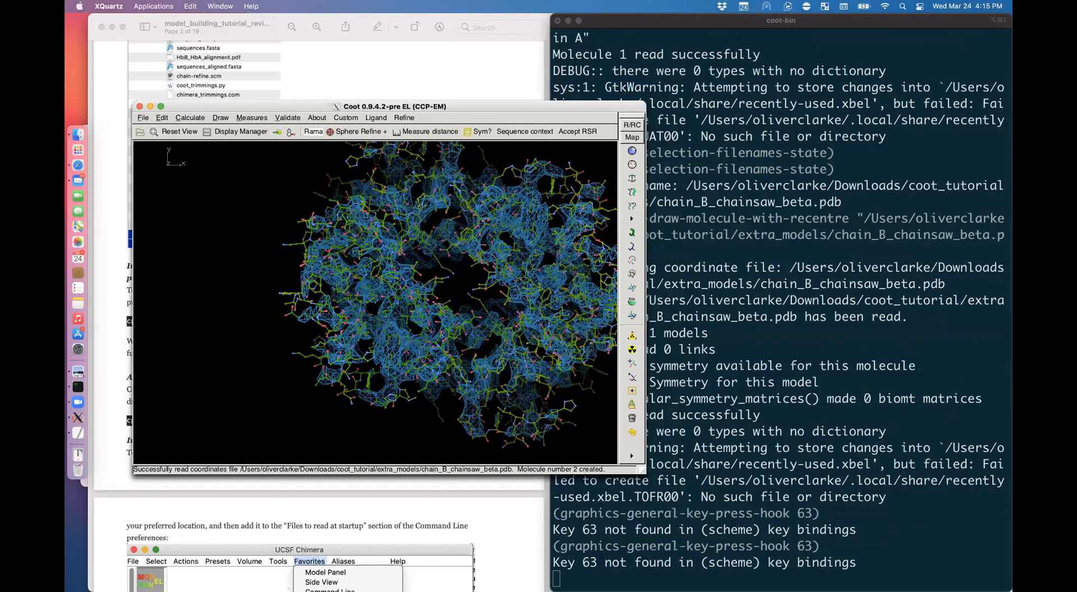
key("bracketleft")
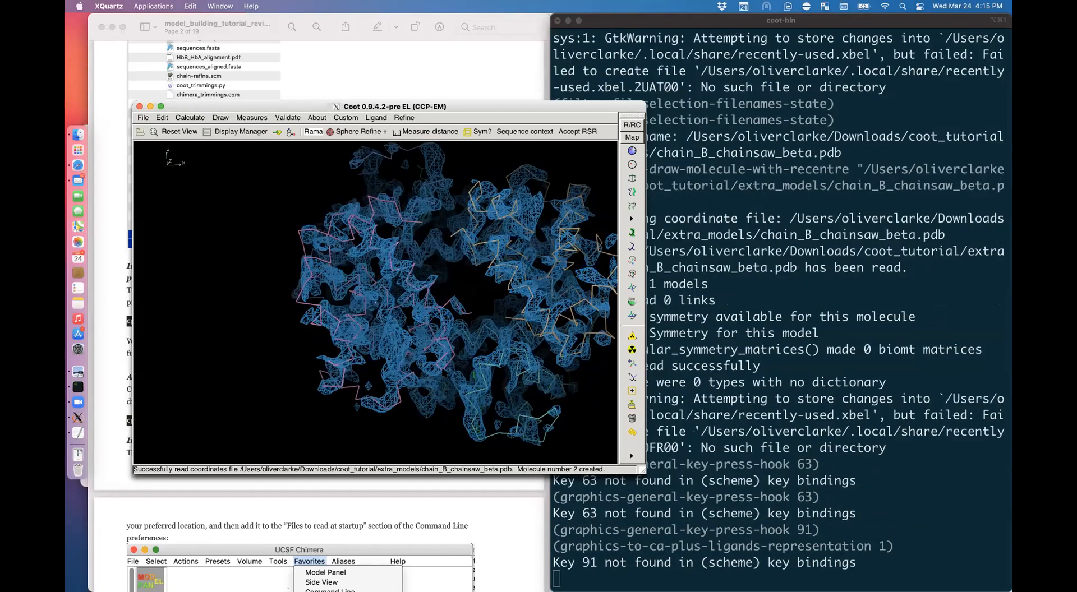
left_click(446, 368, "alt")
left_click_drag(446, 369, 392, 370)
key("question")
key("question")
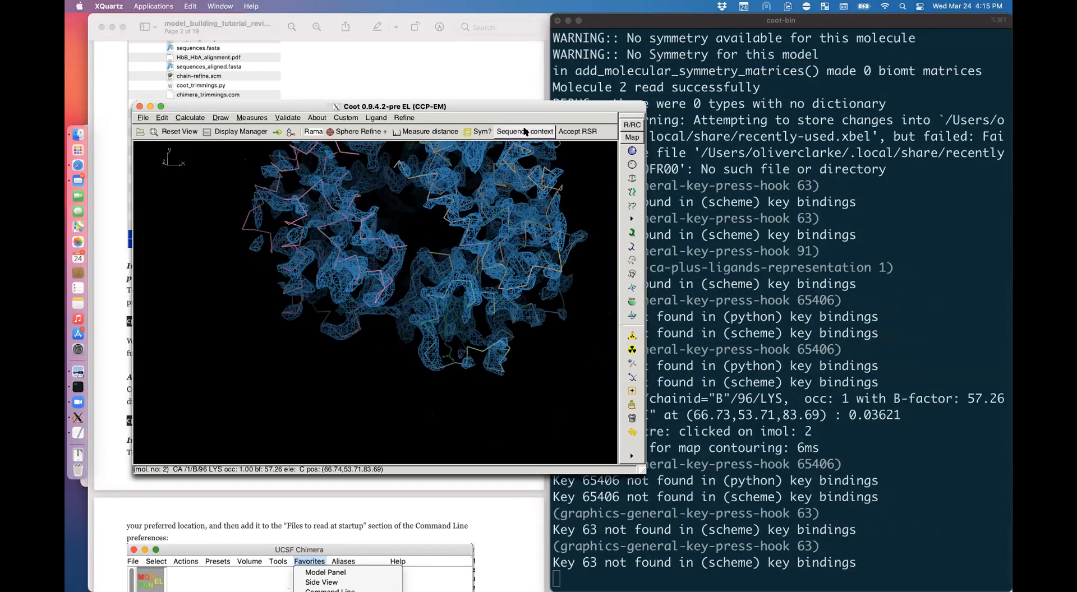
left_click_drag(642, 471, 709, 526)
left_click_drag(478, 110, 429, 110)
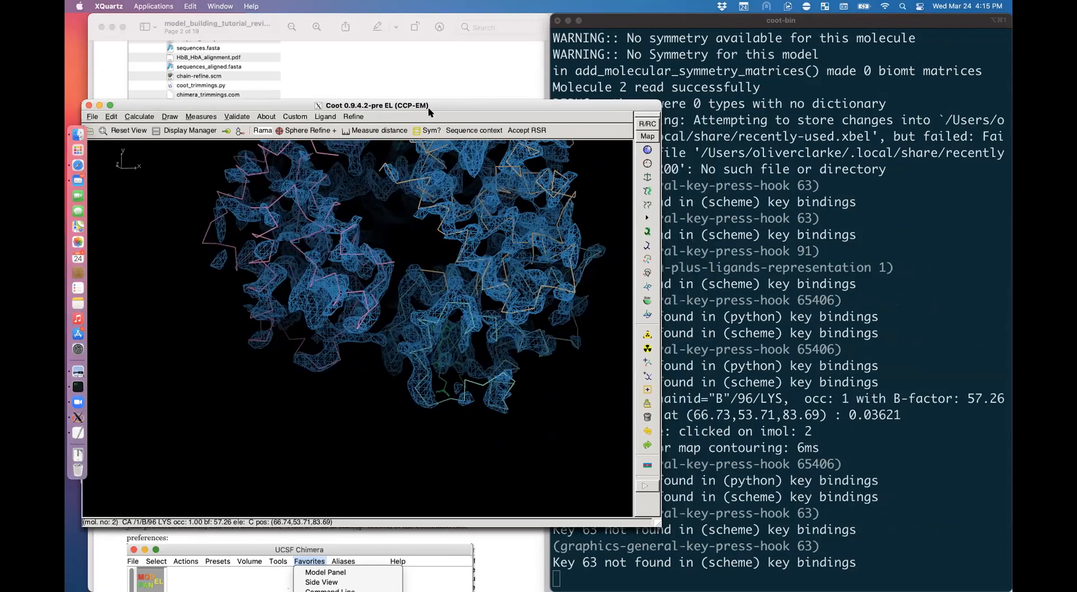
Step: Raise the map contour to 3.00 sigma, then hide the density and centre on B/94 CYS
key("shift+2")
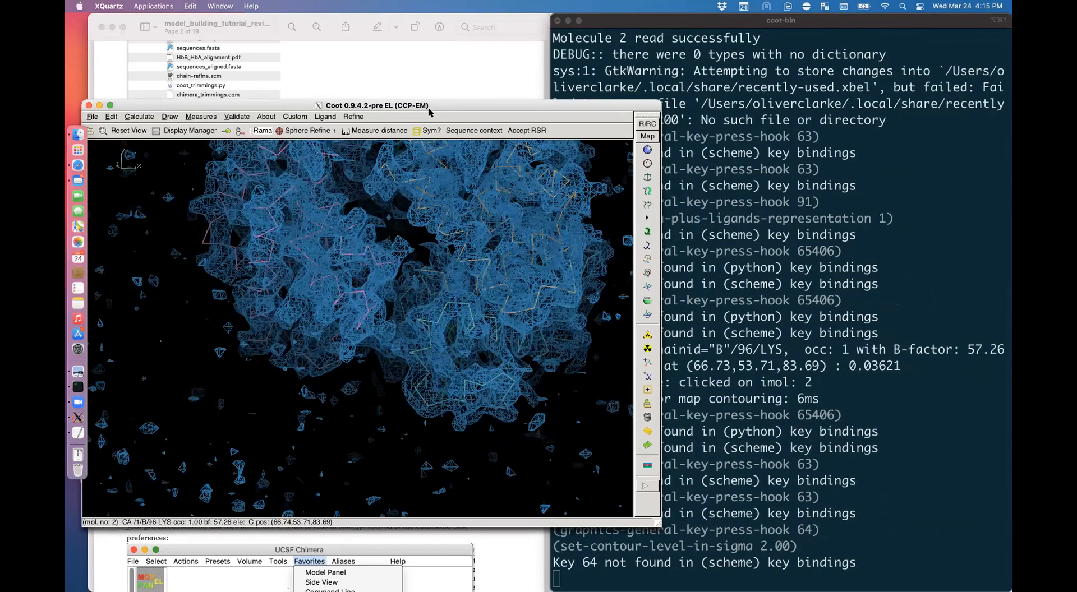
key("shift+3")
left_click_drag(438, 219, 451, 195)
key("grave")
left_click(357, 285, "alt")
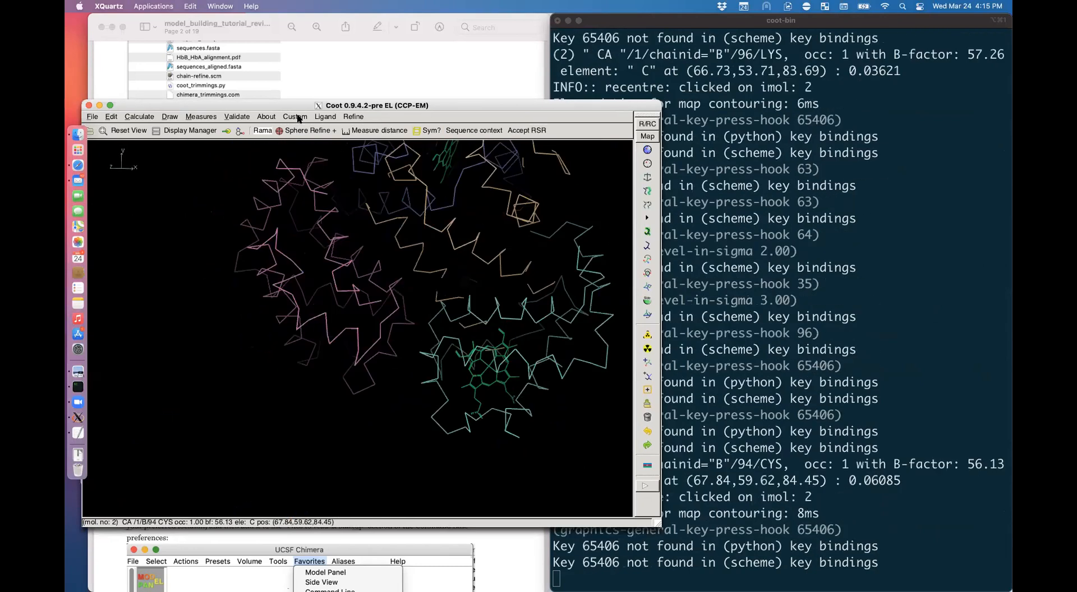
left_click(298, 118)
Step: Delete chain B from initial_model_moved.pdb, briefly toggling the chainsaw model's display
mouse_move(343, 192)
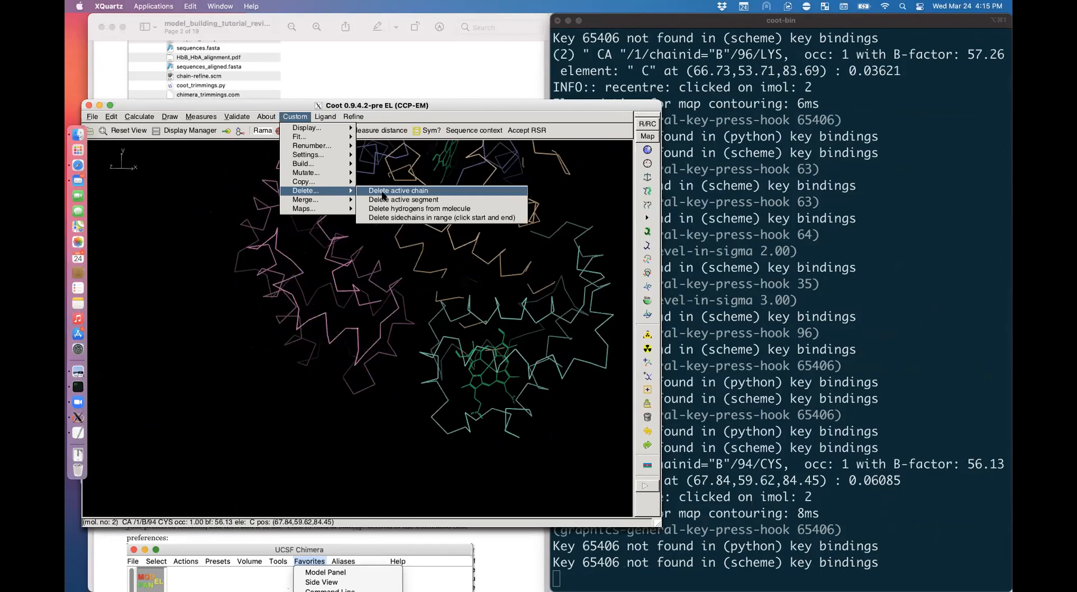
left_click(383, 191)
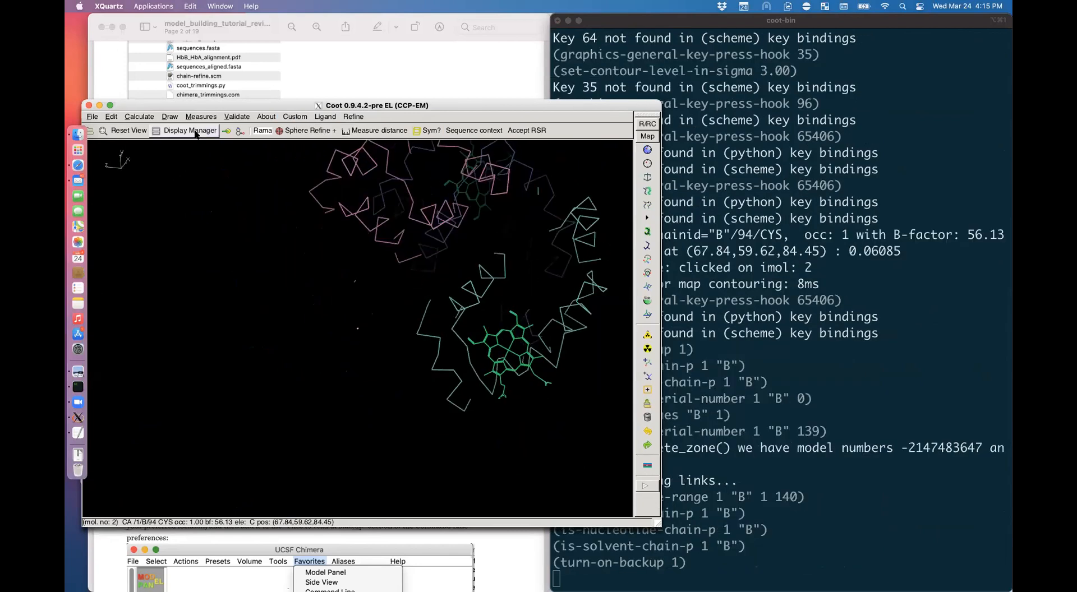
left_click(185, 130)
left_click(240, 242)
left_click(240, 243)
left_click(276, 278)
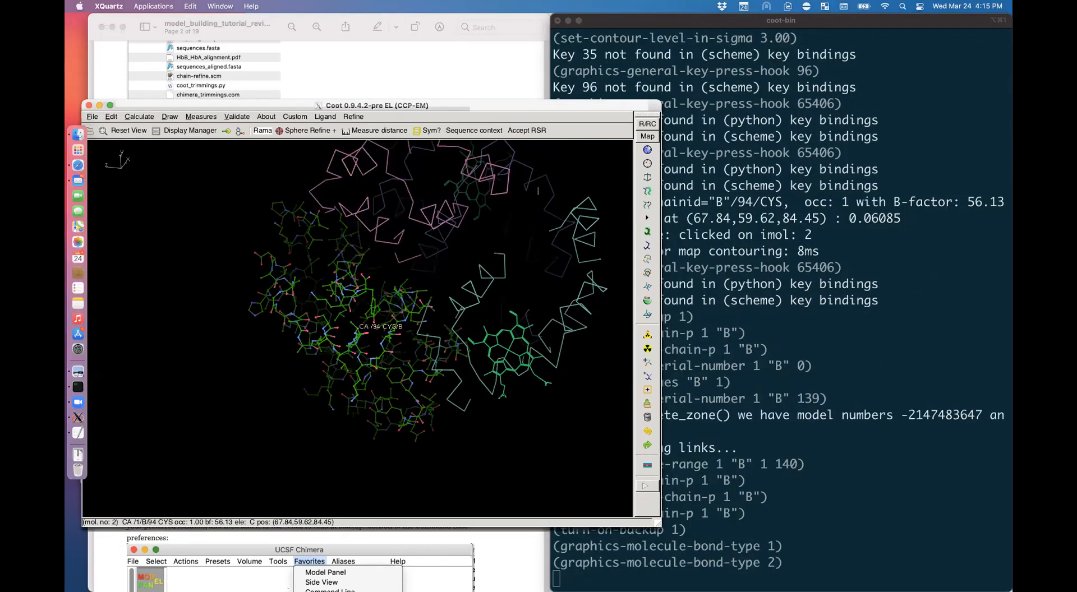
Step: Merge chain_B_chainsaw_beta into initial_model_moved.pdb and check residue B/94 CYS
left_click(295, 117)
mouse_move(343, 200)
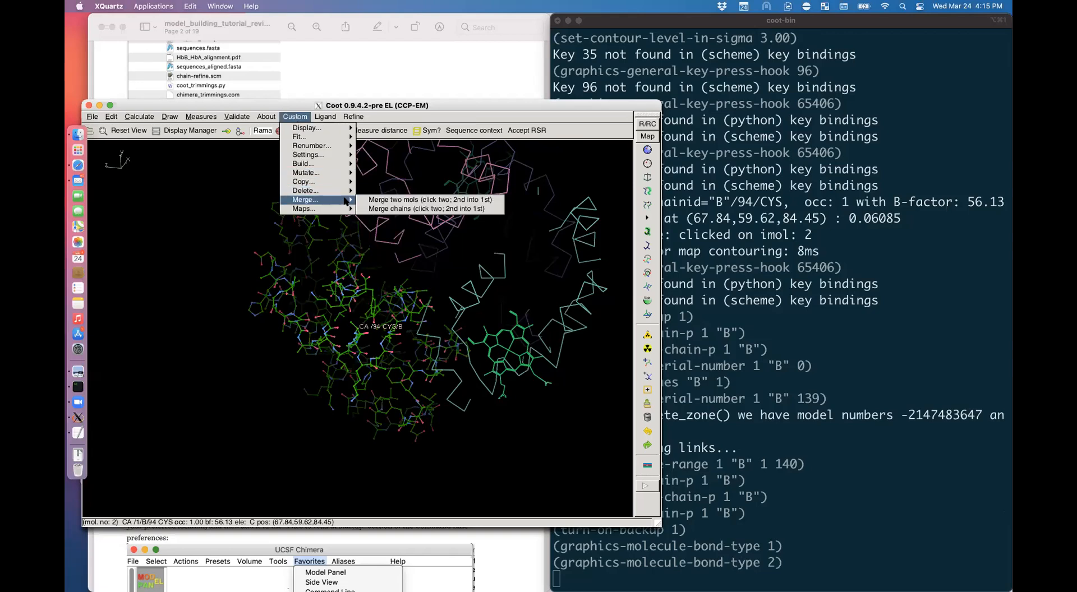
left_click(388, 200)
left_click(399, 243)
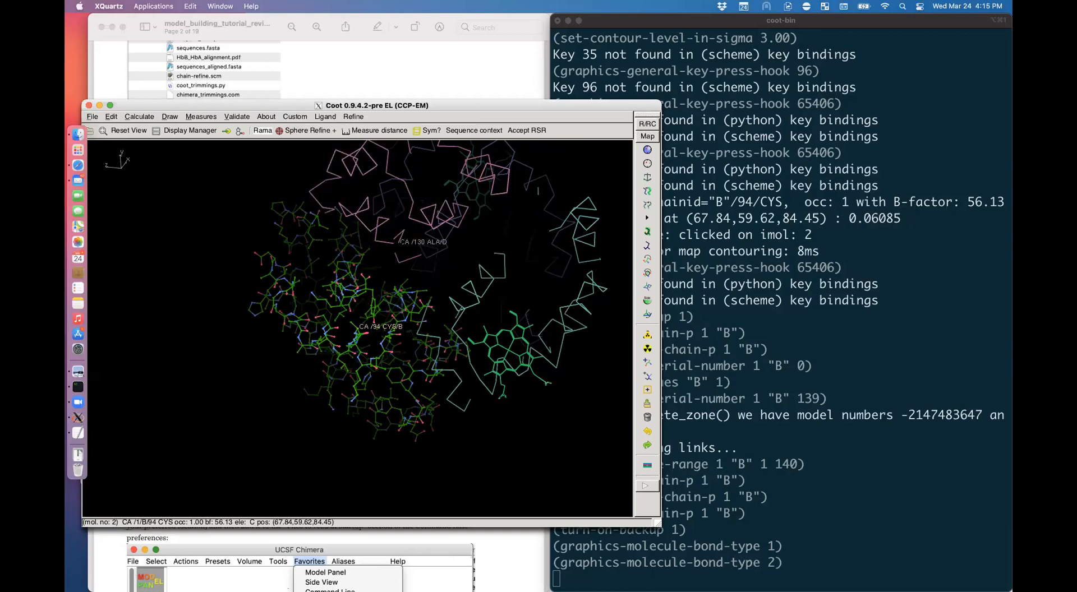
left_click(355, 281)
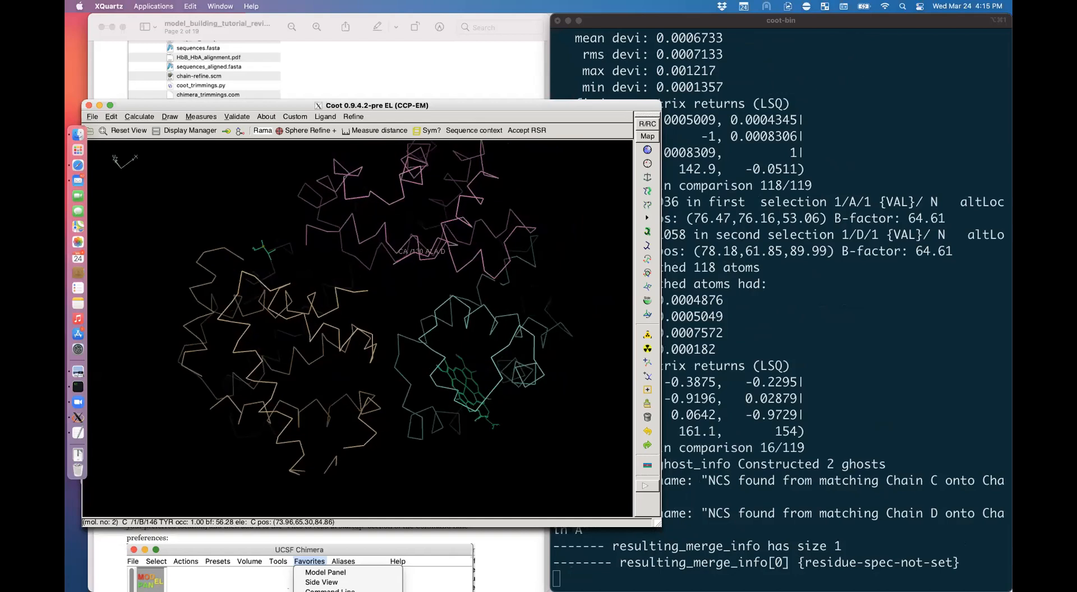
left_click(358, 328, "alt")
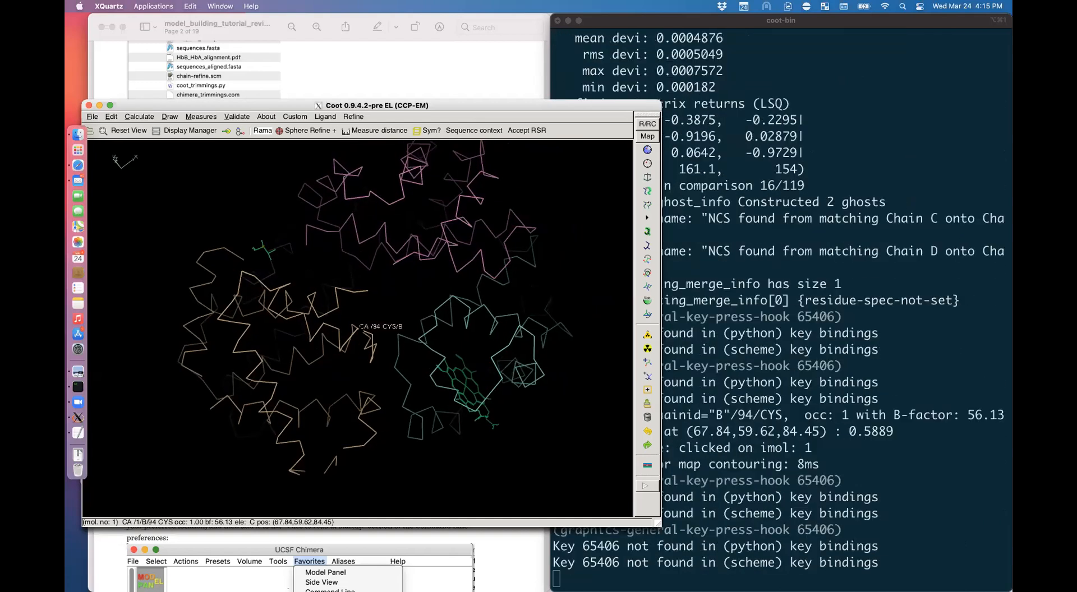
left_click(358, 328, "alt")
Step: Scroll the tutorial PDF to section 7 on flexible fitting, then return to Coot around CYS 94
left_click(443, 68)
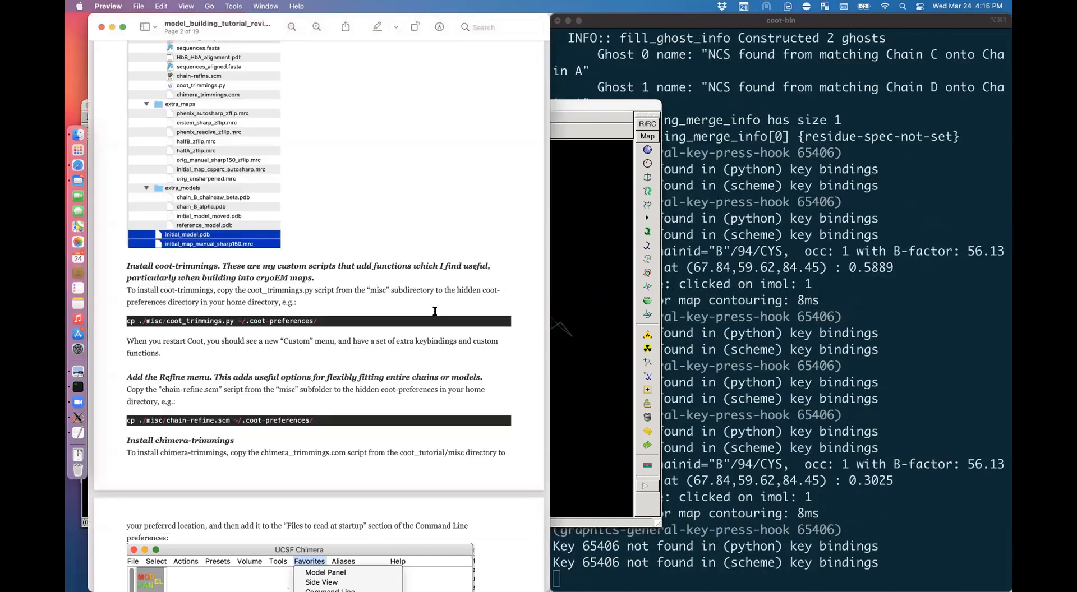
scroll(434, 311, "down", 20)
scroll(434, 311, "down", 20)
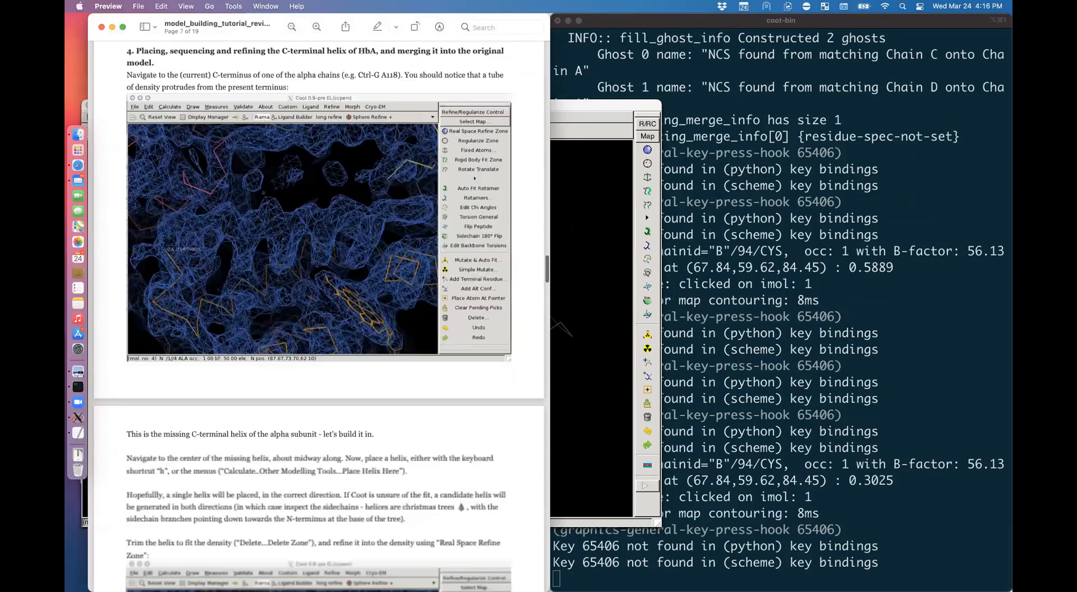
scroll(435, 312, "down", 20)
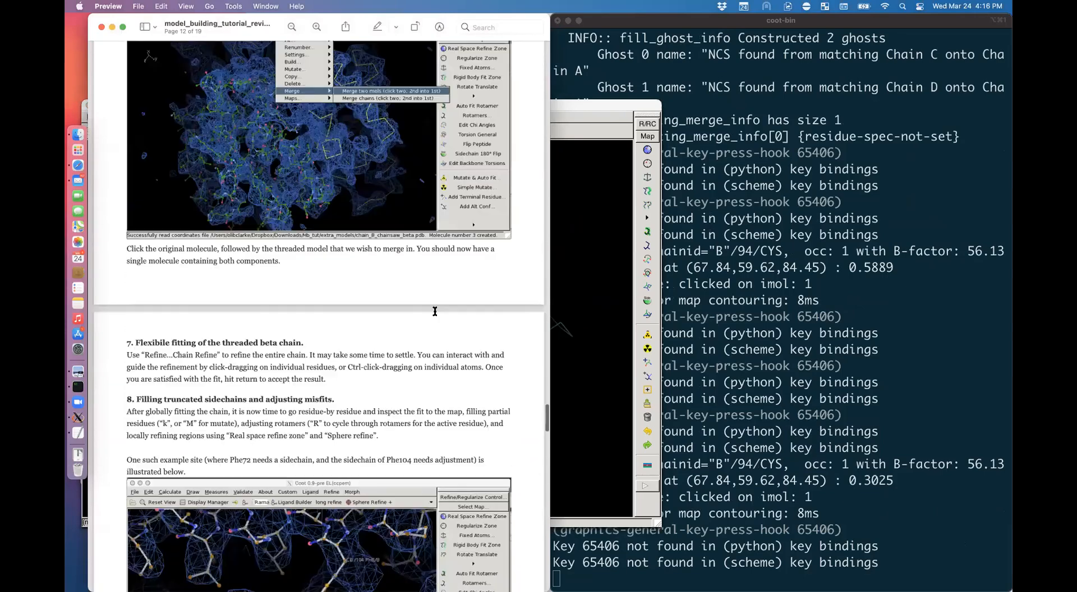
scroll(498, 331, "up", 12)
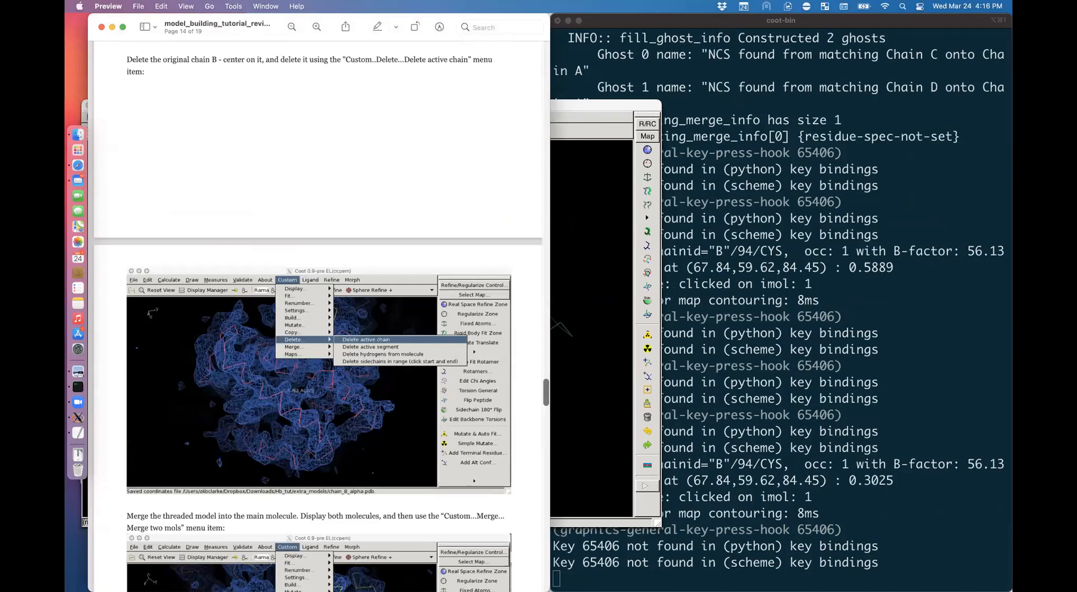
left_click(583, 337)
left_click(385, 561)
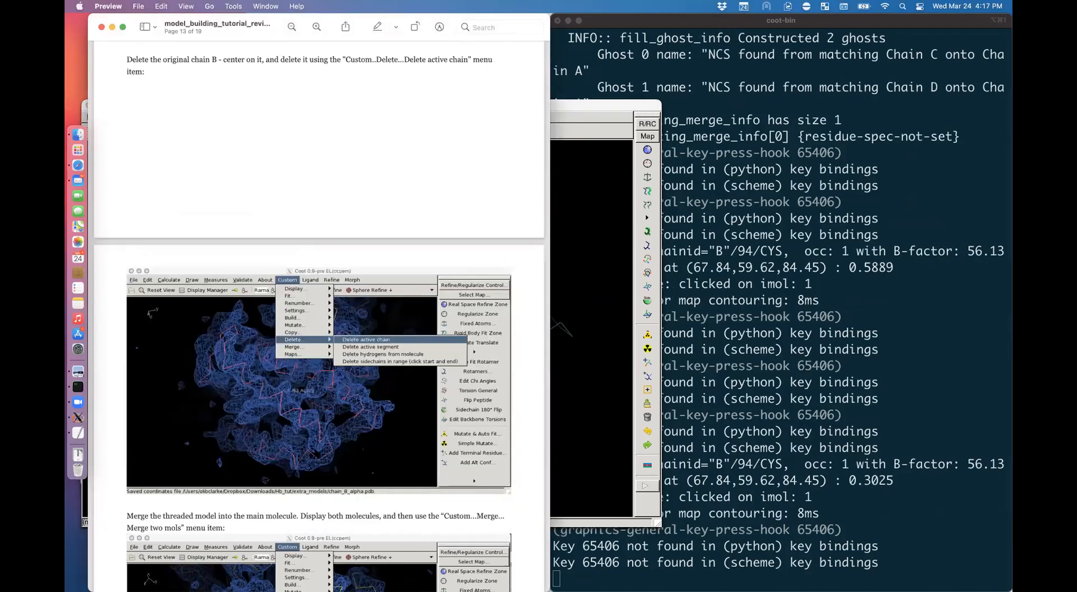
scroll(314, 453, "down", 10)
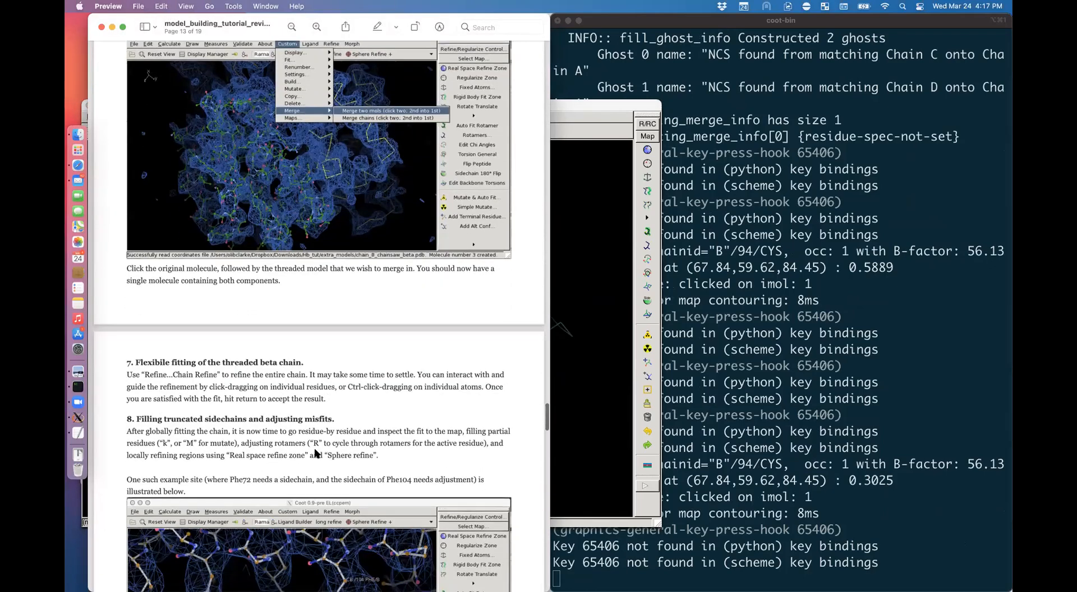
scroll(315, 453, "down", 5)
left_click(586, 339)
left_click_drag(586, 339, 552, 333)
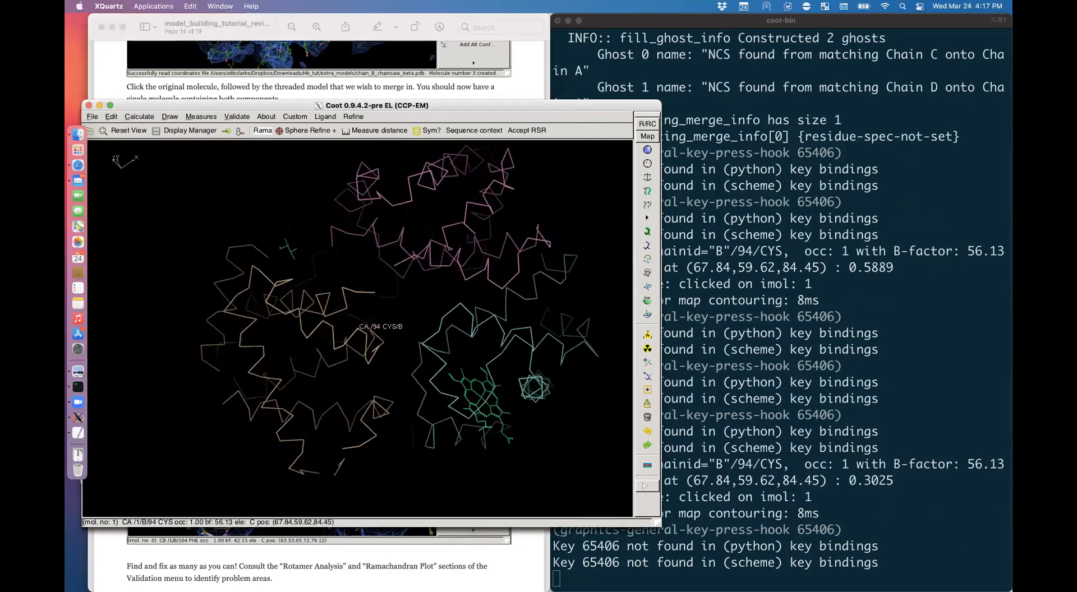
Step: Run Chain Refine on the merged chain B and accept the result
left_click(354, 117)
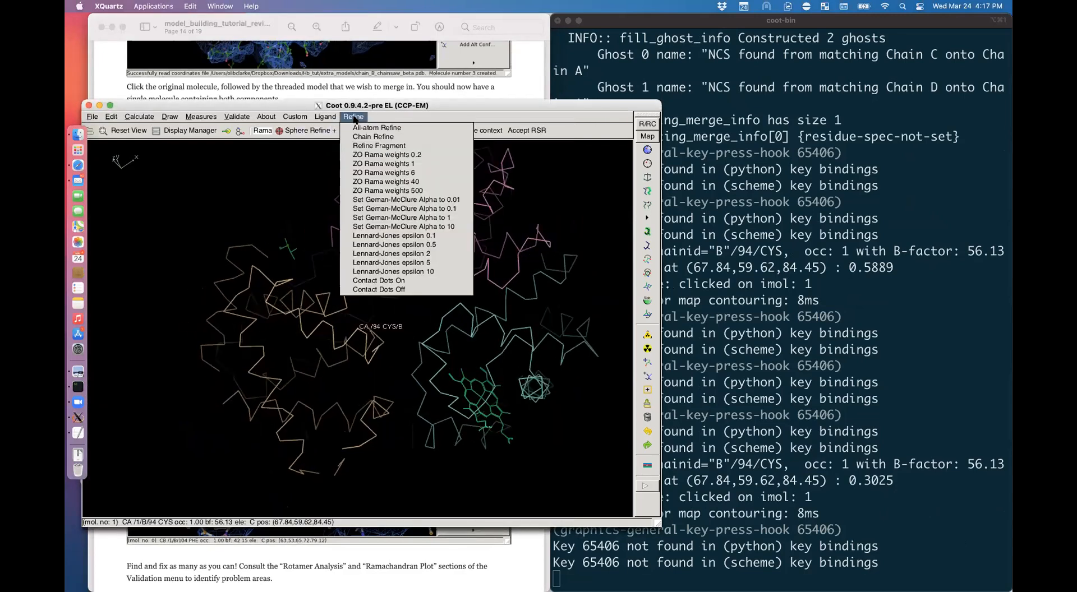
left_click(377, 137)
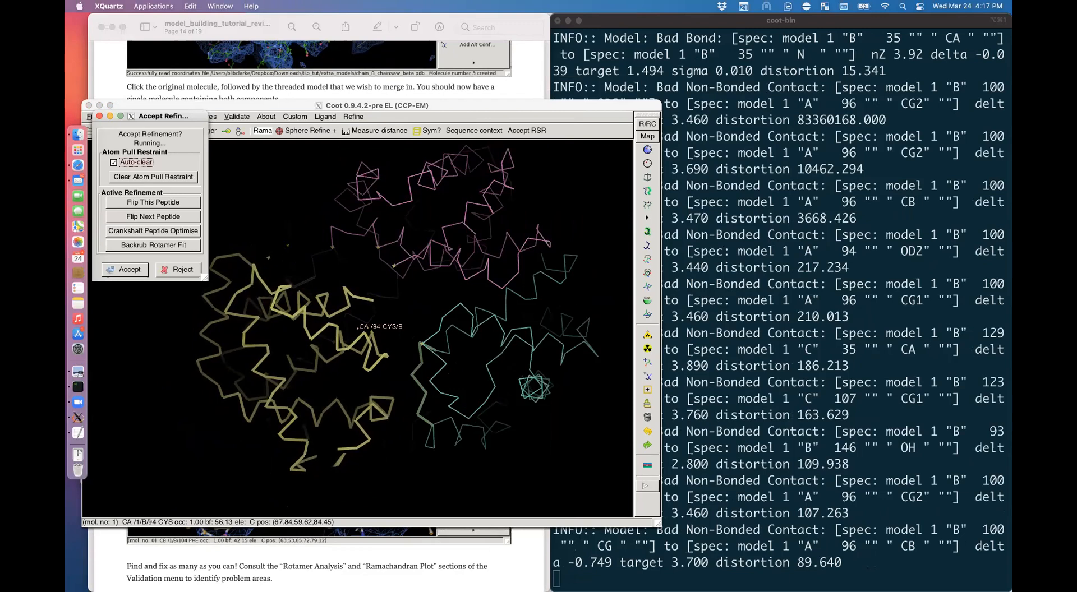
key("Return")
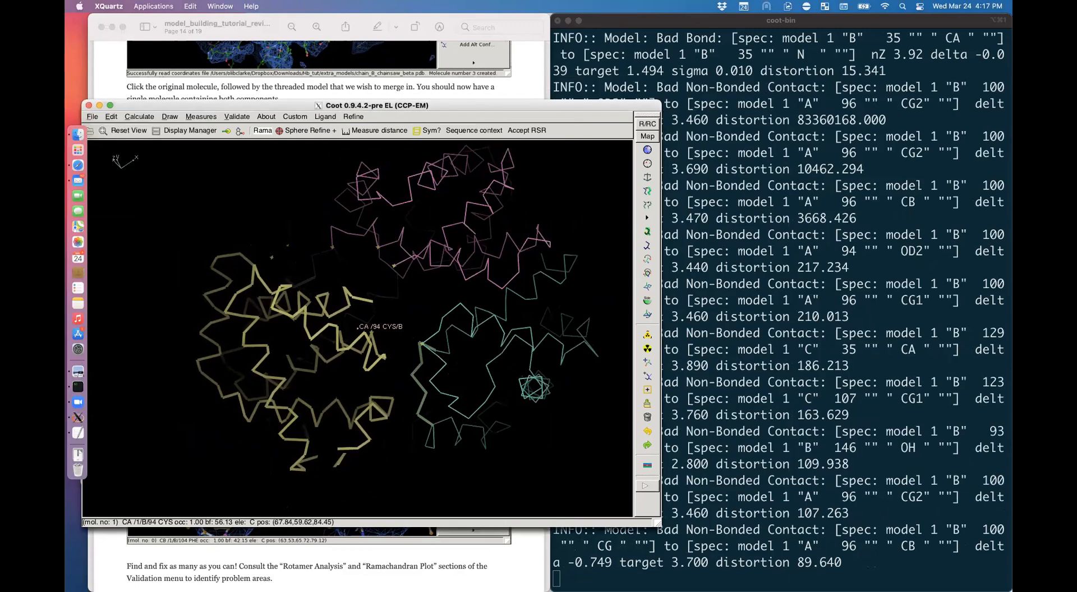
left_click_drag(359, 314, 359, 379)
Step: Show all-atom bonds over the density, inspect the fit around CYS 94, and accept the refinement
key("bracketleft")
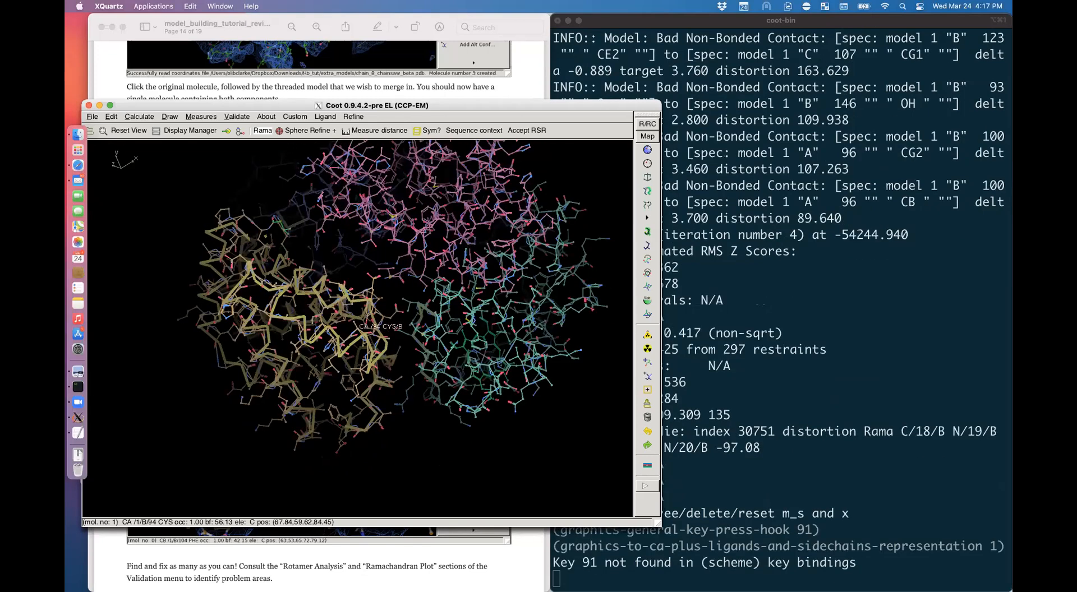
key("bracketleft")
key("bracketleft")
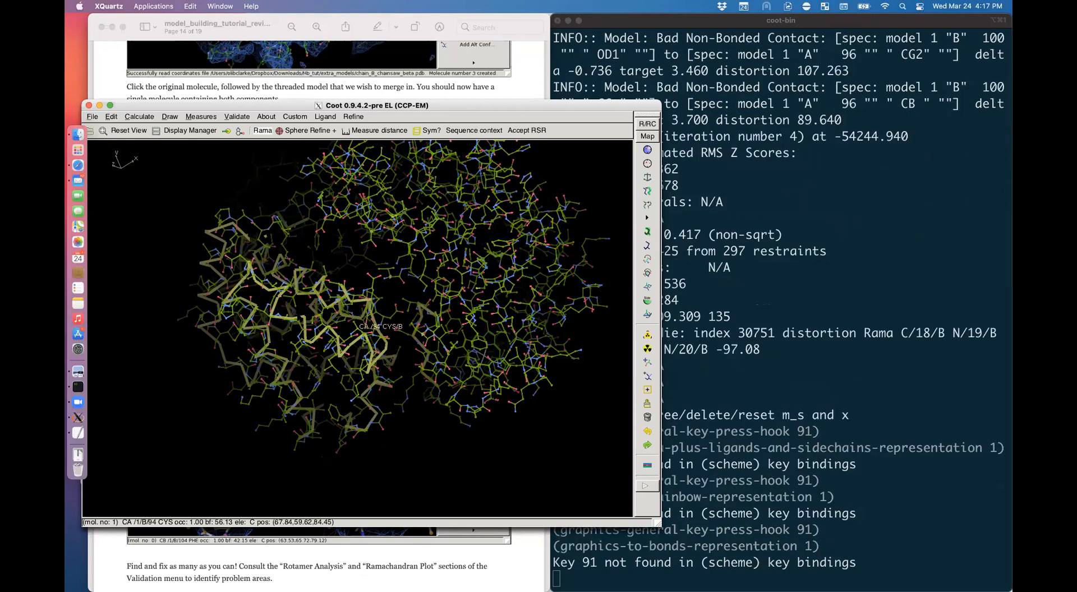
key("grave")
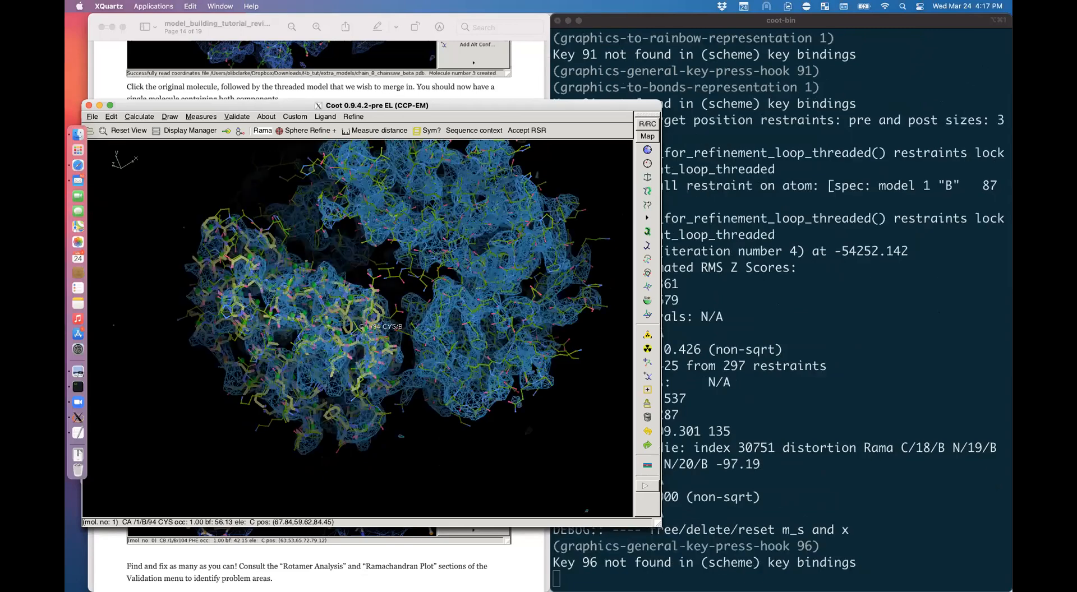
left_click_drag(392, 326, 365, 326)
right_click_drag(365, 326, 415, 353)
left_click_drag(415, 353, 376, 336)
left_click_drag(280, 359, 421, 386, "ctrl")
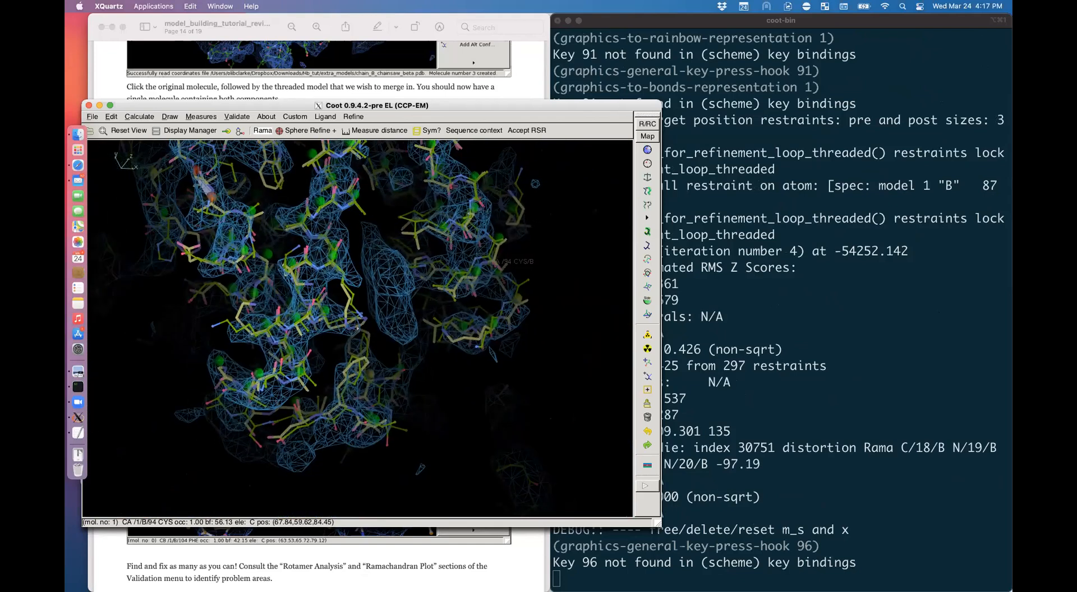
left_click_drag(337, 281, 387, 309, "ctrl")
left_click_drag(387, 488, 373, 468)
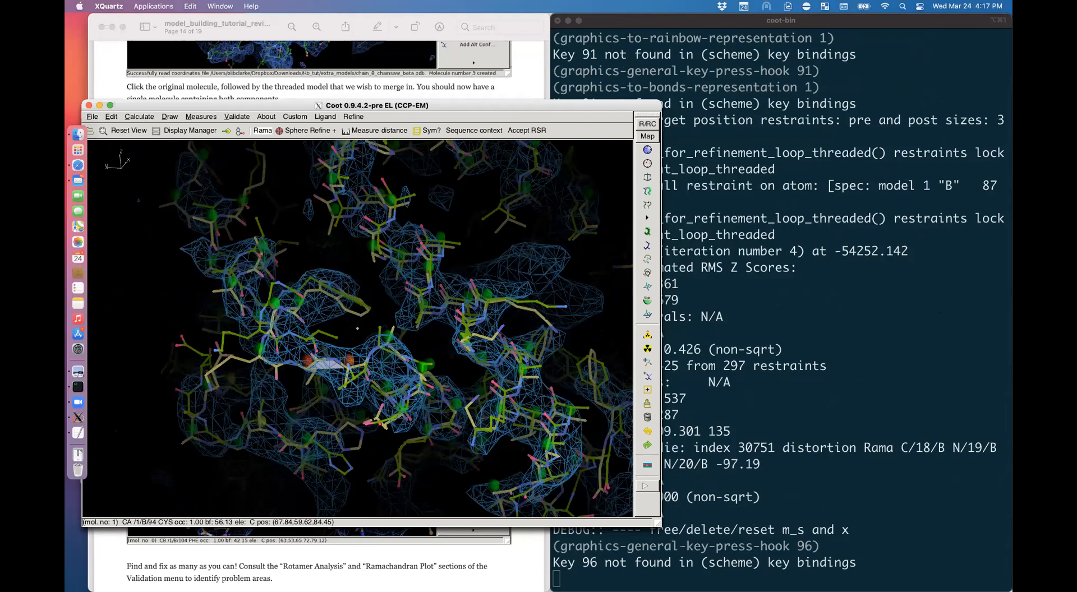
key("Return")
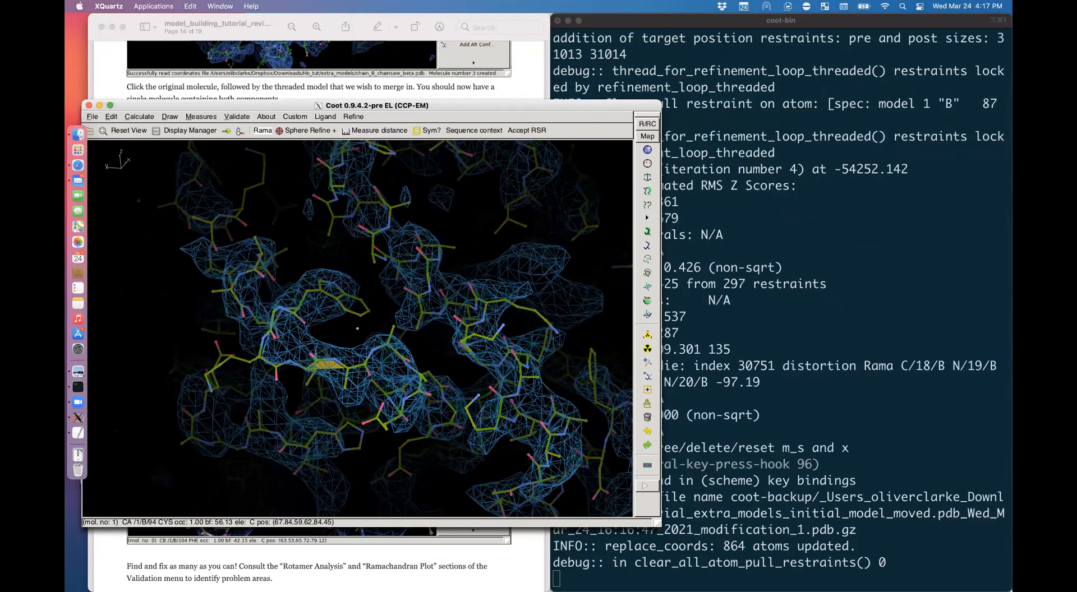
left_click(337, 562)
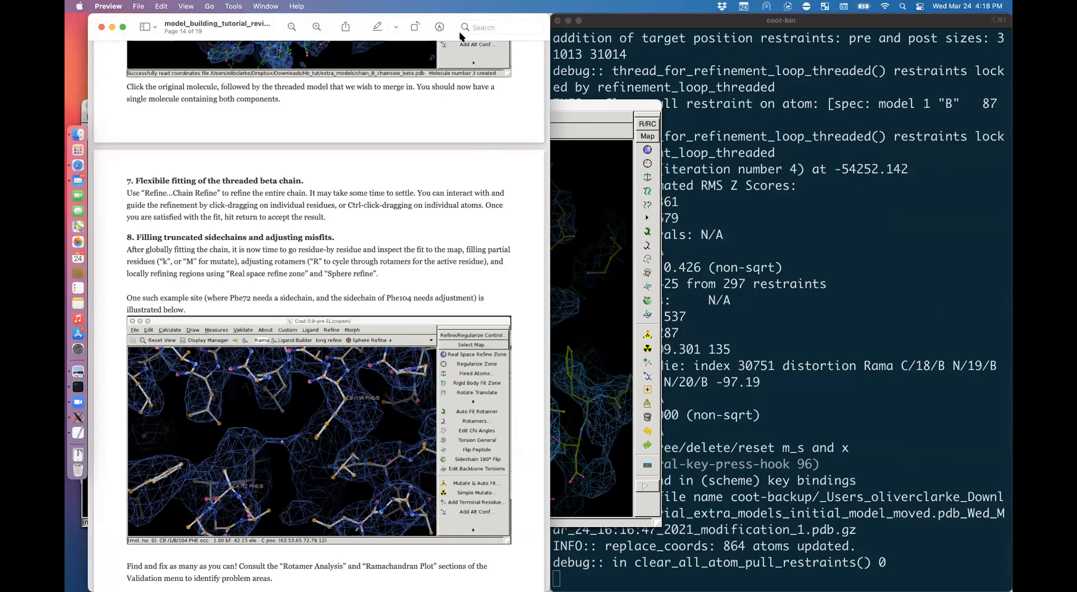
Step: Switch over to the Zoom meeting app
left_click(73, 403)
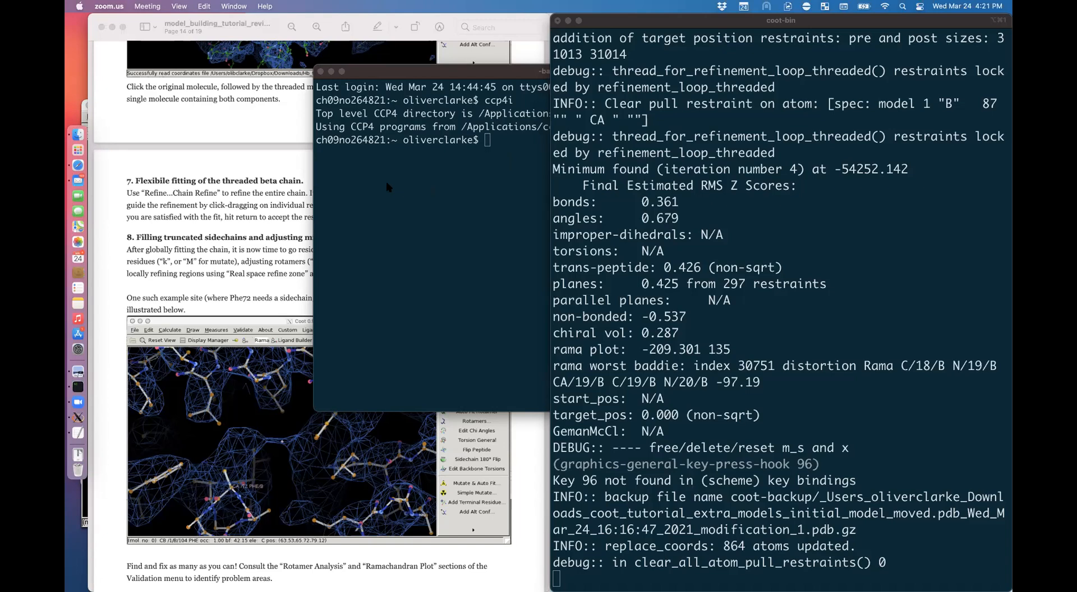
Step: Bring the Coot model window back in front of Terminal
left_click(76, 423)
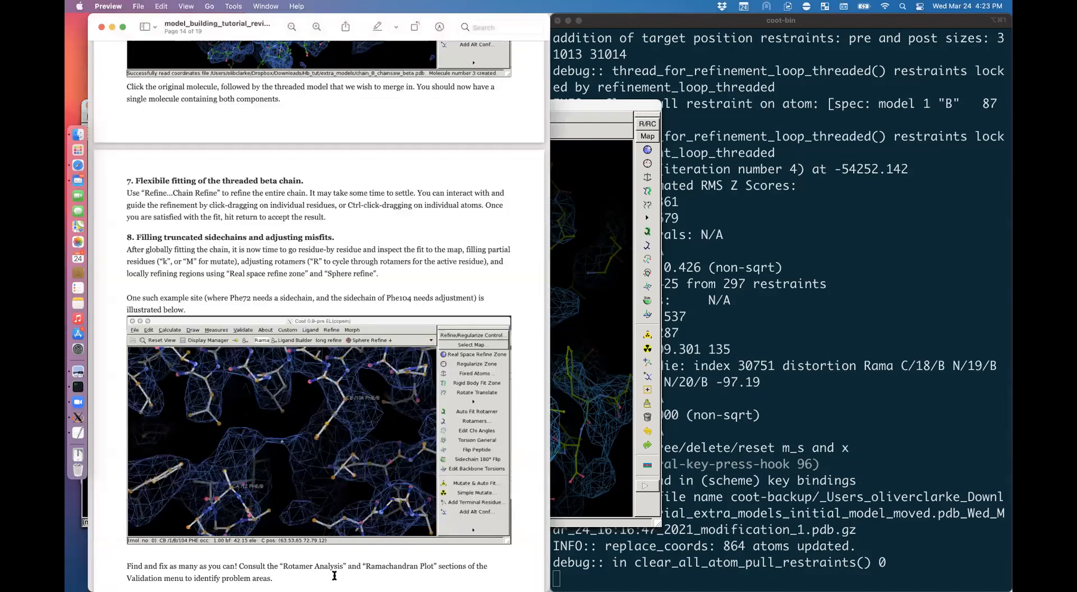
Step: Scroll the tutorial through section 8 on truncated sidechains down to section 9
left_click(335, 577)
scroll(272, 247, "down", 3)
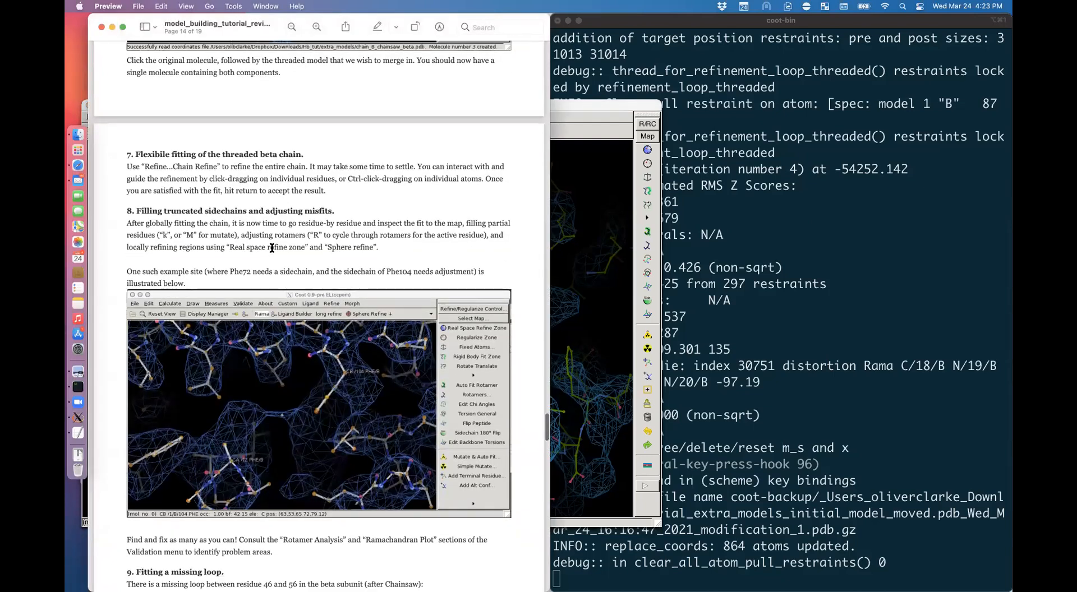
scroll(298, 177, "down", 3)
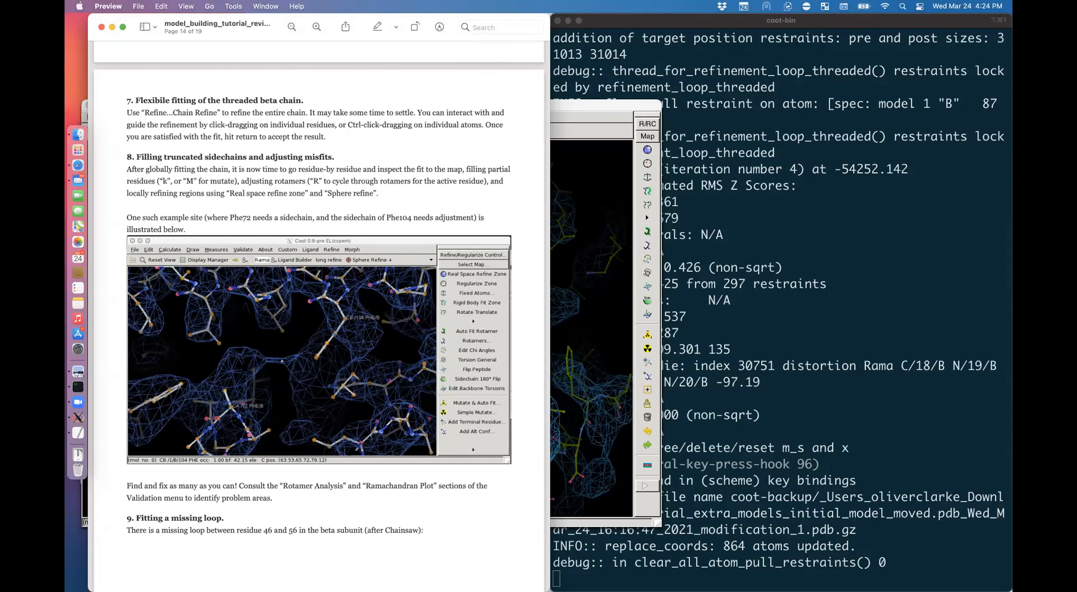
scroll(318, 288, "down", 2)
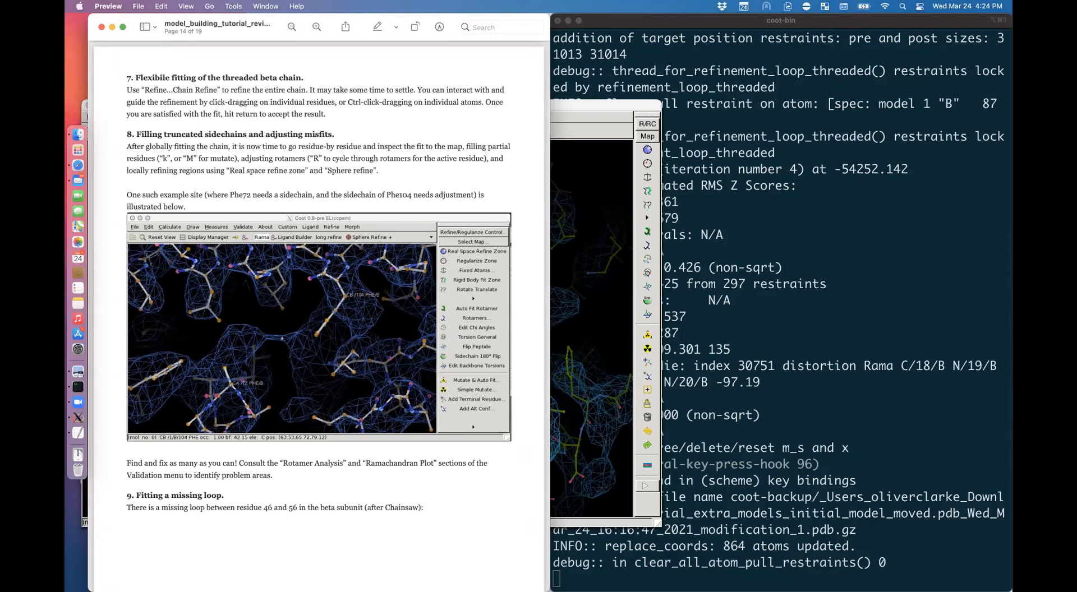
scroll(209, 449, "down", 10)
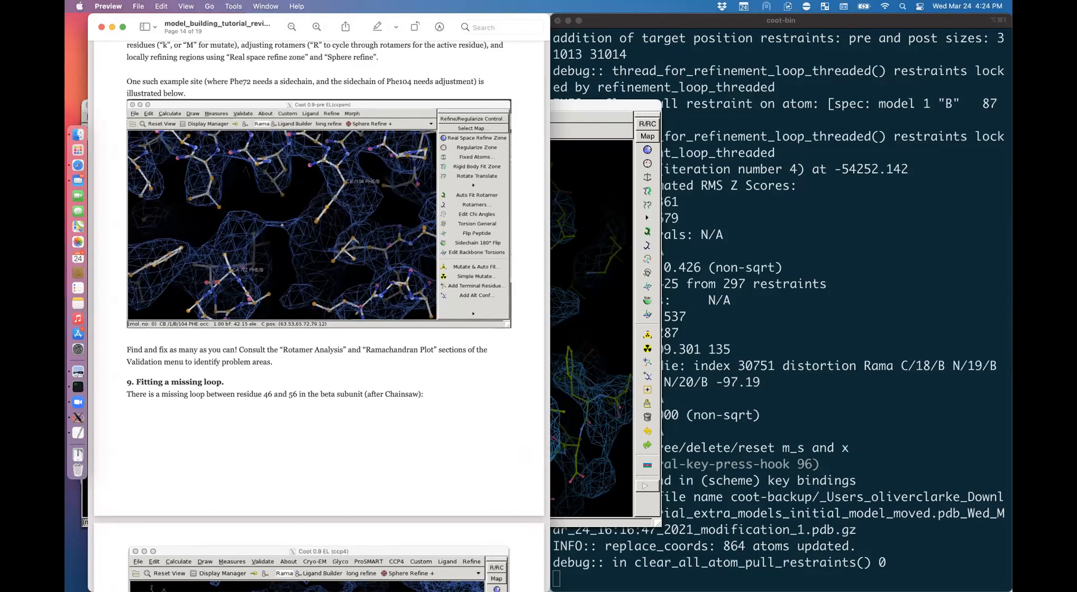
Step: Run a rotamer analysis on initial_model_moved.pdb, widen the unusual-rotamer graphs, then close them
key("super+Tab")
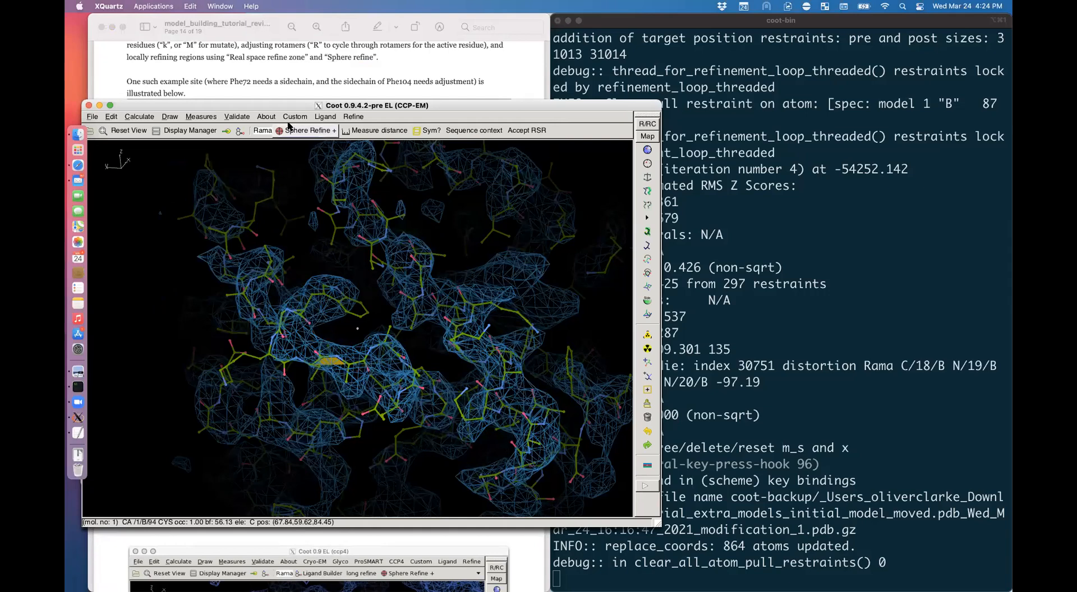
left_click(290, 120)
left_click(236, 115)
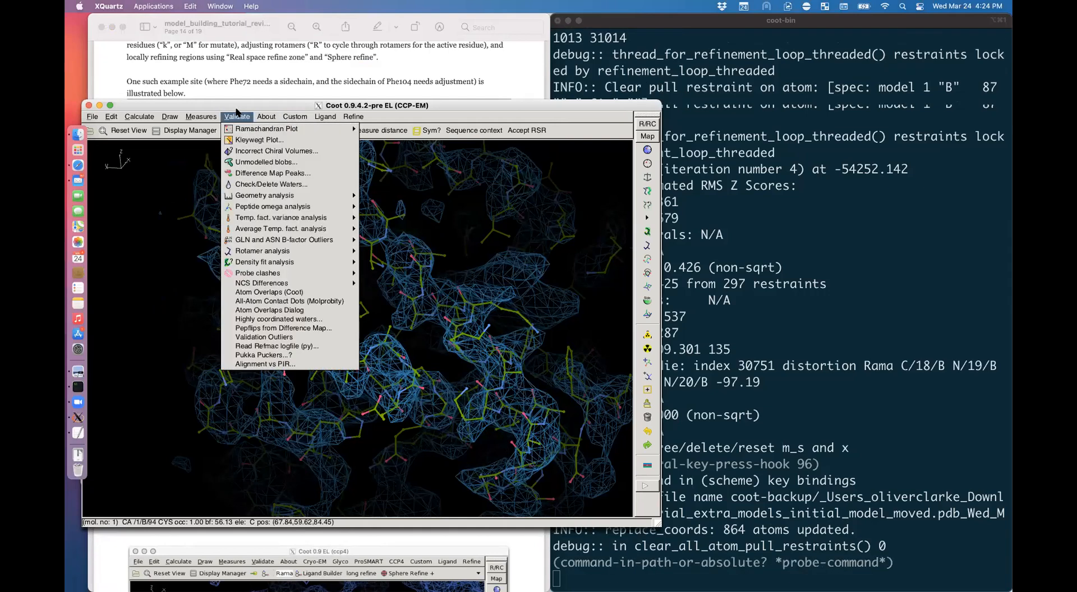
mouse_move(343, 251)
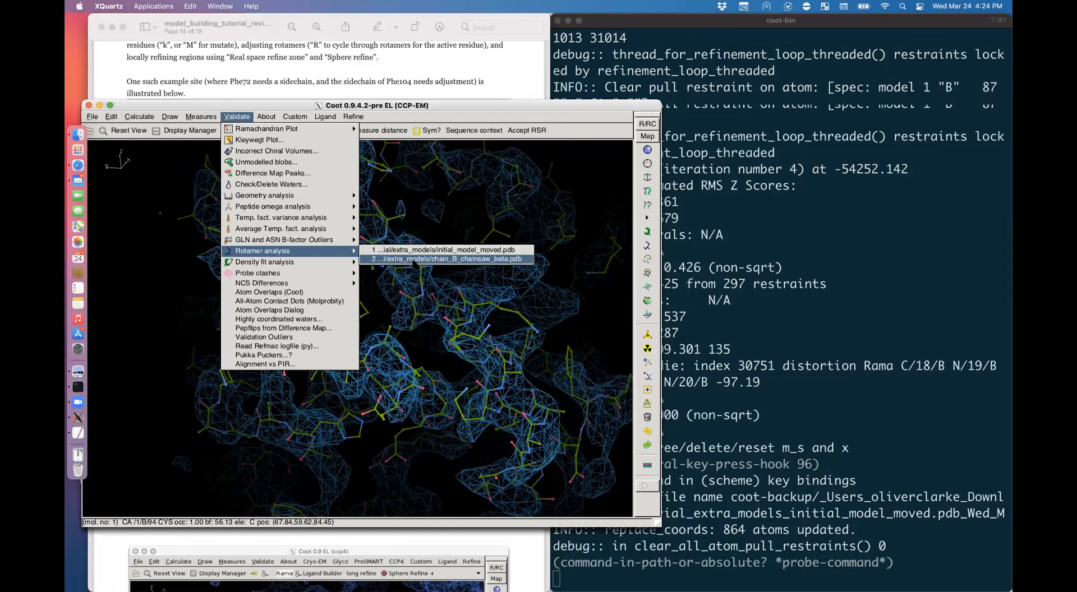
left_click(414, 259)
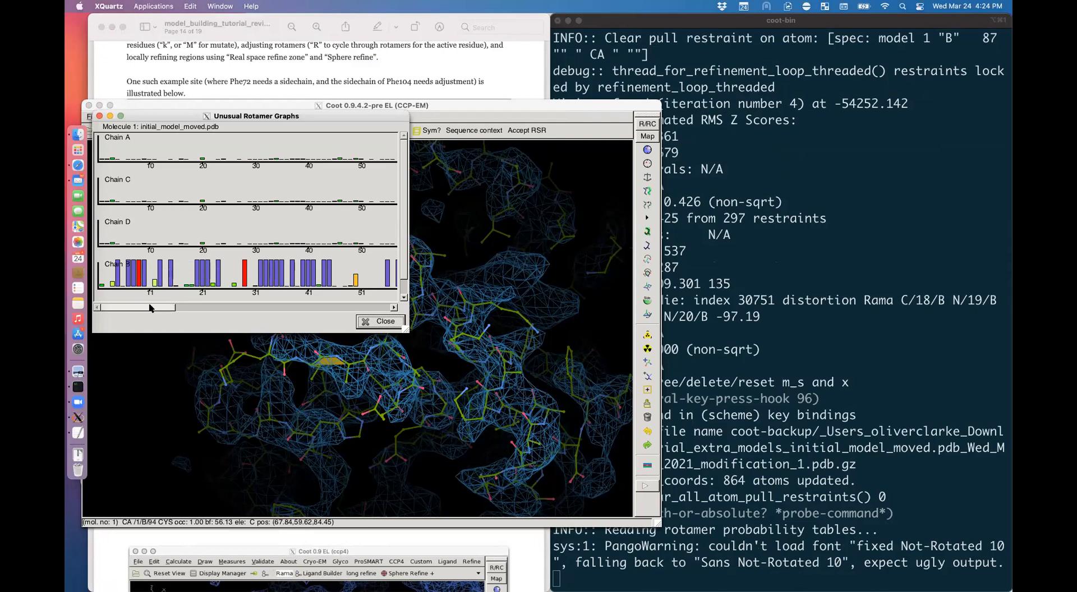
left_click_drag(407, 330, 619, 346)
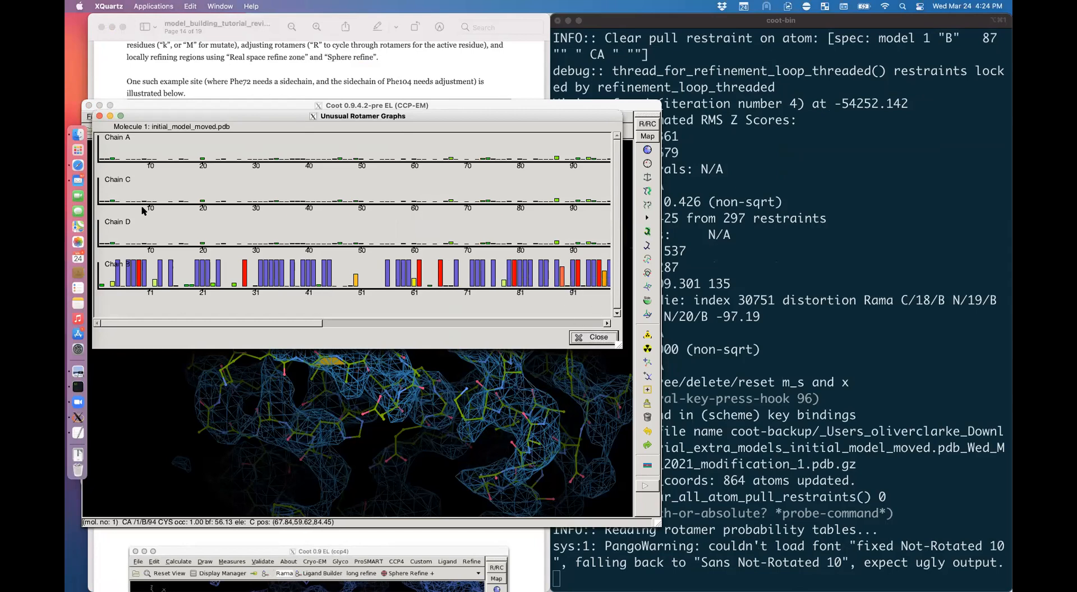
left_click(99, 115)
Step: Open a Ramachandran plot for initial_model_moved.pdb
left_click(236, 116)
mouse_move(250, 129)
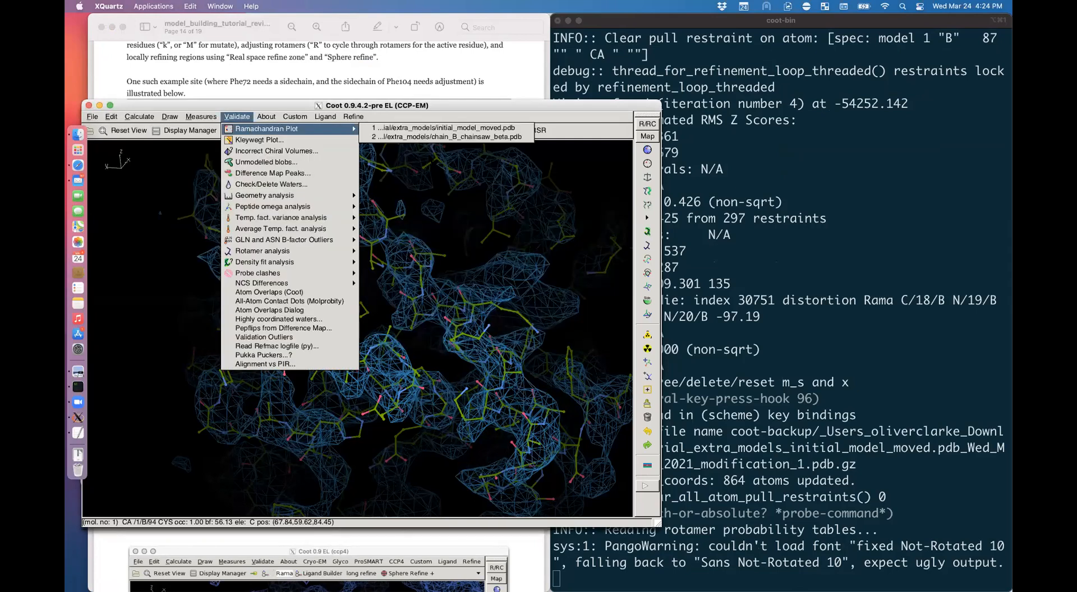
left_click(469, 130)
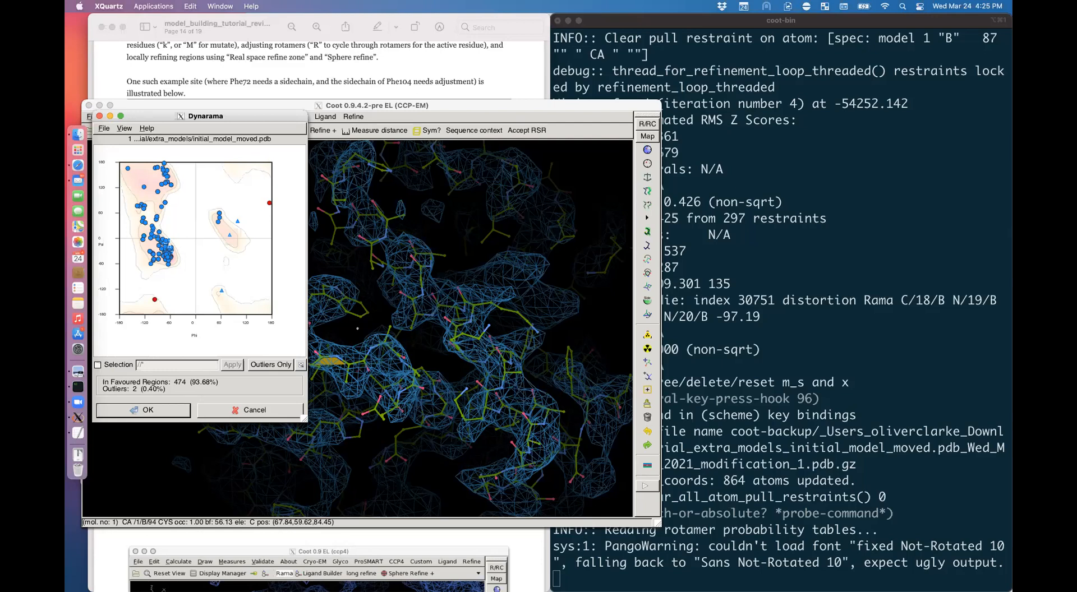
Step: Turn off Ramachandran restraints in R/RC, keeping planar and trans peptide restraints at weight 20.00
left_click(642, 126)
left_click(642, 125)
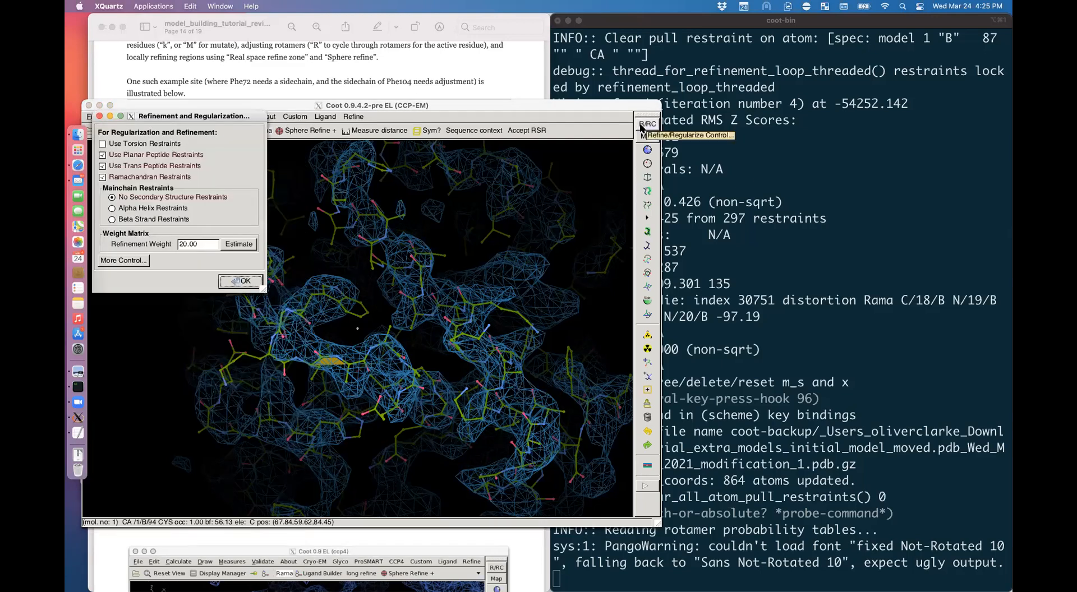
left_click(102, 177)
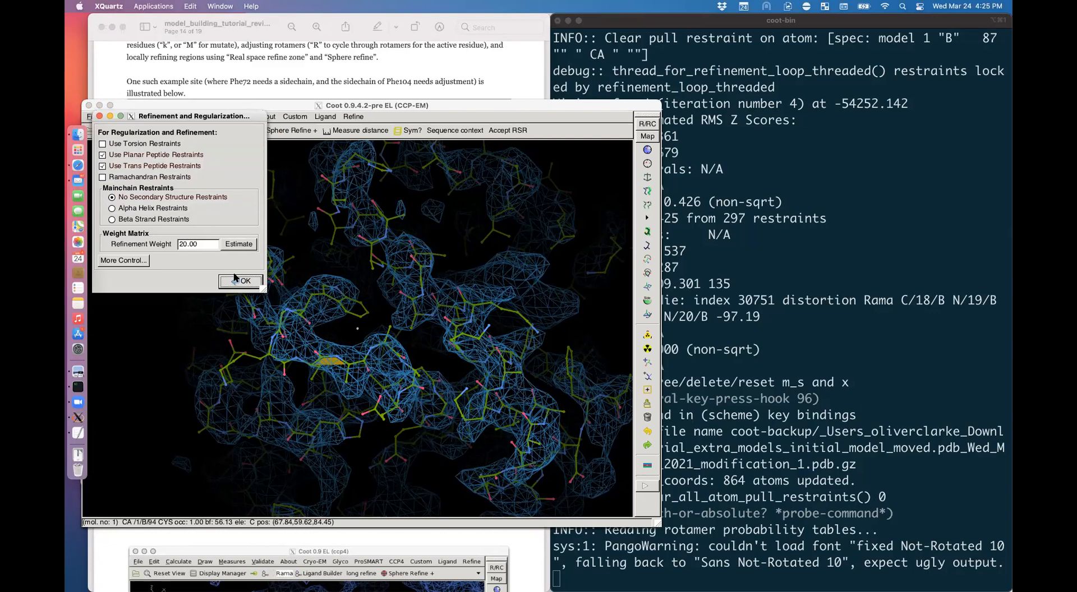
left_click(239, 282)
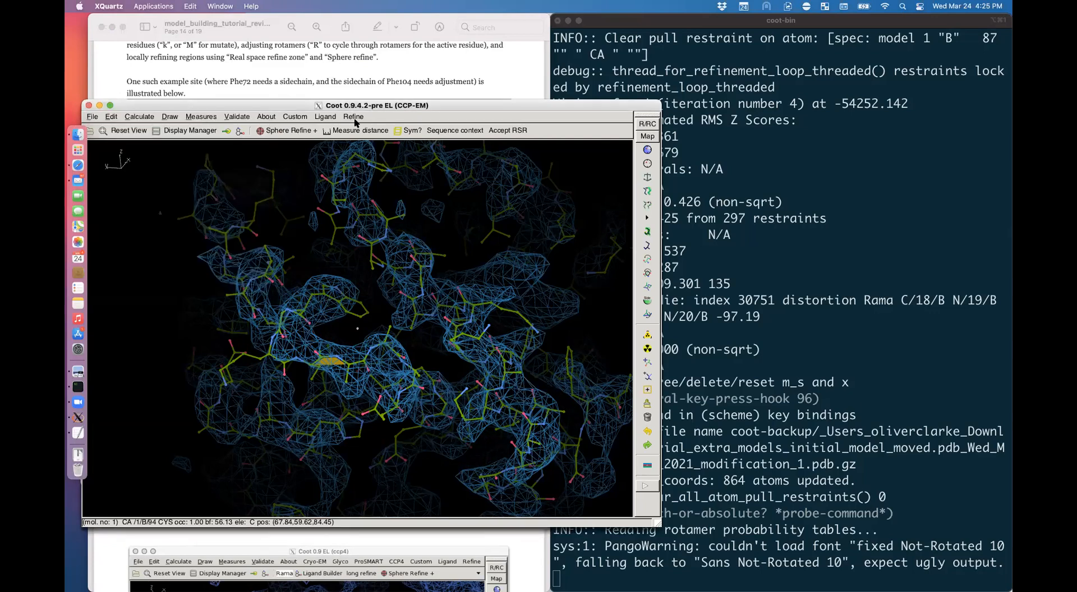
left_click_drag(360, 108, 522, 21)
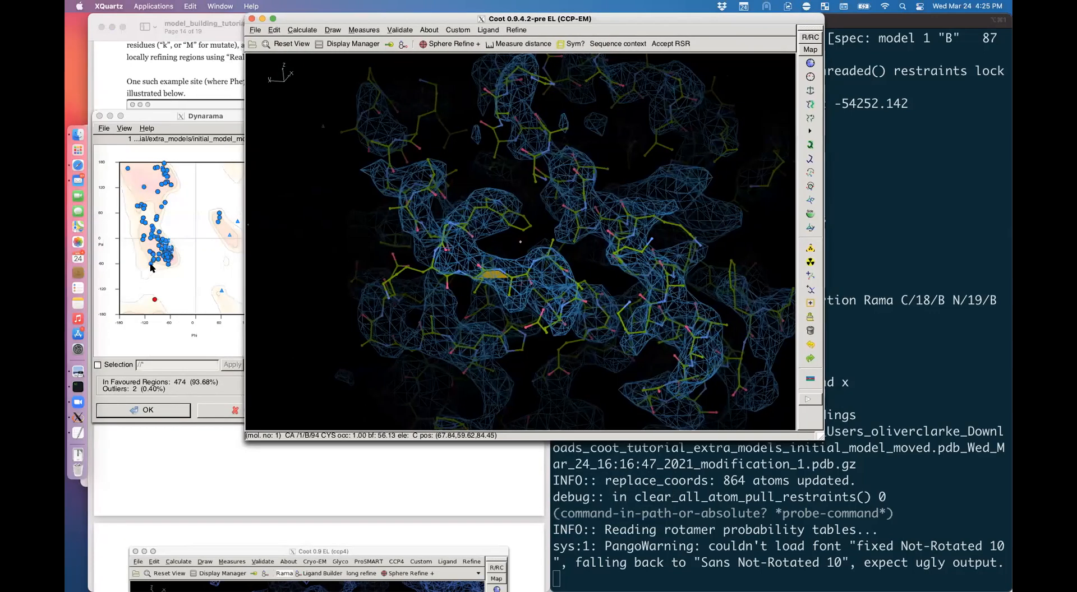
Step: Scroll the tutorial to page 15's 'Fitting a missing loop' section, then return to Coot
left_click(251, 485)
scroll(269, 274, "down", 8)
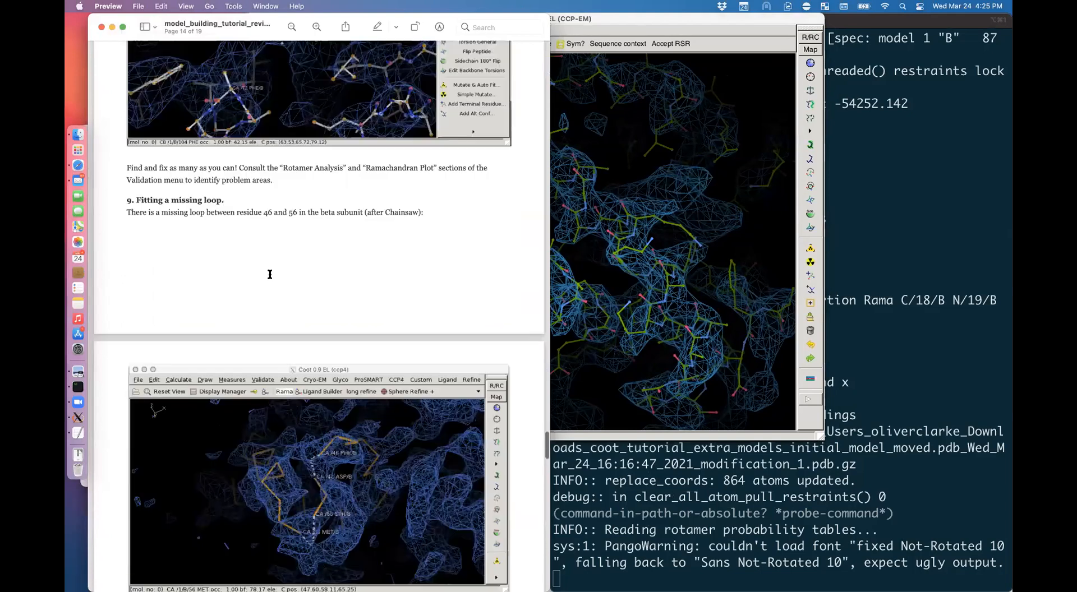
scroll(270, 274, "down", 5)
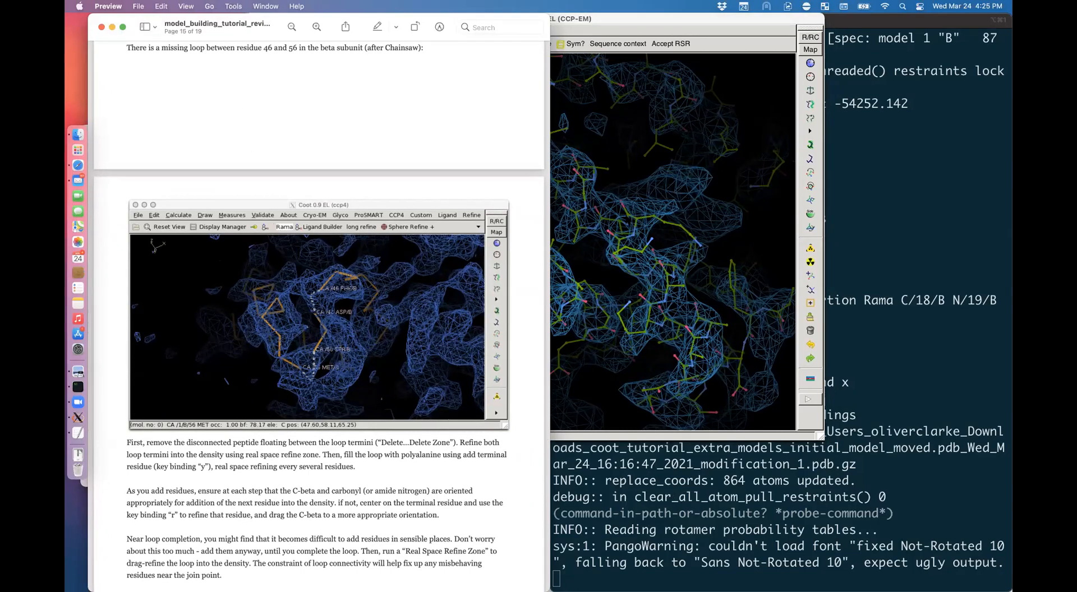
left_click(626, 223)
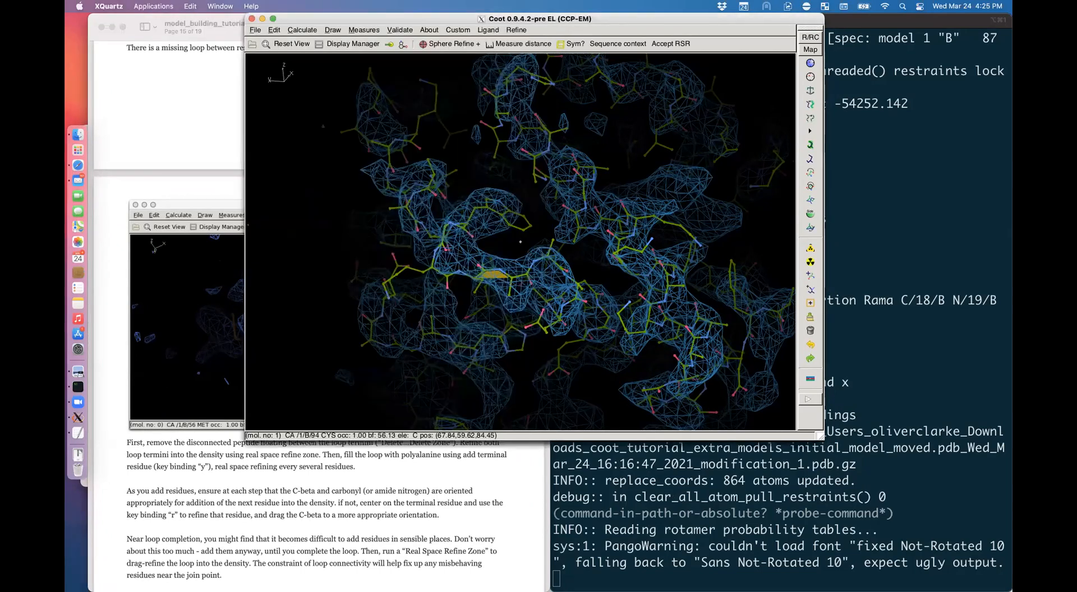
Step: Jump to residue 46 of chain B with the go-to-residue entry '46b'
key("alt")
key("alt")
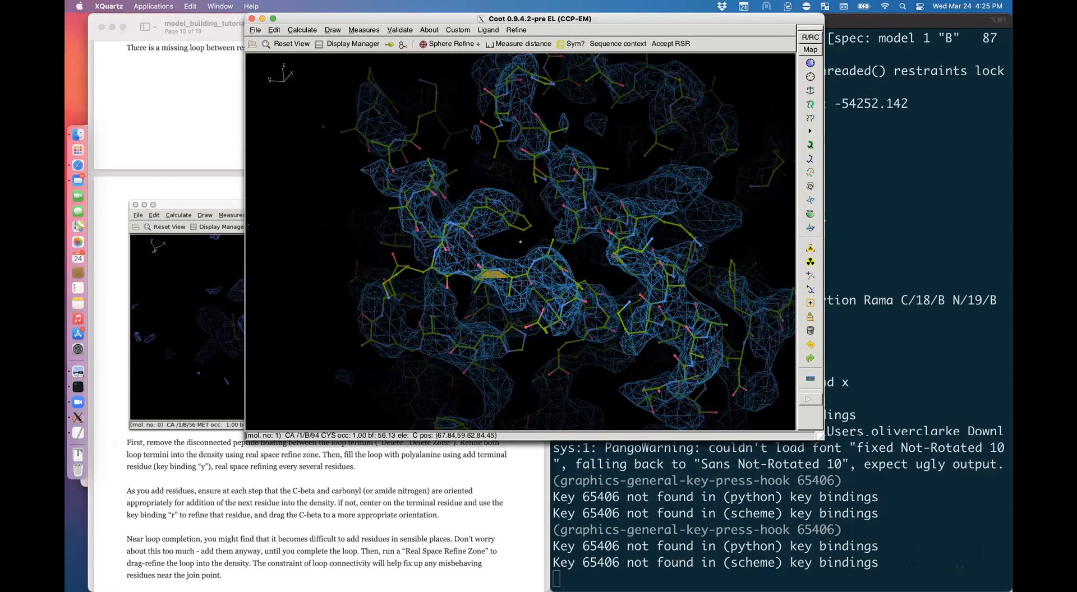
left_click(527, 275, "alt")
left_click_drag(528, 274, 581, 210)
key("ctrl+g")
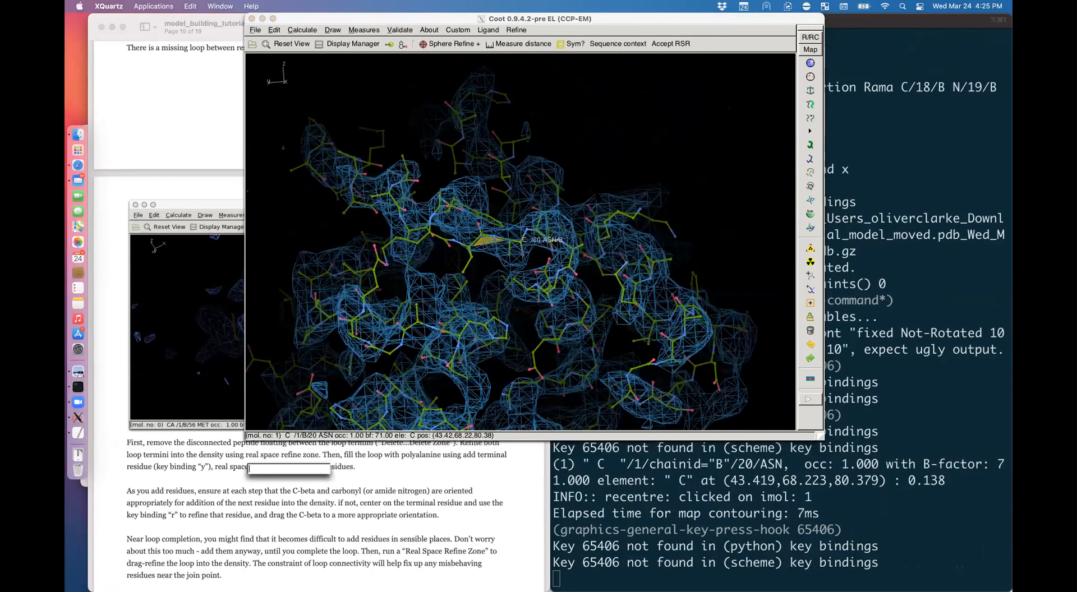
type("46b")
key("Return")
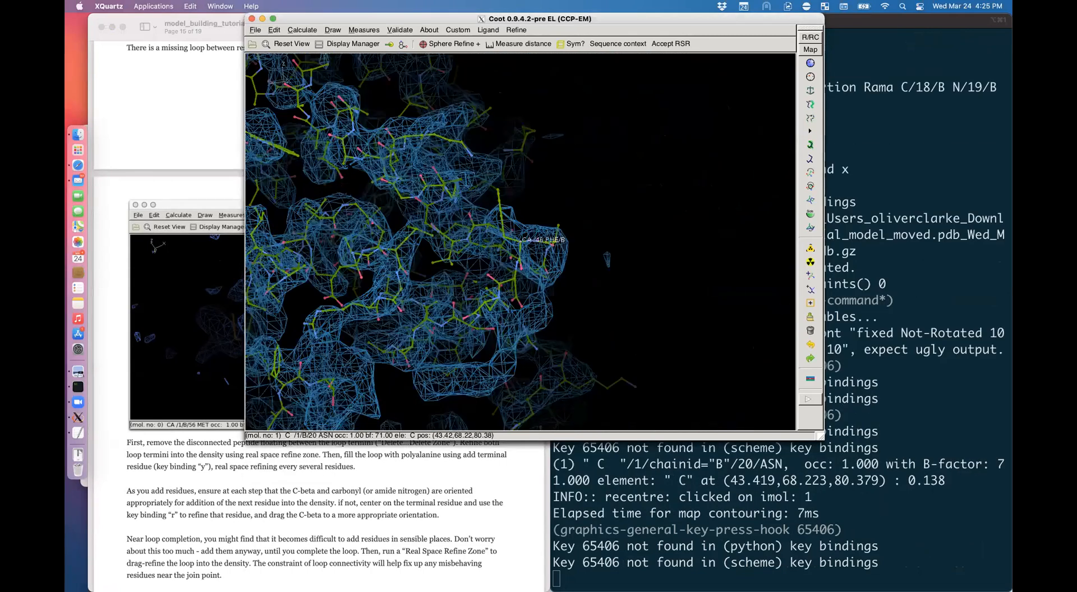
Step: Show chain B as a CA trace and lower the map contour to 2.00 rmsd over the loop gap
key("bracketleft")
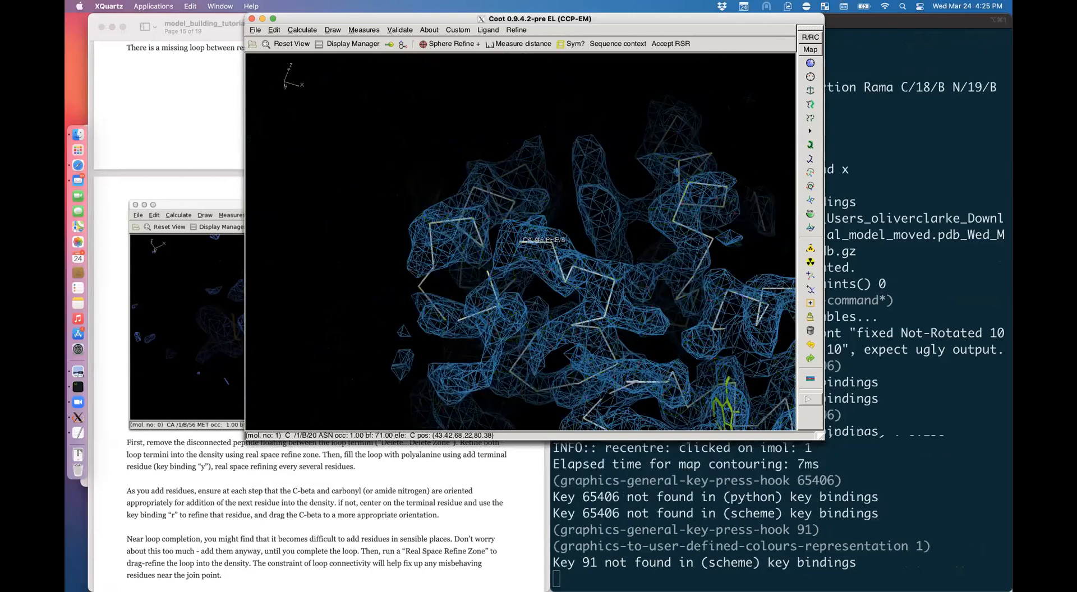
mouse_move(560, 273)
left_mouse_down()
mouse_move(557, 237)
mouse_move(524, 240)
left_mouse_up()
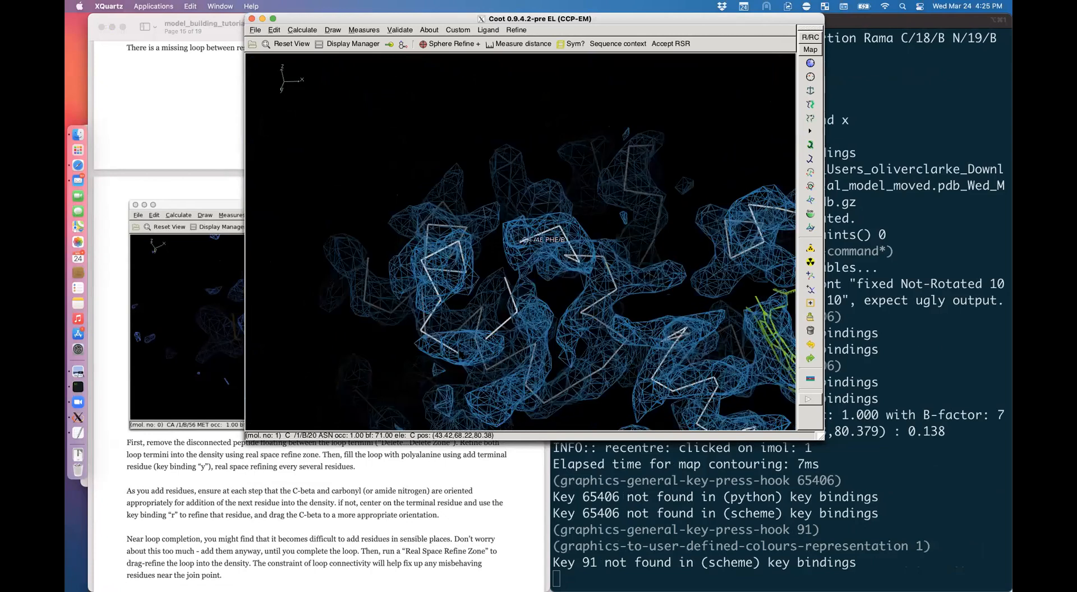
left_click_drag(462, 356, 450, 229)
double_click(437, 300)
mouse_move(437, 301)
left_mouse_down()
mouse_move(446, 341)
mouse_move(454, 254)
left_mouse_up()
scroll(453, 254, "down", 6)
mouse_move(594, 227)
left_mouse_down("ctrl")
mouse_move(644, 189)
mouse_move(644, 208)
mouse_move(571, 241)
mouse_move(606, 255)
mouse_move(585, 261)
mouse_move(373, 256)
mouse_move(499, 245)
mouse_move(373, 249)
mouse_move(364, 259)
mouse_move(348, 250)
left_mouse_up("ctrl")
scroll(444, 256, "down", 5)
mouse_move(449, 239)
left_mouse_down()
mouse_move(530, 204)
mouse_move(472, 255)
mouse_move(555, 247)
mouse_move(437, 264)
mouse_move(454, 275)
left_mouse_up()
left_click_drag(550, 256, 545, 208)
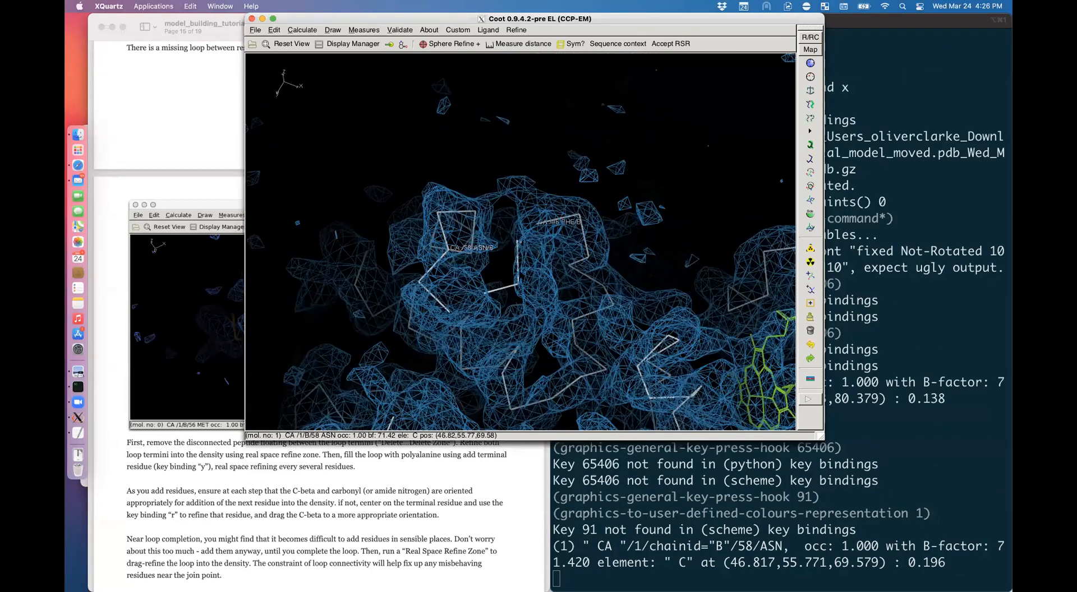
Step: Centre the view on Leu 49 and bring up the Delete item dialog
middle_click(518, 285)
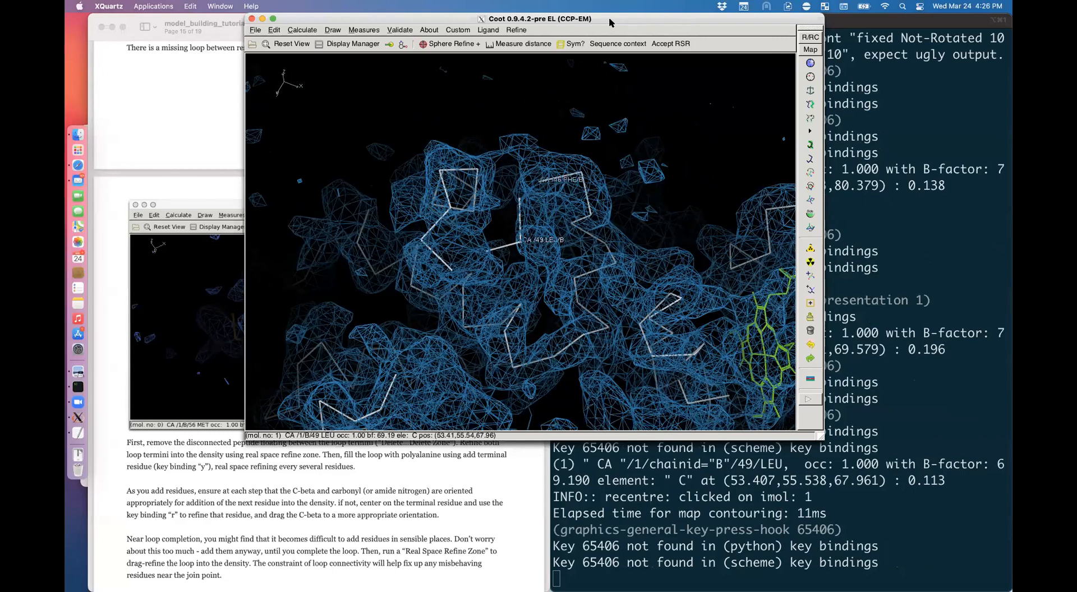
left_click_drag(611, 19, 538, 20)
left_click(737, 331)
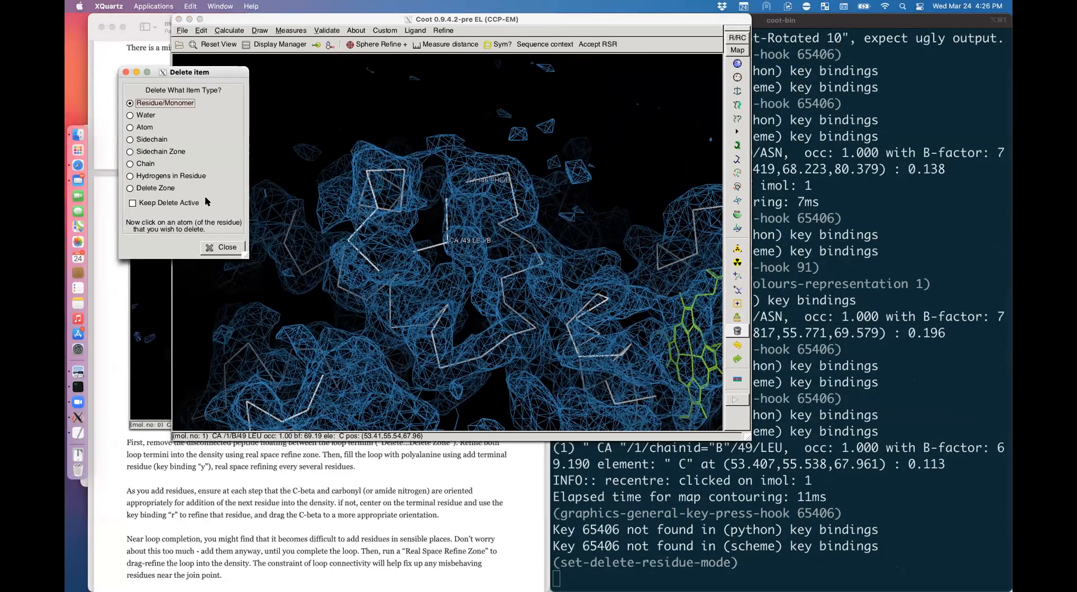
Step: Undo an accidental zone deletion from Ser 50 to His 64
left_click(176, 189)
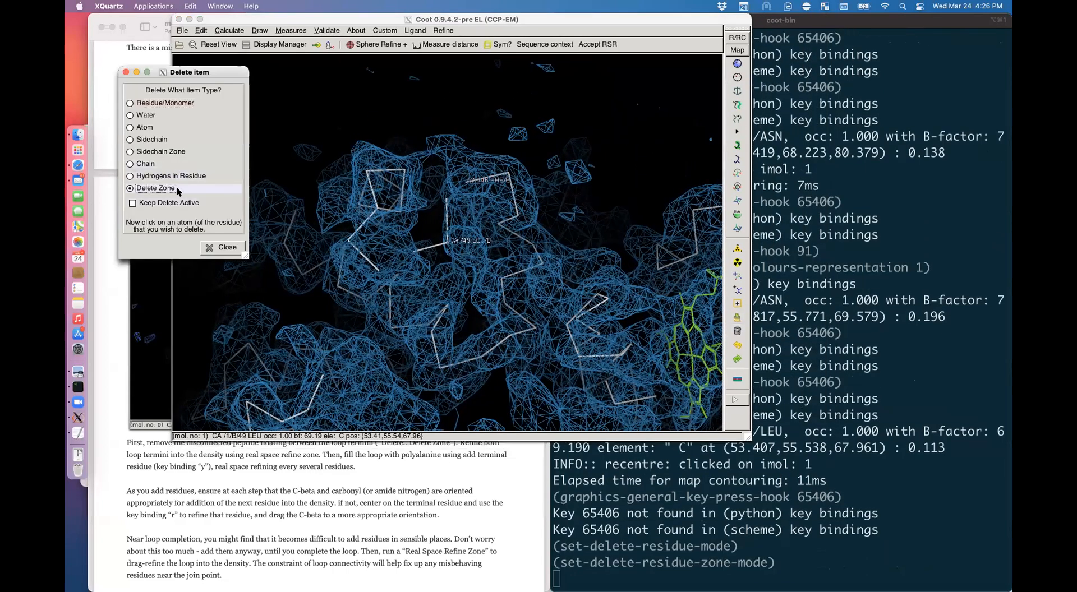
left_click(414, 252)
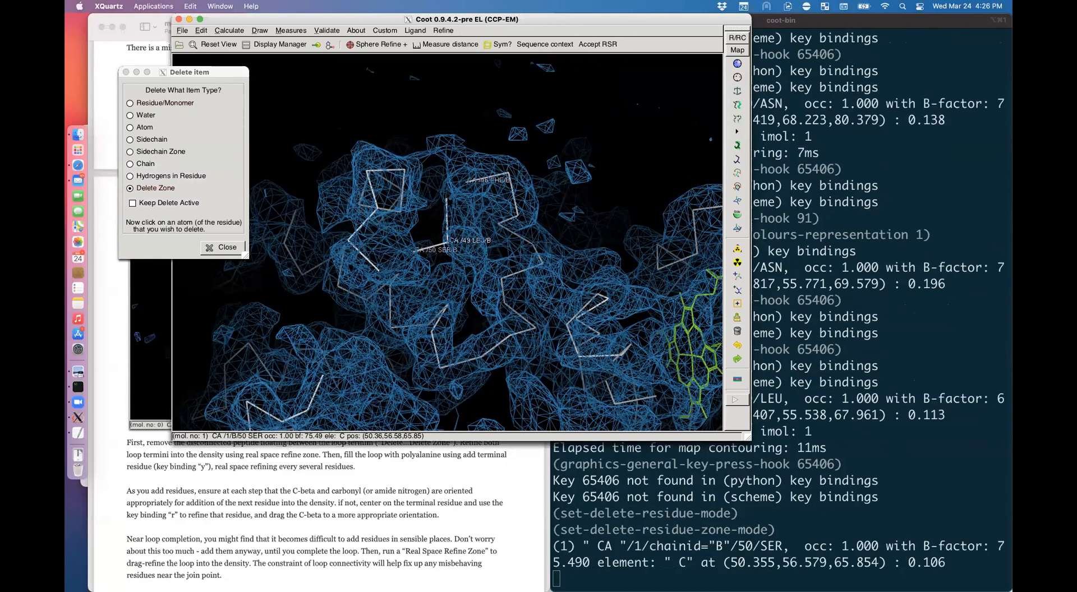
left_click(447, 203)
left_click_drag(474, 270, 431, 268)
key("ctrl+z")
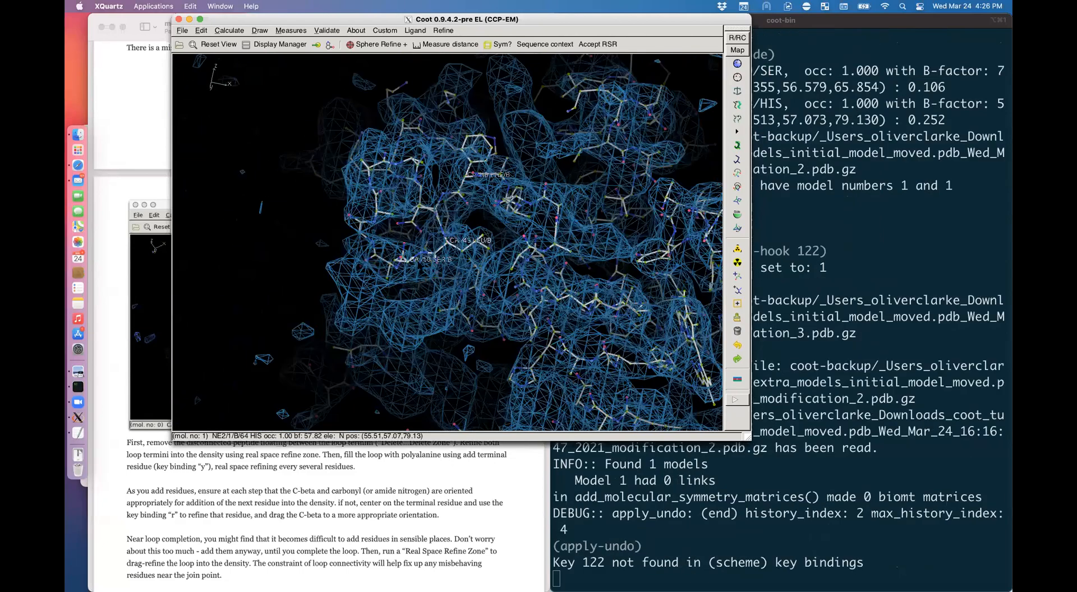
key("bracketleft")
Step: Delete the chain B zone Asp 48 to Ser 50 and inspect the remaining loop ends
left_click(737, 331)
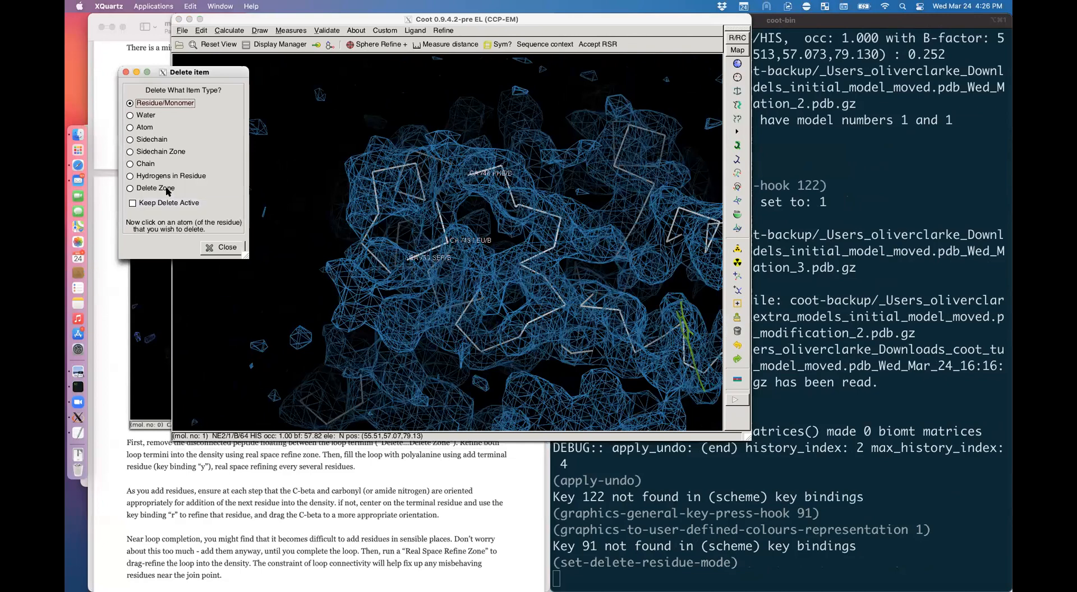
left_click(155, 188)
left_click(438, 196)
left_click(409, 258)
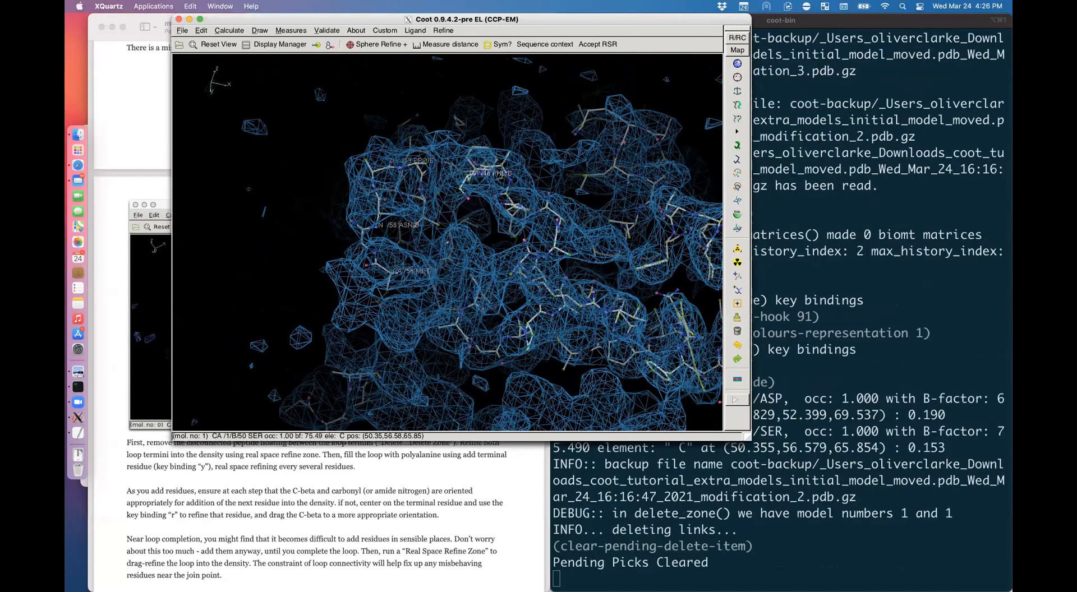
mouse_move(409, 258)
left_mouse_down()
mouse_move(476, 275)
mouse_move(420, 253)
left_mouse_up()
left_click_drag(429, 376, 387, 382)
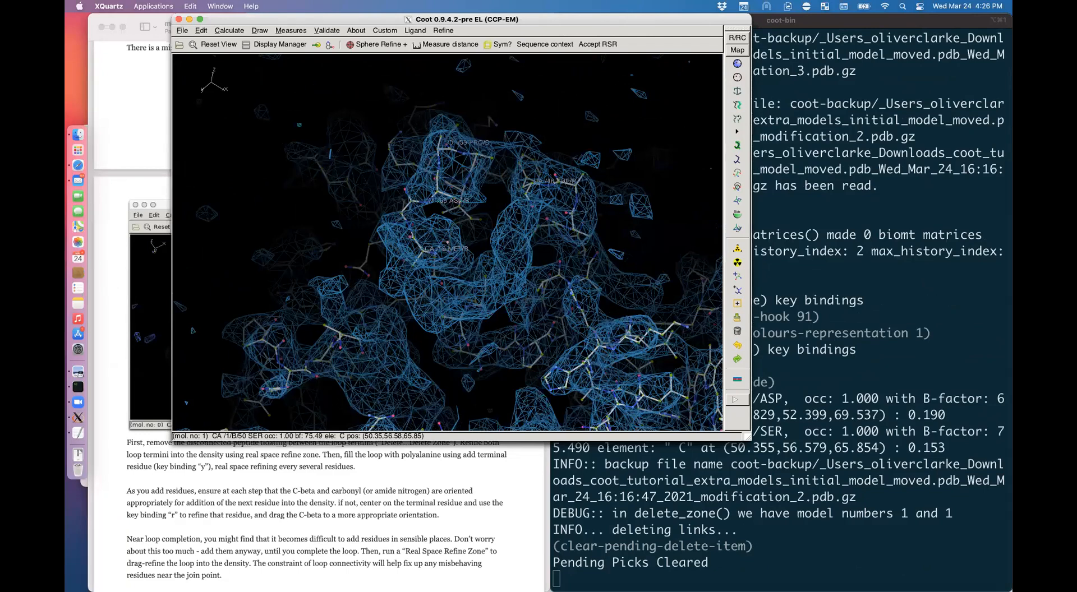
left_click_drag(392, 359, 463, 333)
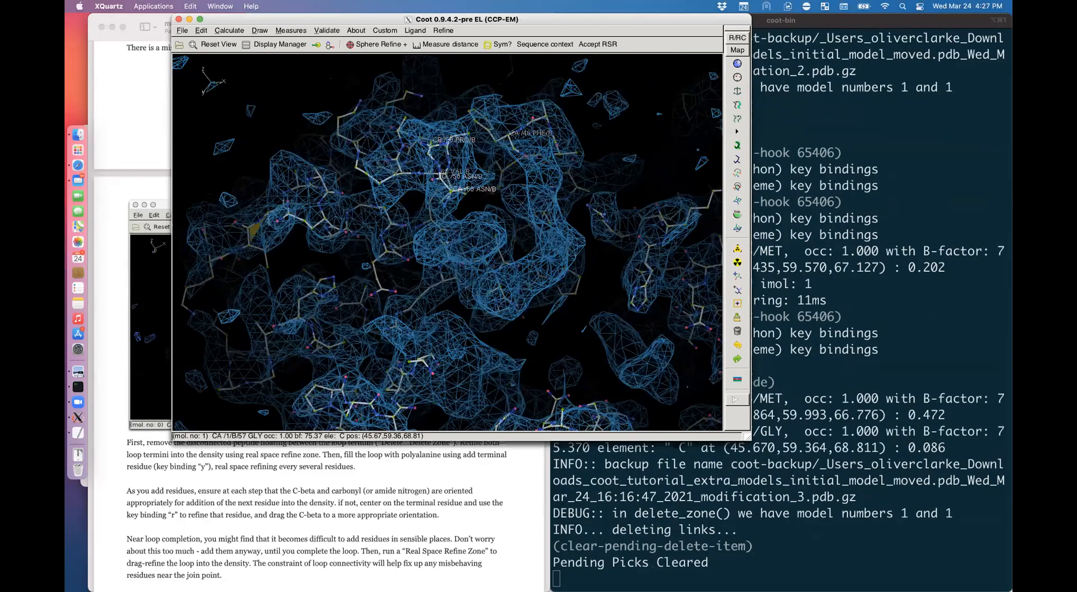
left_click_drag(336, 289, 471, 260)
Step: Clear the labels, show side chains with the CA trace, and orient the view around Phe 46
key("shift+z")
key("bracketleft")
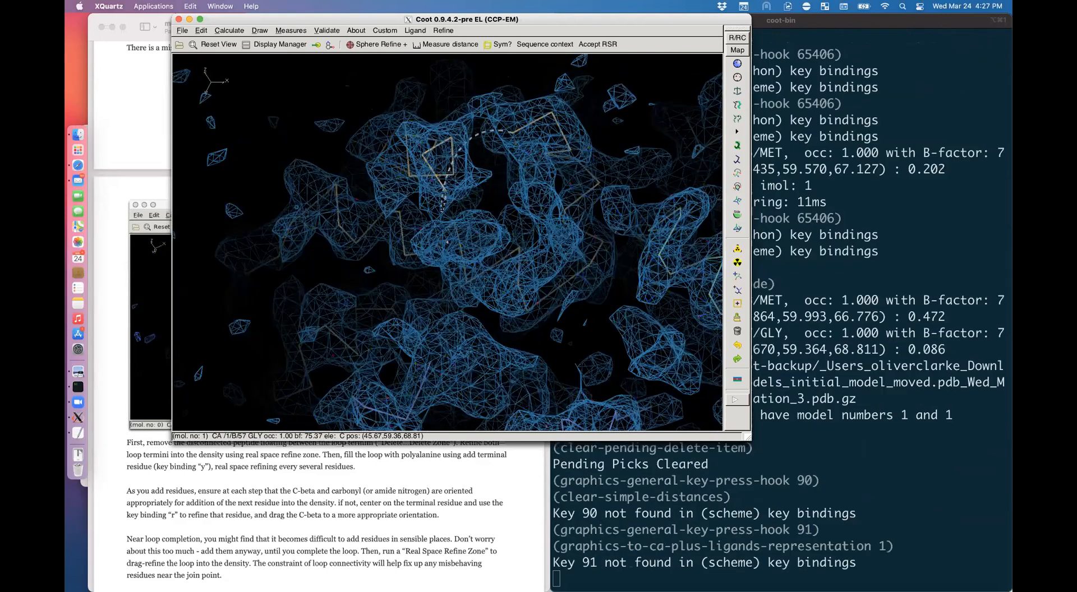
mouse_move(450, 170)
left_mouse_down("ctrl")
mouse_move(420, 275)
mouse_move(425, 365)
left_mouse_up("ctrl")
left_click_drag(394, 269, 395, 322)
left_click(487, 222, "alt")
left_click_drag(486, 225, 443, 231)
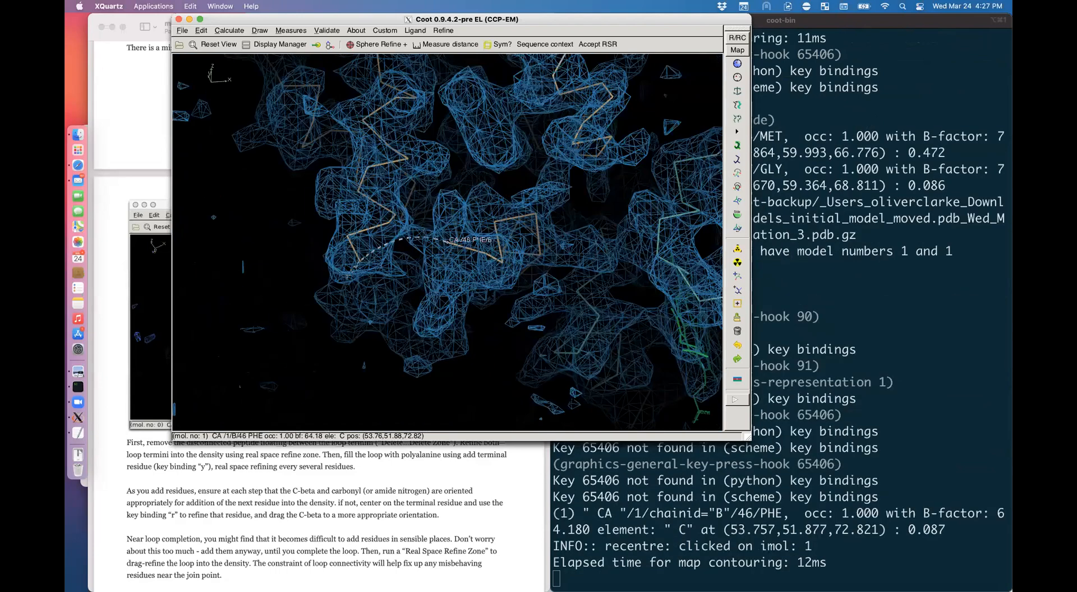
key("bracketleft")
left_click_drag(560, 269, 583, 255)
double_click(573, 263)
mouse_move(512, 224)
left_mouse_down()
mouse_move(508, 211)
mouse_move(506, 253)
mouse_move(501, 237)
left_mouse_up()
left_click_drag(496, 336, 453, 258)
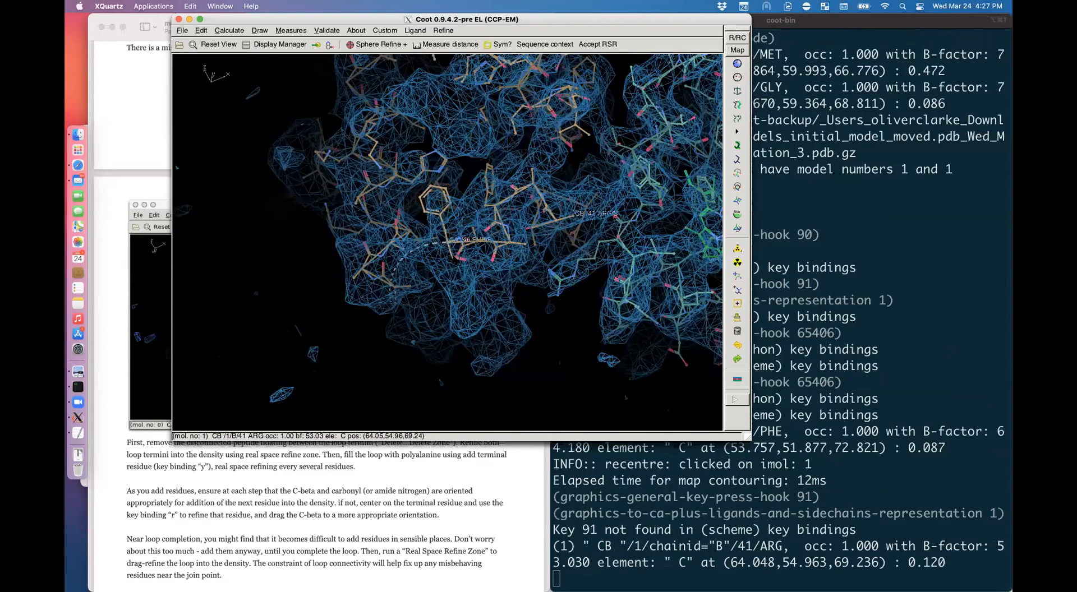
middle_click(441, 221)
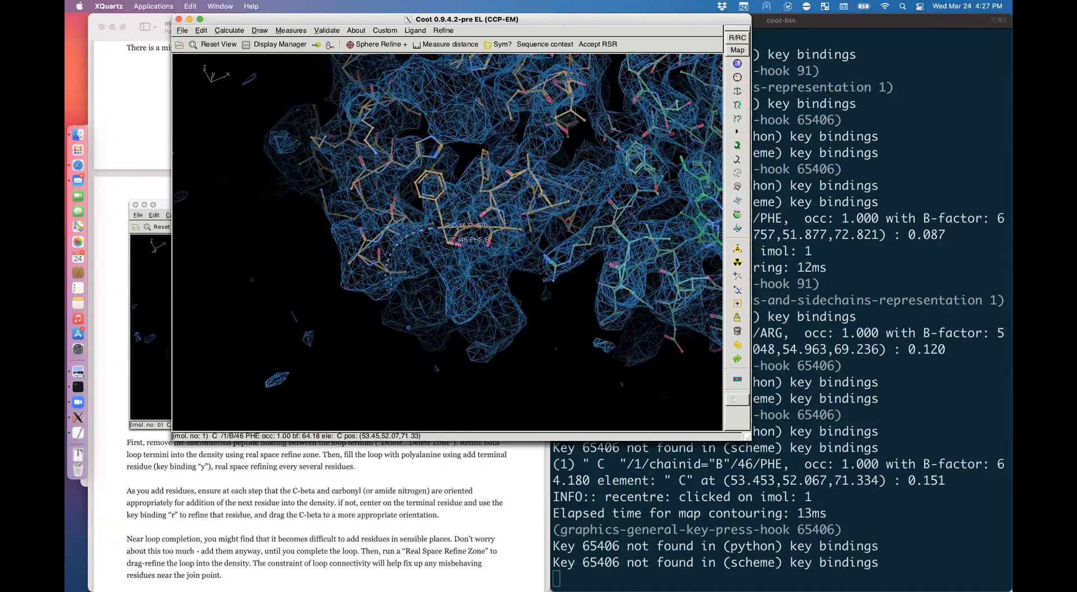
left_click_drag(441, 235, 442, 226)
left_click_drag(392, 356, 342, 359)
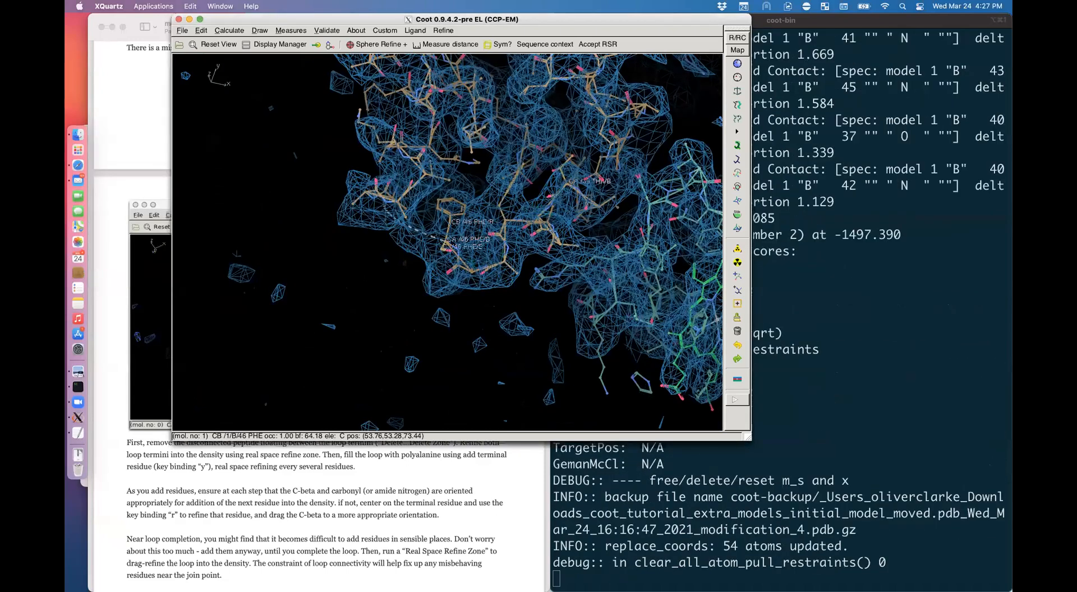
mouse_move(433, 246)
left_mouse_down()
mouse_move(433, 219)
mouse_move(440, 231)
left_mouse_up()
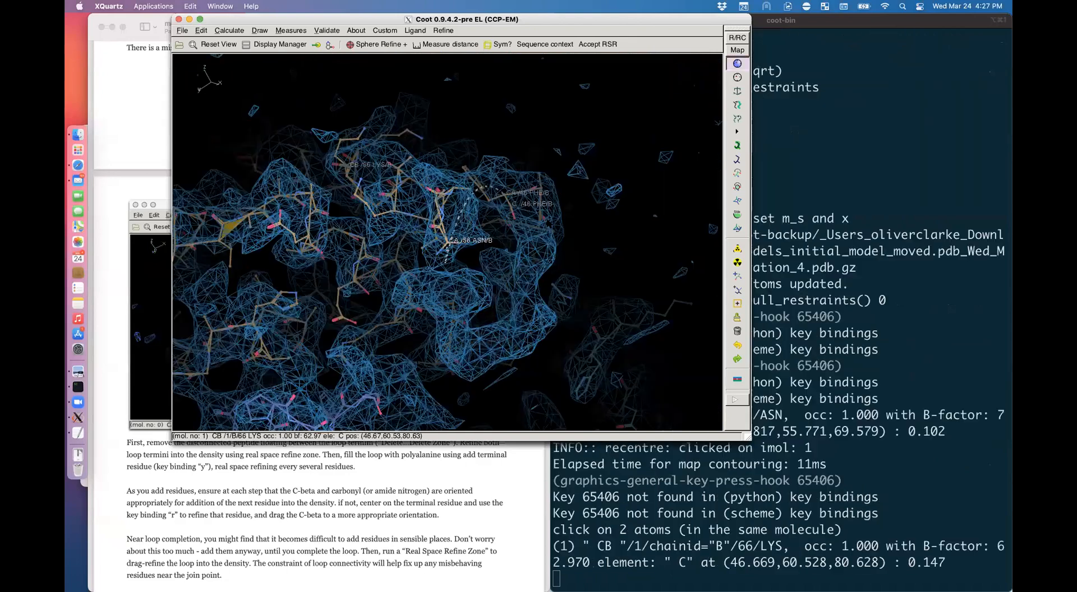
Step: Real-space refine the zone from 66 LYS to 58 ASN and accept the fit
left_click(441, 255)
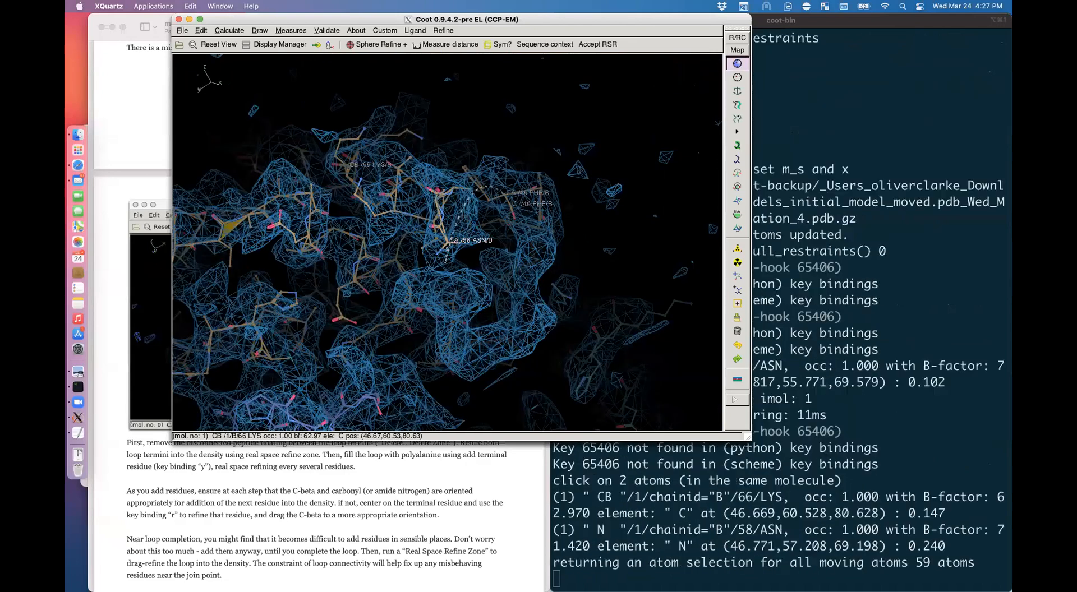
left_click(442, 256)
left_click_drag(476, 247, 449, 245)
left_click_drag(534, 225, 508, 240)
key("Return")
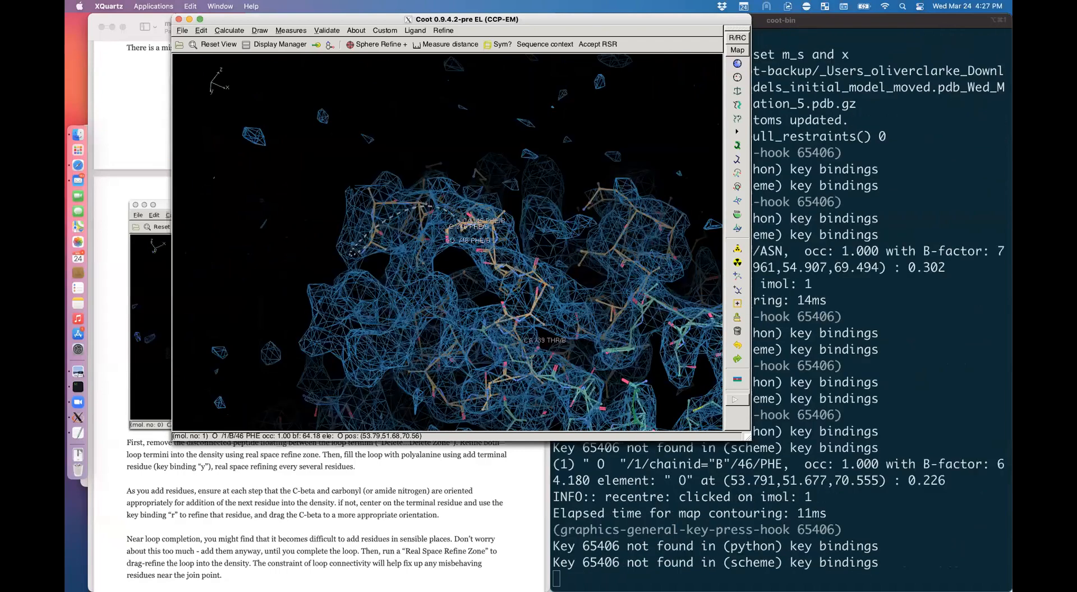
left_click_drag(476, 252, 512, 282)
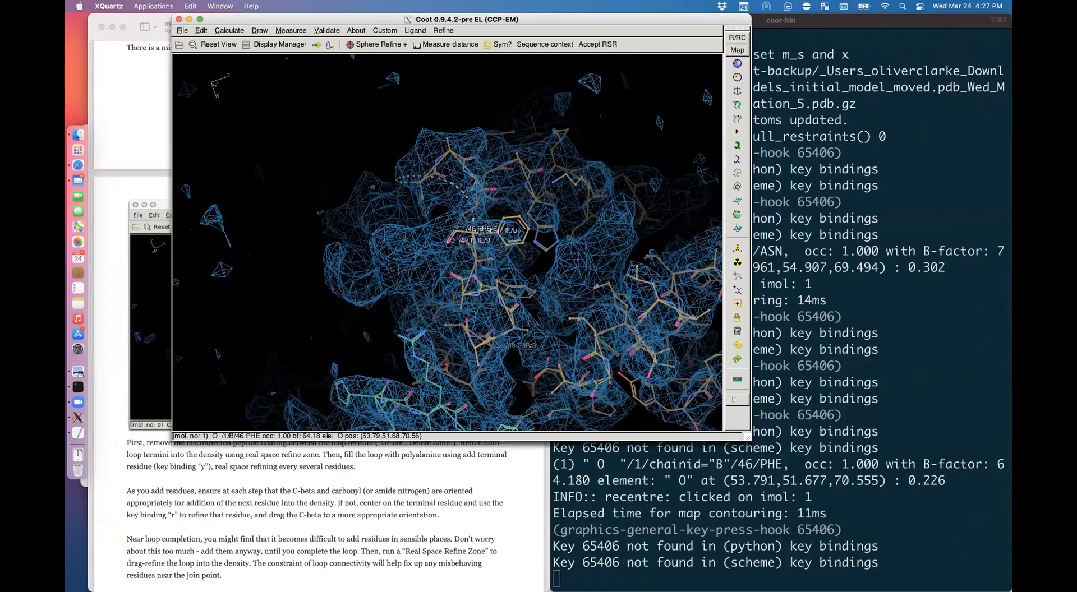
left_click_drag(512, 282, 523, 273)
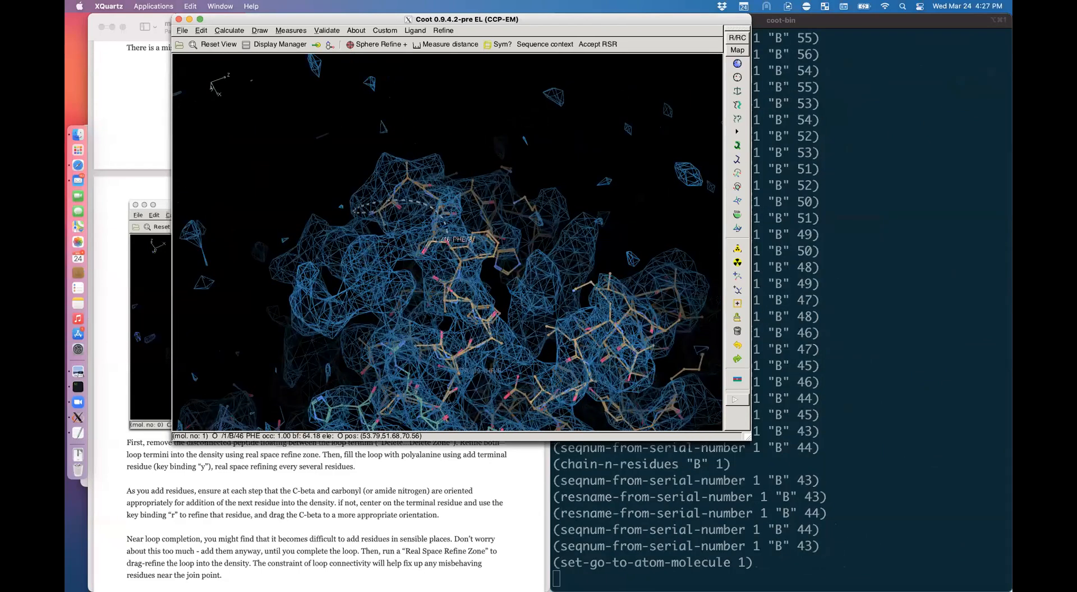
Step: Add alanine 49 after residue 48, sphere-refine it into density, and accept
key("y")
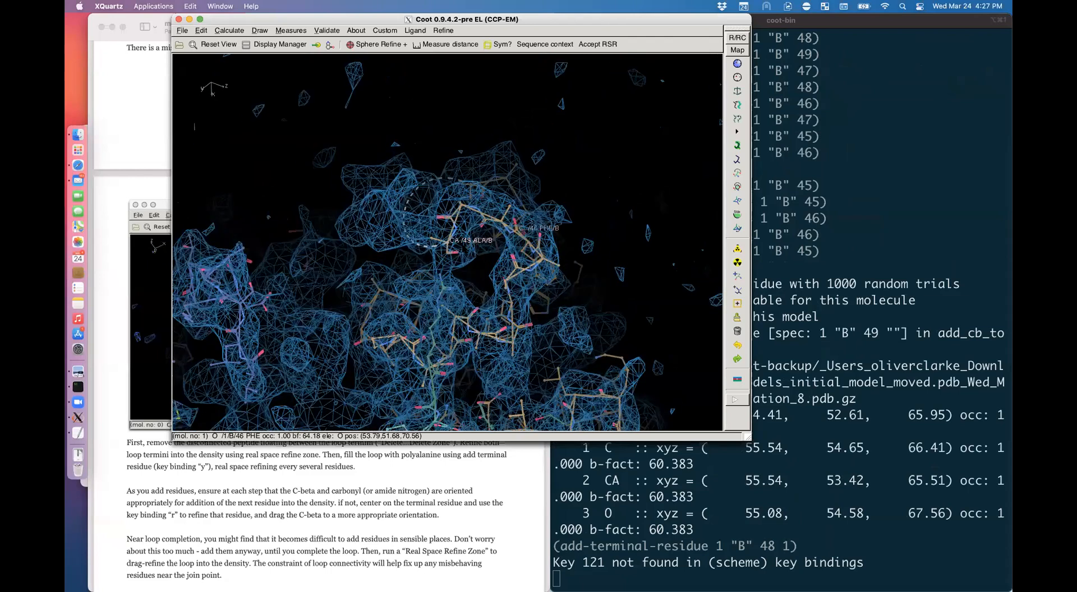
left_click_drag(449, 269, 433, 232)
right_click_drag(433, 232, 488, 275)
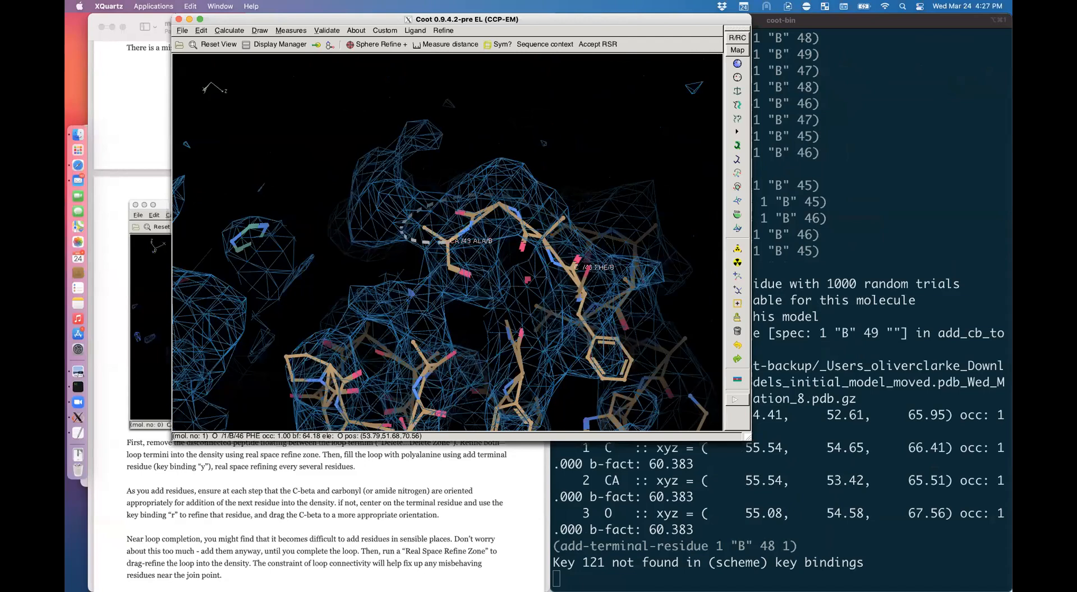
left_click(375, 44)
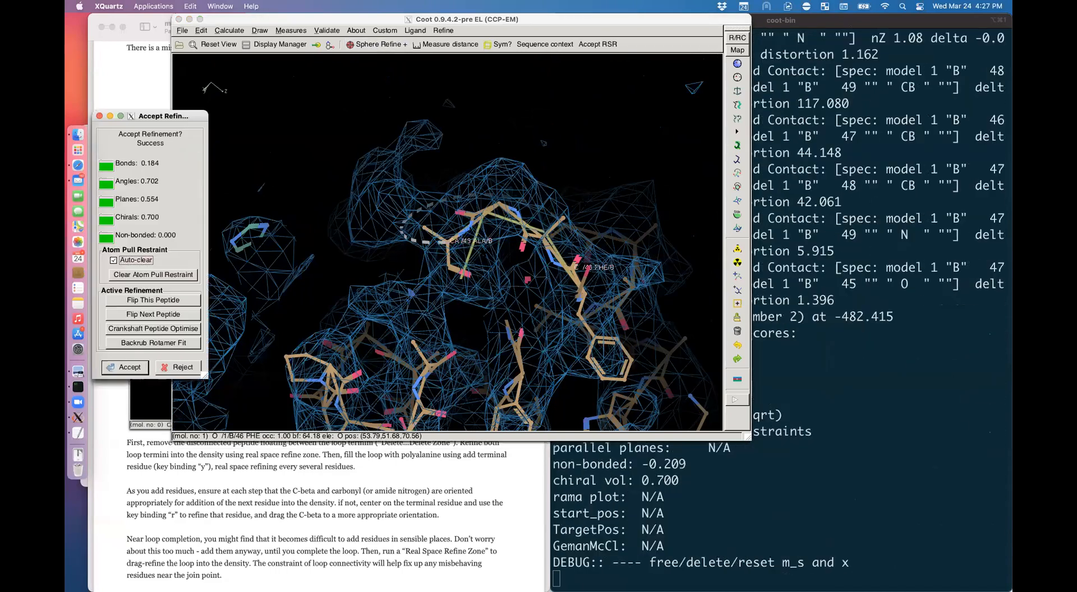
left_click(543, 143)
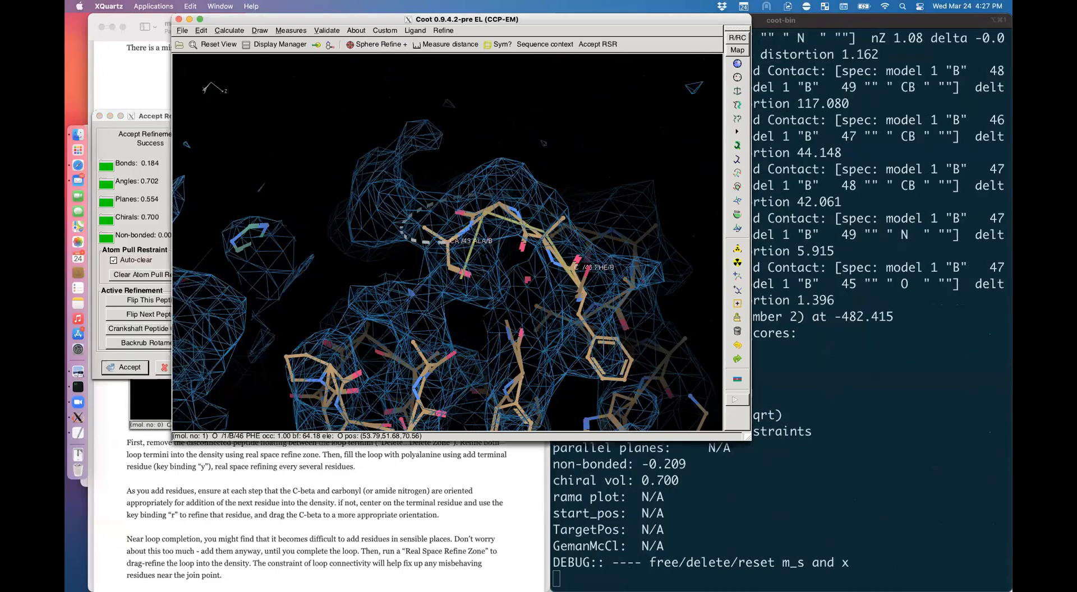
key("bracketleft")
key("bracketleft")
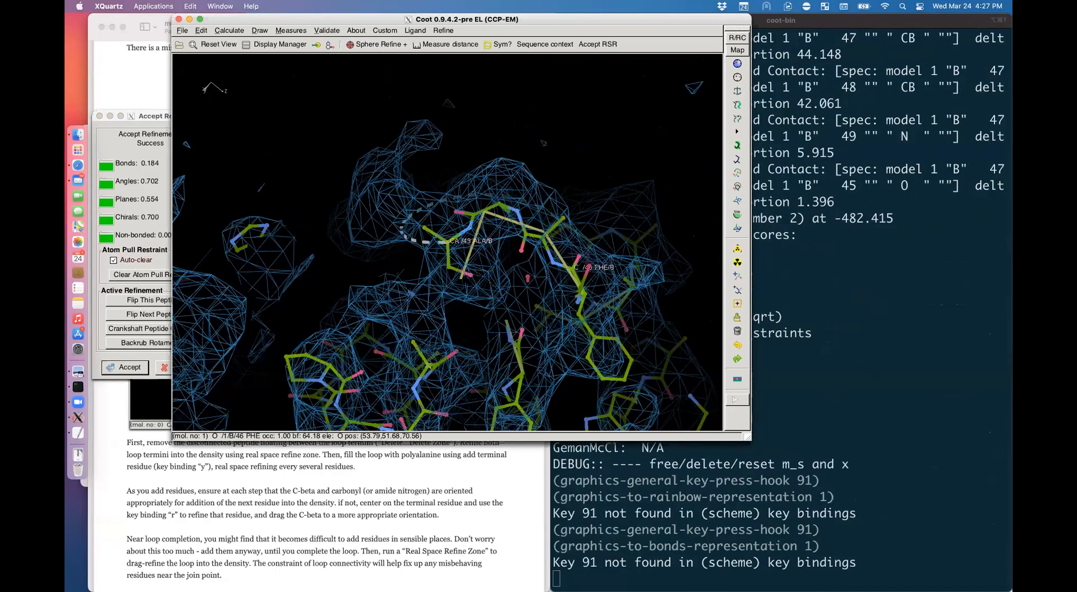
left_click(464, 281)
left_click_drag(462, 279, 429, 202)
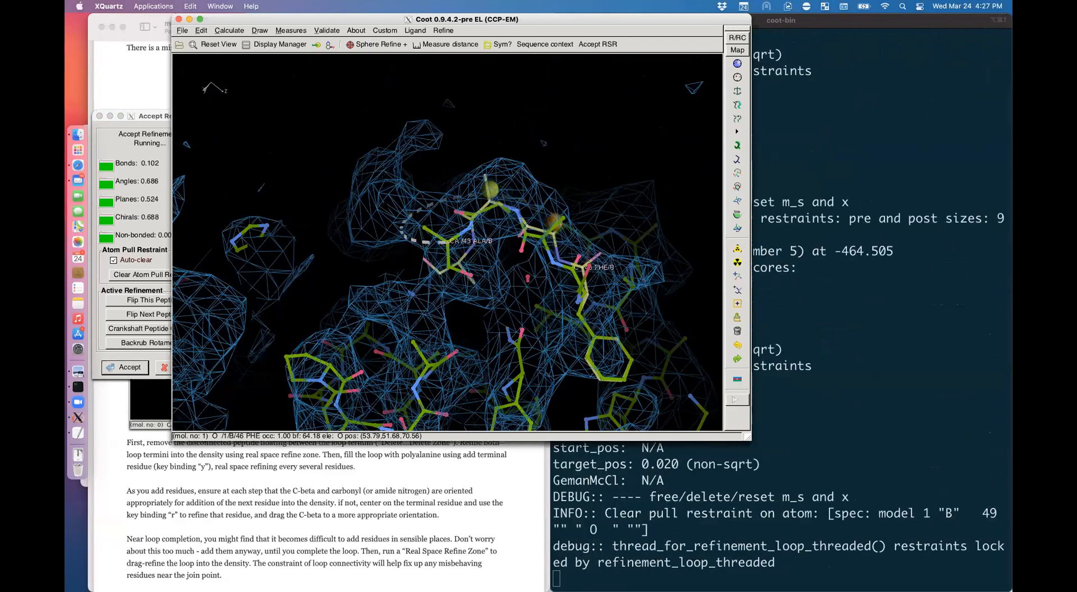
left_click_drag(447, 226, 392, 216)
key("Return")
Step: Add alanines 50–52 and refine residue 52, pulling its oxygen into density
left_click_drag(417, 294, 419, 194)
left_click(426, 243, "alt")
left_click_drag(426, 244, 423, 340)
key("y")
key("y")
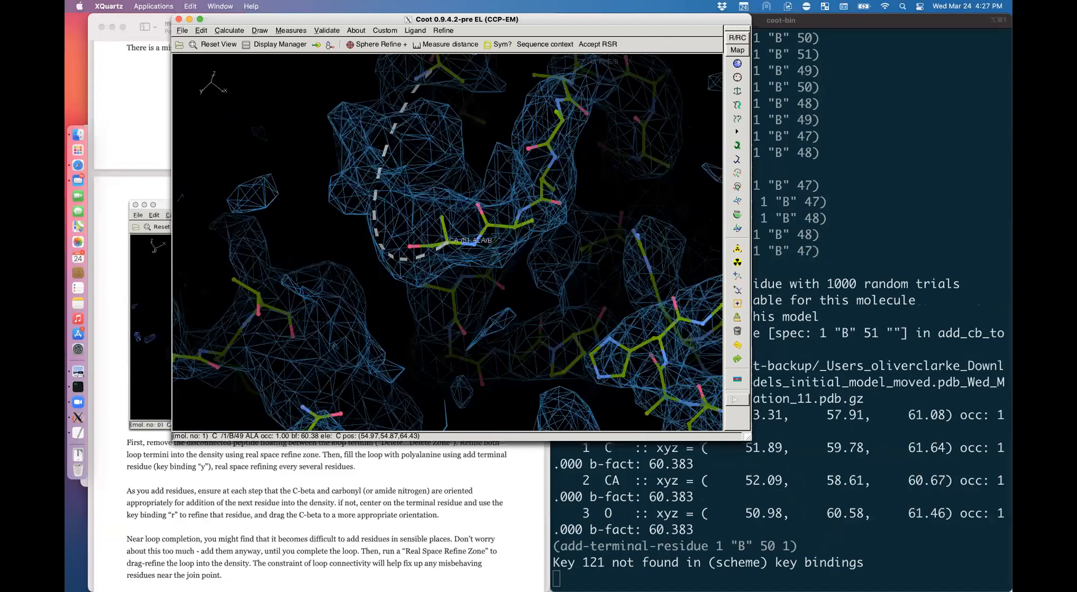
key("y")
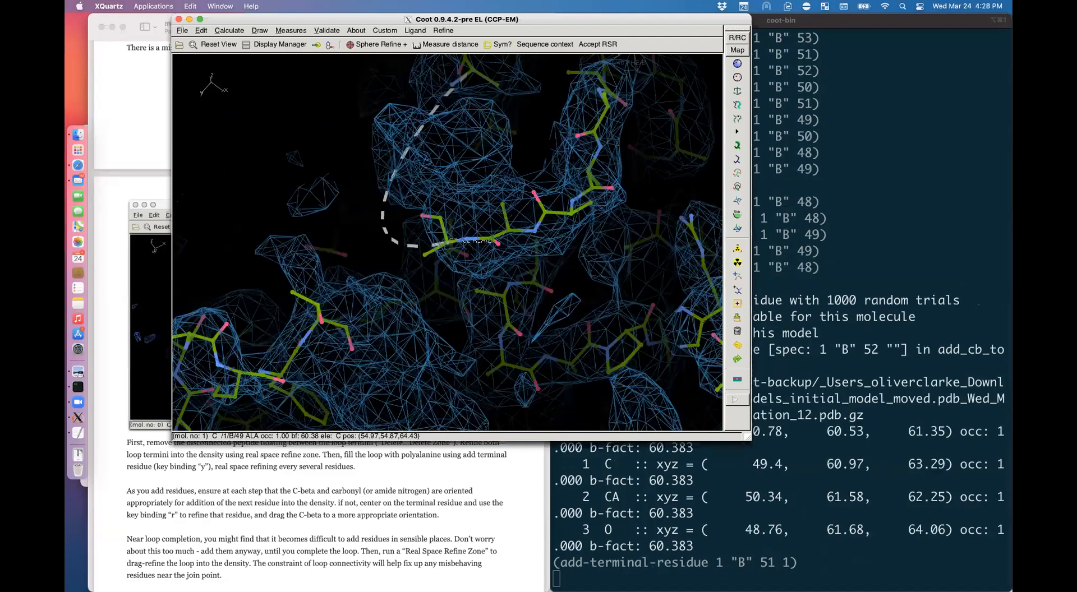
left_click_drag(423, 340, 458, 328)
right_click_drag(457, 329, 440, 322)
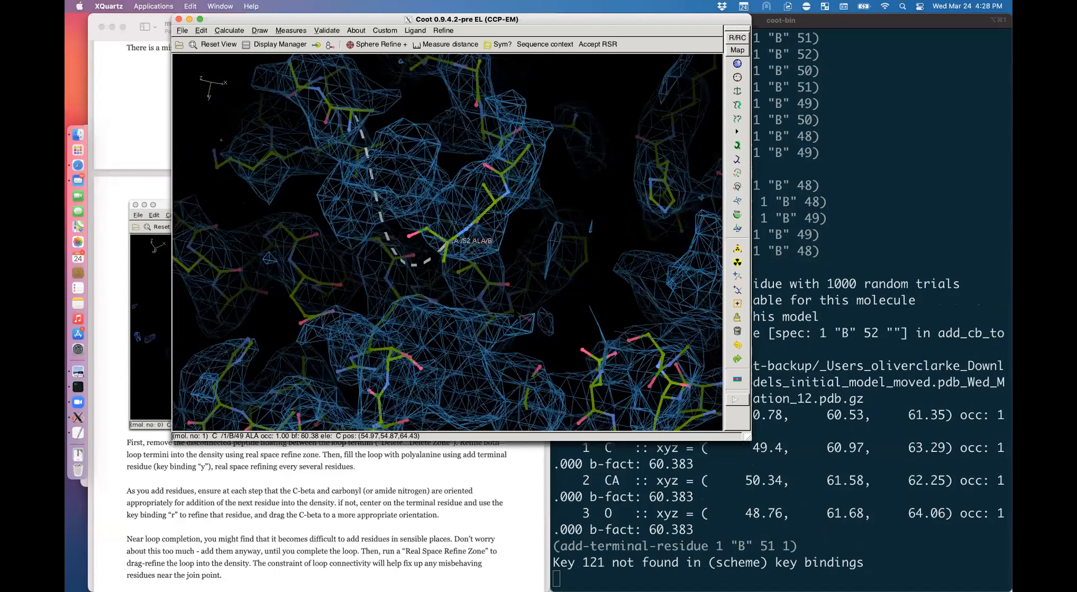
key("r")
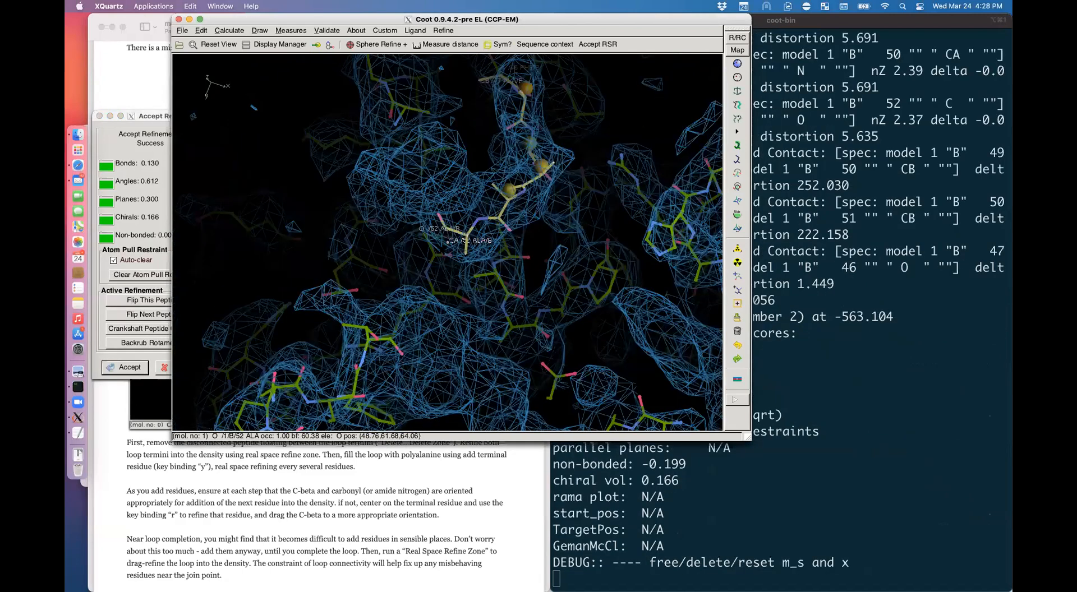
left_click_drag(449, 247, 425, 234)
left_click_drag(432, 192, 435, 184)
left_click_drag(482, 210, 442, 218)
left_click_drag(442, 218, 477, 234)
key("Return")
Step: Add alanine 53 and refine residues 48–53 into the density
key("y")
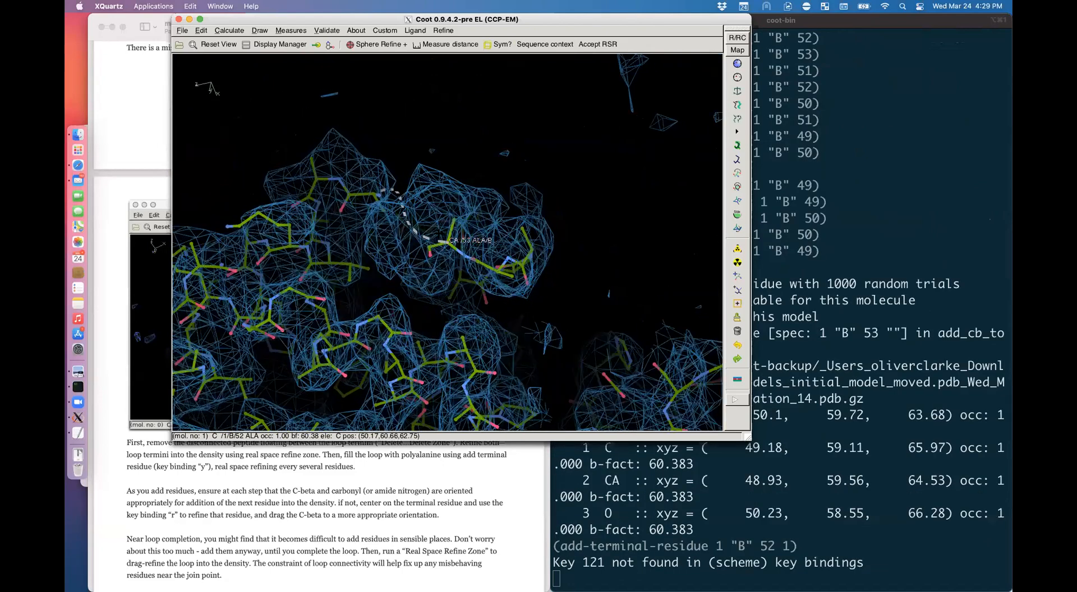
left_click_drag(440, 233, 410, 275)
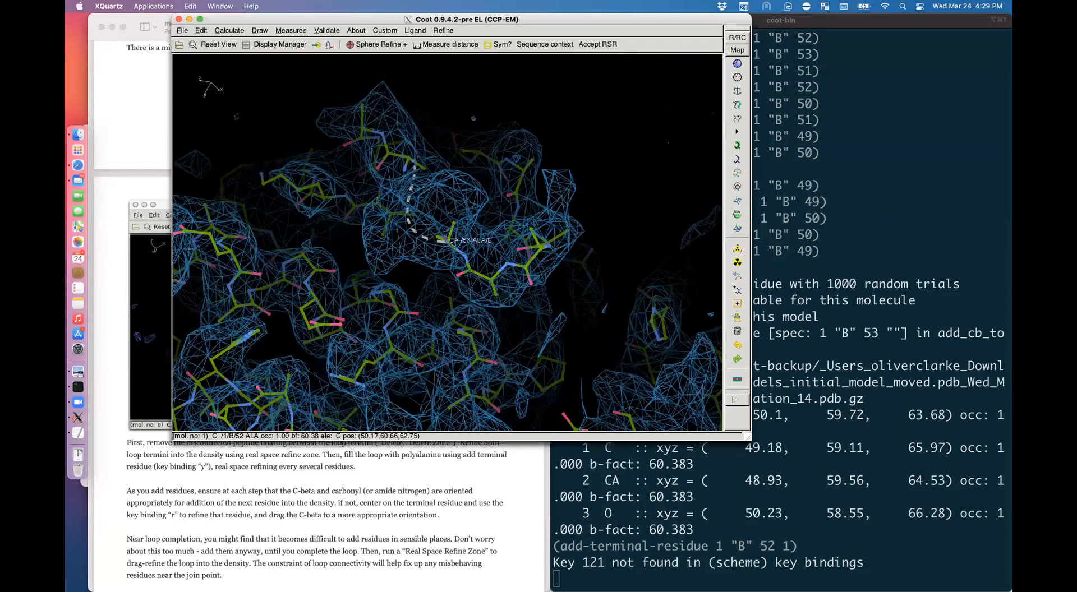
left_click(517, 192)
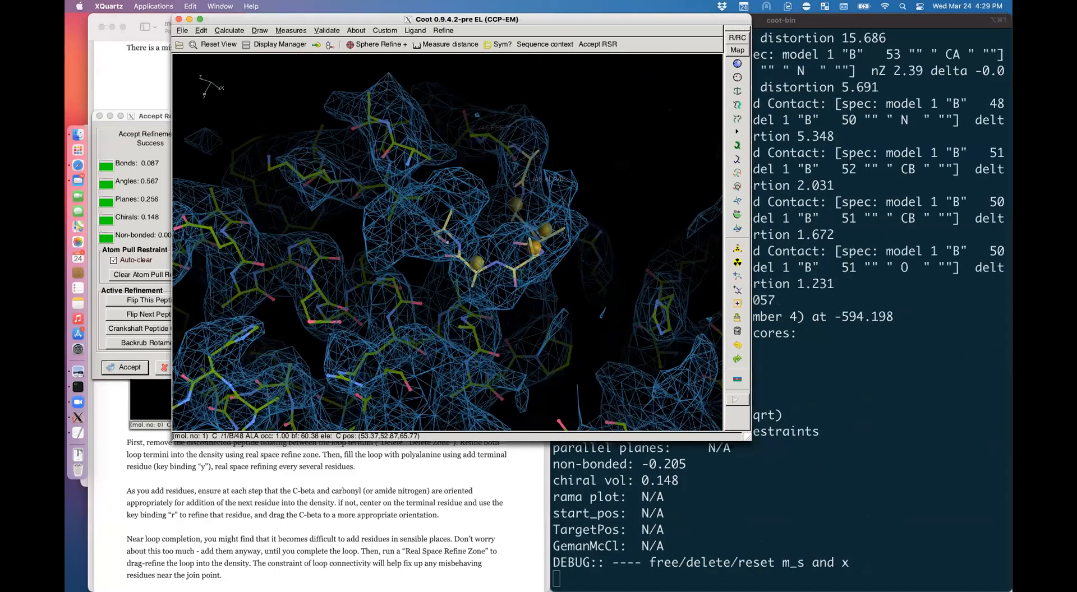
left_click_drag(461, 263, 425, 240)
left_click_drag(513, 225, 461, 176)
key("Return")
Step: Label the C of ALA 53 and the CA of ASN 58 to gauge the remaining gap
left_click_drag(476, 335, 387, 409)
left_click_drag(536, 140, 477, 242)
left_click_drag(393, 292, 426, 277)
double_click(426, 276)
left_click_drag(418, 188, 395, 159)
double_click(392, 148)
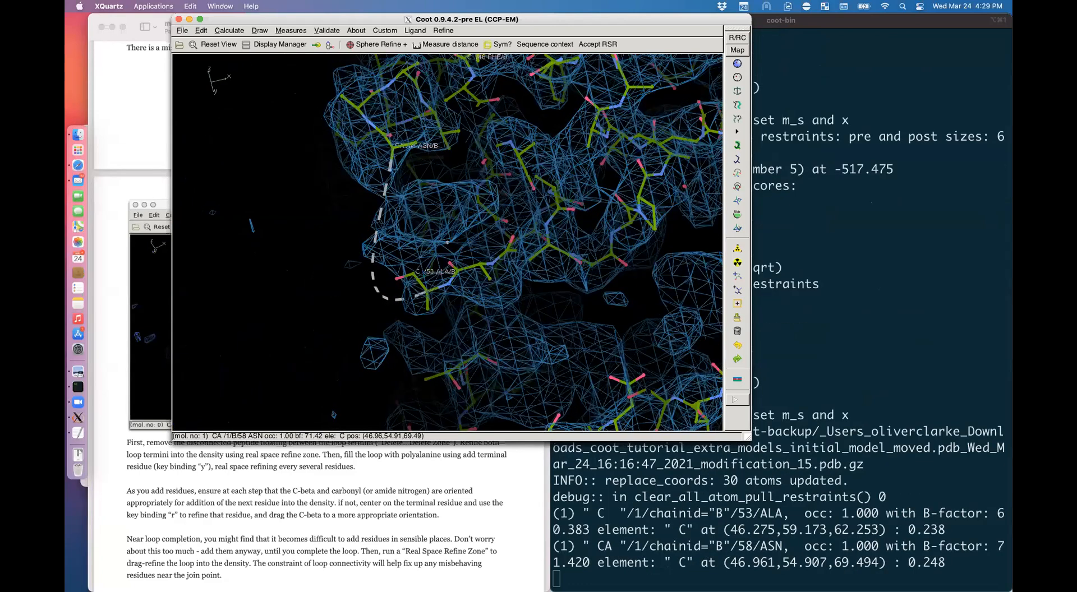
left_click_drag(376, 226, 425, 186)
left_click_drag(514, 133, 552, 150)
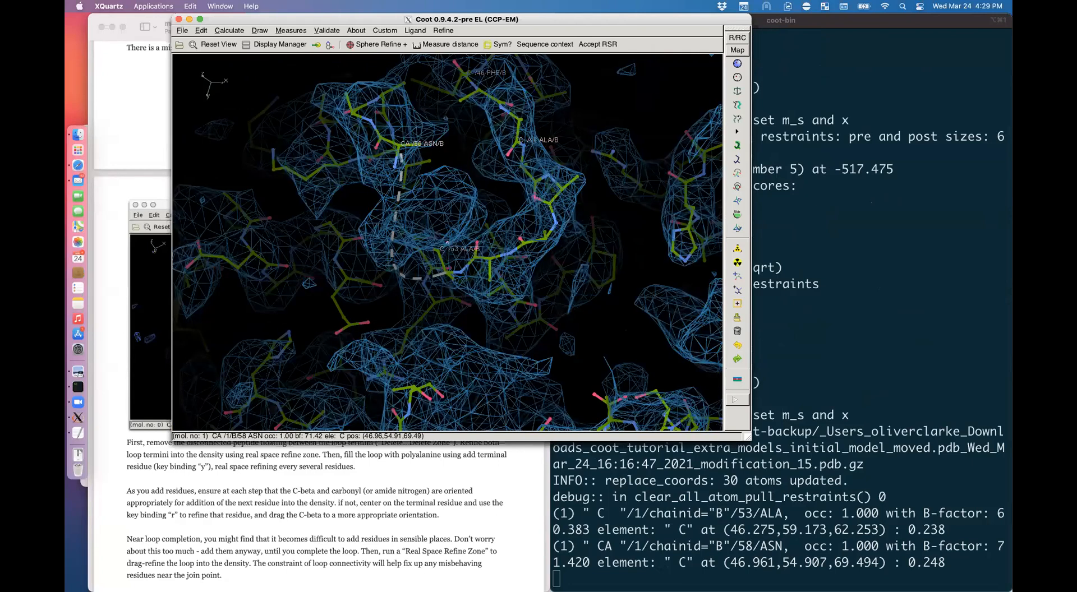
left_click_drag(412, 106, 264, 196)
left_click_drag(348, 247, 546, 183)
left_click_drag(465, 253, 431, 370)
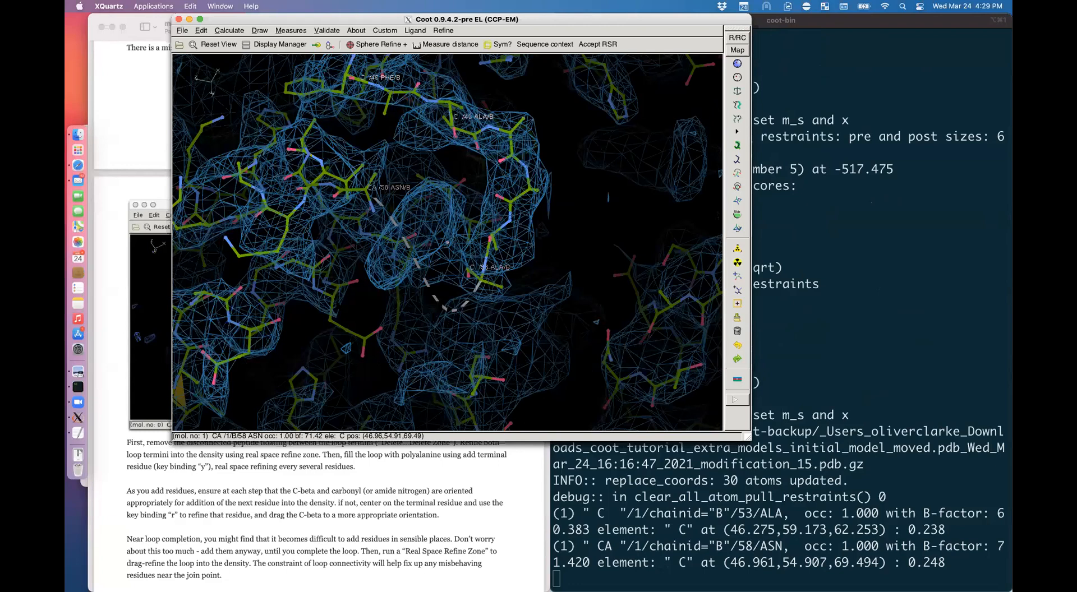
left_click_drag(487, 203, 458, 219)
Step: Add alanines 54 through 57 and switch the display to a C-alpha trace
key("y")
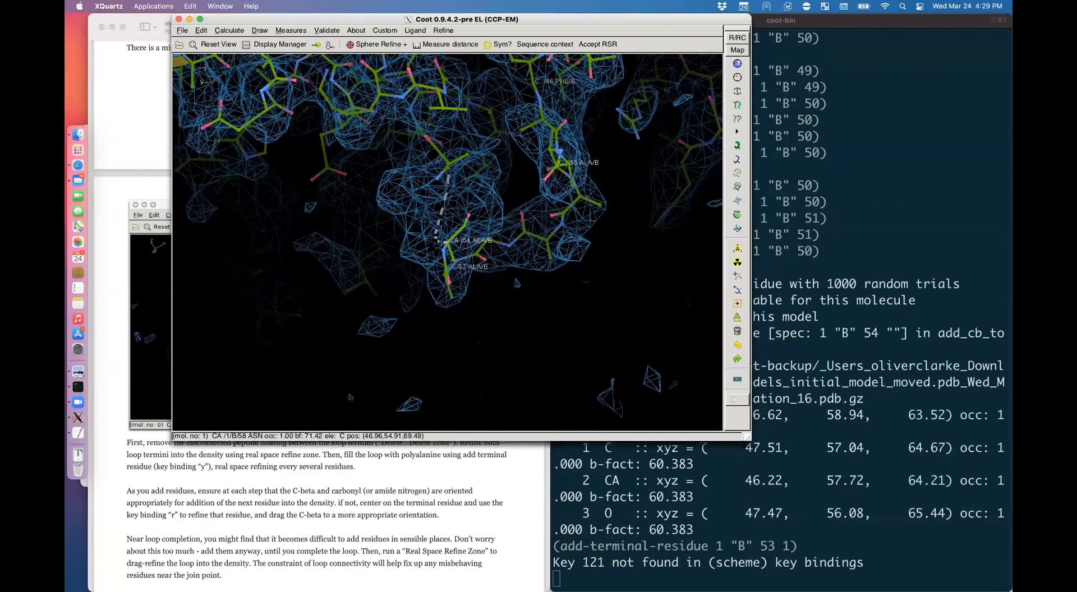
key("y")
left_click_drag(441, 295, 404, 314)
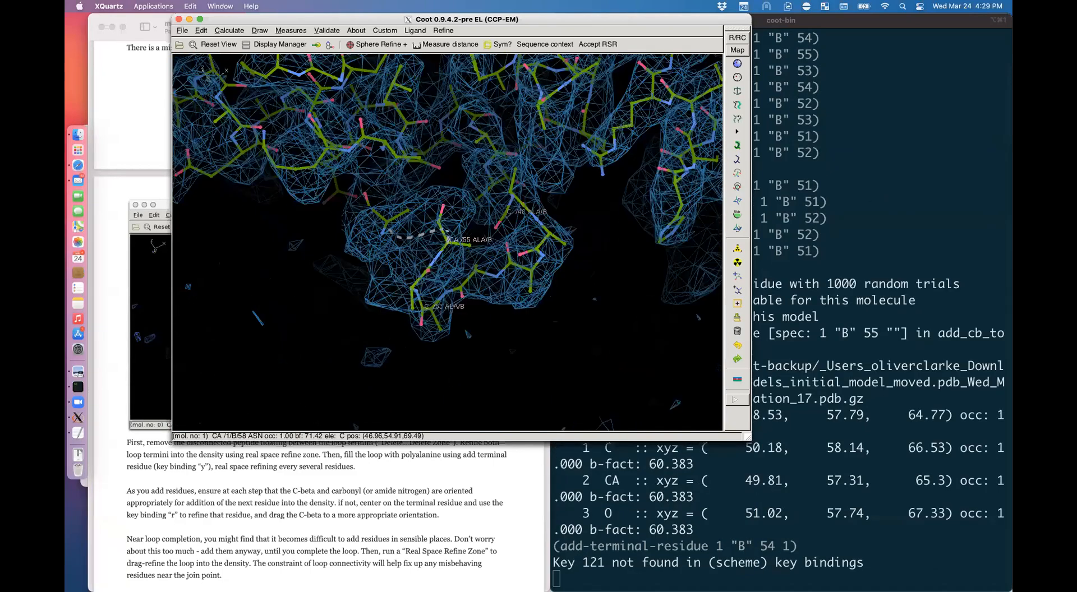
key("y")
key("y")
mouse_move(447, 231)
left_mouse_down()
mouse_move(489, 224)
mouse_move(443, 238)
left_mouse_up()
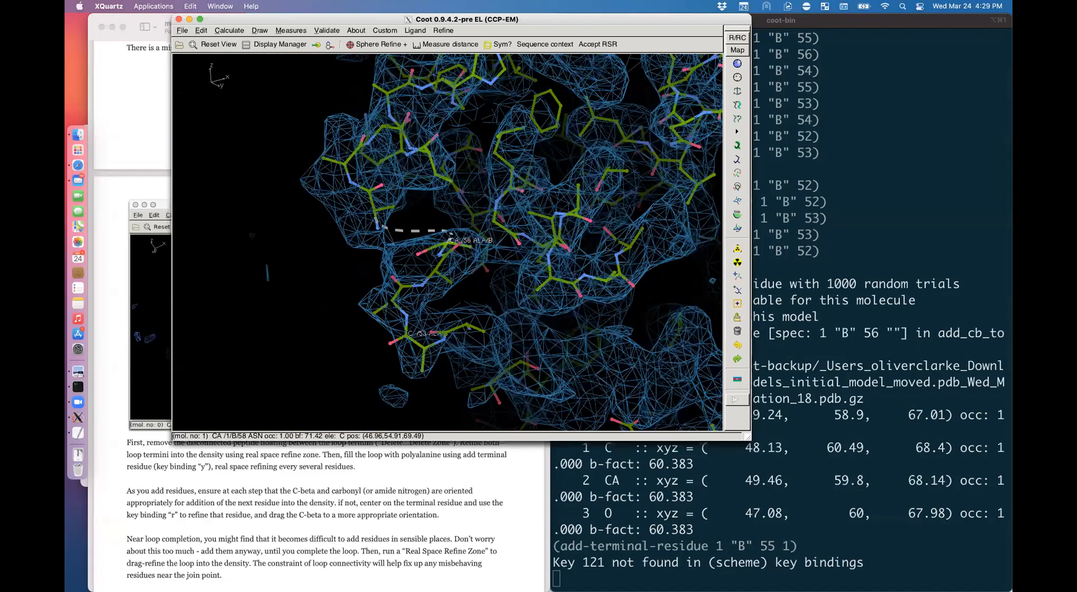
key("y")
mouse_move(539, 316)
left_mouse_down()
mouse_move(497, 337)
mouse_move(547, 269)
left_mouse_up()
key("bracketleft")
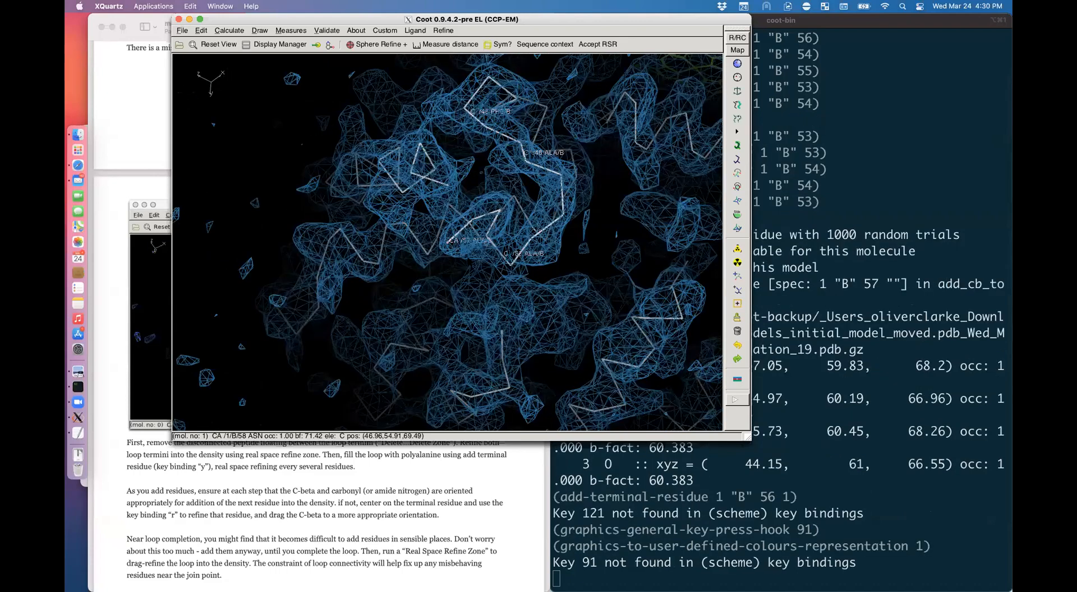
Step: Start a real-space refinement of the rebuilt loop zone ending at 64 HIS
right_click_drag(472, 261, 467, 254)
mouse_move(466, 254)
left_mouse_down()
mouse_move(477, 268)
mouse_move(470, 224)
mouse_move(472, 237)
left_mouse_up()
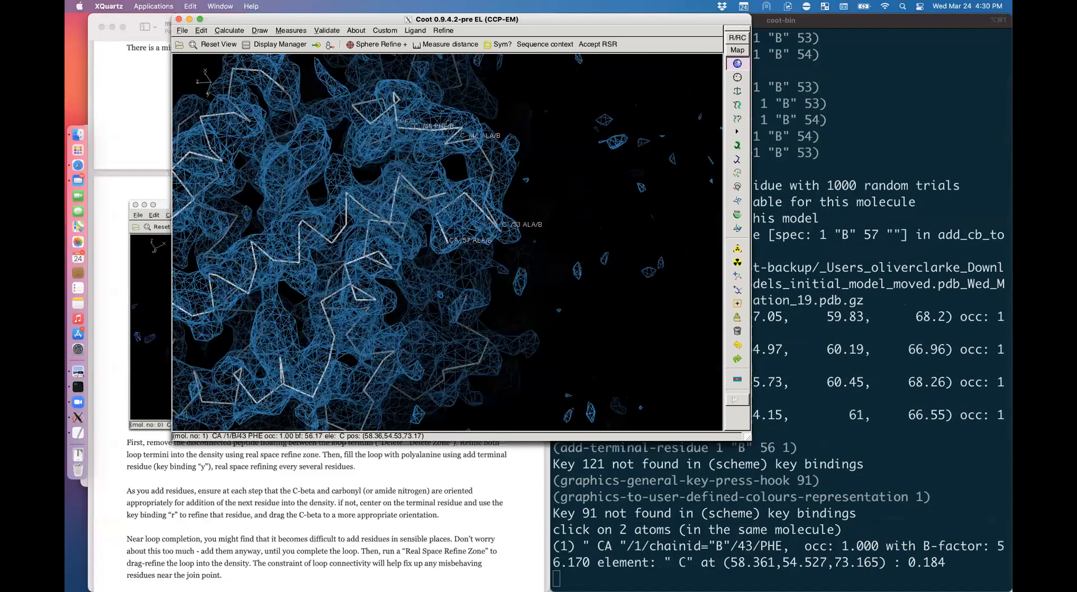
left_click(347, 193)
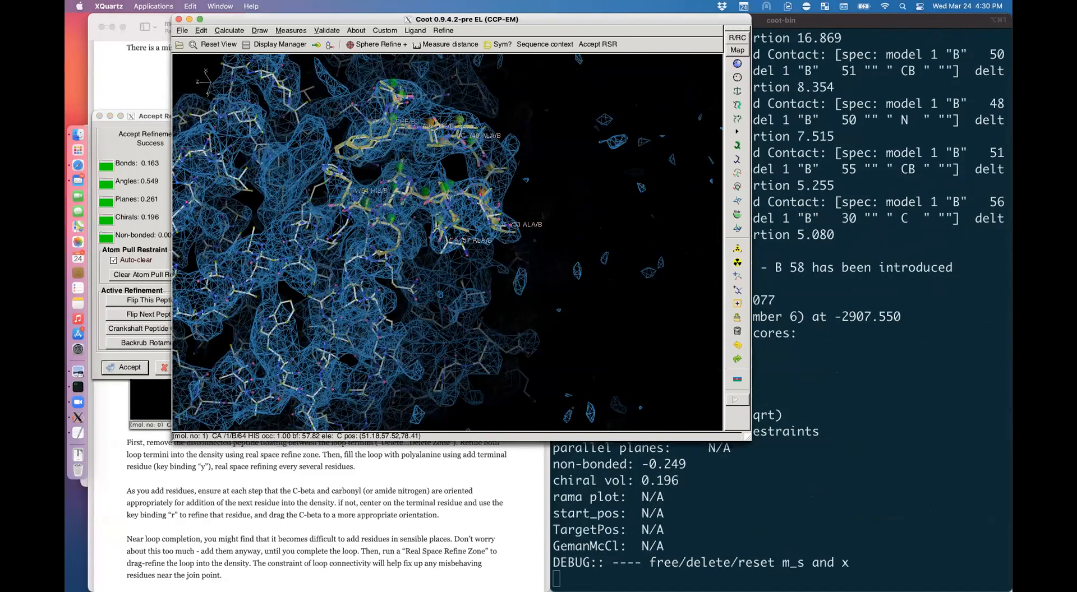
left_click_drag(443, 236, 438, 249)
left_click_drag(439, 288, 522, 270)
right_click_drag(521, 270, 561, 296)
Step: Drag atoms of residues 55, 52 and 50 into density and accept the refinement
left_click_drag(561, 296, 449, 286)
left_click_drag(470, 254, 445, 238)
left_click_drag(523, 246, 560, 185)
left_click_drag(530, 200, 547, 270)
left_click_drag(533, 225, 523, 137)
left_click_drag(501, 182, 500, 217)
left_click_drag(530, 263, 510, 265)
key("Return")
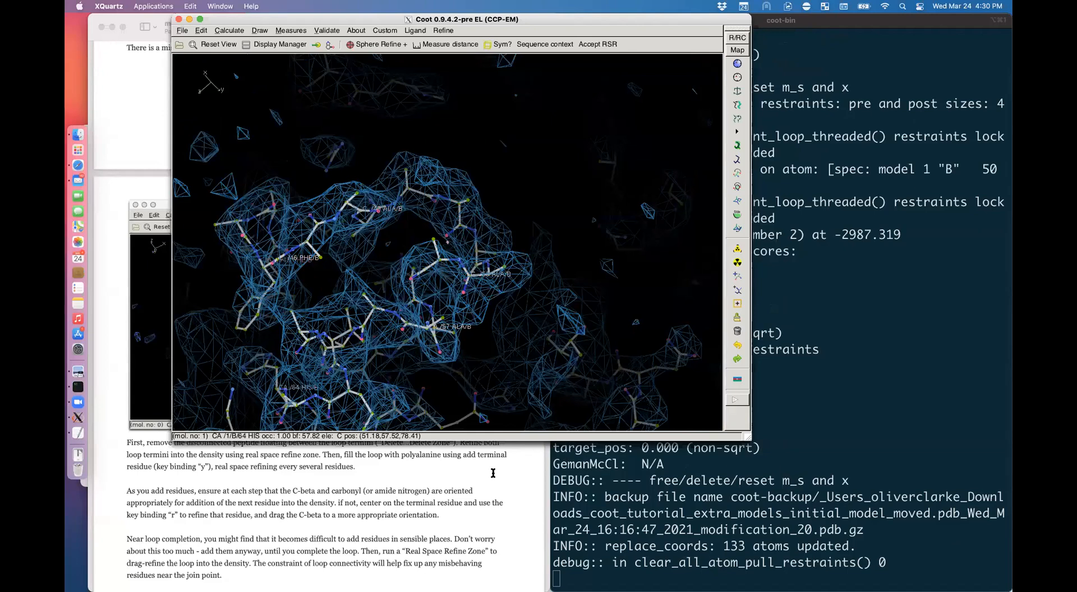
Step: Highlight the 'Near loop completion' paragraph in the tutorial, scroll on, and return to Coot
left_click(493, 473)
scroll(493, 473, "down", 2)
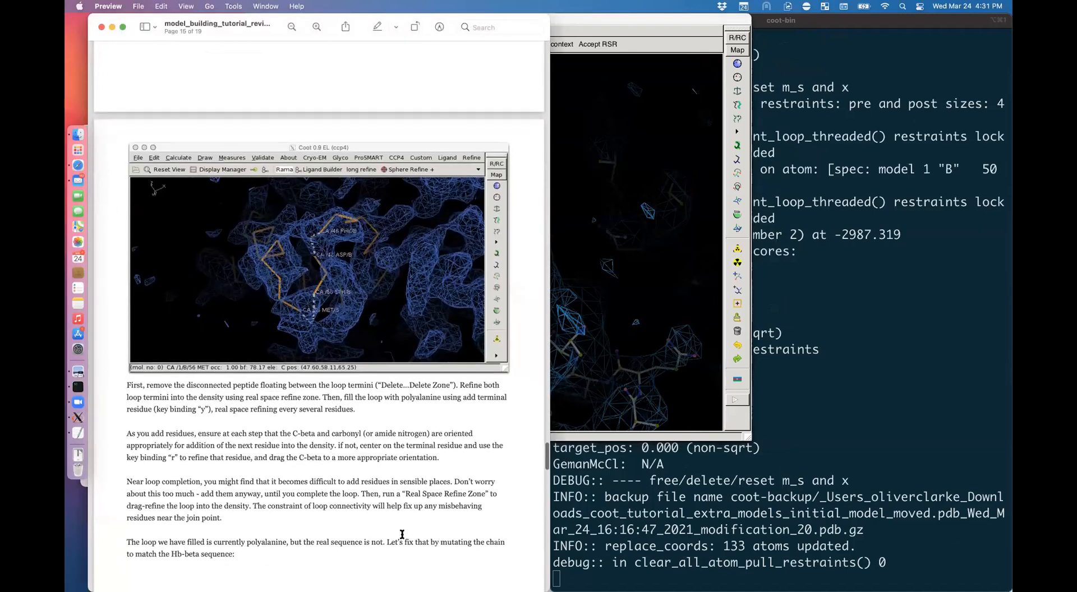
scroll(402, 534, "down", 2)
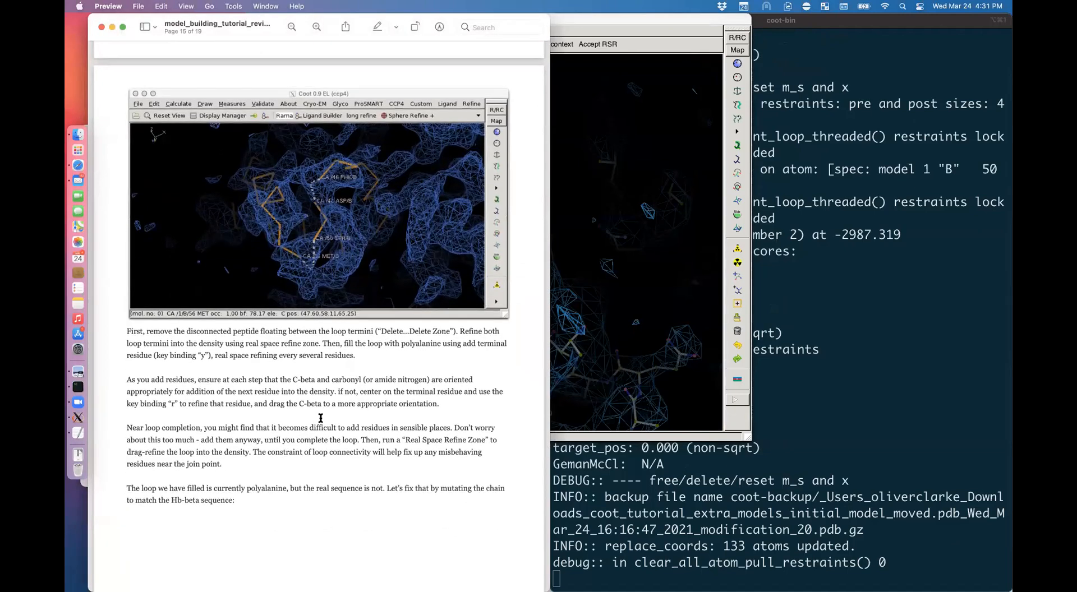
left_click_drag(124, 422, 340, 465)
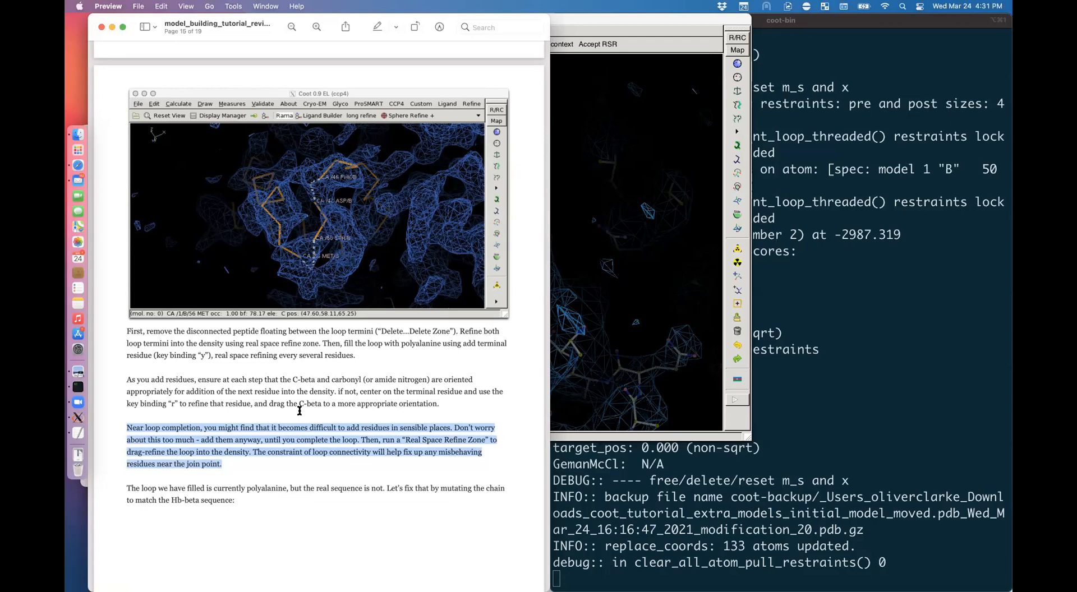
scroll(291, 411, "down", 5)
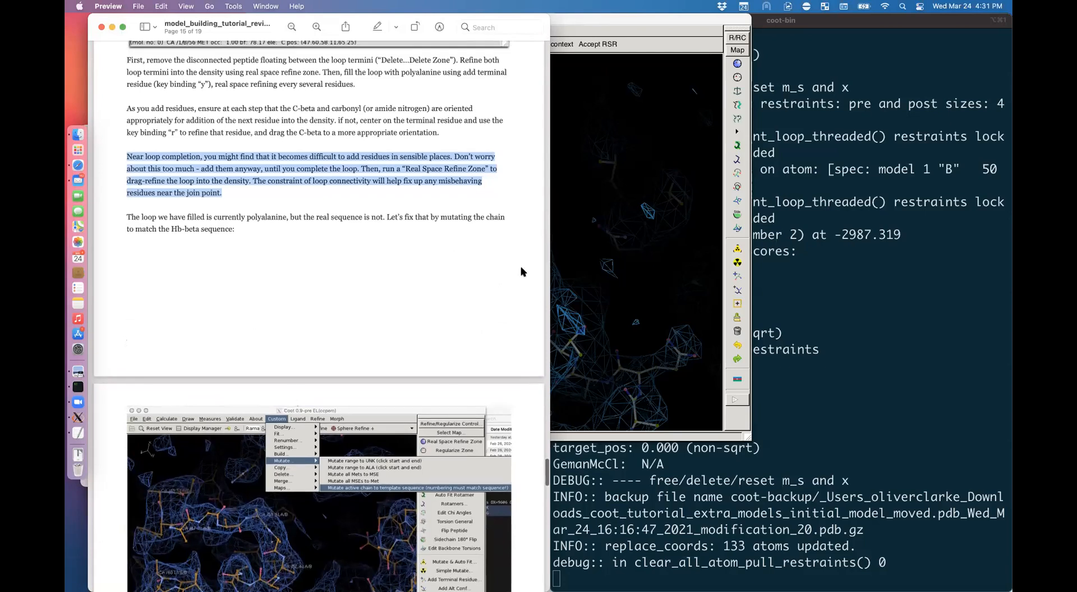
left_click(605, 359)
left_click_drag(606, 359, 566, 384)
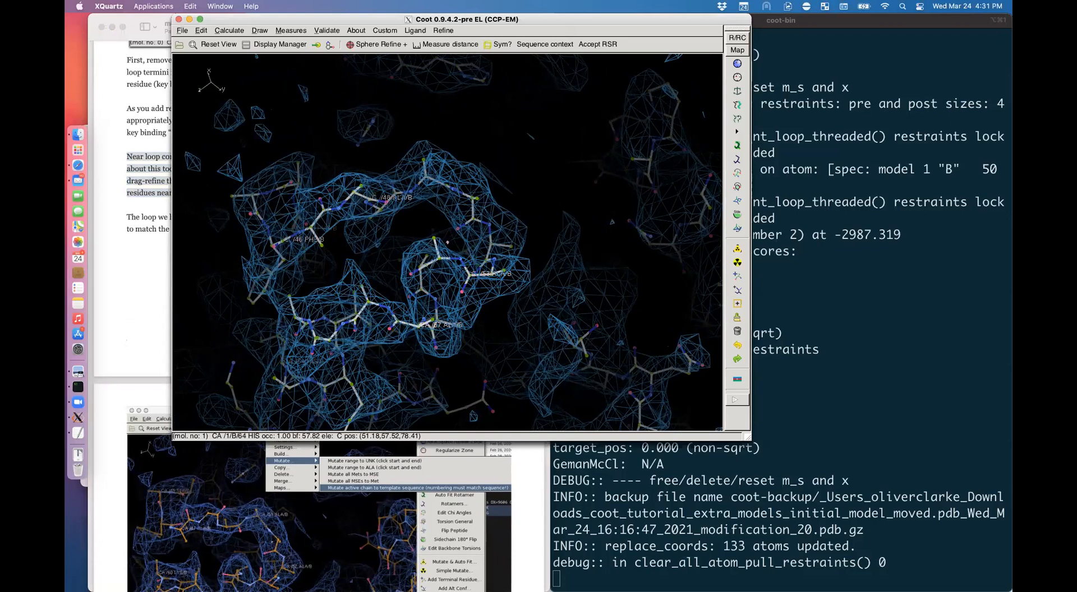
Step: Open Mutate active chain to template sequence, clear its placeholder text, and open Finder
left_click_drag(247, 343, 150, 340)
left_click(150, 340)
scroll(152, 340, "down", 8)
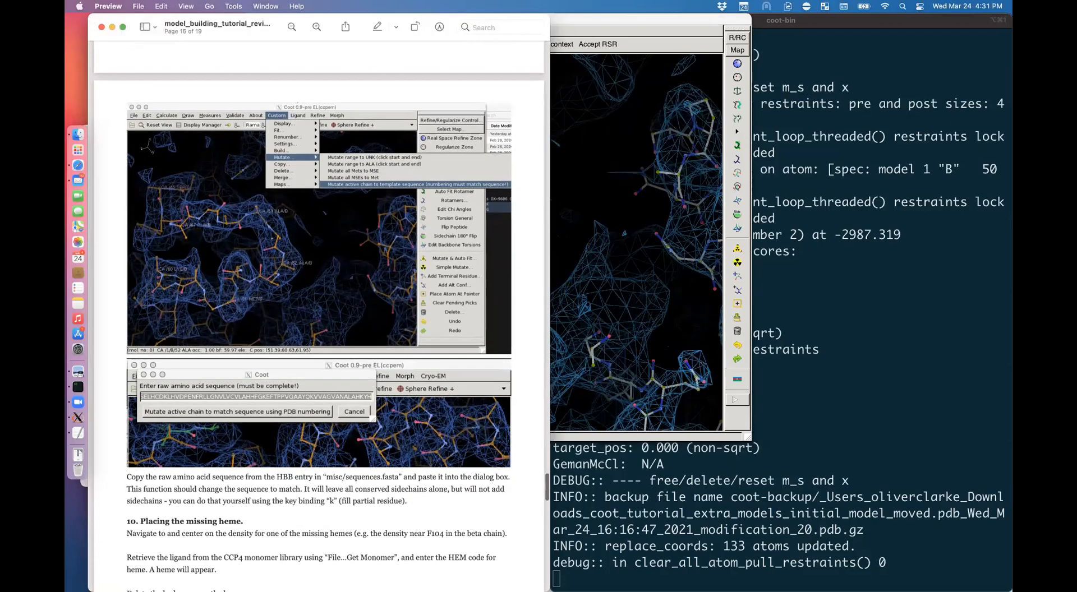
left_click(594, 303)
left_click(387, 31)
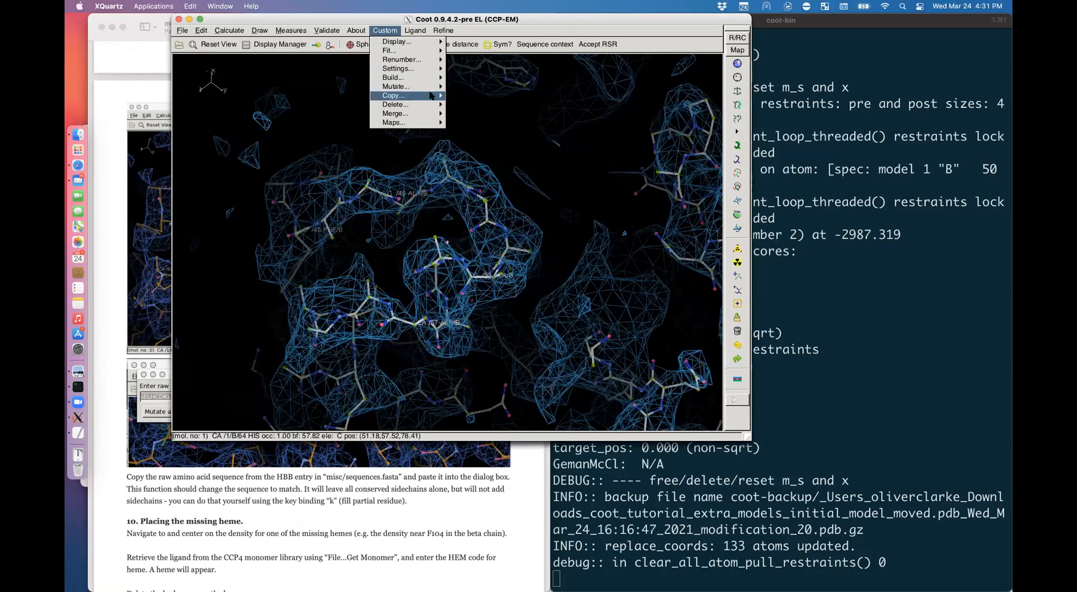
mouse_move(405, 86)
left_click(504, 118)
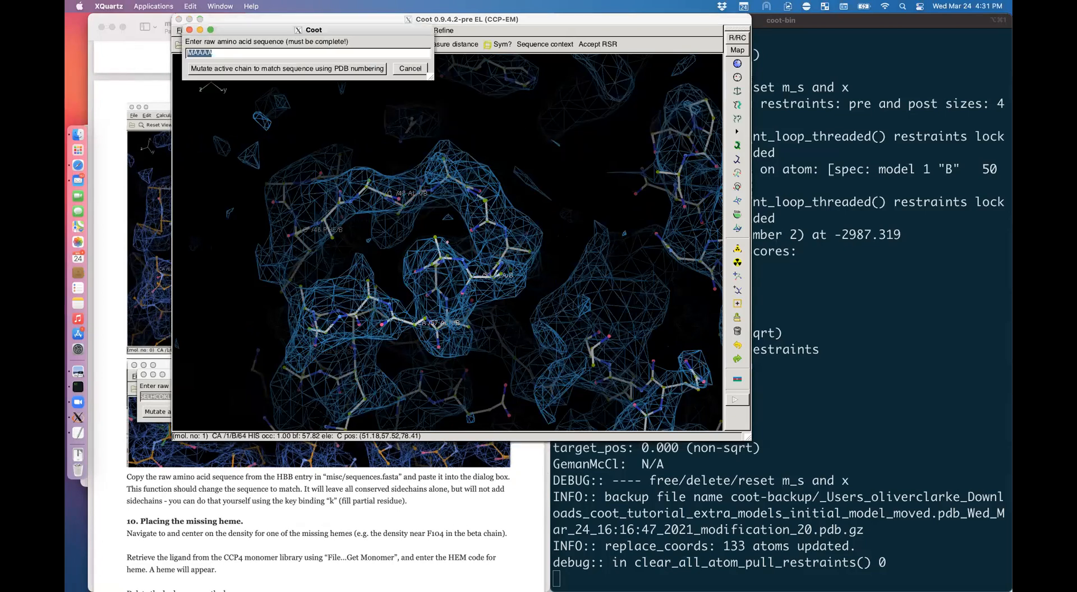
key("BackSpace")
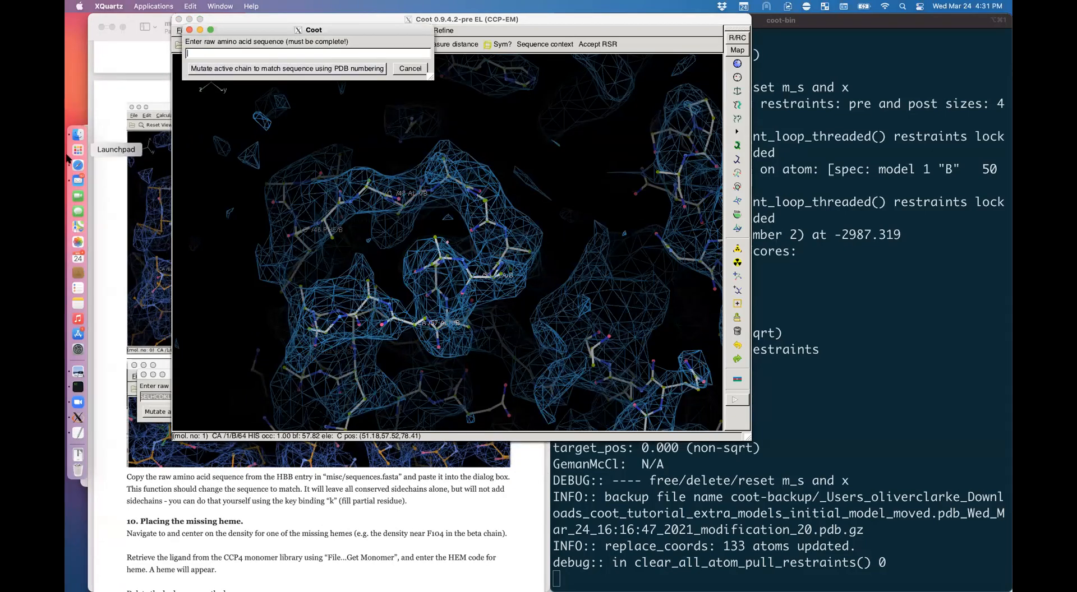
left_click(78, 137)
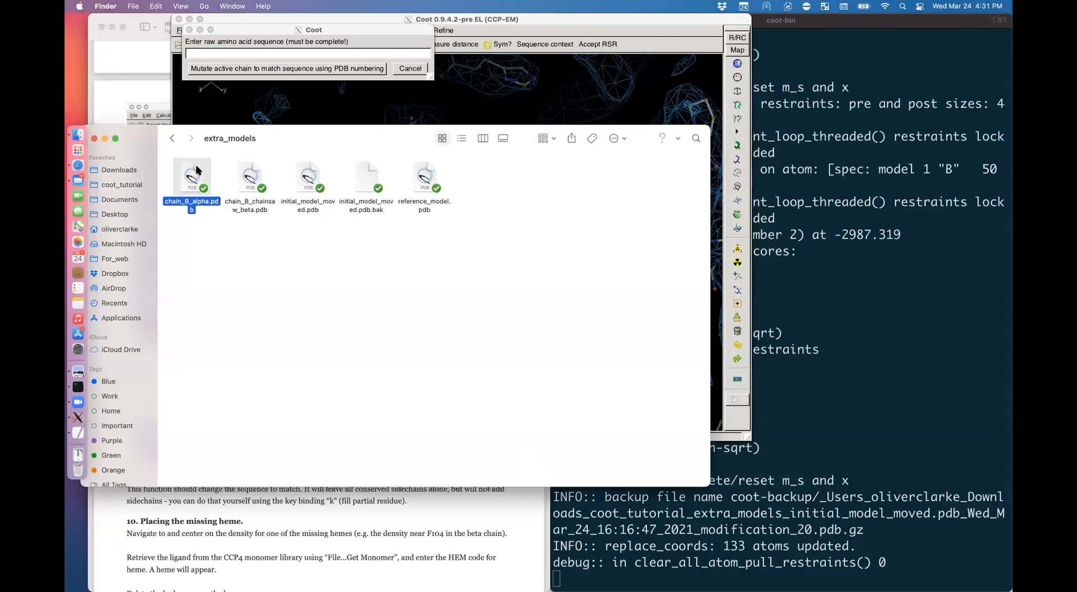
Step: Open sequences.fasta from coot_tutorial/misc in TextEdit
left_click(172, 138)
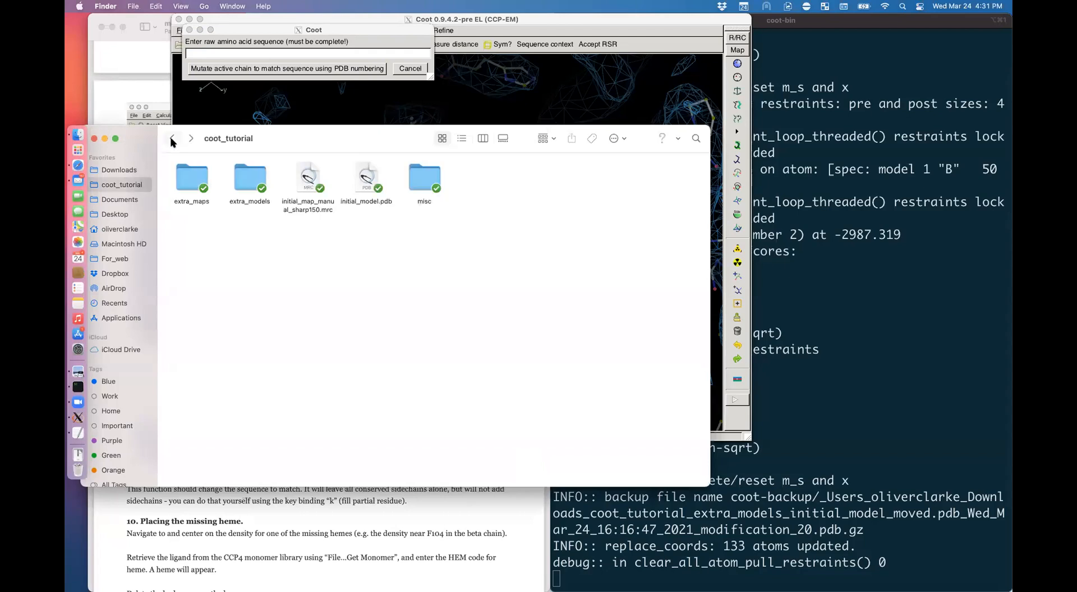
double_click(424, 177)
left_click(491, 180)
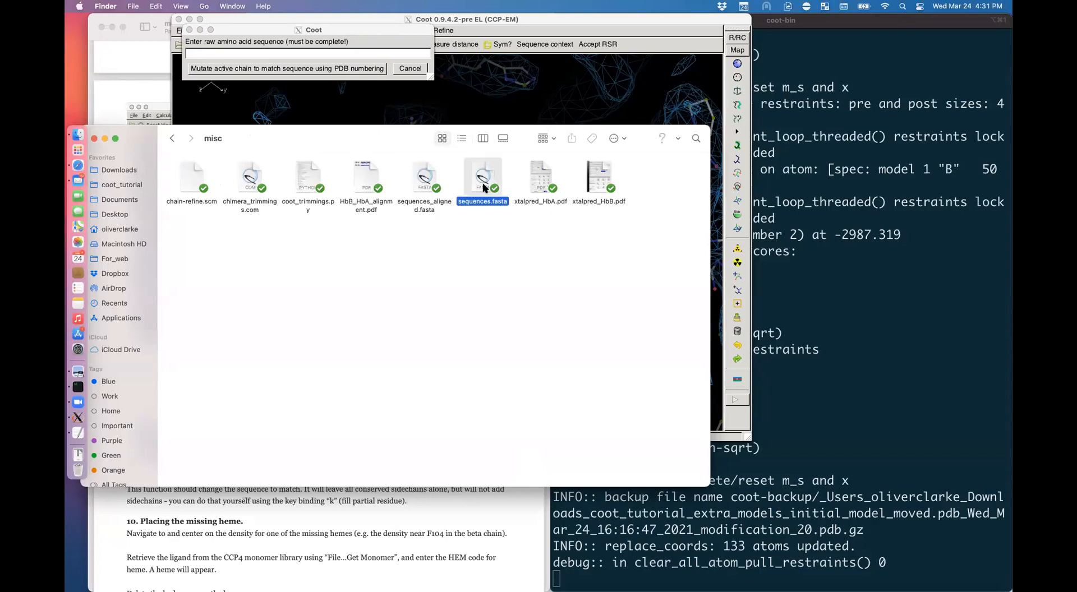
right_click(486, 186)
mouse_move(561, 203)
left_click(643, 249)
scroll(288, 280, "down", 10)
left_click(292, 305)
double_click(292, 305)
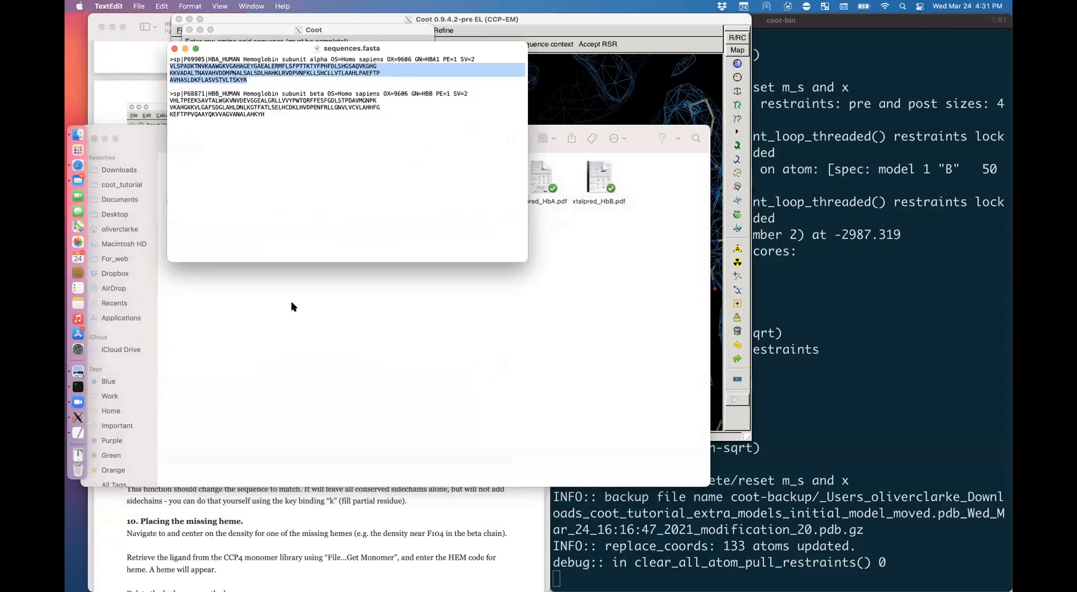
Step: Select the hemoglobin beta sequence lines and return to Coot
left_click_drag(278, 114, 167, 99)
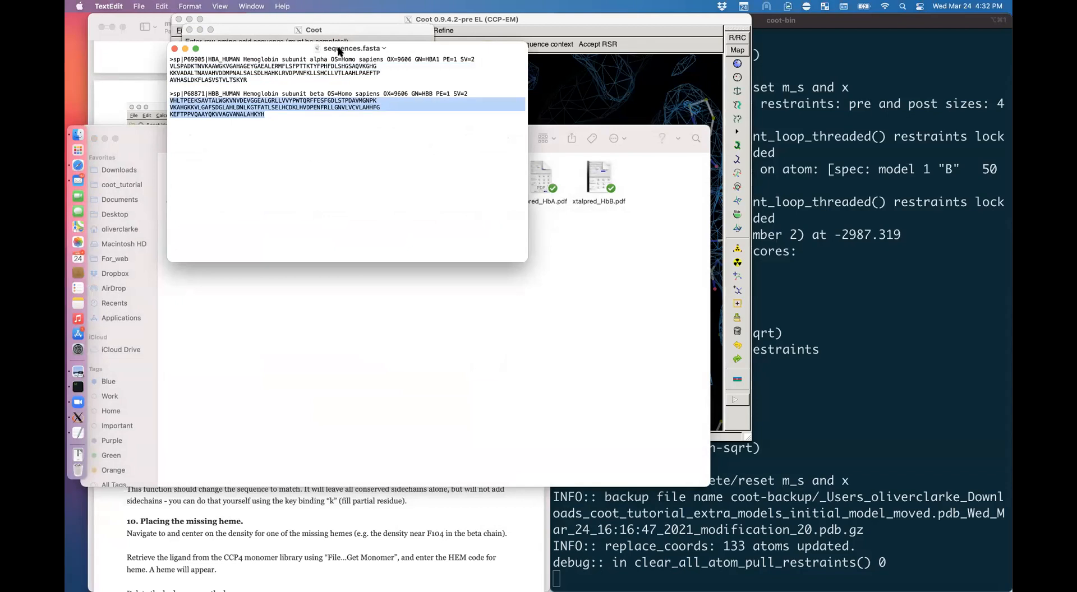
left_click_drag(340, 51, 486, 390)
left_click(634, 84)
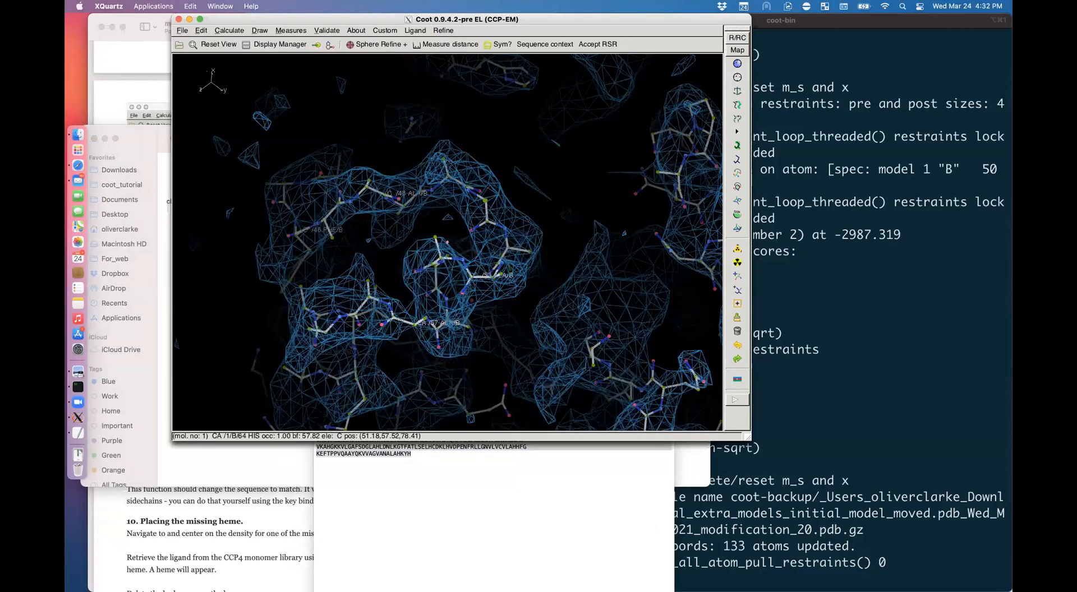
Step: Paste the beta sequence into Coot and mutate chain B to match it using PDB numbering
left_click_drag(274, 19, 326, 114)
left_click(257, 46)
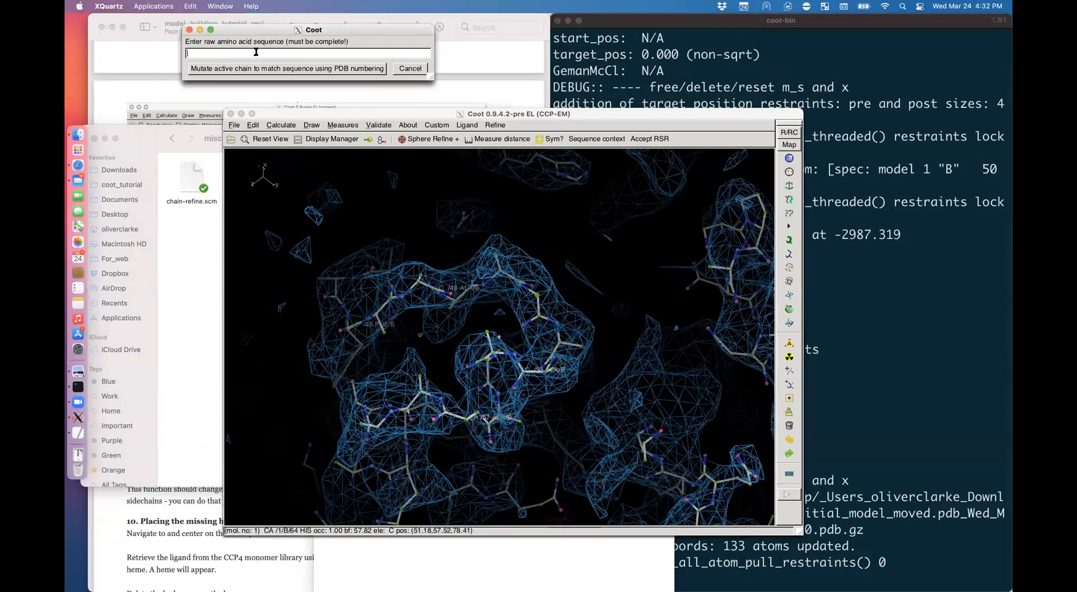
type("LHVDPENFRLLGNVLVCVLAHHFG KEFTPPVQAAYQKVVAGVANALAHKYH")
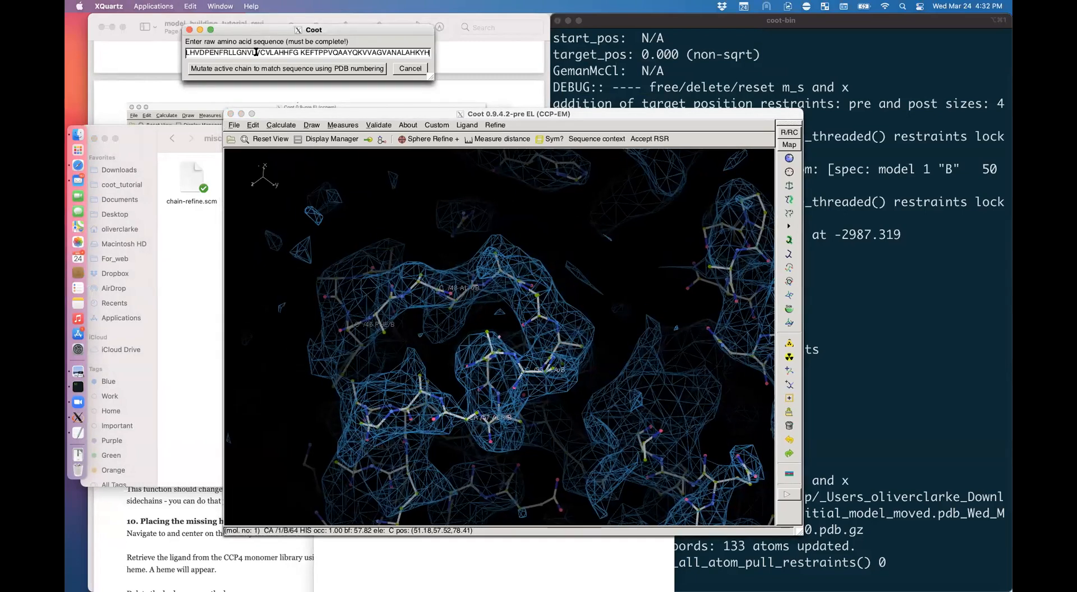
left_click(341, 69)
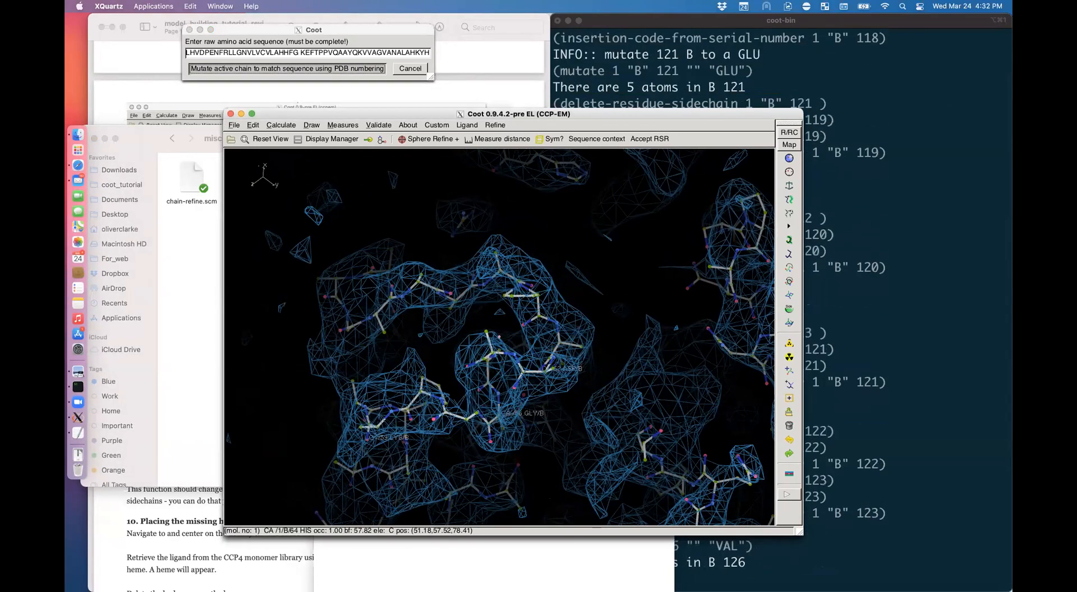
Step: Rotate the model to inspect the mutated side chains, then return to the tutorial
left_click_drag(561, 370, 513, 331)
left_click_drag(314, 314, 162, 134)
left_click_drag(227, 65, 274, 241)
left_click_drag(265, 429, 303, 292)
left_click(269, 84)
scroll(318, 314, "down", 5)
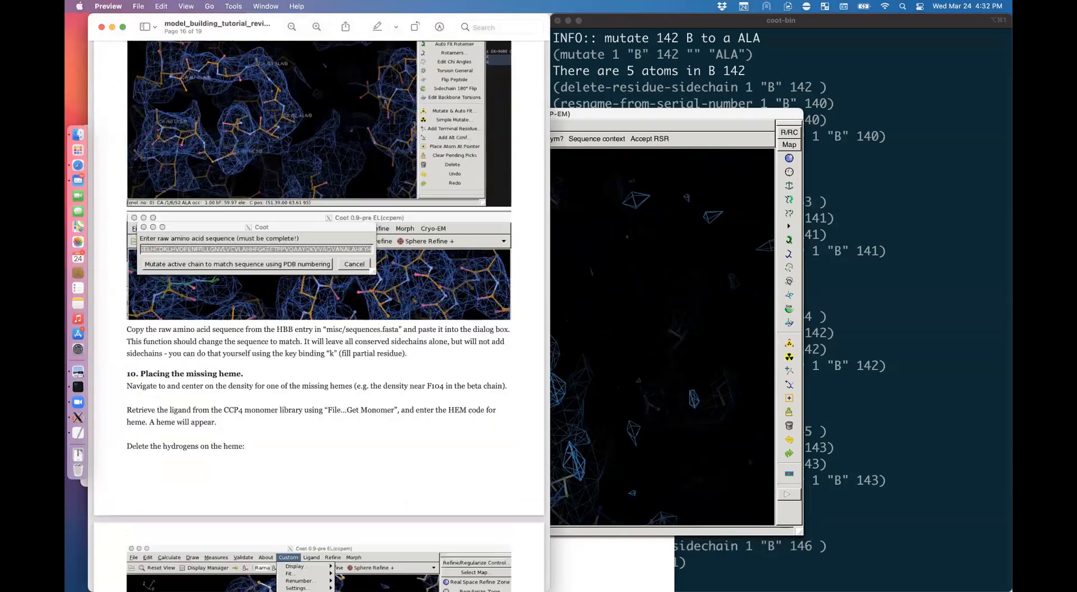
Step: Back in Coot, rotate the model and density view
key("super+Tab")
key("z")
left_click_drag(336, 359, 262, 421)
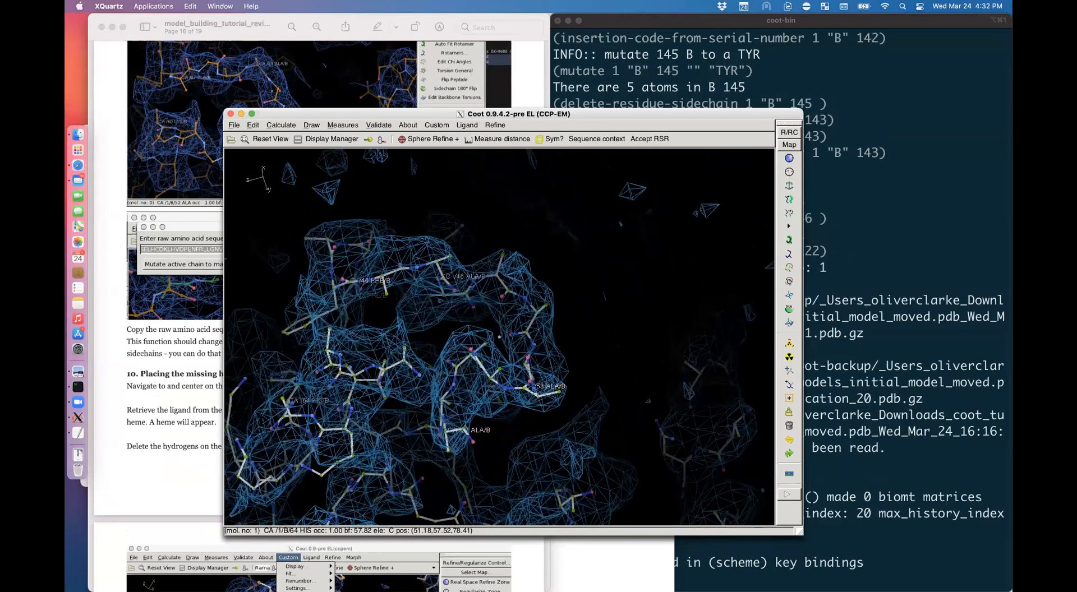
Step: Scroll the tutorial to 'Placing the missing heme', return to Coot and dismiss the Dictation prompt
key("super+Tab")
scroll(262, 421, "down", 8)
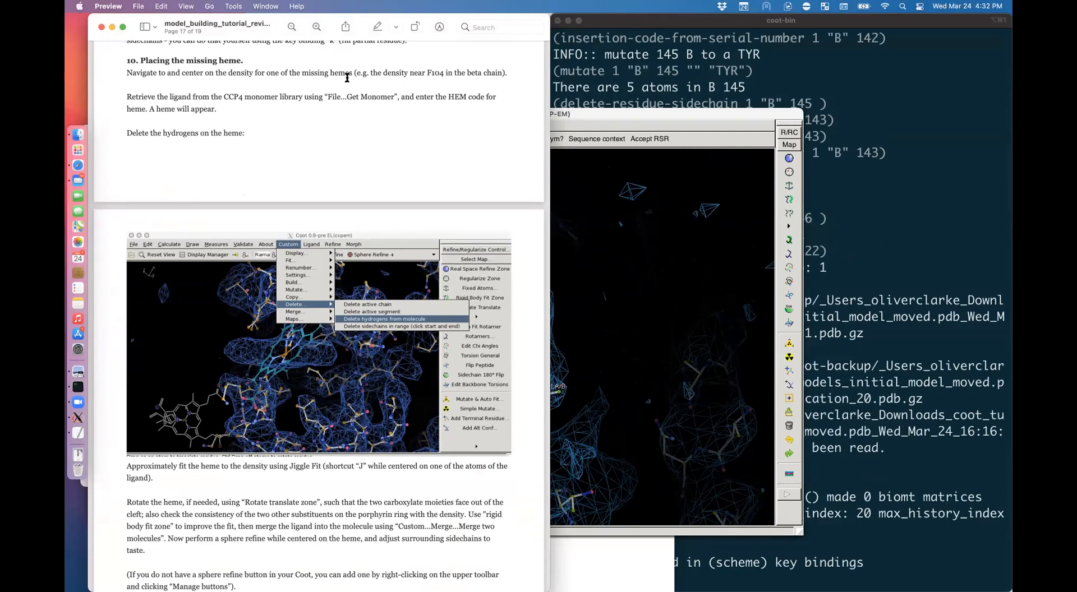
key("super+Tab")
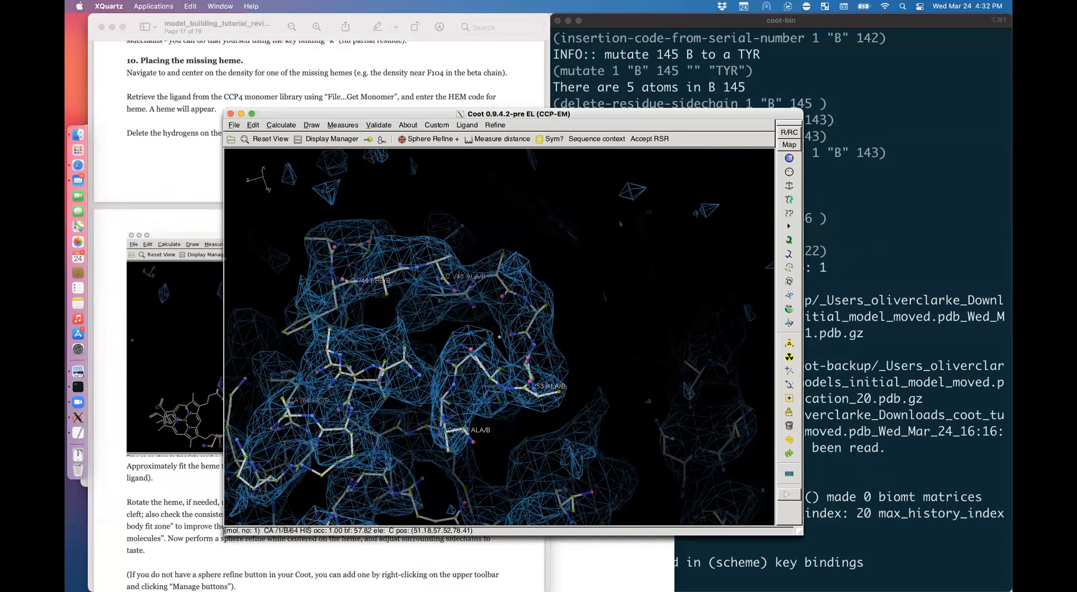
key("ctrl")
key("ctrl")
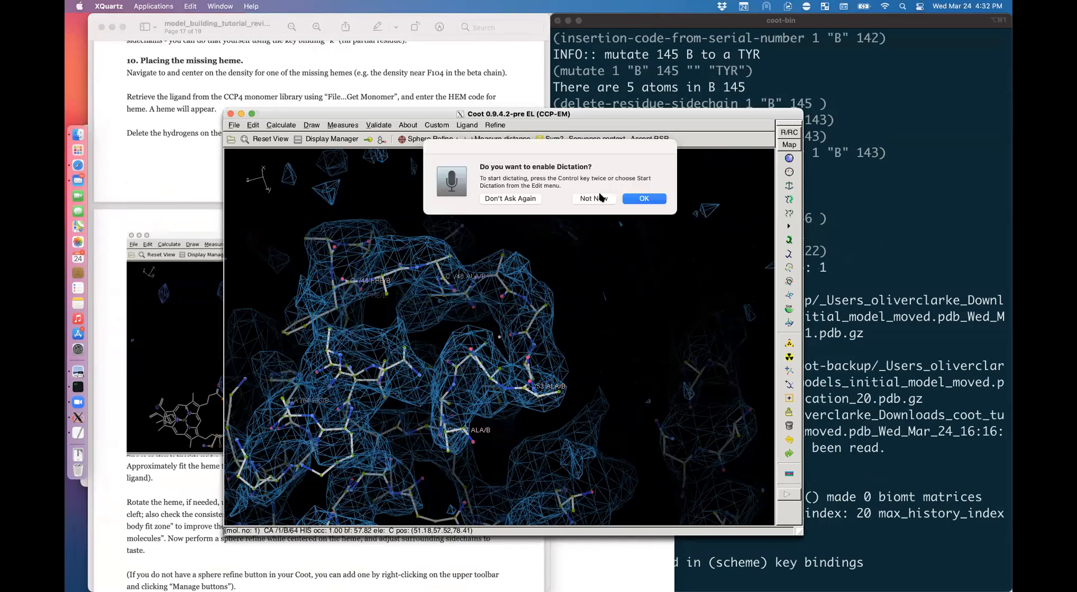
left_click(524, 199)
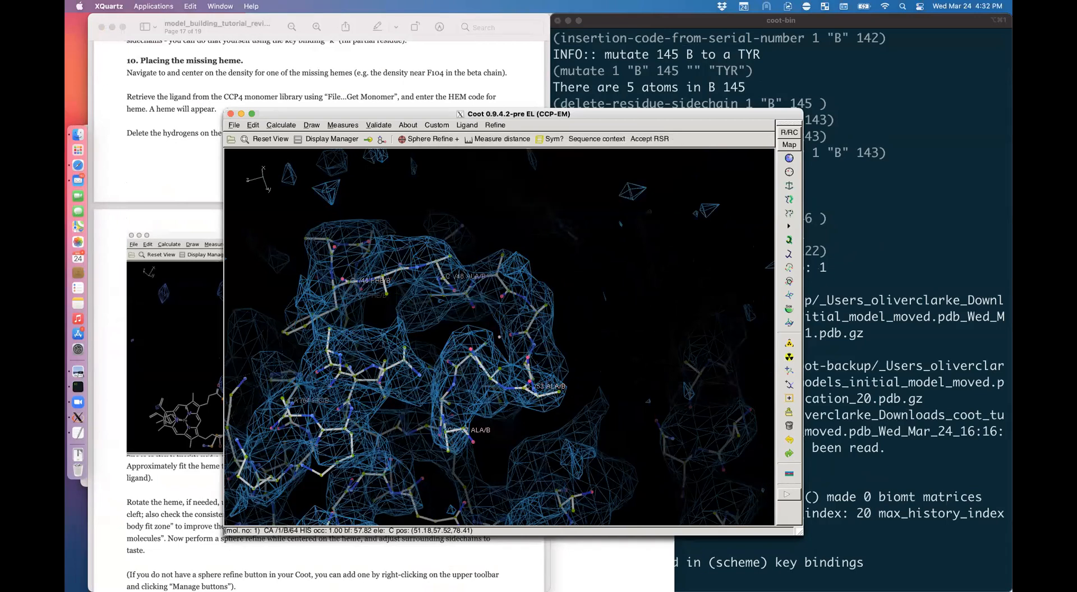
Step: Go to chain B residue 104 (b104) and rotate to inspect the nearby heme density
type("10")
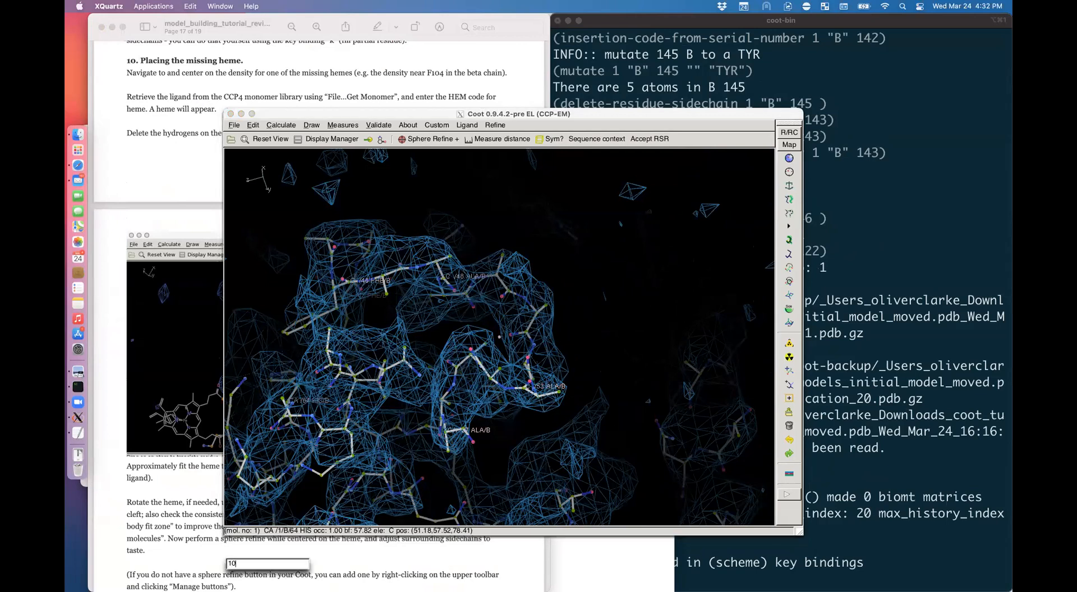
key("BackSpace")
key("Return")
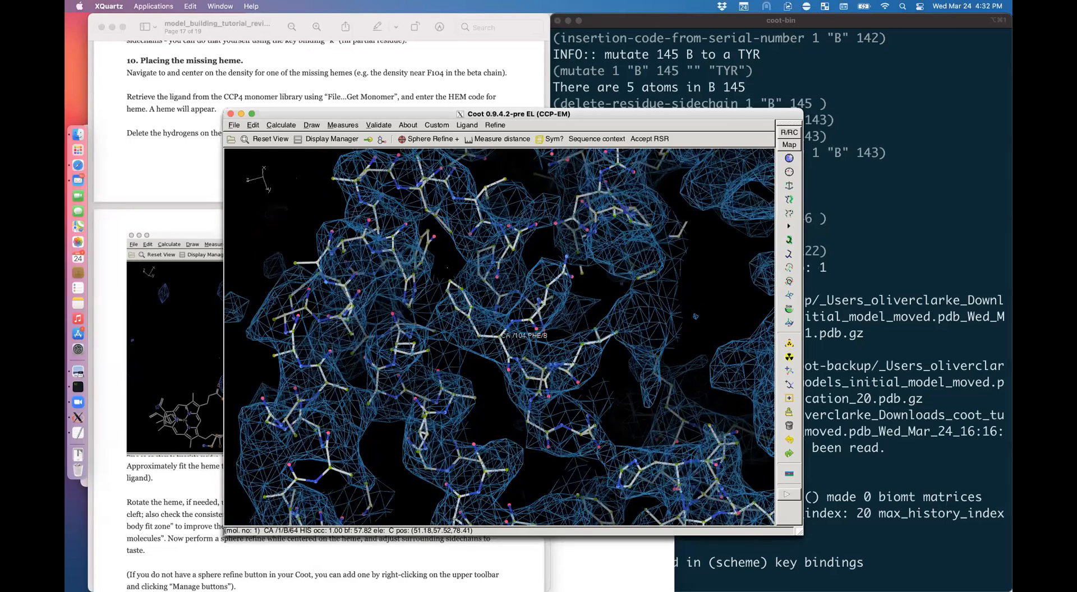
left_click_drag(560, 318, 645, 399)
left_click_drag(560, 336, 373, 240)
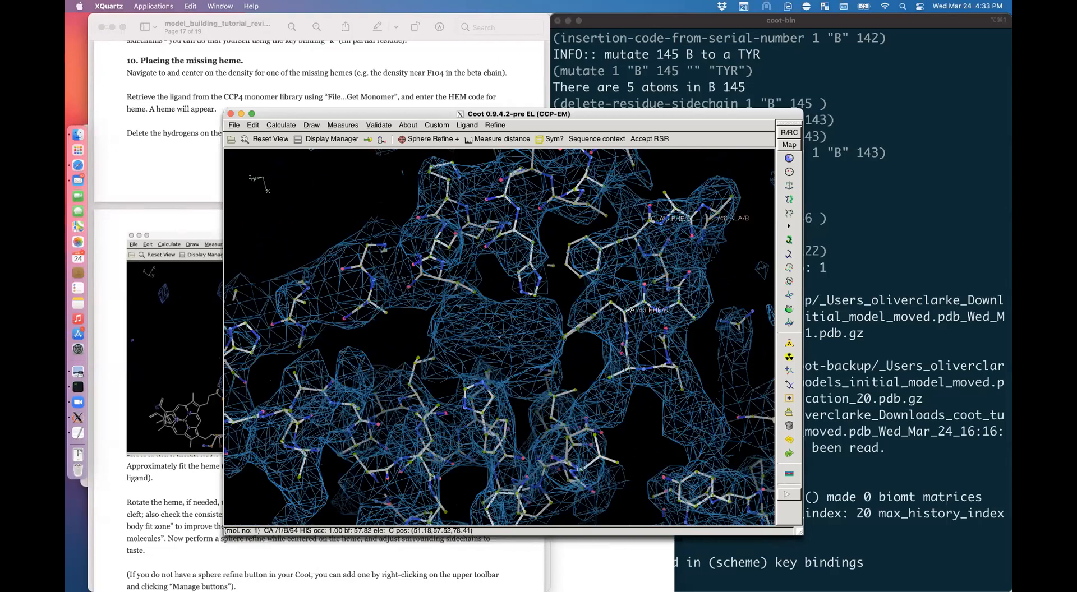
left_click(240, 126)
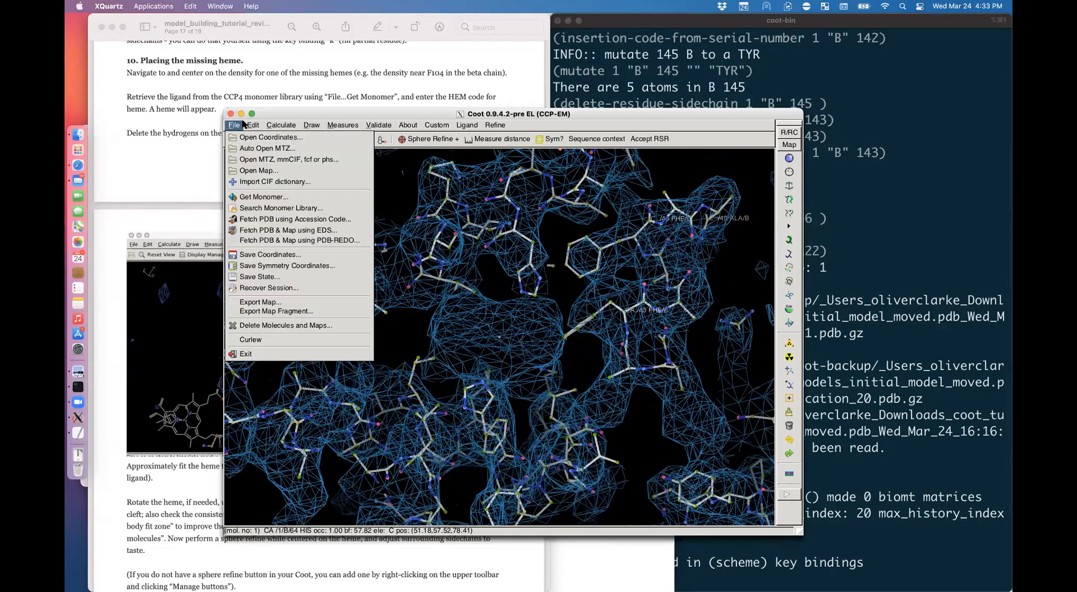
Step: Search the monomer library for 'heme', including entries with minimal descriptions
left_click(255, 197)
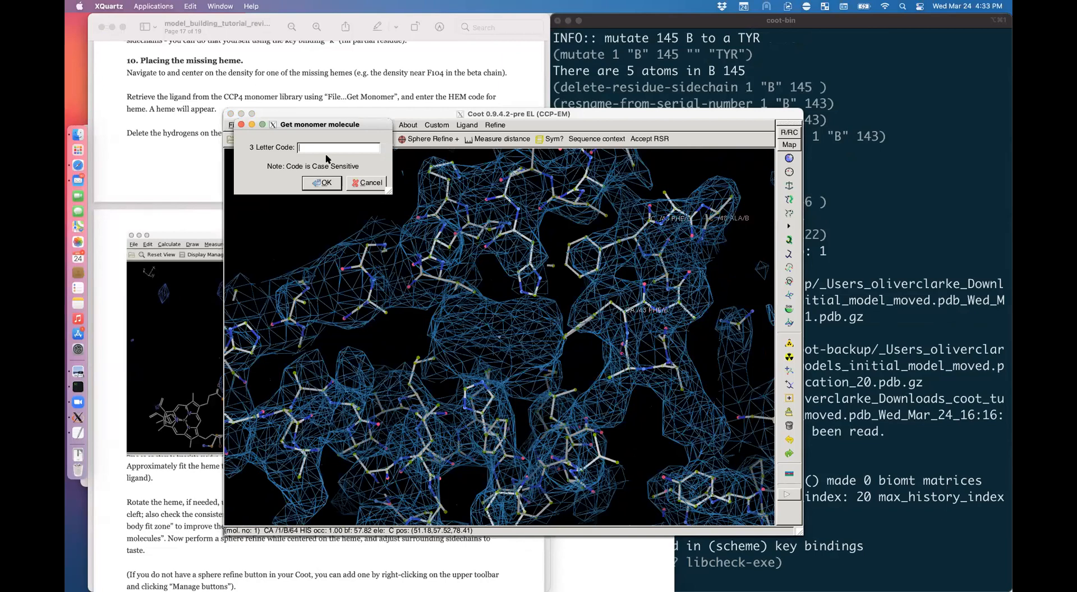
left_click(361, 183)
left_click(234, 125)
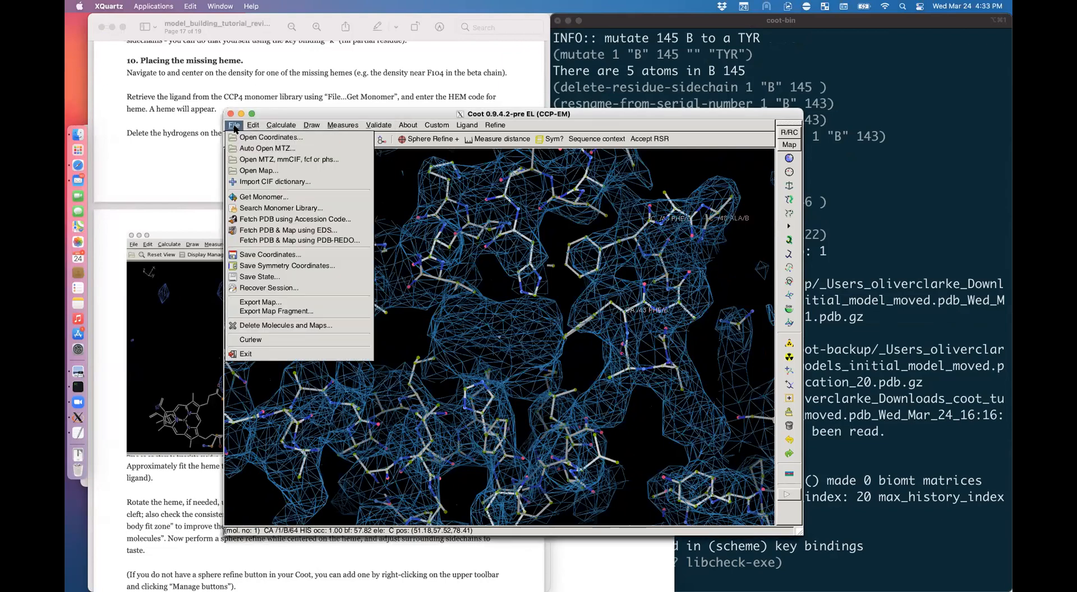
left_click(272, 208)
type("heme")
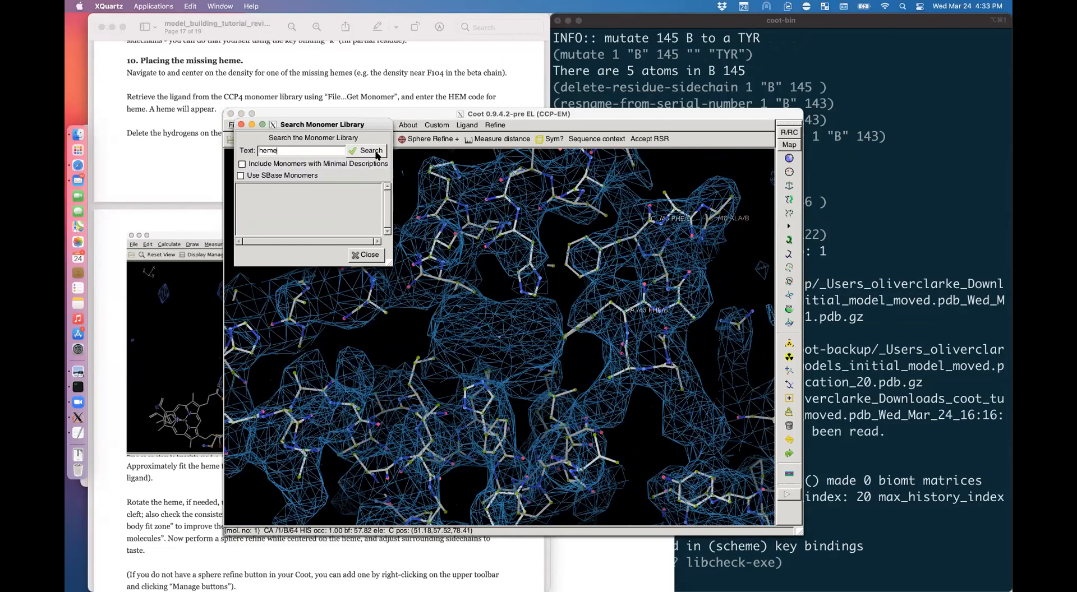
left_click(374, 153)
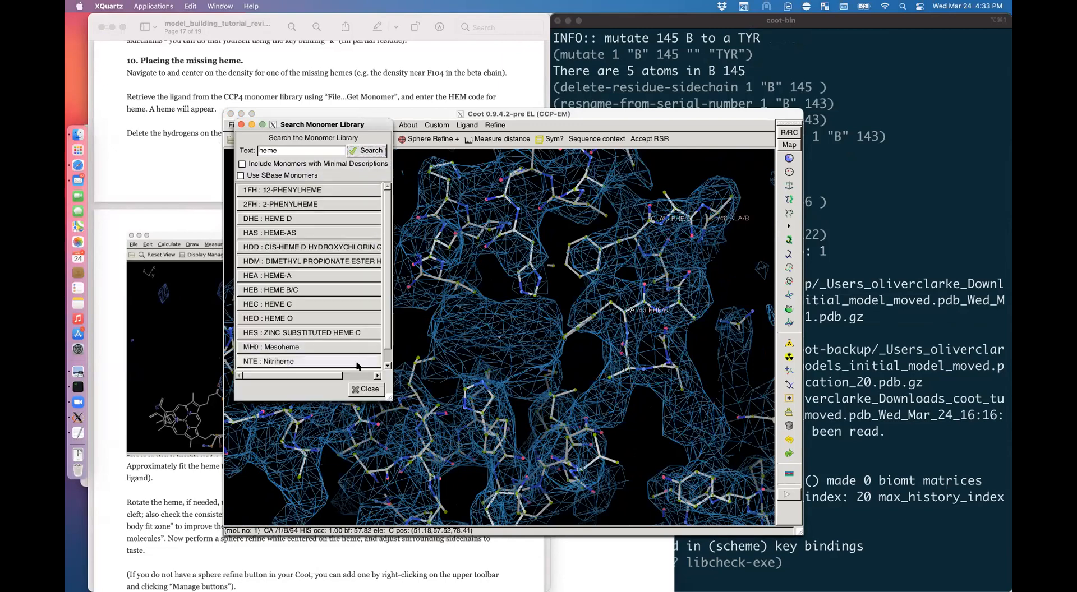
scroll(388, 347, "down", 1)
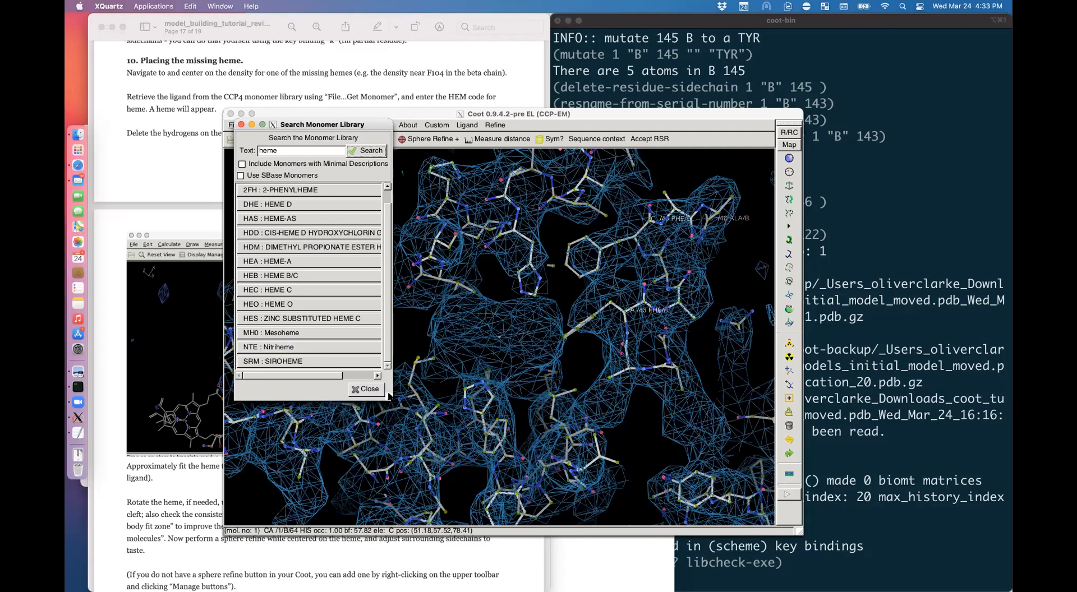
left_click_drag(391, 397, 505, 445)
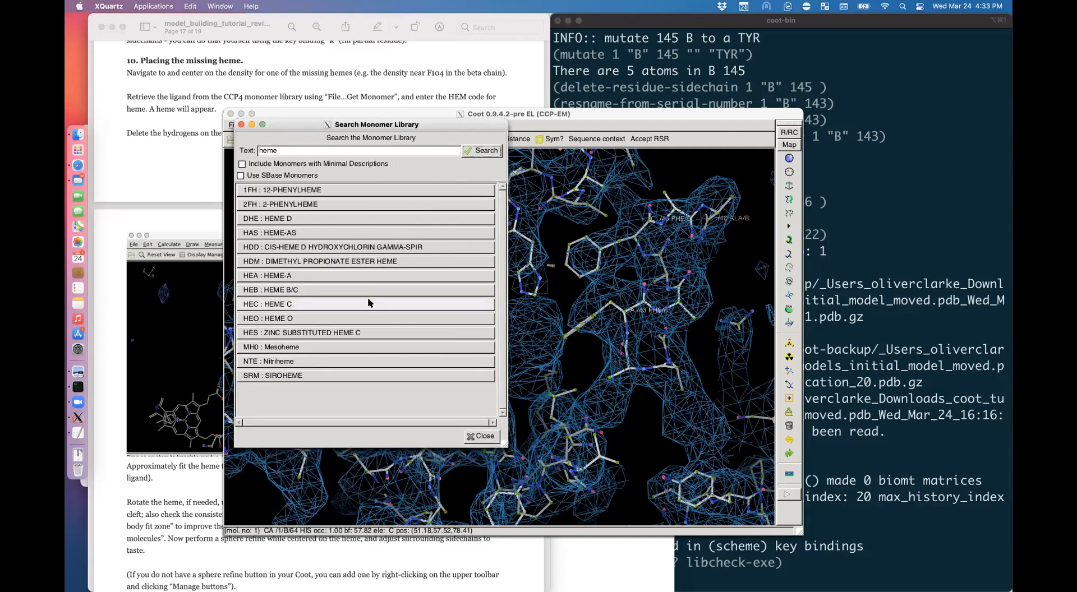
left_click(302, 164)
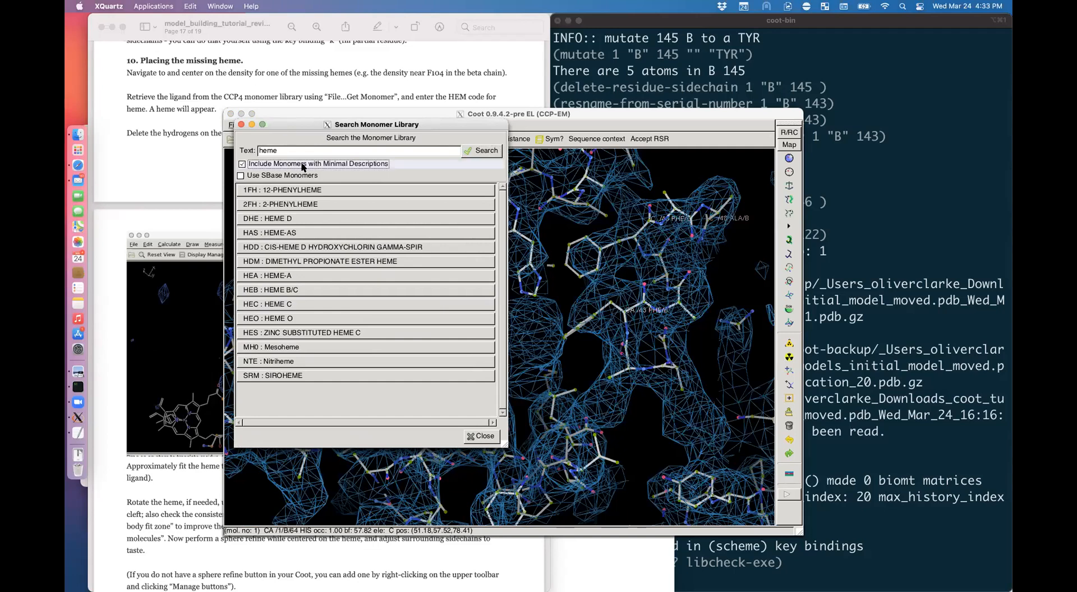
left_click(376, 147)
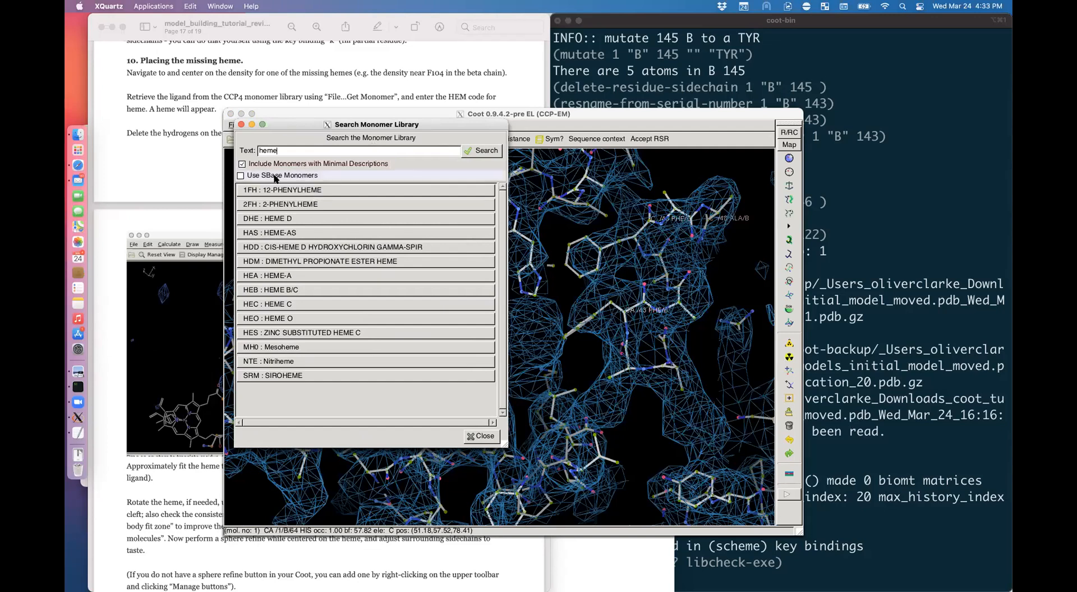
left_click(478, 436)
Step: Fetch the HEM monomer from the library by its code
left_click(234, 125)
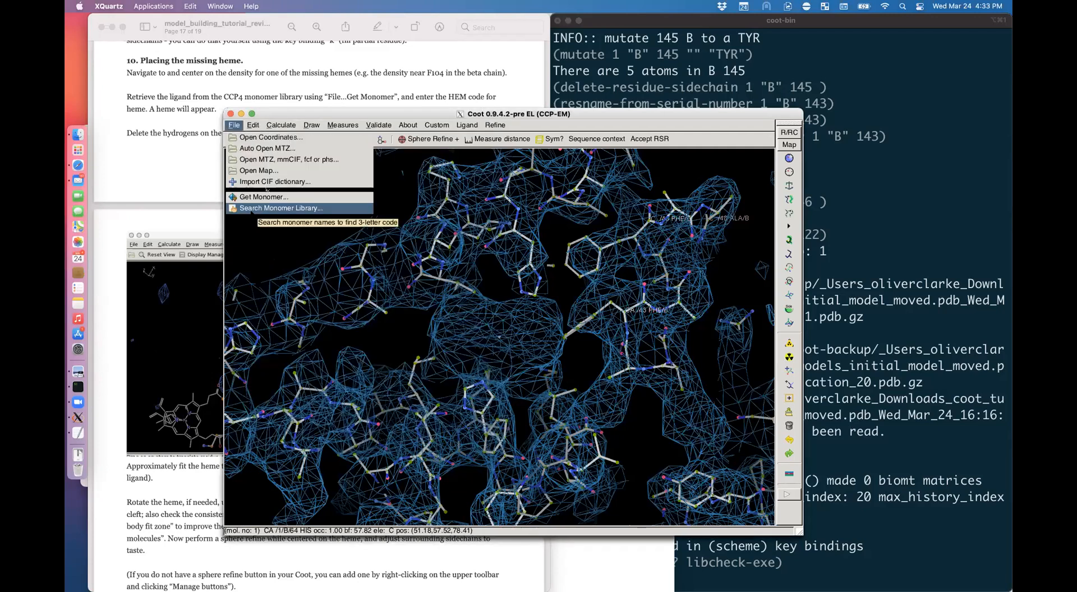
left_click(263, 208)
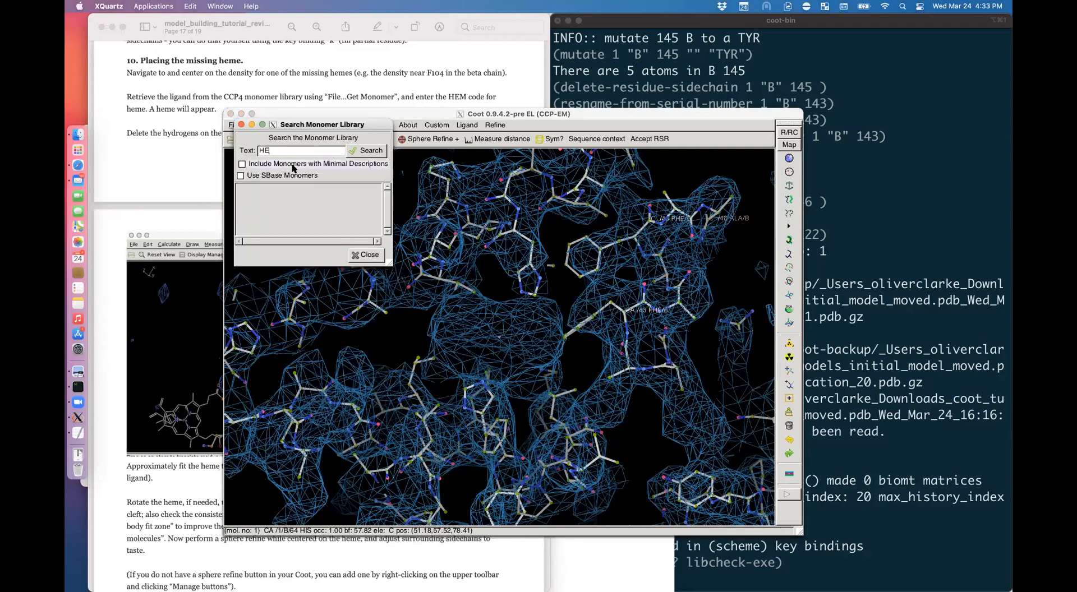
left_click(241, 124)
left_click(232, 126)
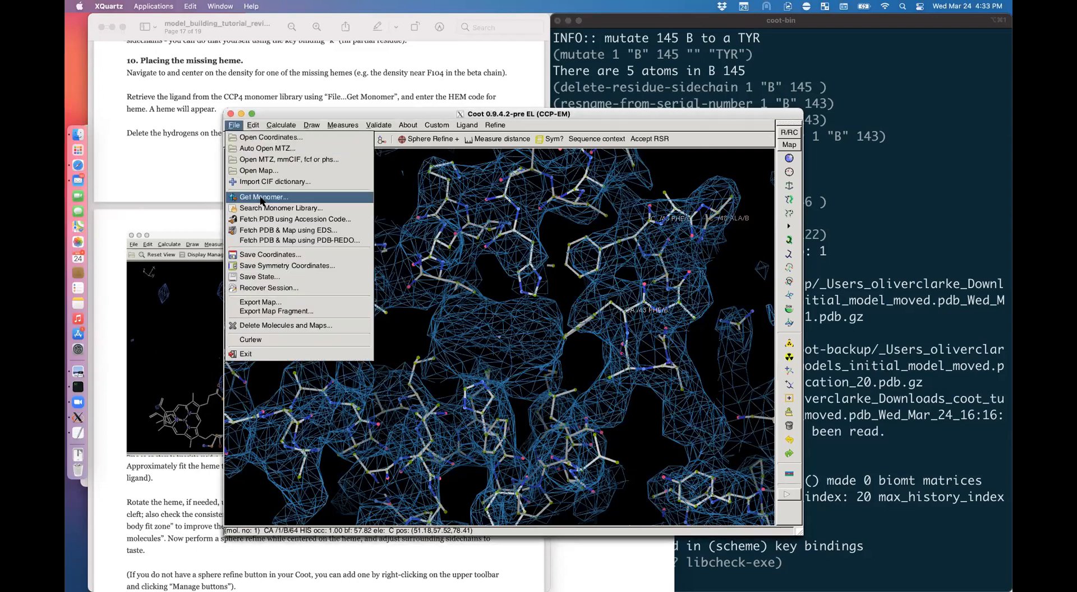
left_click(262, 197)
type("HEM")
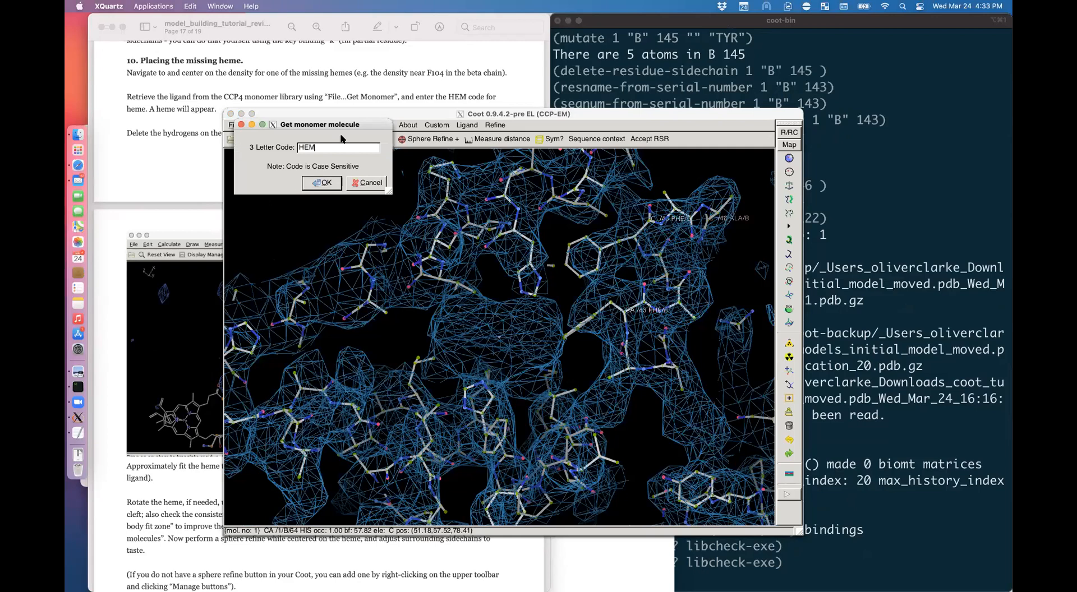
left_click(322, 183)
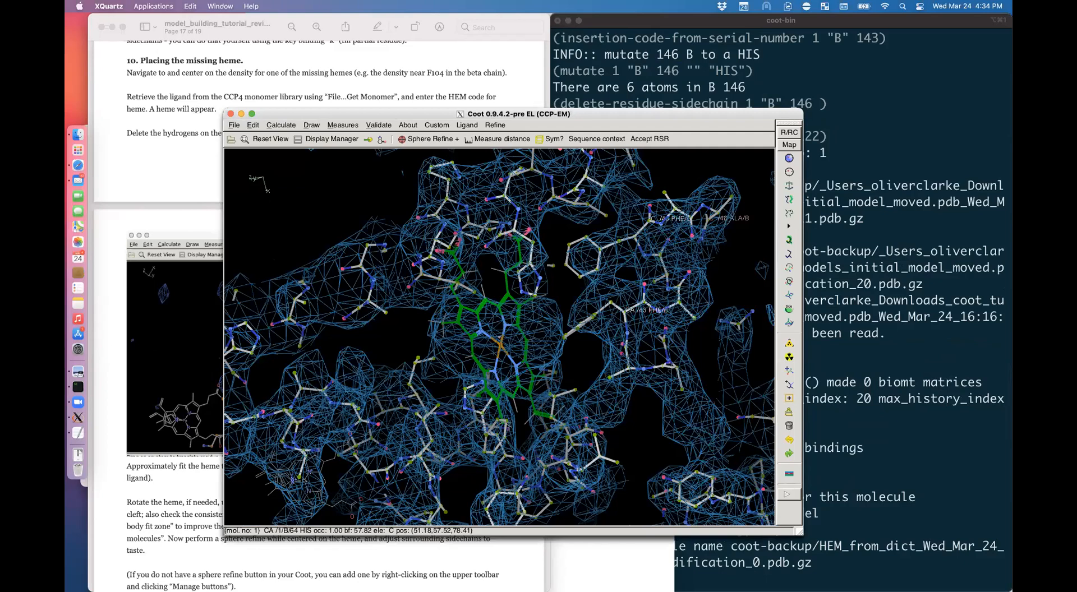
Step: Delete the hydrogens from the heme molecule
left_click(437, 125)
mouse_move(471, 201)
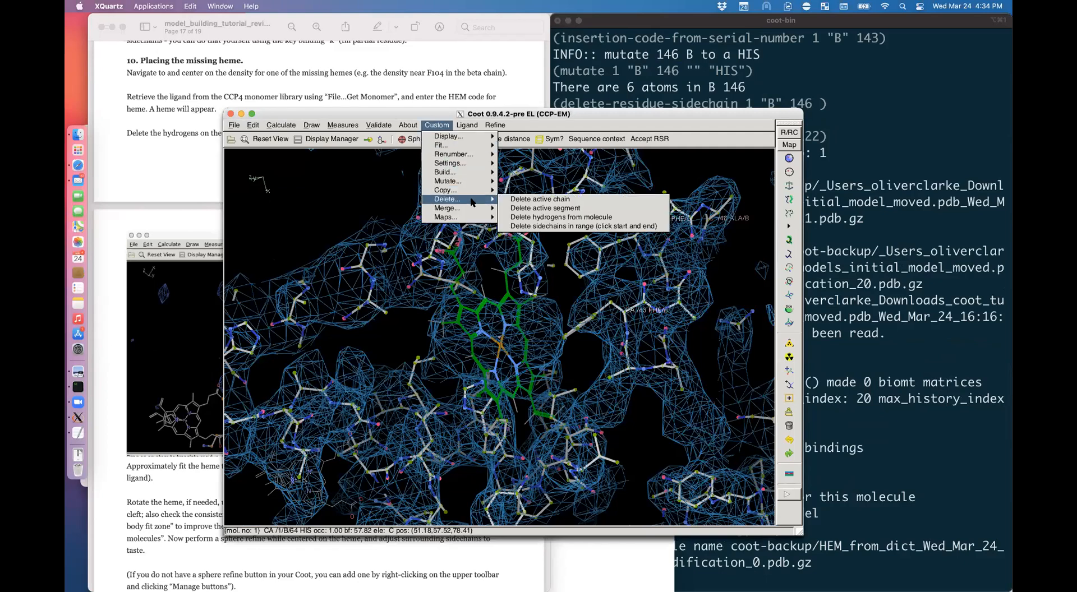
left_click(561, 217)
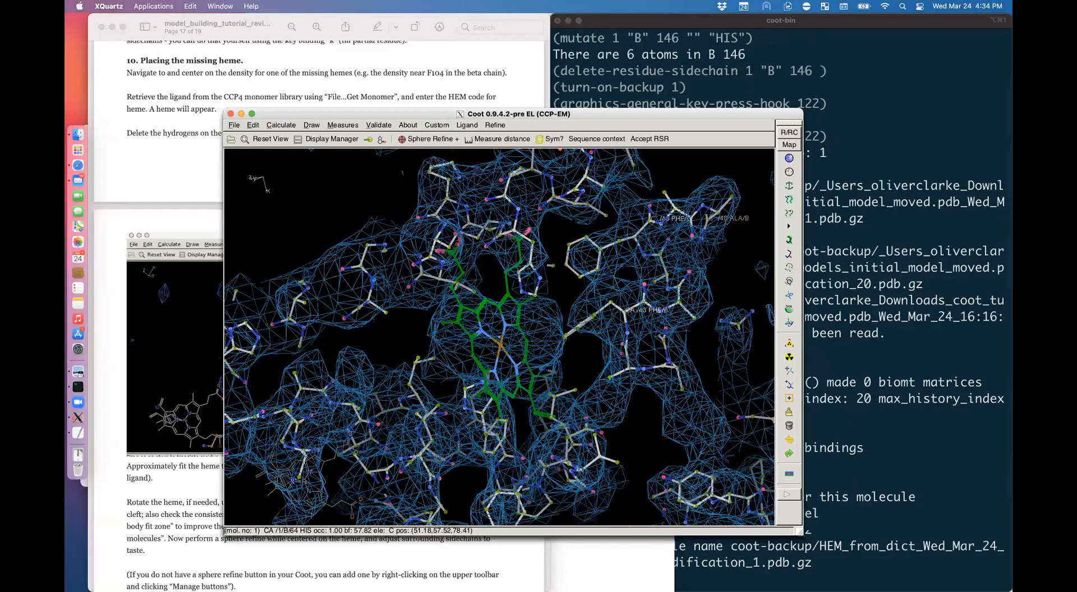
Step: Turn the heme face-on and jiggle-fit it into the density
left_click(159, 461)
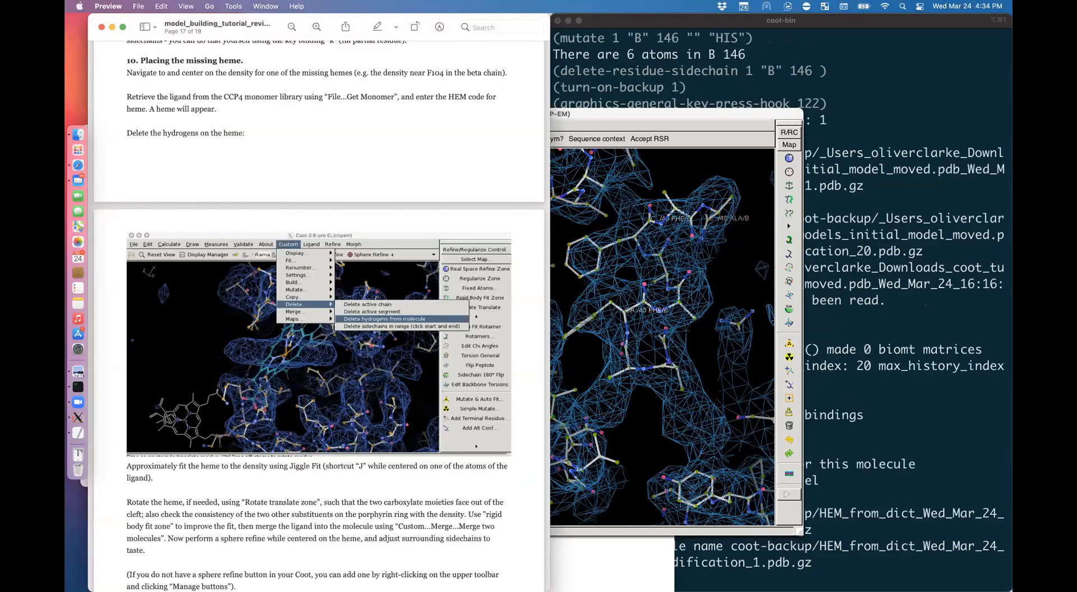
key("super+Tab")
left_click_drag(471, 332, 520, 437)
key("shift+j")
left_click_drag(426, 342, 420, 377)
left_click_drag(463, 331, 342, 275)
right_click_drag(342, 275, 449, 286)
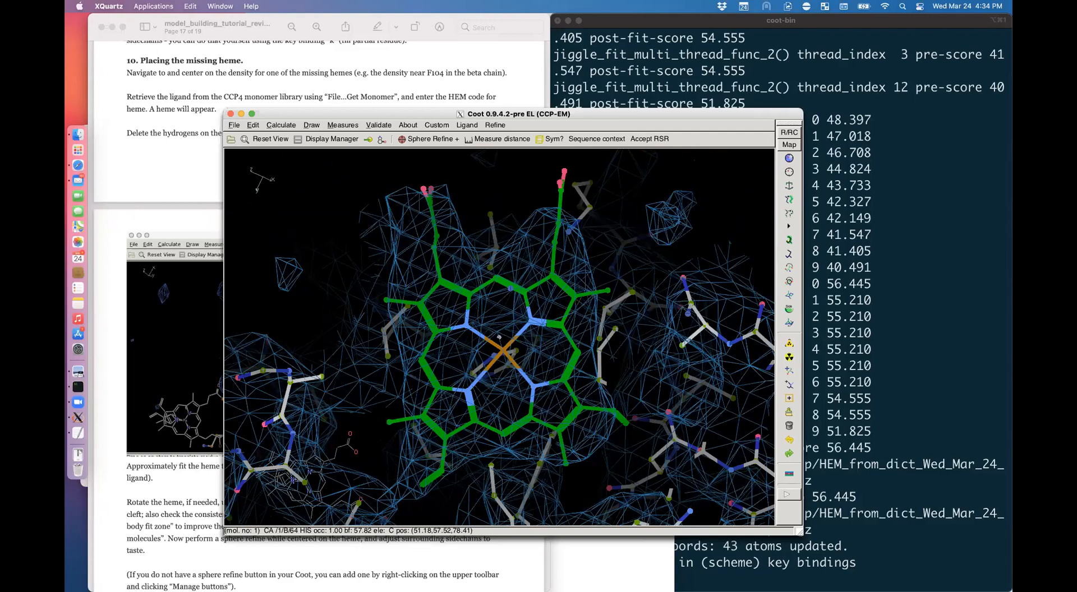
right_click_drag(449, 286, 432, 286)
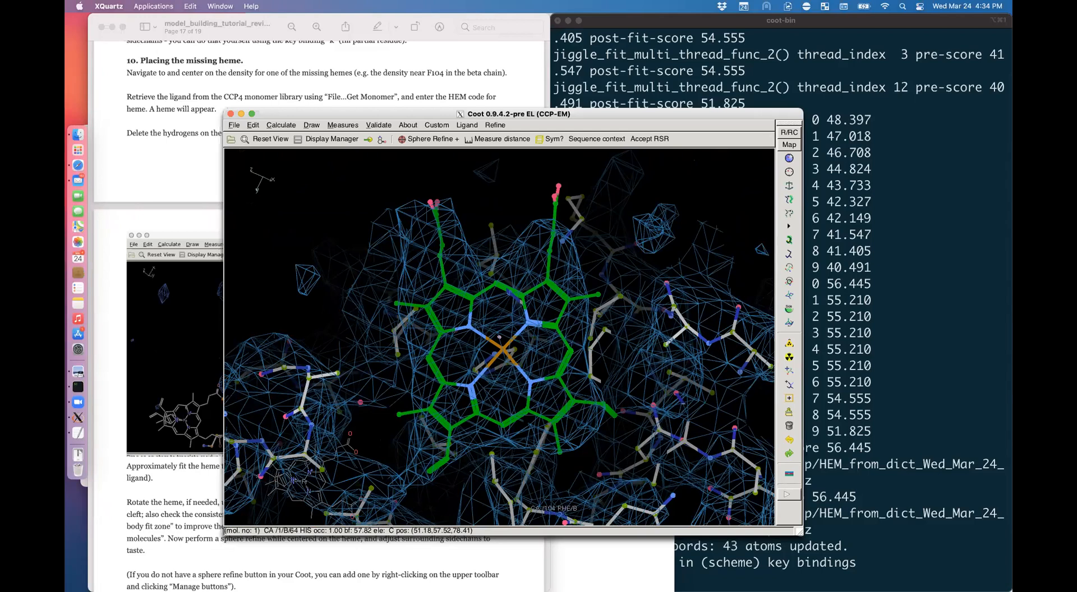
right_click_drag(480, 410, 455, 392)
left_click_drag(485, 406, 487, 432)
right_click_drag(487, 432, 517, 454)
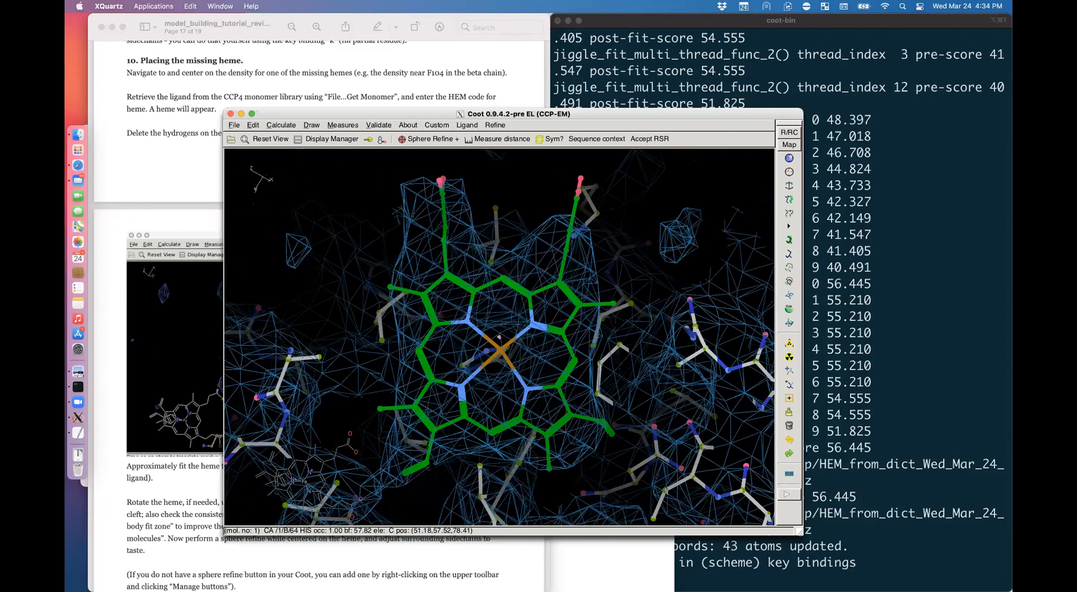
left_click_drag(414, 441, 413, 443)
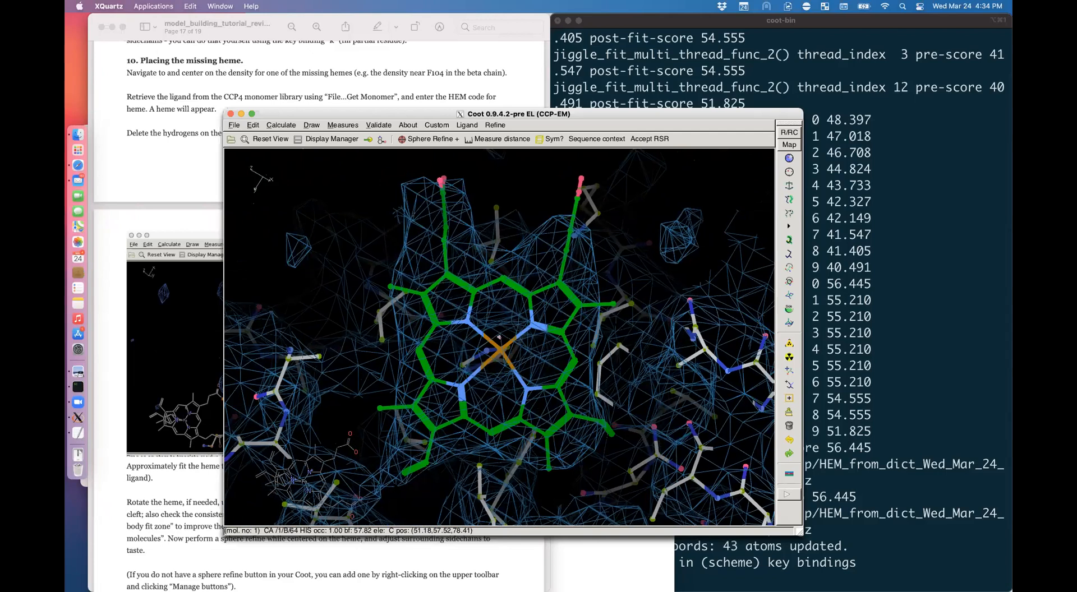
left_click(170, 566)
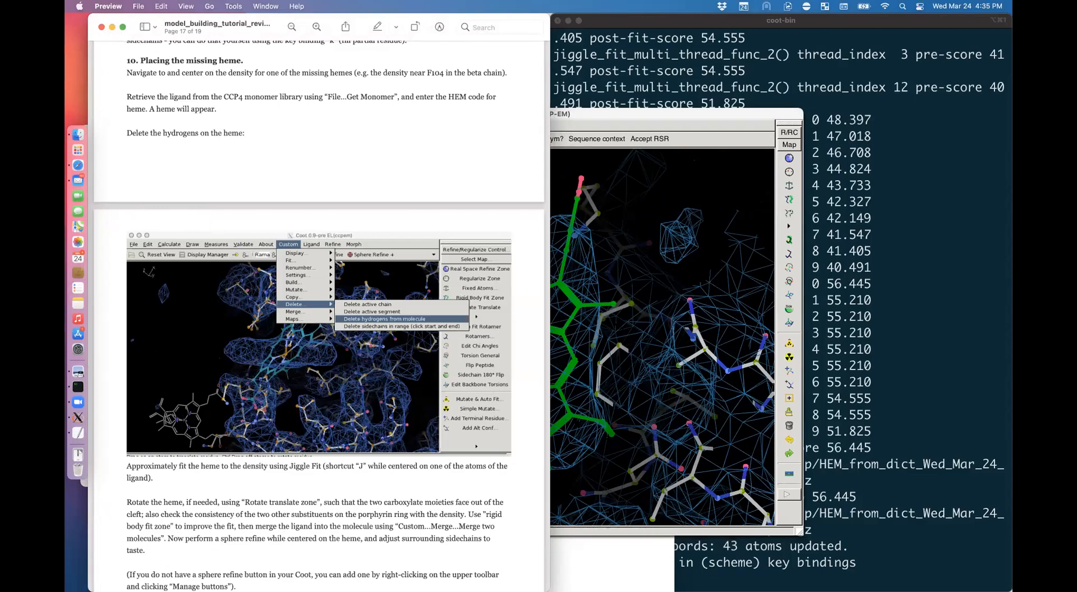
left_click(594, 393)
left_click_drag(594, 393, 493, 224)
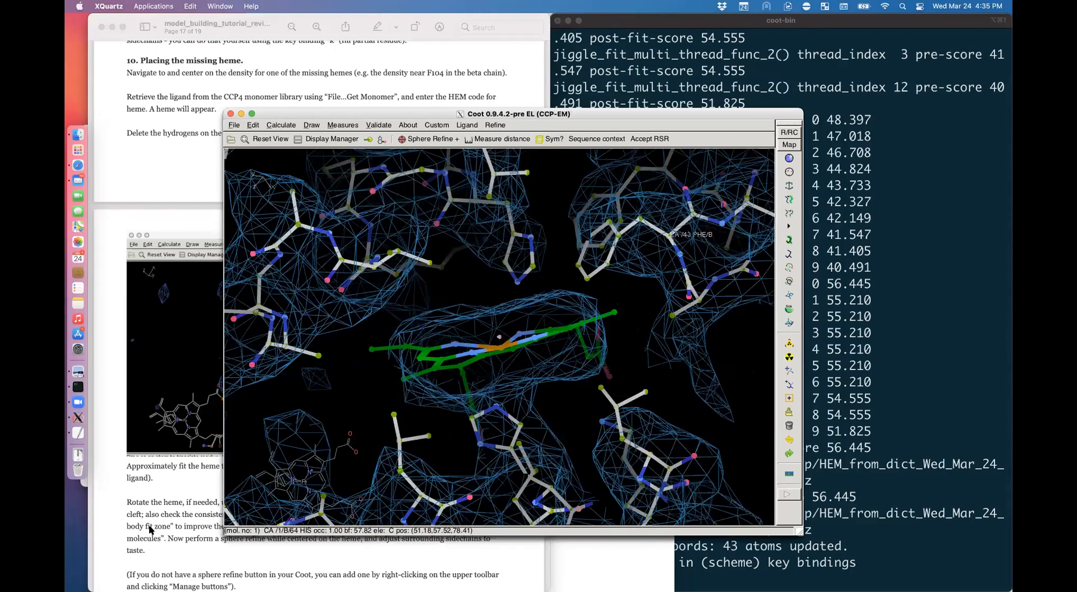
left_click(151, 521)
key("super+Tab")
left_click(569, 328, "alt")
left_click_drag(568, 328, 568, 359)
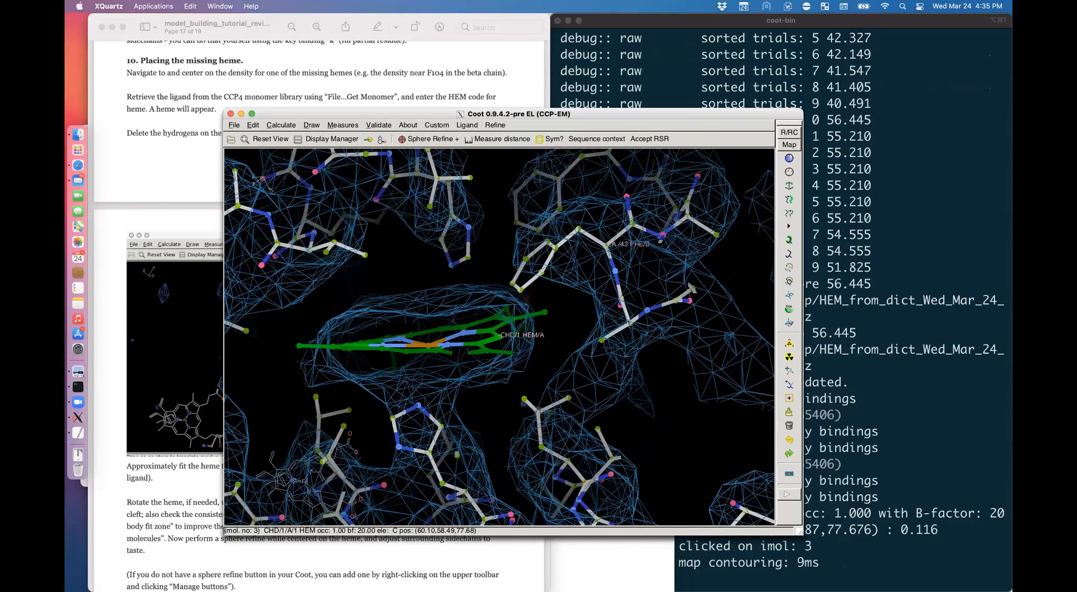
left_click_drag(571, 114, 501, 114)
Step: Merge the heme into the protein model as chain B residue 201
left_click(369, 125)
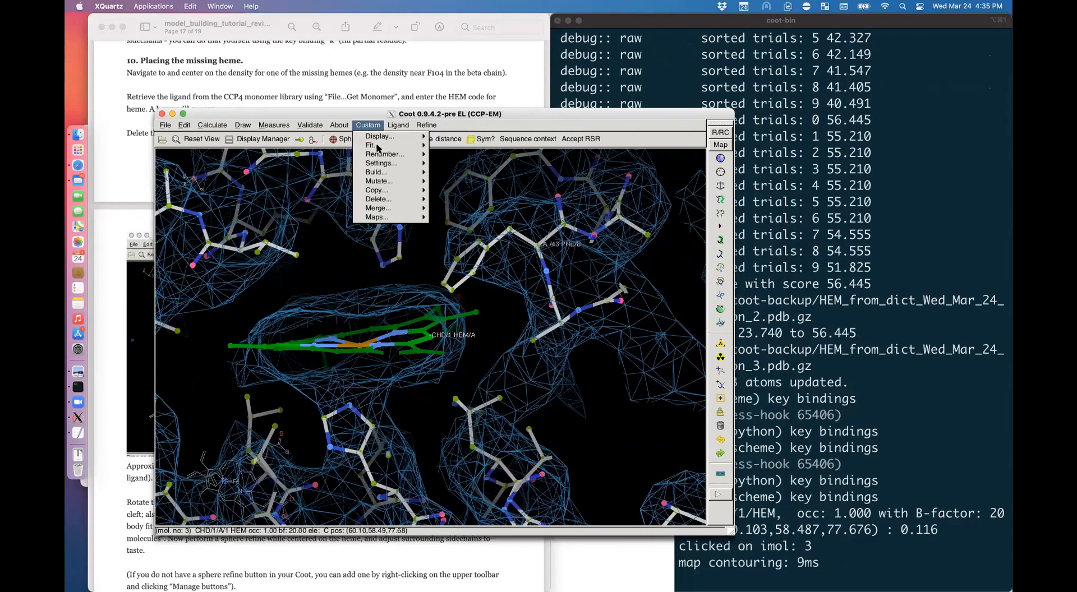
left_click(471, 211)
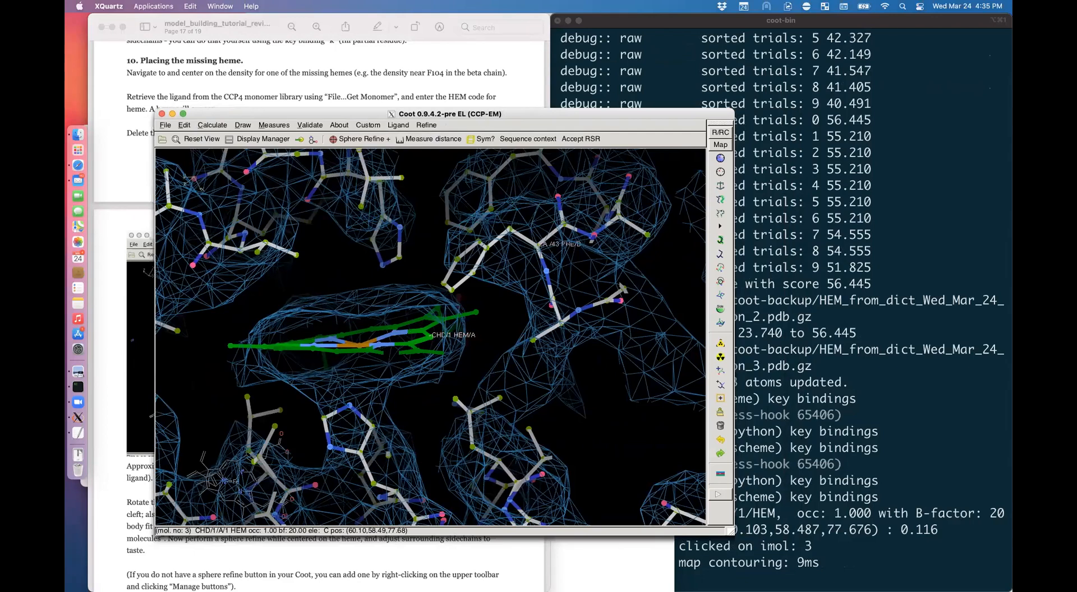
left_click(486, 248)
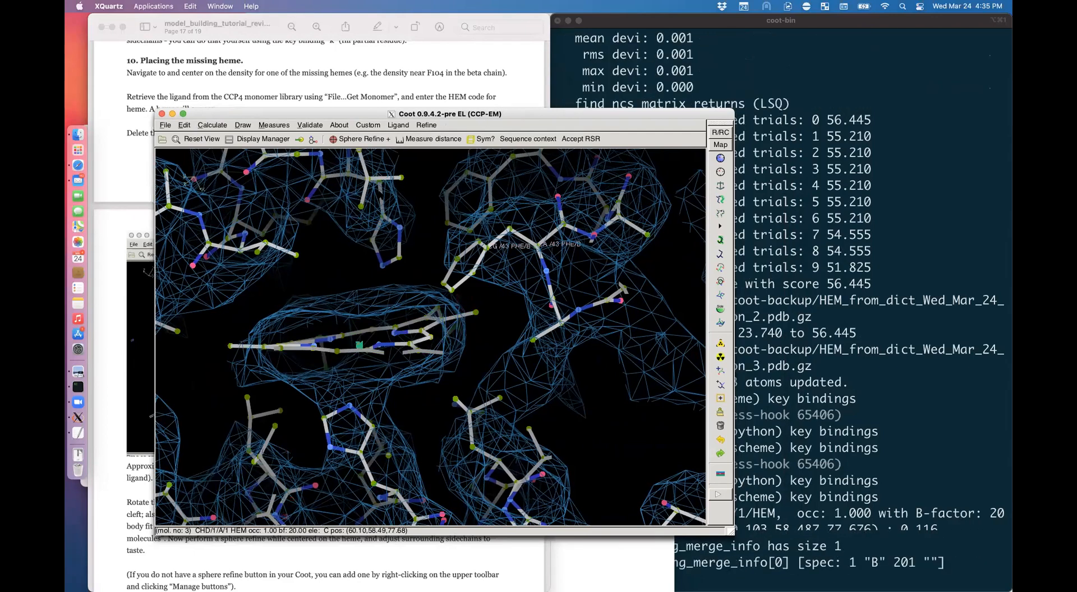
Step: Sphere-refine the region around the heme and accept the result
left_click(360, 139)
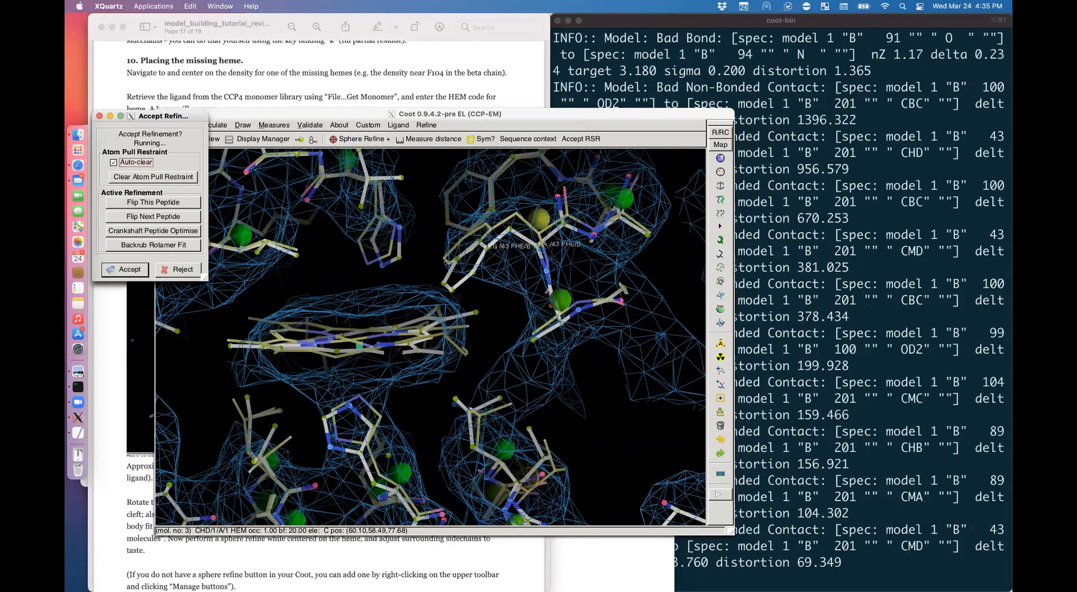
left_click(425, 367)
left_click_drag(425, 368, 426, 476)
key("Return")
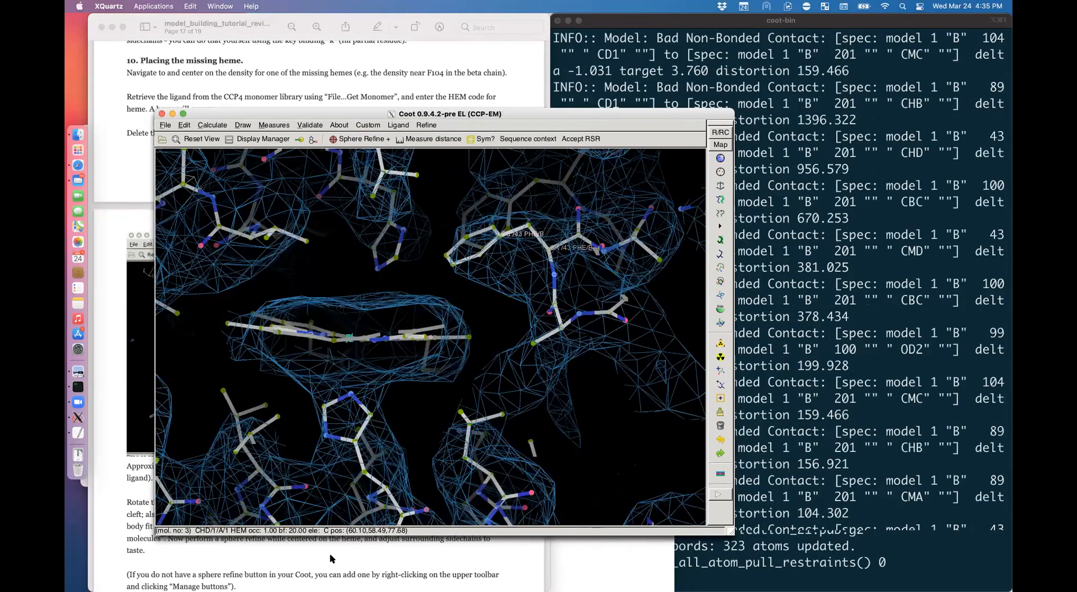
Step: Scroll the tutorial down to the map-comparison section
left_click(329, 557)
scroll(330, 556, "down", 5)
scroll(329, 556, "down", 7)
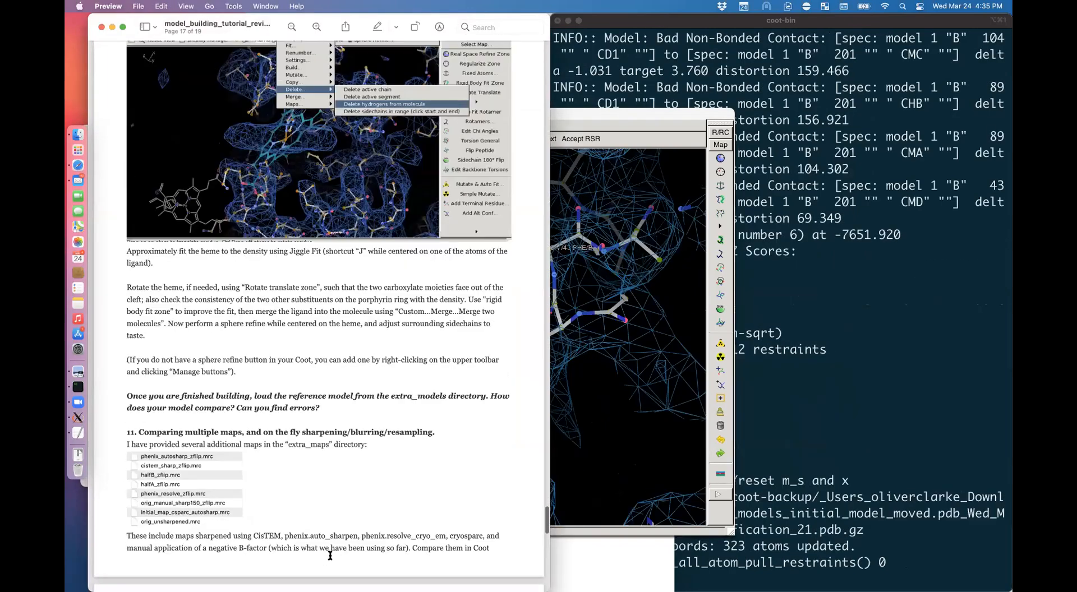
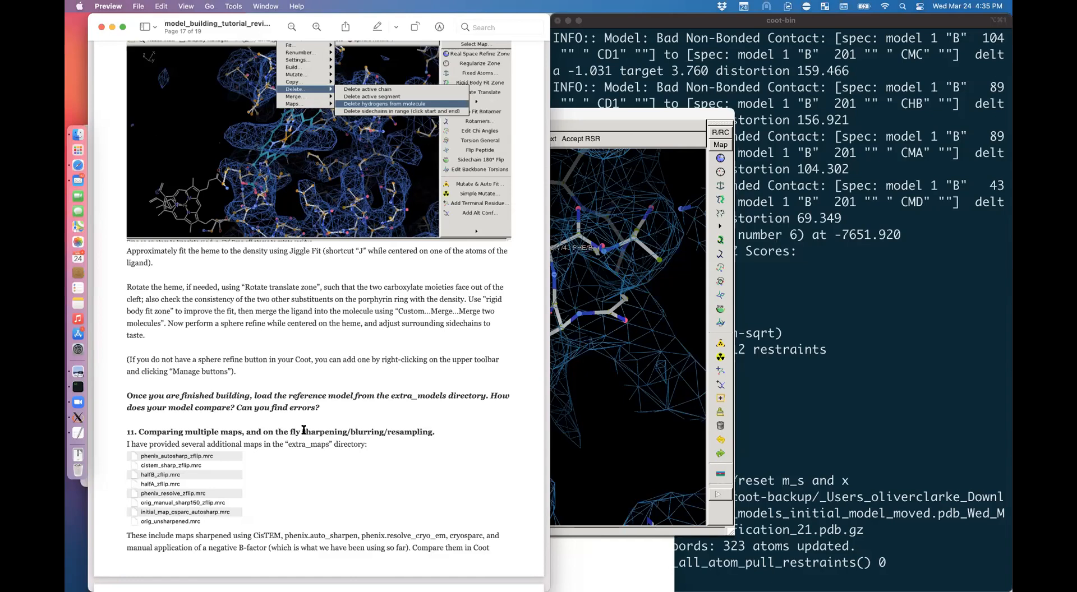
Step: Scroll the tutorial to page 18 on comparing maps, and launch UCSF Chimera via Spotlight
scroll(303, 429, "down", 10)
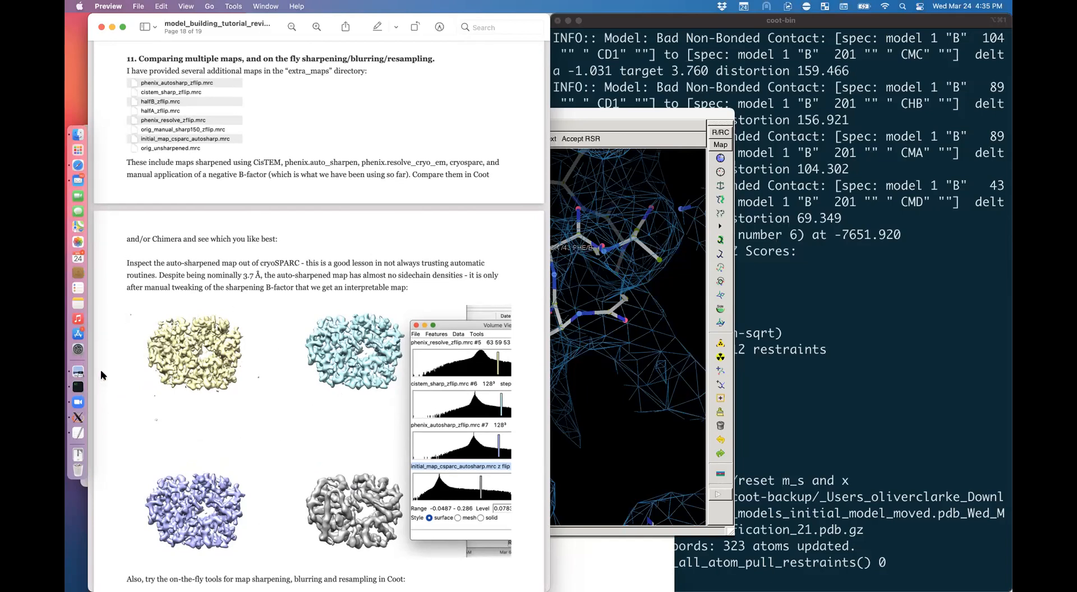
key("super+space")
type("chime")
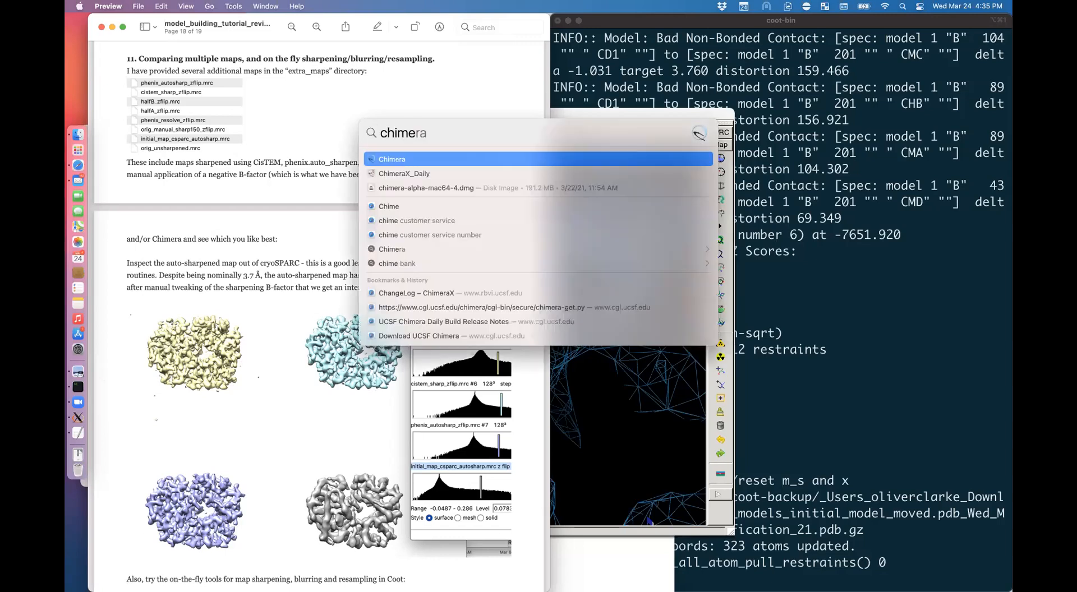
key("Return")
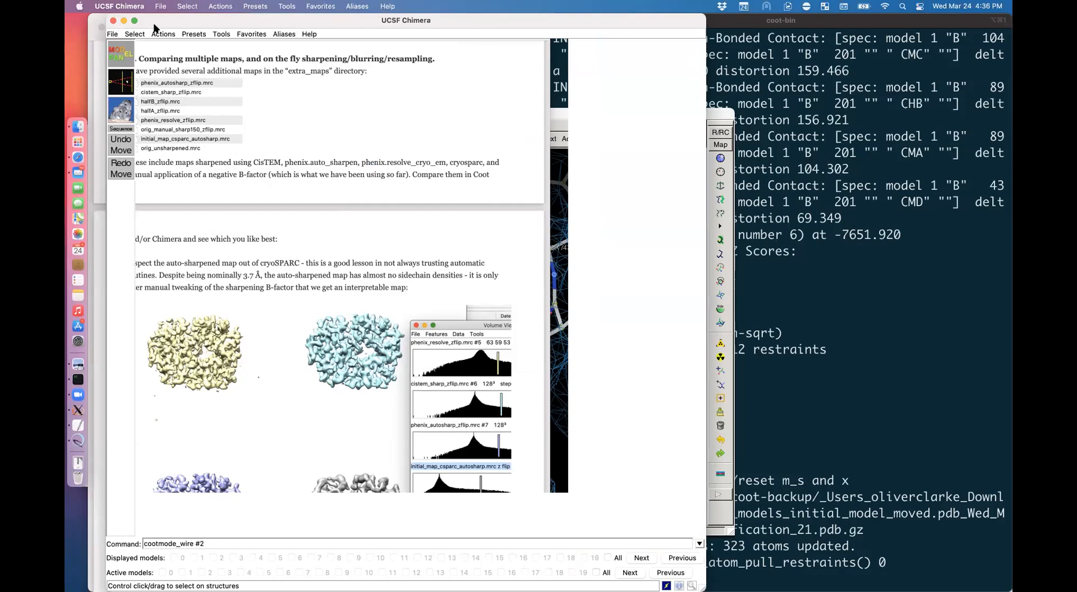
Step: Open the coot_tutorial > extra_maps folder in a widened Finder window
left_click(78, 128)
left_click(172, 138)
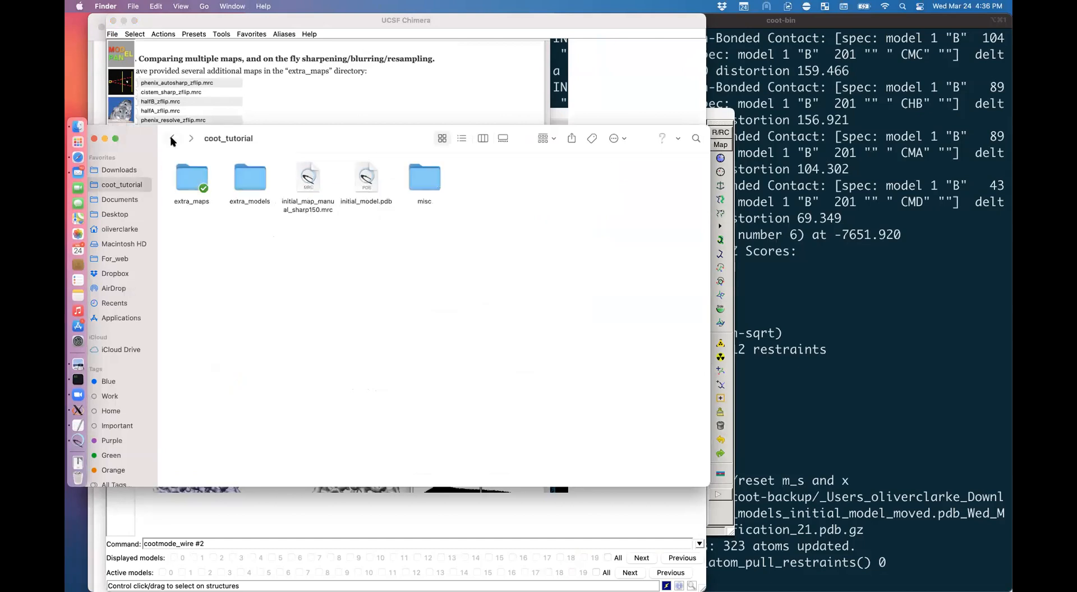
double_click(190, 177)
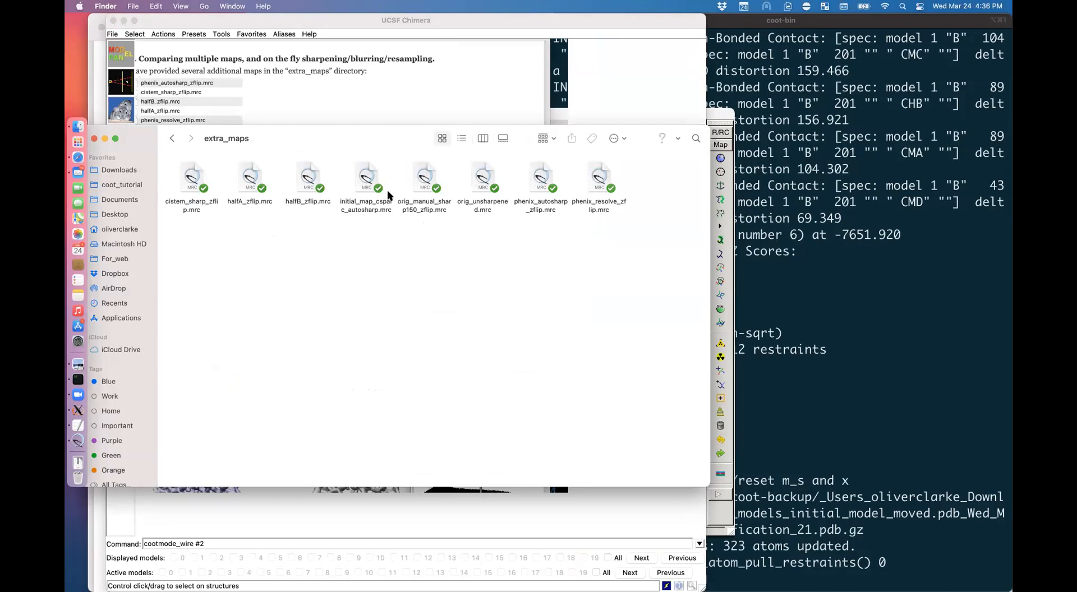
left_click(363, 182)
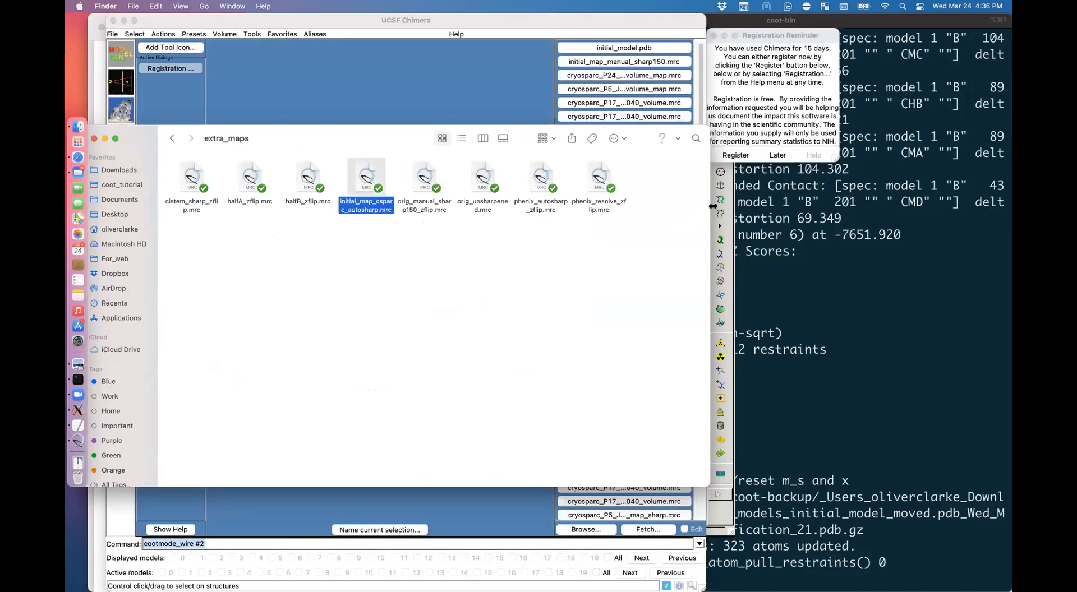
left_click_drag(705, 210, 841, 179)
Step: Open orig_unsharpened, initial_map_csparc_autosharp and orig_manual_sharp150_zflip together in Chimera
left_click(473, 177)
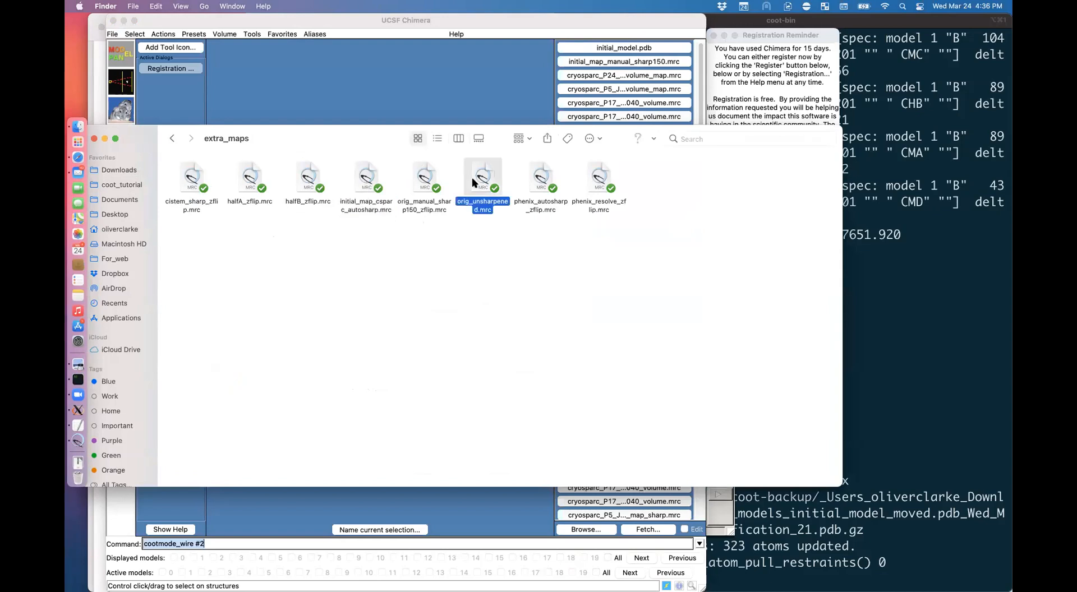
left_click(363, 187, "super")
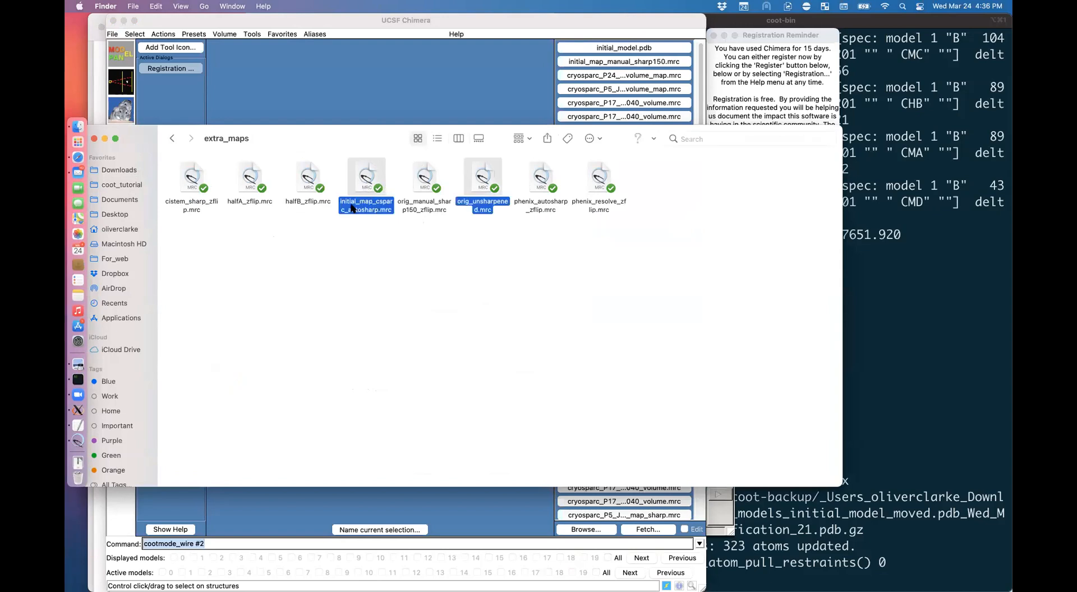
left_click(422, 175, "super")
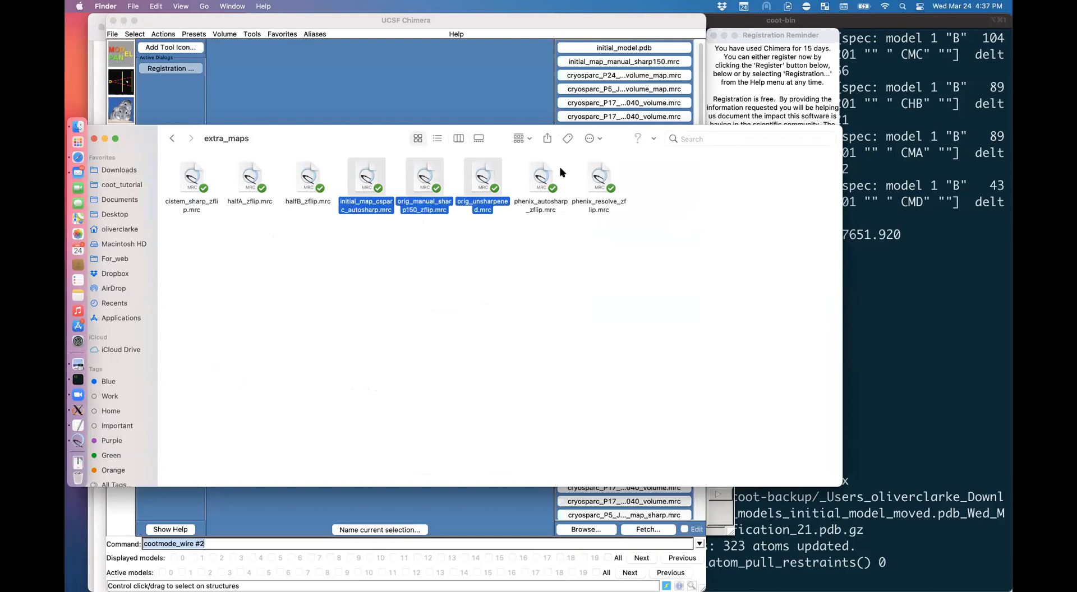
left_click(544, 180, "super")
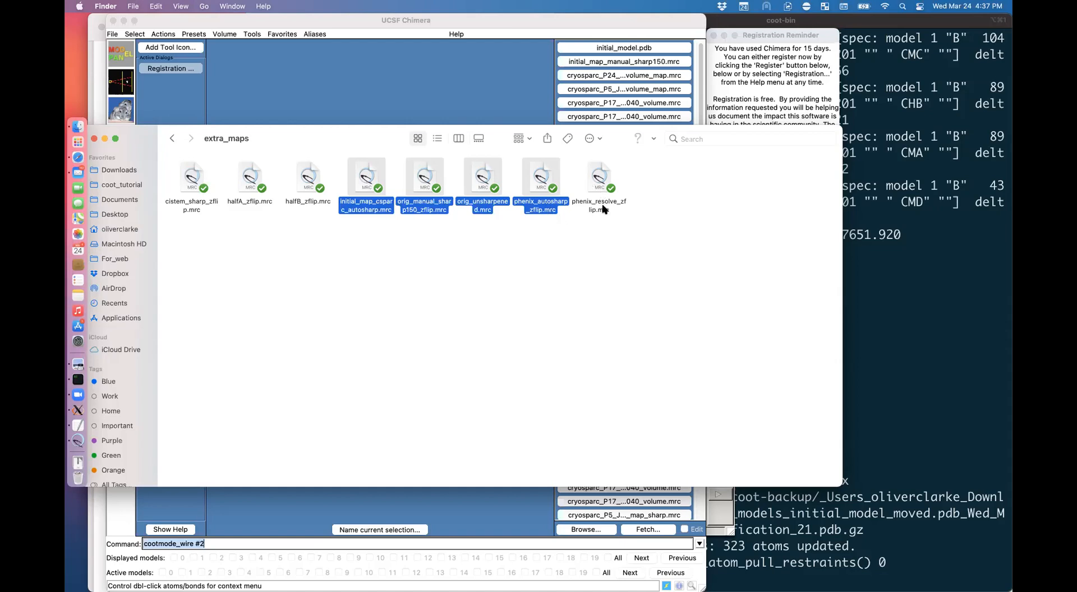
left_click(592, 284)
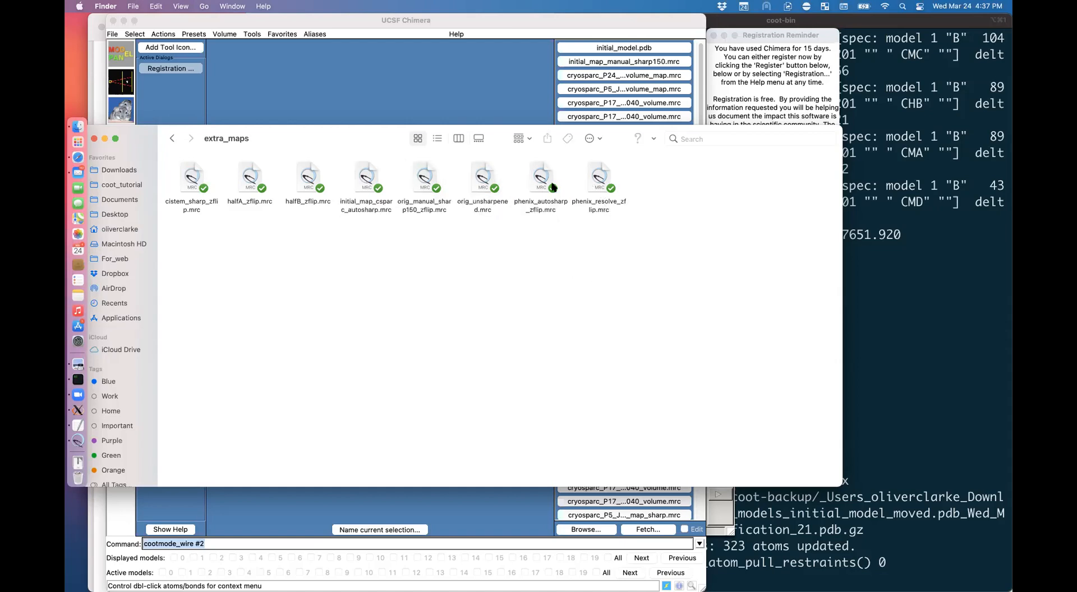
left_click(483, 182)
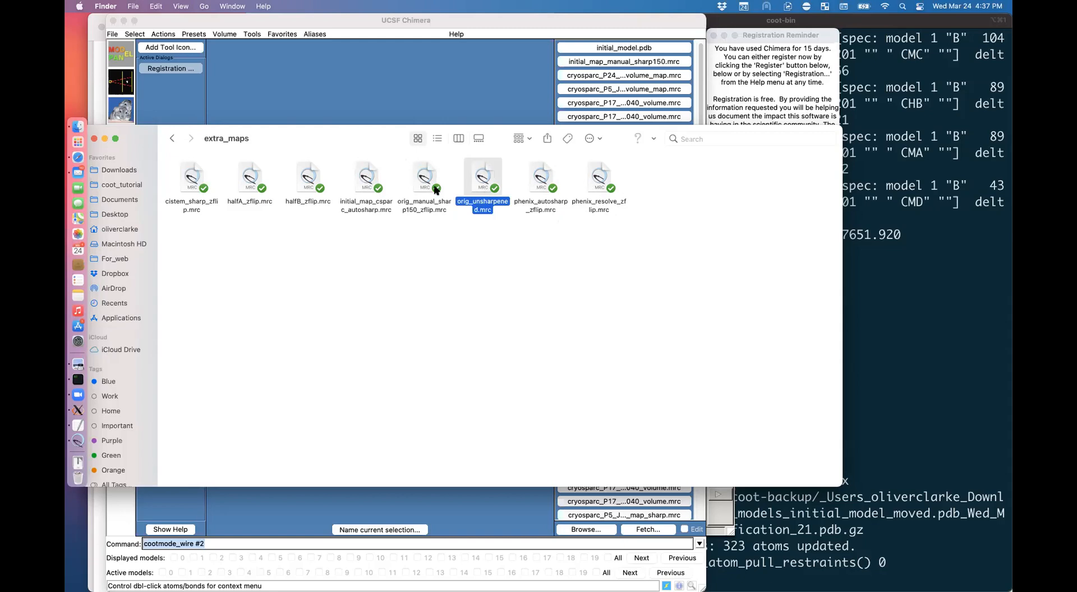
left_click(376, 178, "super")
left_click(428, 181, "super")
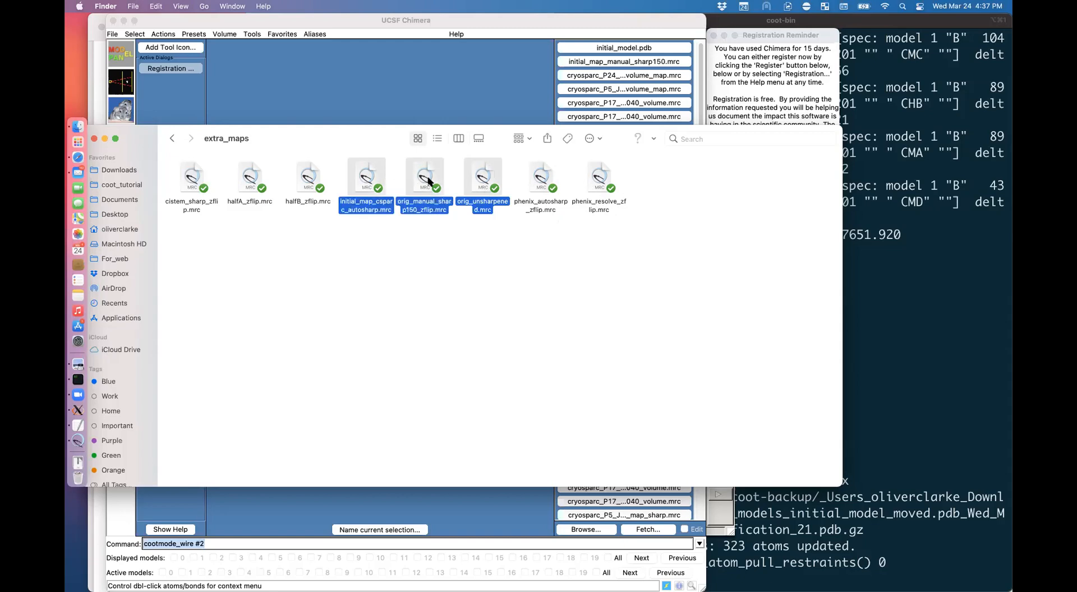
double_click(428, 181)
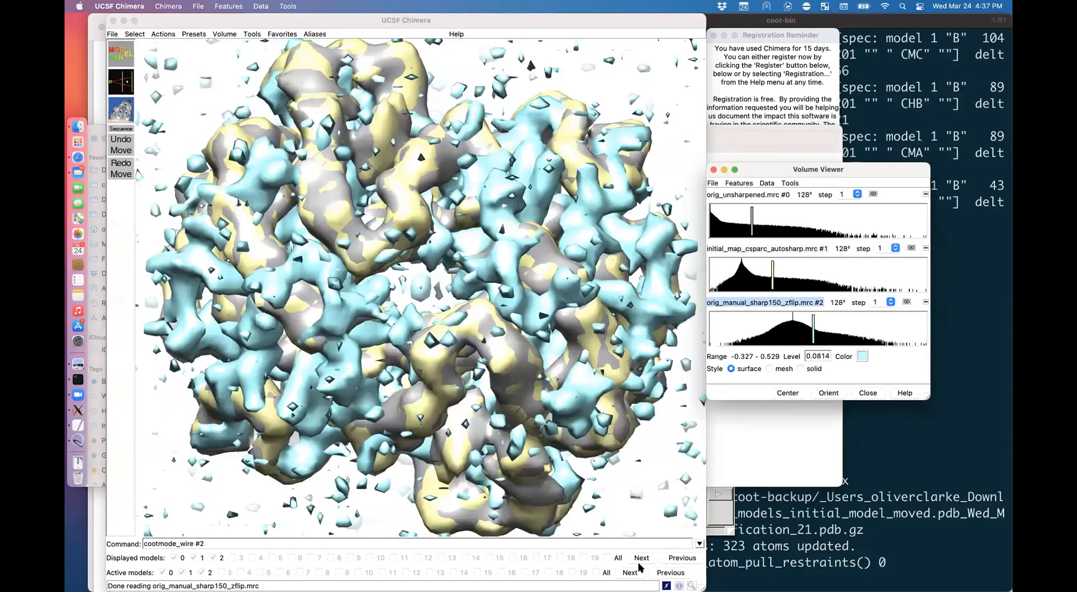
Step: Zoom out and contour the maps with 'volume # fastenclosevolume 40000'
left_click(381, 405)
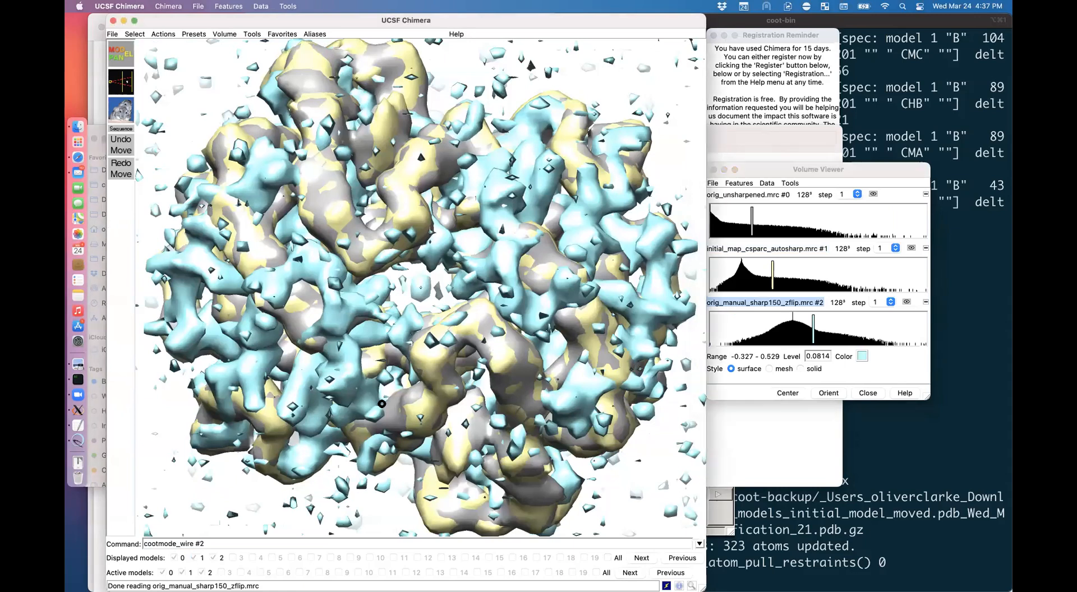
scroll(381, 407, "down", 10)
left_click_drag(225, 543, 66, 546)
key("super+a")
type("vol")
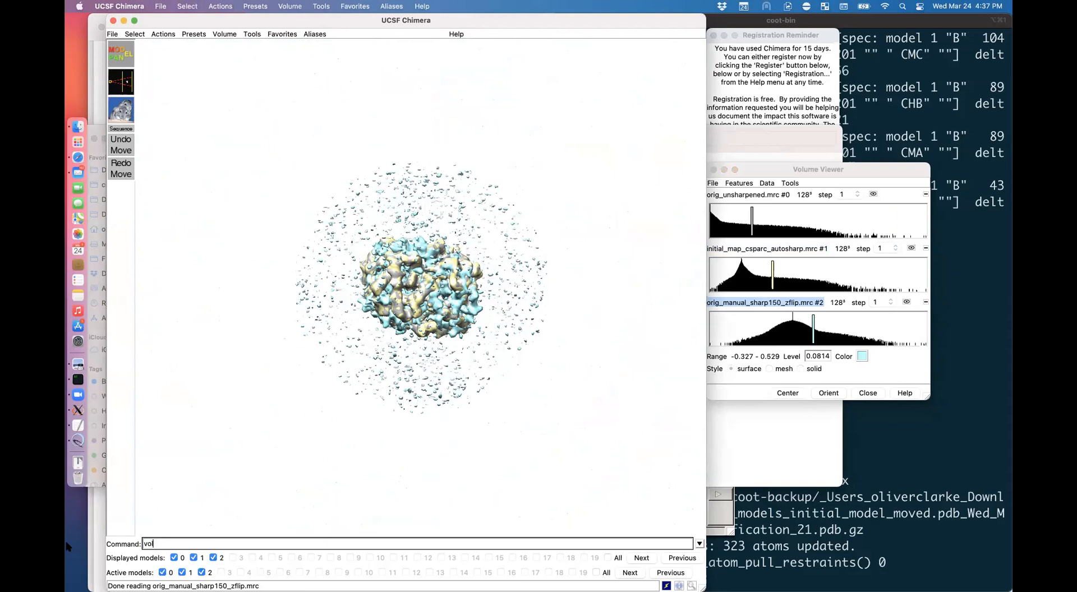
type("ume # fasrtenclosevolume")
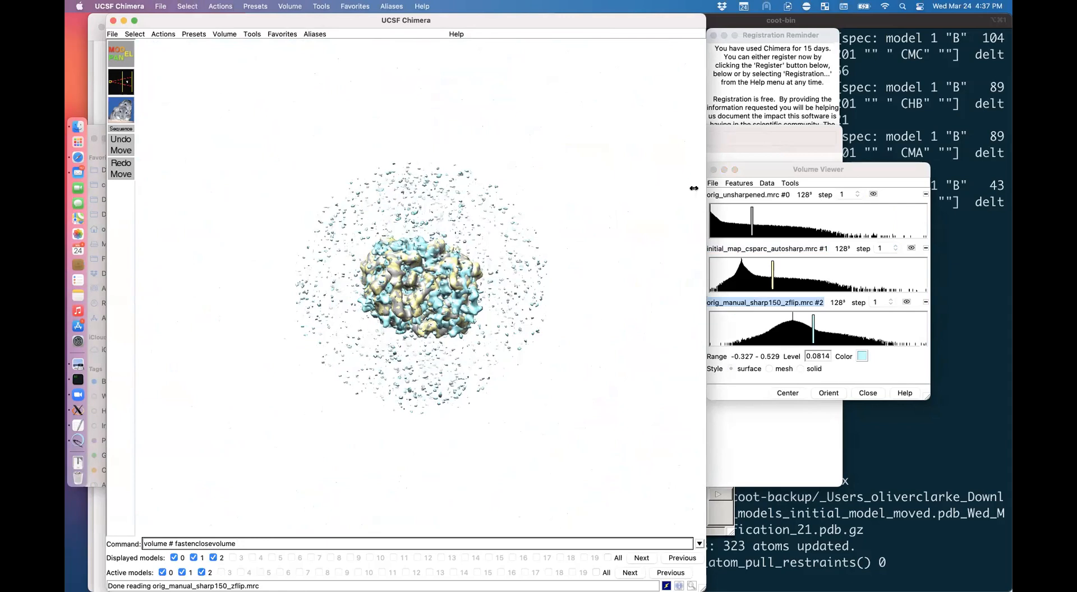
left_click(758, 167)
left_click_drag(758, 168, 499, 196)
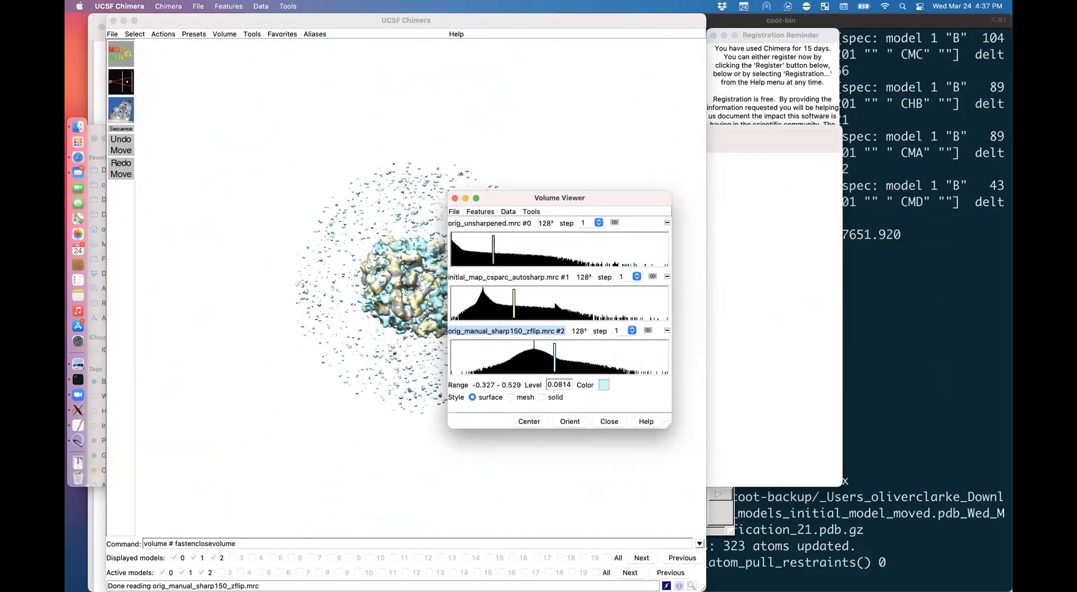
left_click_drag(575, 196, 766, 150)
left_click(232, 543)
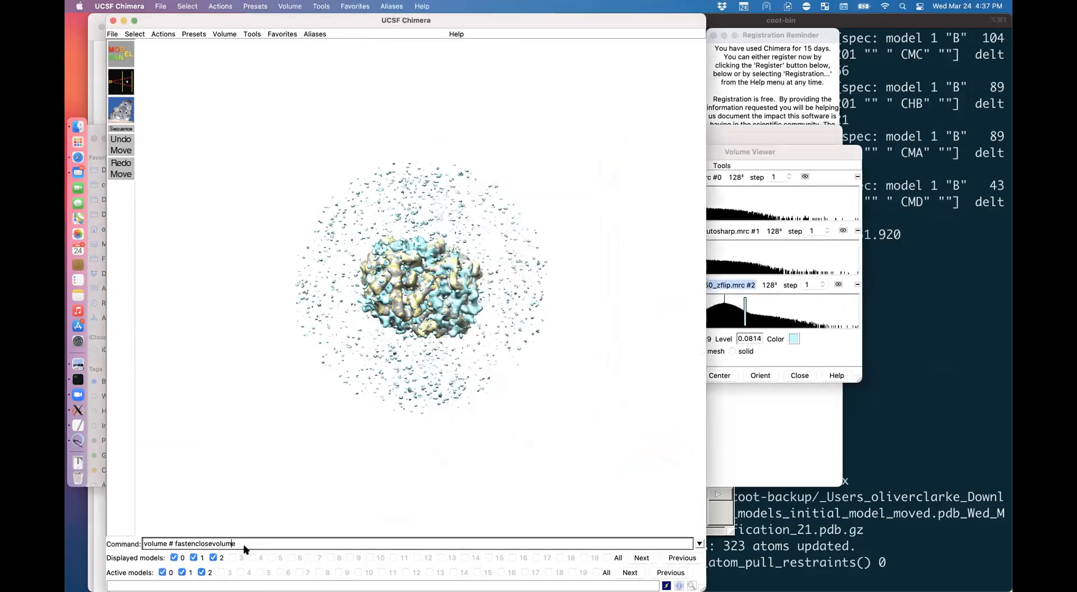
type("4000")
key("Return")
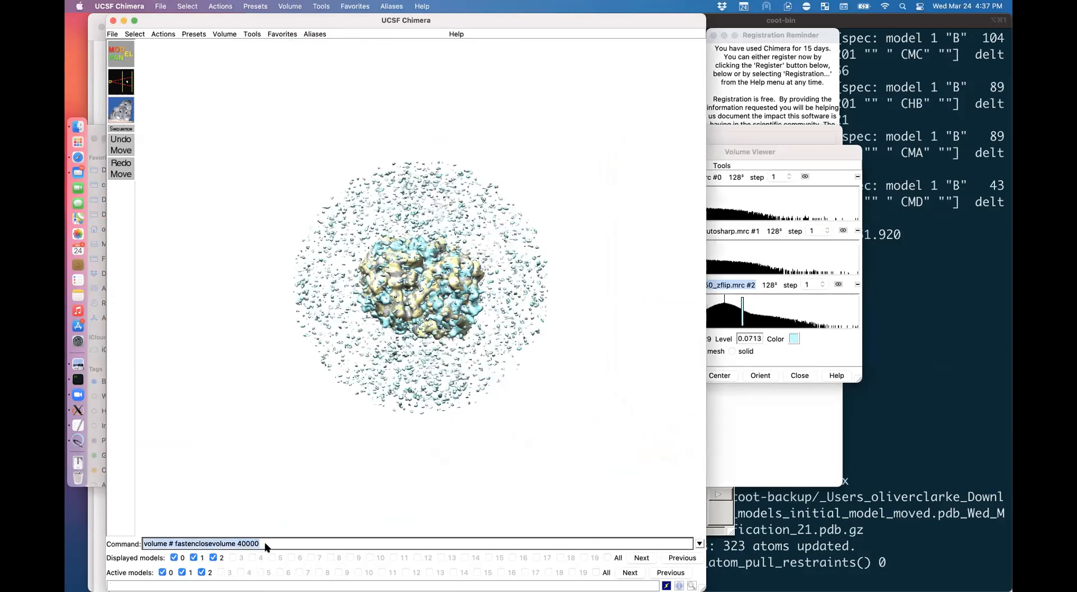
Step: Rerun the contour at enclosed volumes 10000 and then 15000, giving level 0.119
left_click(241, 544)
key("Return")
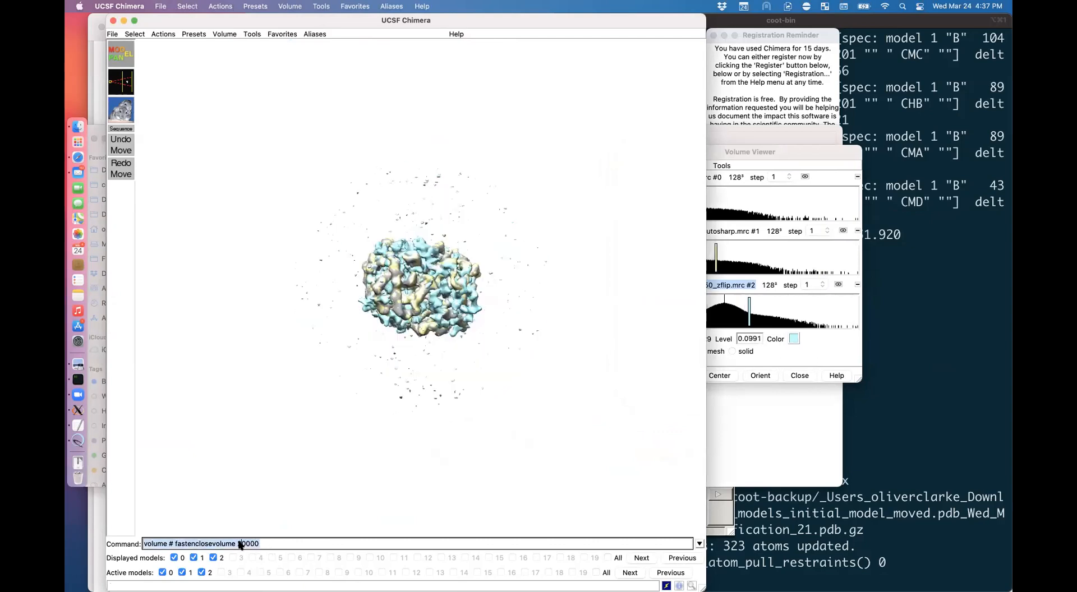
left_click(241, 544)
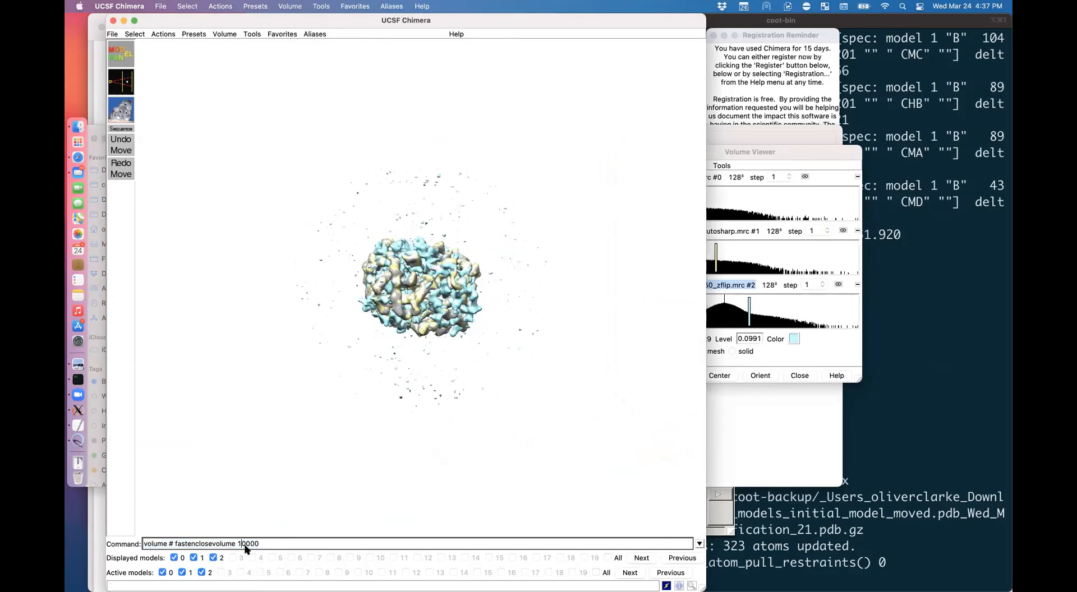
type("5")
key("Return")
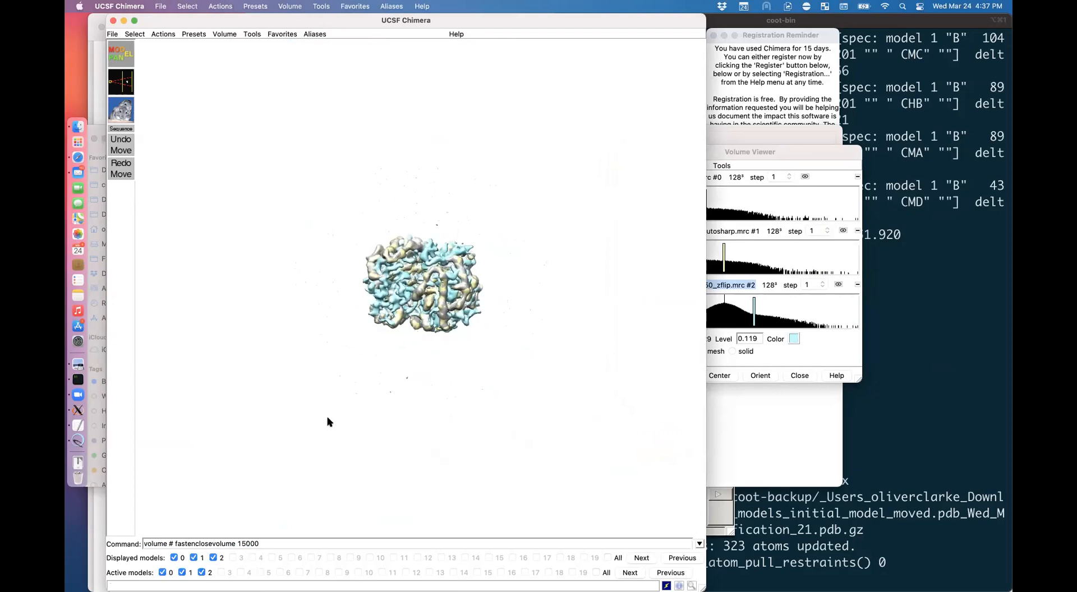
left_click(727, 368)
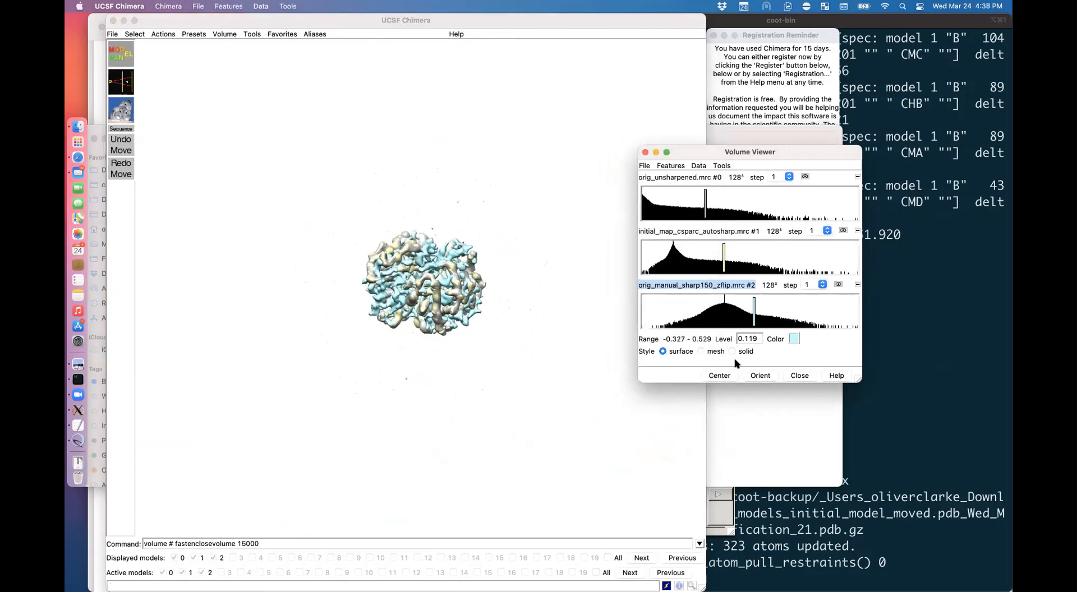
left_click(112, 34)
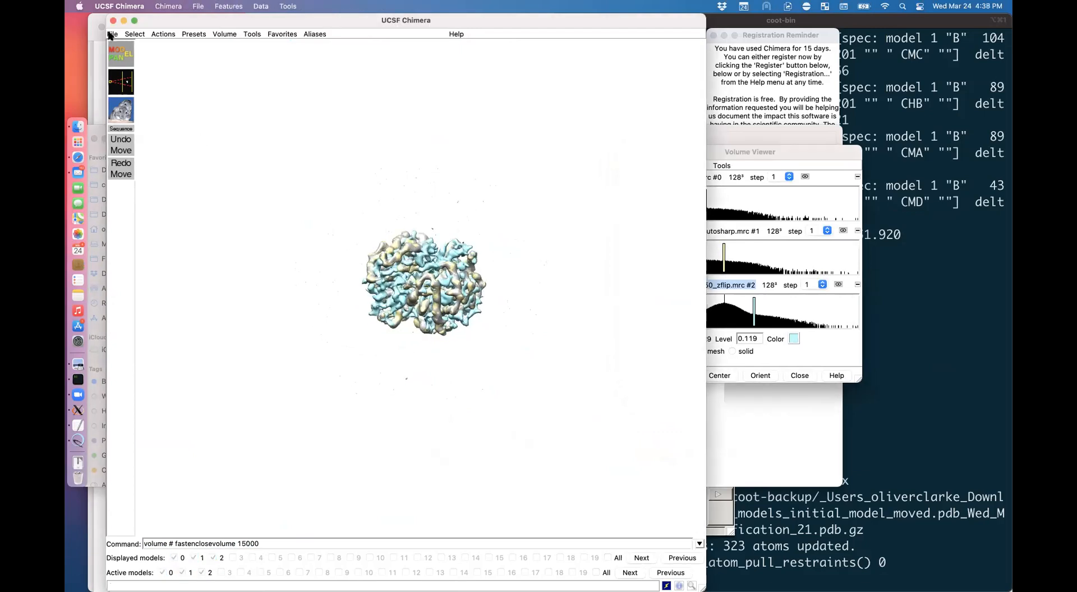
left_click(77, 126)
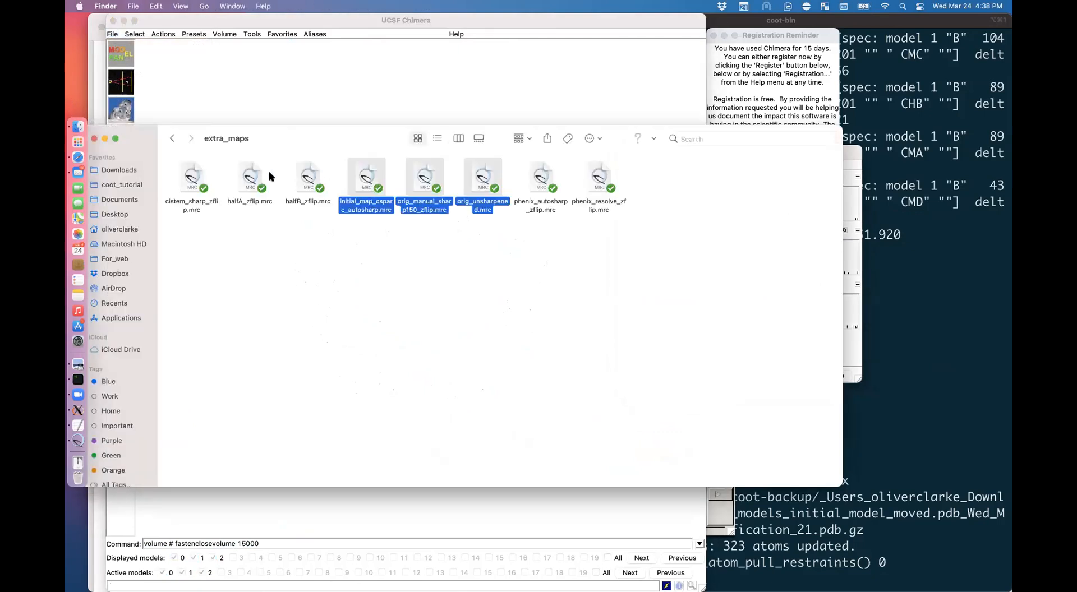
Step: Load initial_map_manual_sharp150.mrc into Chimera and rerun the enclose-volume contour
left_click(173, 138)
left_click(307, 193)
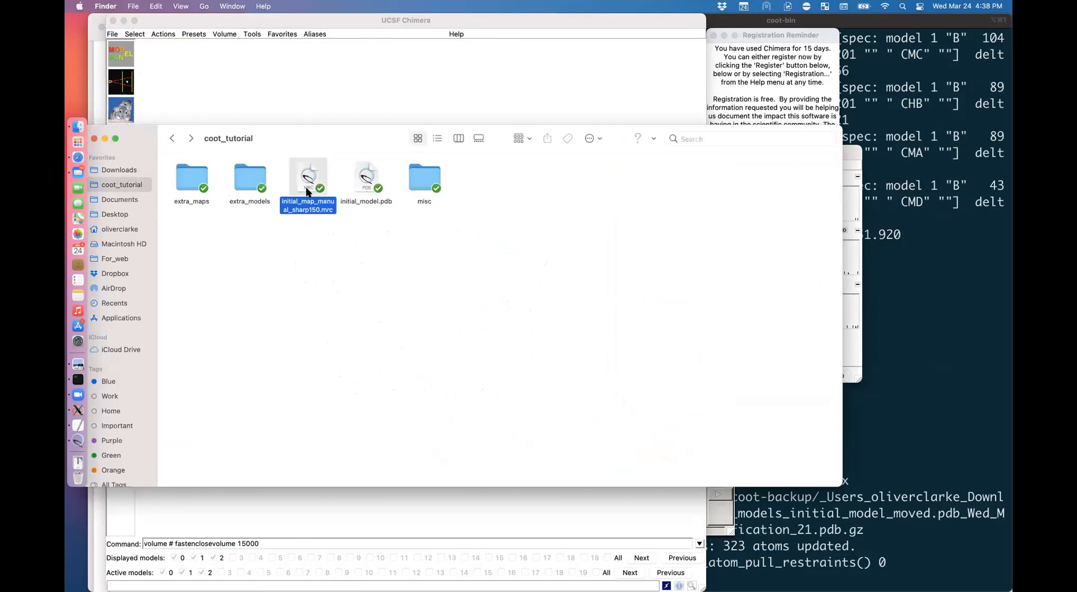
double_click(308, 192)
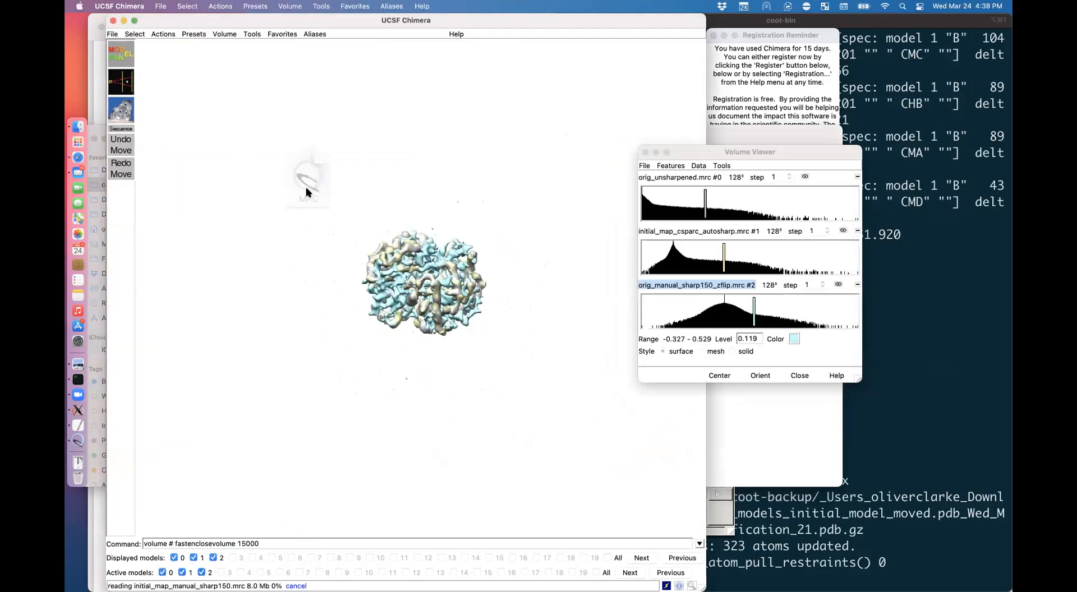
left_click(316, 548)
key("Return")
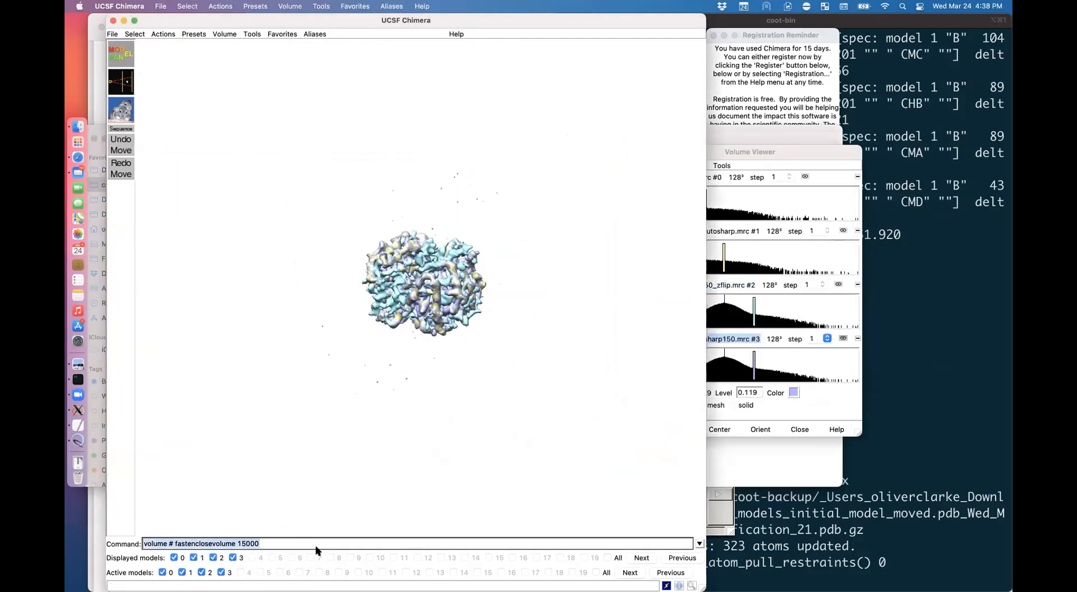
Step: Hide the orig_manual_sharp150_zflip map #2 in the Volume Viewer
left_click(755, 135)
left_click(638, 515)
left_click(729, 335)
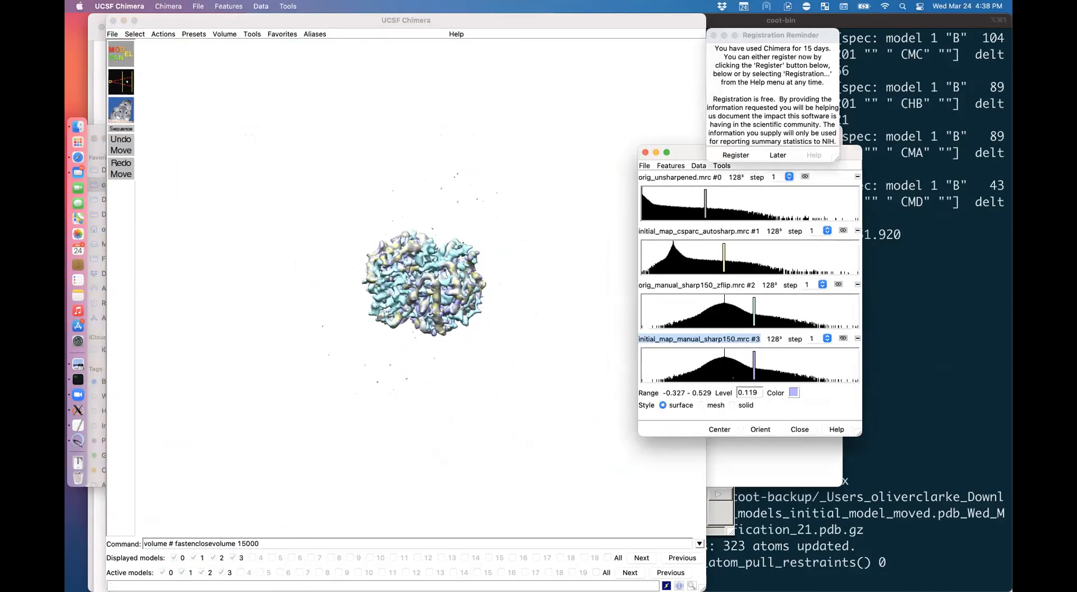
left_click_drag(684, 151, 494, 165)
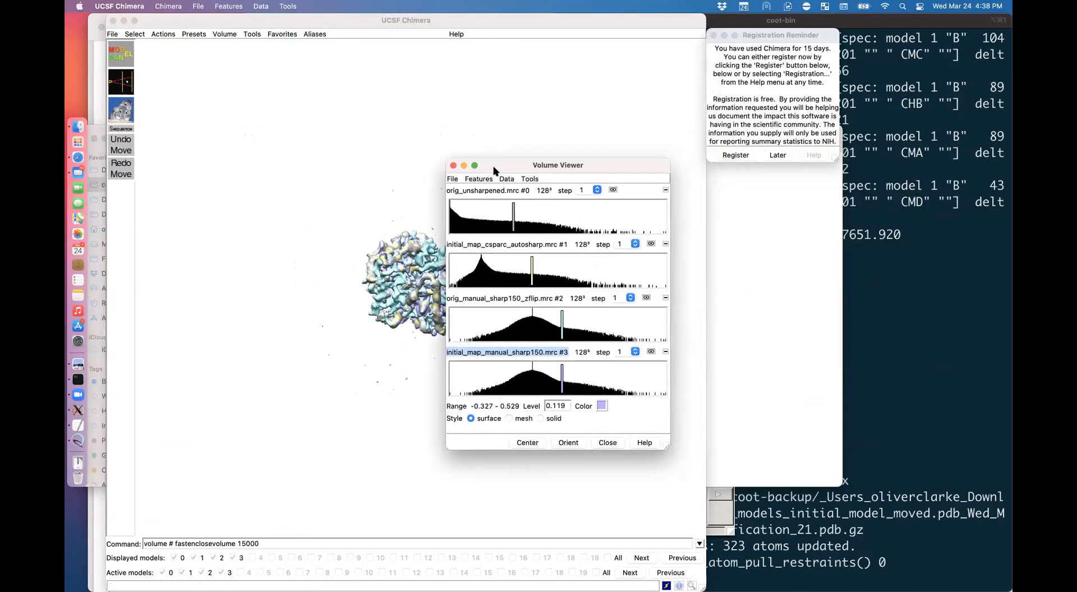
left_click(647, 297)
left_click(404, 328)
left_click_drag(404, 329, 361, 360)
scroll(405, 333, "up", 3)
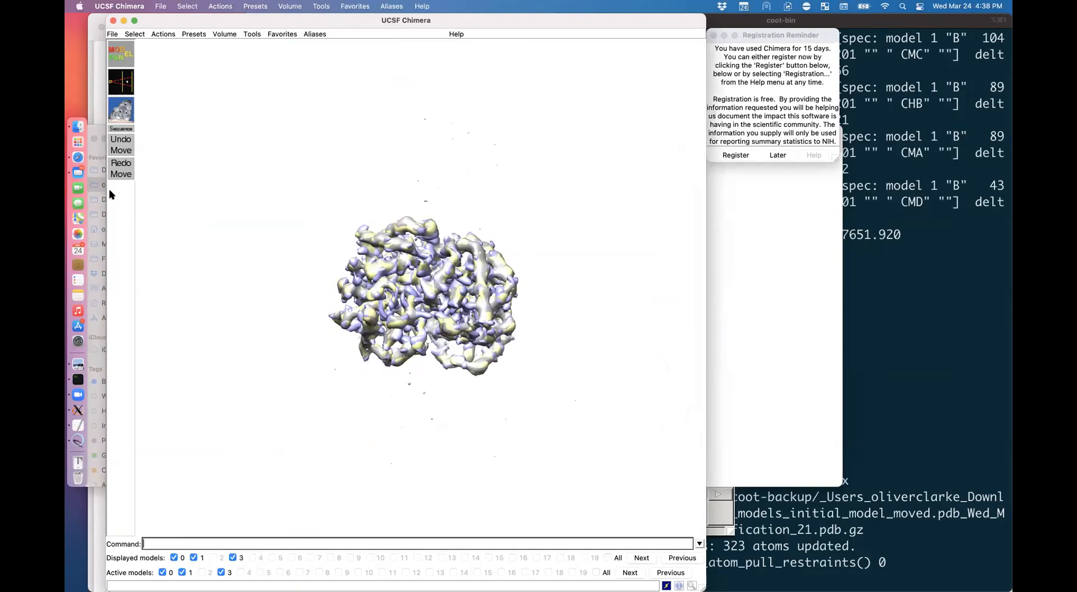
Step: Hide the autosharp map #1 and the sharp150 map #3
left_click(225, 34)
left_click(236, 44)
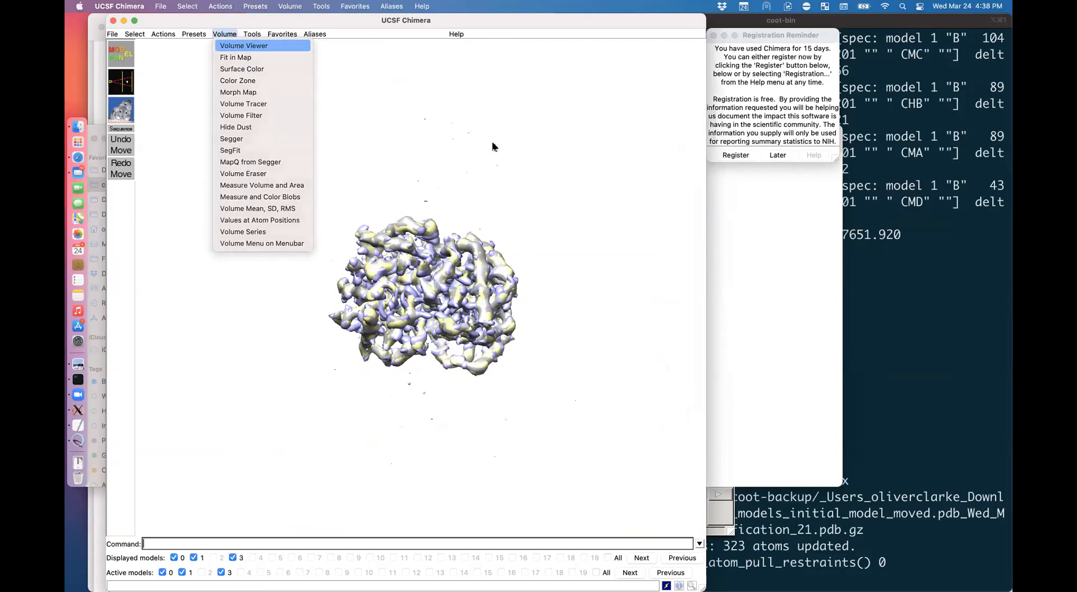
left_click_drag(523, 162, 569, 278)
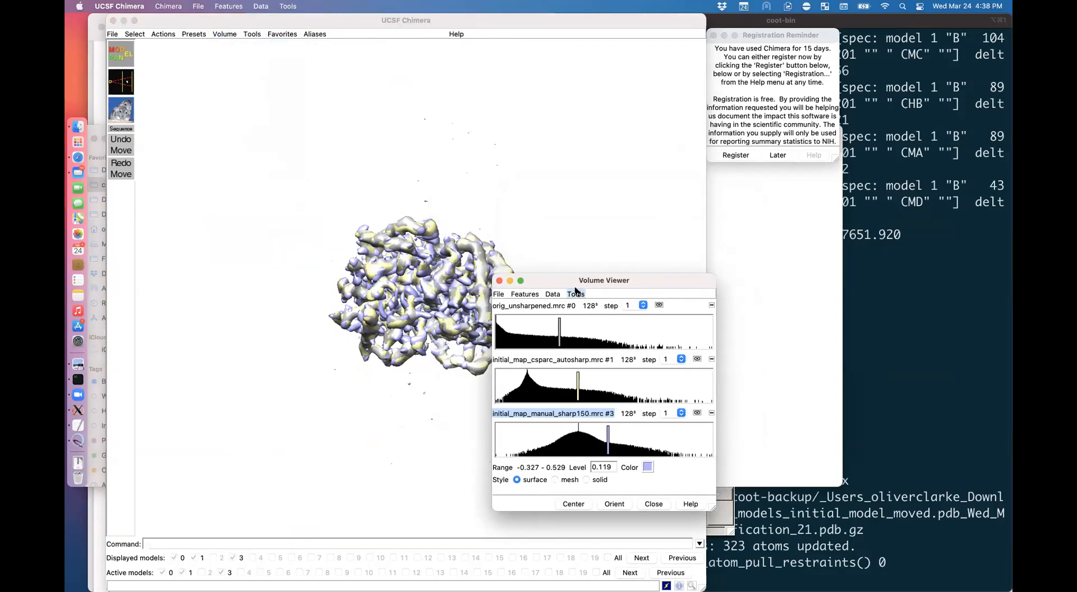
left_click(696, 359)
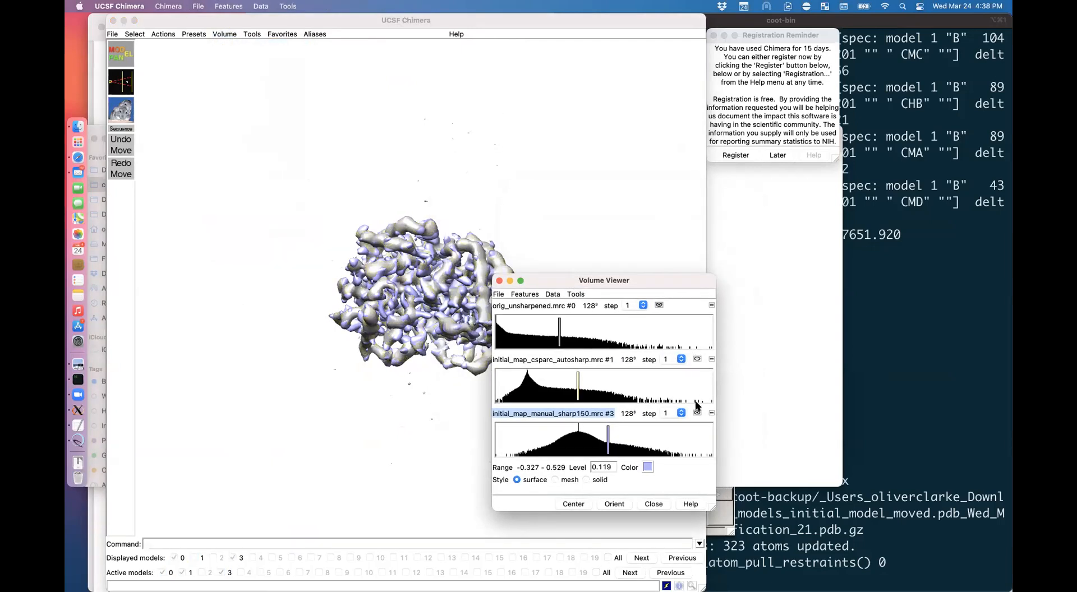
left_click(699, 416)
left_click_drag(638, 281, 714, 376)
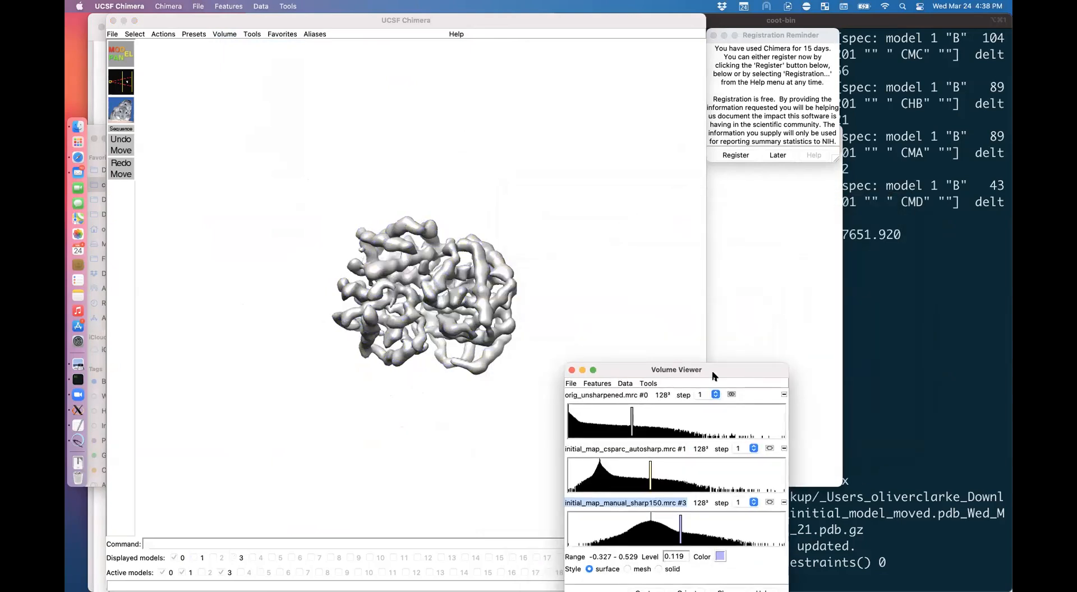
Step: Lower the unsharpened map #0 to level 0.0345 and inspect the grey surface
mouse_move(632, 417)
left_mouse_down()
mouse_move(588, 418)
mouse_move(601, 418)
left_mouse_up()
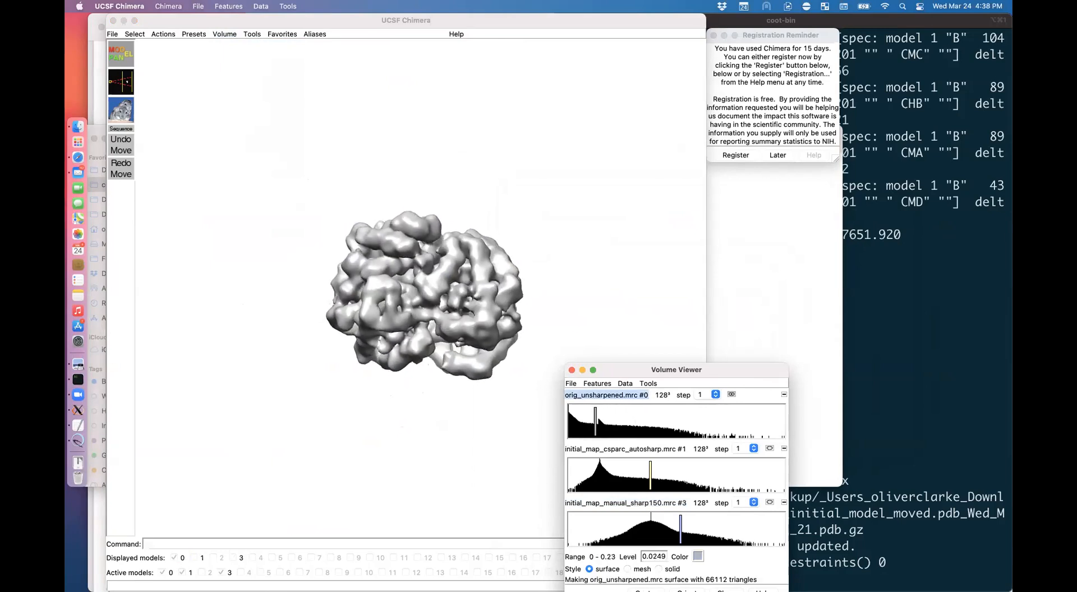
left_click_drag(621, 375, 599, 231)
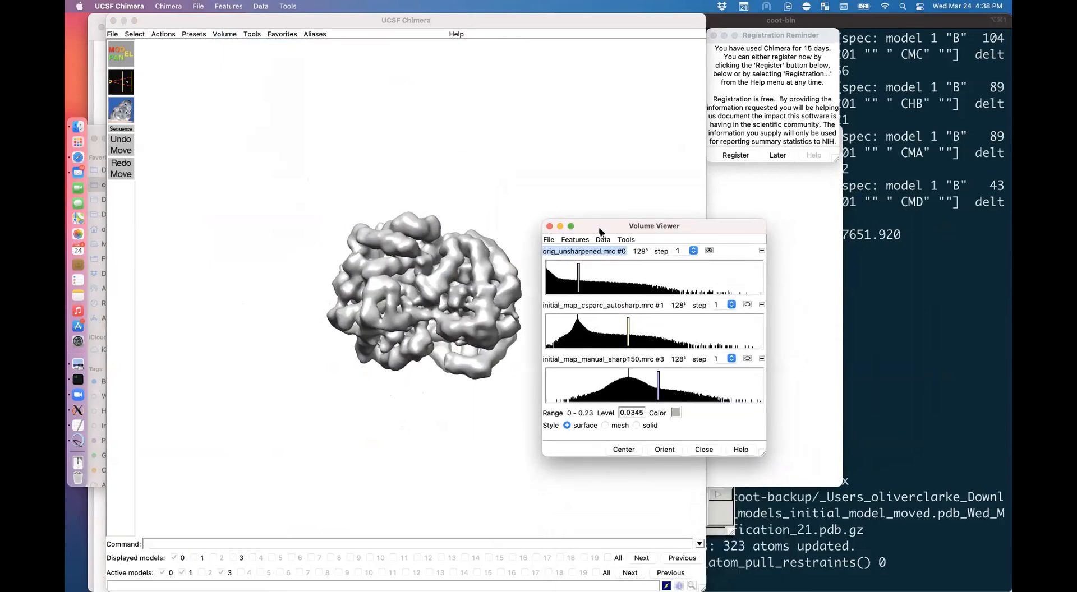
left_click(421, 219)
left_click_drag(421, 219, 421, 218)
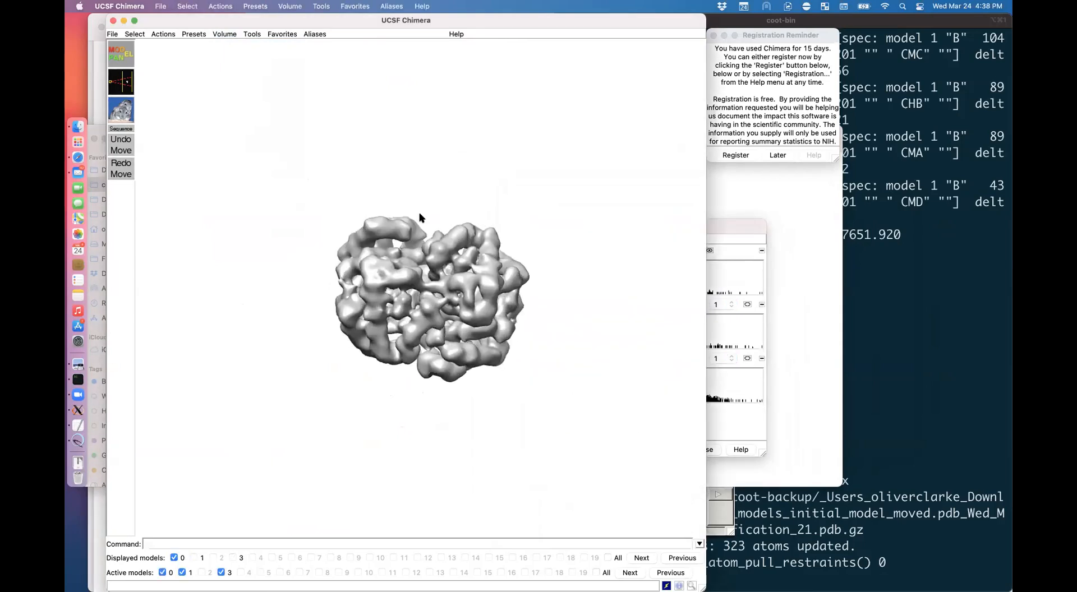
scroll(421, 218, "up", 10)
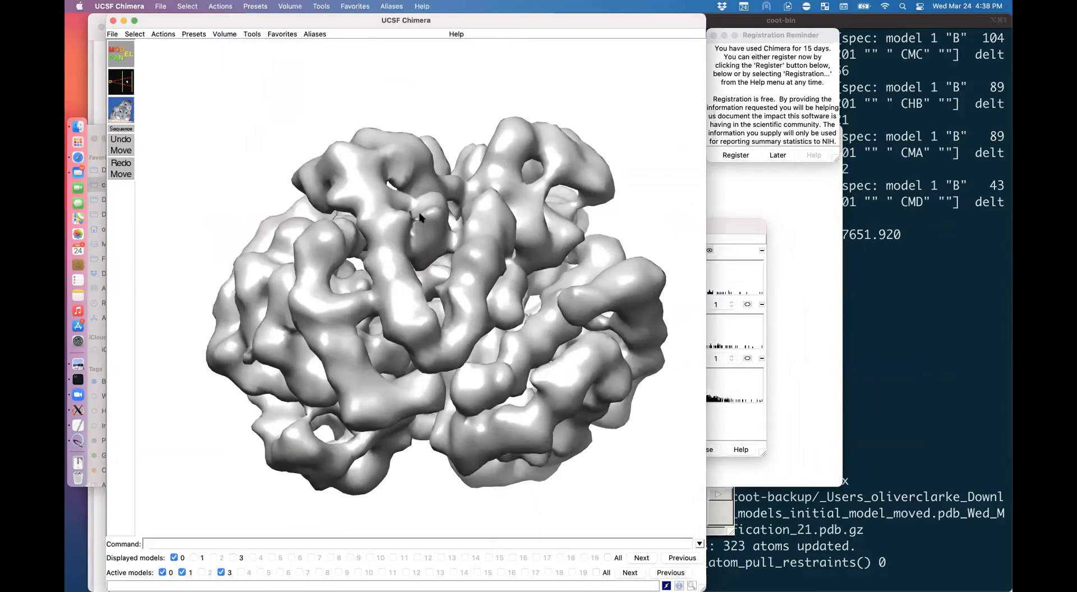
left_click_drag(421, 218, 420, 220)
scroll(420, 221, "down", 10)
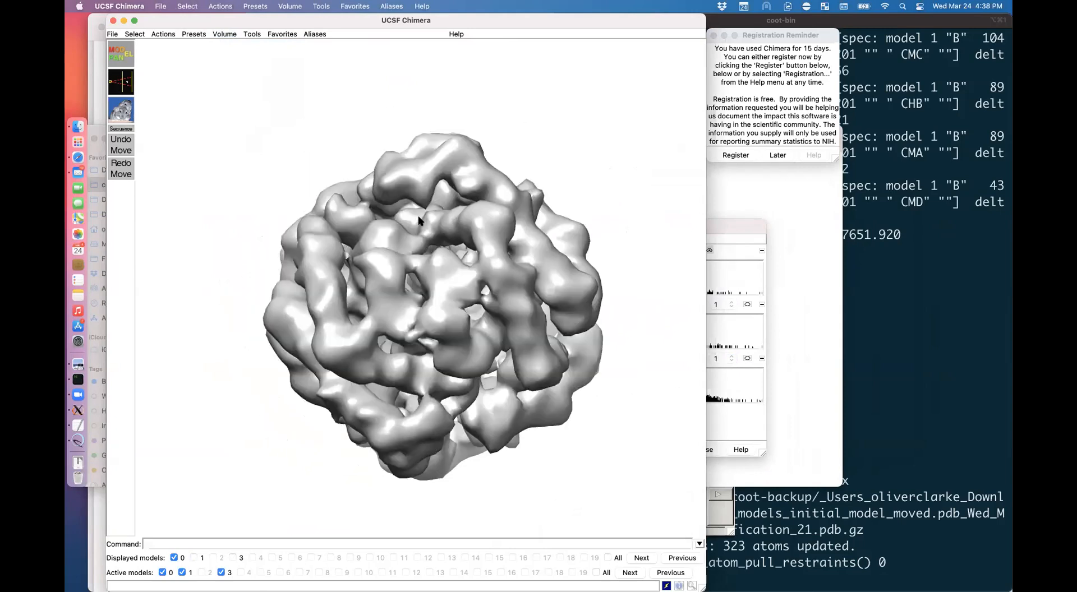
scroll(420, 220, "down", 10)
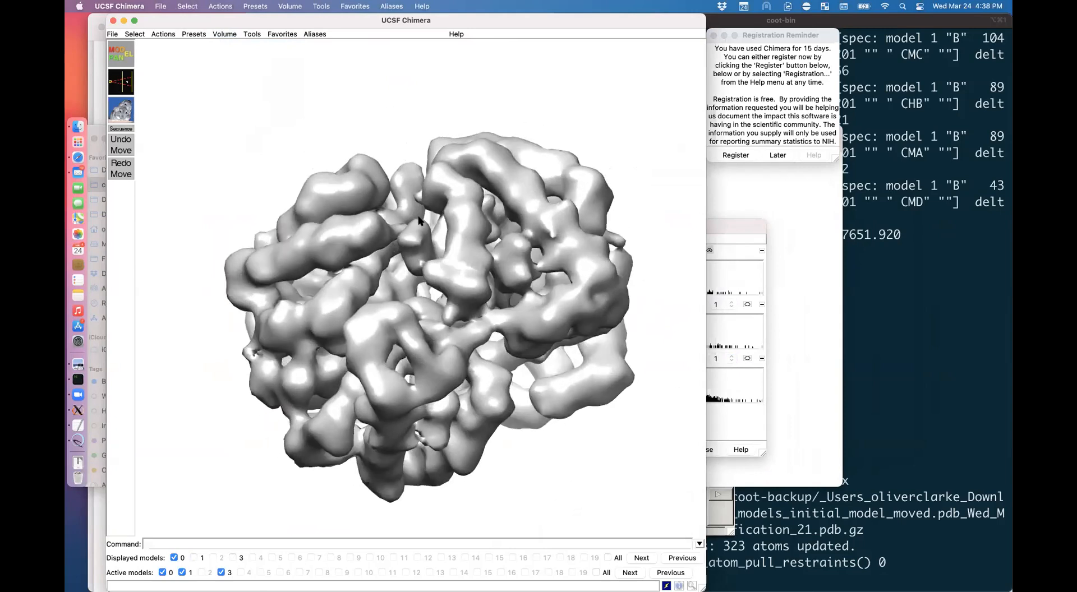
scroll(420, 220, "down", 10)
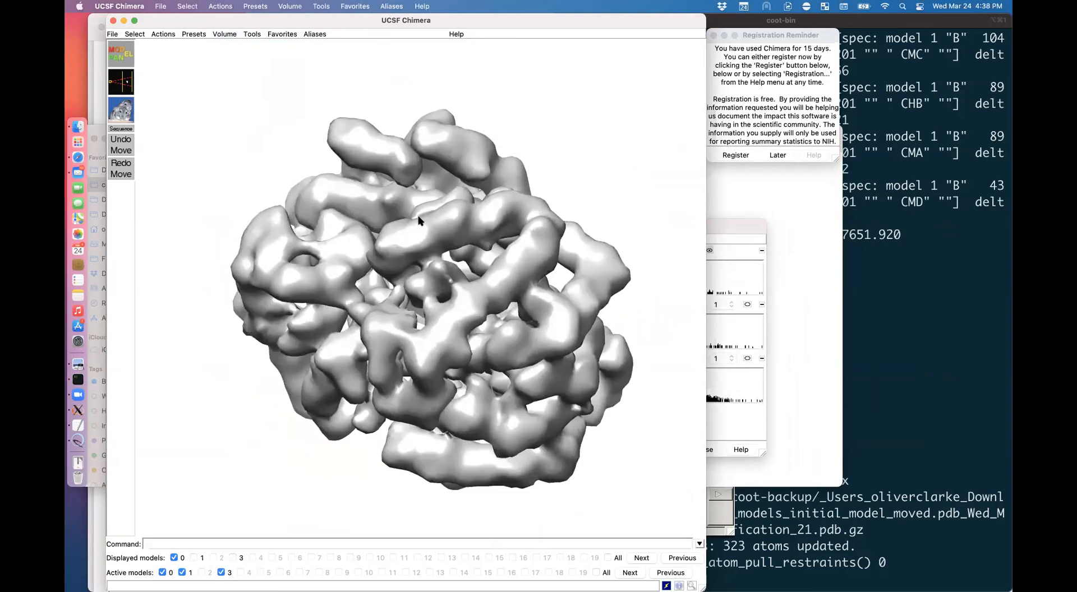
left_click(717, 227)
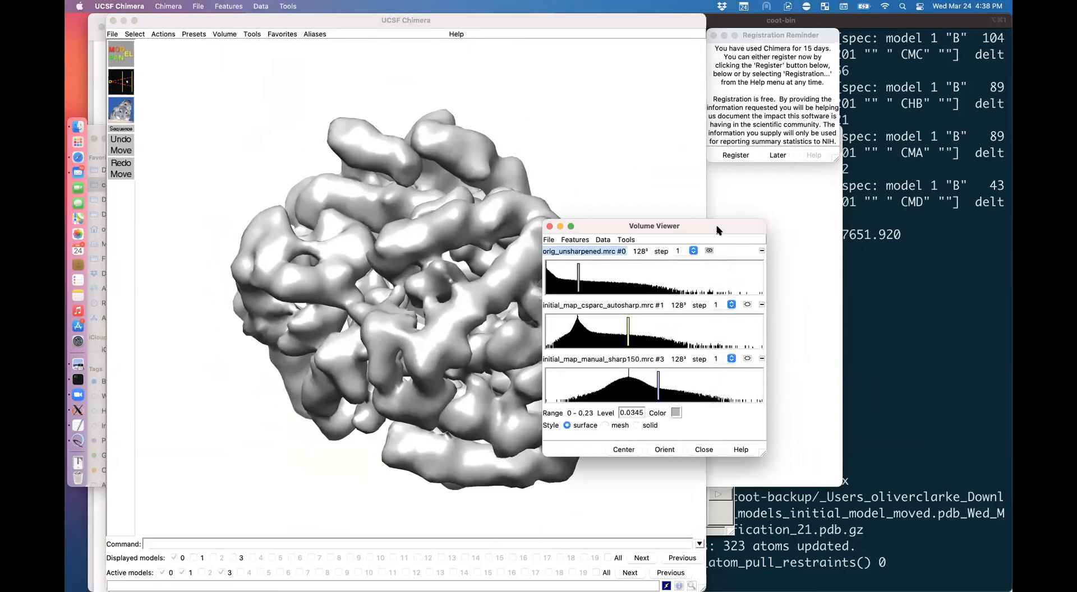
Step: Show the autosharp map #1 instead of #0 and lower its level to 0.043
left_click(748, 304)
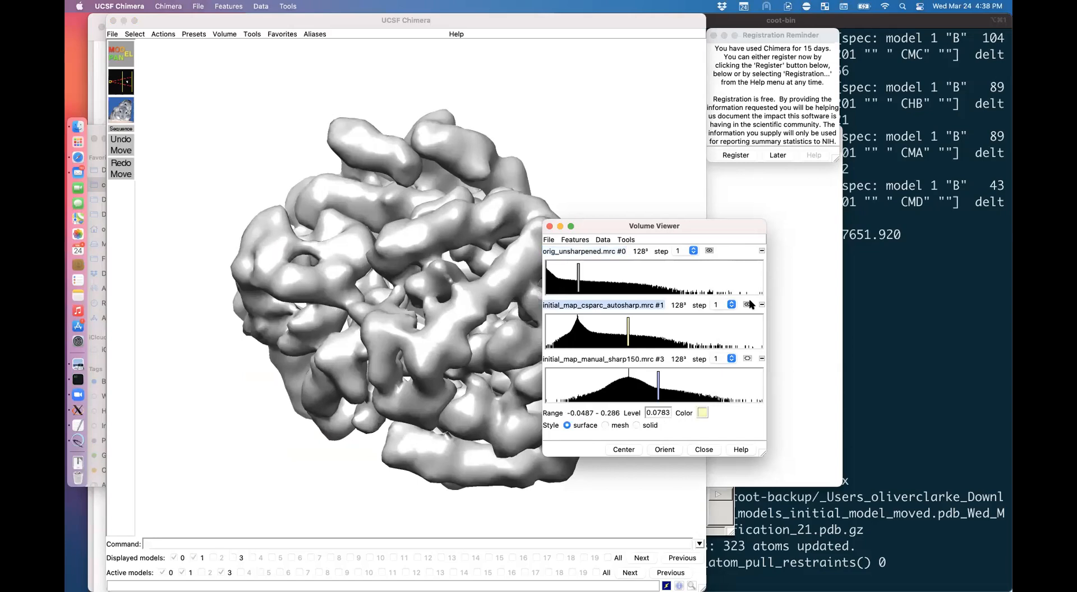
left_click(710, 251)
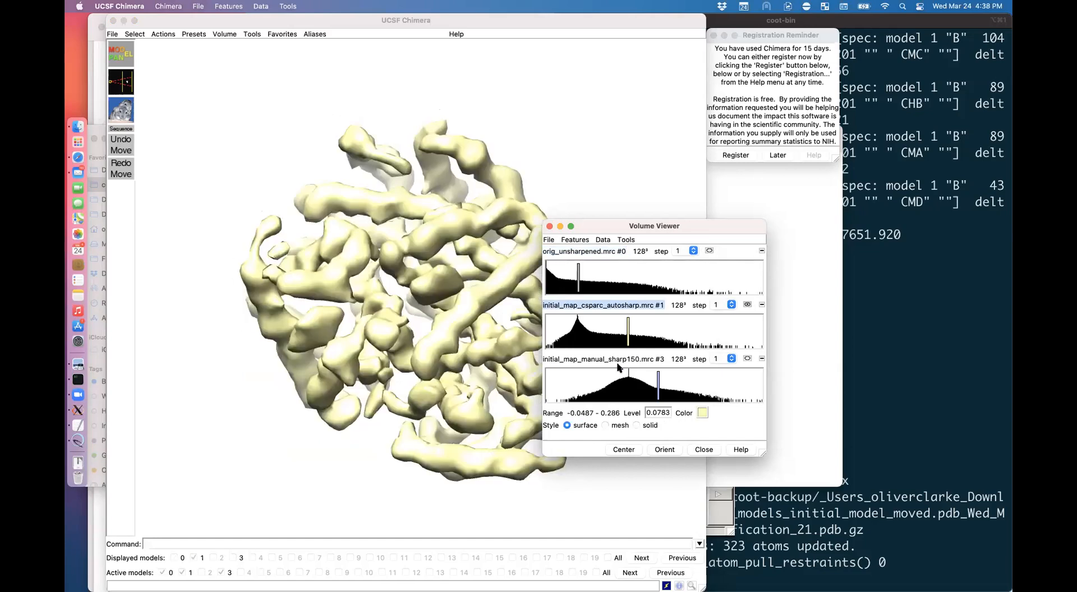
left_click_drag(628, 326, 610, 327)
left_click(420, 350)
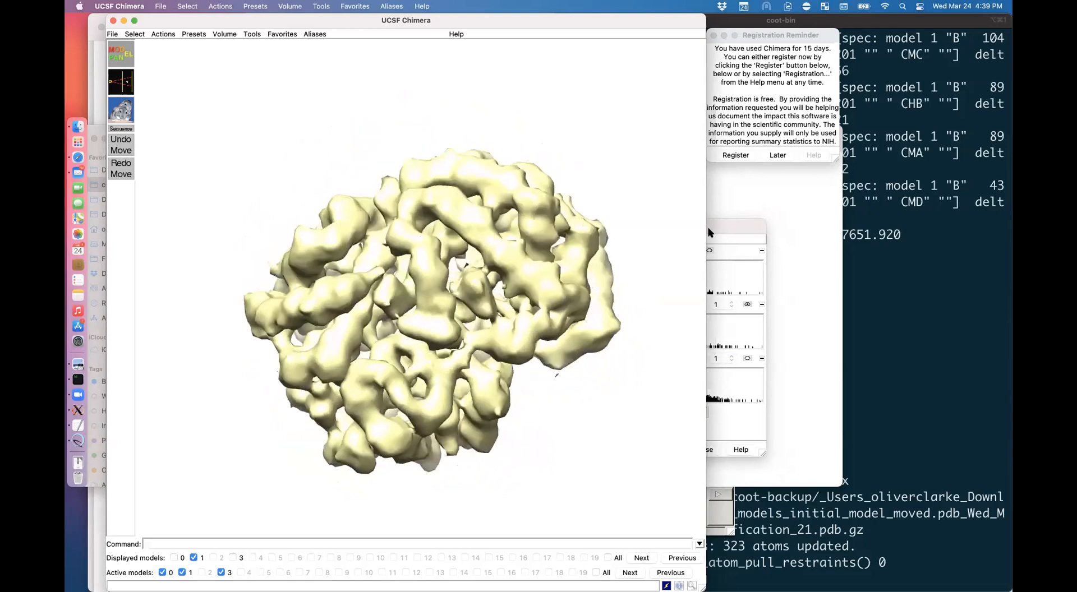
Step: Show only the purple sharp150 map #3, hiding #1, and rotate it
left_click(750, 221)
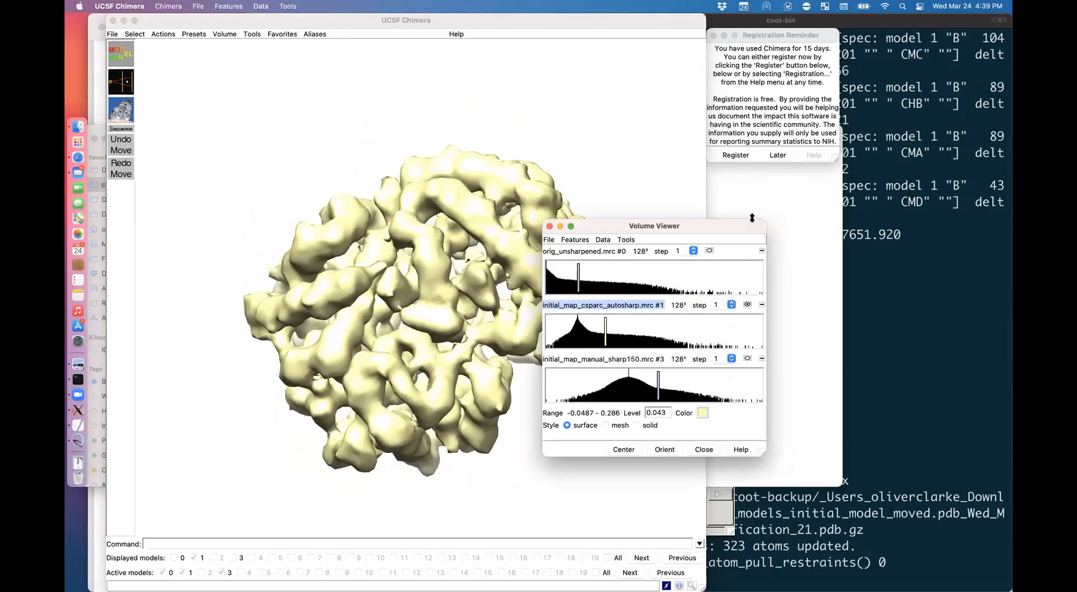
left_click(747, 358)
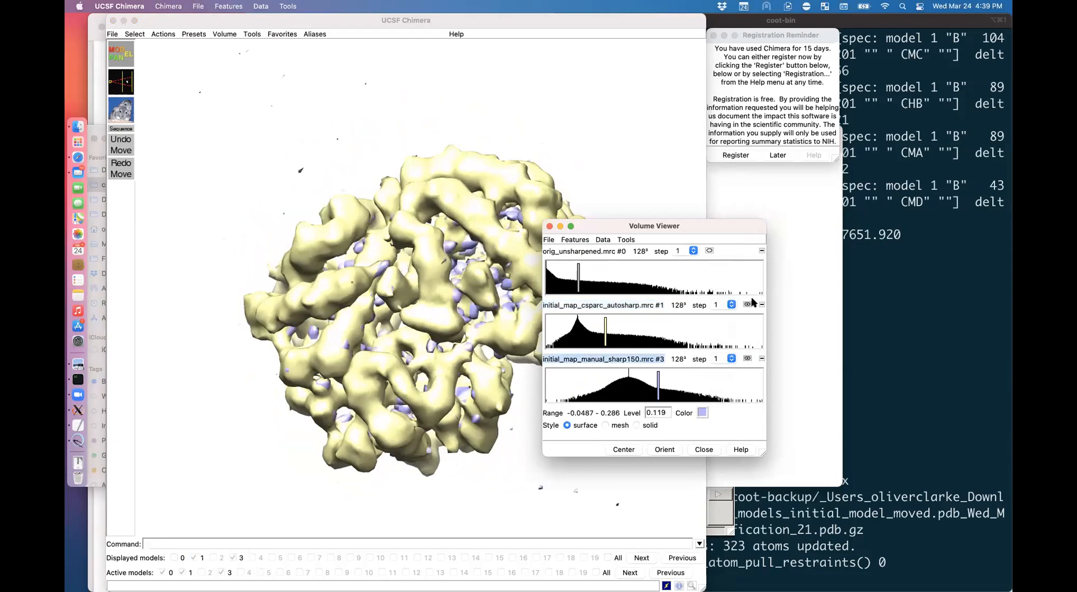
left_click(750, 303)
mouse_move(467, 396)
left_mouse_down()
mouse_move(448, 348)
mouse_move(467, 396)
left_mouse_up()
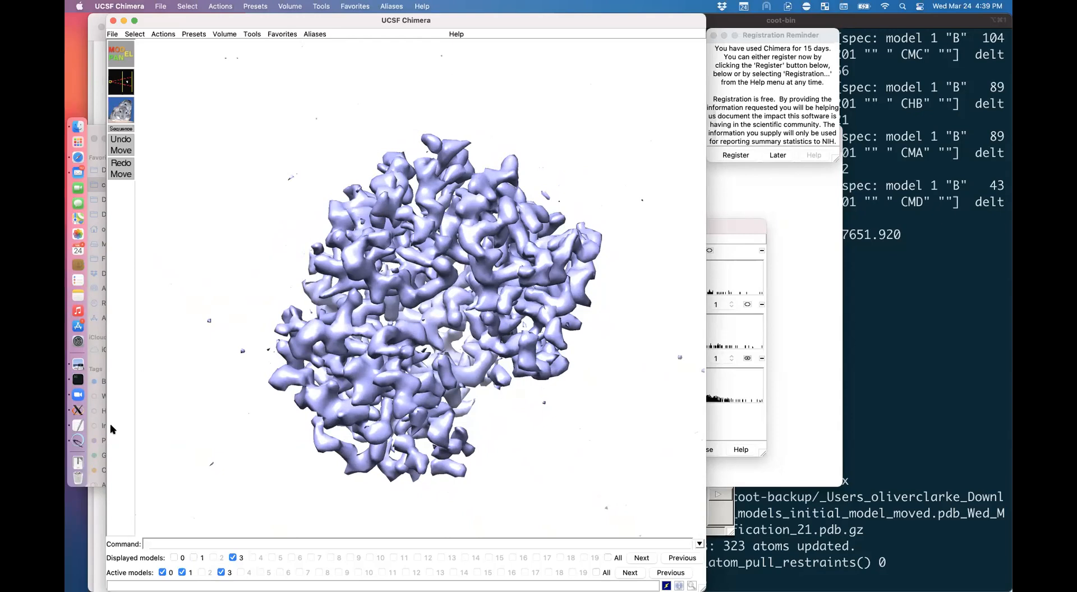
Step: Load phenix_resolve_zflip.mrc from the extra_maps folder into Coot via File > Open Map
left_click(71, 412)
left_click(165, 125)
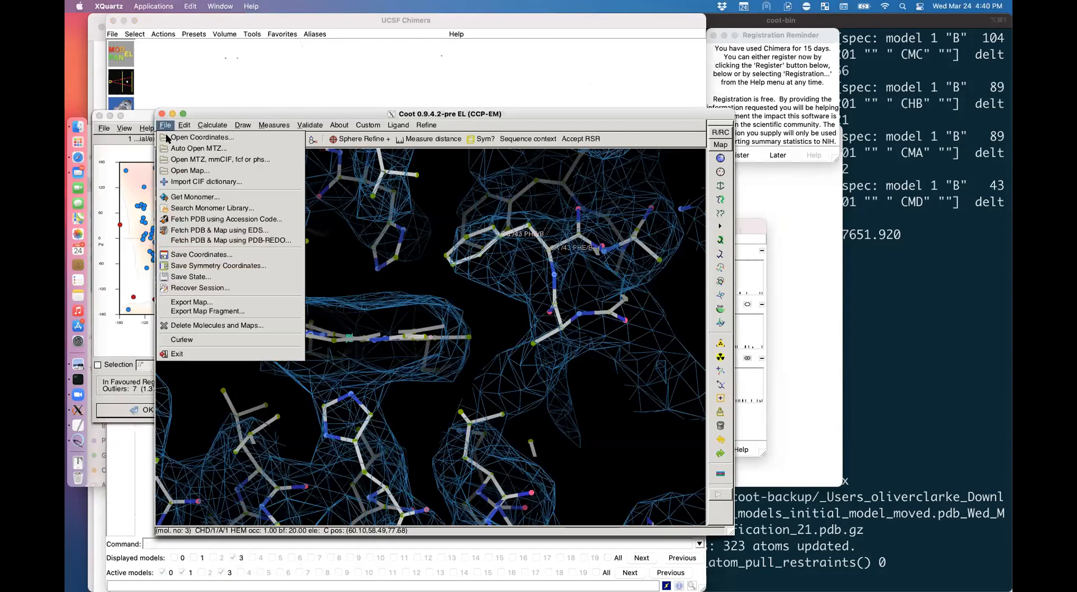
left_click(187, 170)
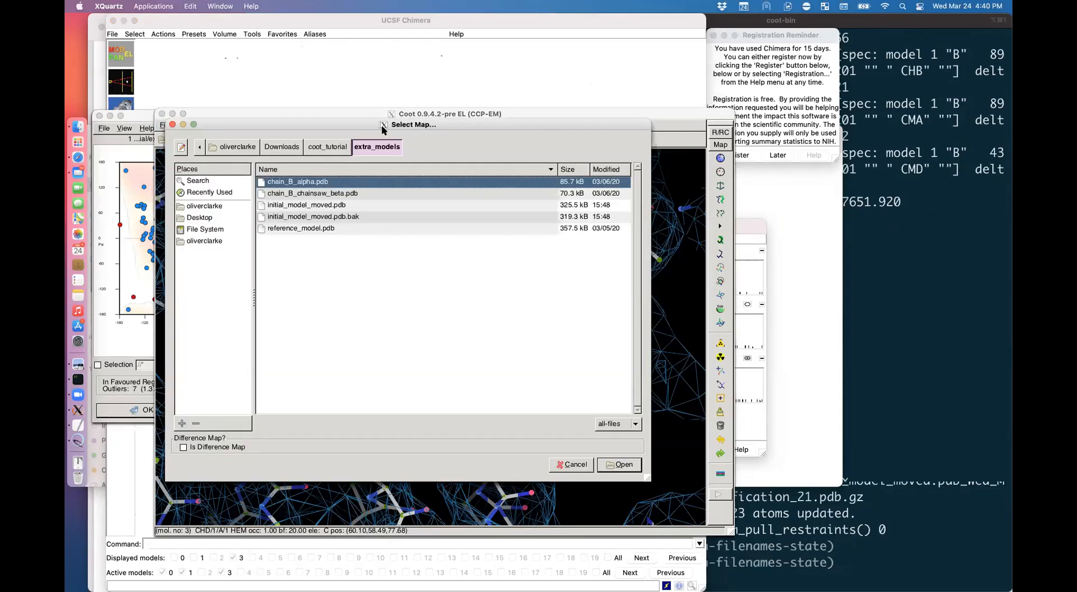
left_click(342, 148)
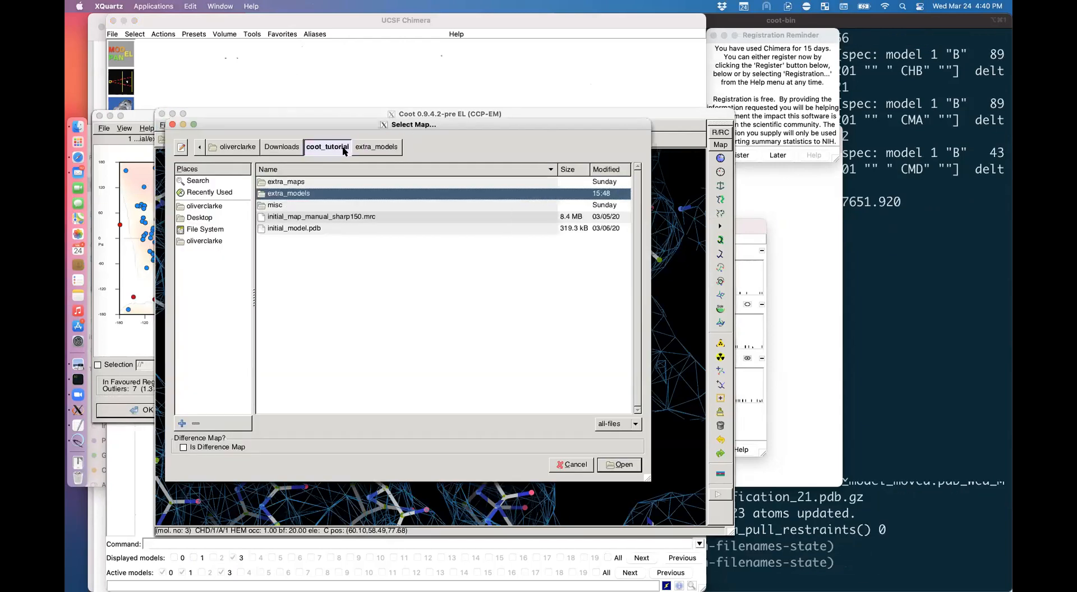
double_click(286, 182)
left_click(330, 264)
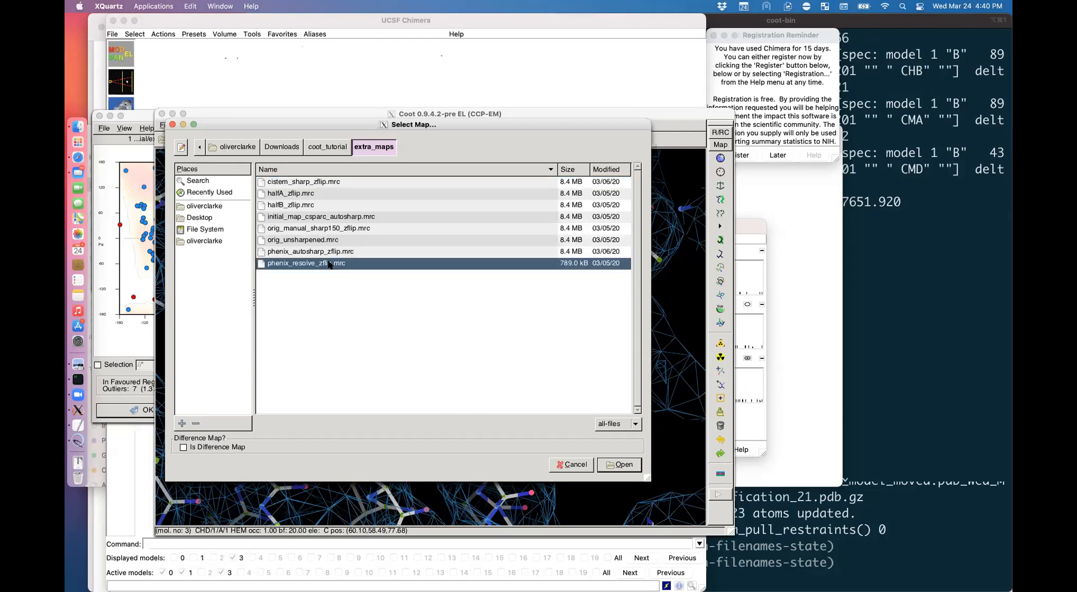
left_click(619, 464)
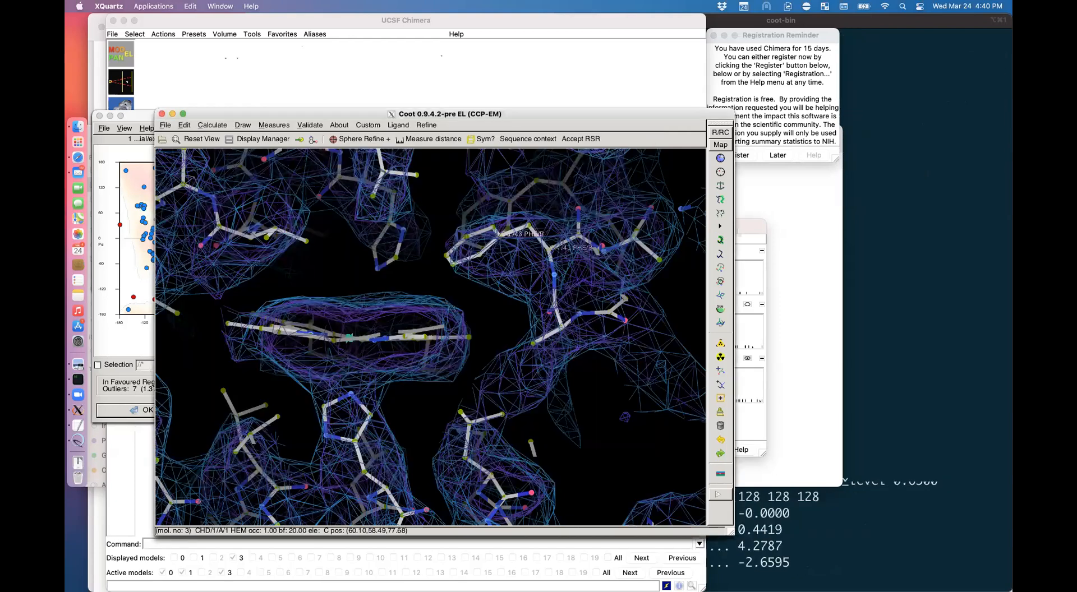
Step: Zoom out around the HEM ligand and toggle between the blue and purple maps
right_click_drag(624, 299, 505, 299)
left_click_drag(505, 300, 591, 395)
key("shift+grave")
right_click_drag(591, 395, 645, 396)
left_click_drag(645, 395, 688, 401)
key("shift+grave")
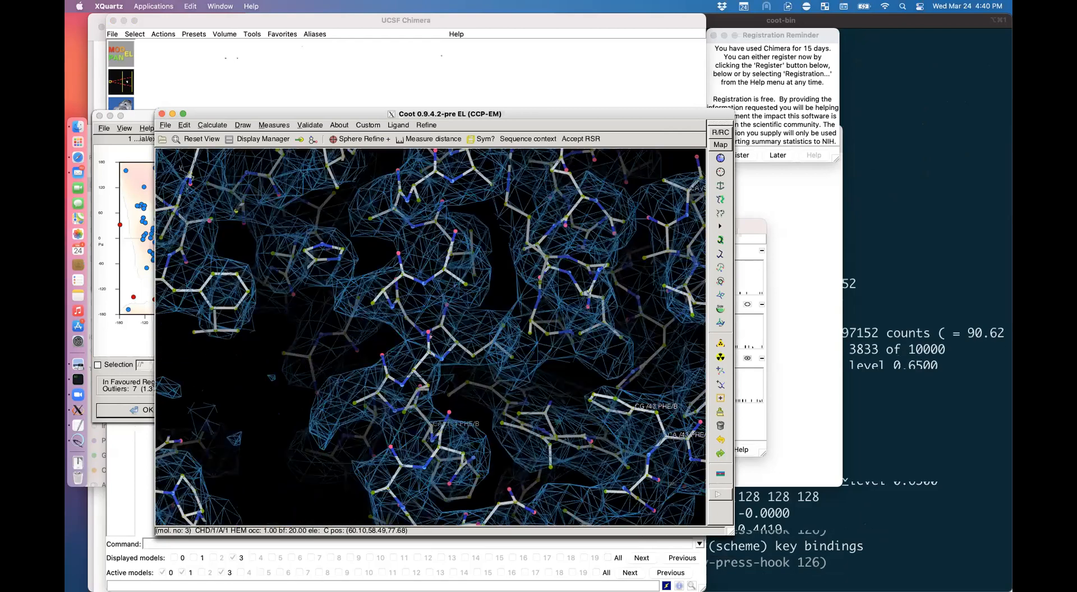
key("shift+grave")
left_click_drag(405, 395, 439, 406)
Step: Keep flipping between the maps around PHE 104 and ASN 109, ending on the purple map
left_click(405, 395, "shift")
key("shift+grave")
key("shift+grave")
key("shift+grave")
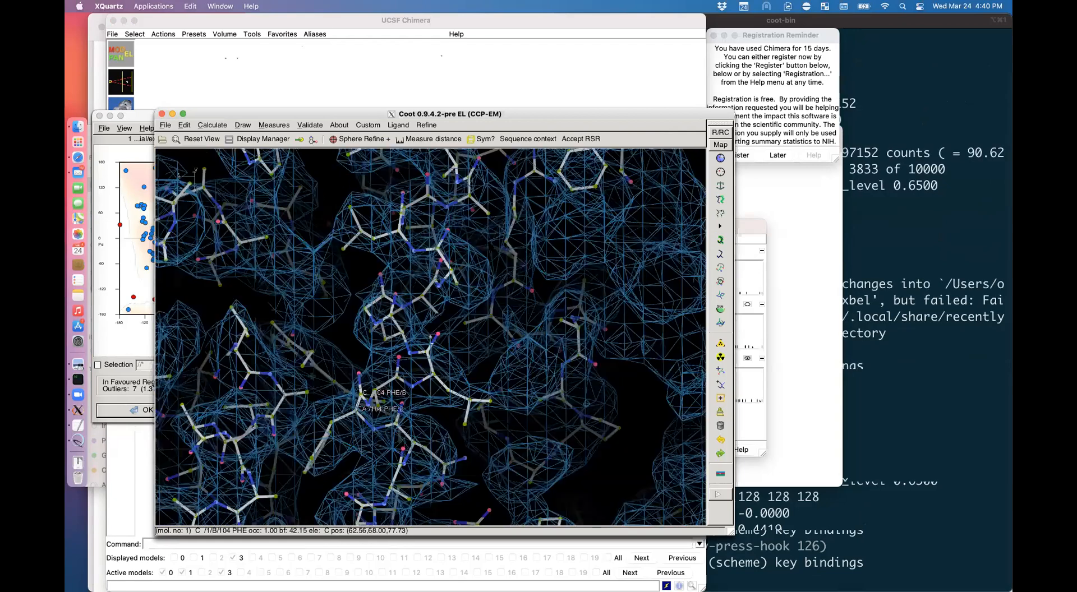
key("shift+grave")
key("shift+grave")
key("shift+grave")
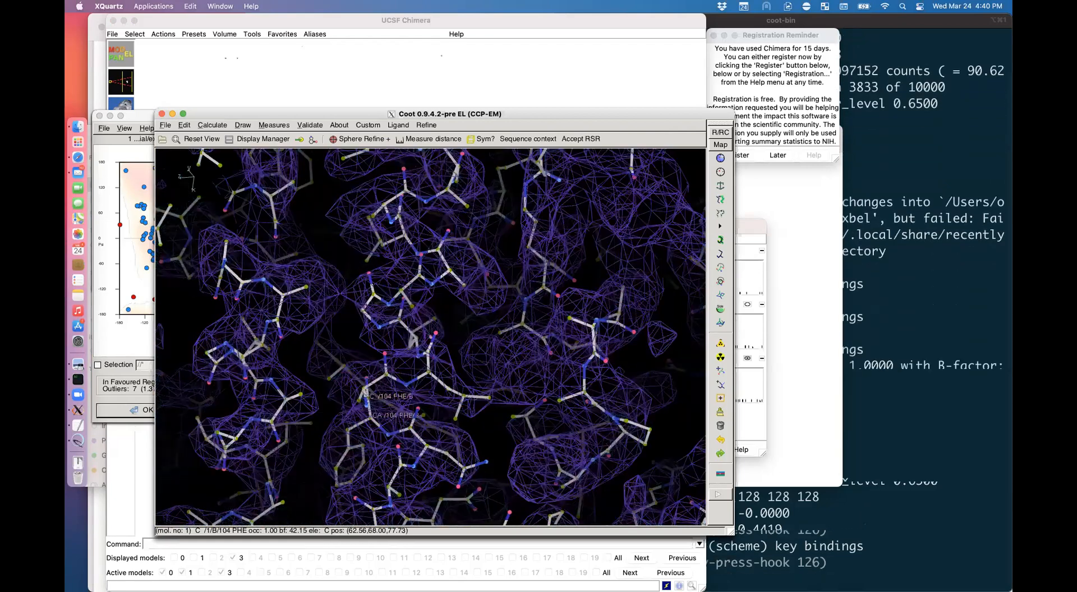
key("shift+grave")
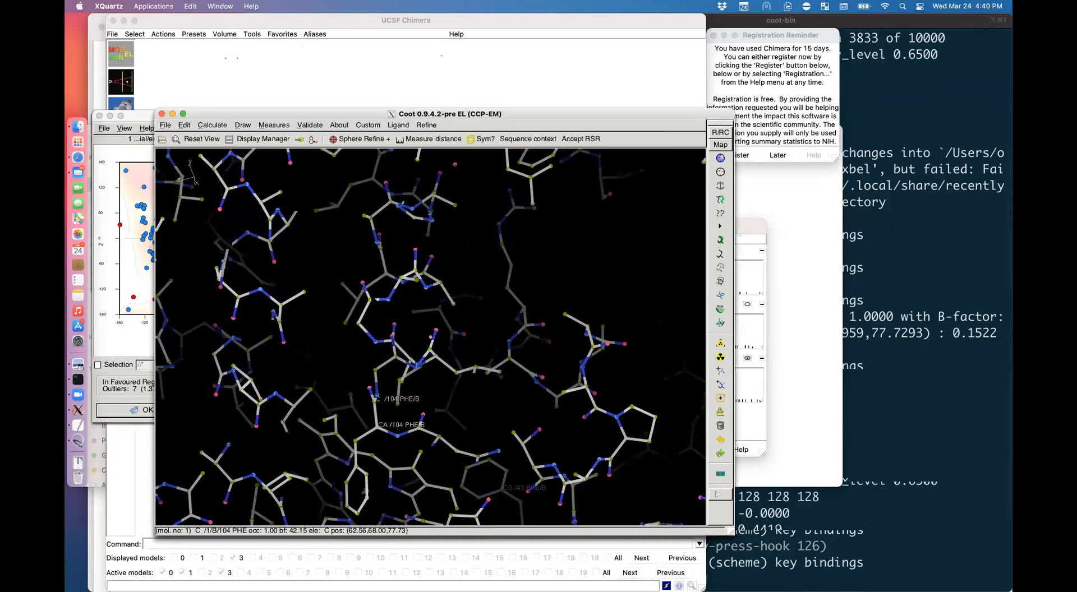
key("shift+grave")
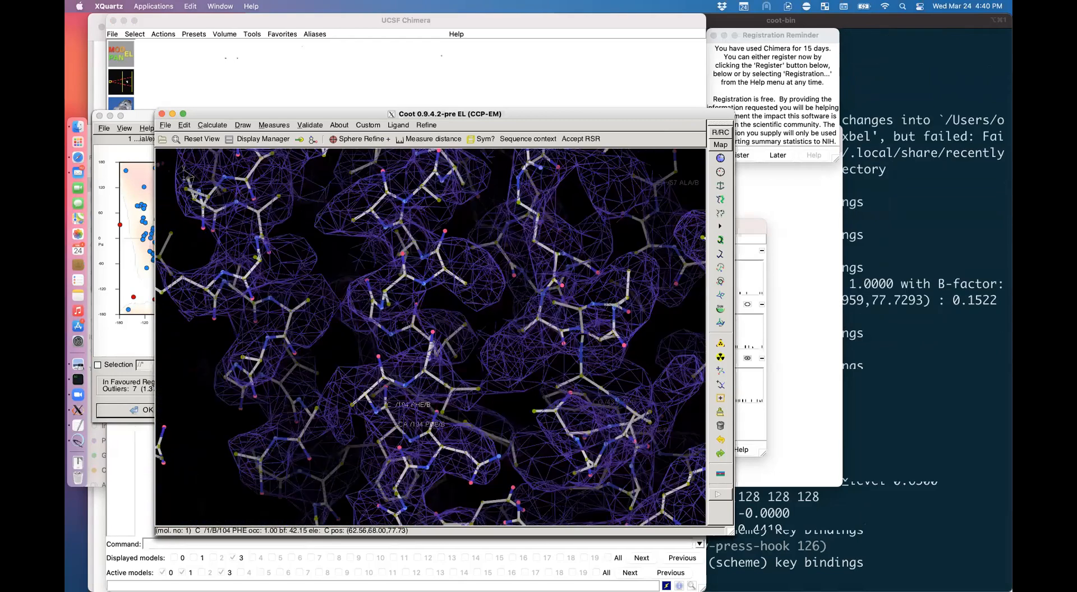
key("shift+grave")
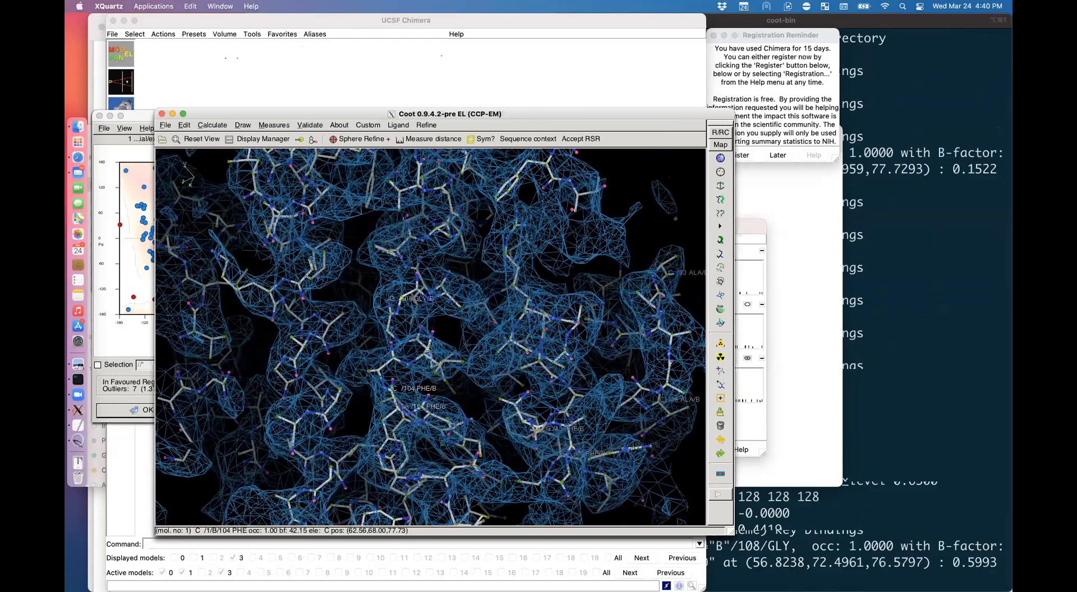
key("shift+grave")
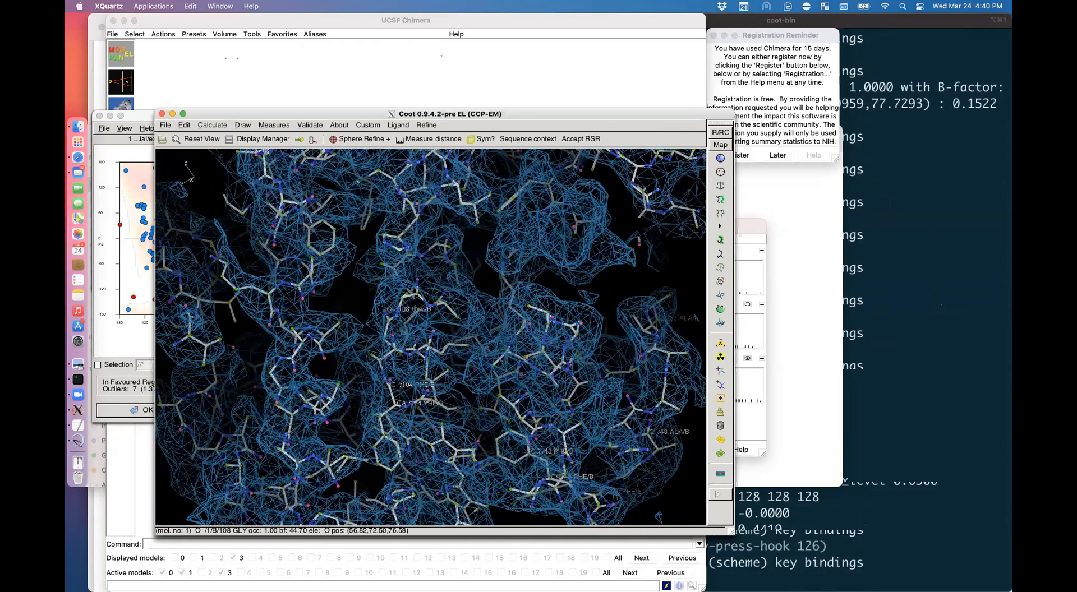
key("shift+grave")
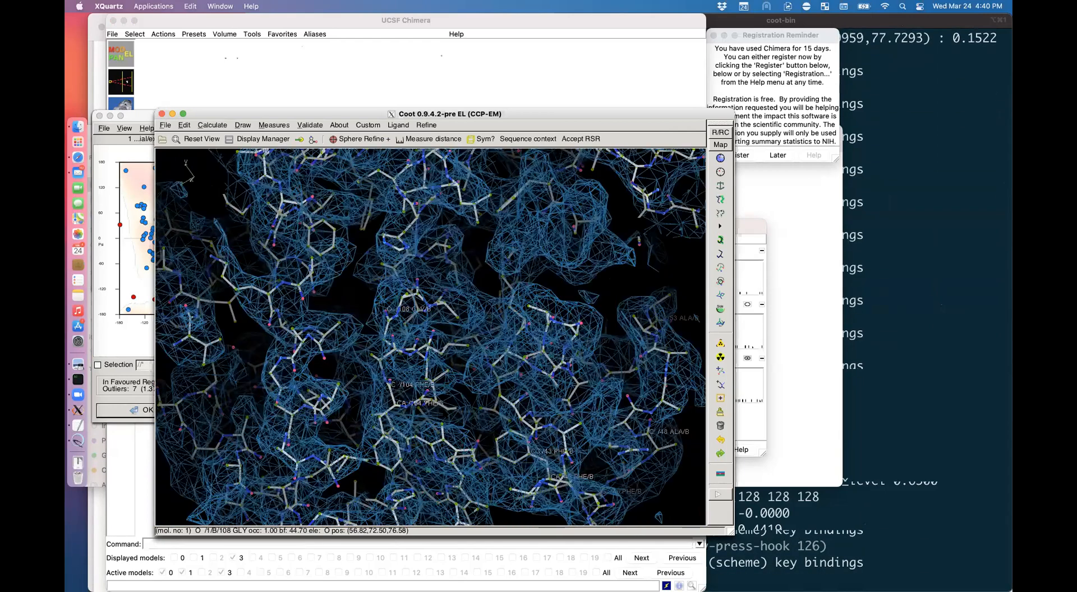
key("shift+grave")
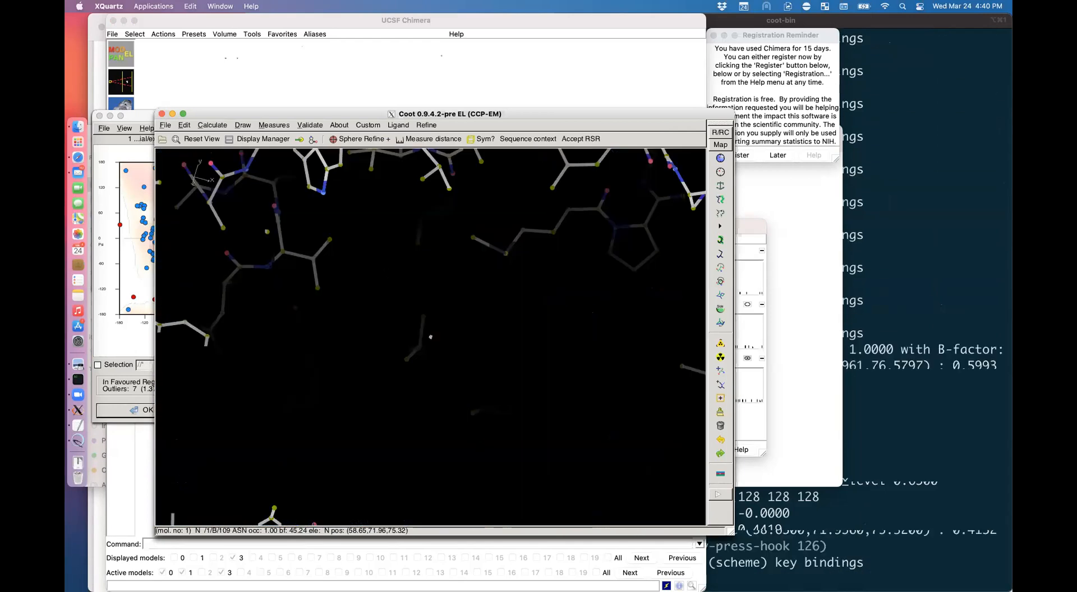
key("shift+grave")
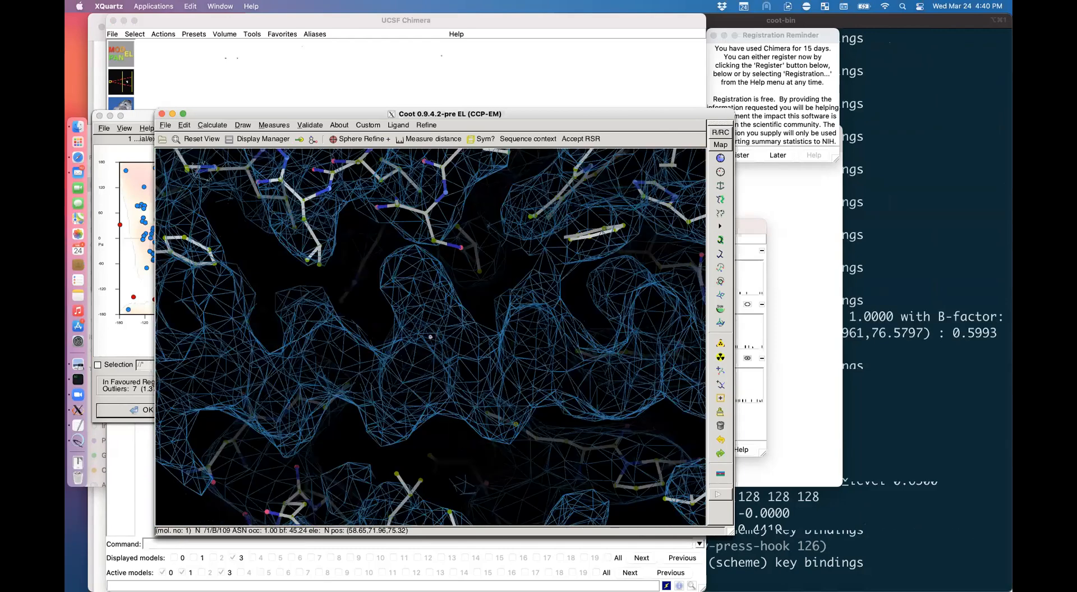
key("shift+grave")
left_click_drag(430, 337, 440, 314)
key("shift+grave")
key("shift+grave")
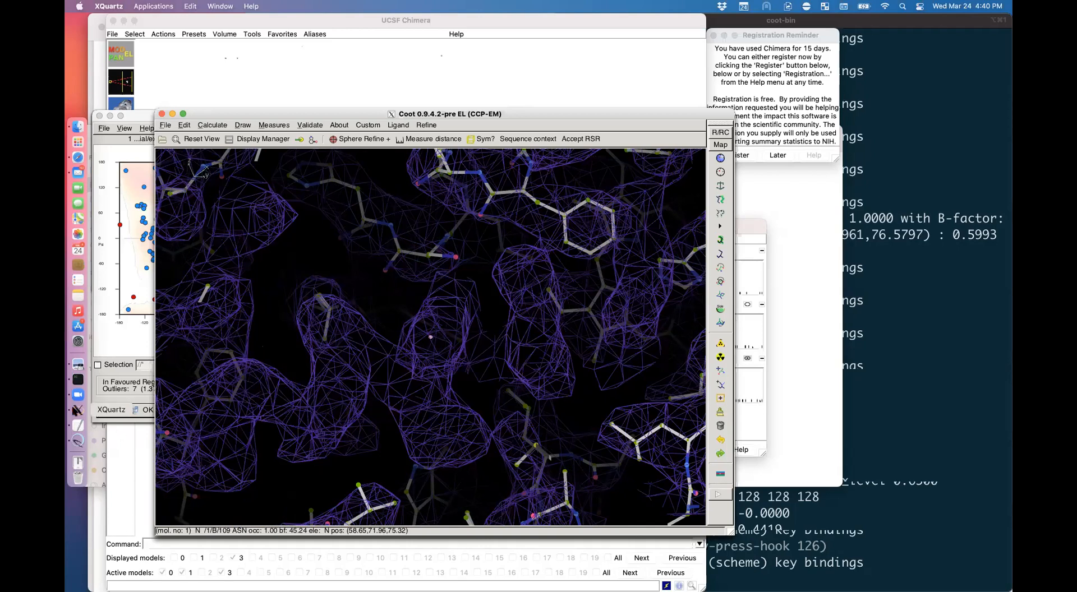
Step: Scroll the tutorial PDF to the Scripting in Coot section
left_click(78, 368)
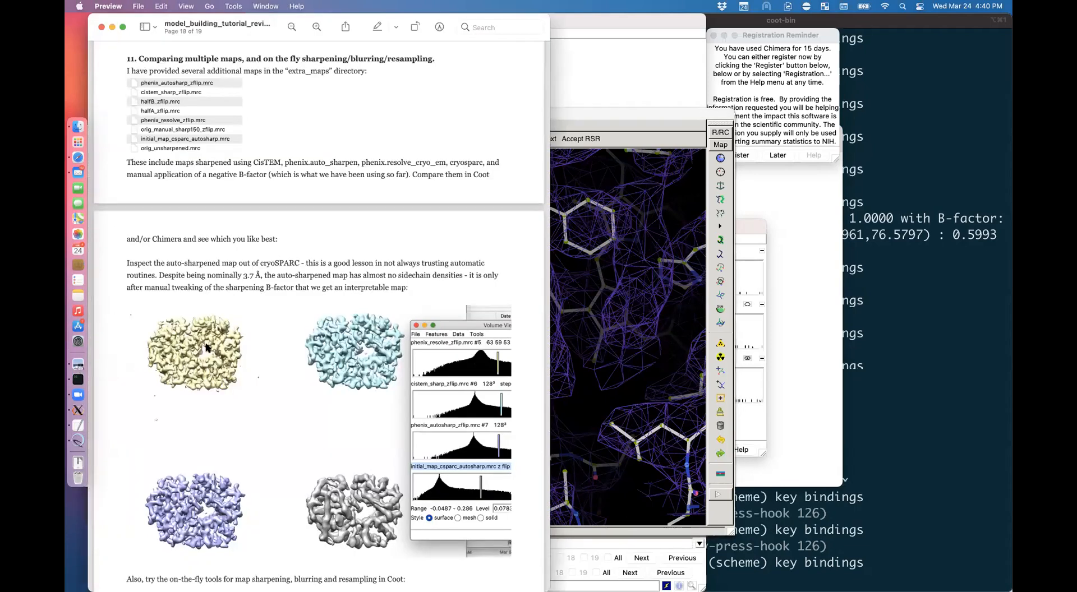
scroll(271, 362, "down", 5)
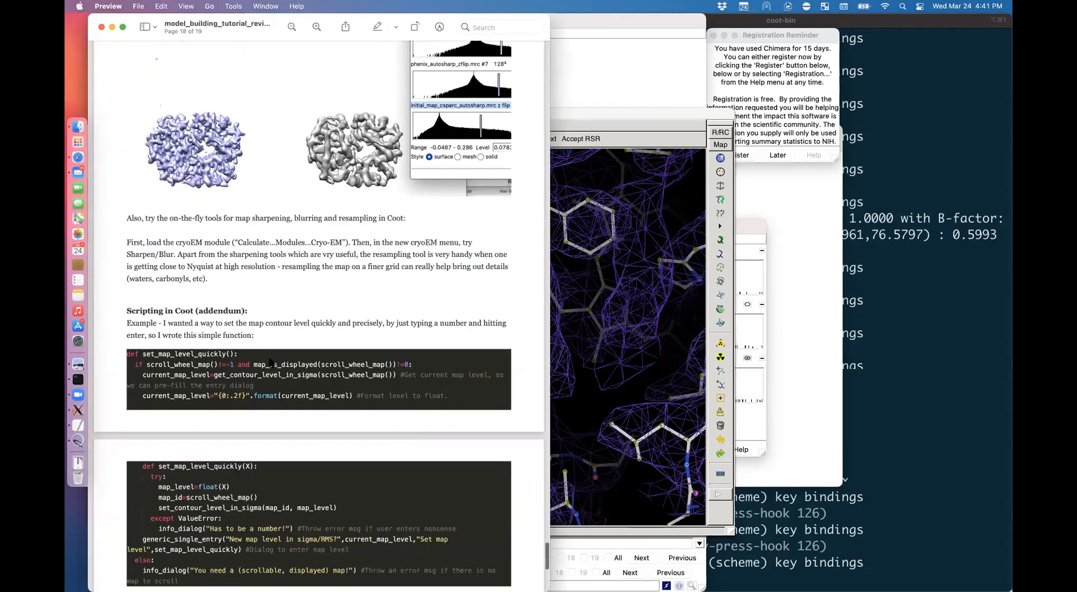
scroll(270, 362, "down", 2)
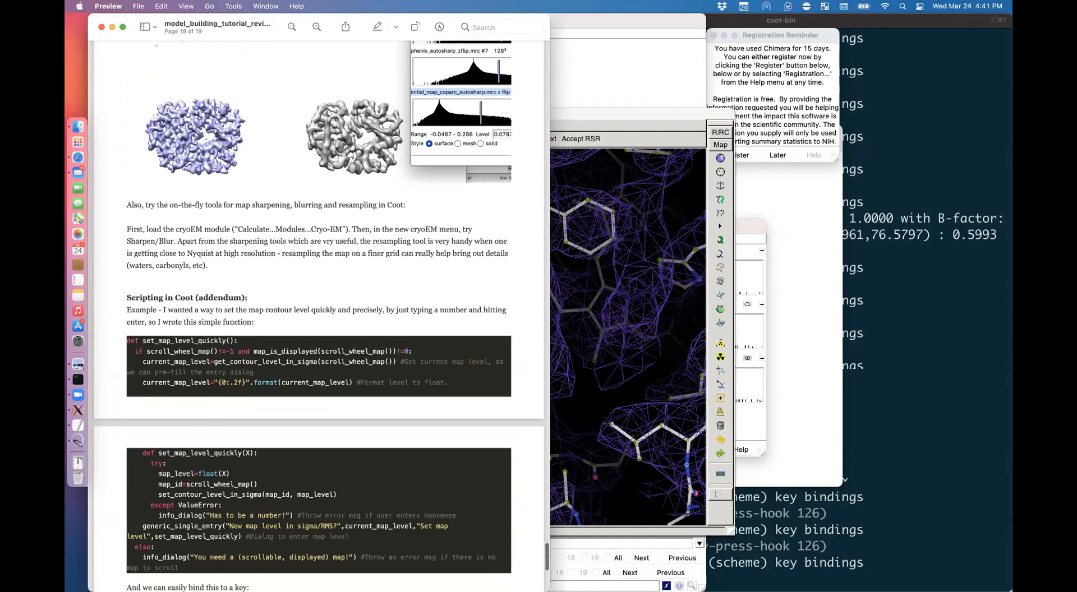
Step: Delete phenix_resolve_zflip in the Display Manager and display orig_manual_sharp150_zflip instead
left_click(578, 353)
left_click(271, 140)
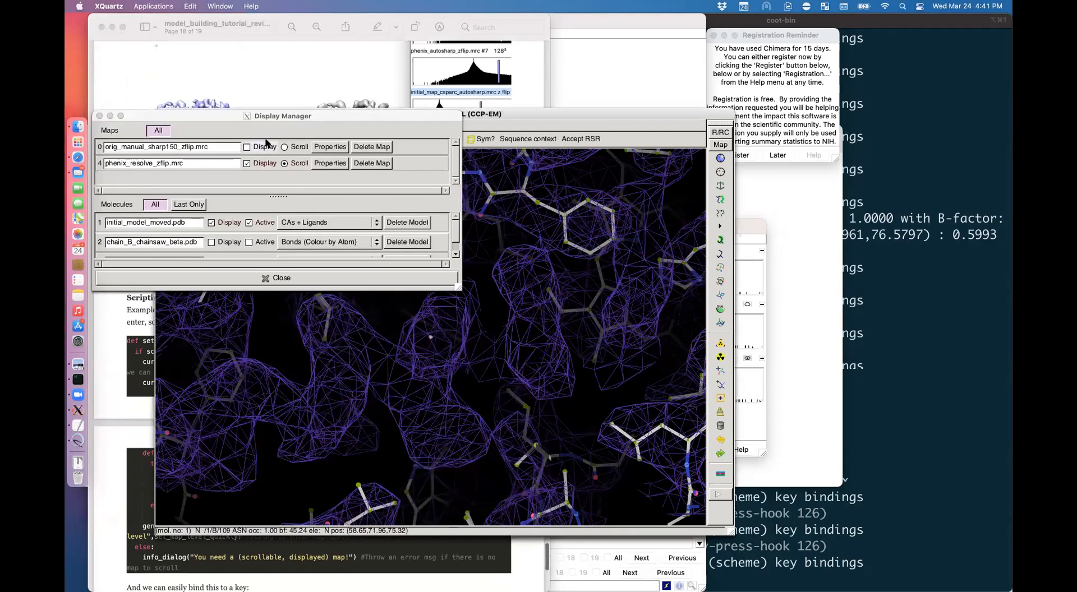
left_click(375, 162)
left_click(361, 163)
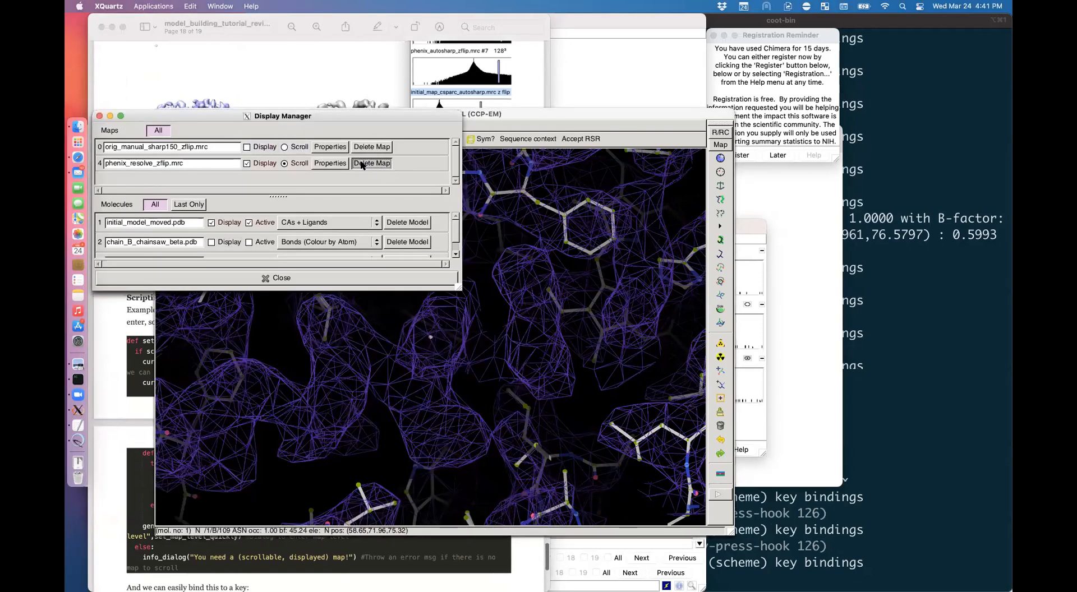
left_click(256, 147)
left_click(446, 345)
right_click_drag(447, 345, 418, 331)
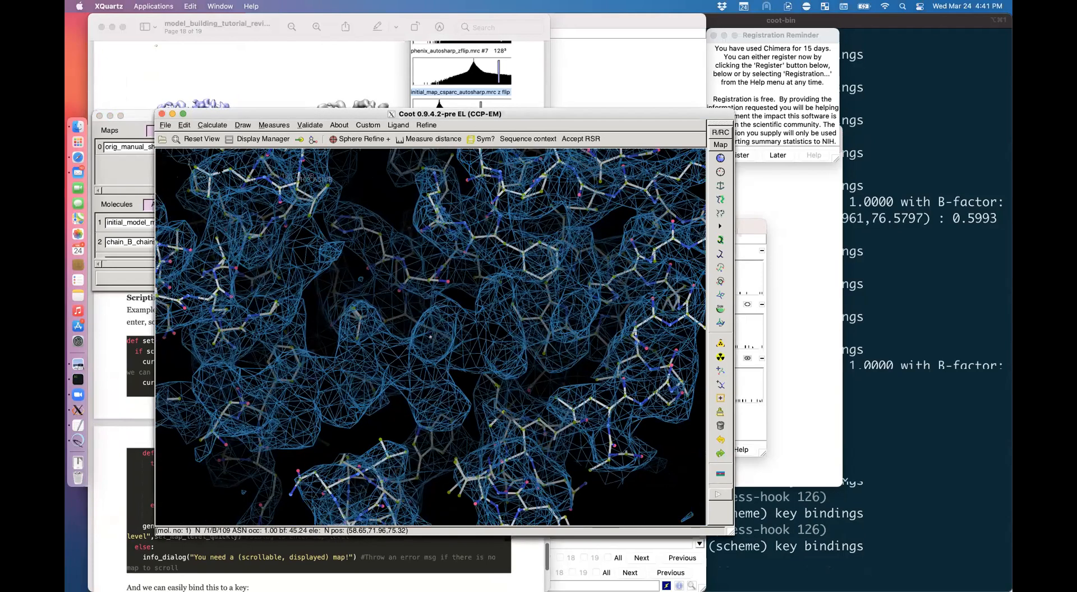
Step: Load the Cryo-EM module from Calculate > Modules and open its Sharpen/Blur dialog
left_click(211, 125)
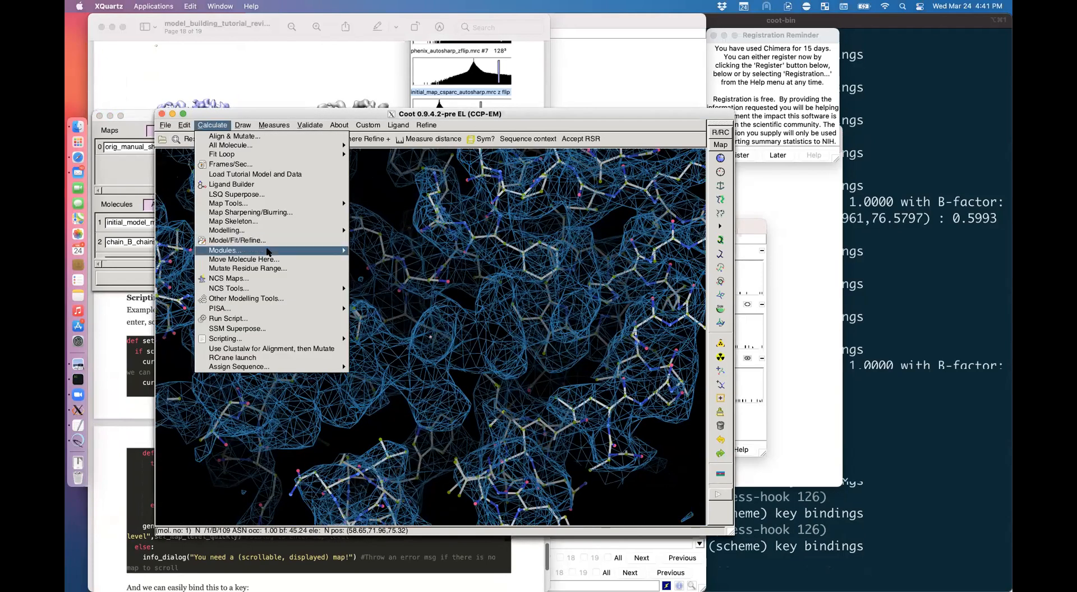
mouse_move(267, 252)
left_click(387, 268)
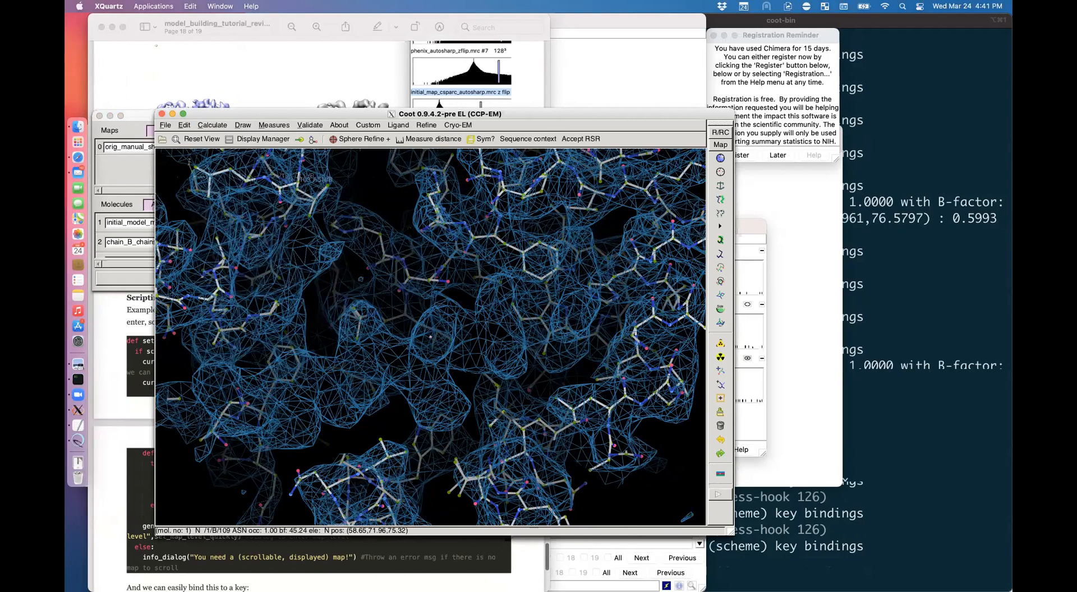
left_click(470, 125)
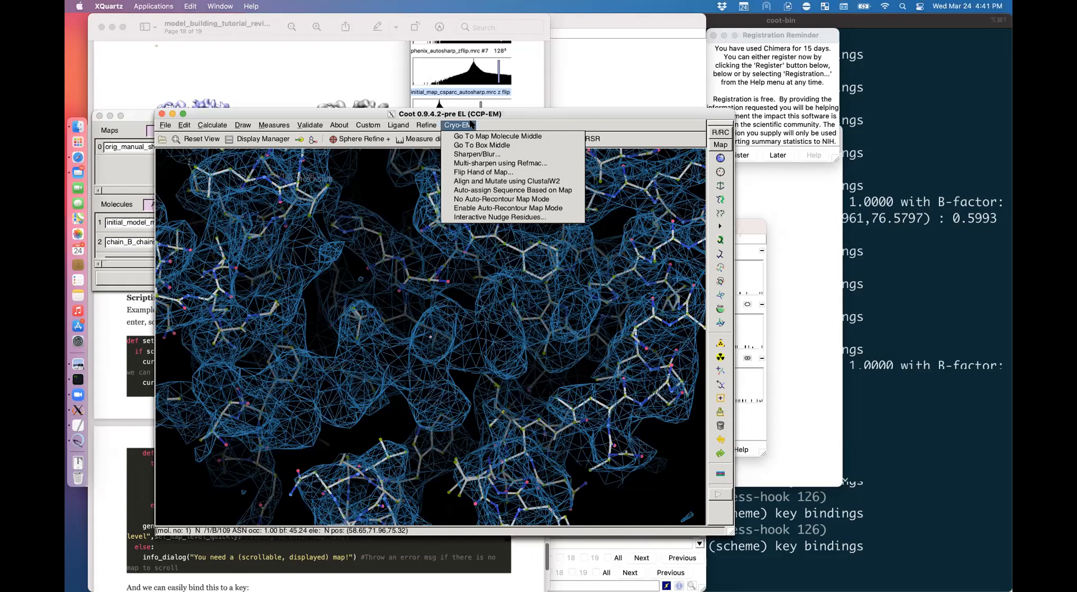
left_click(477, 156)
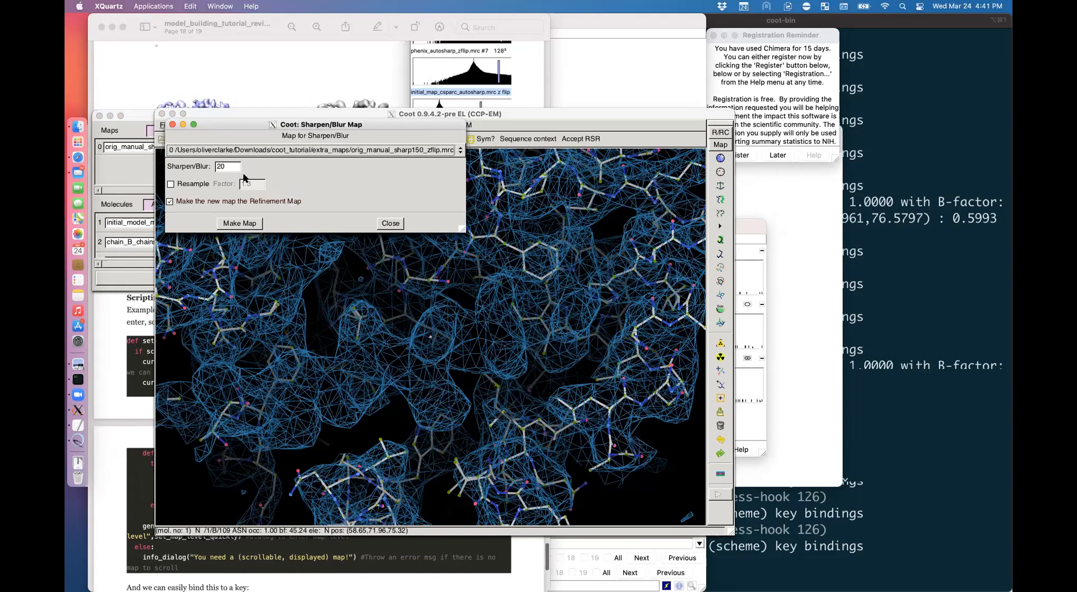
Step: Make a map from orig_manual_sharp150_zflip blurred by -20 and resampled by factor 1.5
left_click(178, 184)
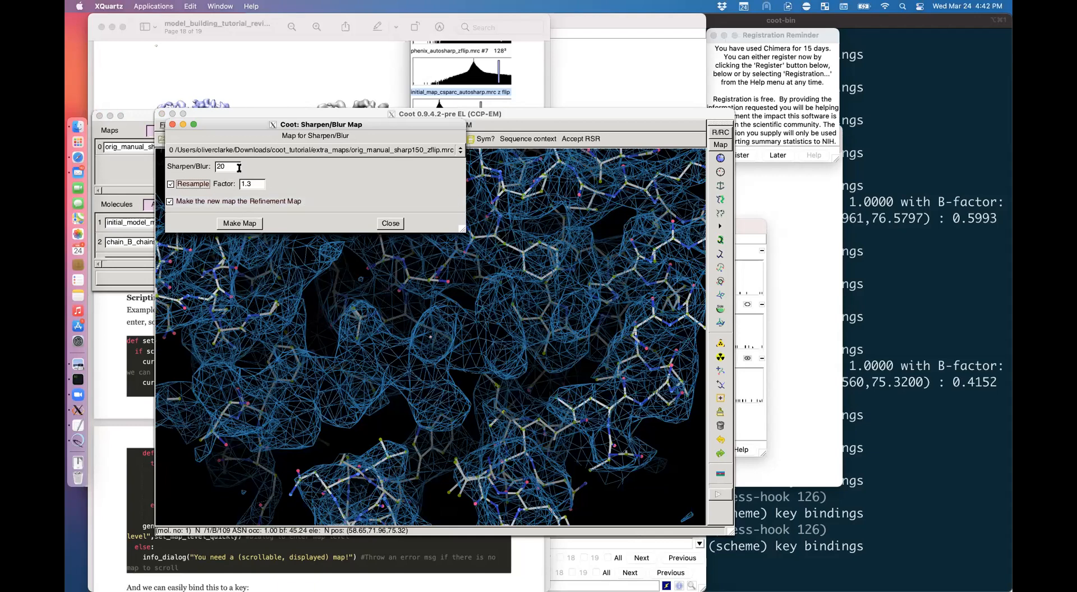
left_click_drag(238, 167, 191, 170)
type("-40")
key("BackSpace")
key("BackSpace")
type("20")
left_click(250, 183)
key("BackSpace")
type("5")
left_click(240, 224)
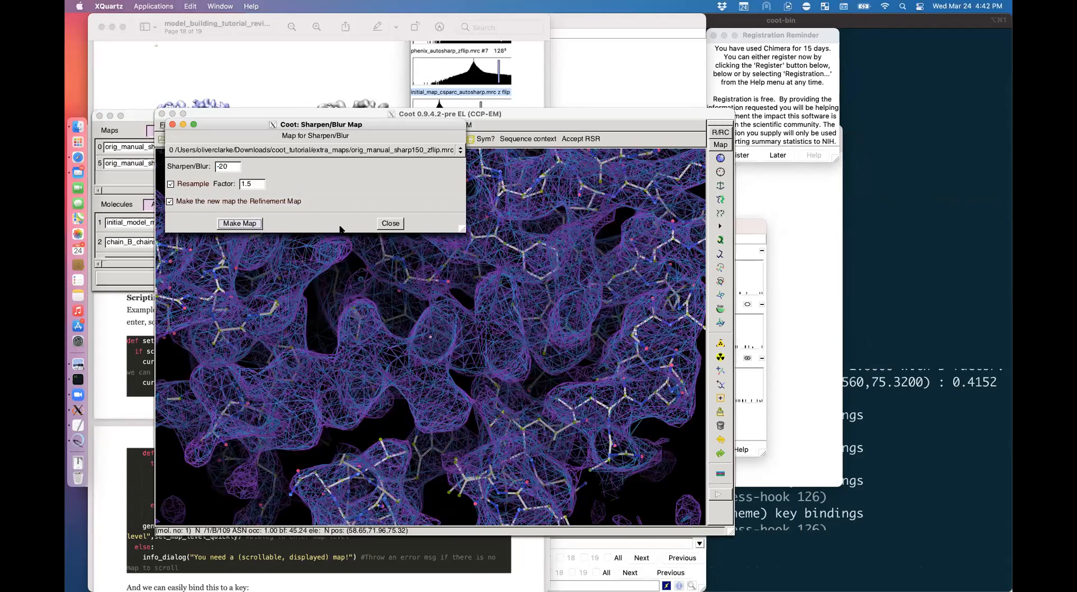
Step: Close the sharpen/blur settings and inspect the model with the density maps hidden
left_click(390, 223)
left_click_drag(482, 337, 426, 296)
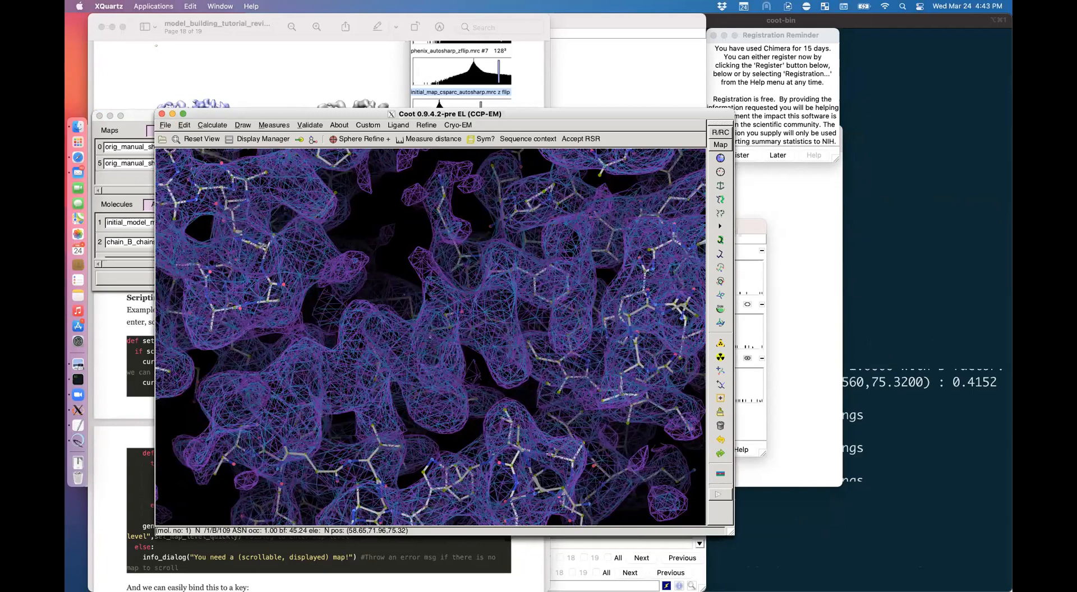
key("asciitilde")
left_click_drag(465, 329, 393, 328)
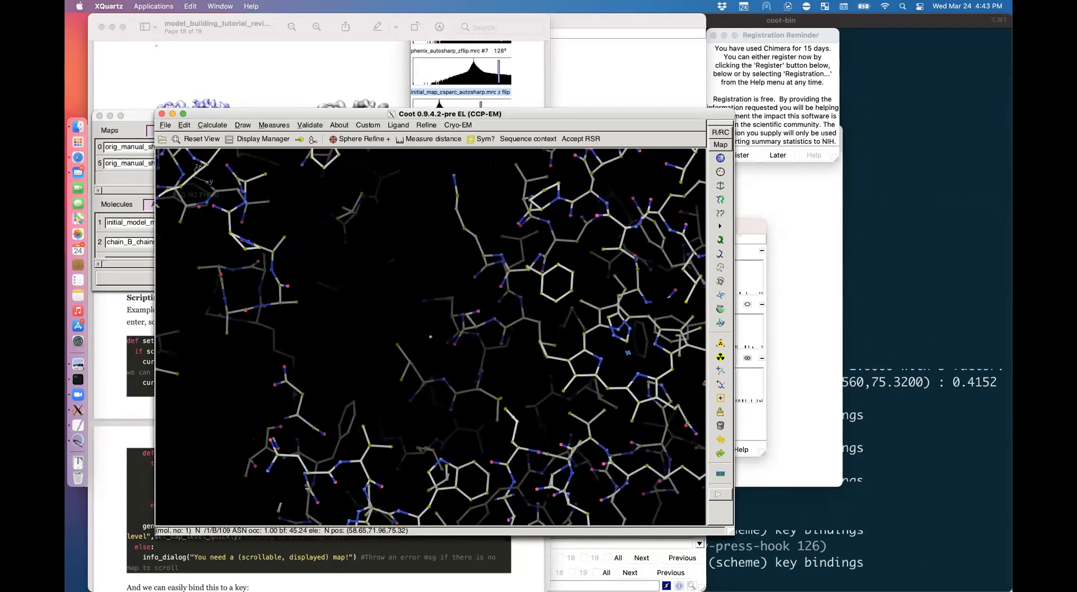
Step: In the Display Manager, show the blurred map 5, then only the original map 0
left_click(258, 139)
left_click(259, 161)
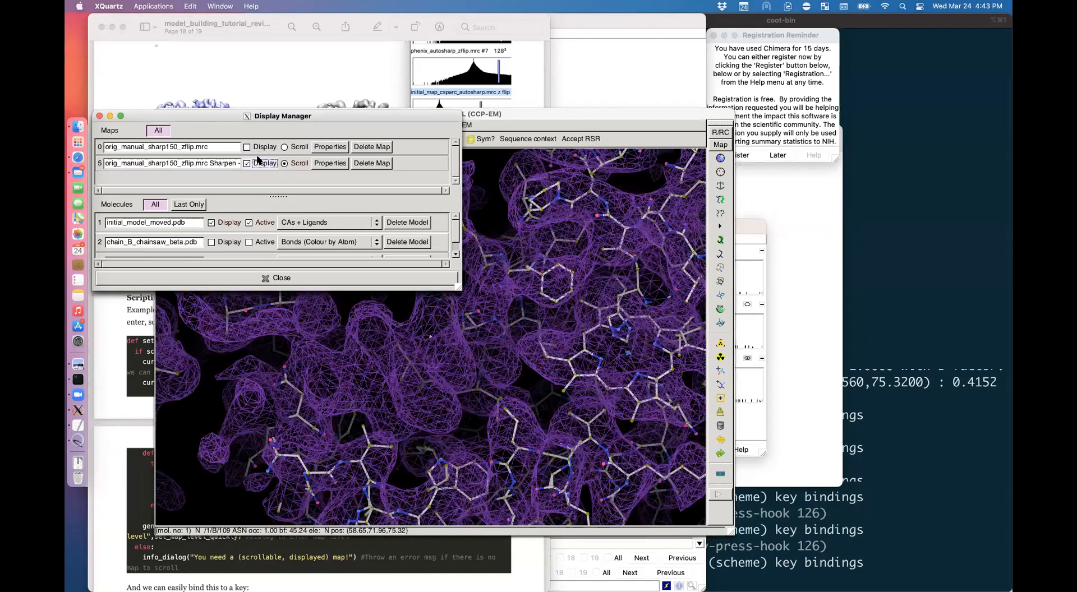
left_click(516, 279)
key("asciitilde")
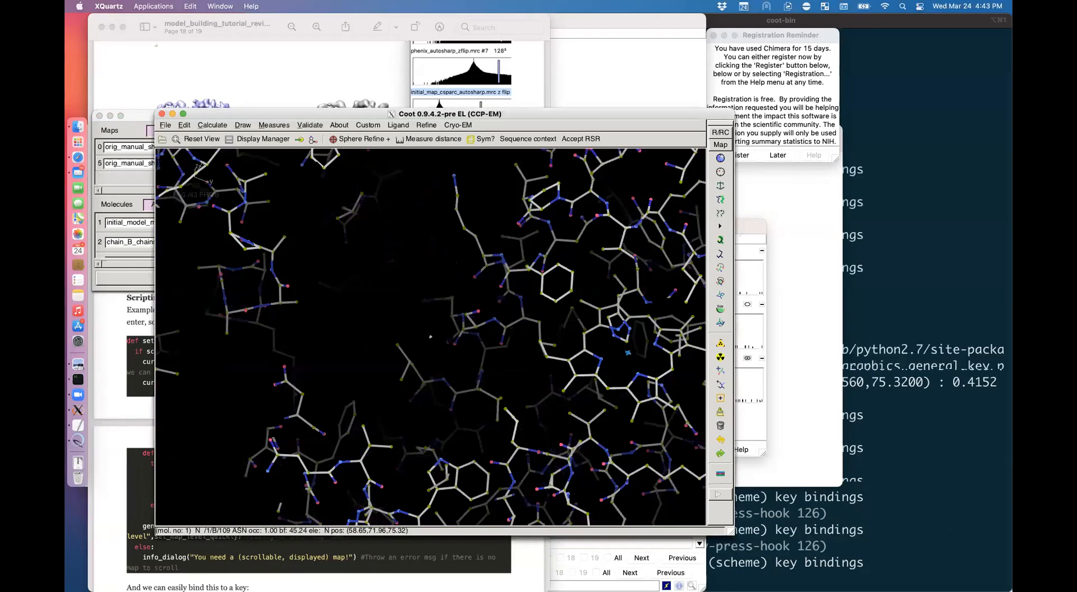
left_click(258, 138)
left_click(262, 163)
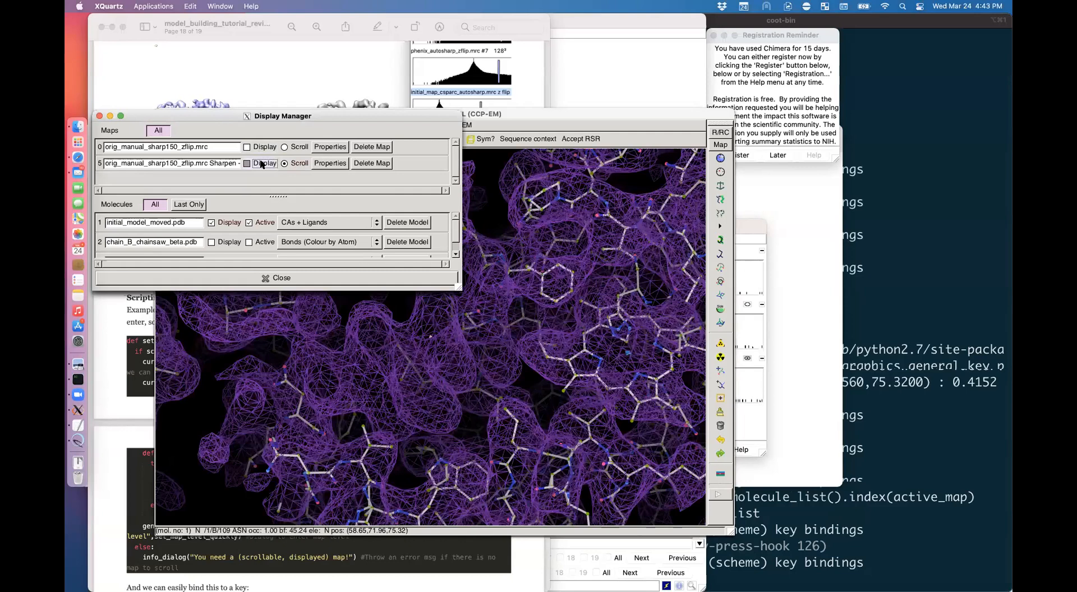
left_click(260, 149)
left_click(274, 163)
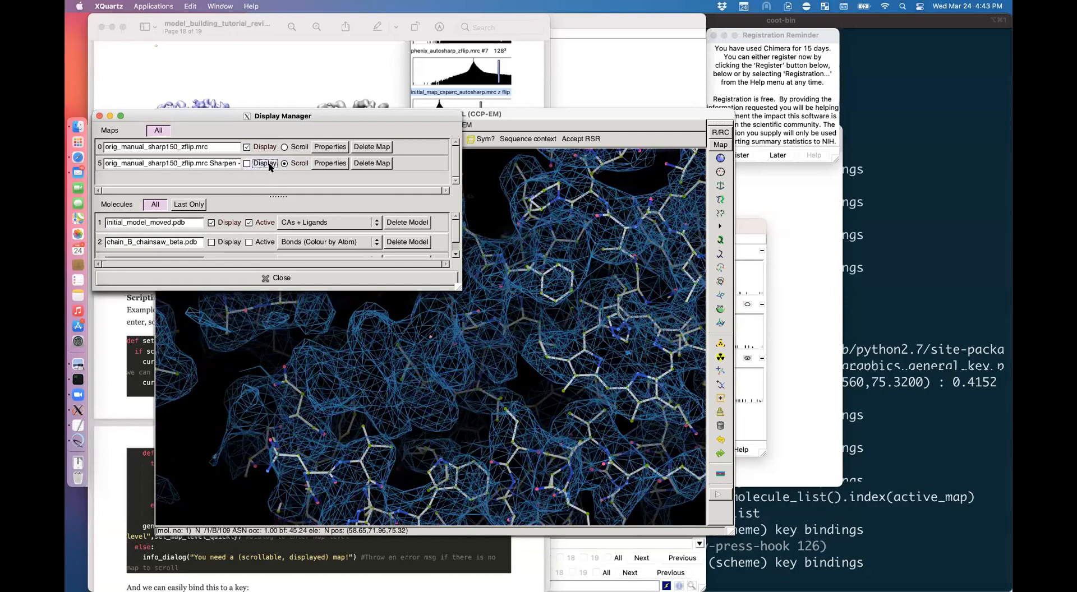
Step: Display maps 0 and 5 together over the model and rotate to compare them
left_click_drag(496, 115, 545, 92)
left_click_drag(260, 155, 247, 149)
key("shift+grave")
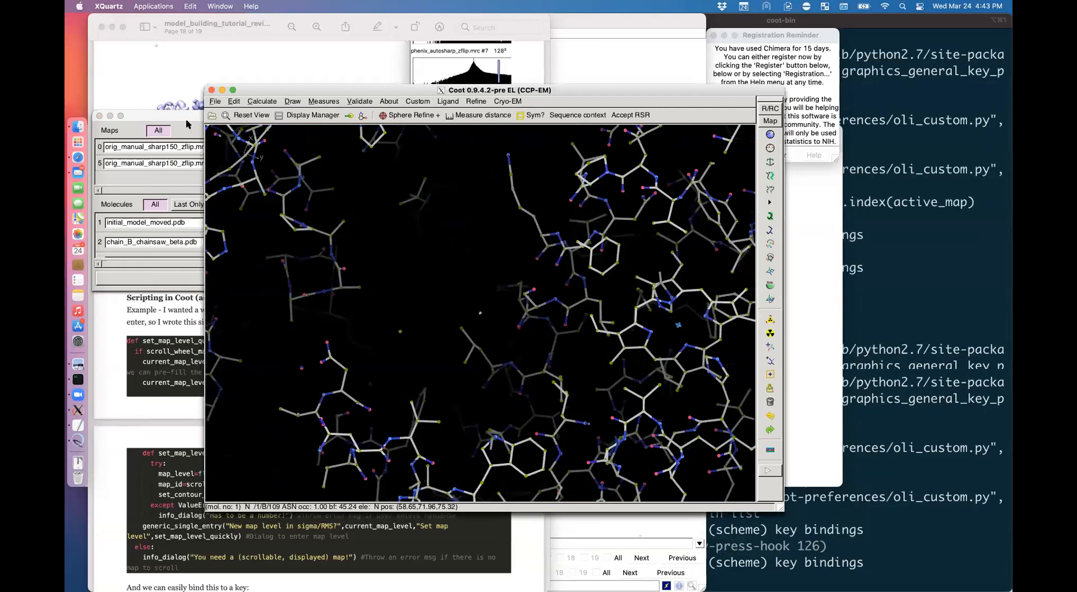
left_click(195, 120)
left_click(246, 147)
left_click(247, 163)
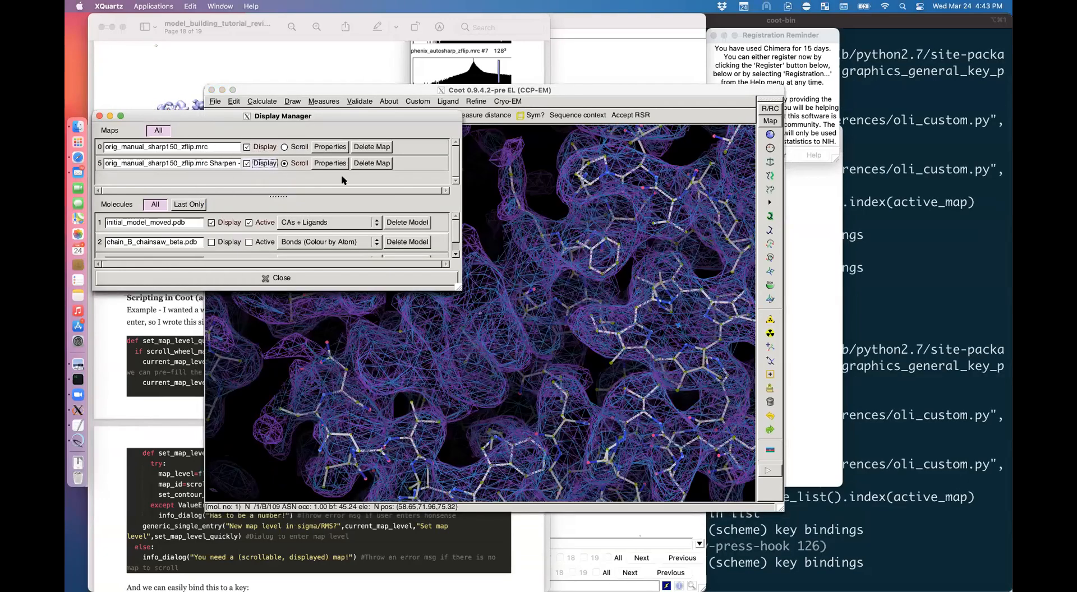
left_click(547, 259)
left_click_drag(547, 260, 505, 269)
left_click_drag(437, 304, 417, 216)
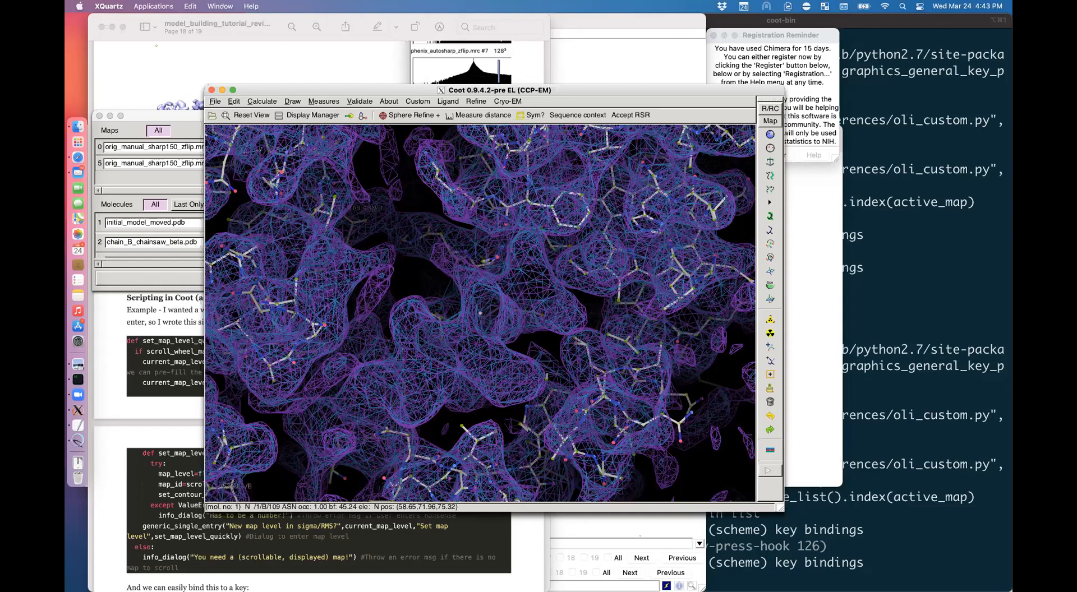
left_click(194, 298)
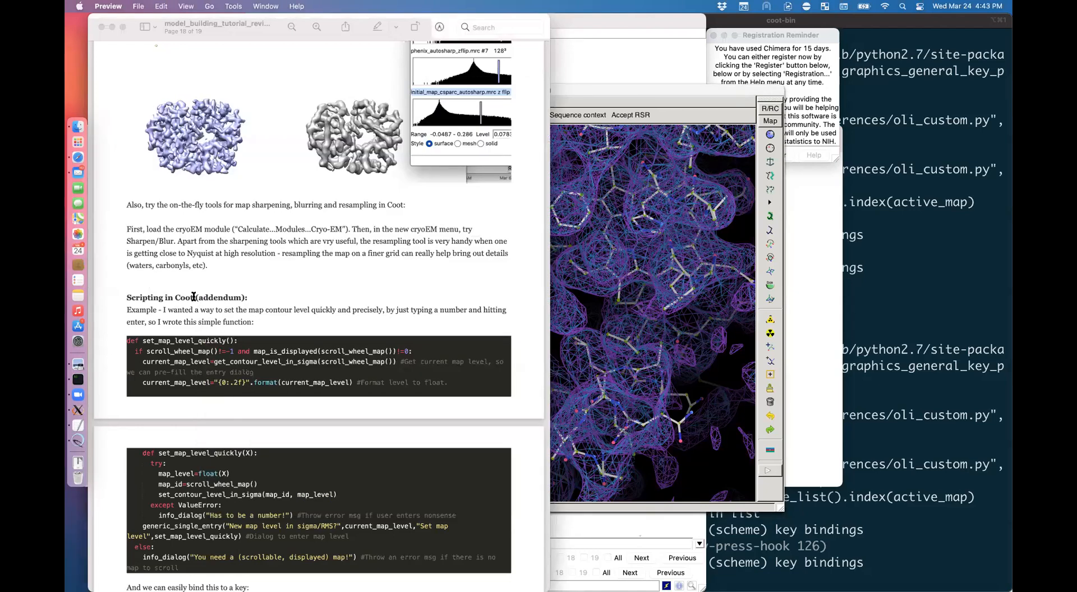
Step: Read the Scripting in Coot addendum, select the Coot API mention, and follow the coot.html manual link
scroll(193, 297, "down", 8)
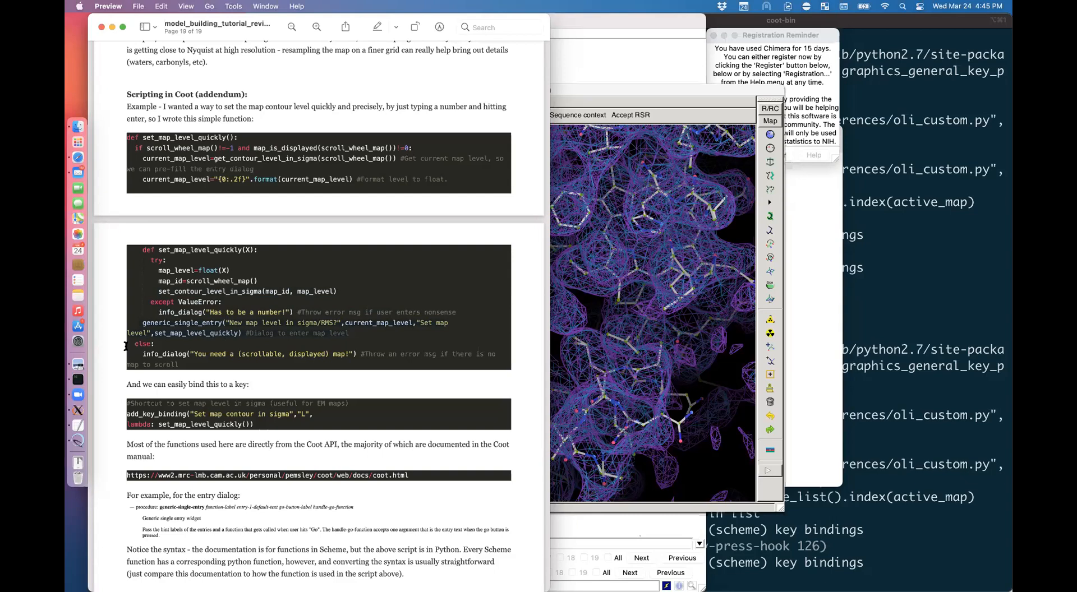
scroll(150, 264, "up", 2)
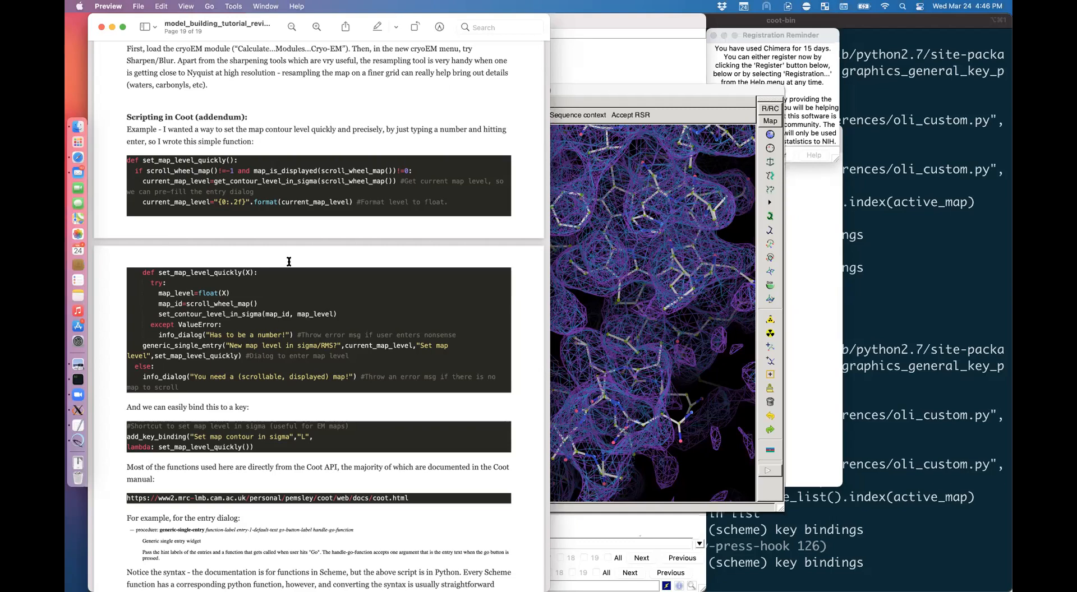
scroll(211, 318, "down", 5)
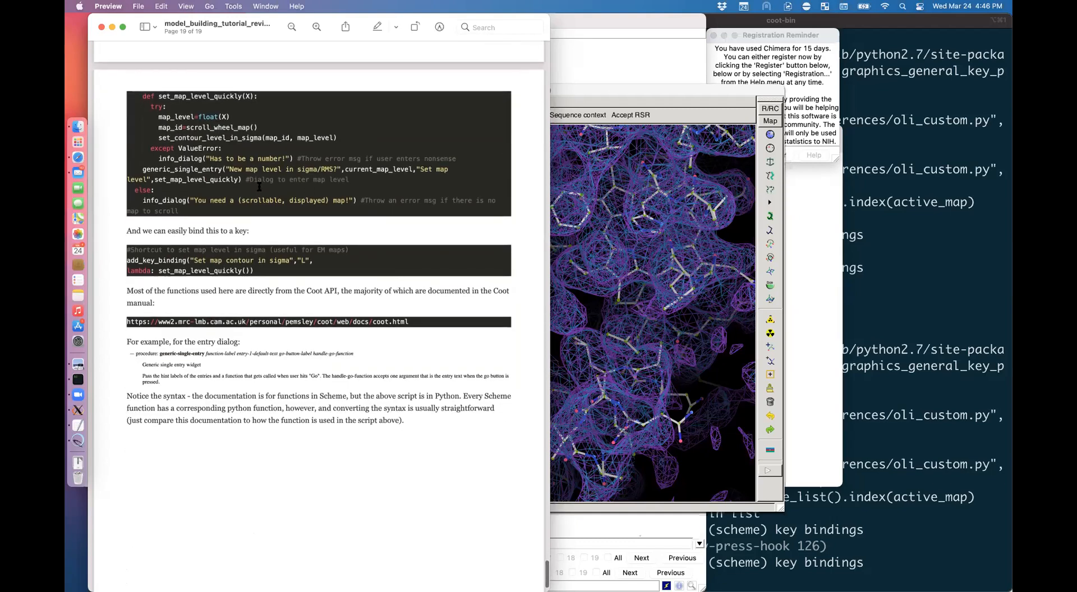
scroll(242, 271, "up", 2)
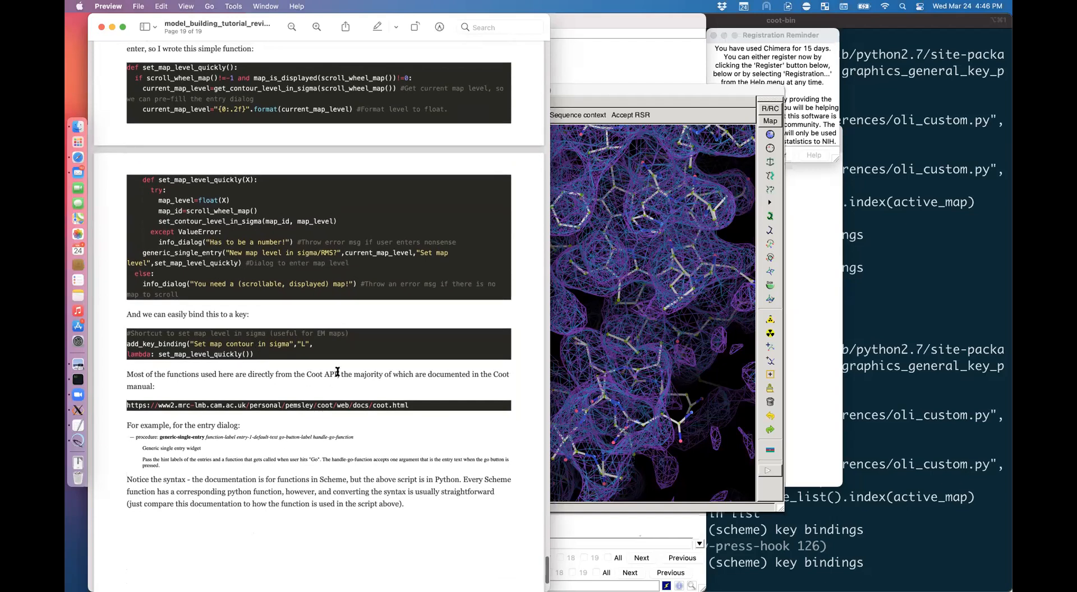
left_click_drag(337, 373, 311, 374)
left_click(358, 404)
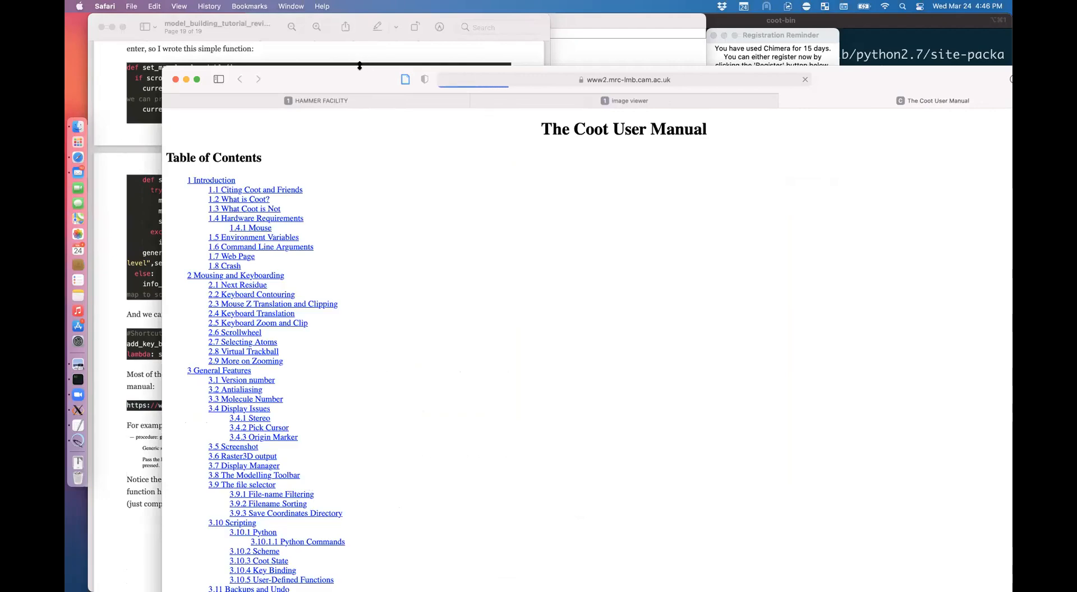
Step: Maximize Safari and jump to section 11.5.1 chain-n-residues in the manual contents
double_click(274, 79)
scroll(312, 297, "down", 5)
scroll(312, 296, "down", 20)
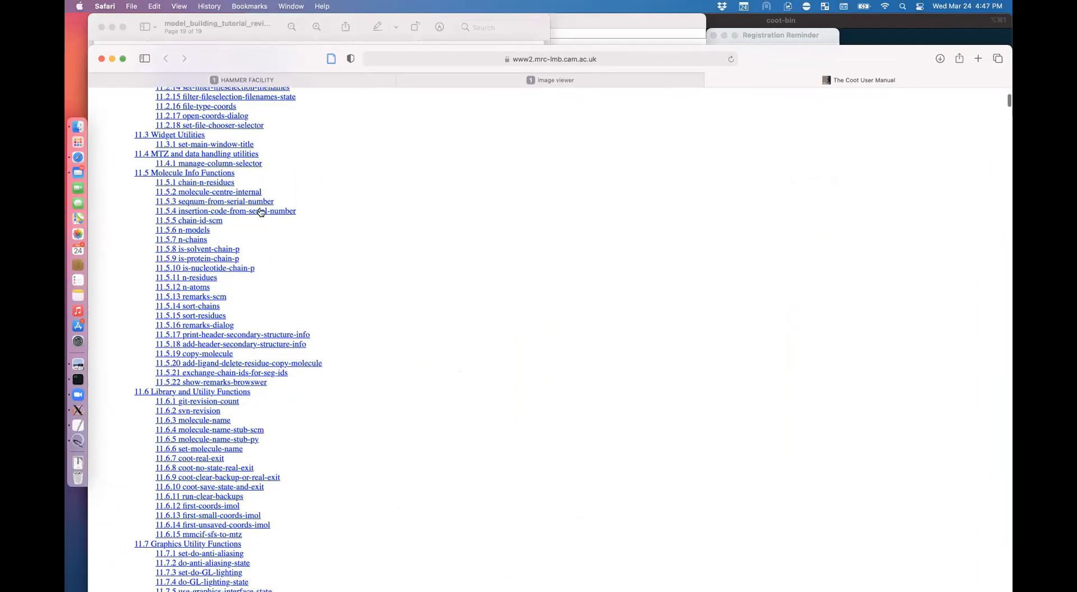
left_click(215, 185)
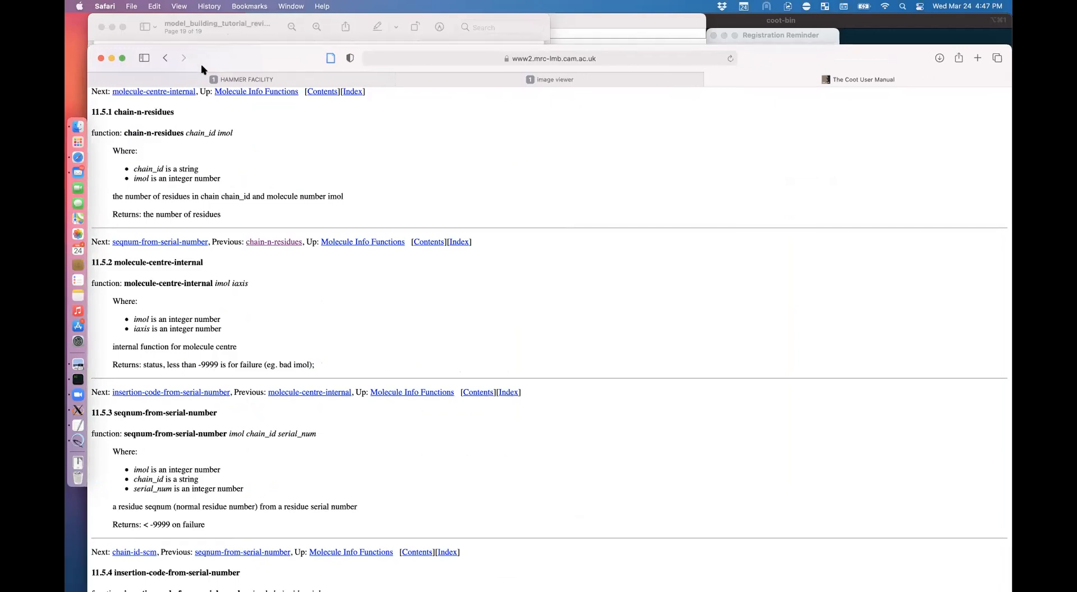
Step: Place the Coot manual beside the tutorial PDF, scroll the PDF, then return to the manual
left_click_drag(203, 58, 472, 27)
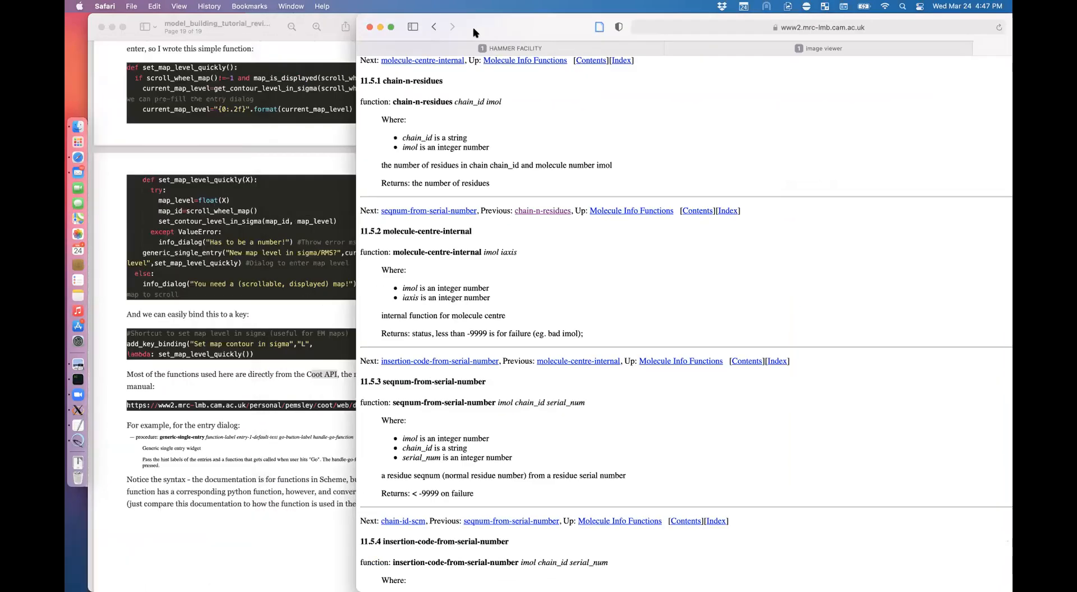
left_click(344, 456)
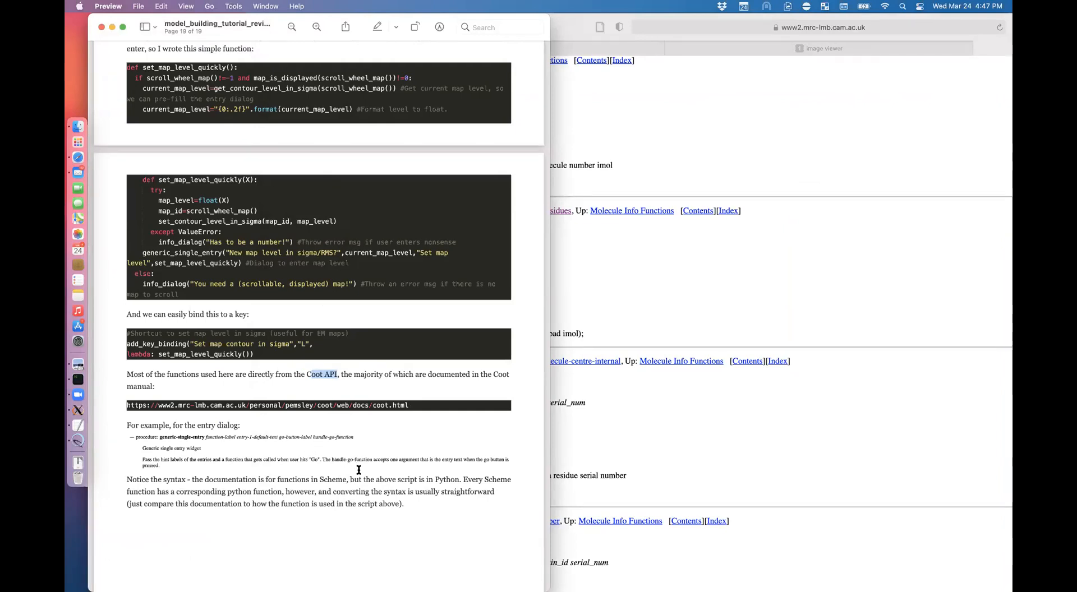
scroll(358, 470, "down", 5)
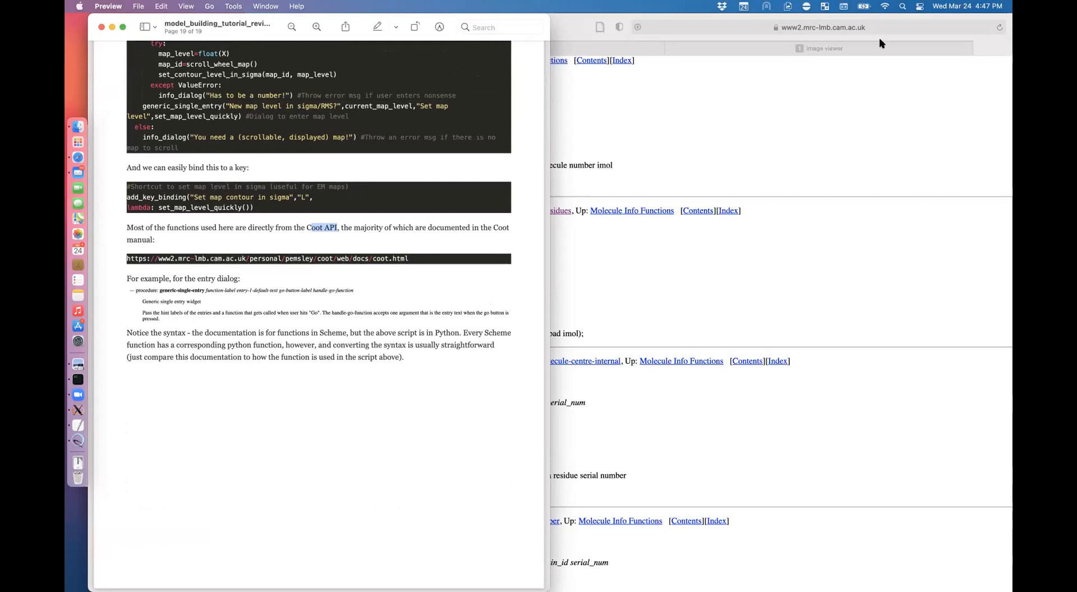
left_click(841, 34)
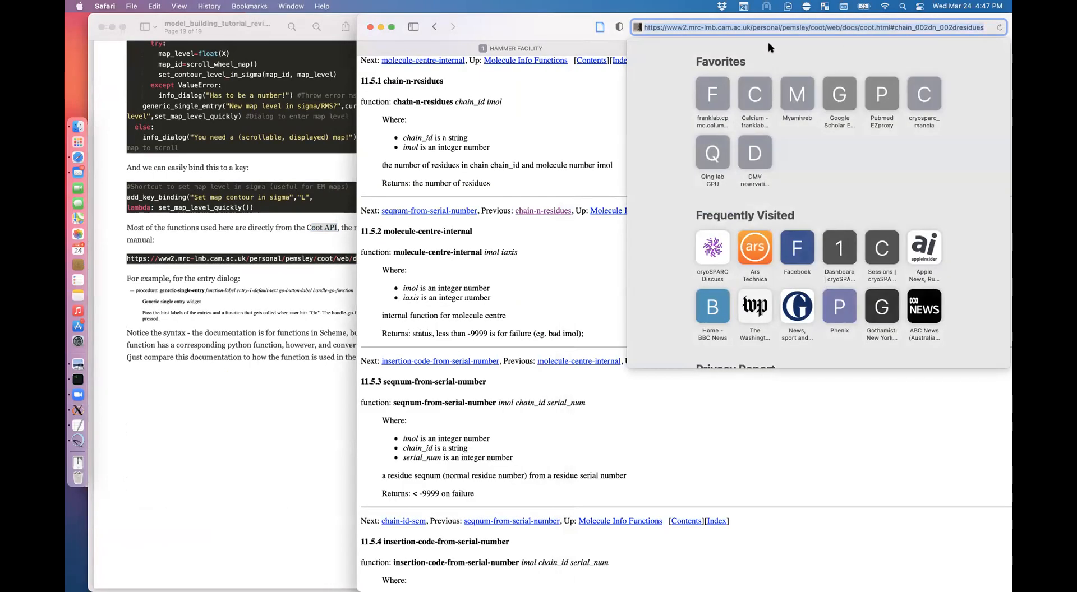